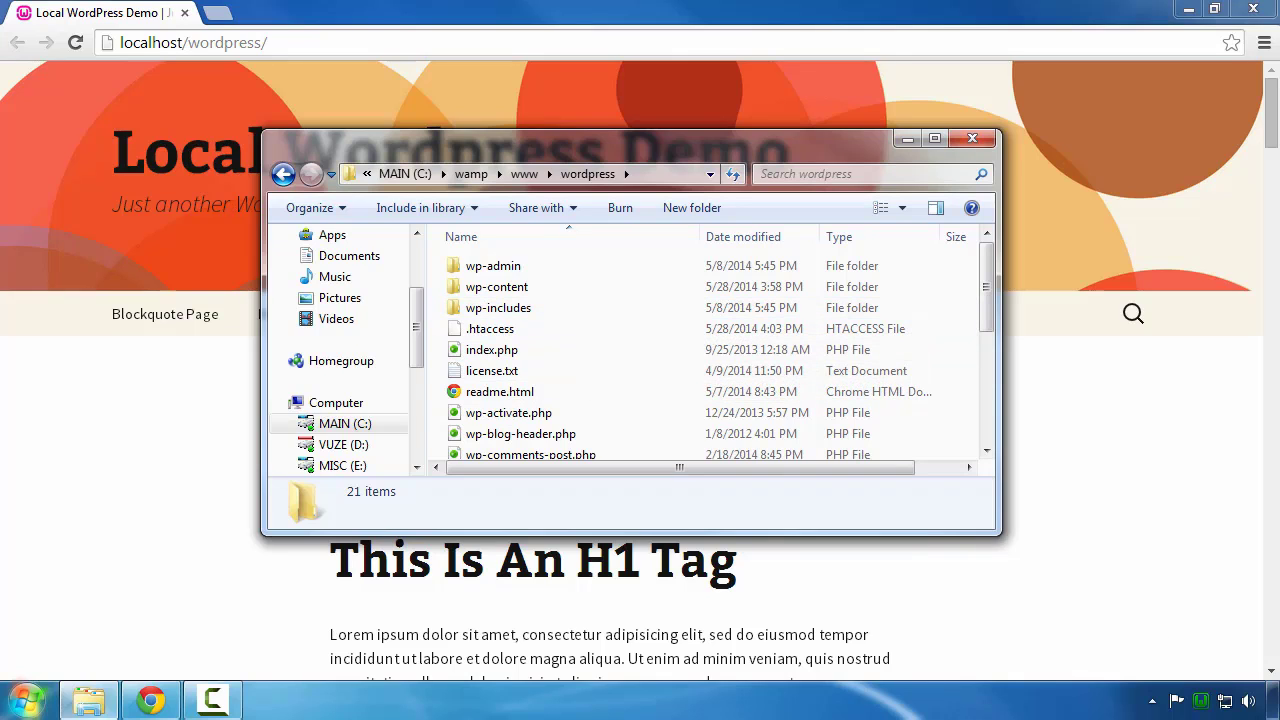
Step: From Computer, go to the Desktop and create a new folder named WP Backup
click(22, 706)
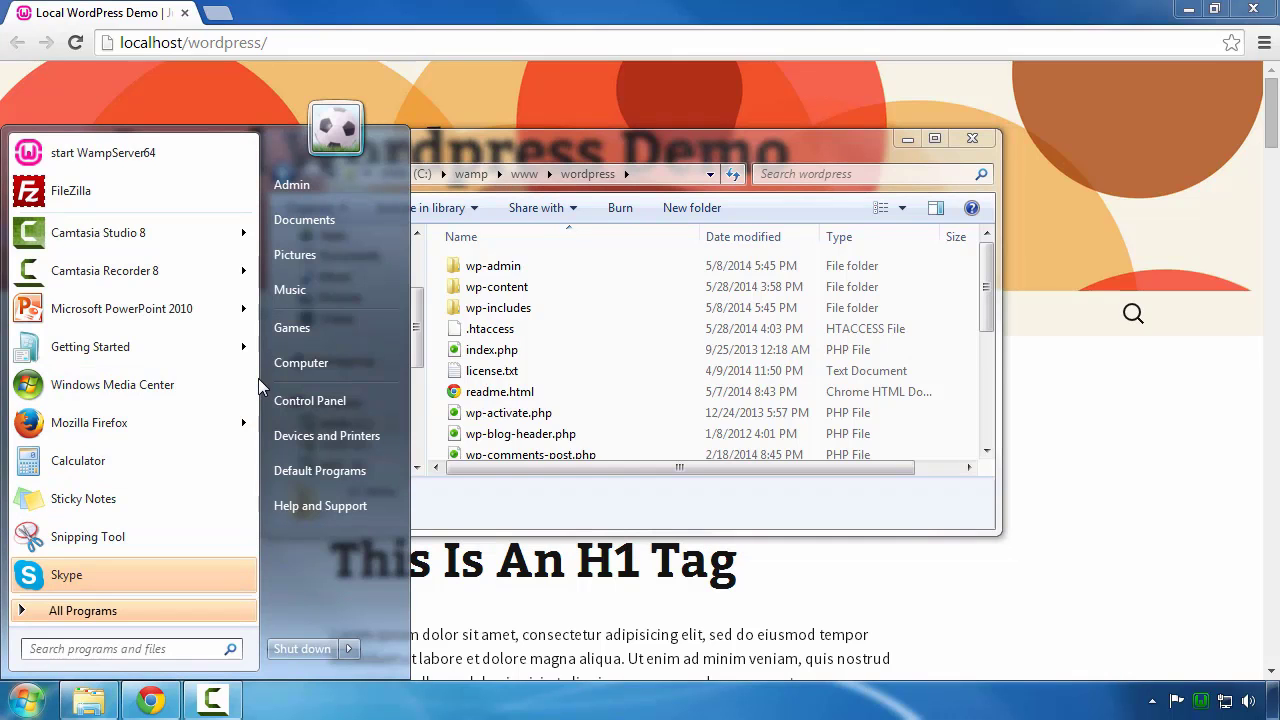
click(325, 370)
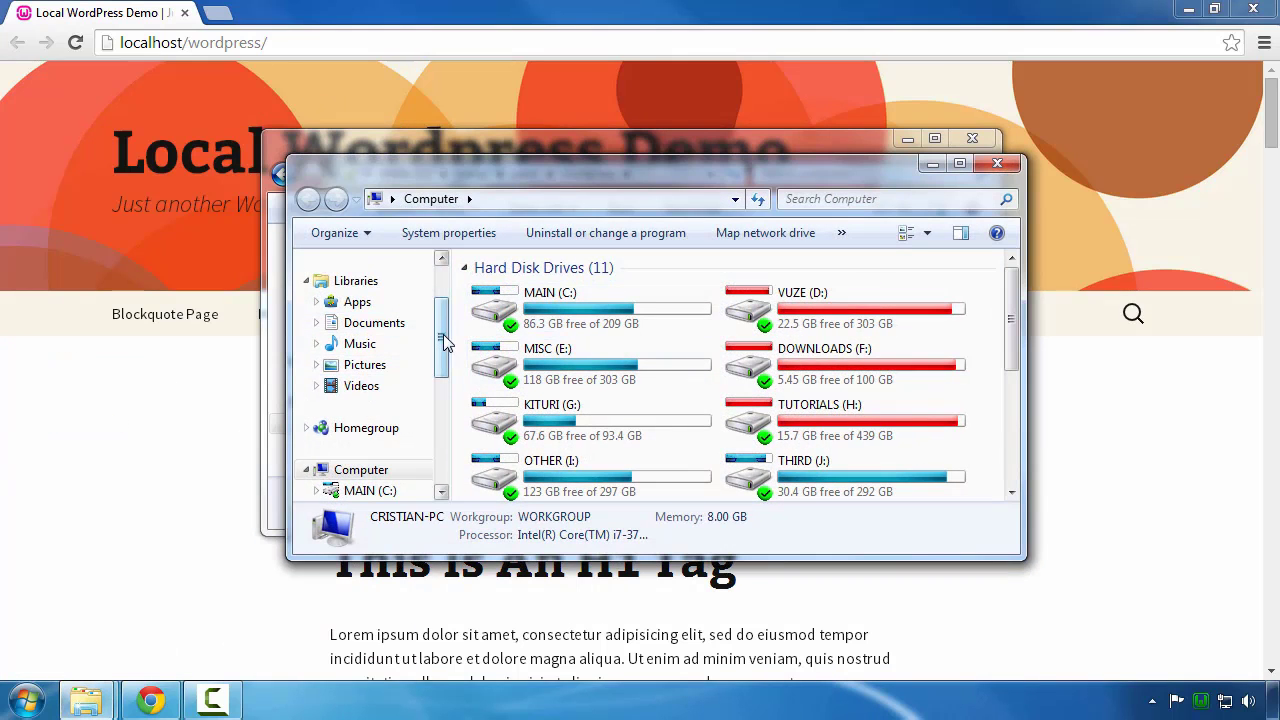
drag(444, 342, 444, 310)
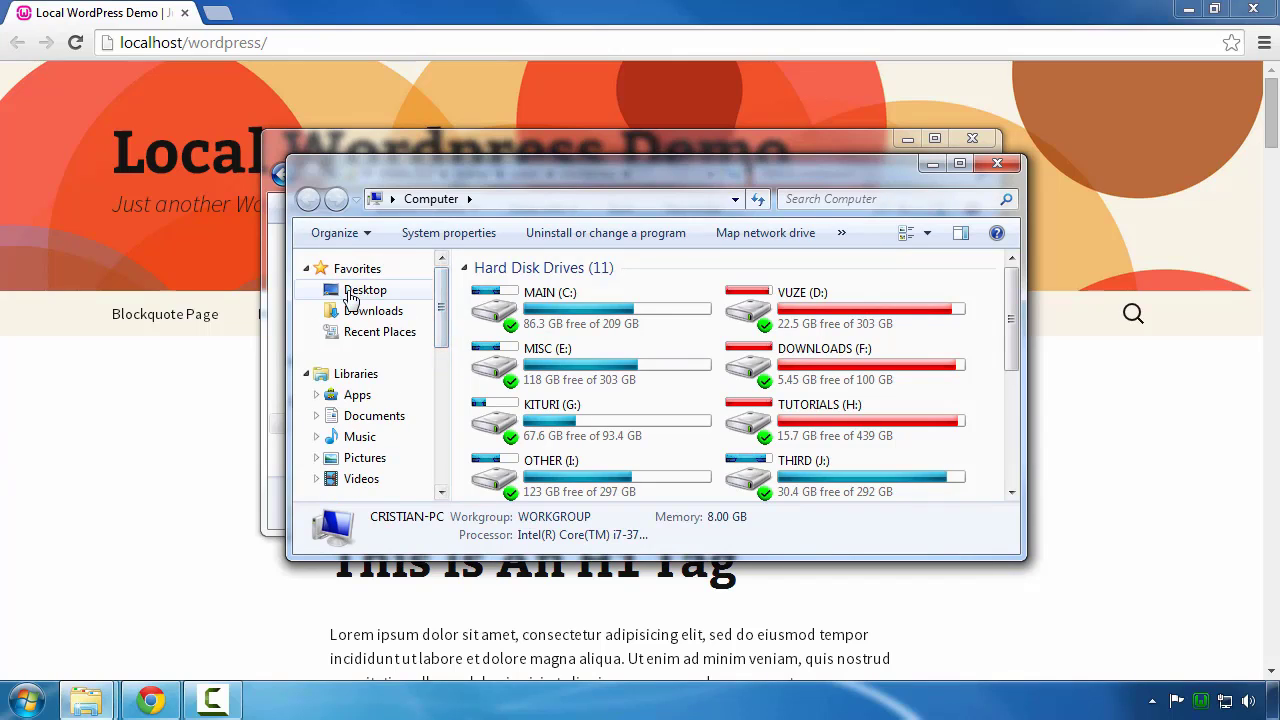
click(362, 290)
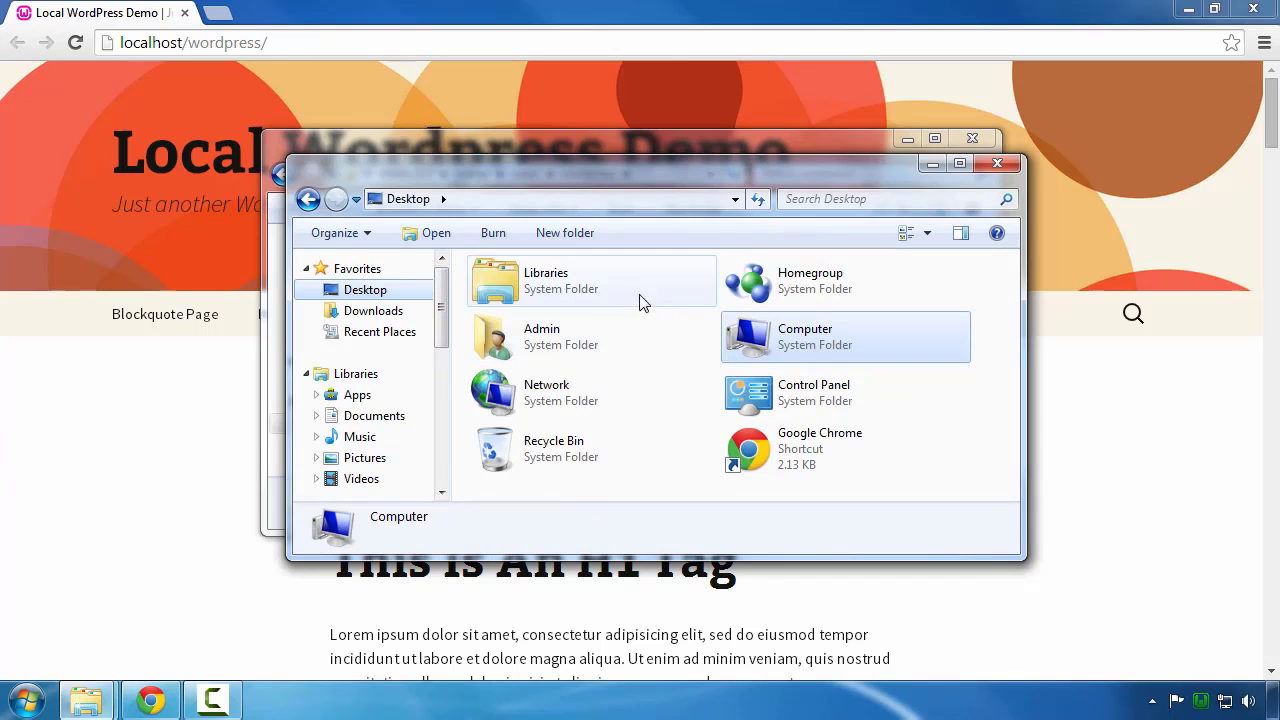
click(565, 233)
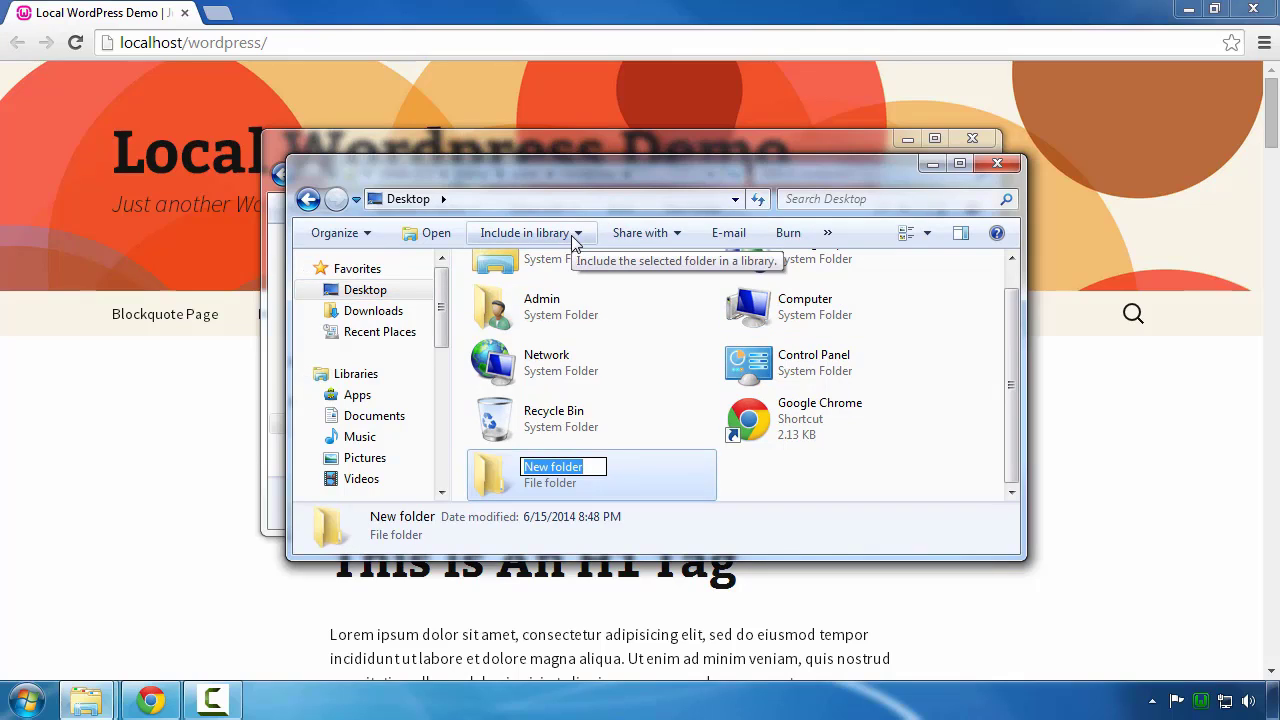
text(WP)
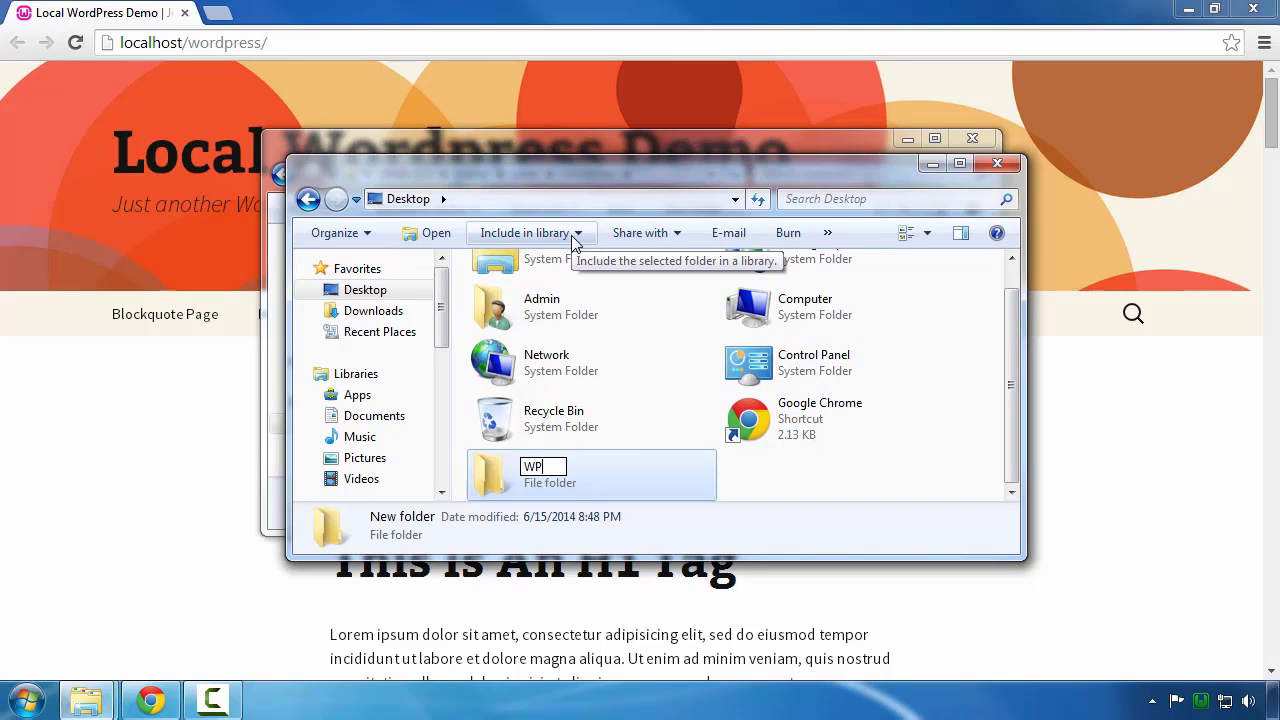
text( Backup)
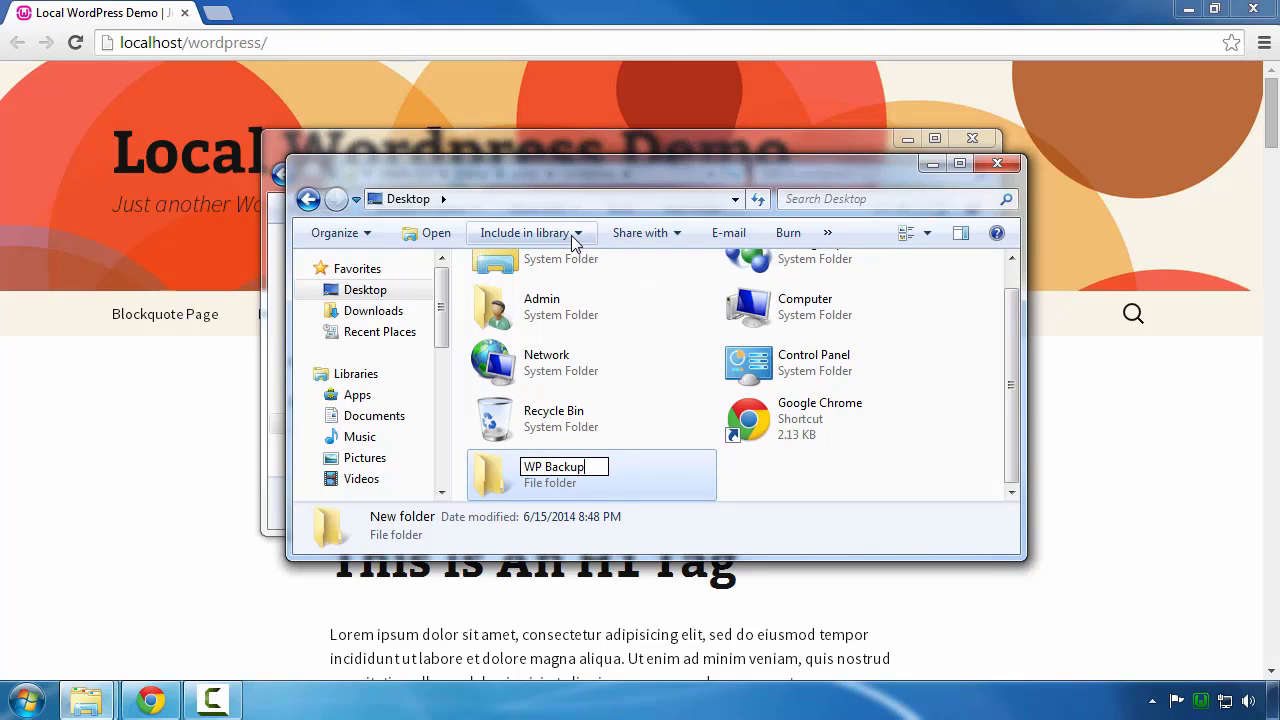
key(Return)
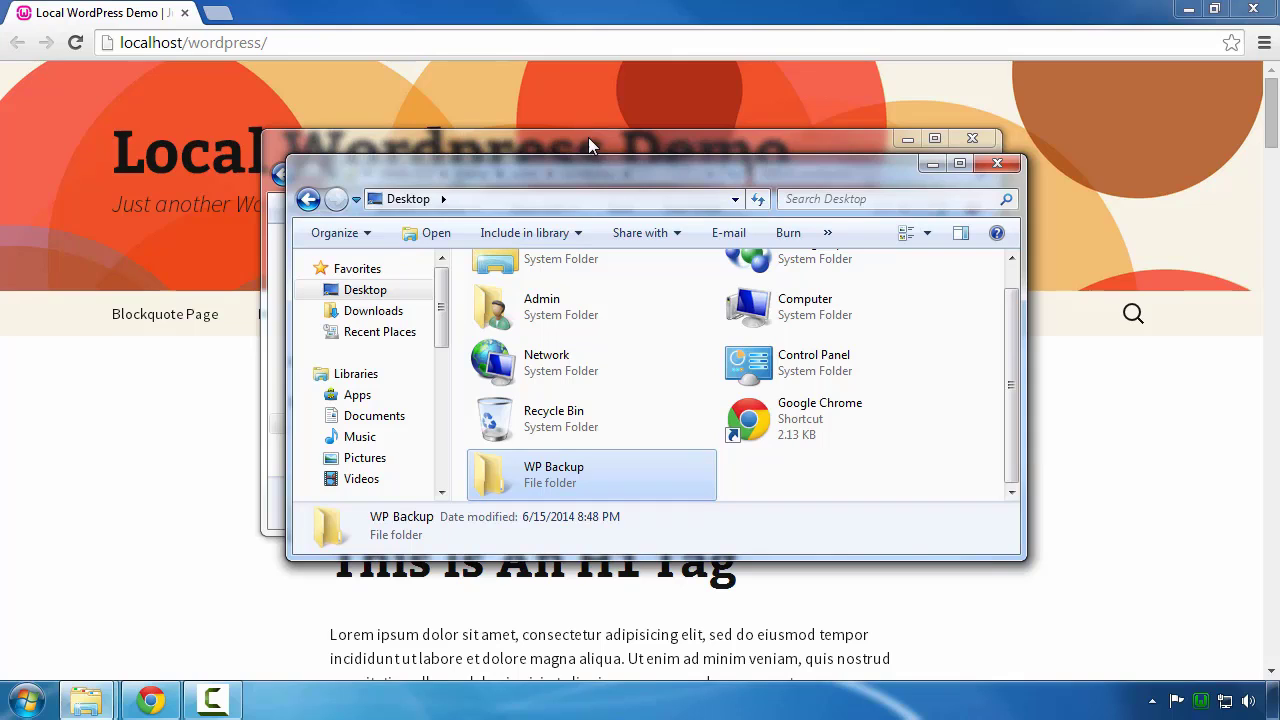
Step: Snap the wordpress and Desktop windows side by side, then open WP Backup
drag(588, 138, 5, 180)
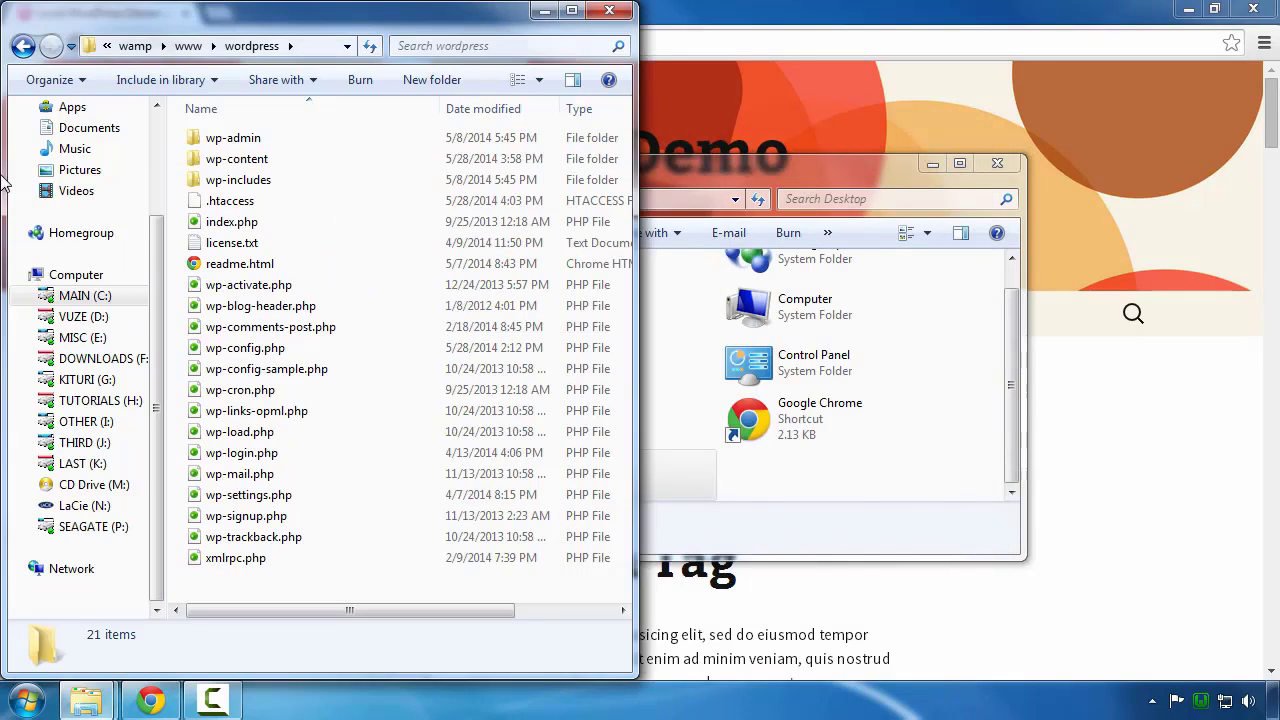
drag(697, 170, 1055, 25)
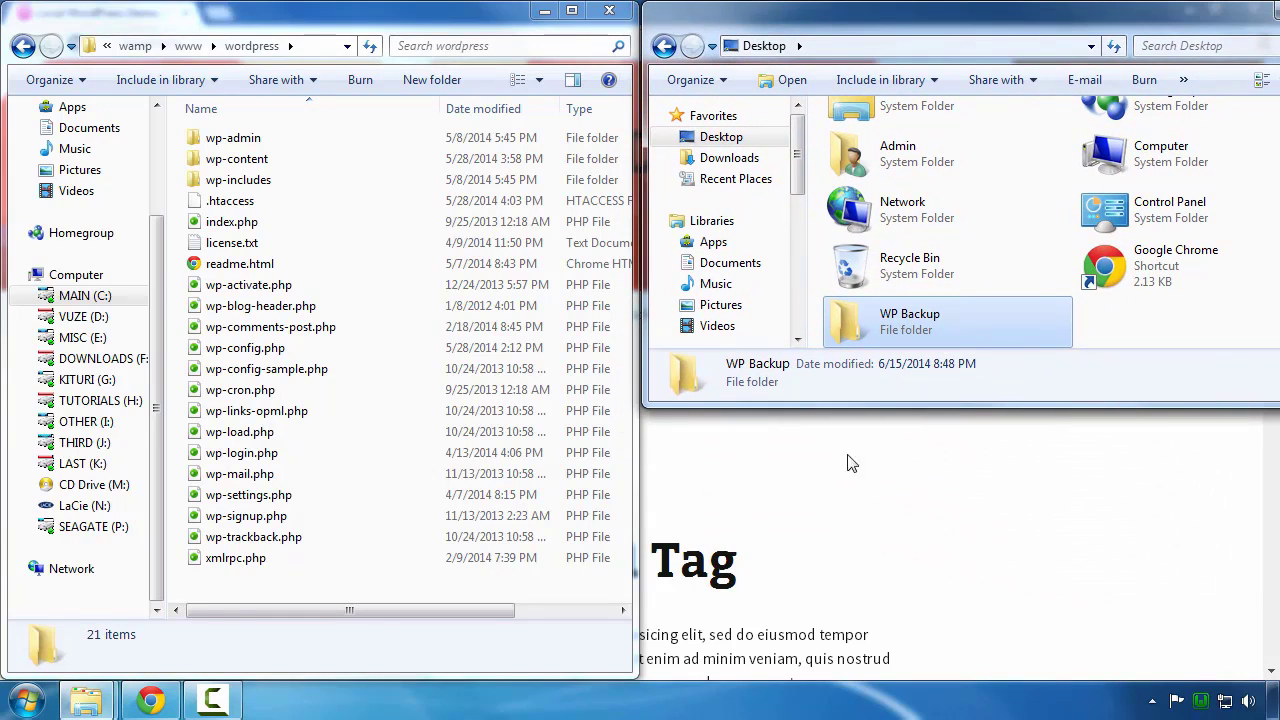
drag(735, 402, 721, 676)
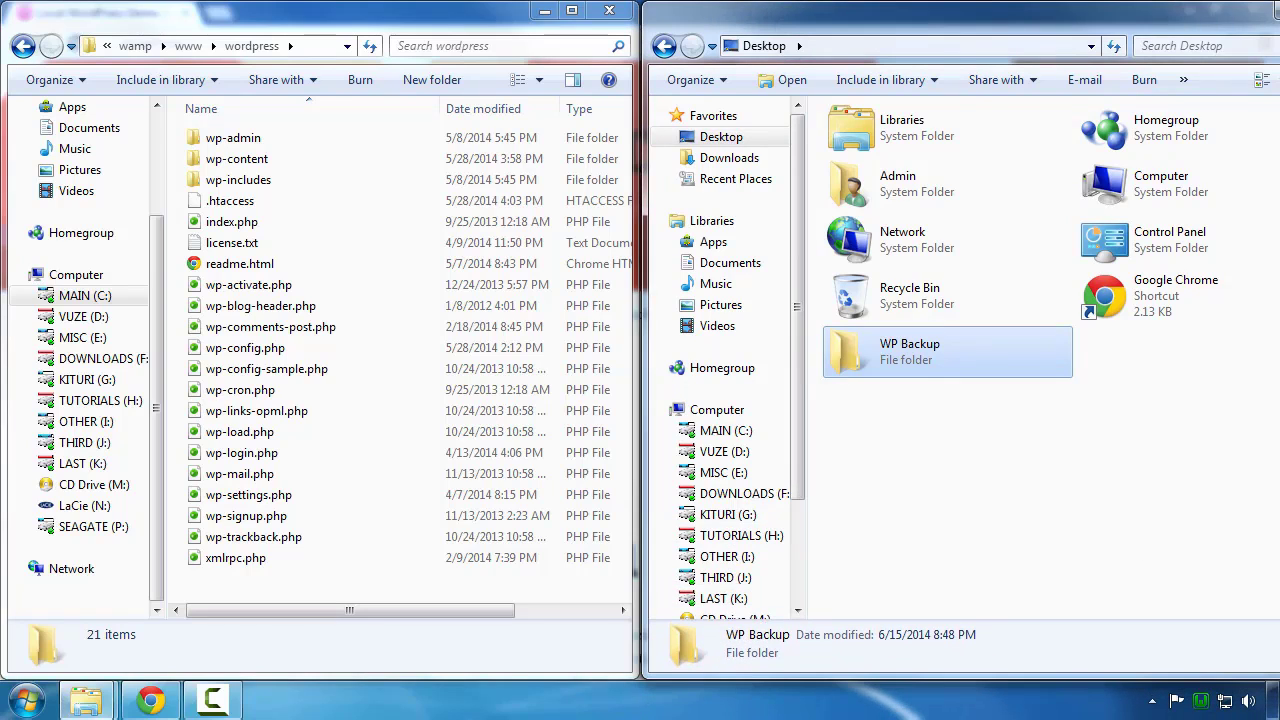
drag(1279, 480, 1271, 481)
double_click(900, 577)
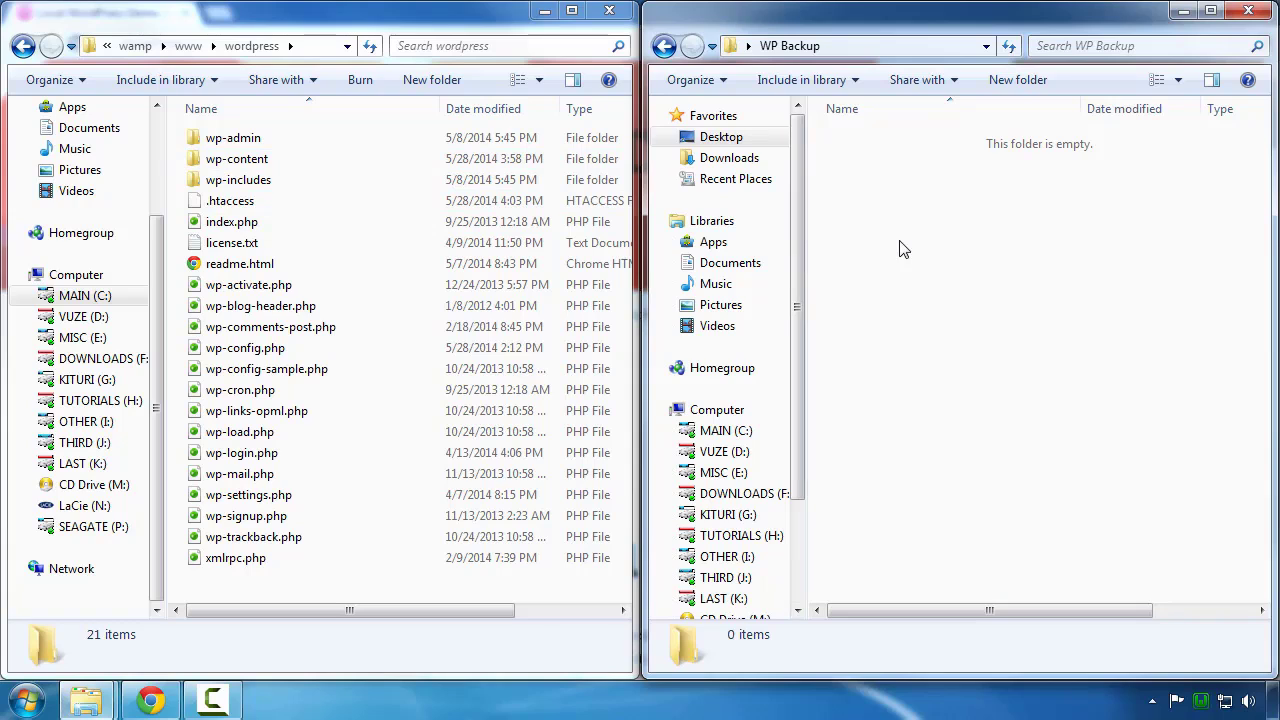
Step: Copy wp-content, .htaccess and wp-config.php from the wordpress folder into WP Backup
click(240, 168)
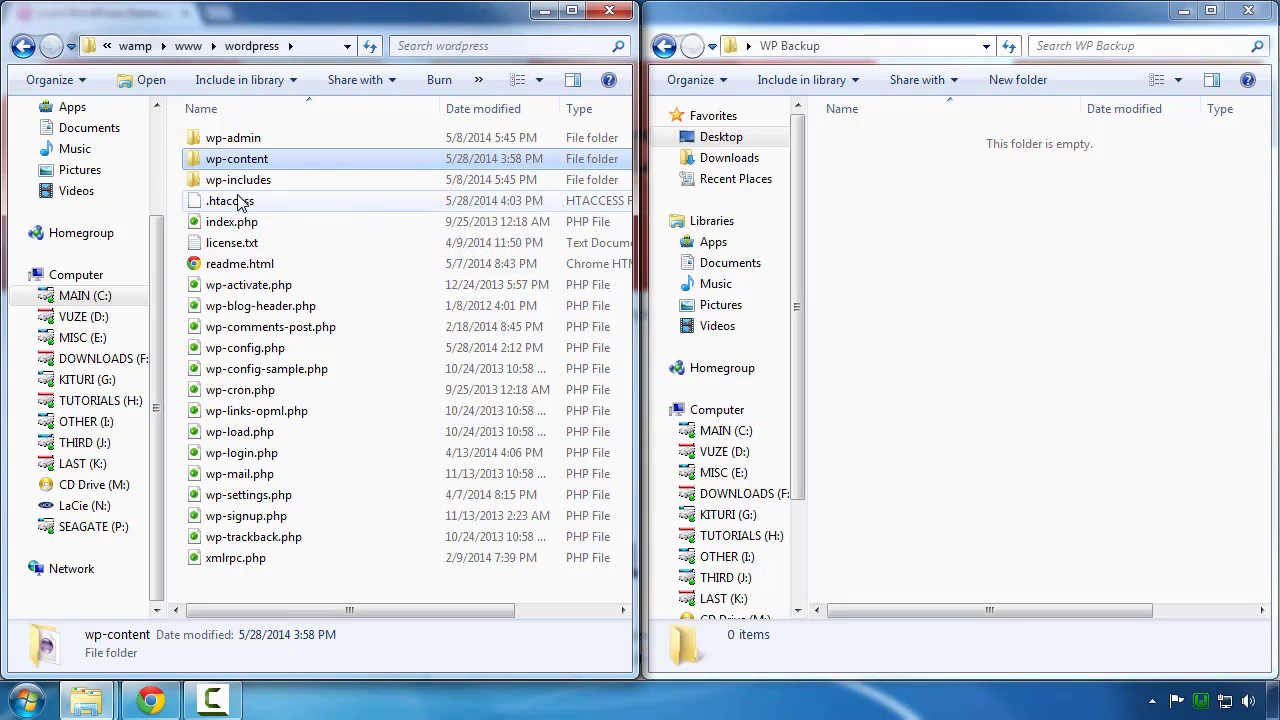
ctrl+click(240, 201)
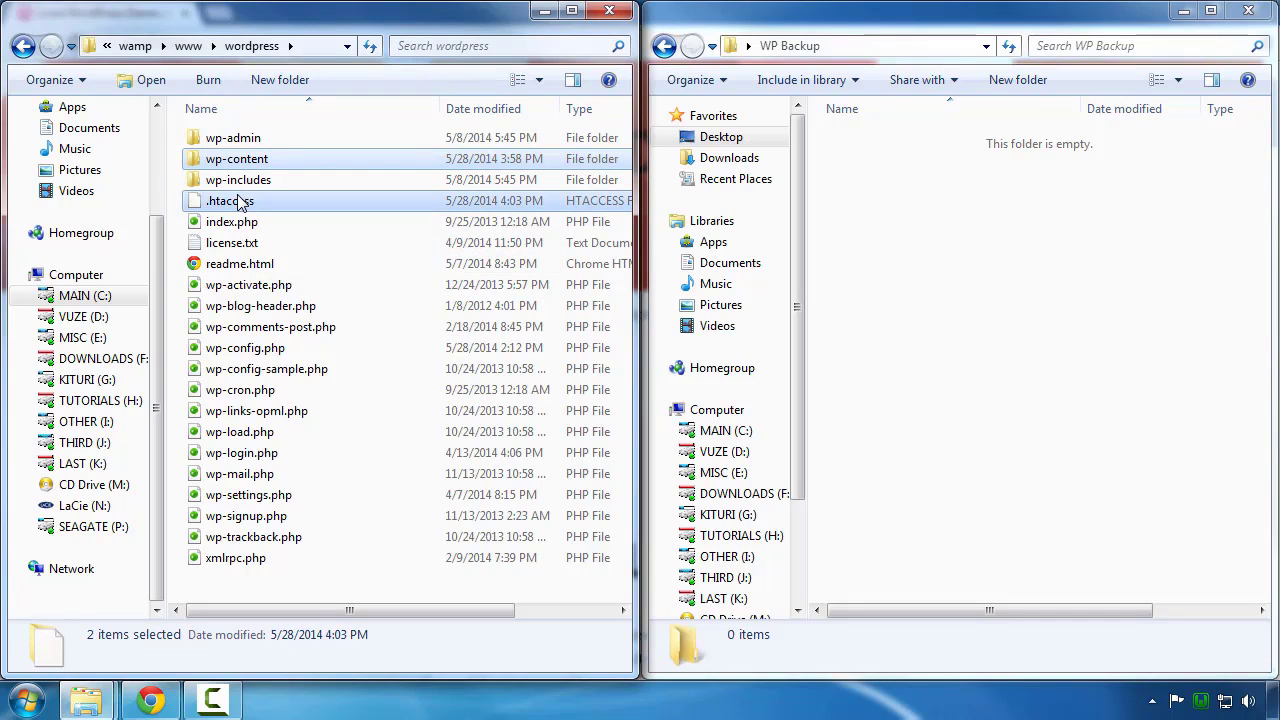
ctrl+click(227, 352)
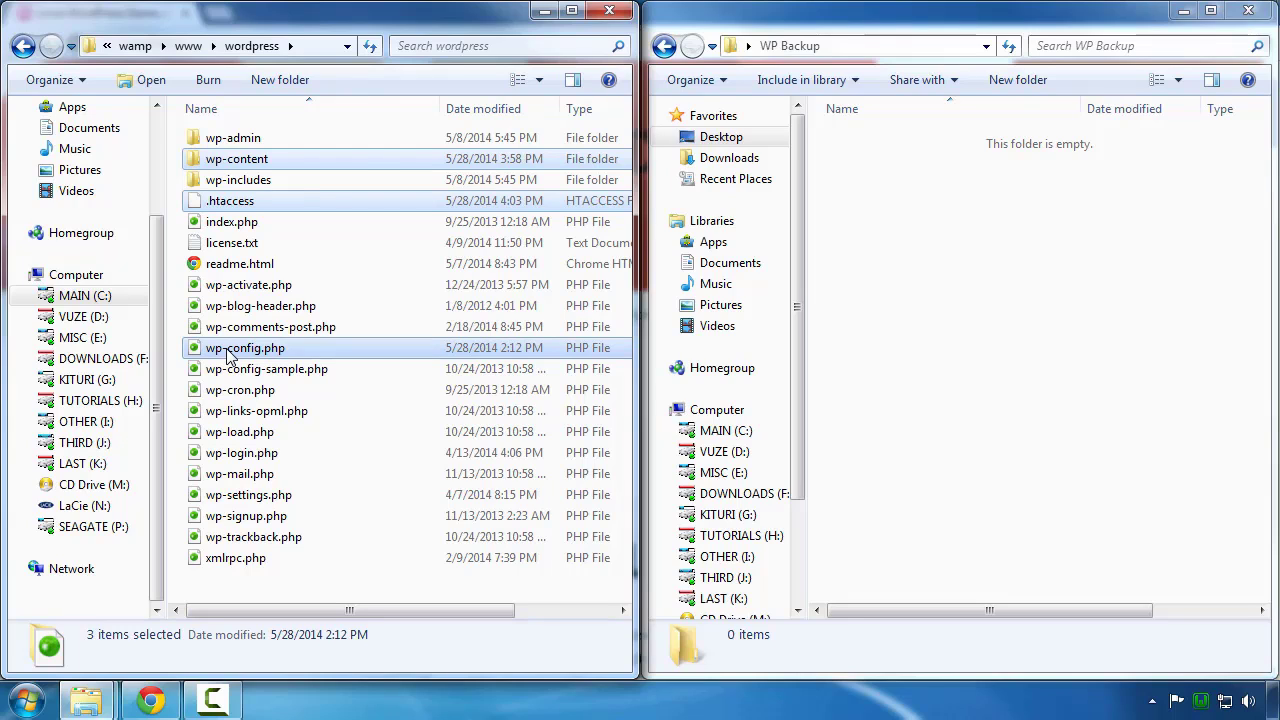
right_click(227, 352)
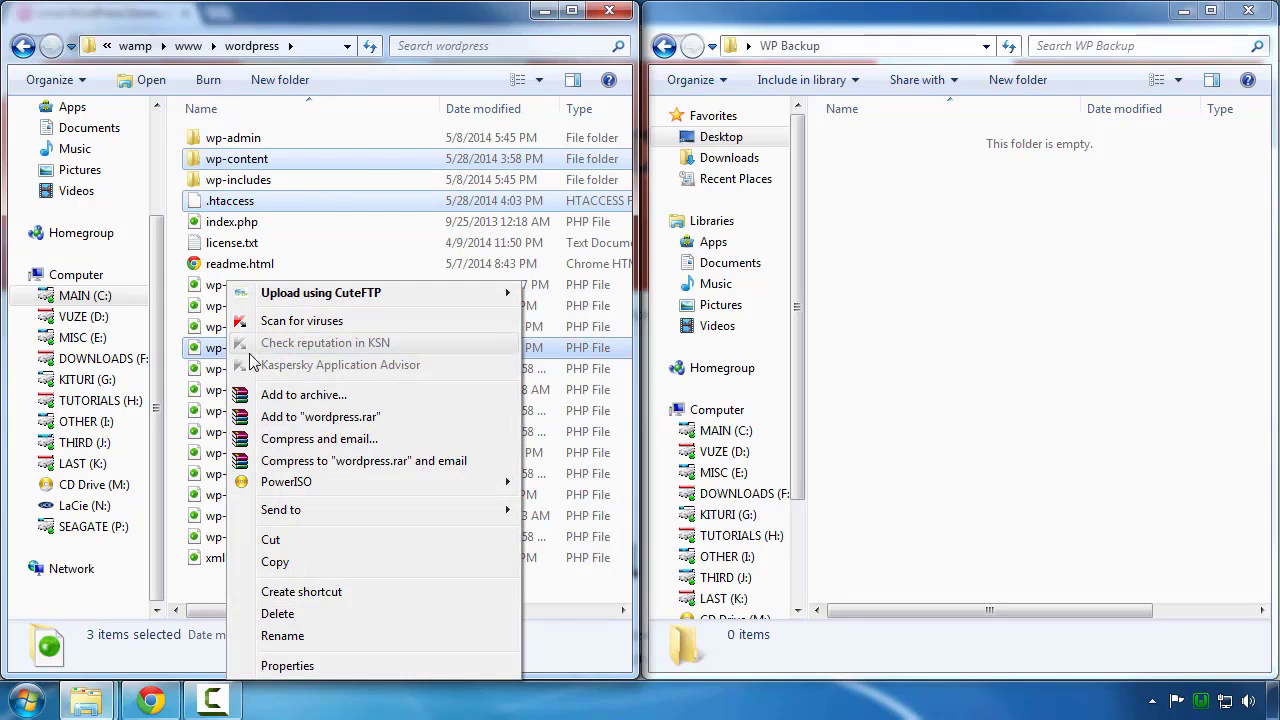
click(275, 563)
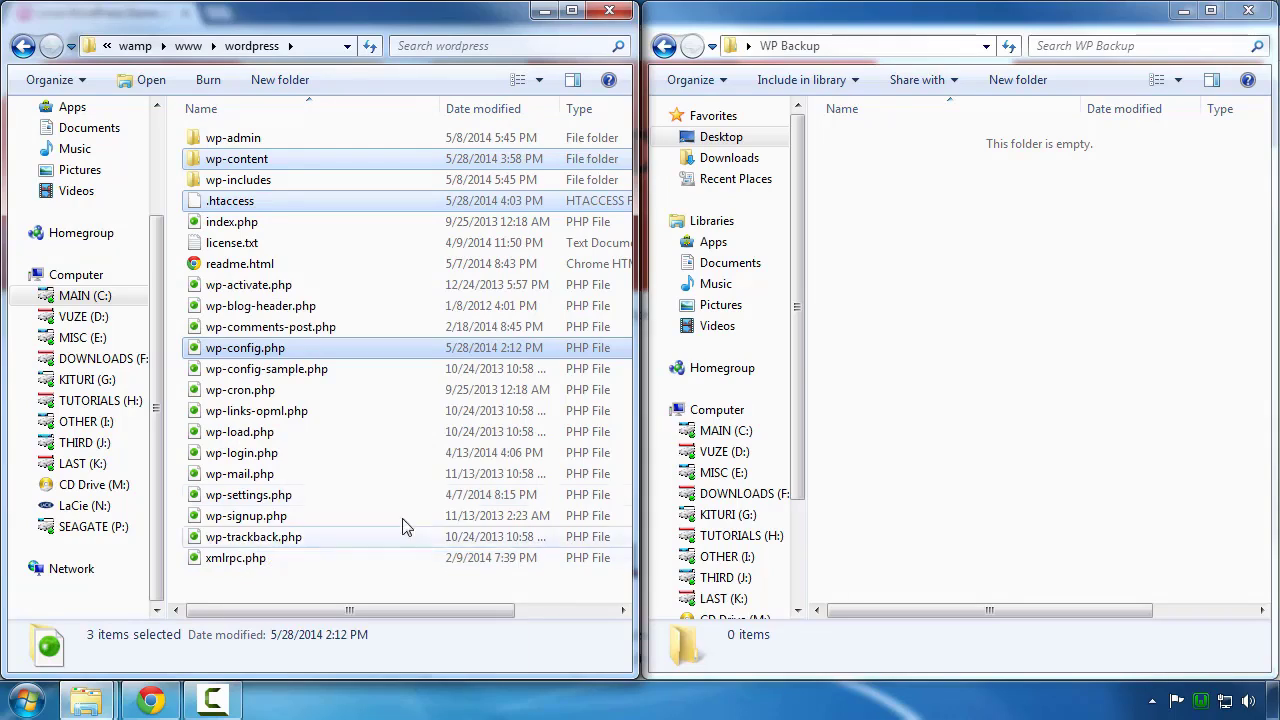
right_click(957, 218)
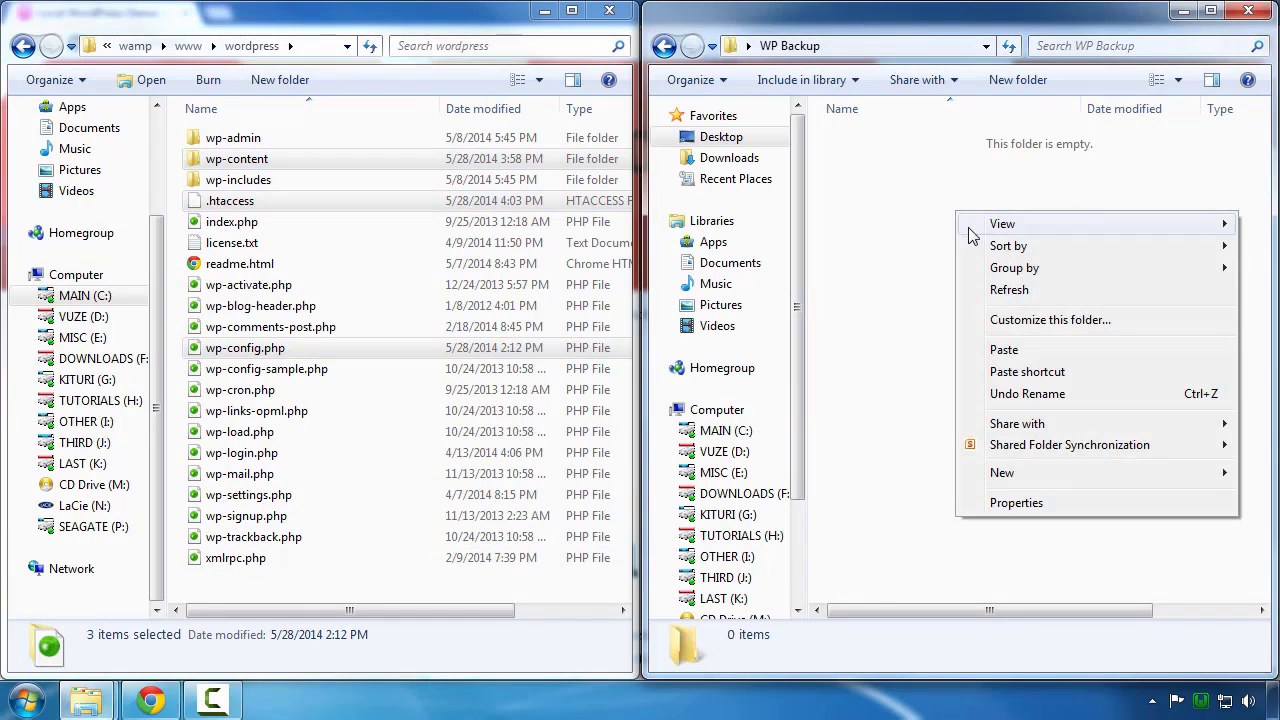
click(1006, 350)
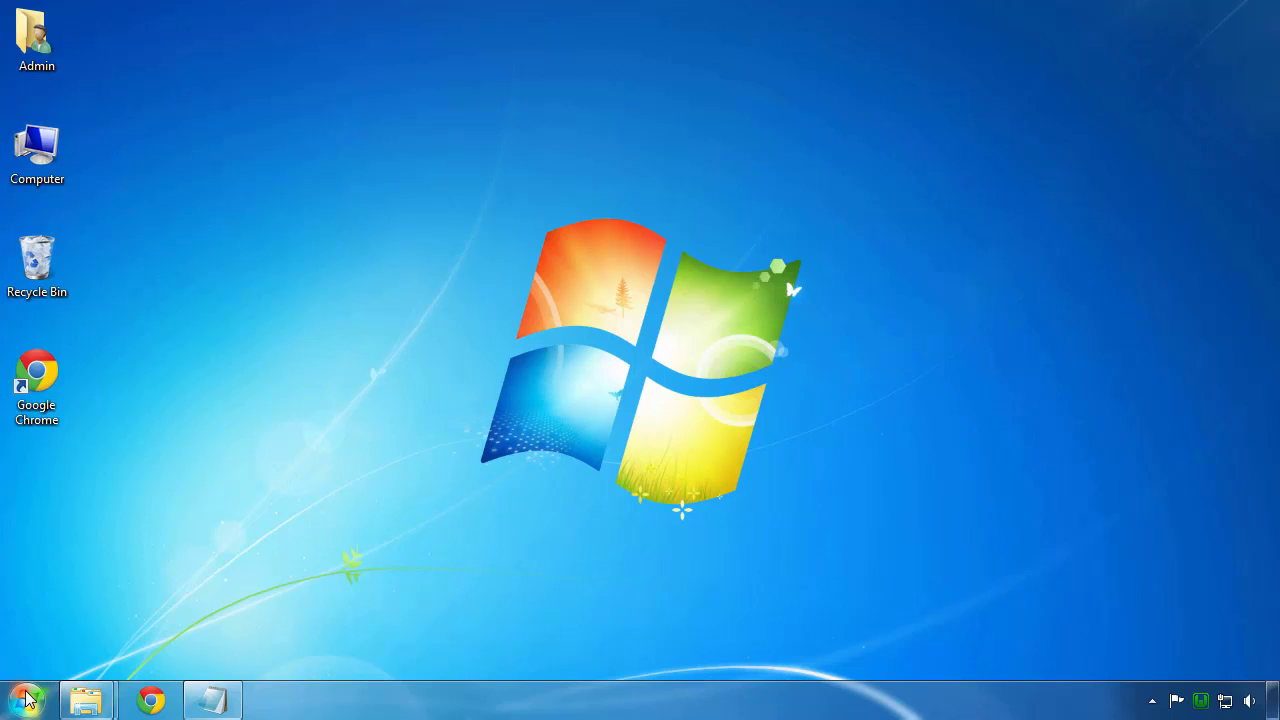
Step: Launch FileZilla from the Start menu
click(28, 700)
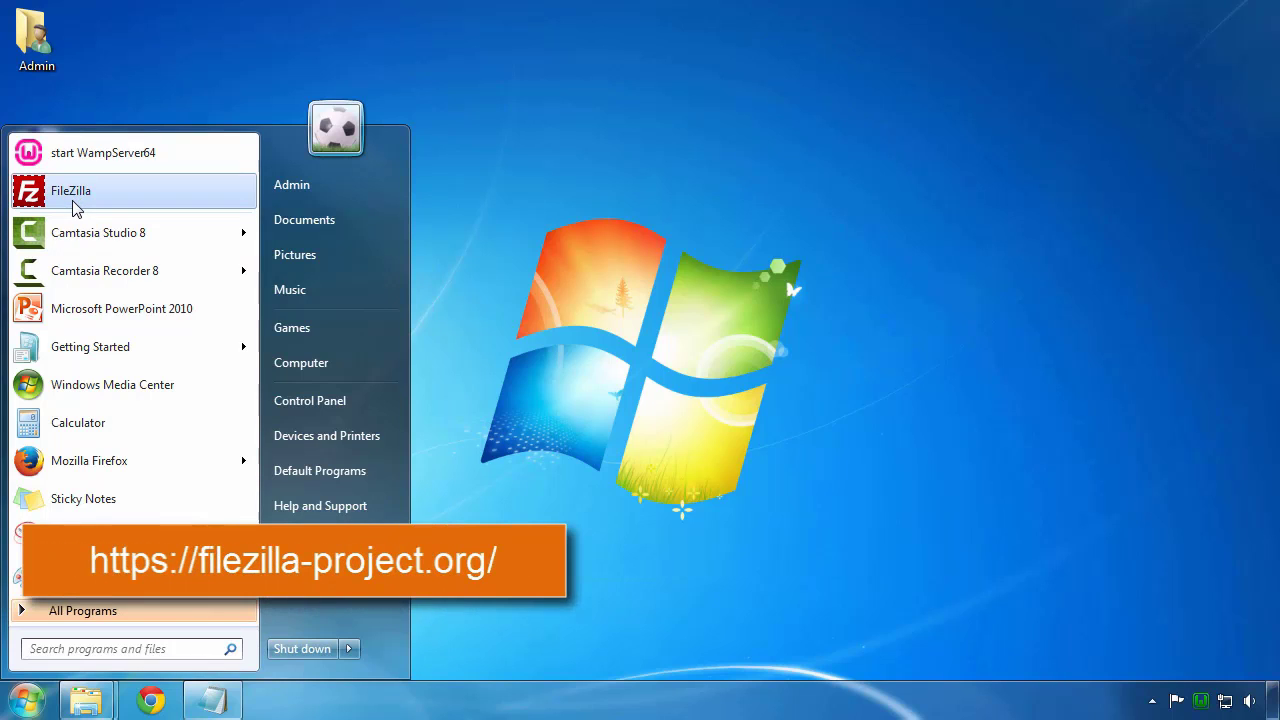
click(76, 207)
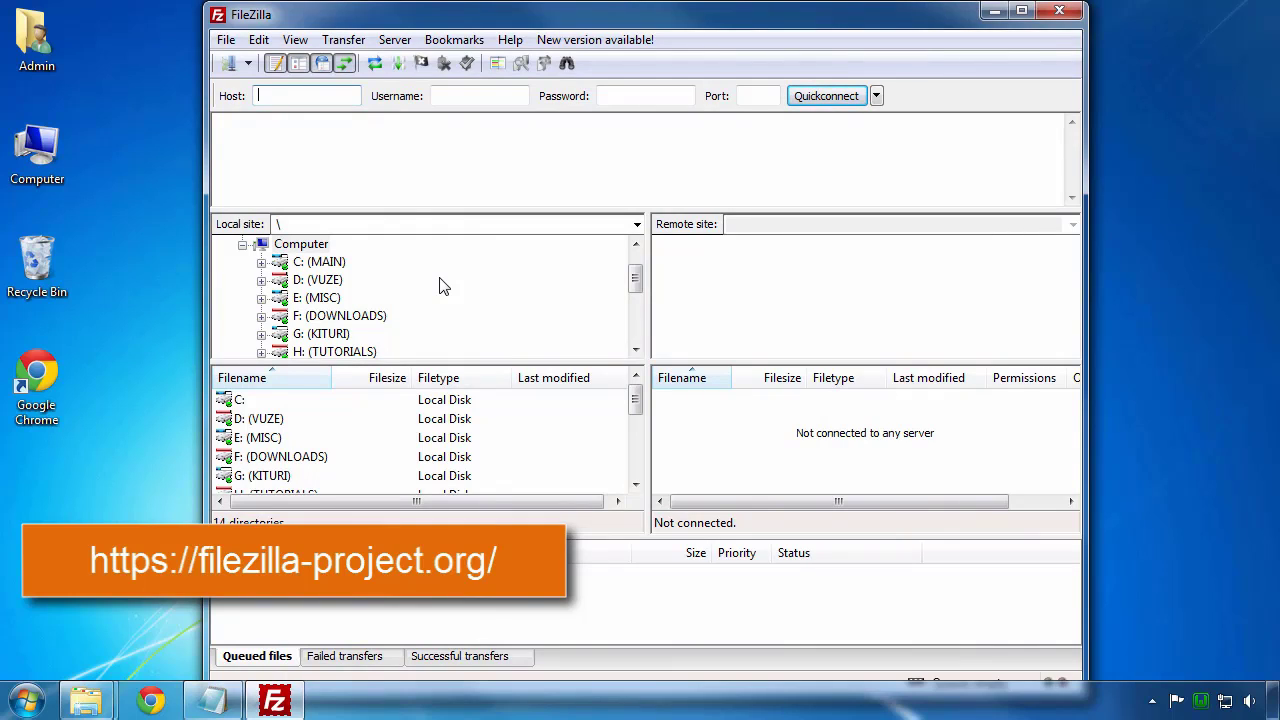
click(285, 248)
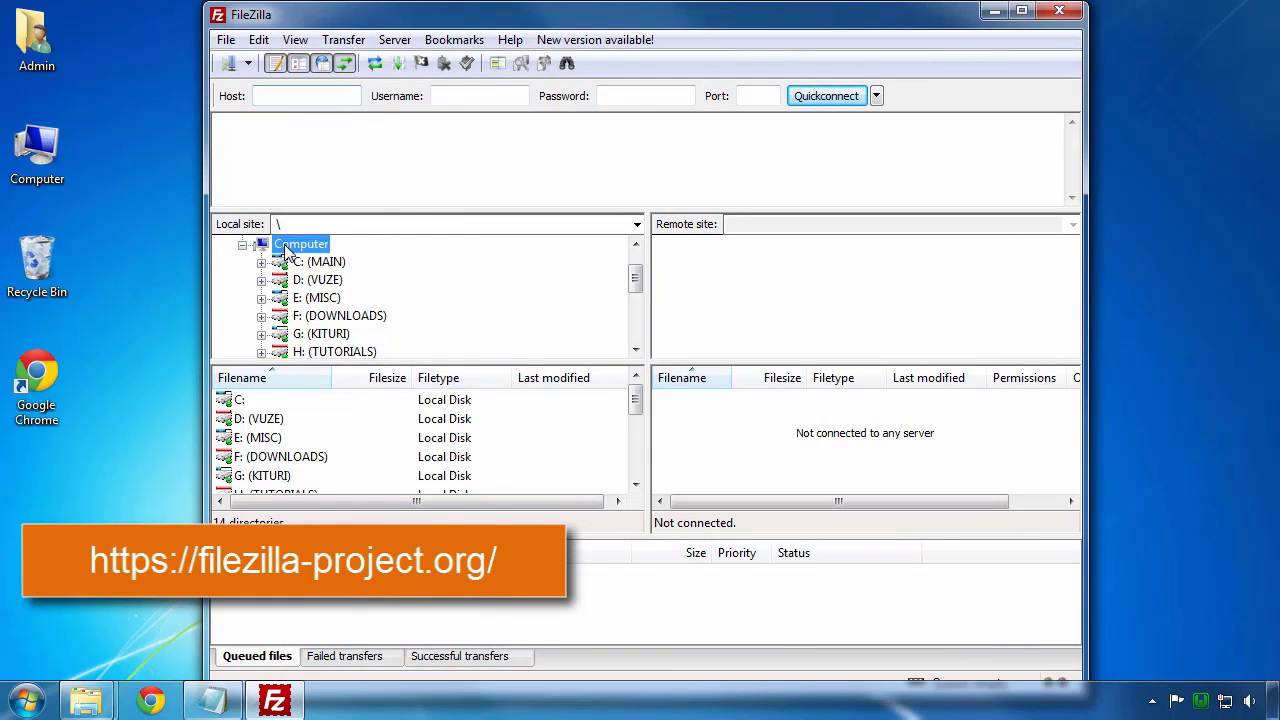
click(704, 278)
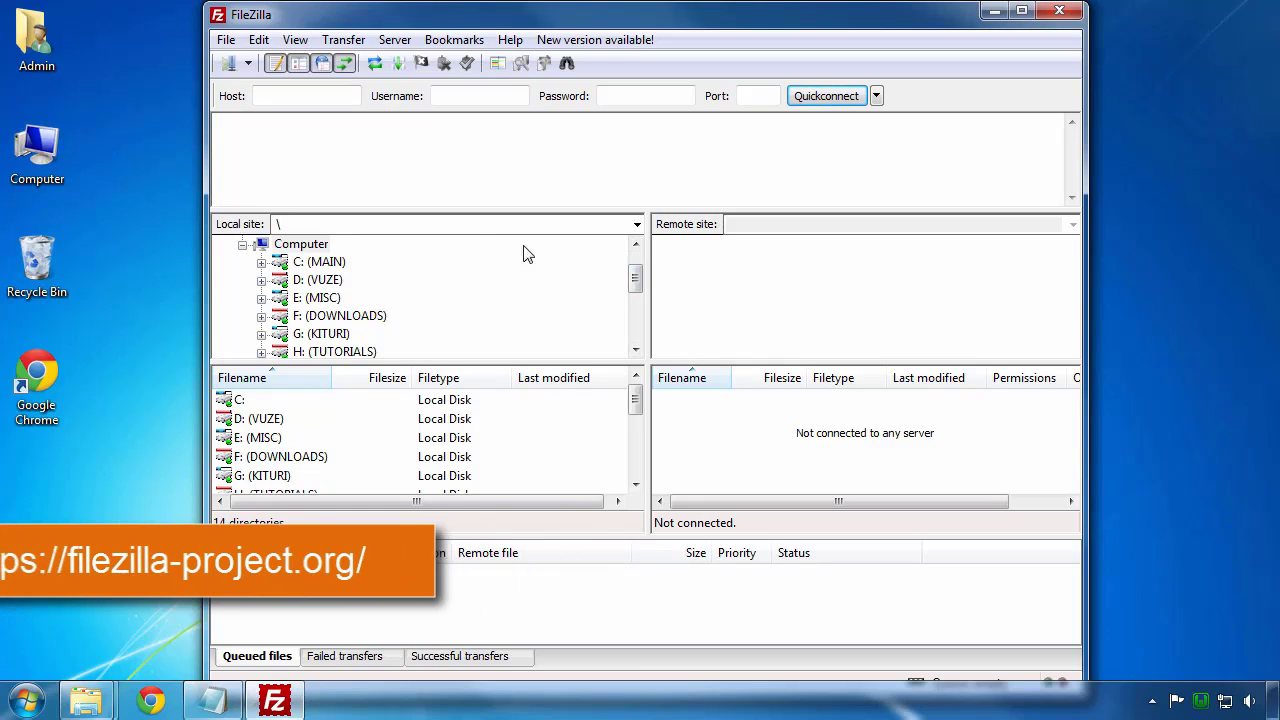
Step: Paste in the server host, FTP username and password, Quickconnect, and choose not to remember passwords
click(309, 98)
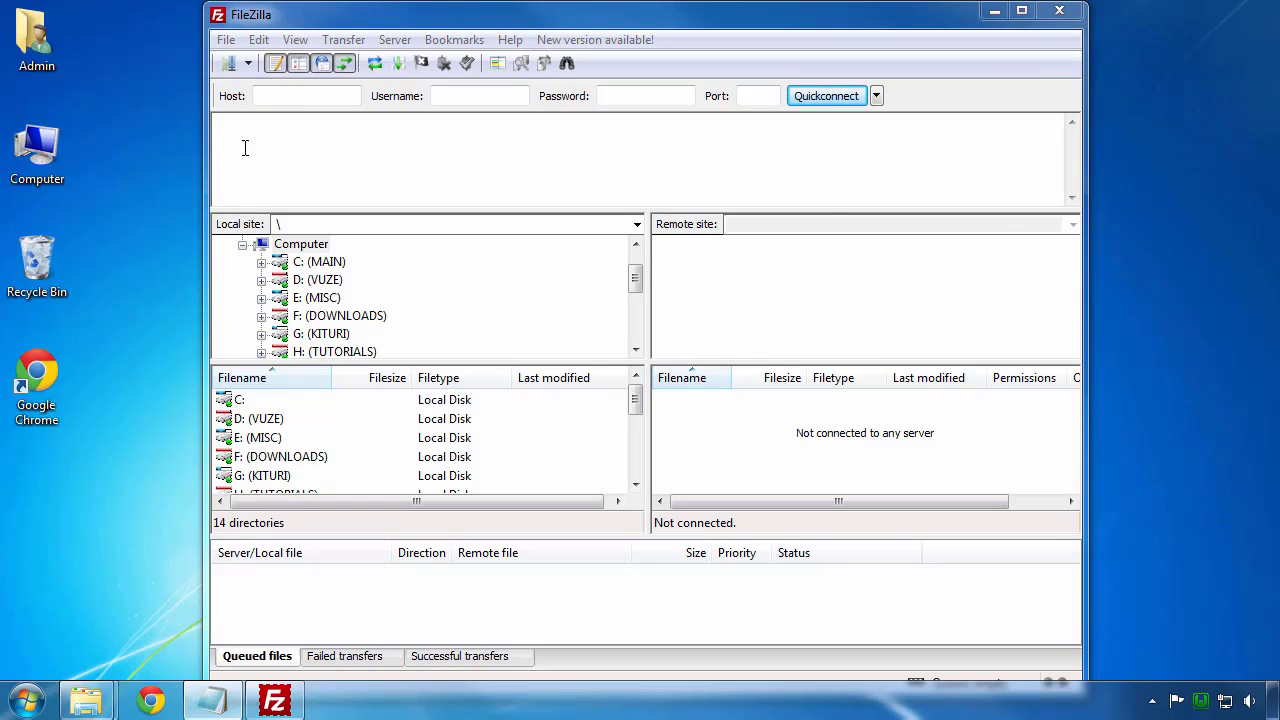
right_click(279, 98)
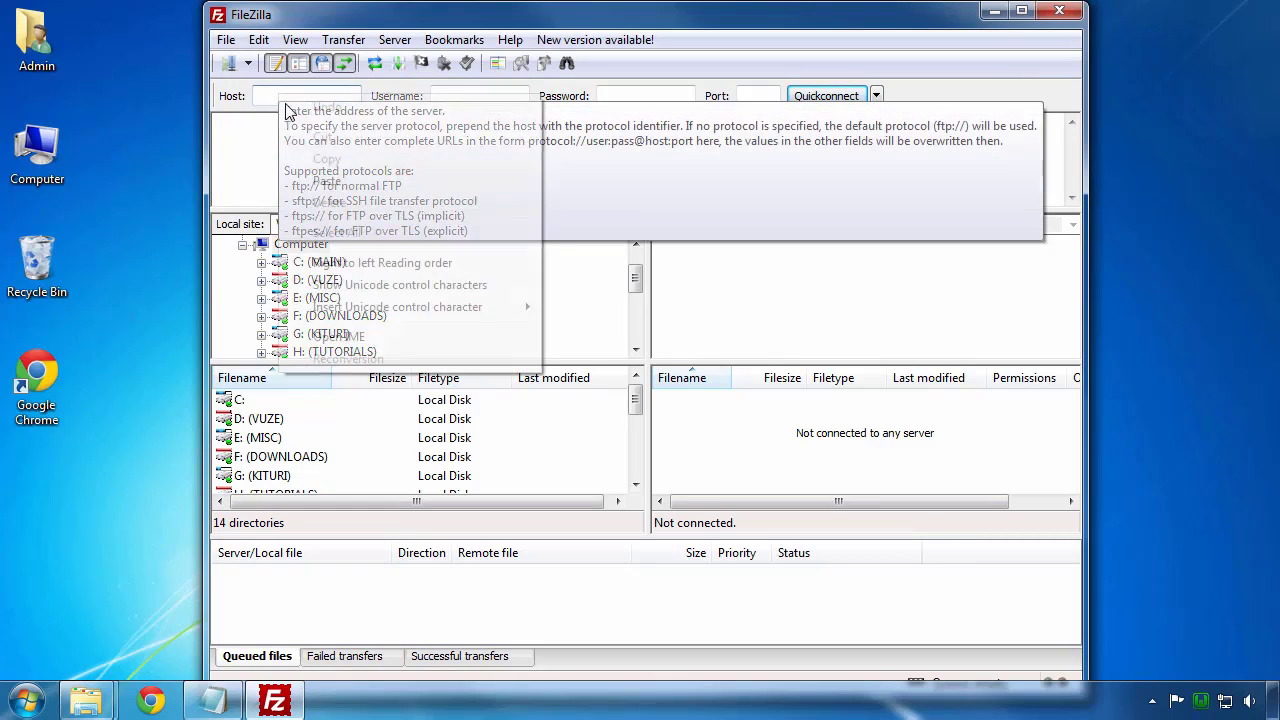
click(320, 183)
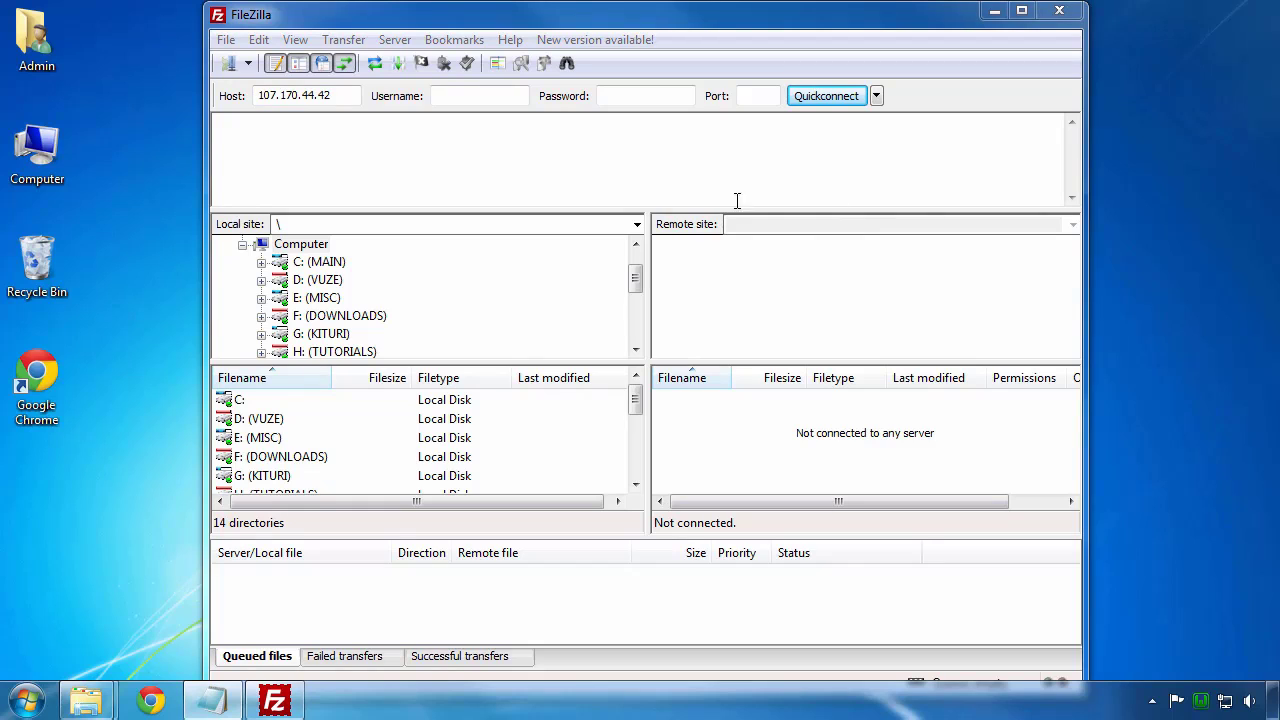
right_click(446, 96)
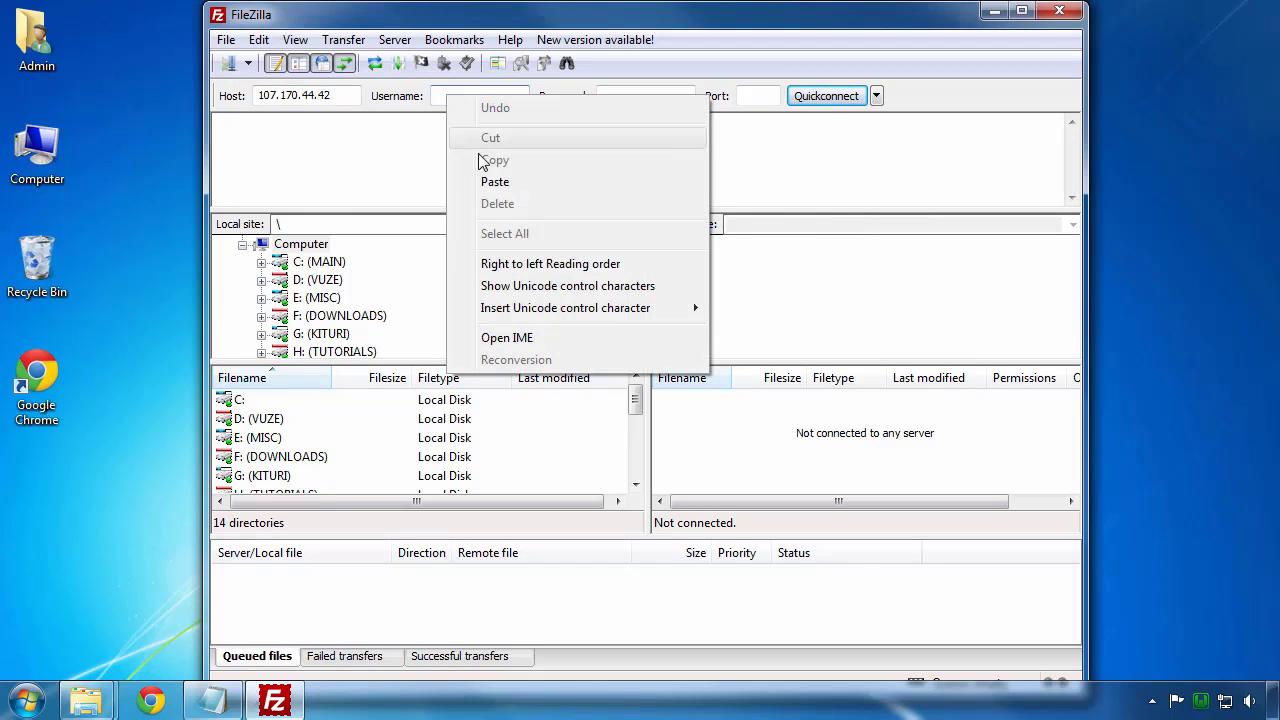
click(494, 182)
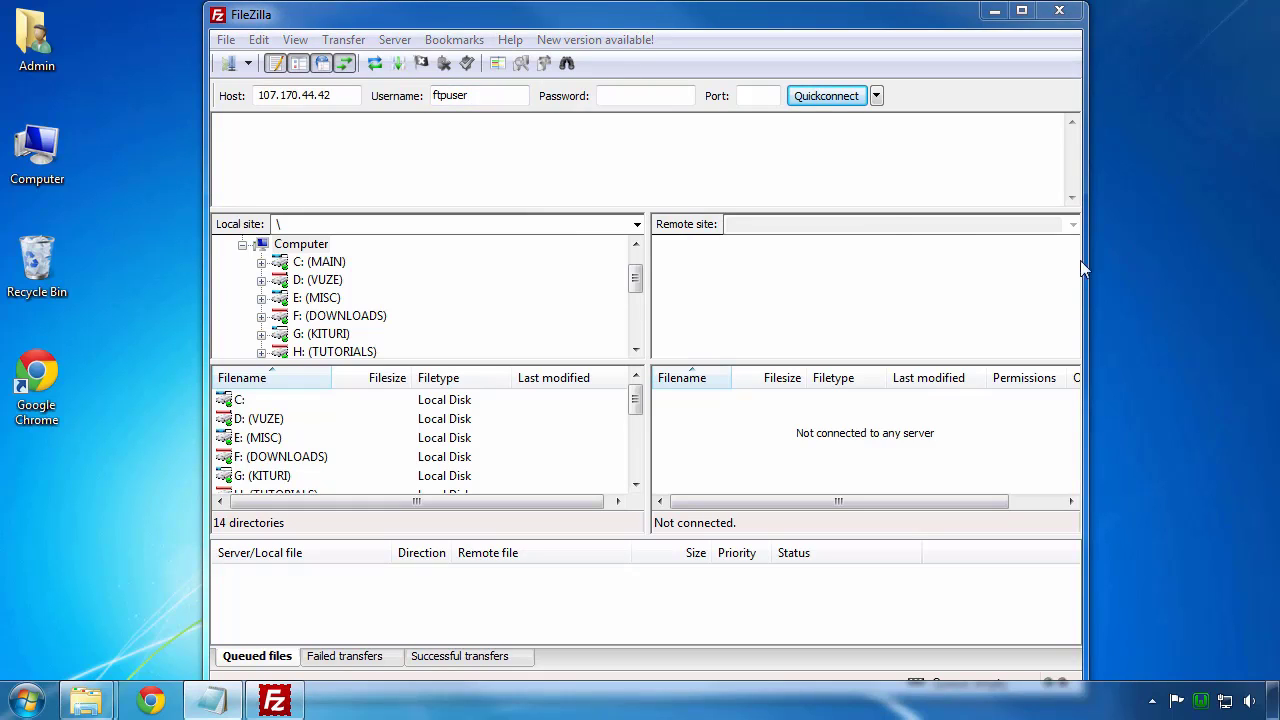
click(608, 96)
right_click(608, 96)
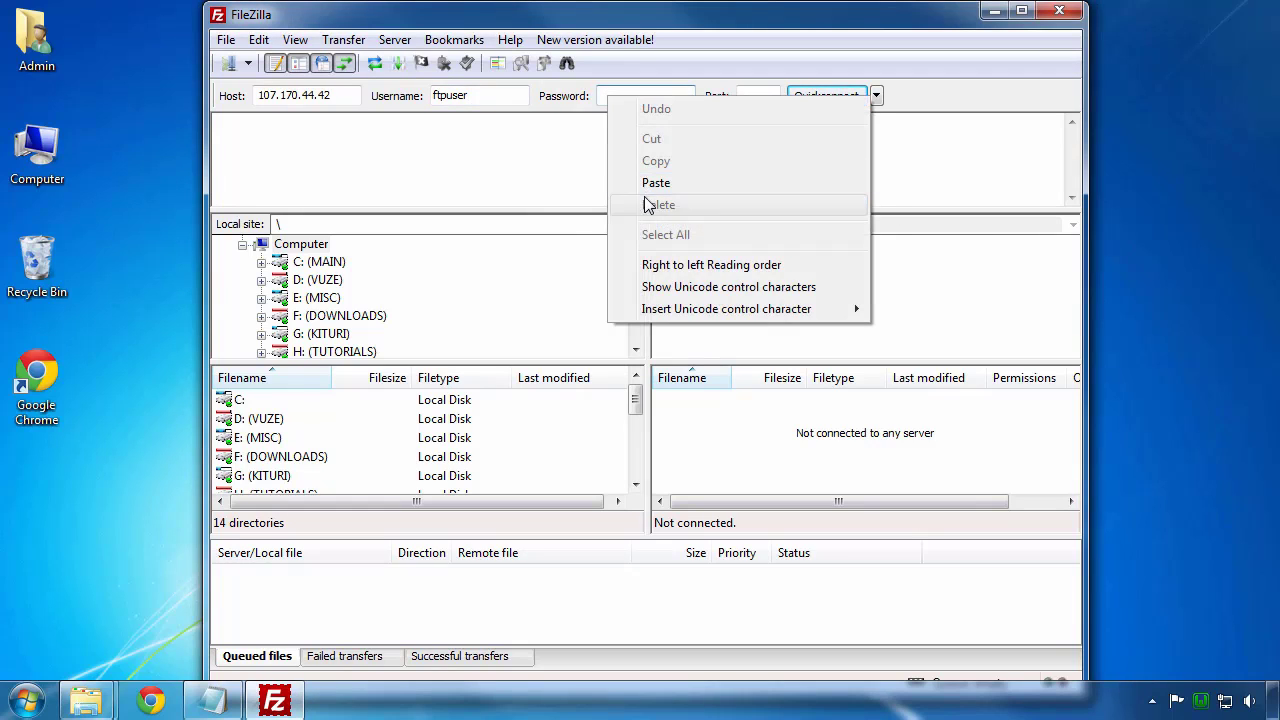
click(645, 183)
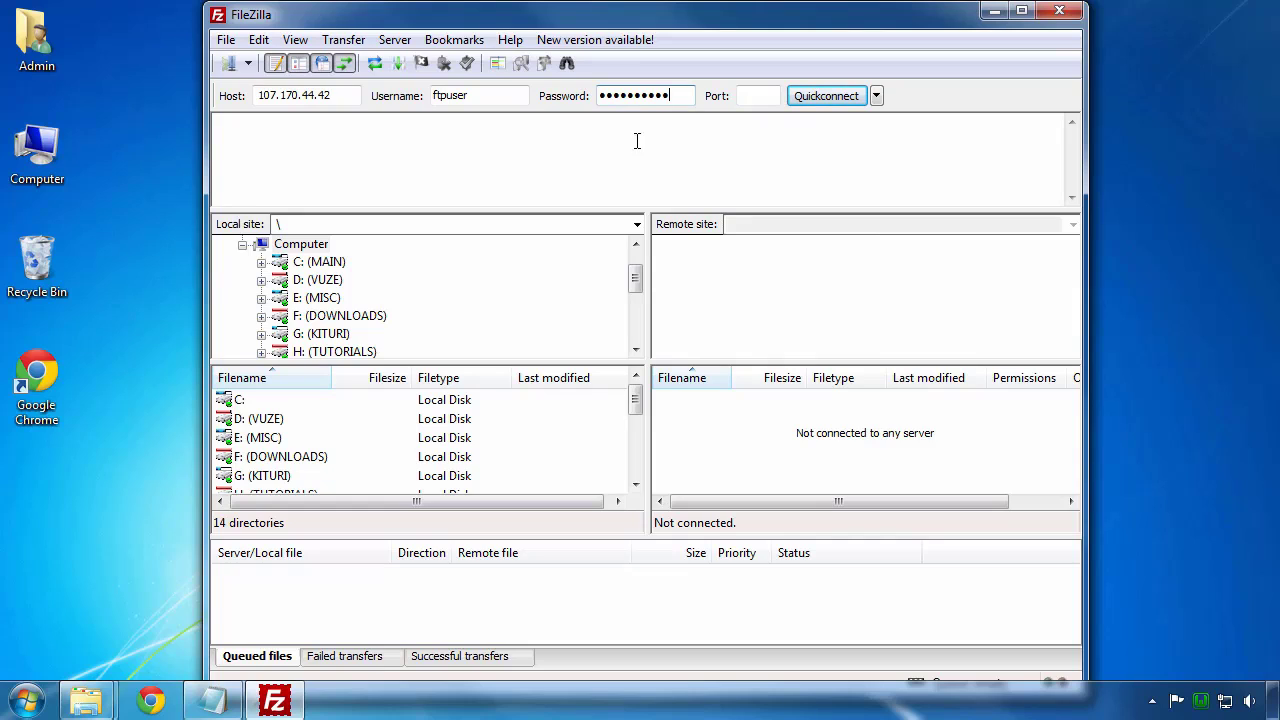
click(760, 96)
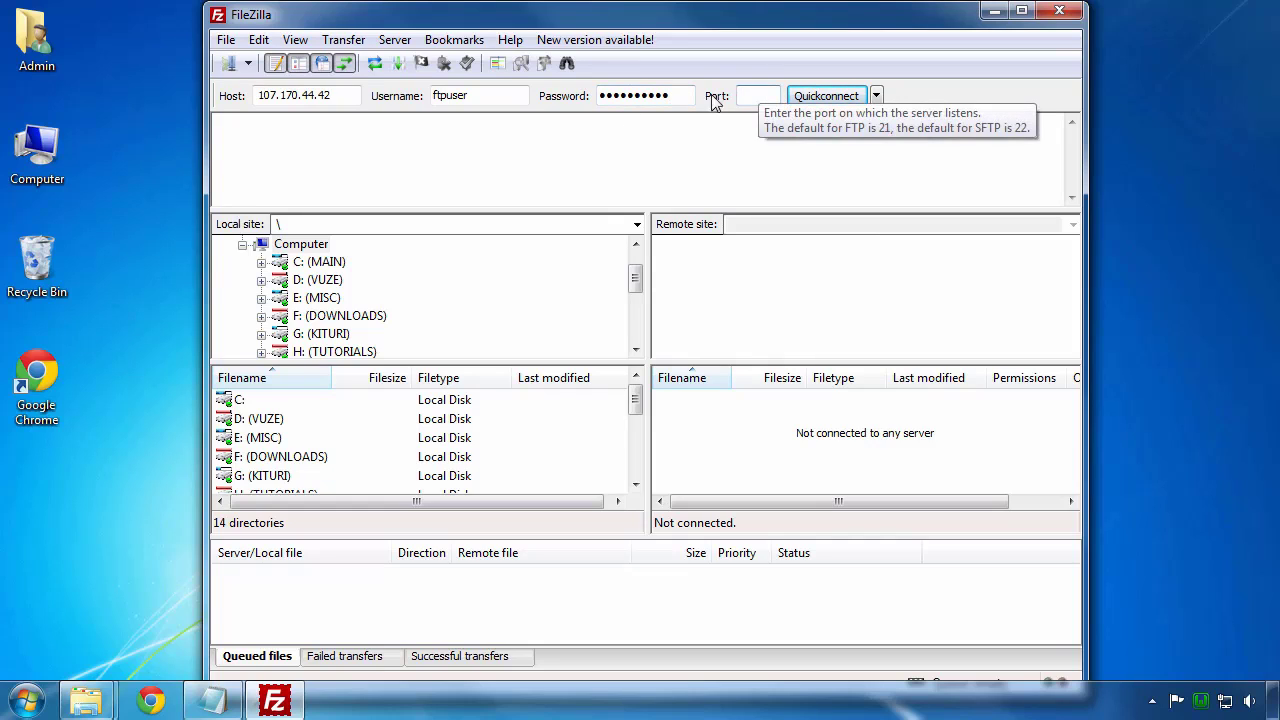
click(815, 97)
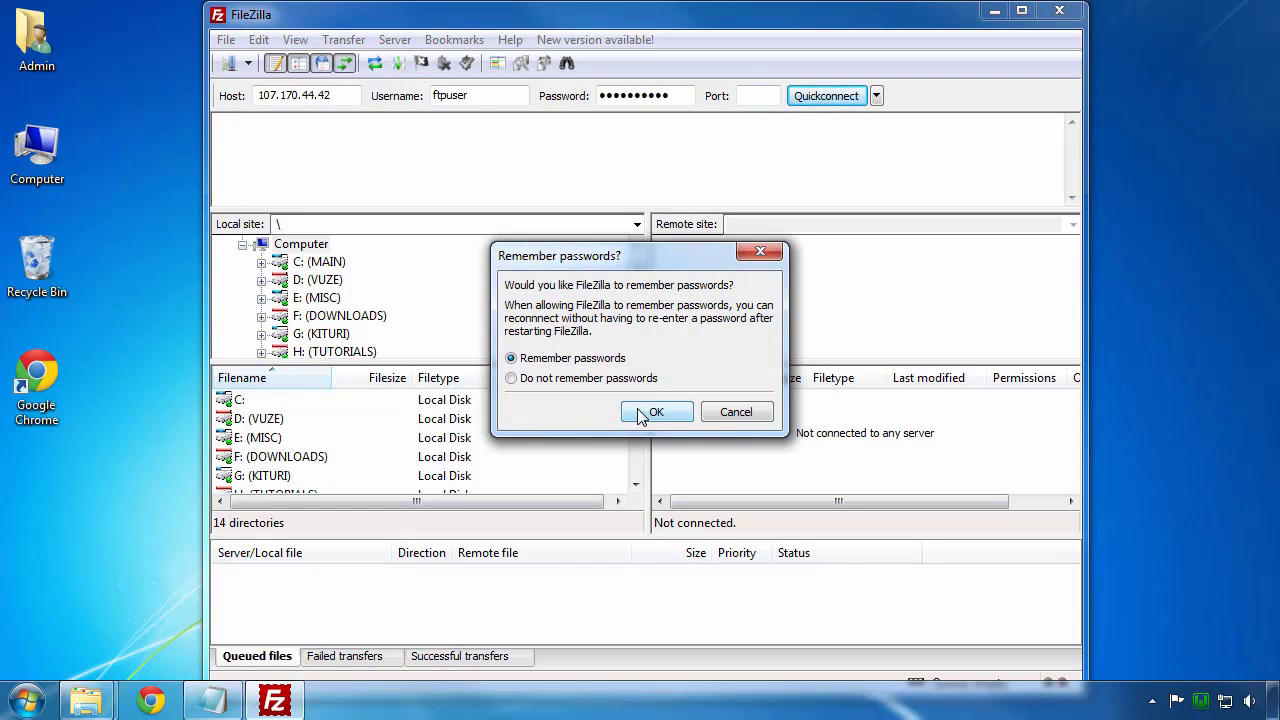
click(628, 379)
Step: Connect and browse the remote side to /home/wordpress/public_html, enlarging the file lists
click(655, 415)
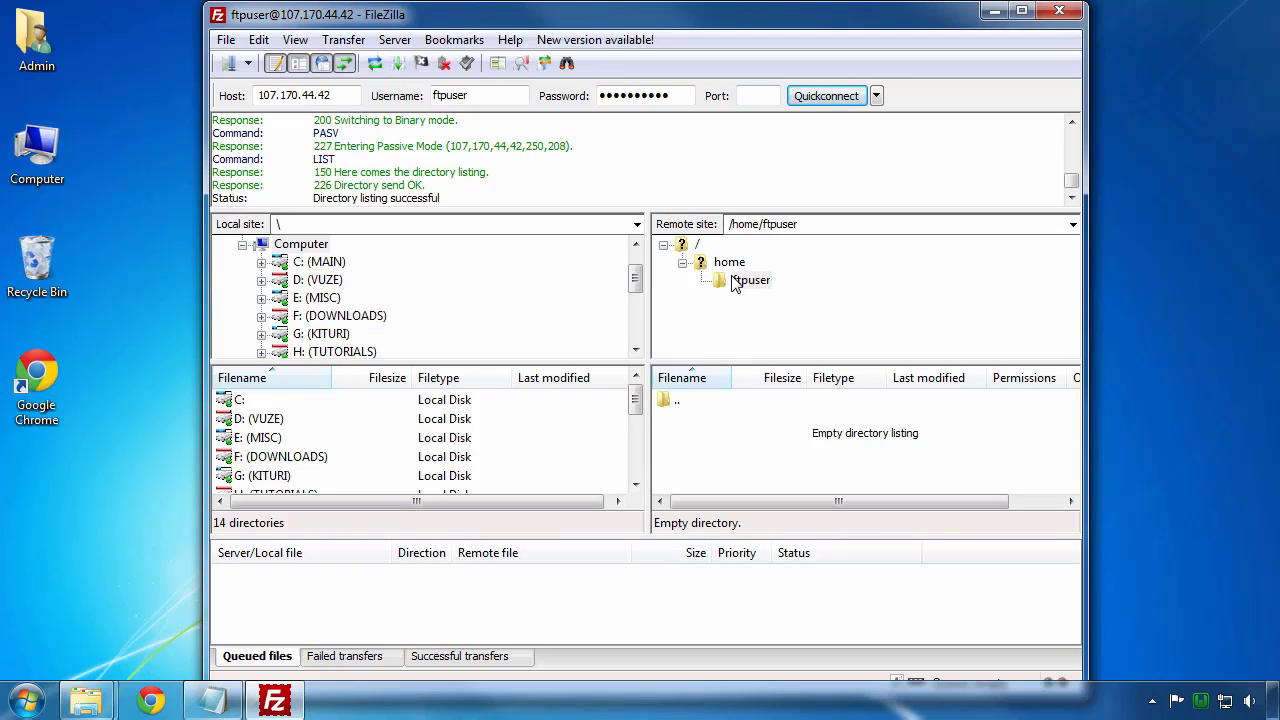
double_click(680, 401)
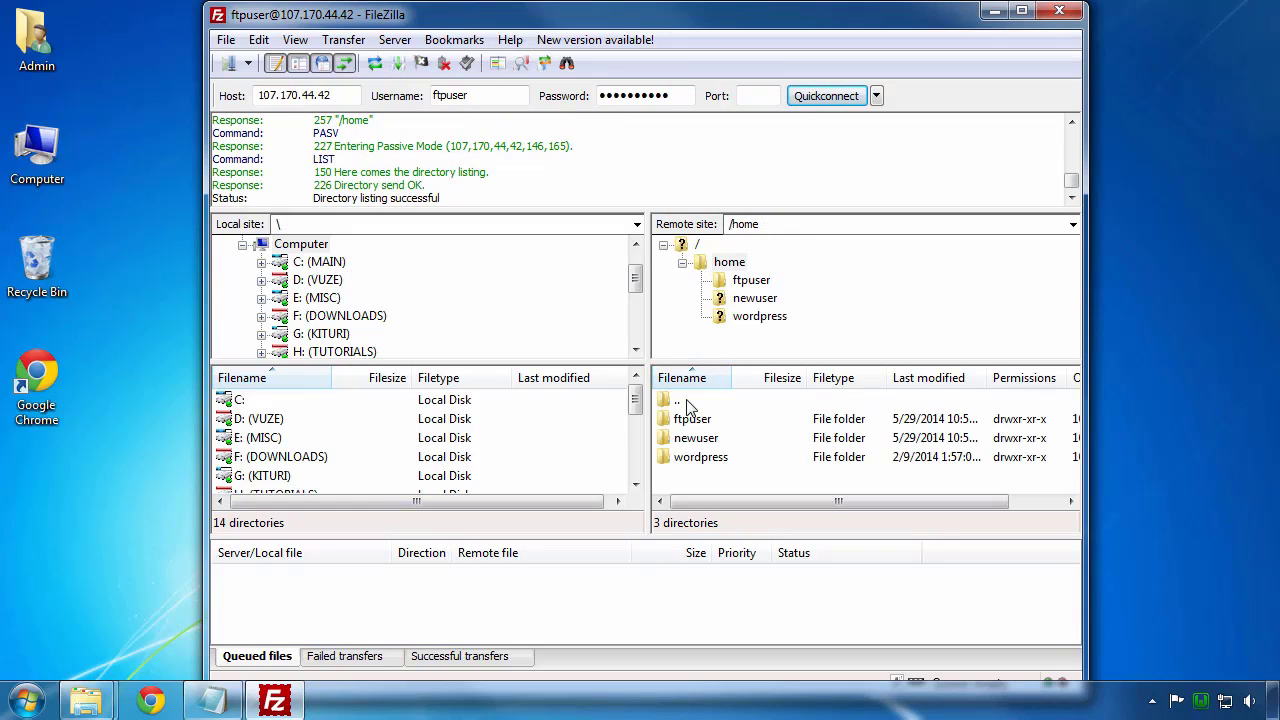
click(690, 457)
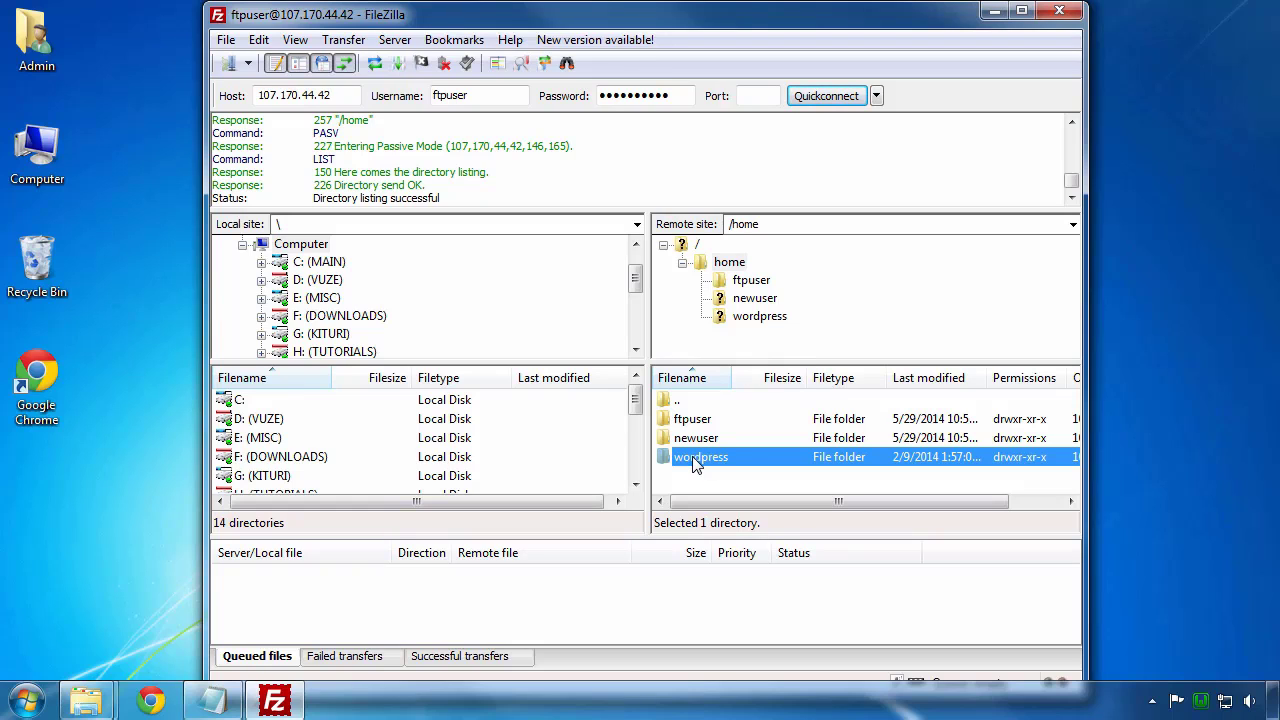
double_click(697, 462)
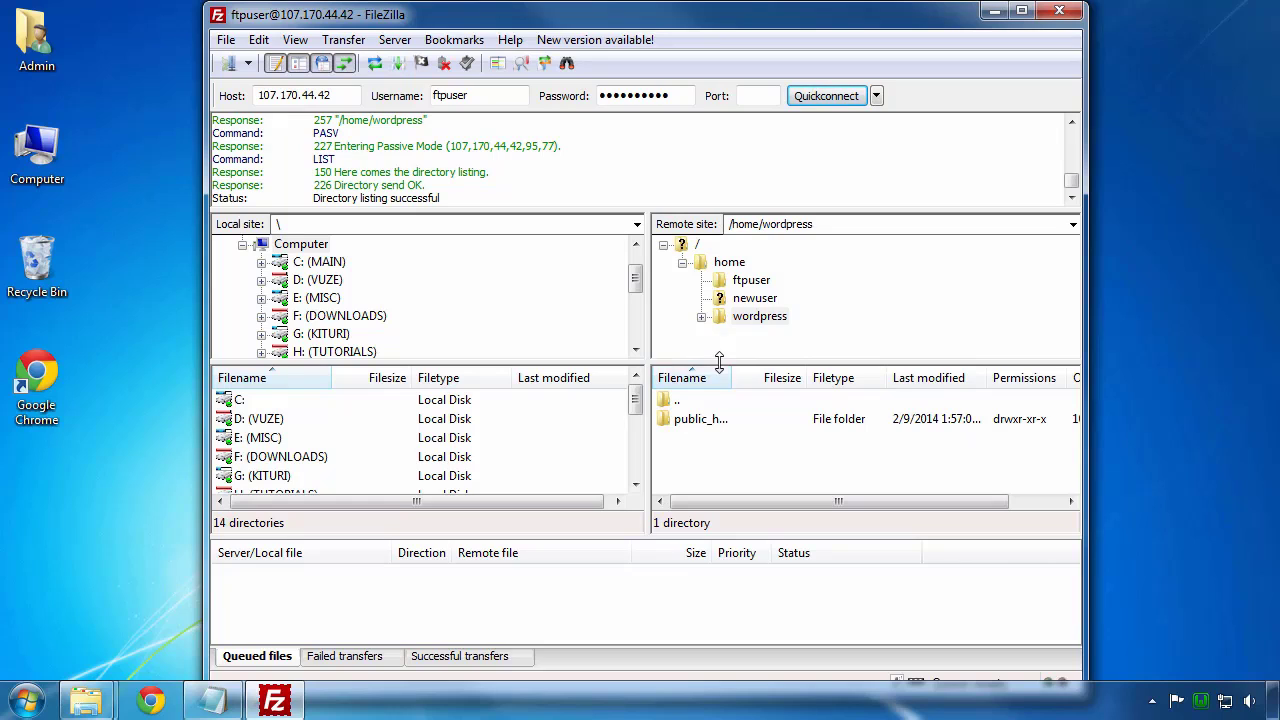
drag(720, 365, 720, 312)
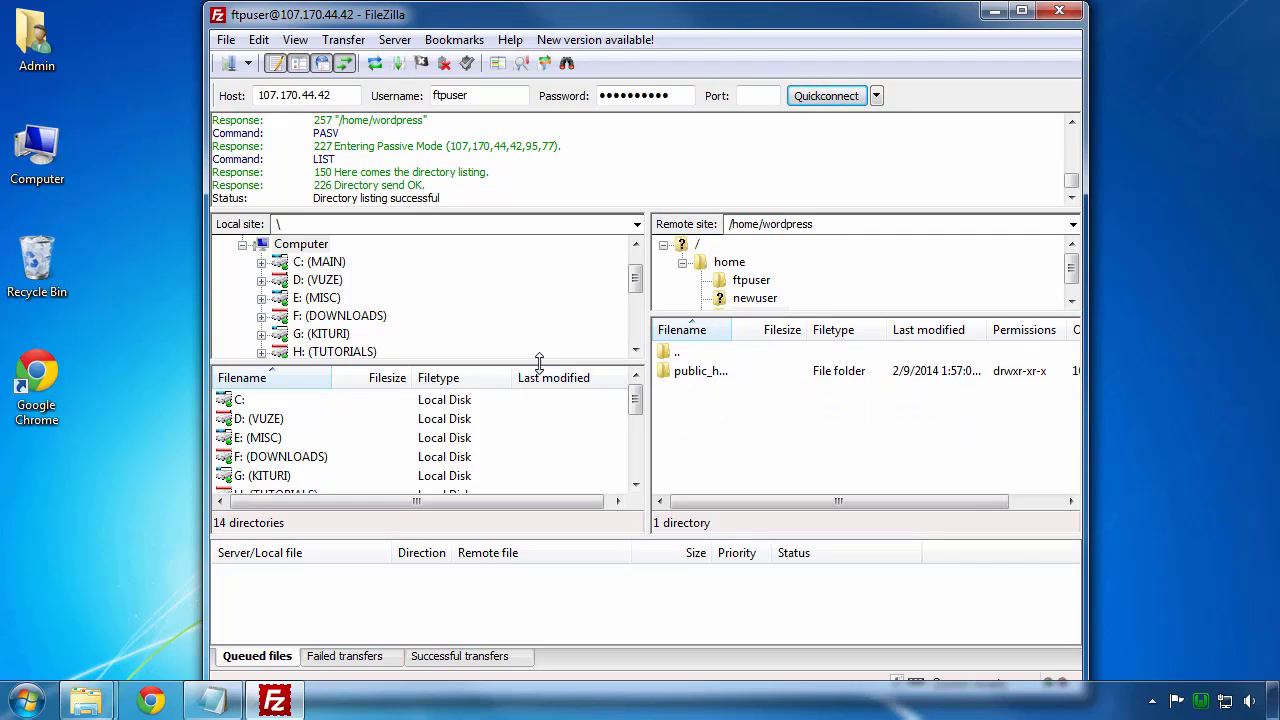
drag(537, 362, 543, 308)
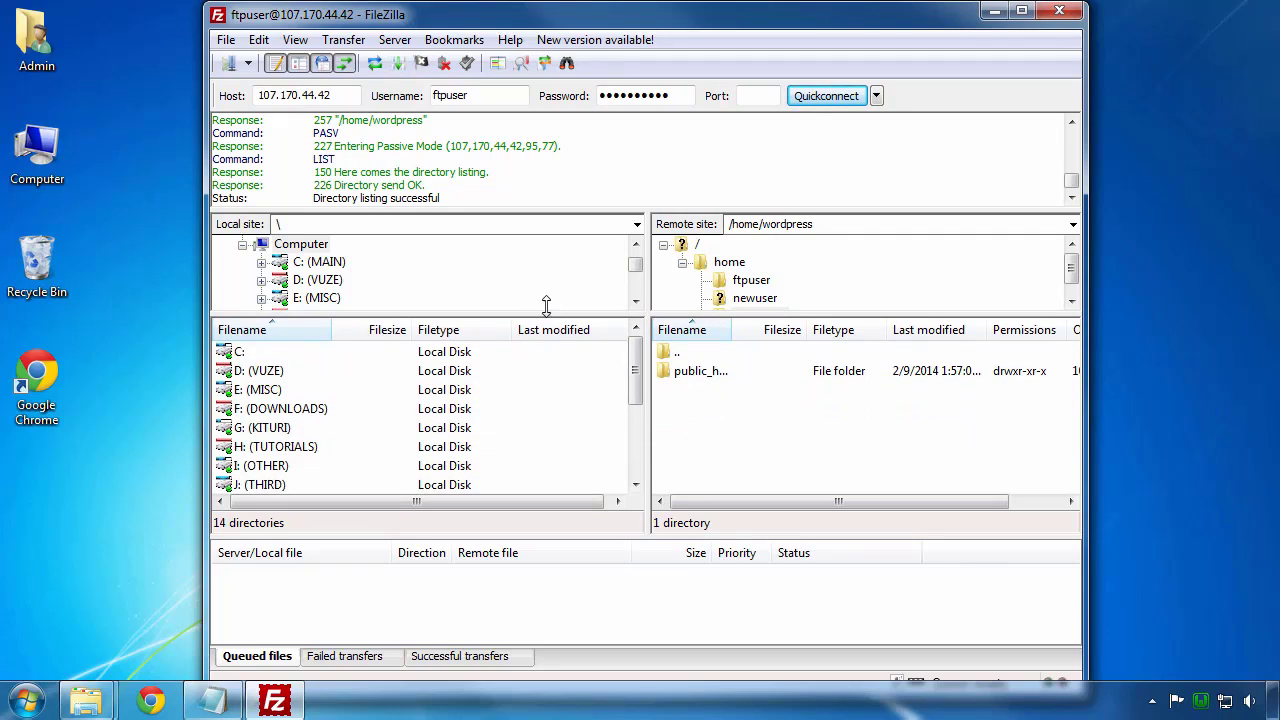
drag(731, 329, 866, 329)
double_click(714, 371)
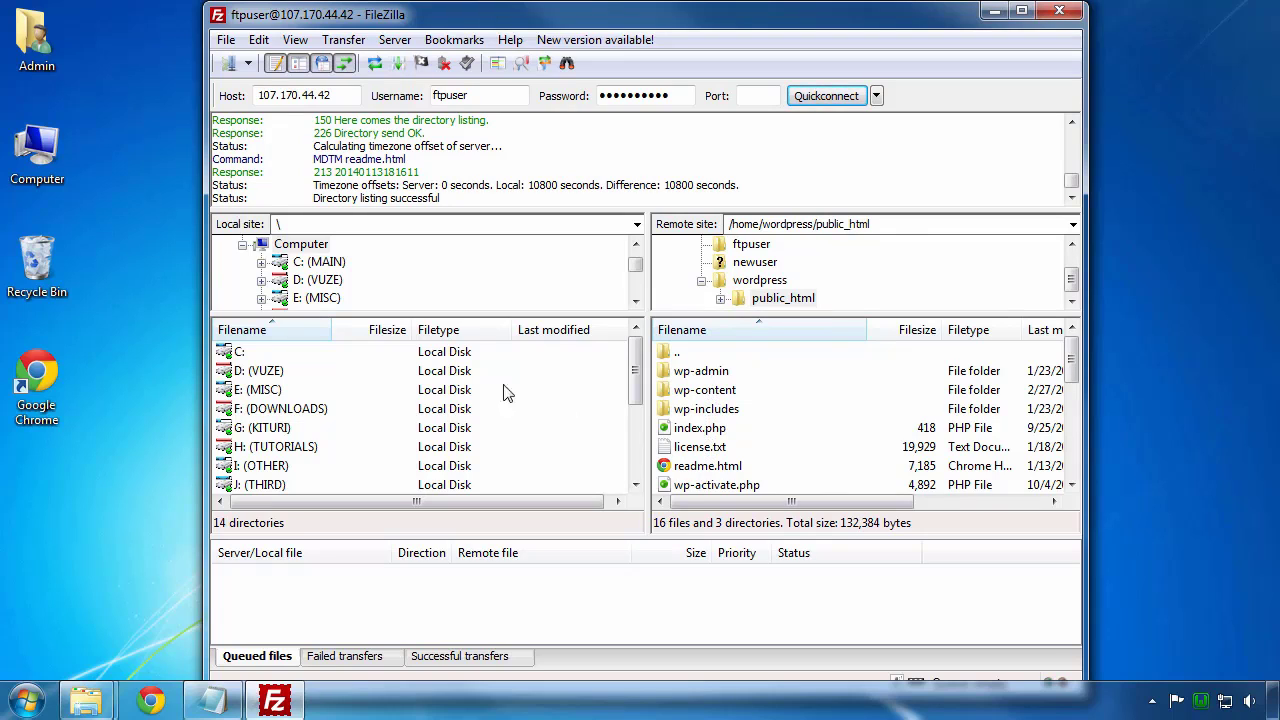
Step: Browse the local pane to C:\Users\Admin\Desktop
double_click(240, 356)
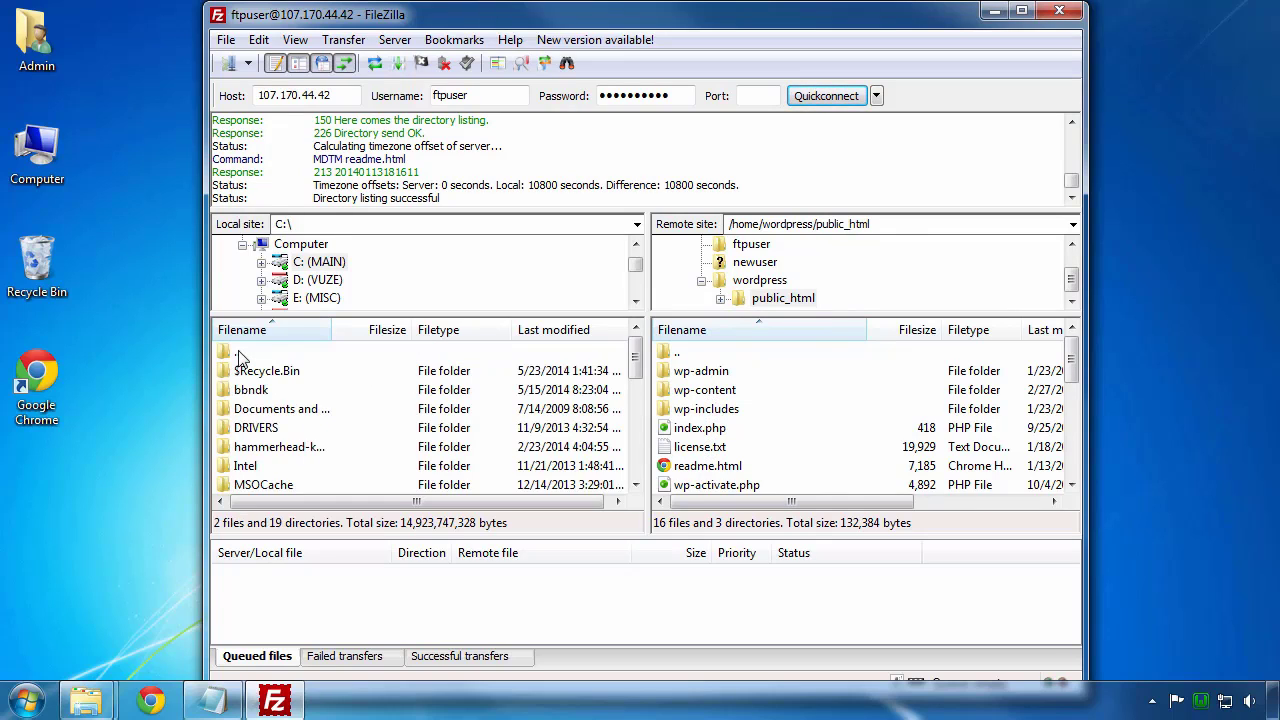
click(240, 430)
scroll(245, 447, down, 1)
scroll(245, 447, down, 7)
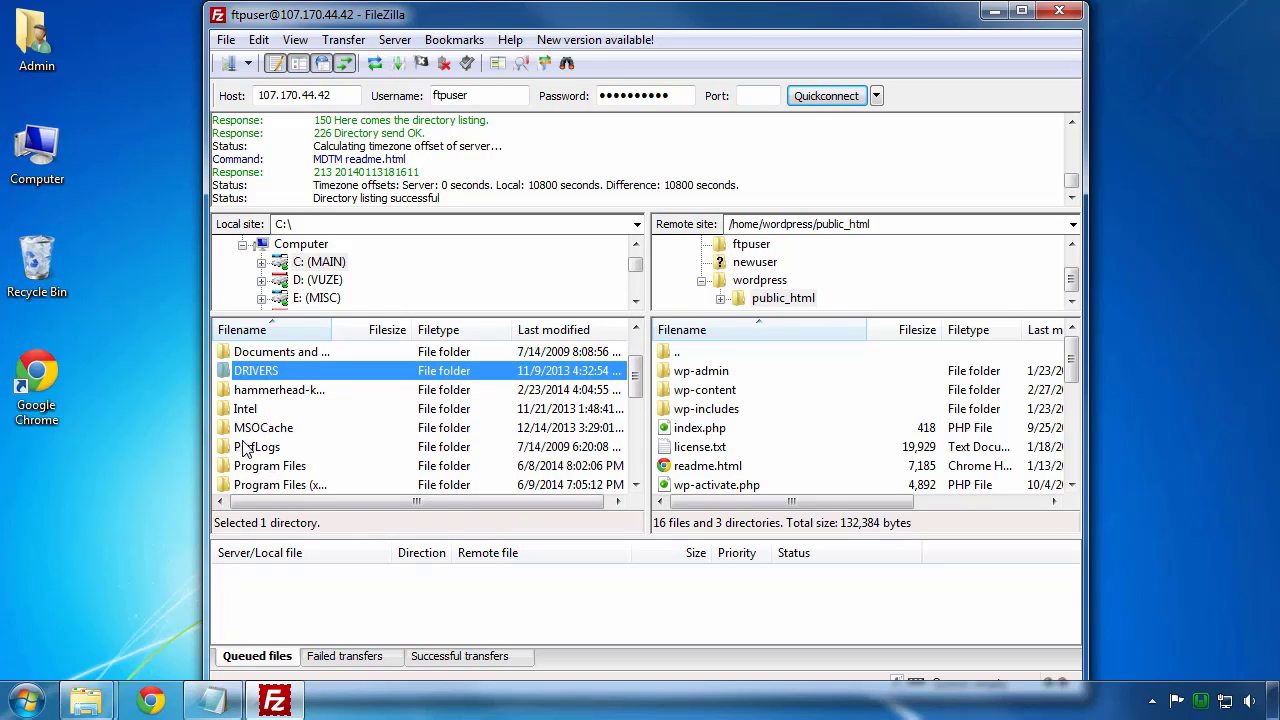
scroll(247, 460, down, 4)
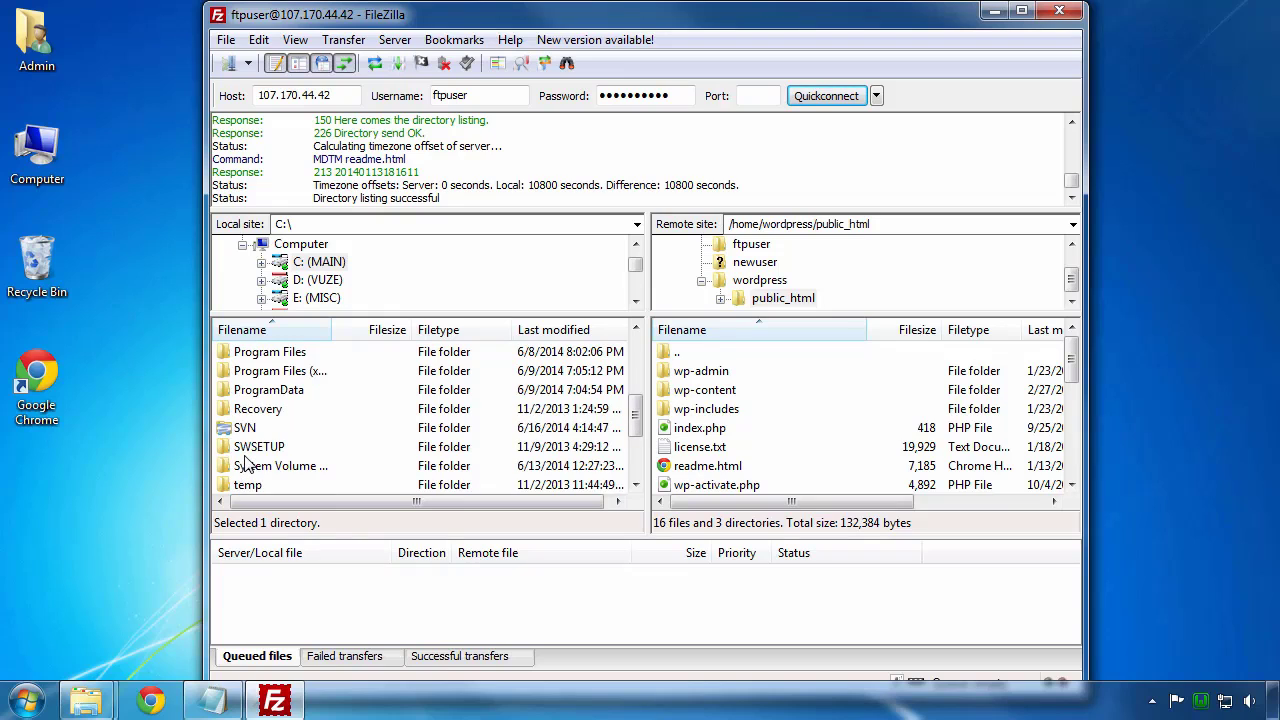
click(247, 449)
double_click(247, 449)
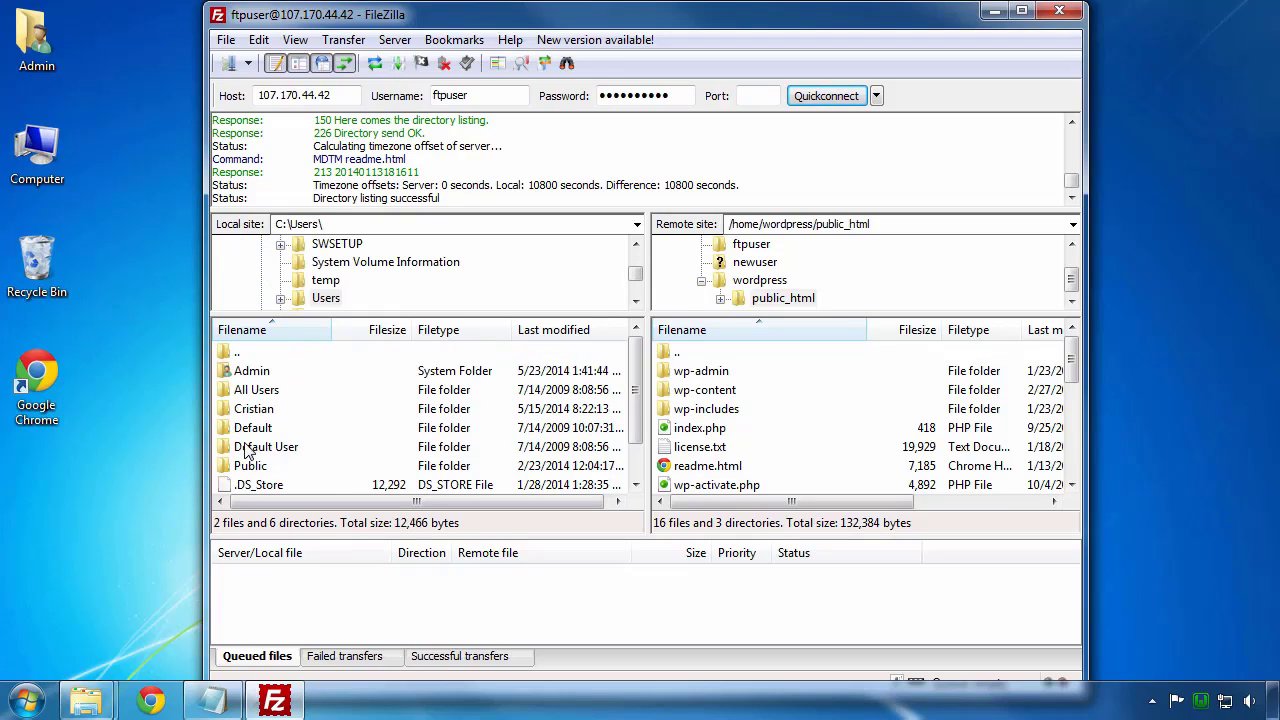
double_click(251, 372)
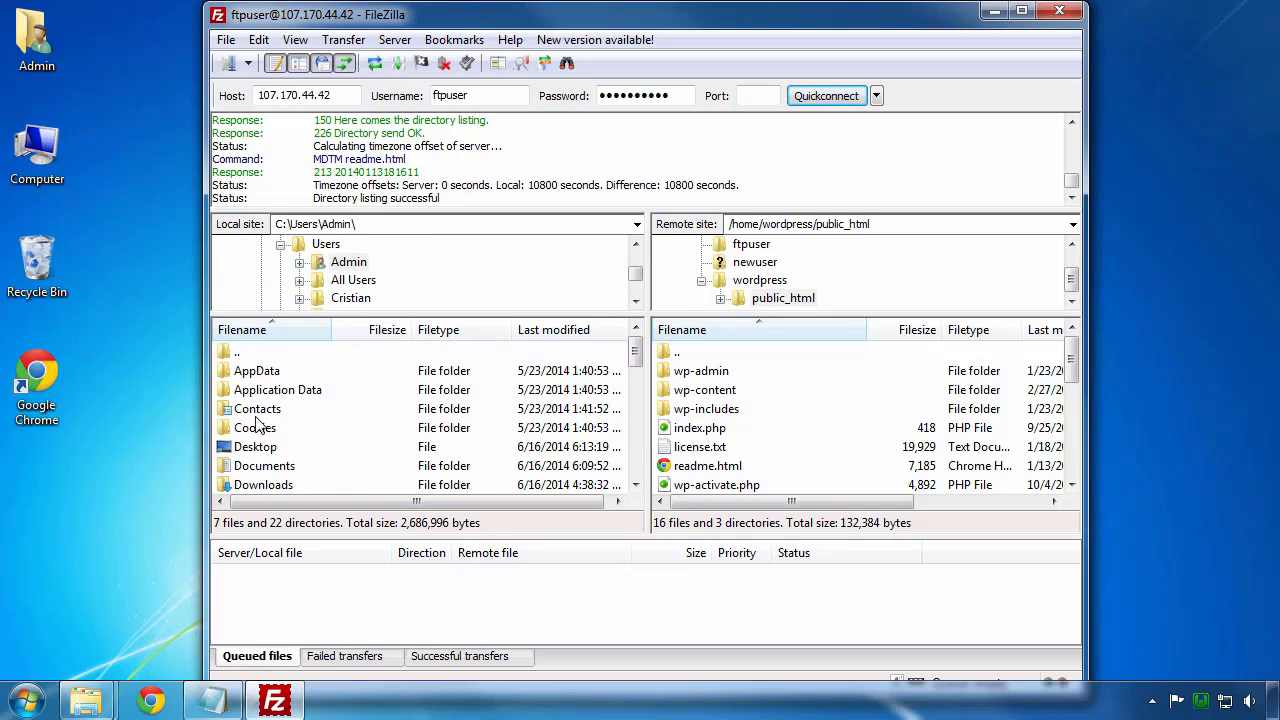
double_click(255, 447)
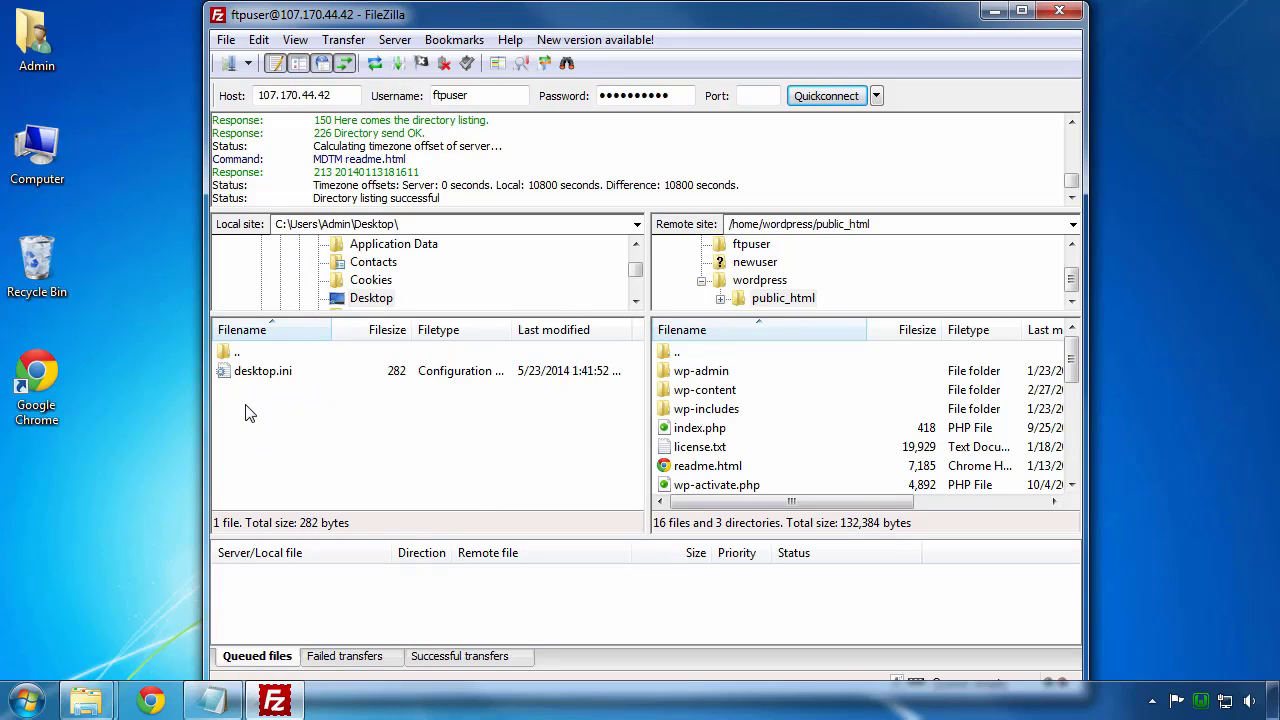
right_click(250, 414)
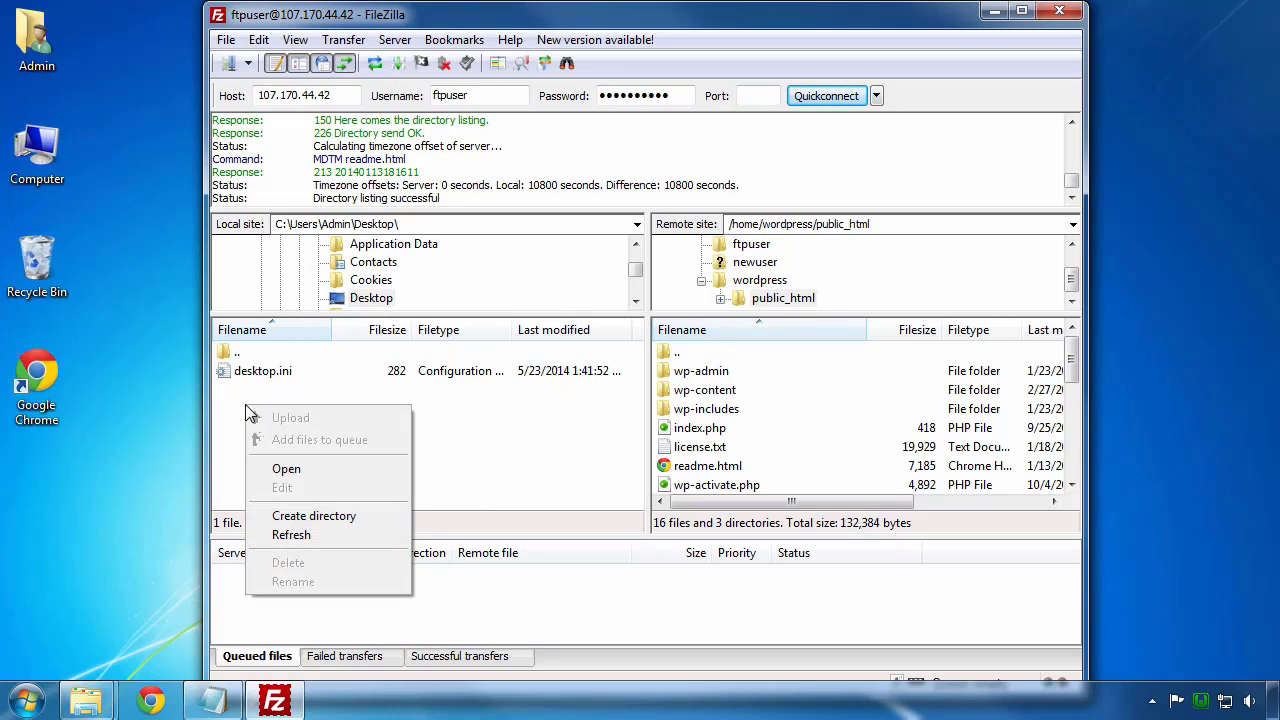
Step: Use Create directory to add a WP Backup folder to the local Desktop listing
click(300, 516)
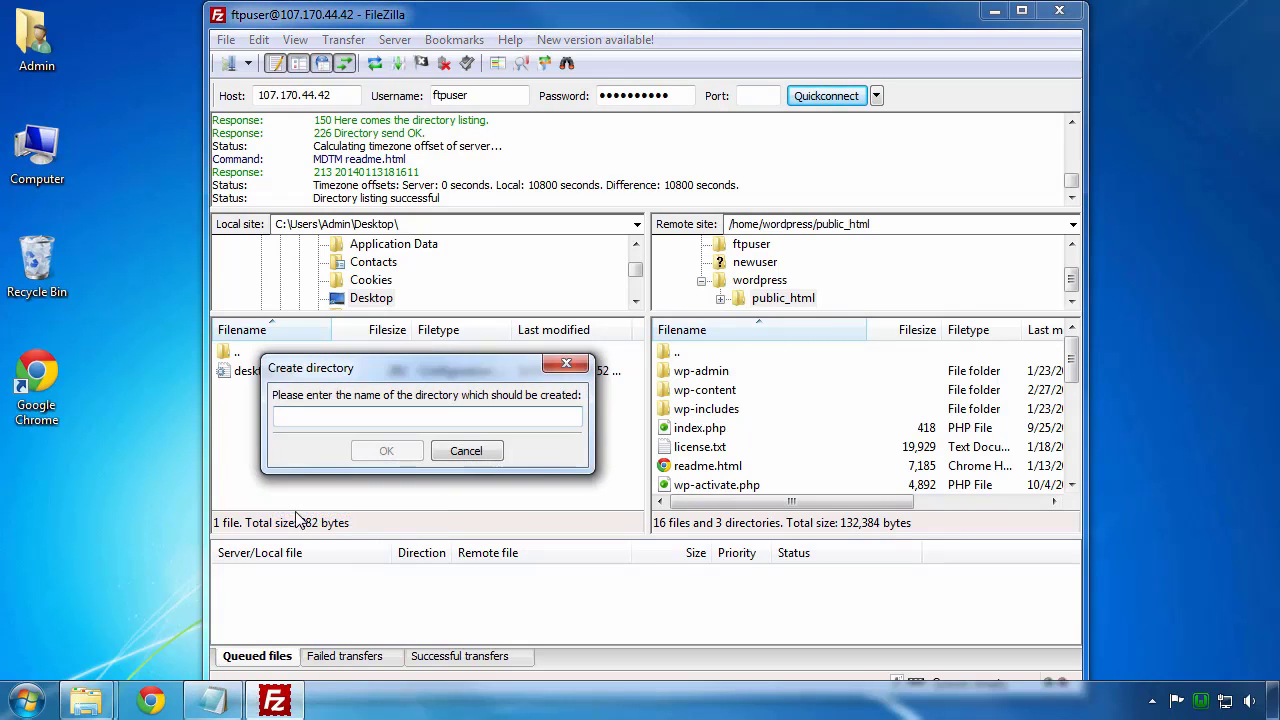
text(WP Backup)
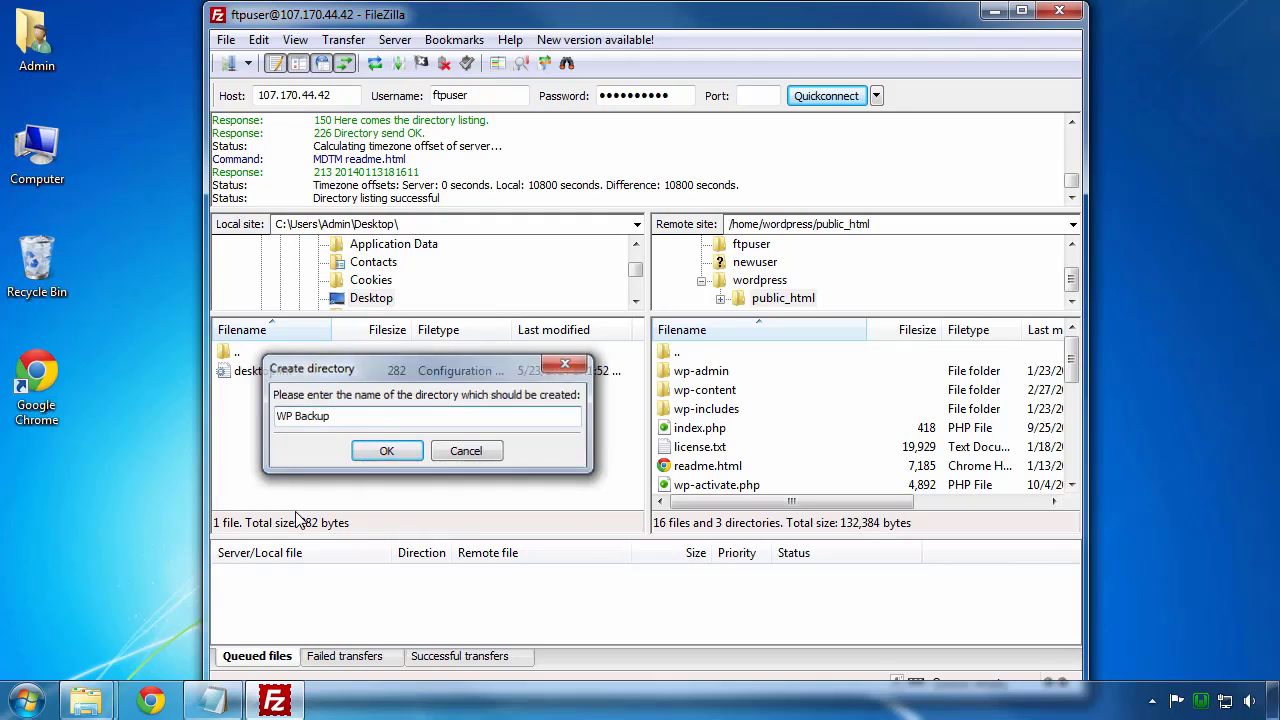
key(Return)
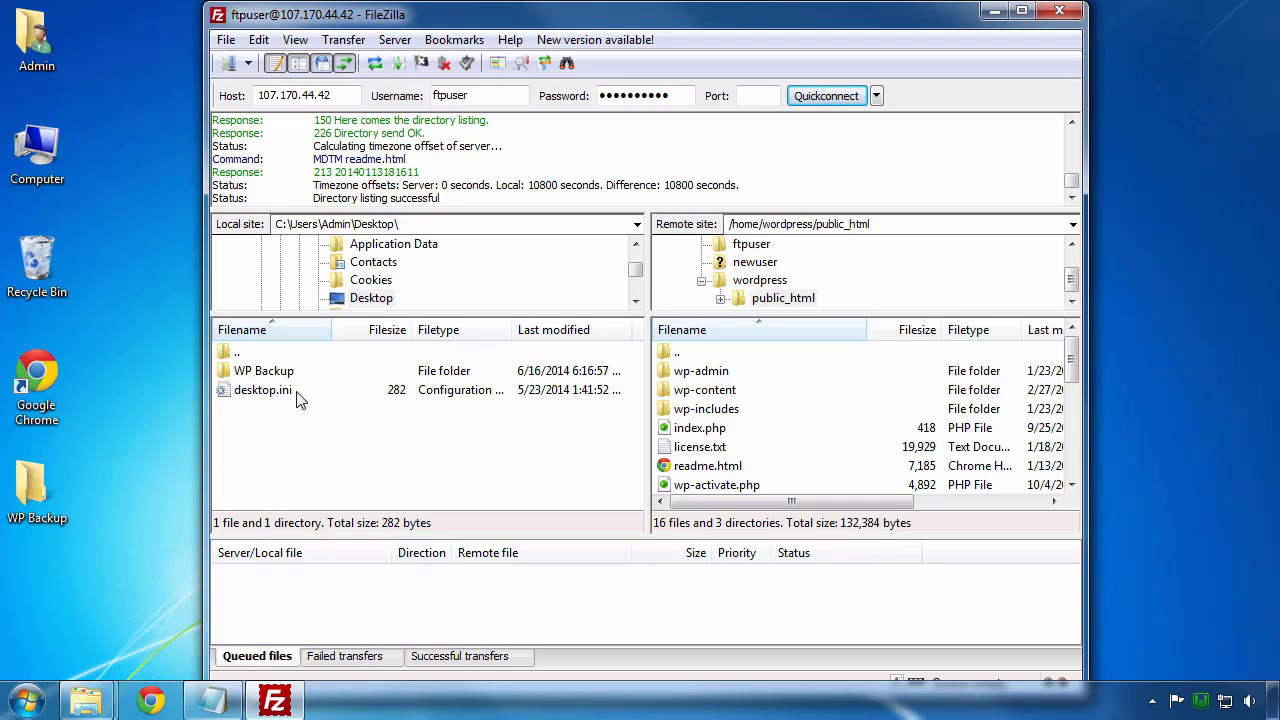
Step: Drag the remote wp-content and wp-config.php into local WP Backup, supplying the server password
click(708, 394)
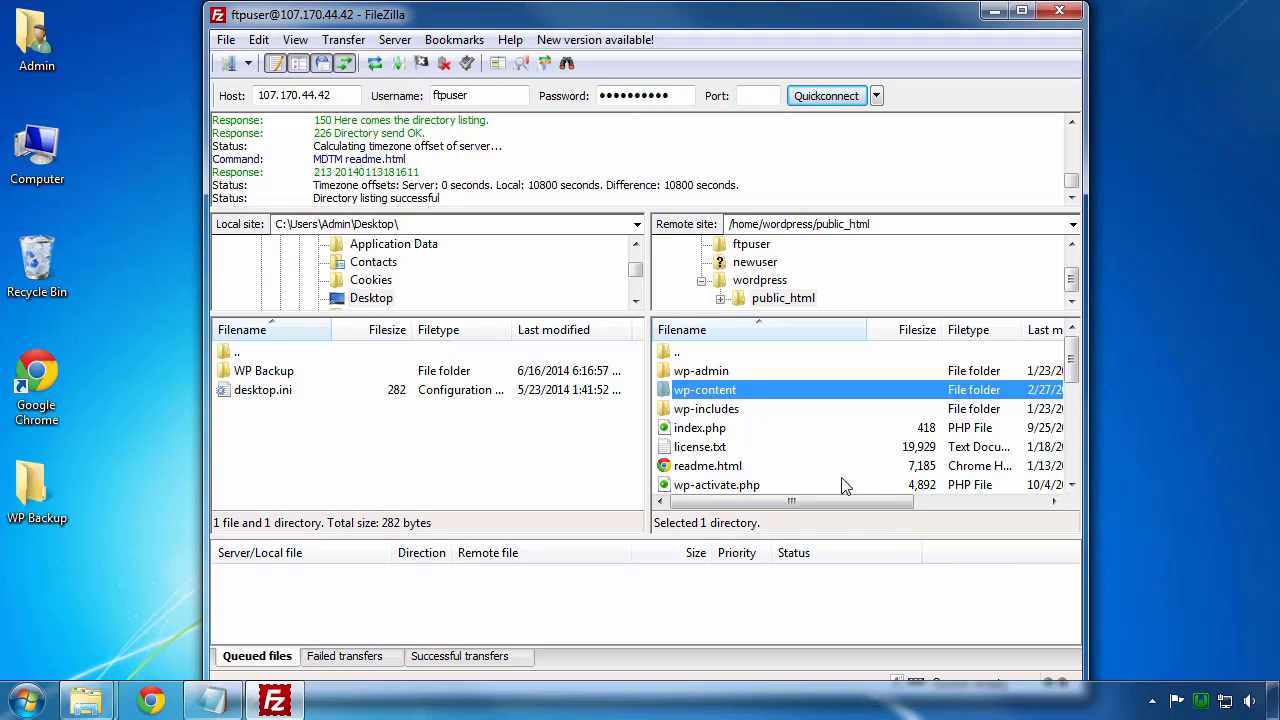
drag(1071, 365, 1071, 391)
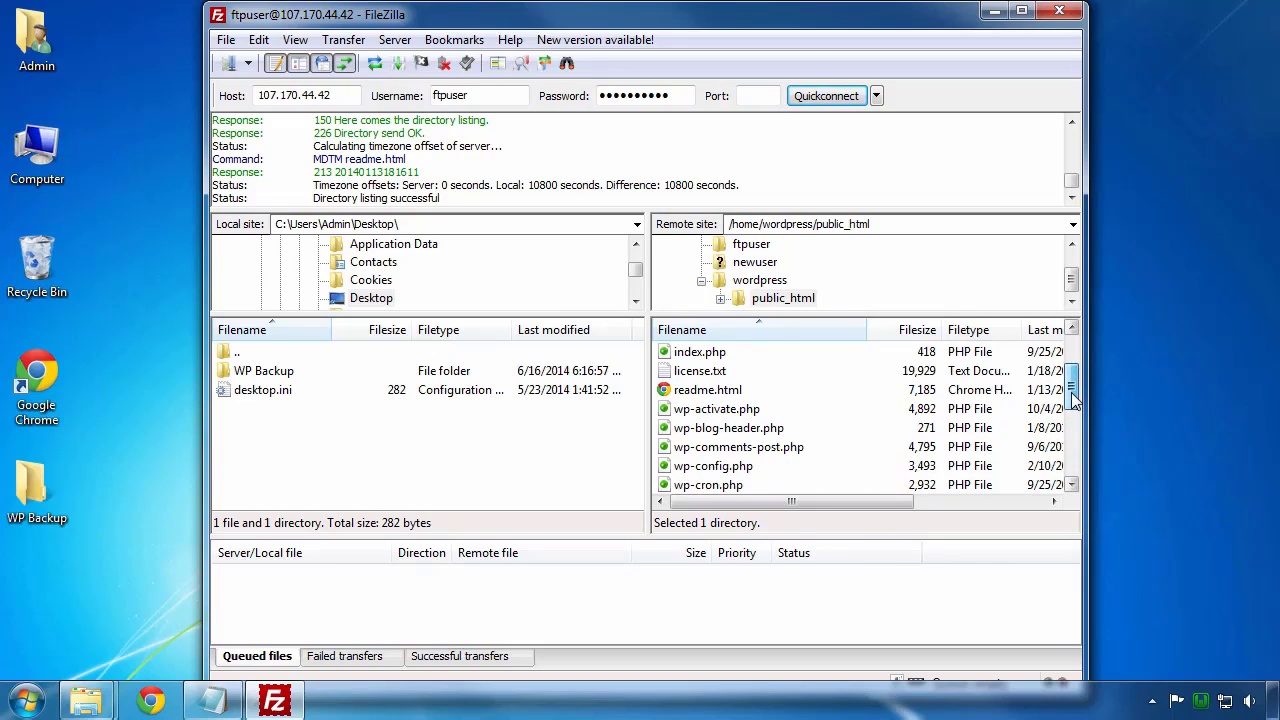
ctrl+click(722, 472)
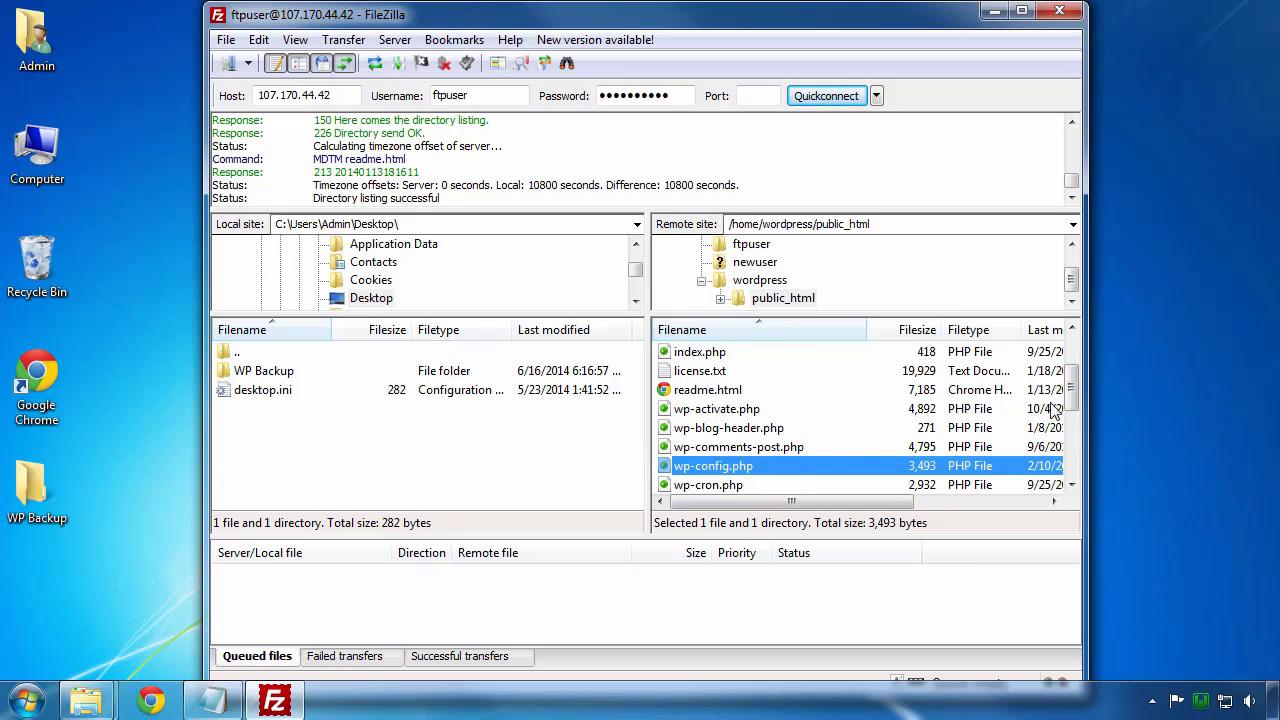
drag(1070, 403, 1070, 374)
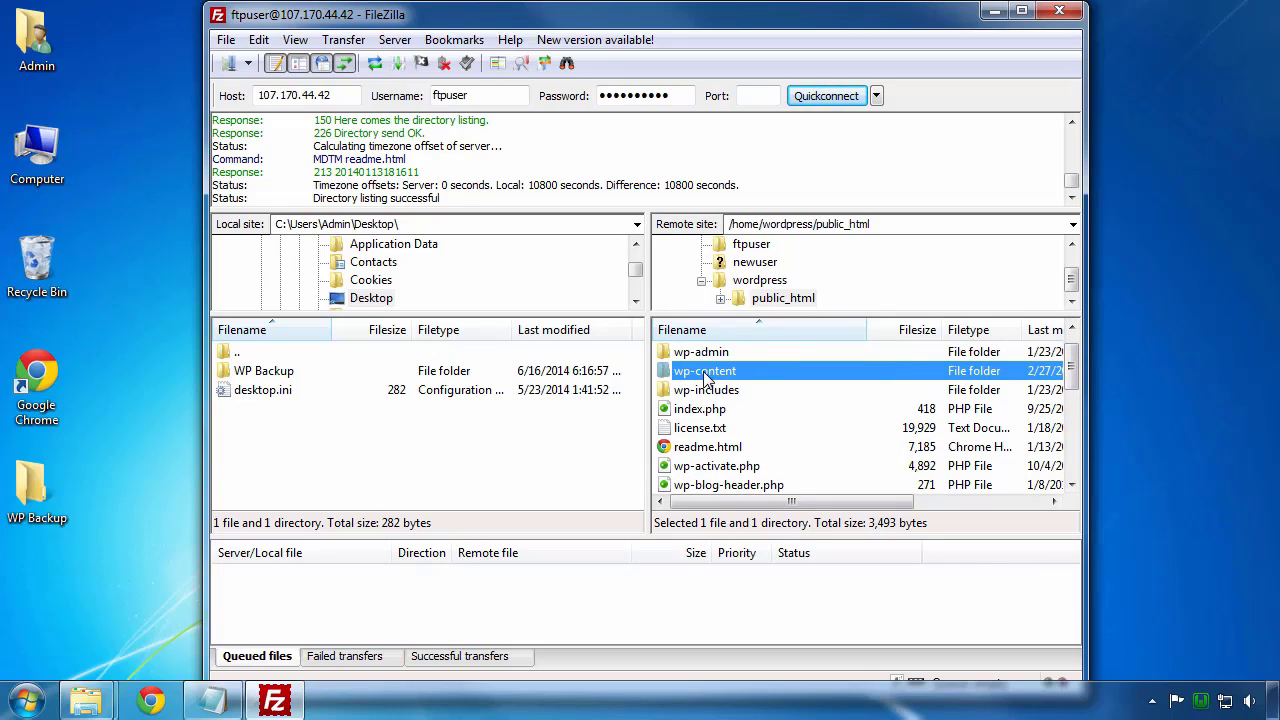
drag(705, 378, 268, 378)
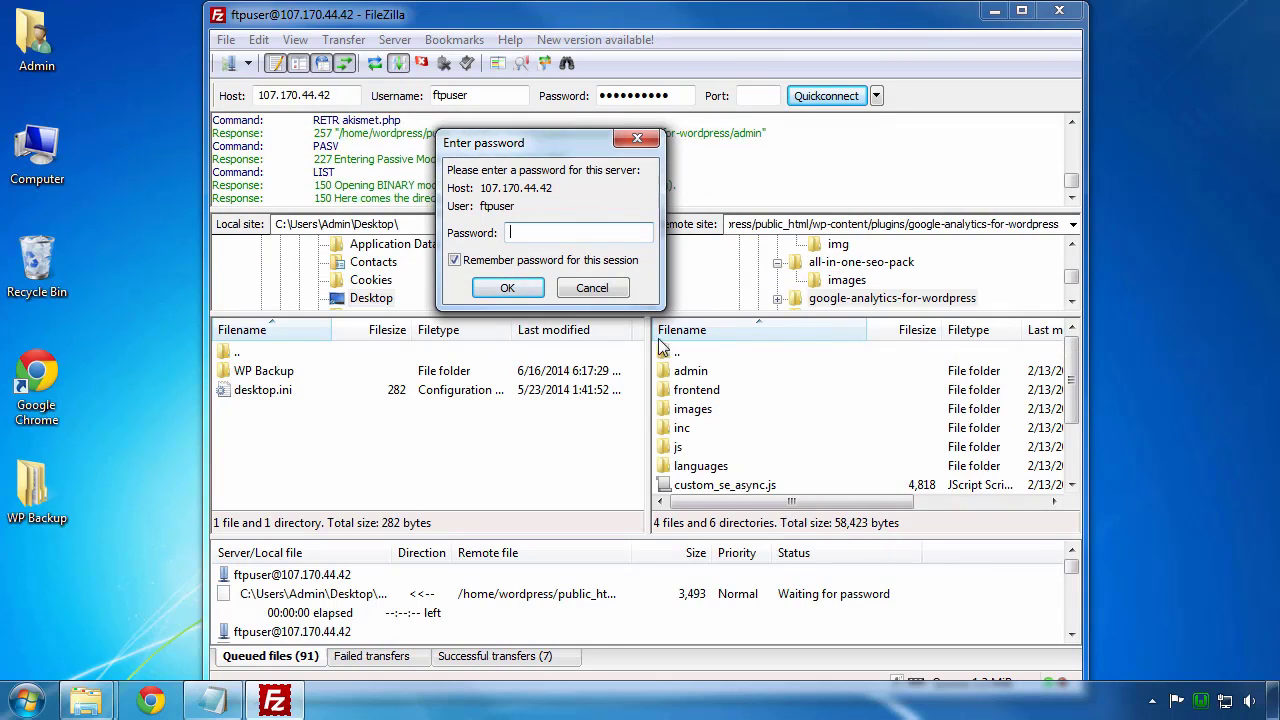
key(ctrl+v)
click(505, 289)
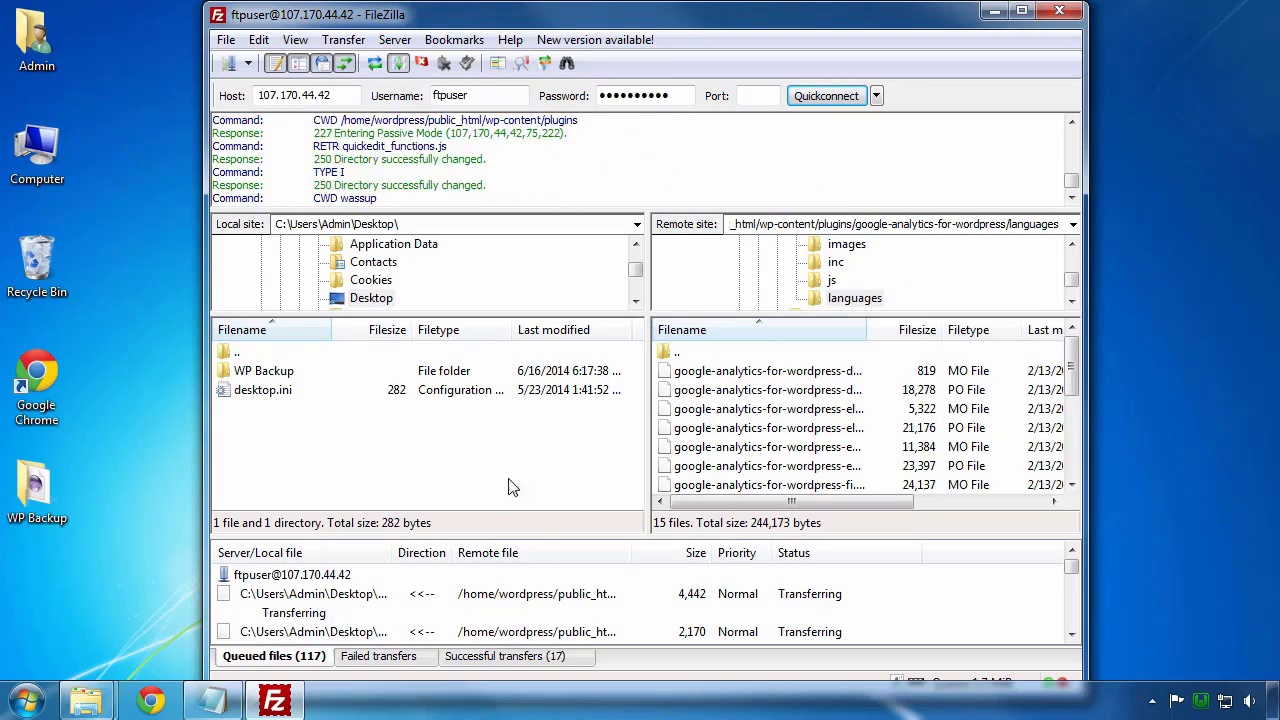
drag(552, 537, 561, 389)
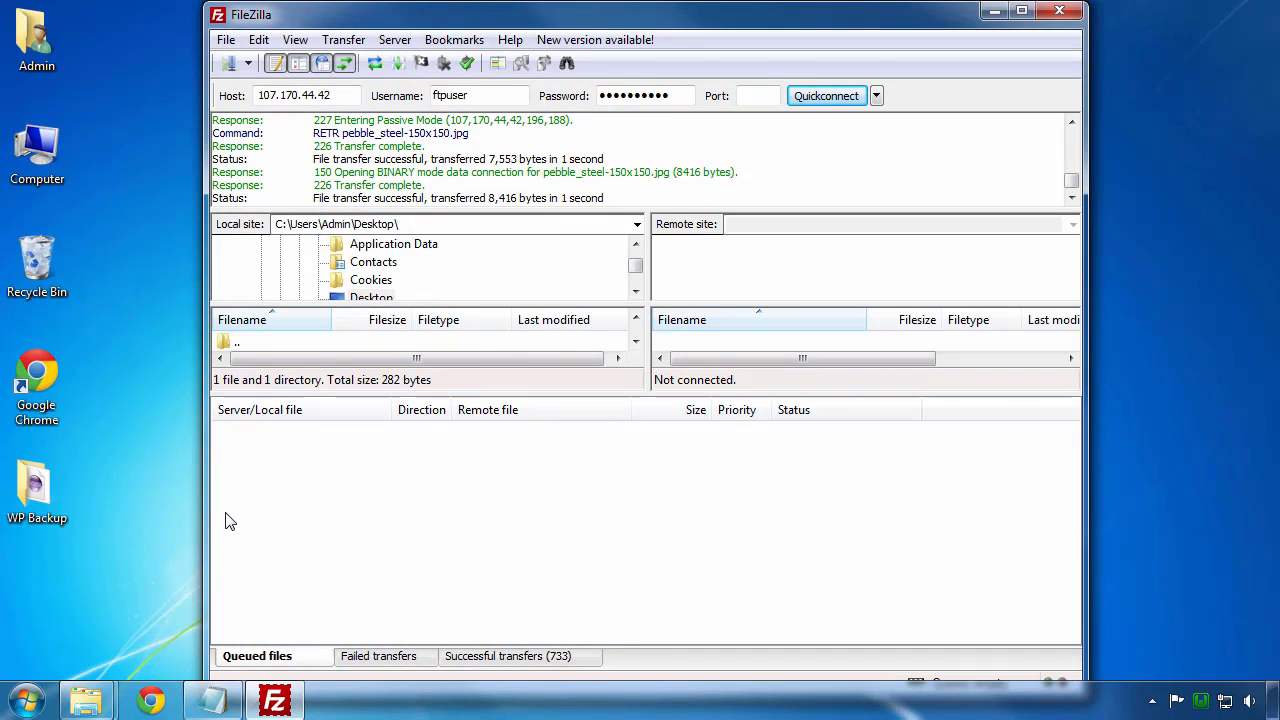
Step: Review successful transfers, confirm wp-content and wp-config.php are in WP Backup, then close Explorer and FileZilla
click(543, 662)
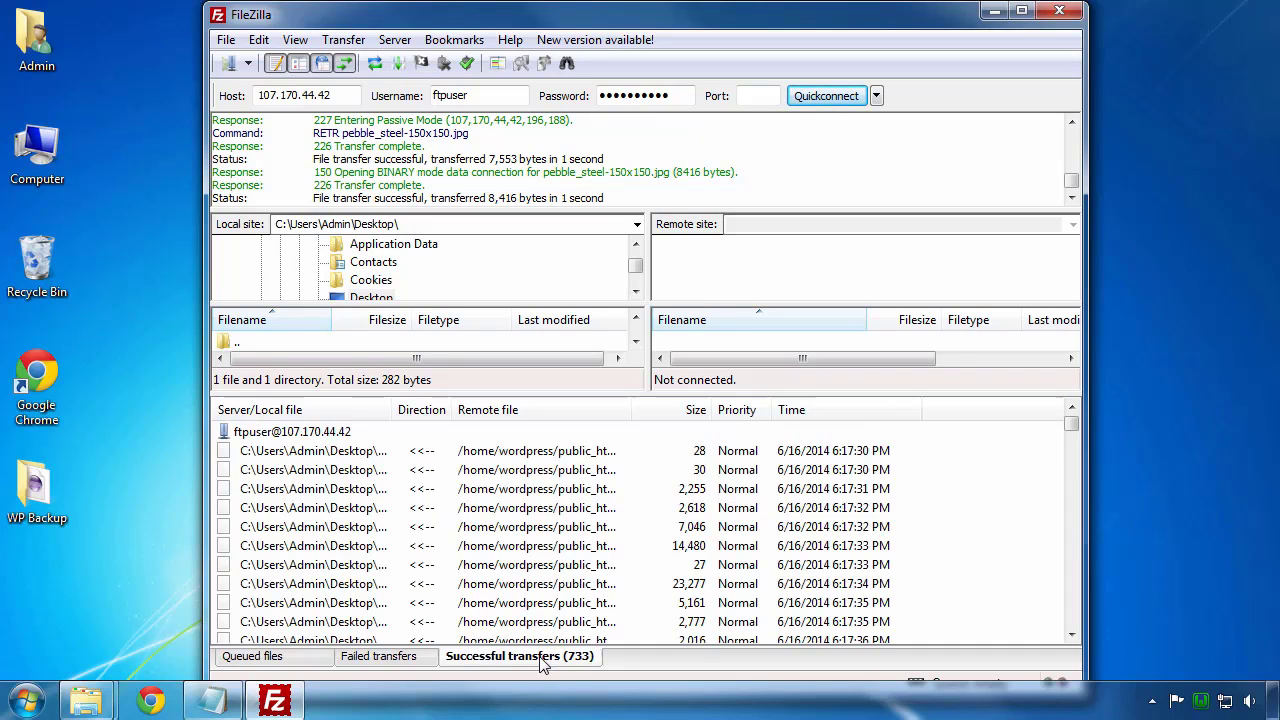
double_click(26, 485)
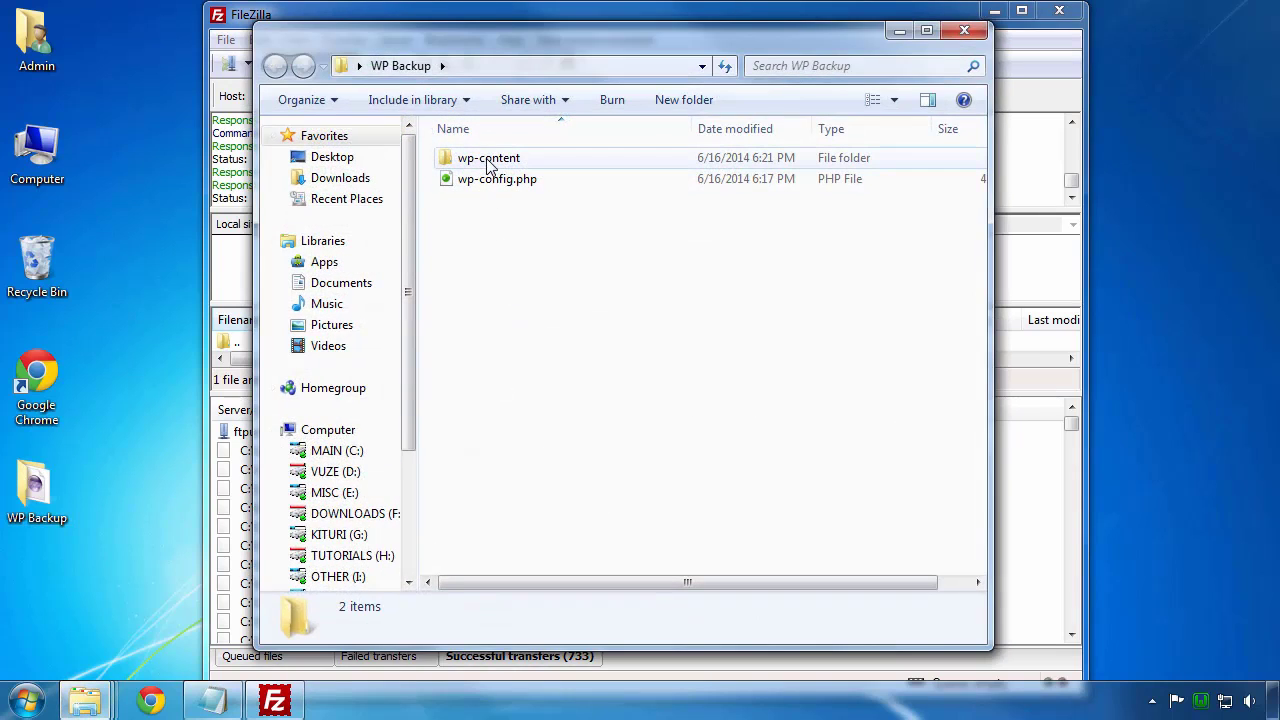
double_click(487, 161)
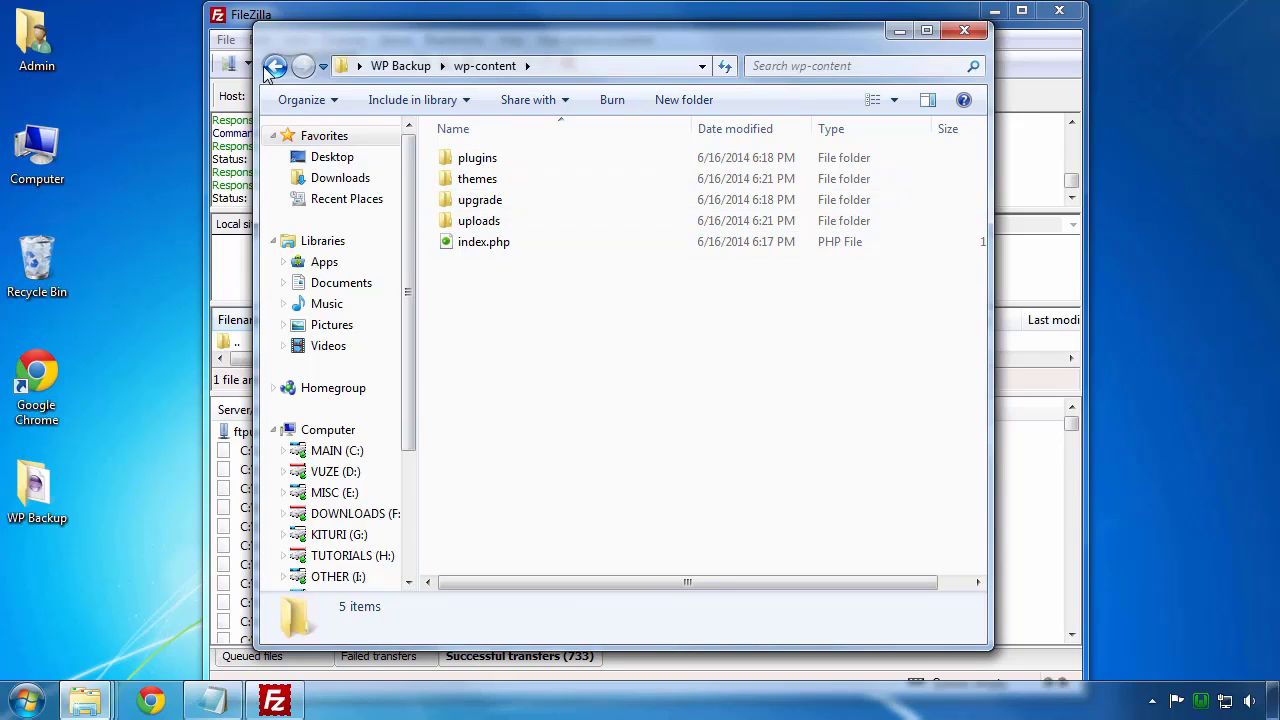
click(275, 66)
click(490, 180)
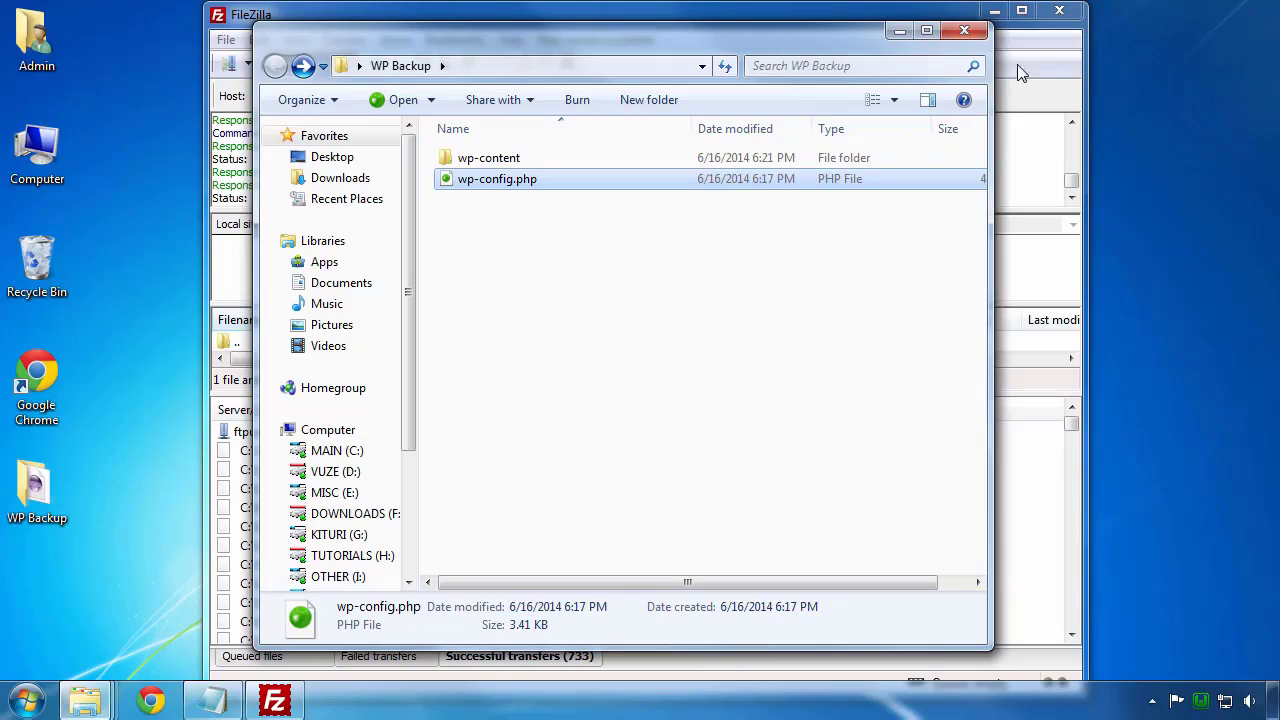
click(962, 33)
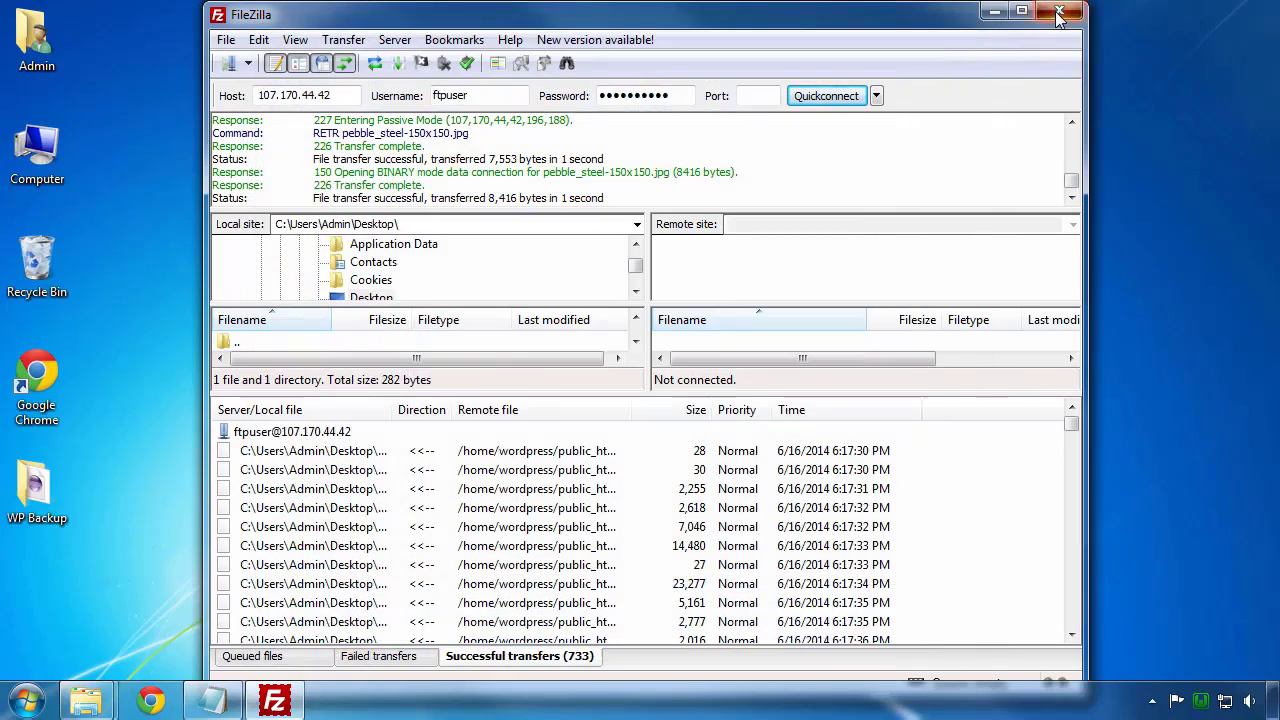
click(1059, 12)
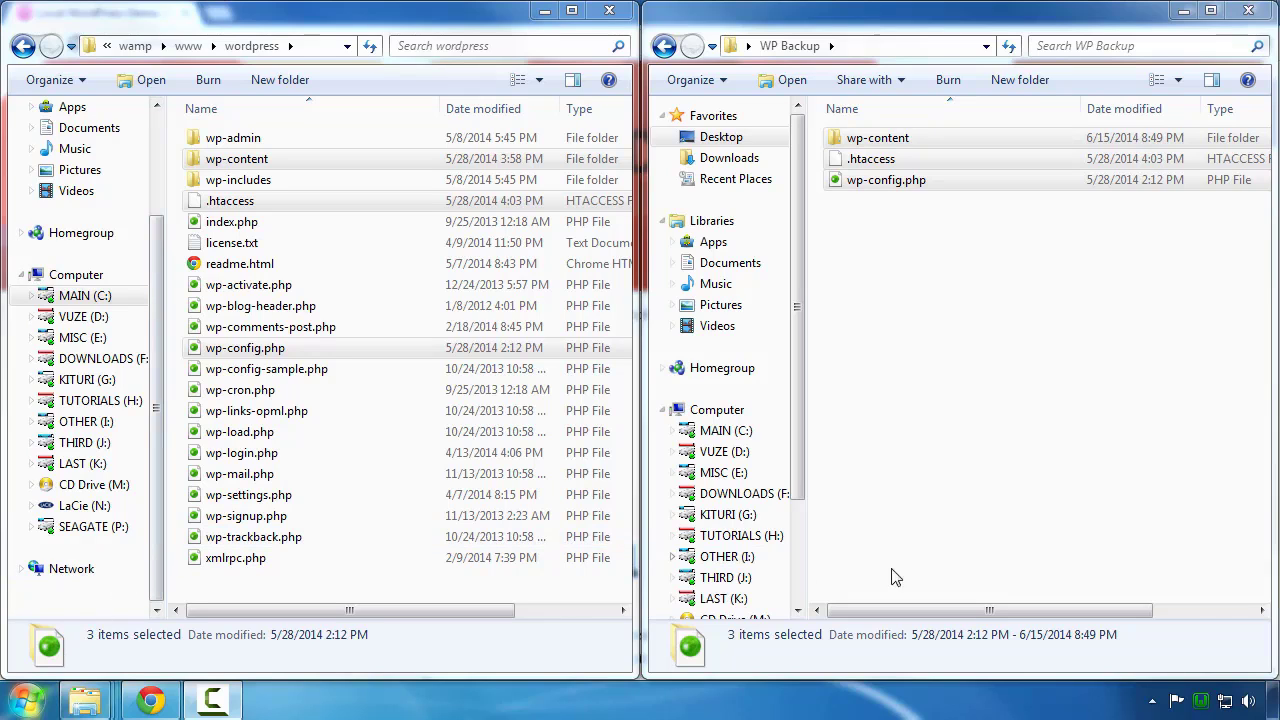
Step: Launch phpMyAdmin from the WampServer tray icon menu
click(1201, 700)
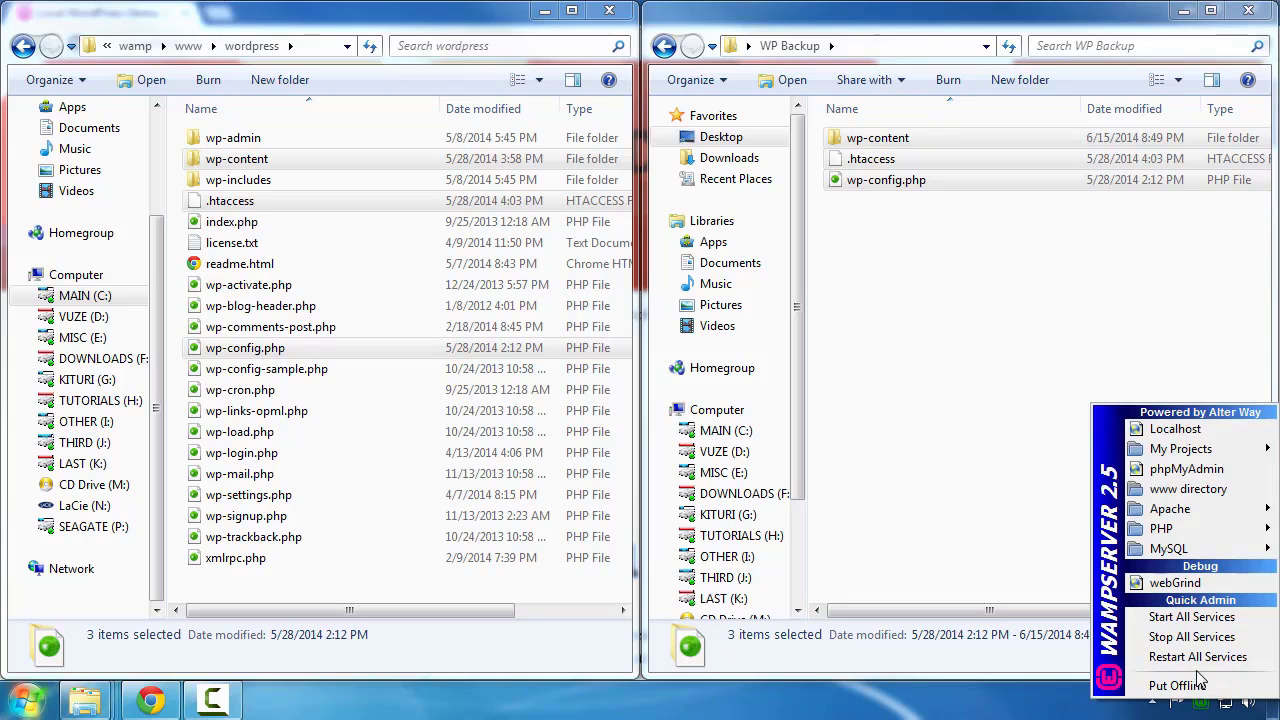
click(1190, 470)
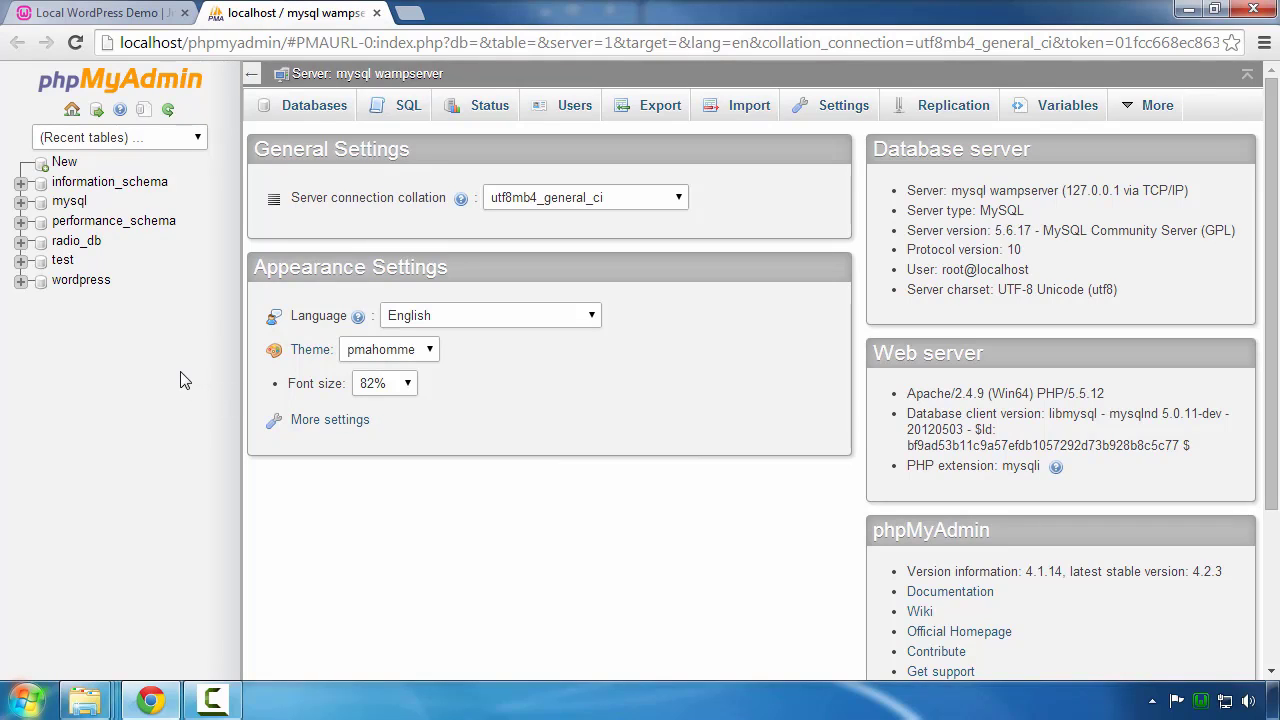
Step: Export the wordpress database with the Quick method in SQL format as wordpress.sql
click(72, 284)
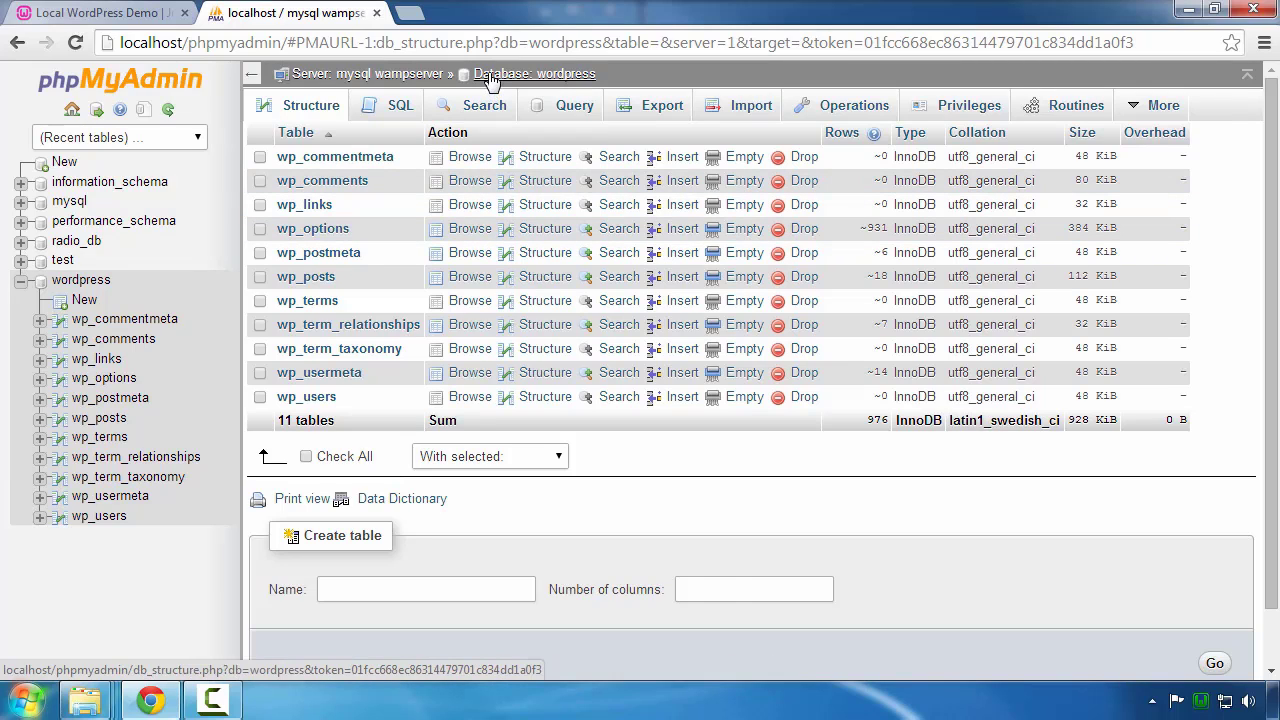
click(651, 110)
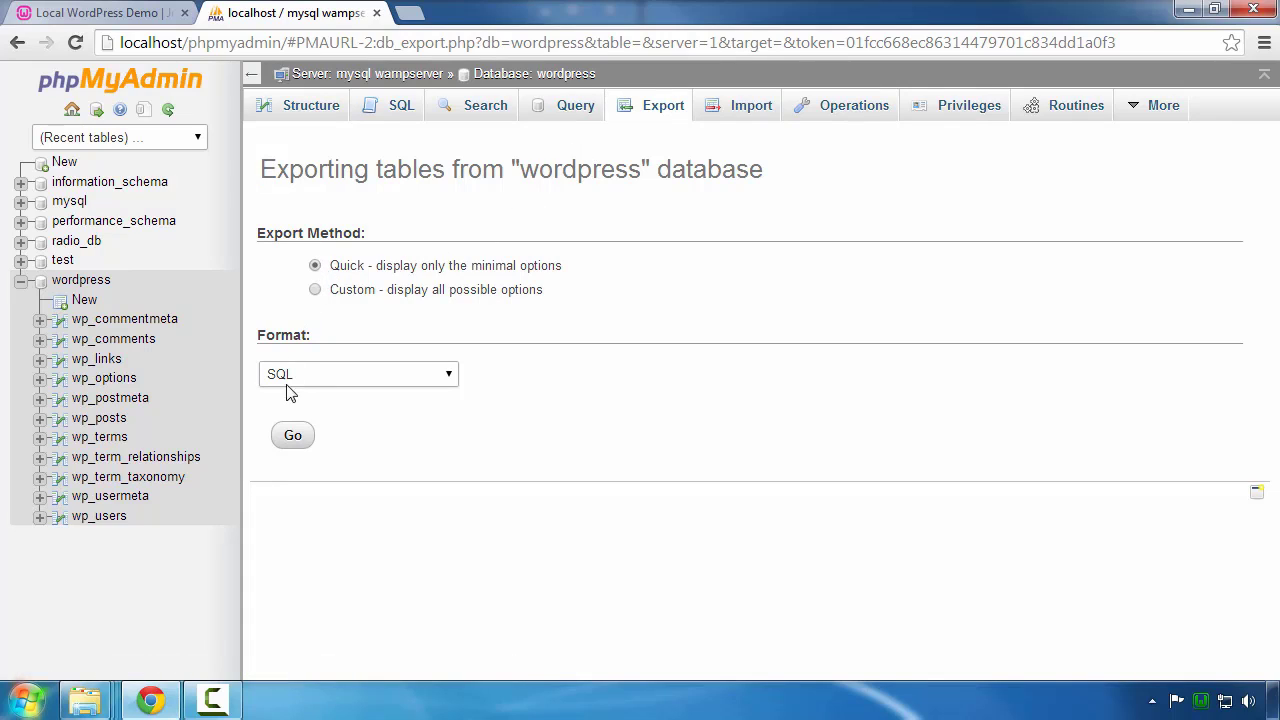
click(292, 436)
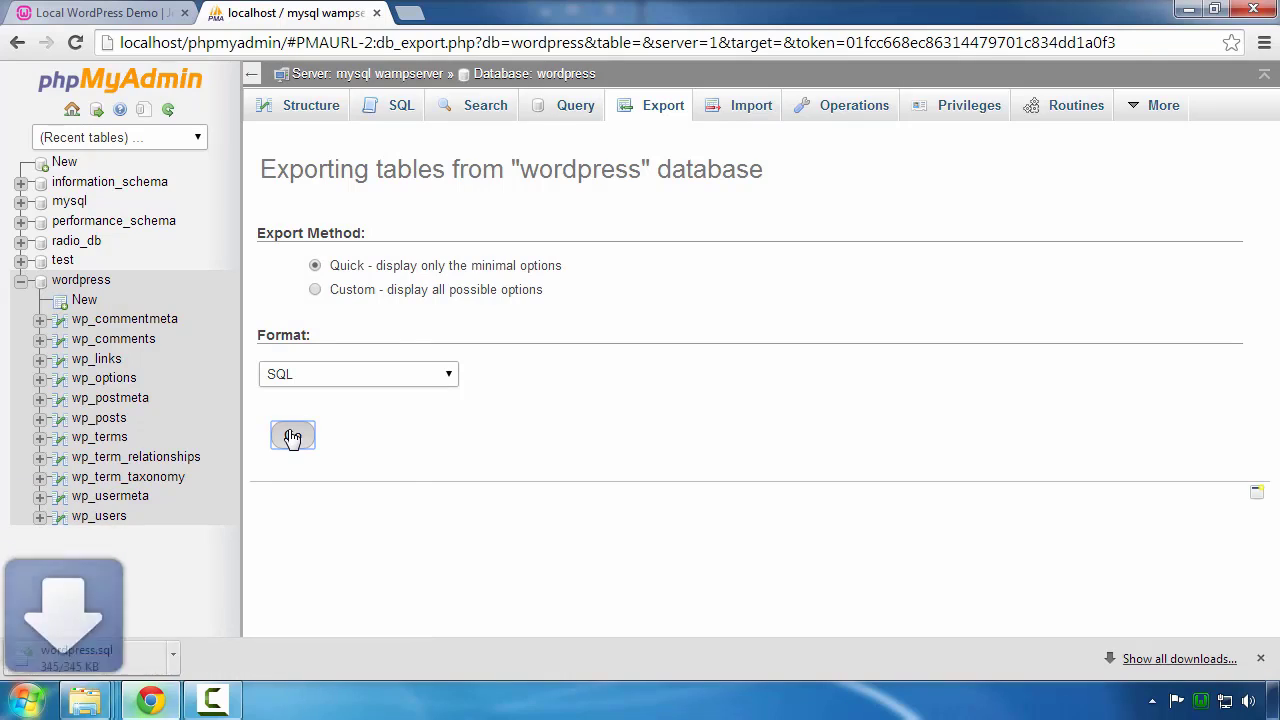
click(133, 664)
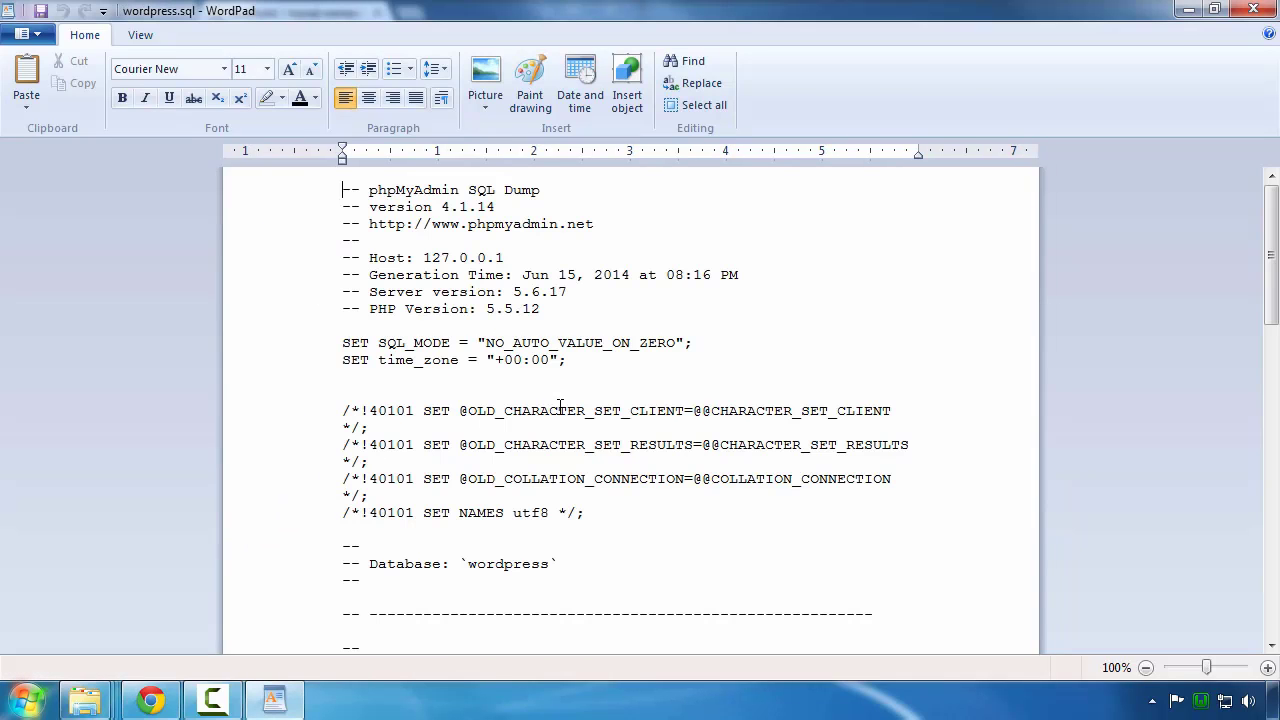
scroll(476, 378, down, 16)
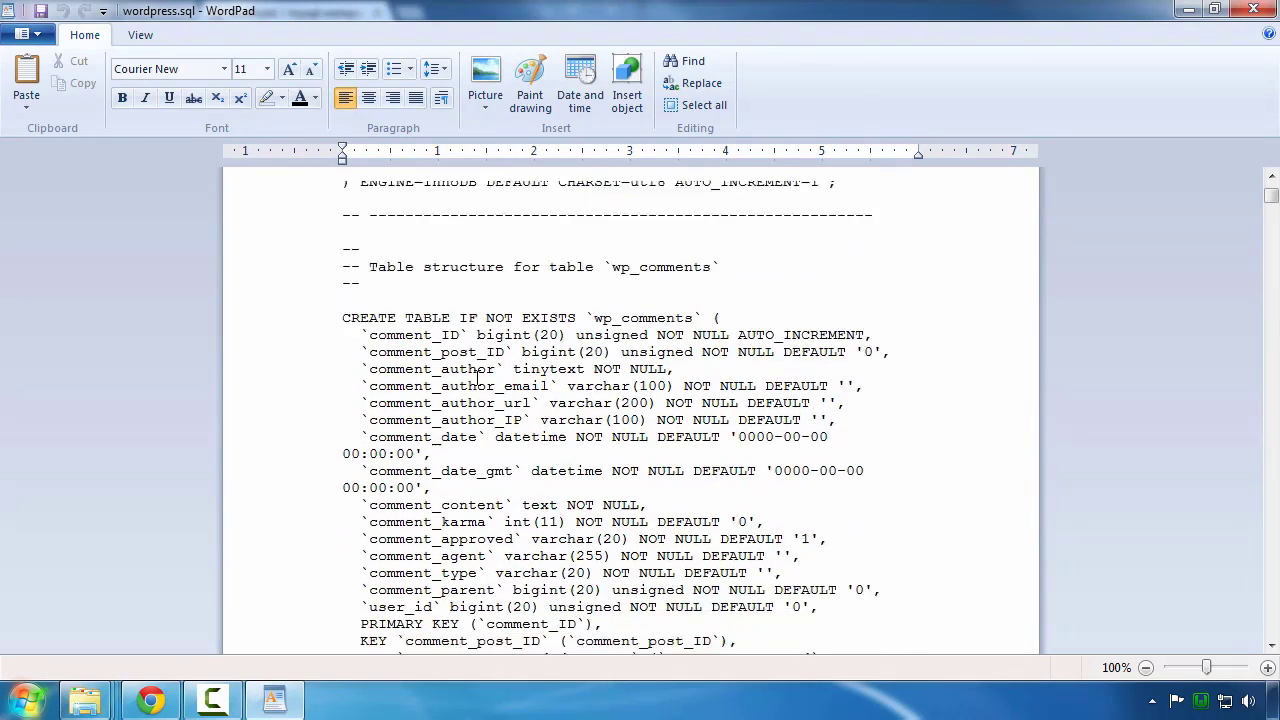
scroll(476, 378, down, 1)
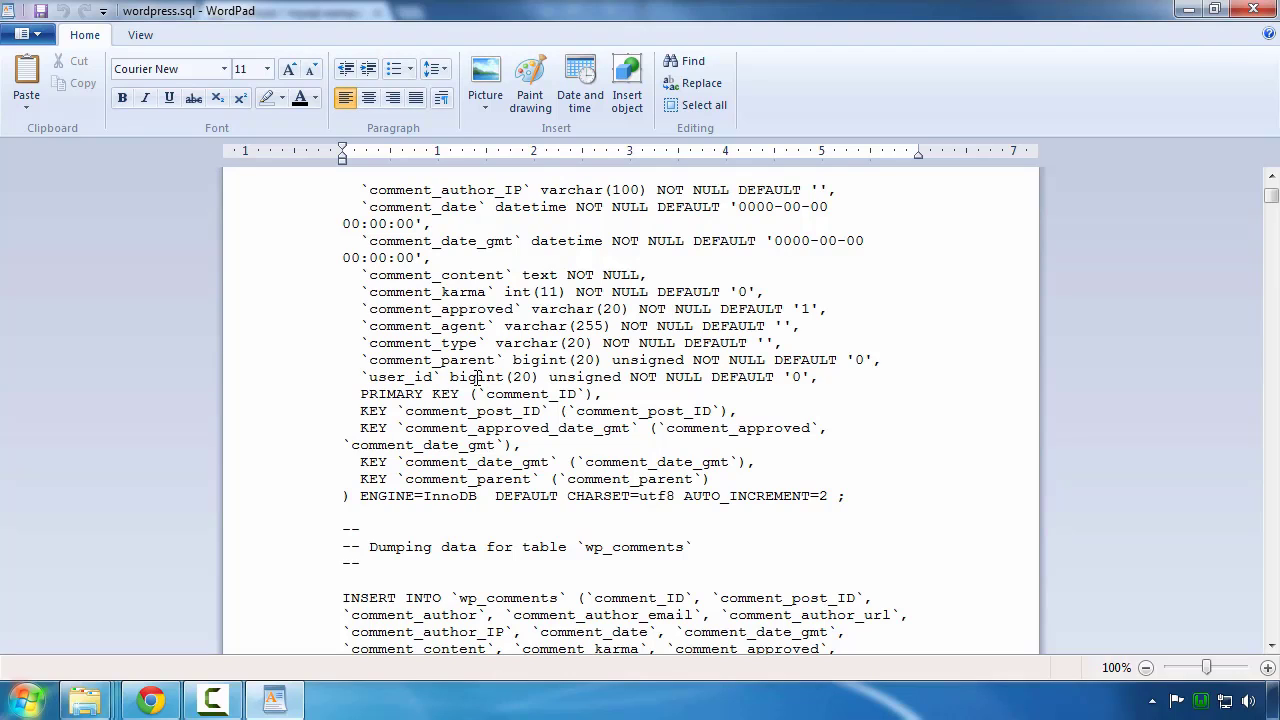
scroll(476, 378, down, 3)
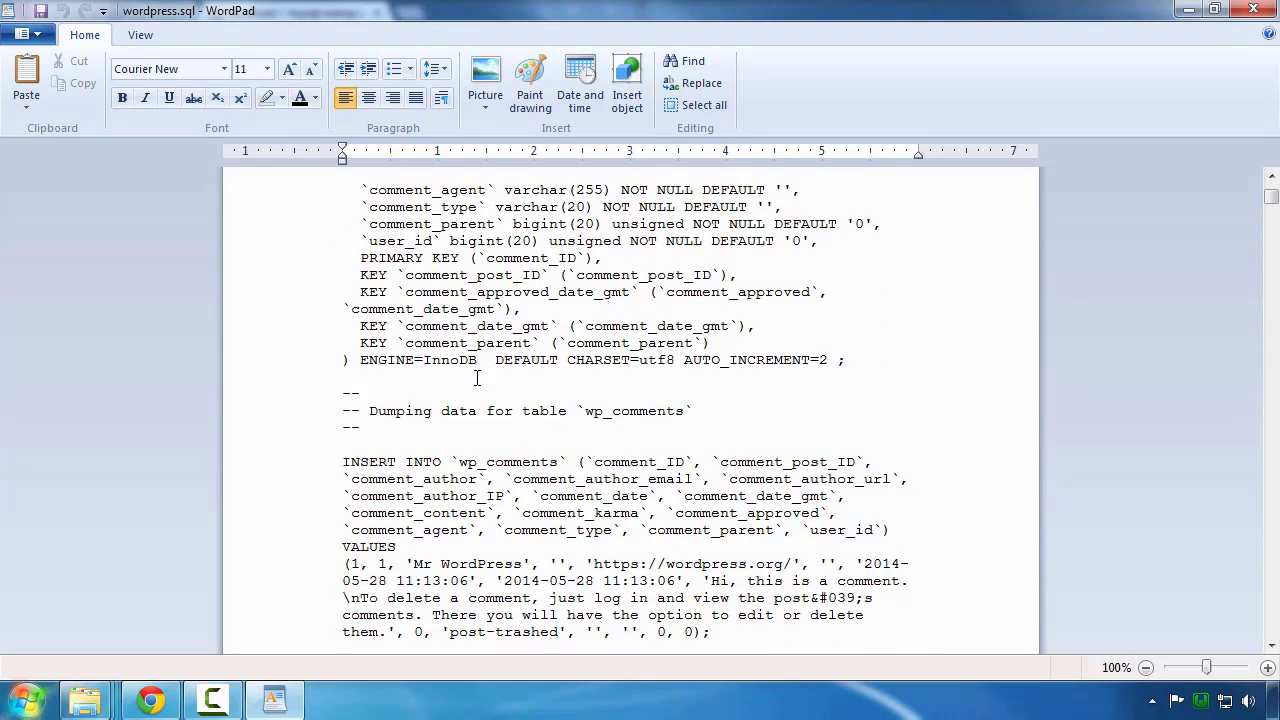
scroll(476, 378, down, 1)
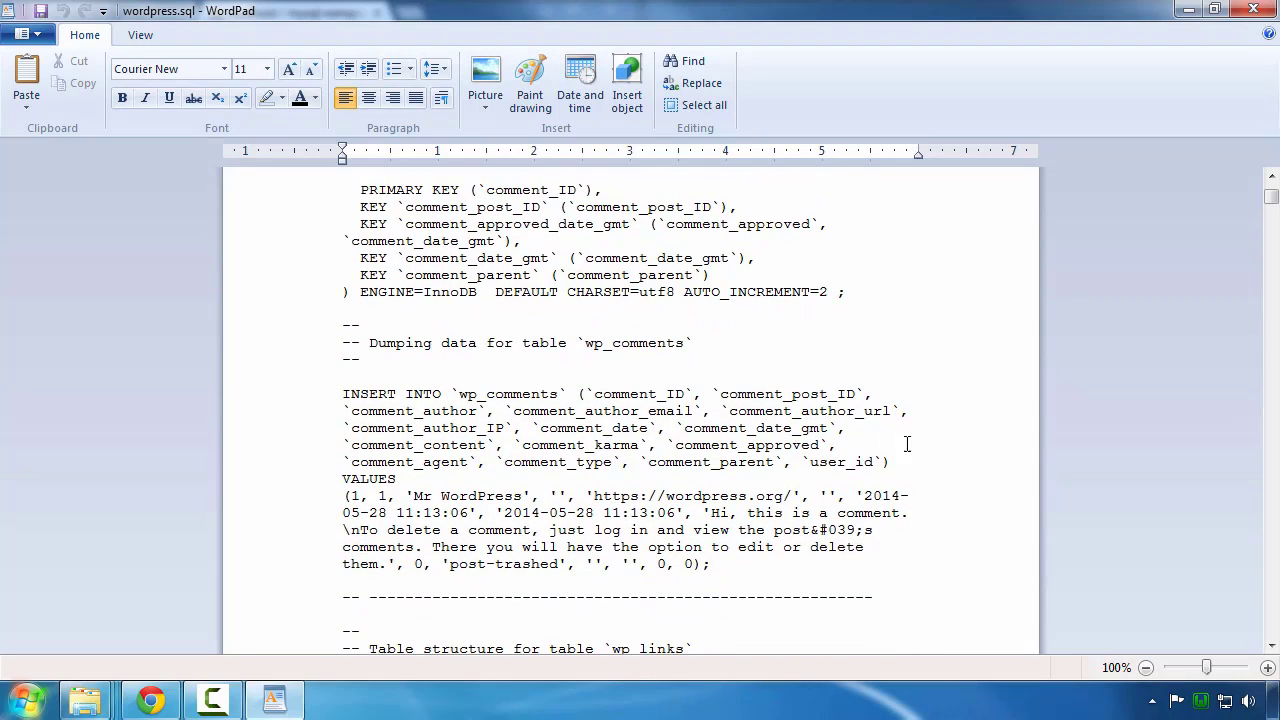
click(1253, 10)
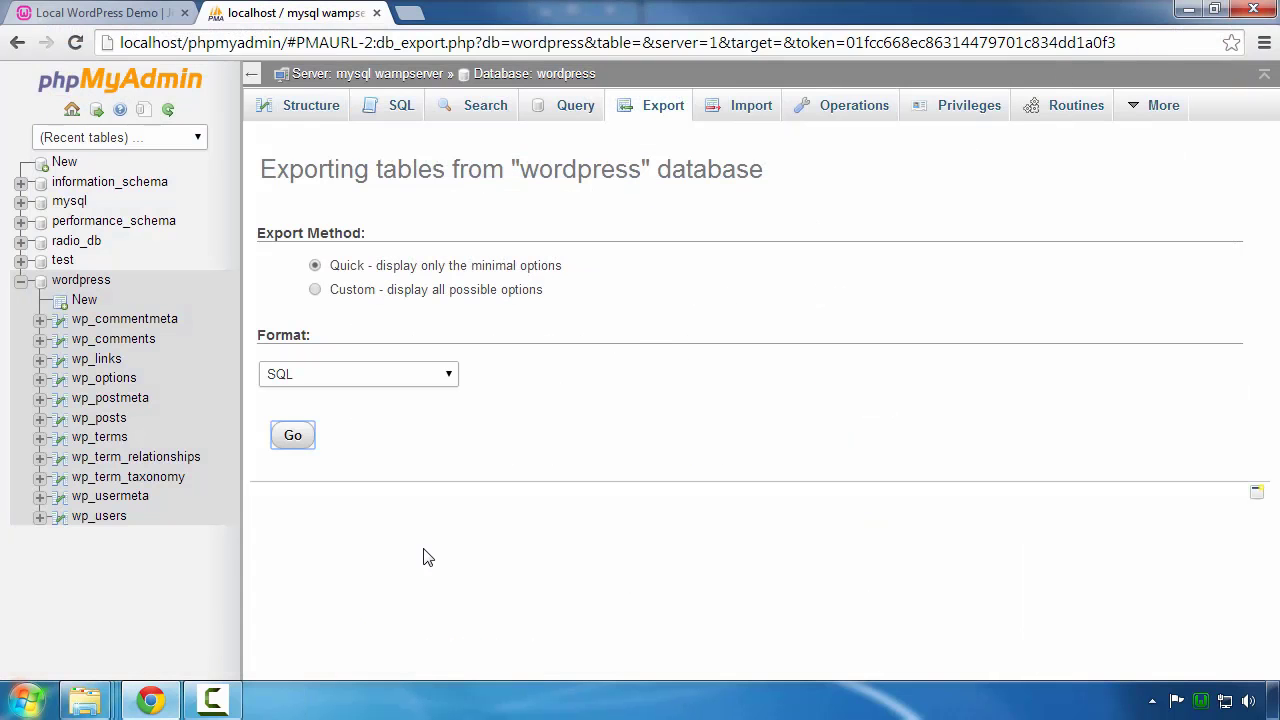
Step: Copy the downloaded wordpress.sql and paste it into Desktop\WP Backup
key(ctrl+j)
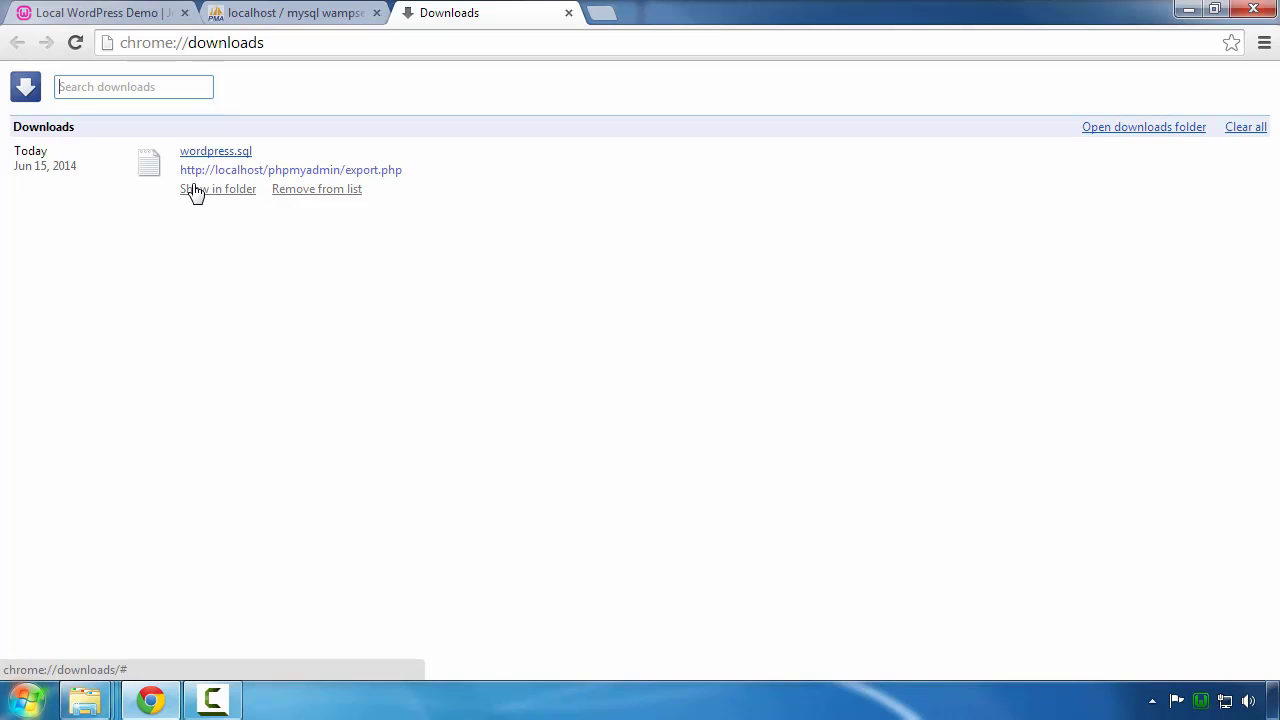
click(195, 190)
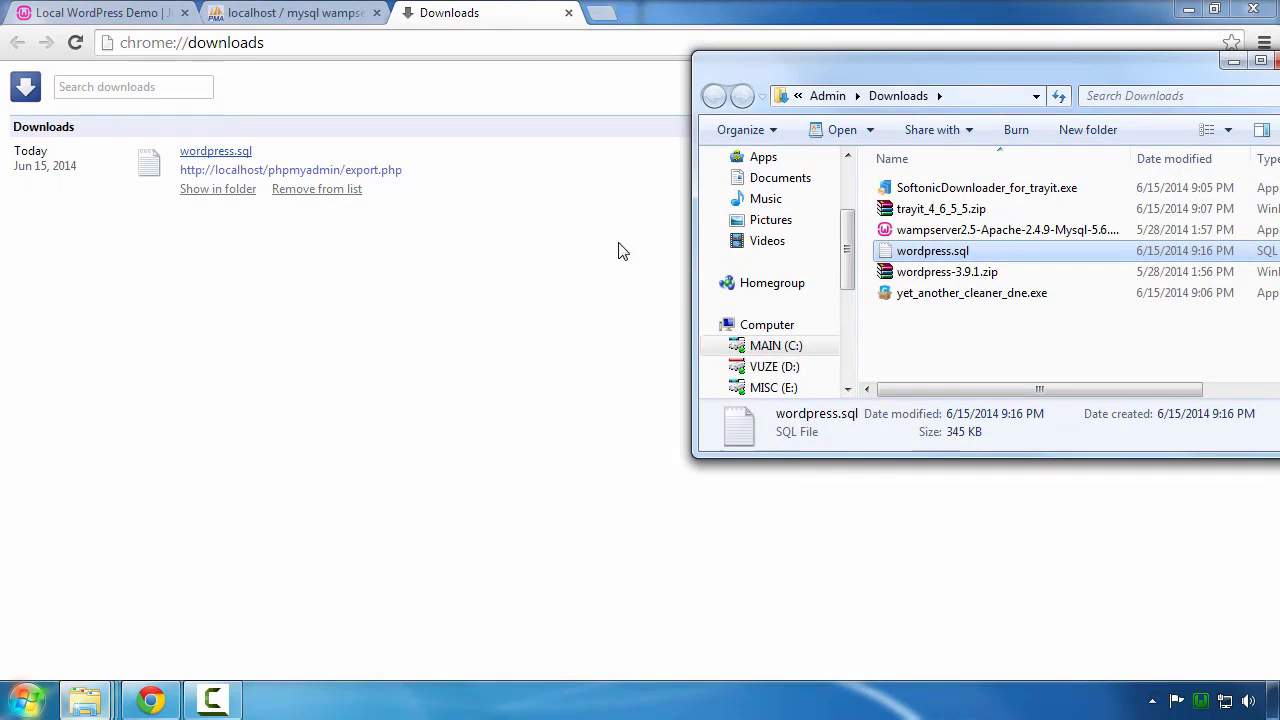
right_click(928, 258)
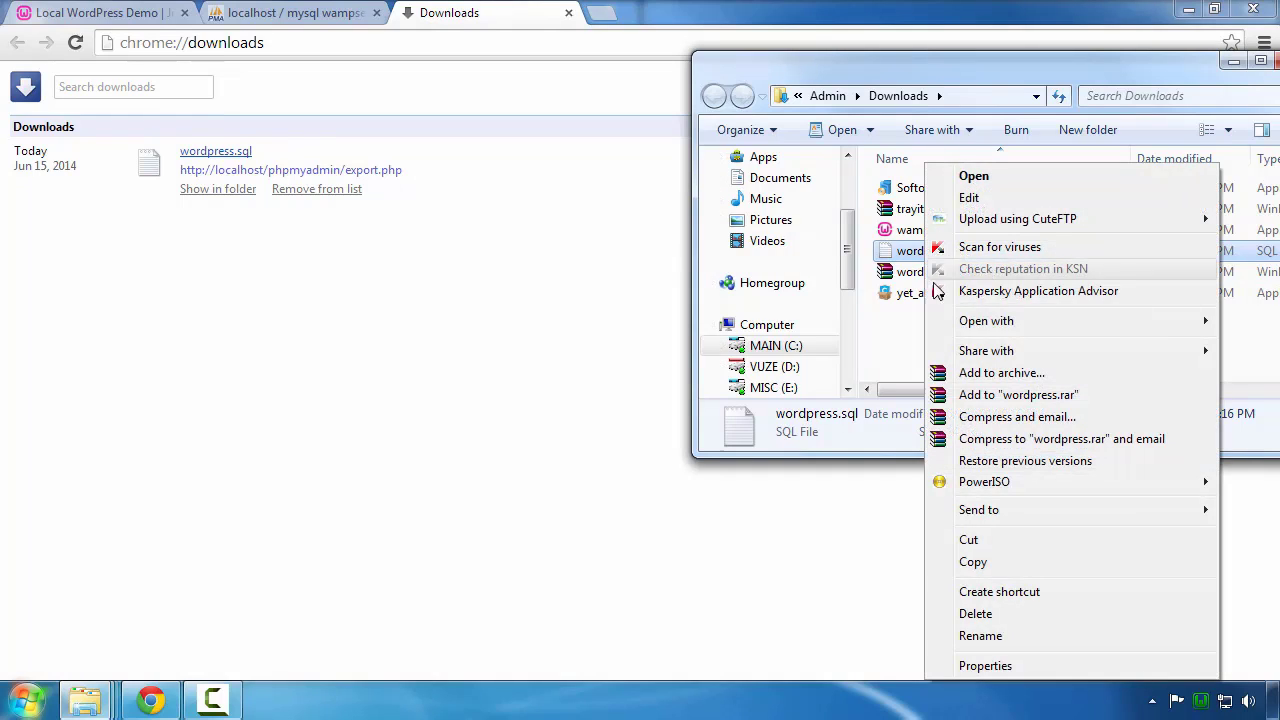
click(973, 563)
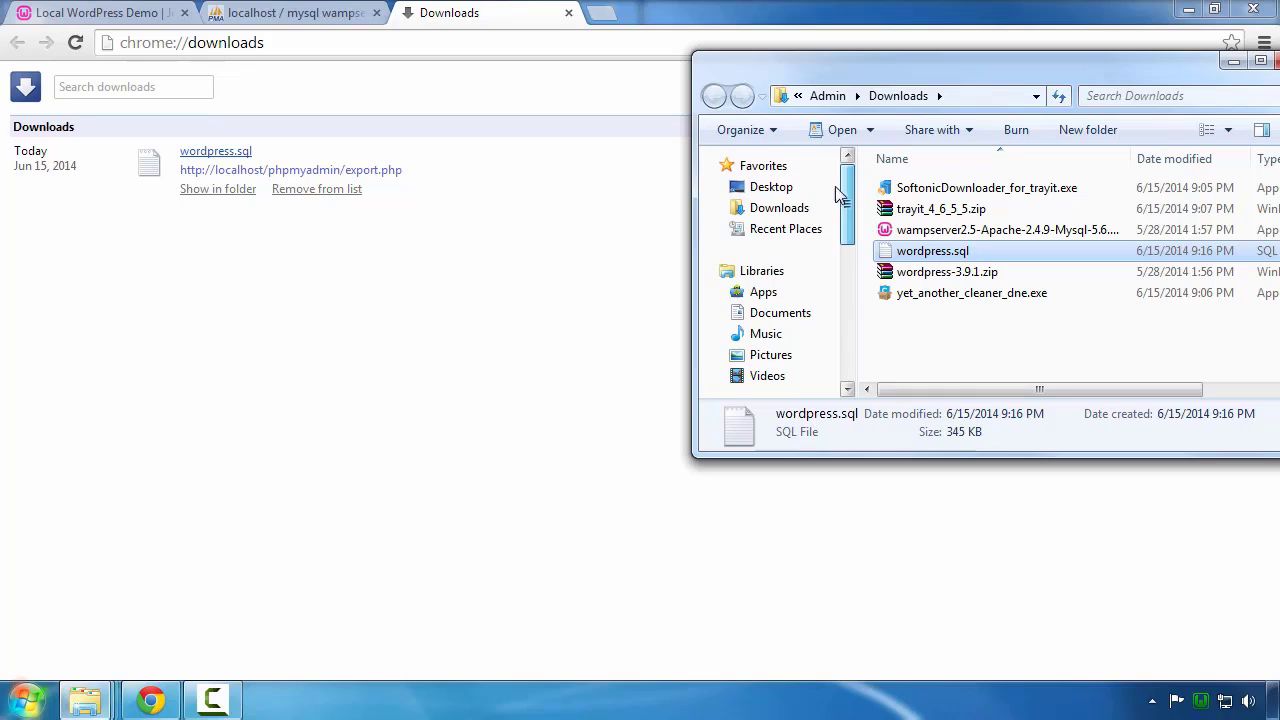
click(771, 190)
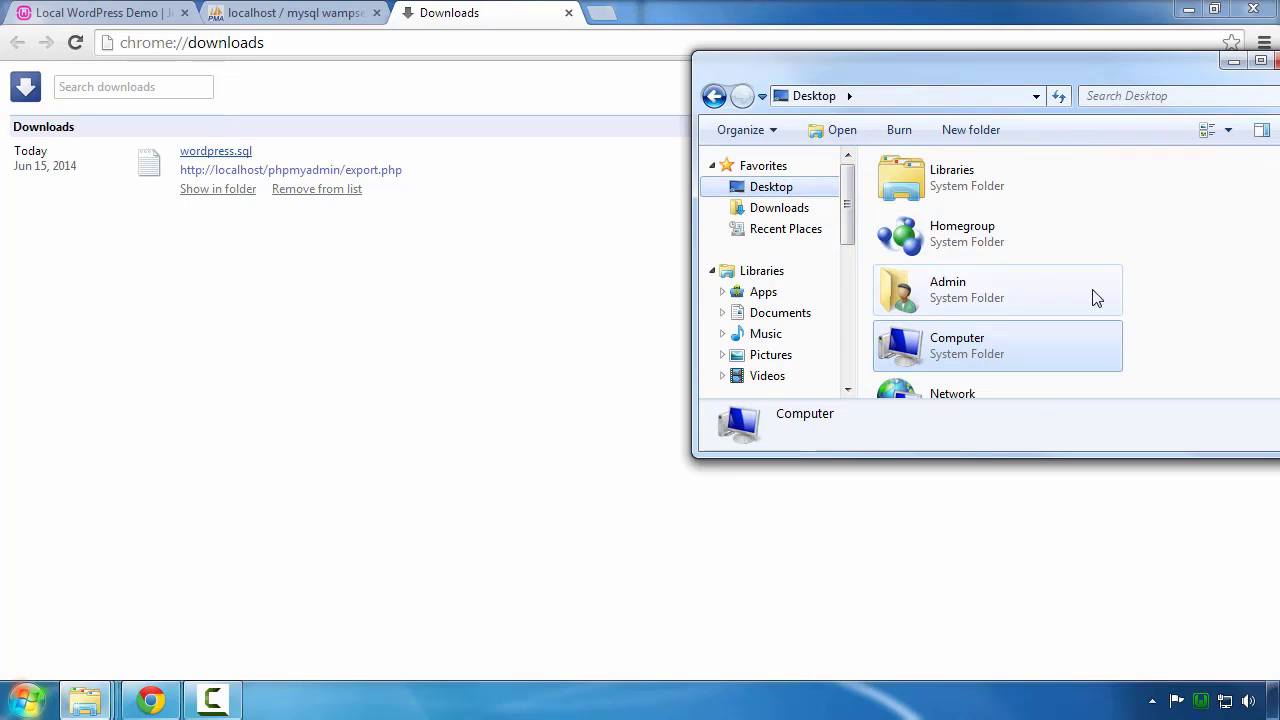
scroll(1177, 331, down, 3)
scroll(1045, 344, down, 5)
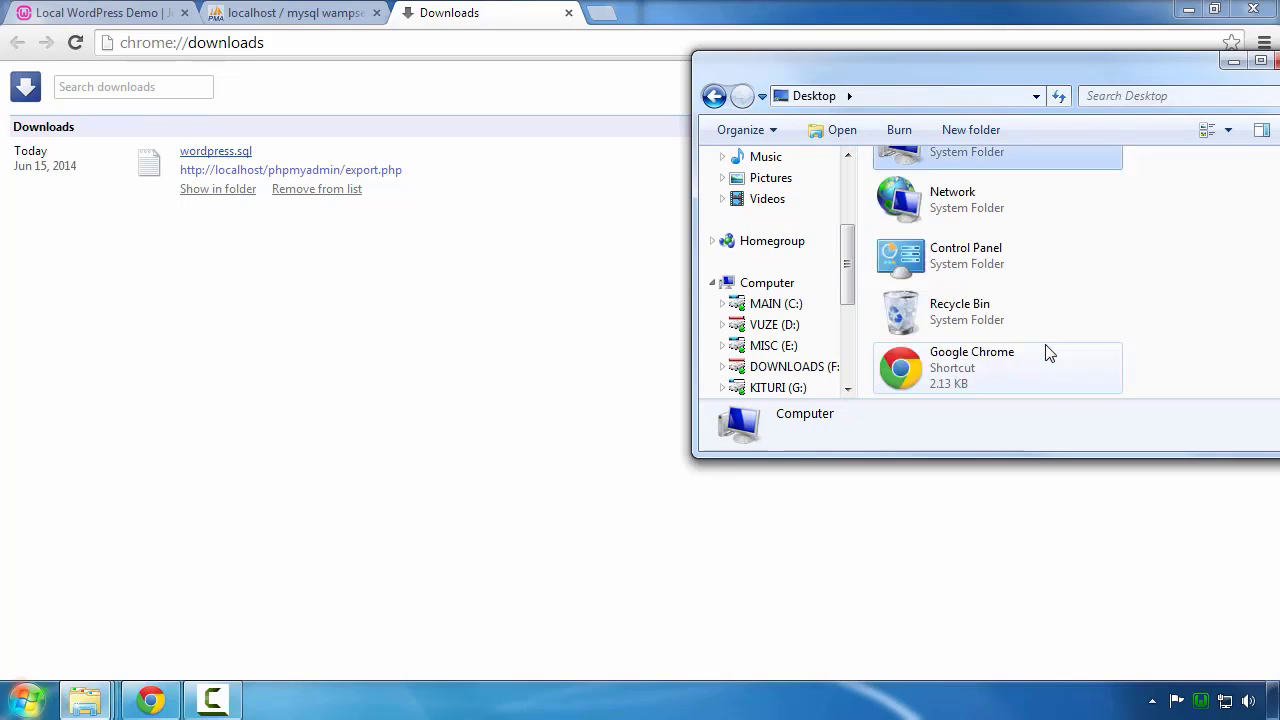
click(960, 365)
double_click(960, 365)
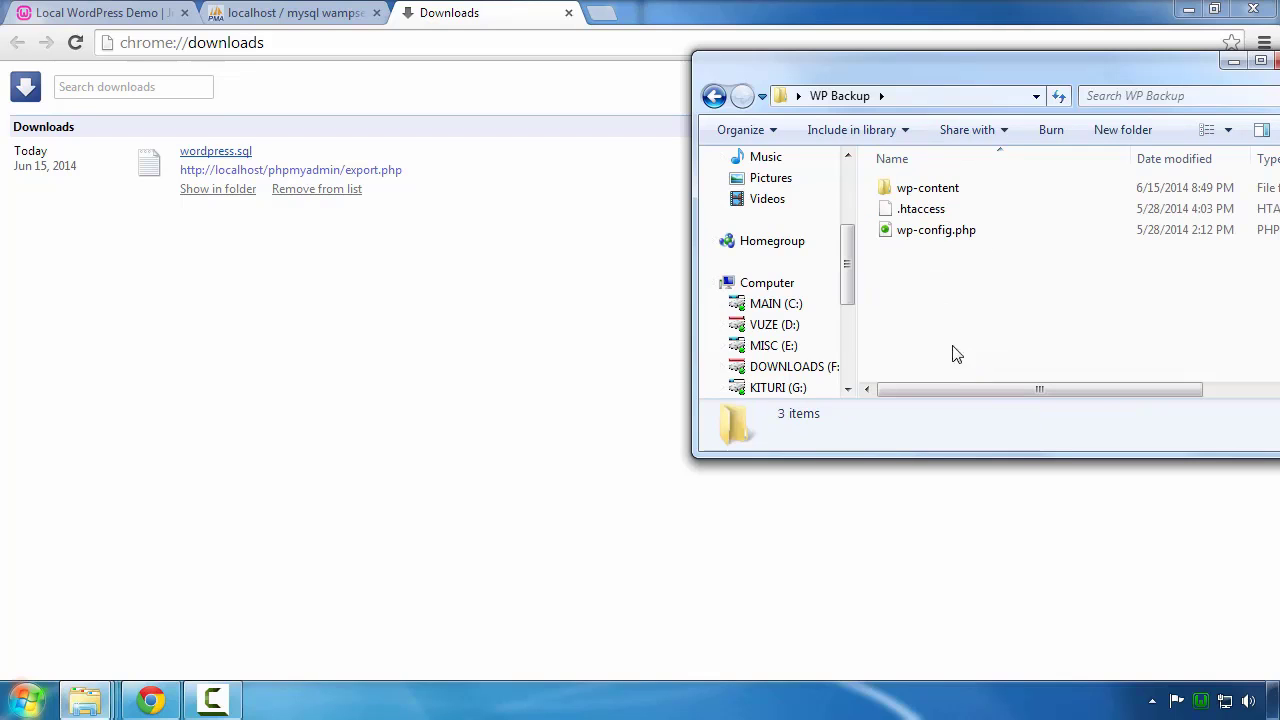
right_click(952, 288)
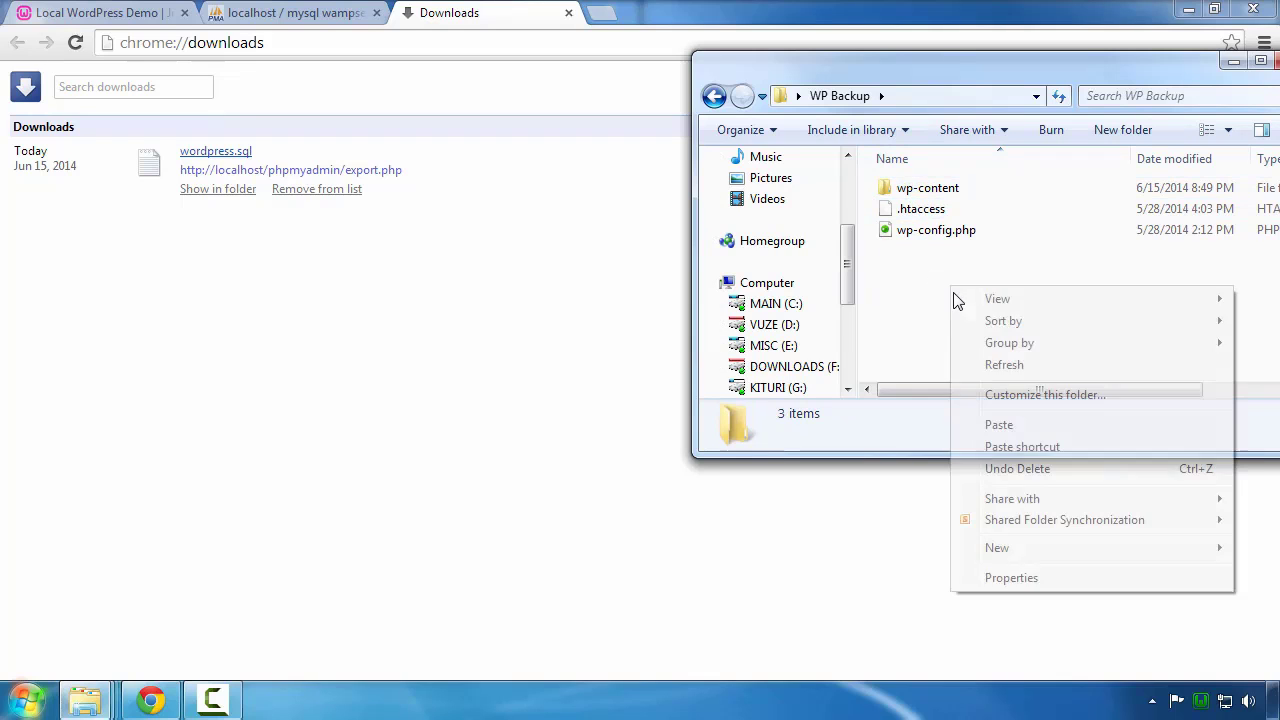
click(999, 424)
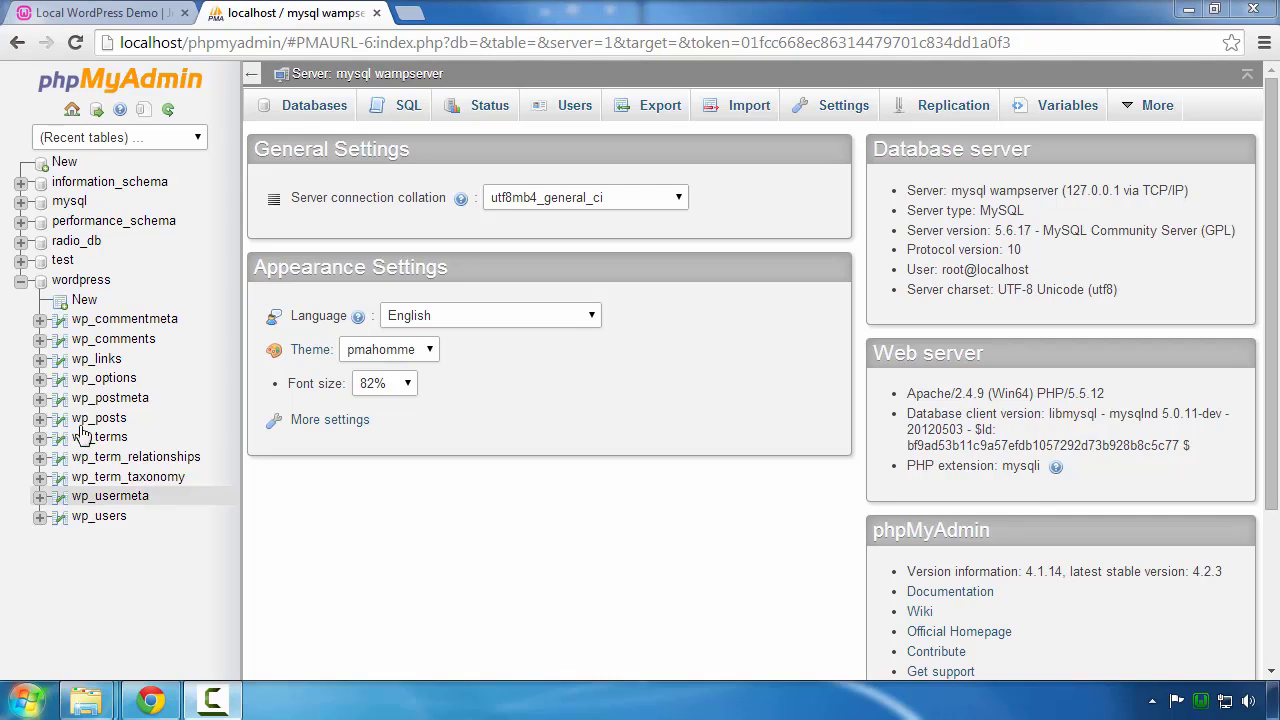
Step: Drop the wordpress database in phpMyAdmin, leaving five databases, and return to the Local WordPress Demo site
click(79, 282)
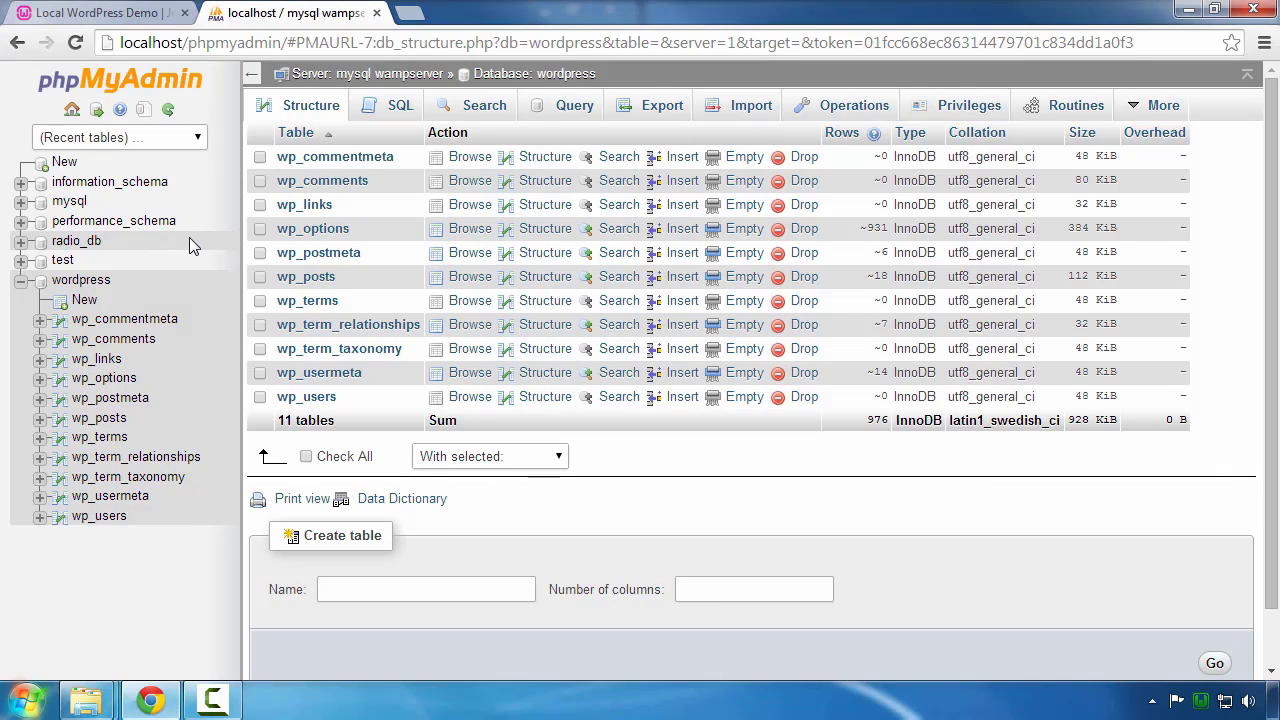
click(72, 111)
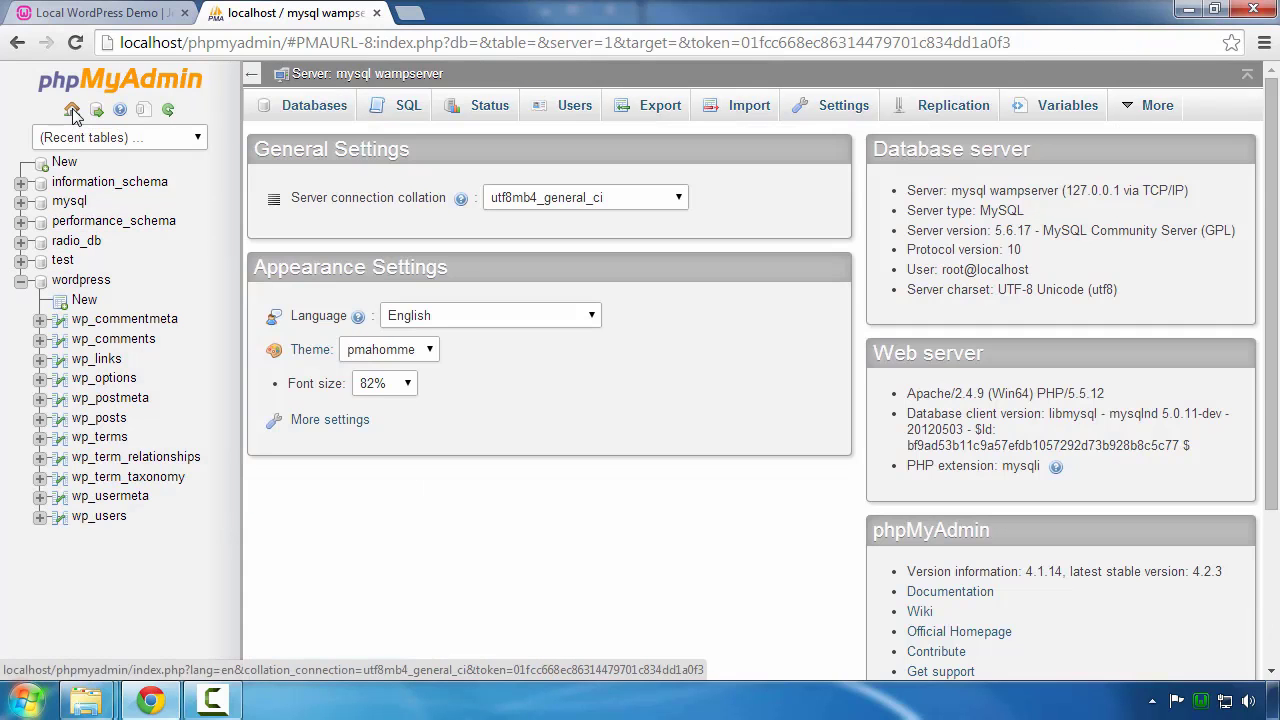
click(314, 107)
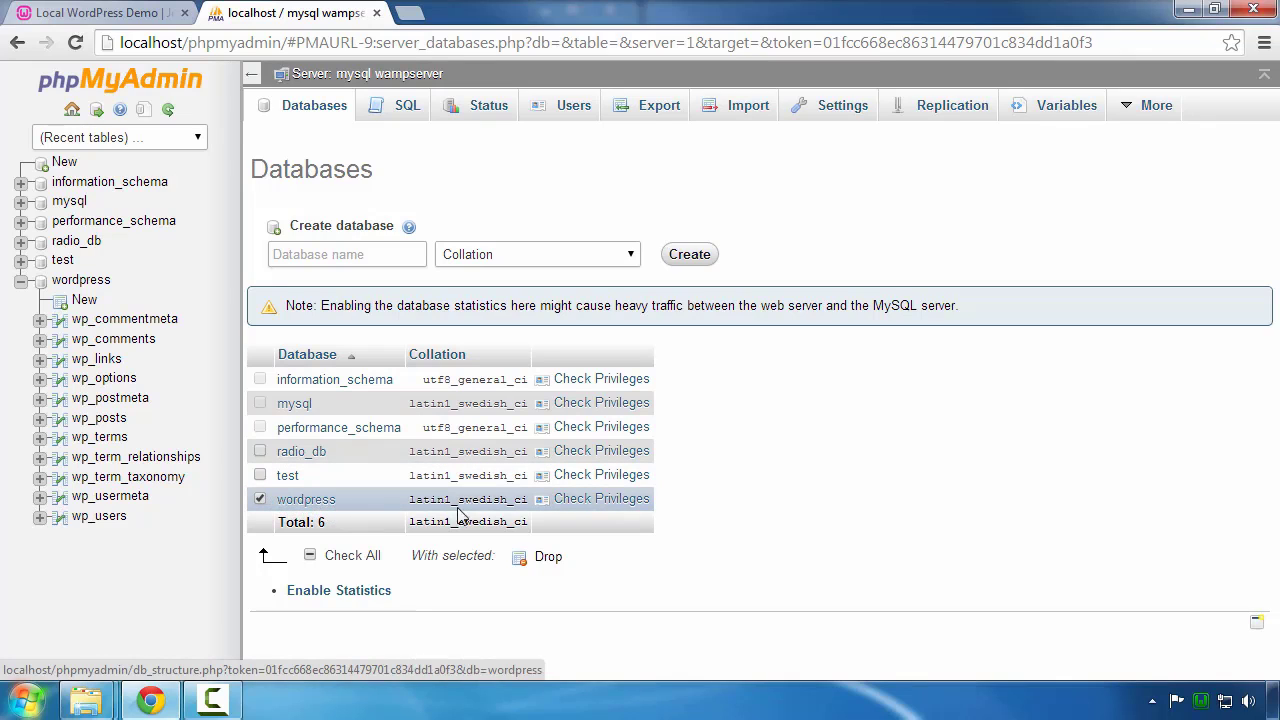
click(541, 563)
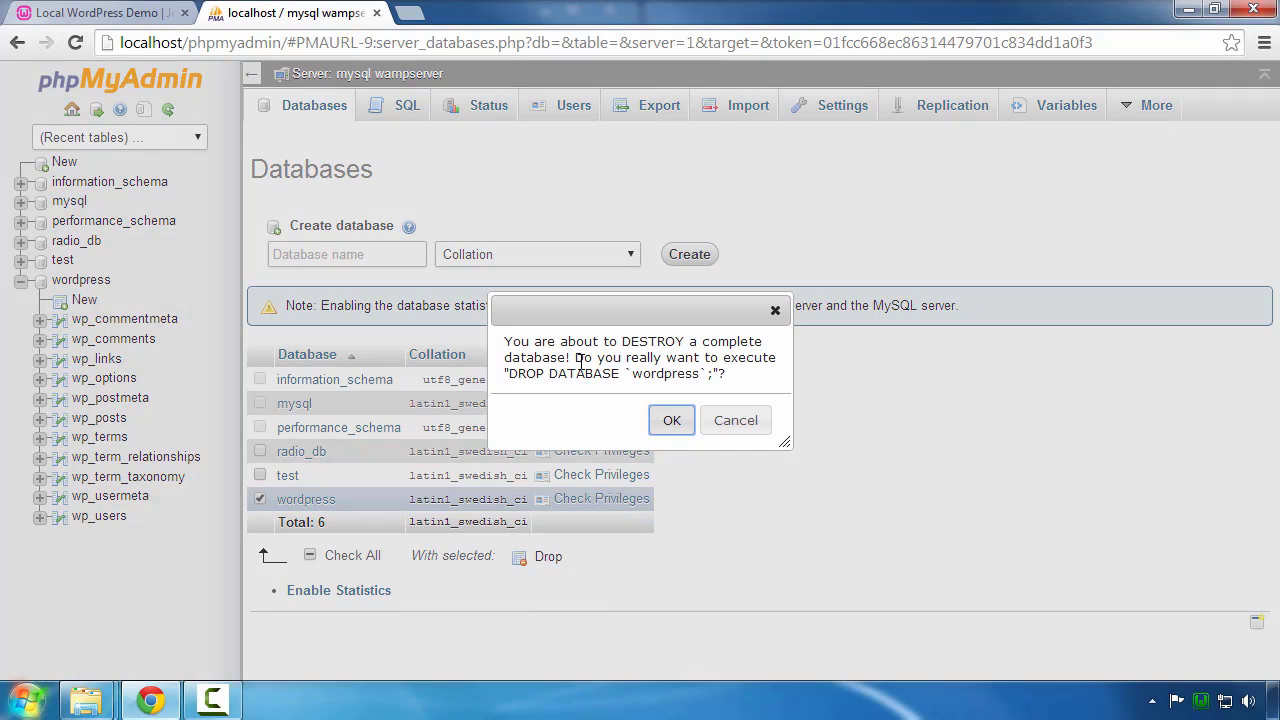
click(667, 423)
click(668, 424)
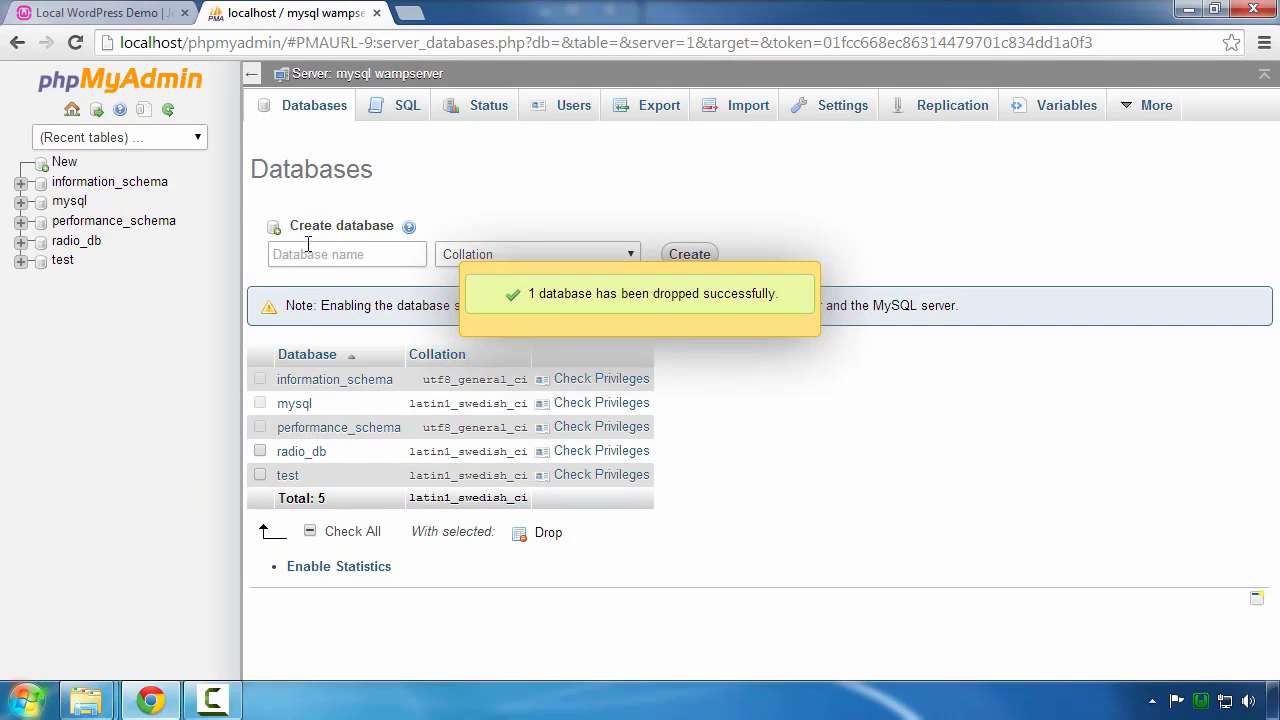
click(100, 14)
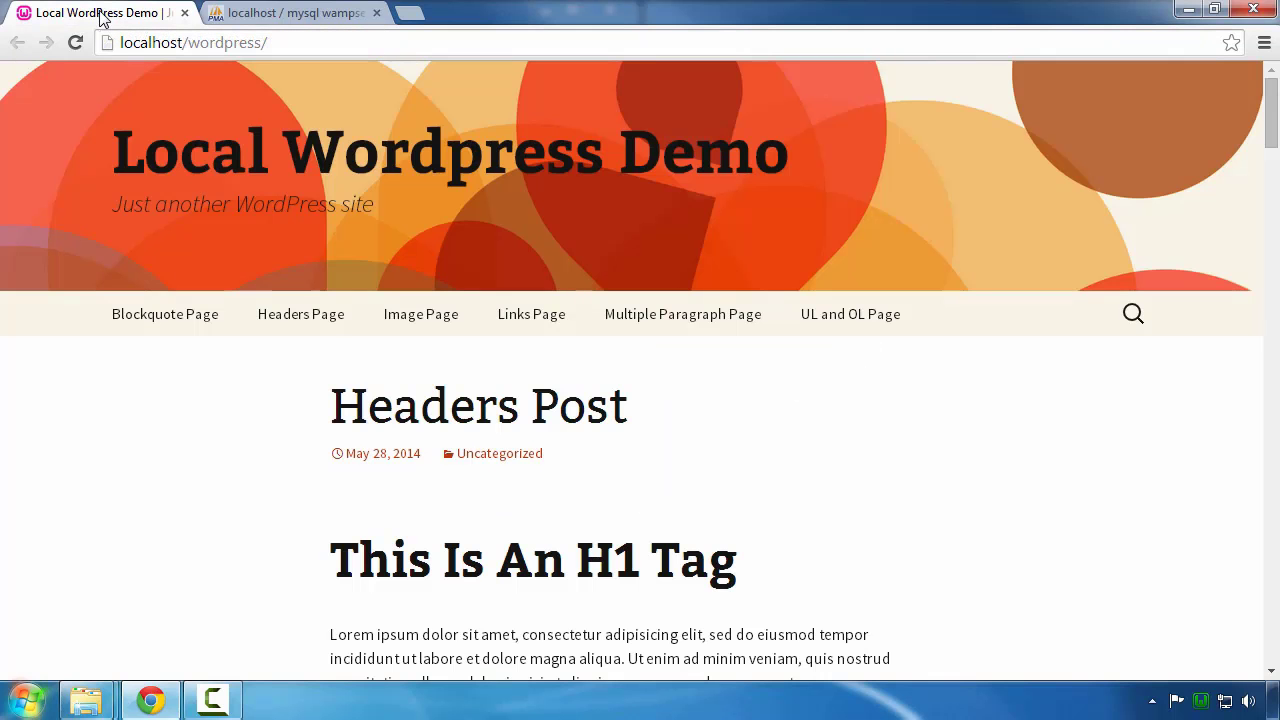
Step: Reload the Local WordPress Demo site to test its database connection
right_click(146, 418)
click(175, 478)
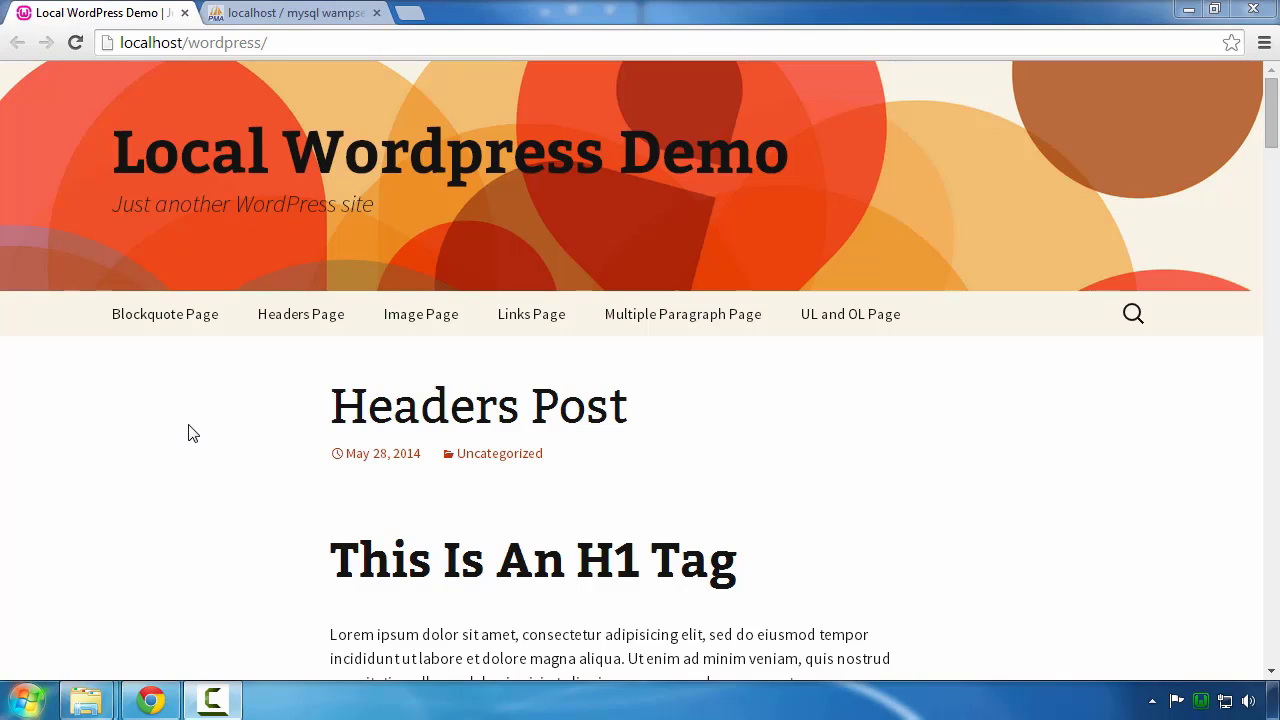
click(293, 42)
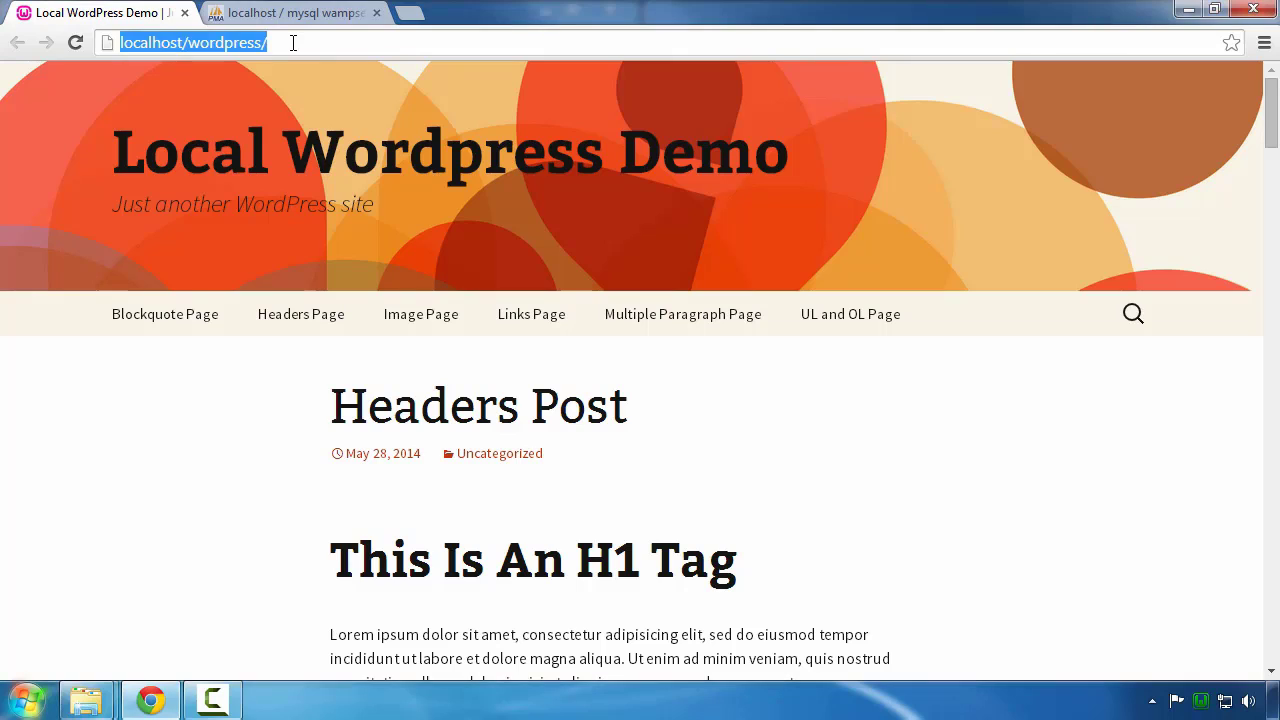
key(Return)
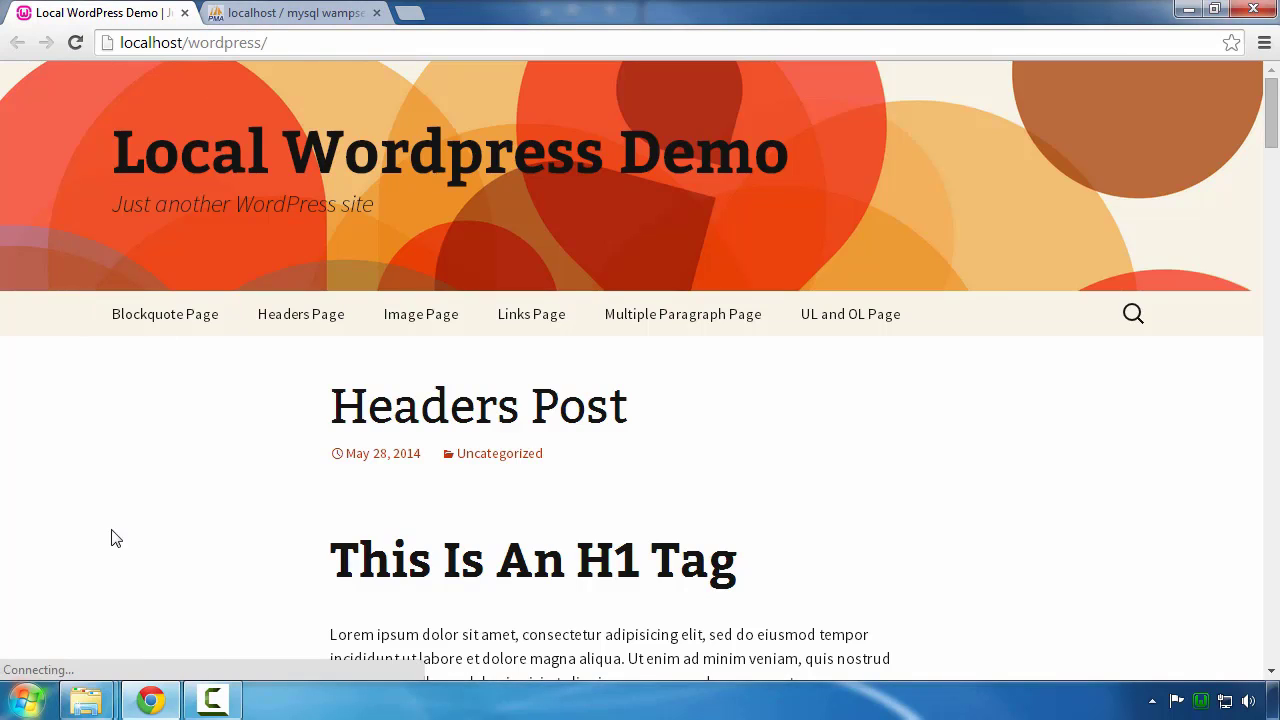
right_click(185, 465)
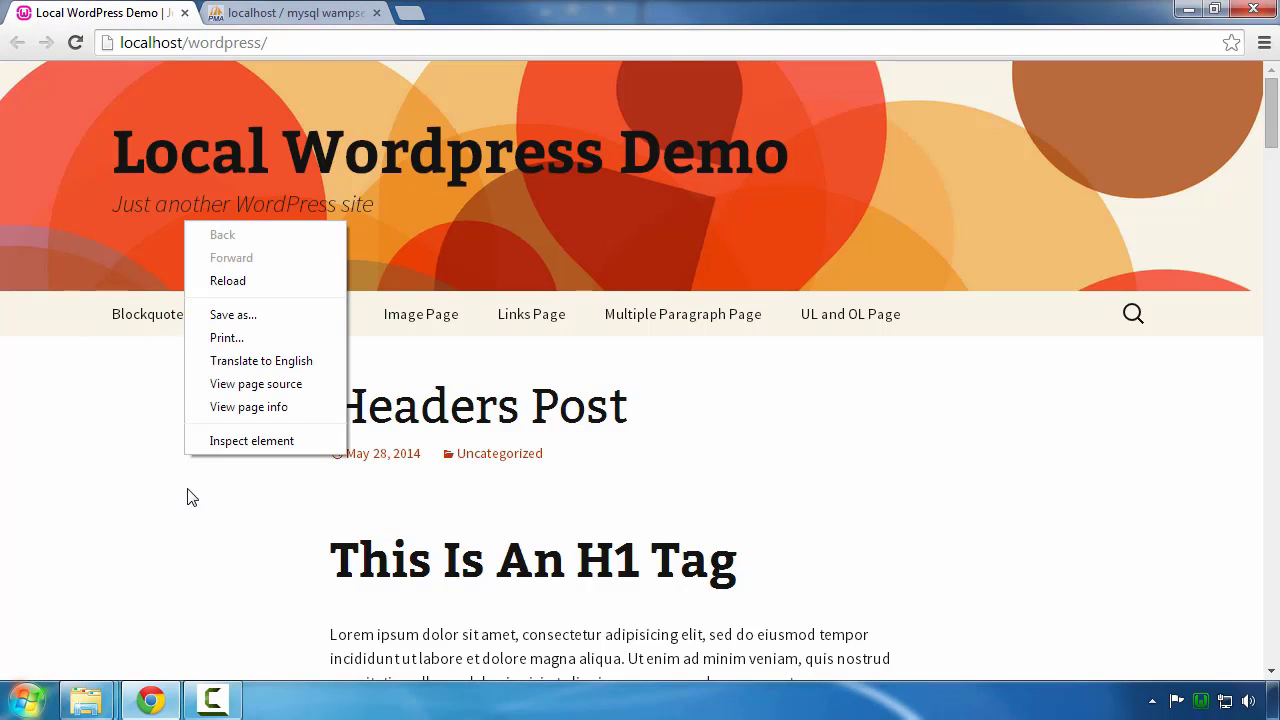
click(250, 281)
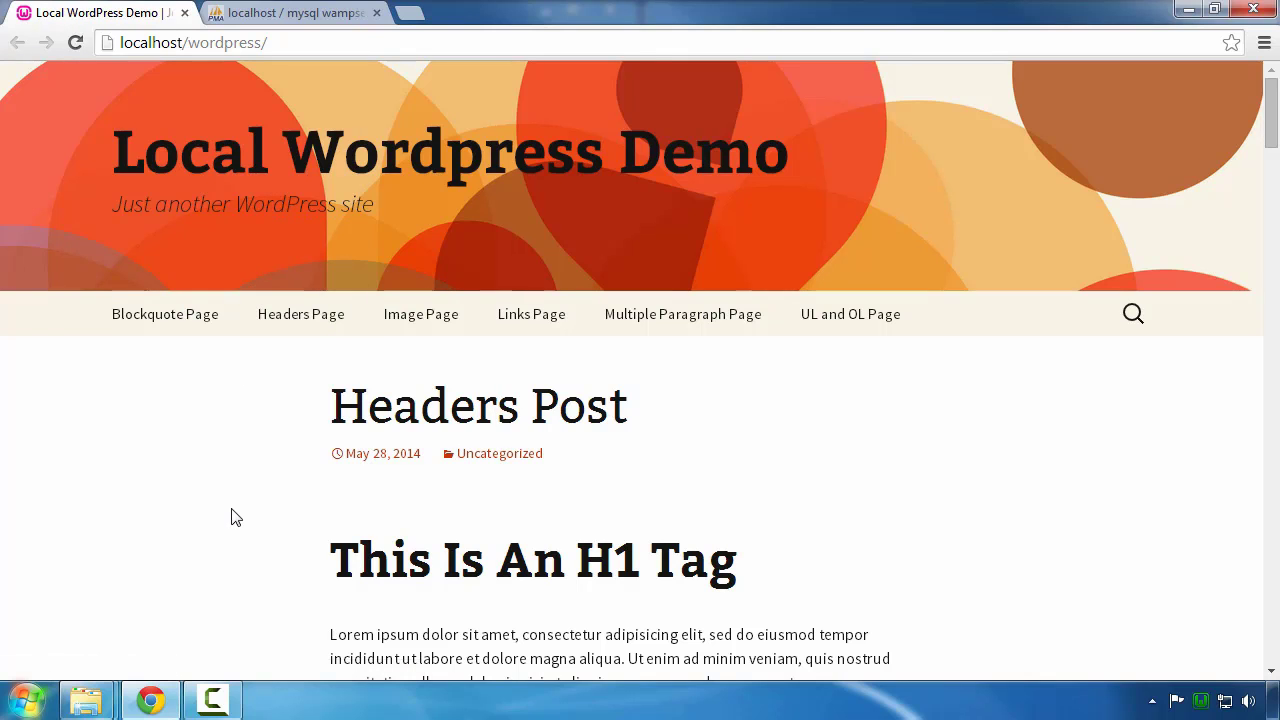
Step: Scroll through the site's posts to confirm they still display
scroll(231, 517, down, 2)
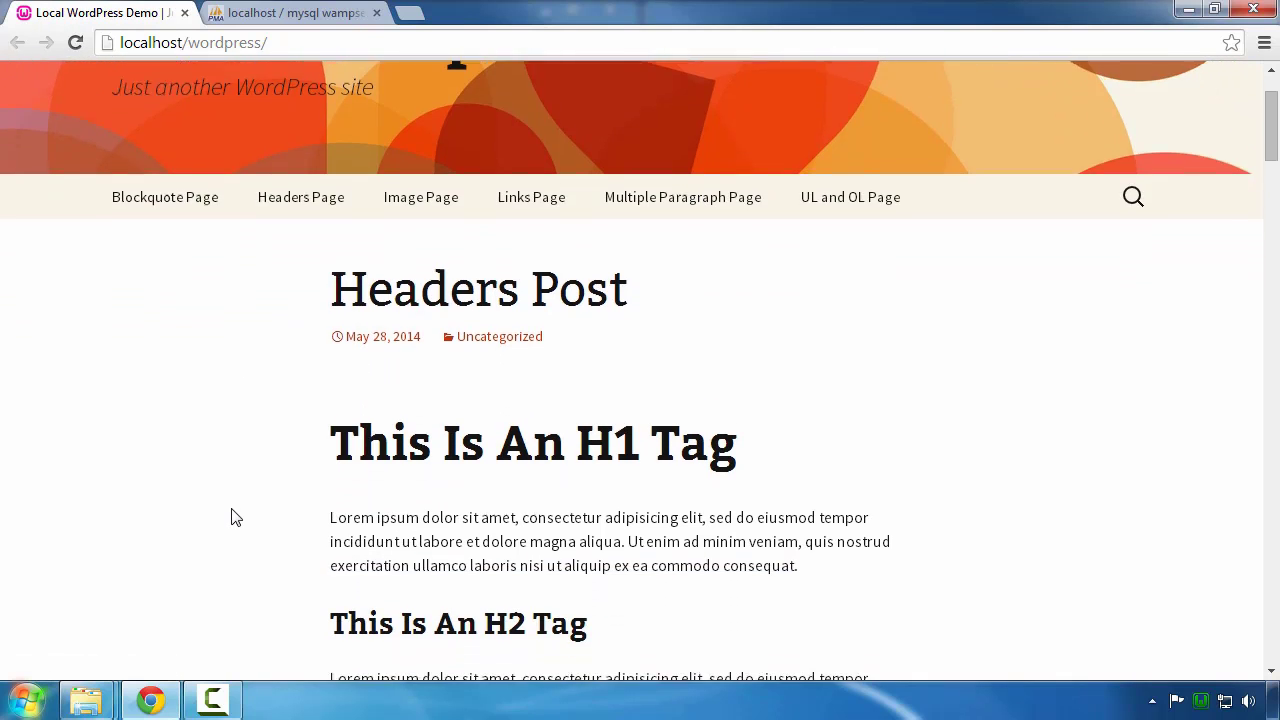
scroll(231, 517, down, 4)
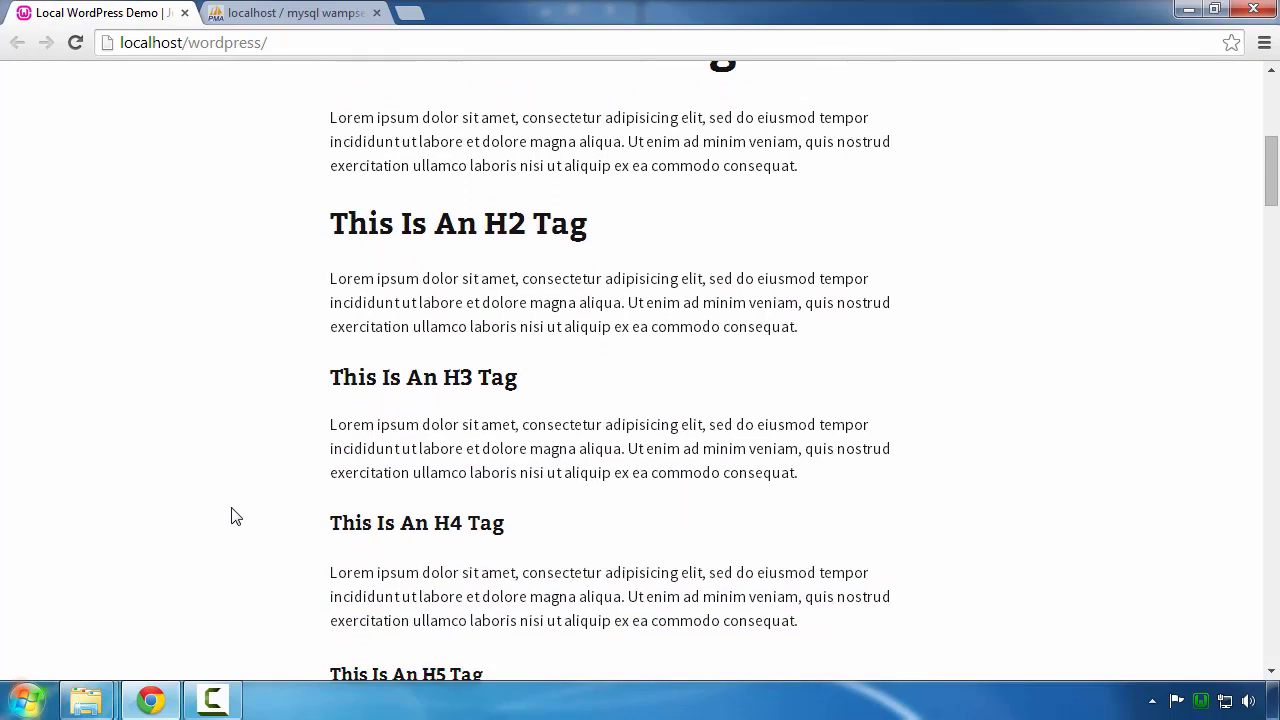
scroll(231, 517, down, 4)
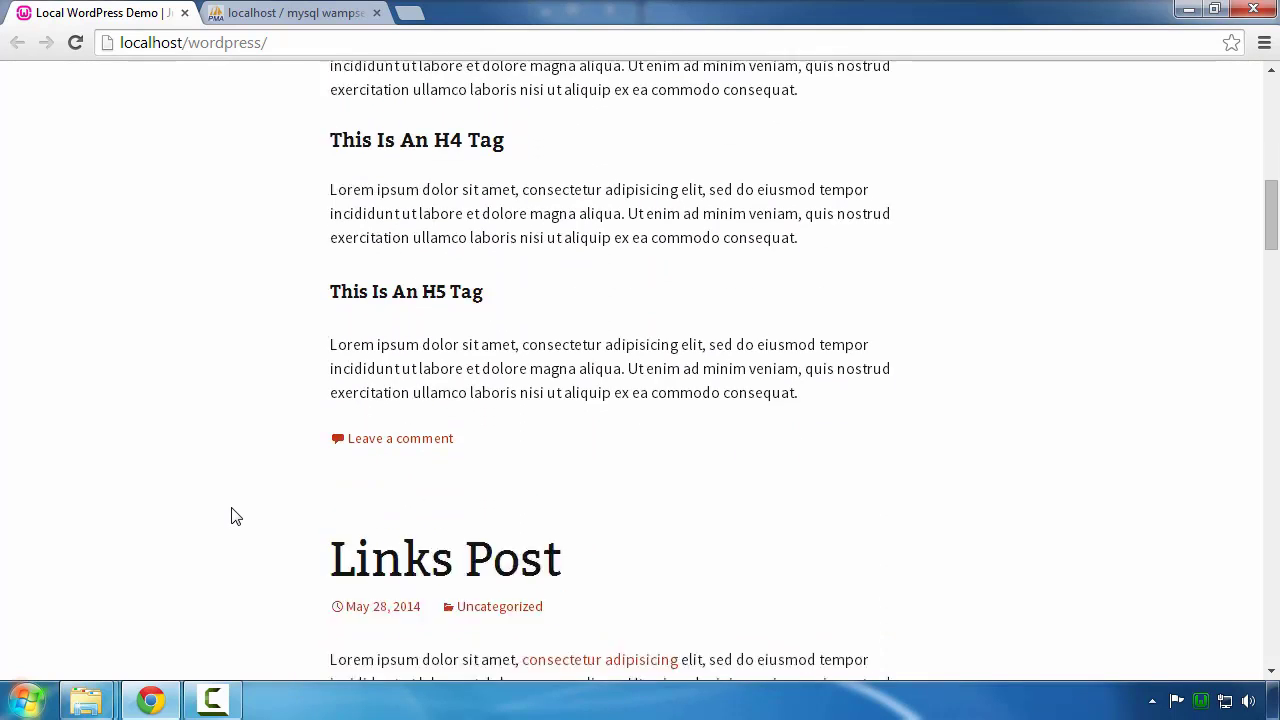
scroll(231, 517, down, 4)
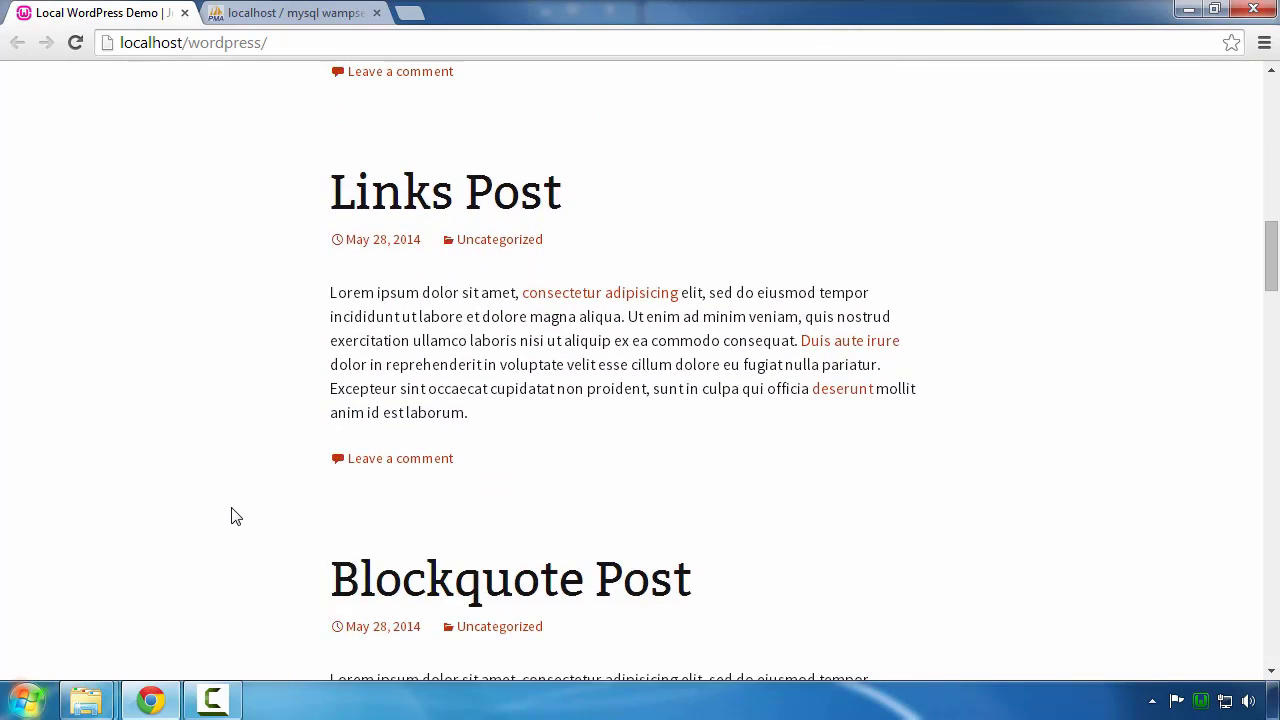
scroll(236, 516, down, 3)
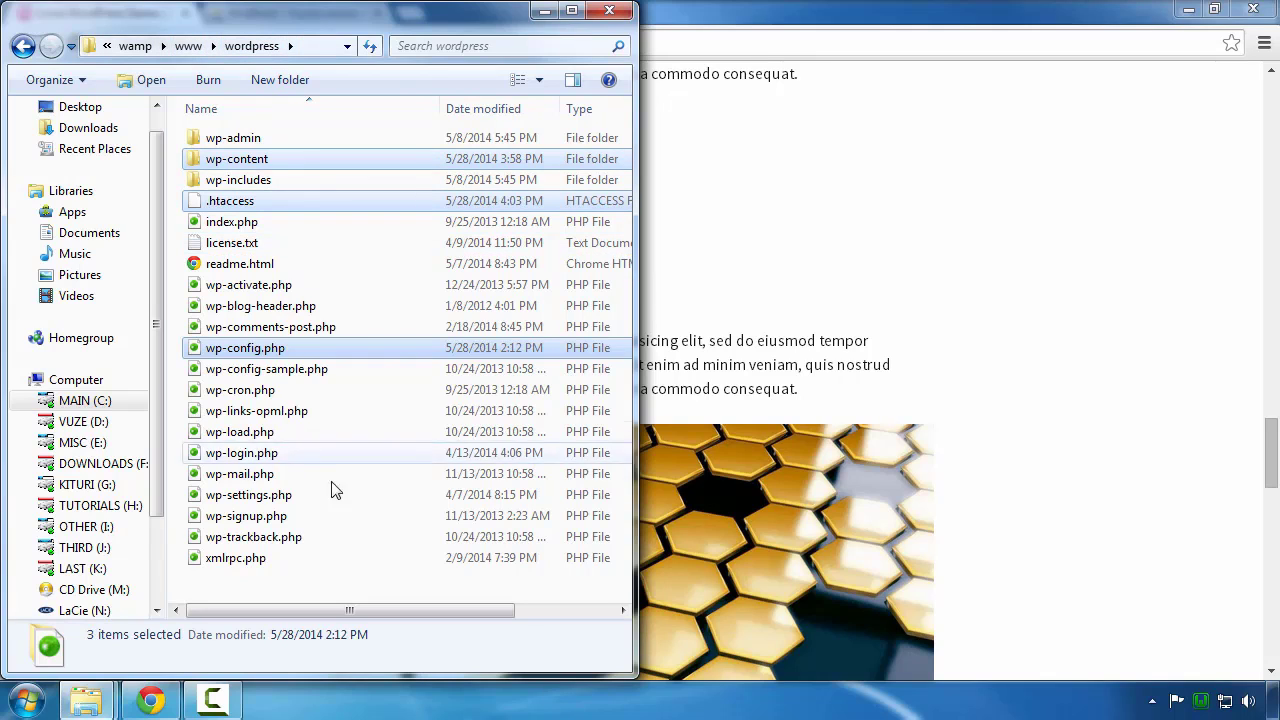
Step: Delete wp-config.php from the wordpress folder
click(378, 494)
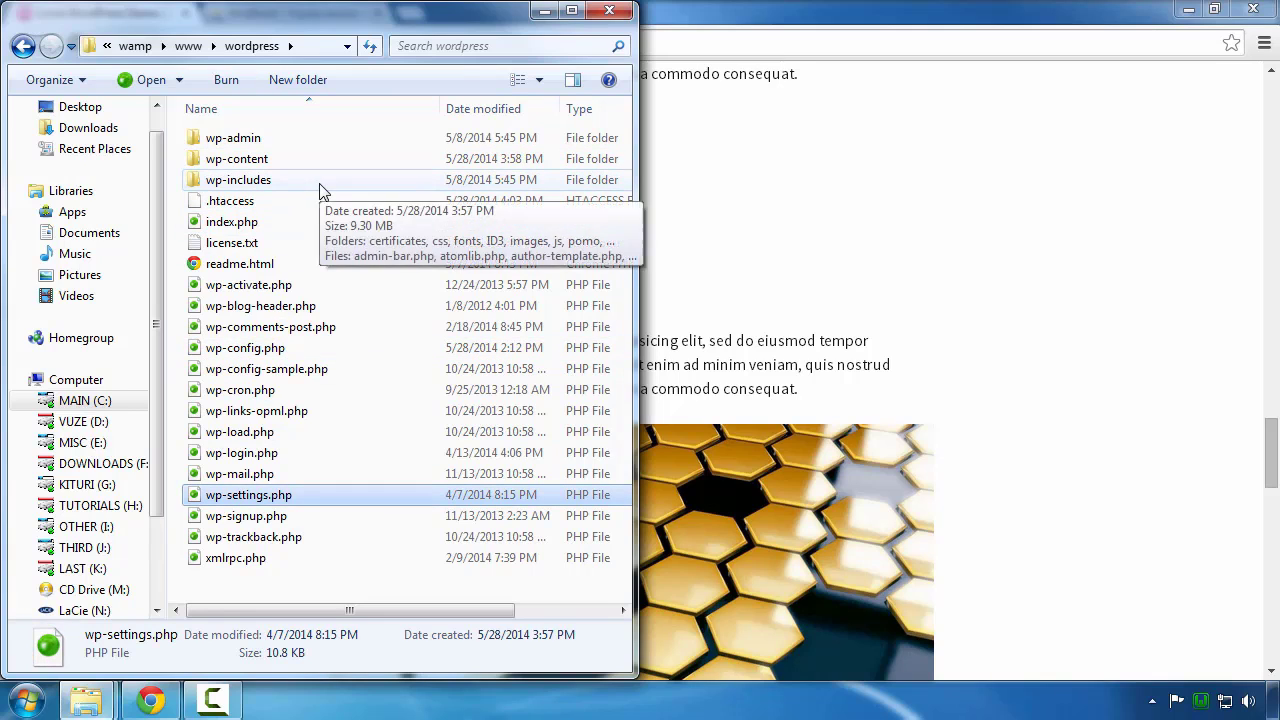
click(244, 358)
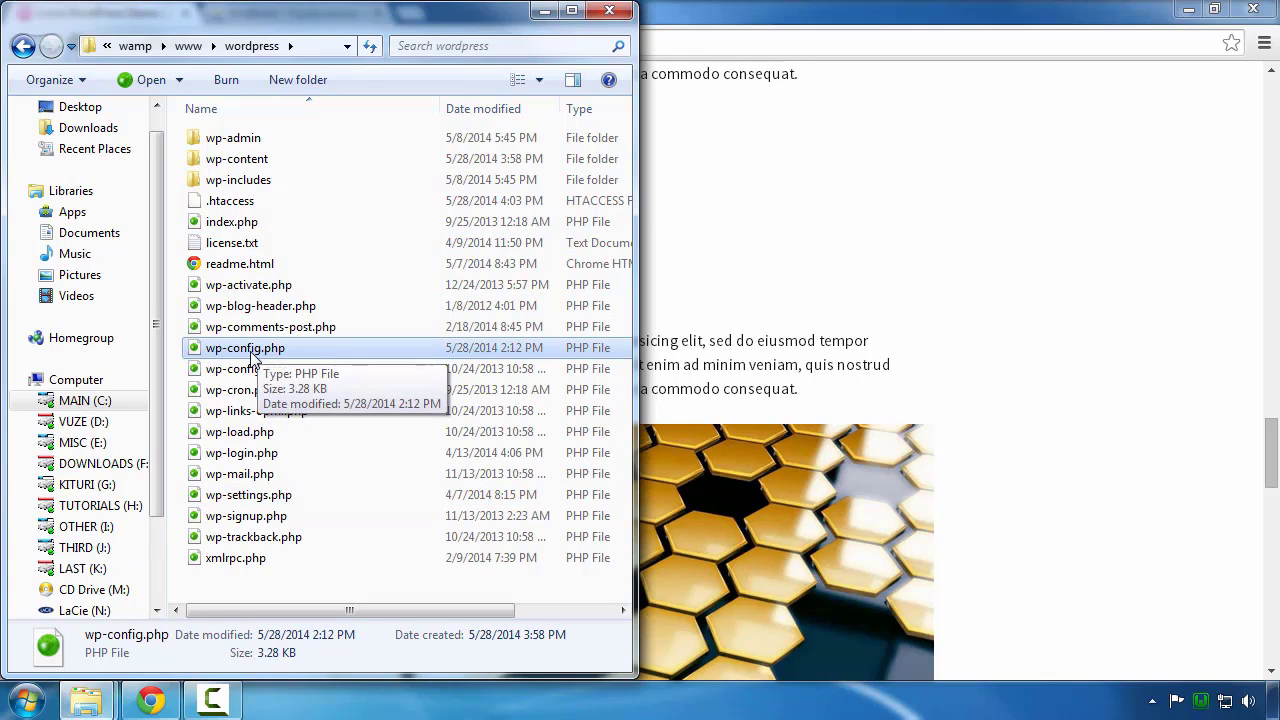
right_click(252, 358)
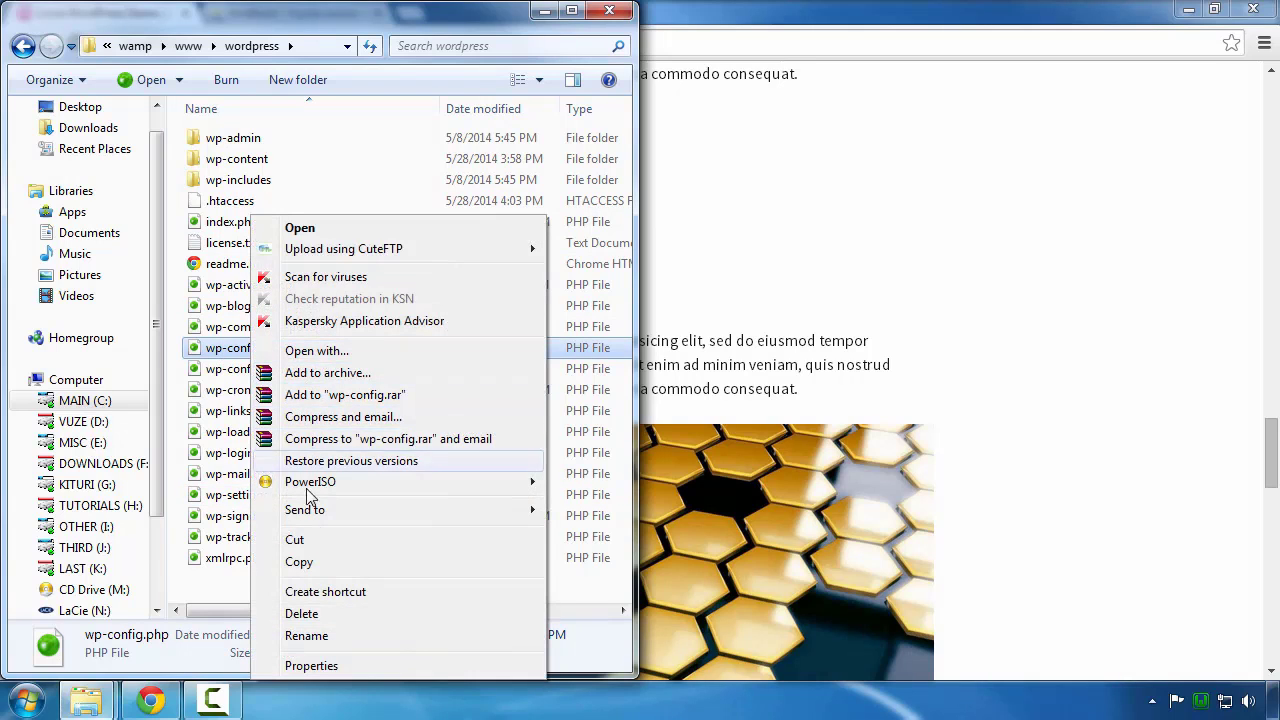
click(301, 614)
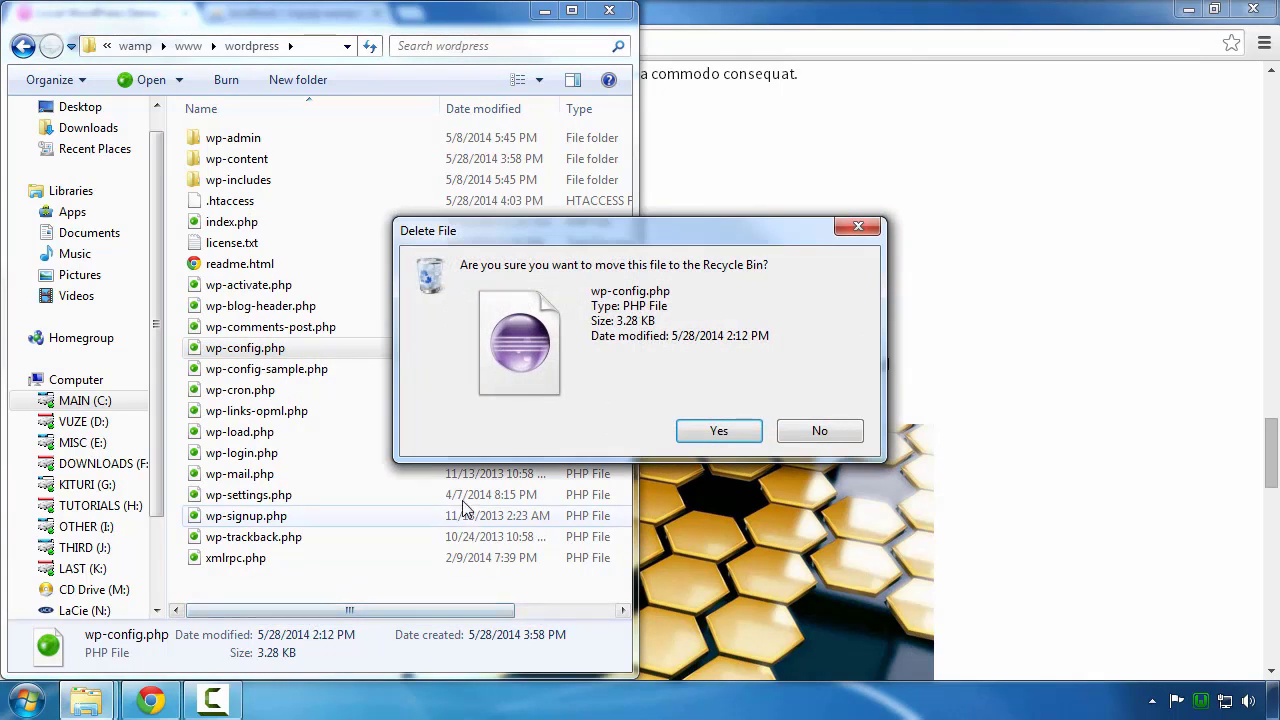
click(719, 431)
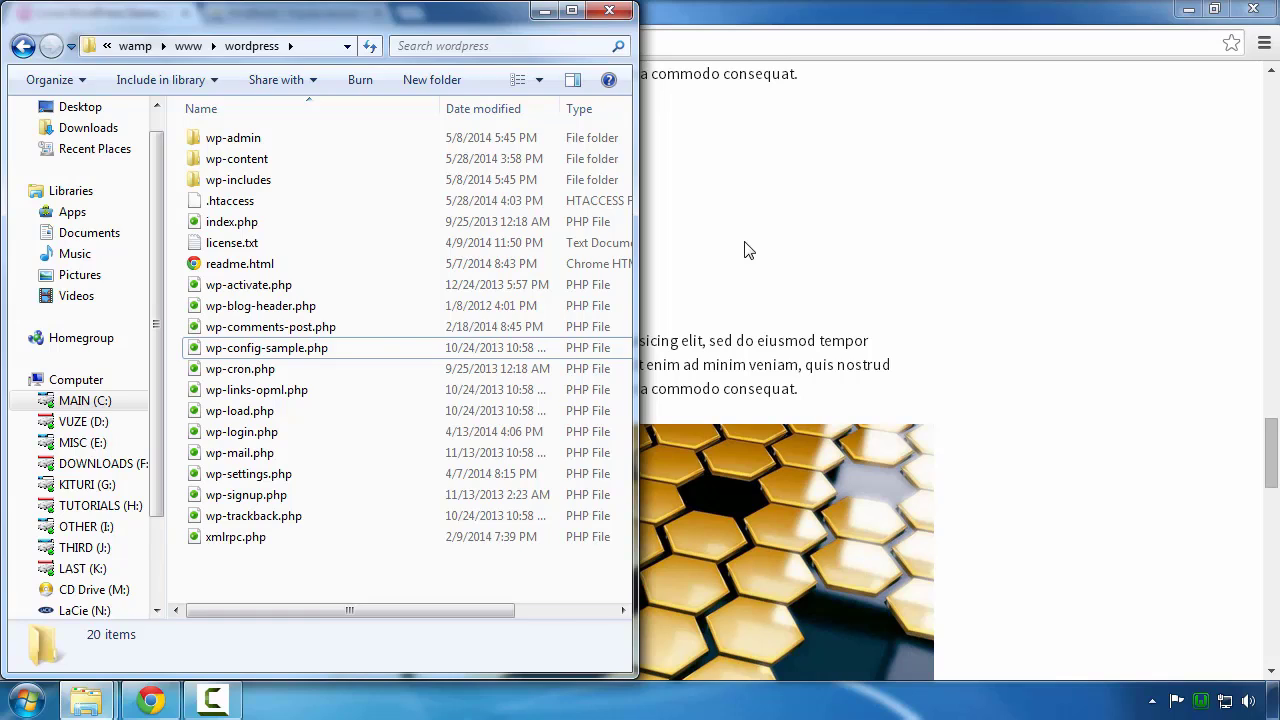
Step: Reload localhost/wordpress to show the missing wp-config.php error
click(745, 250)
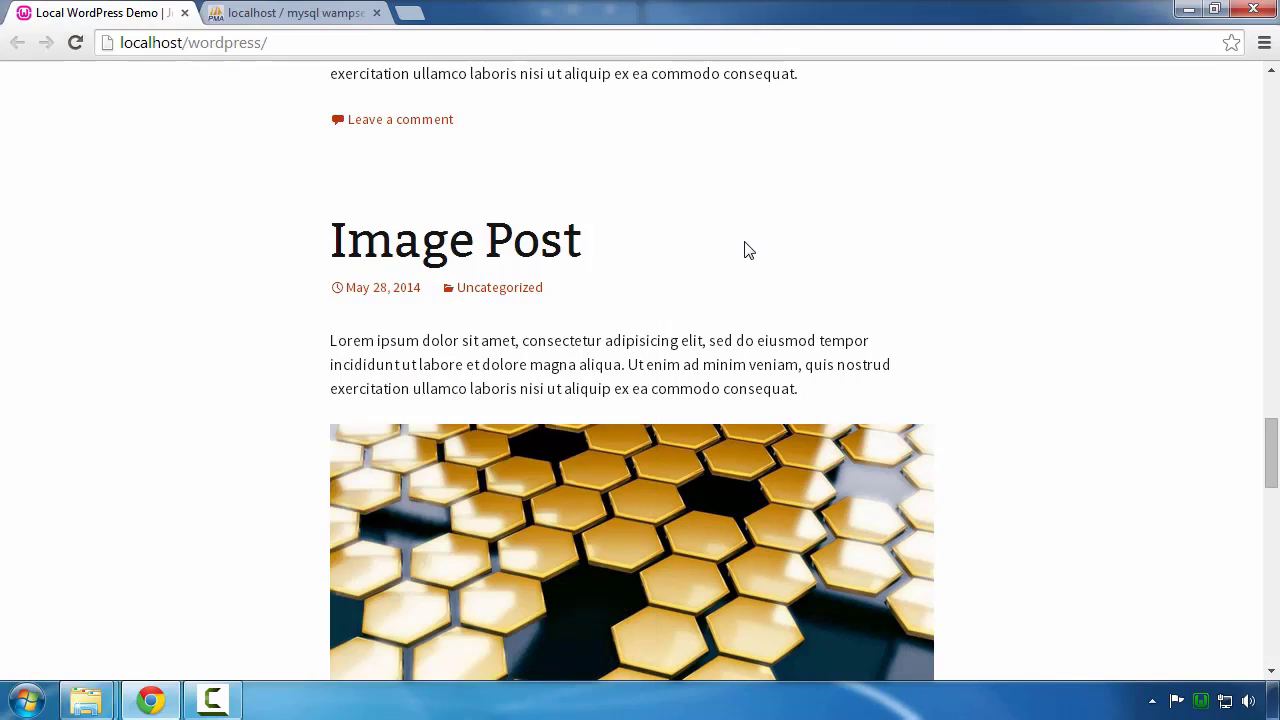
right_click(118, 194)
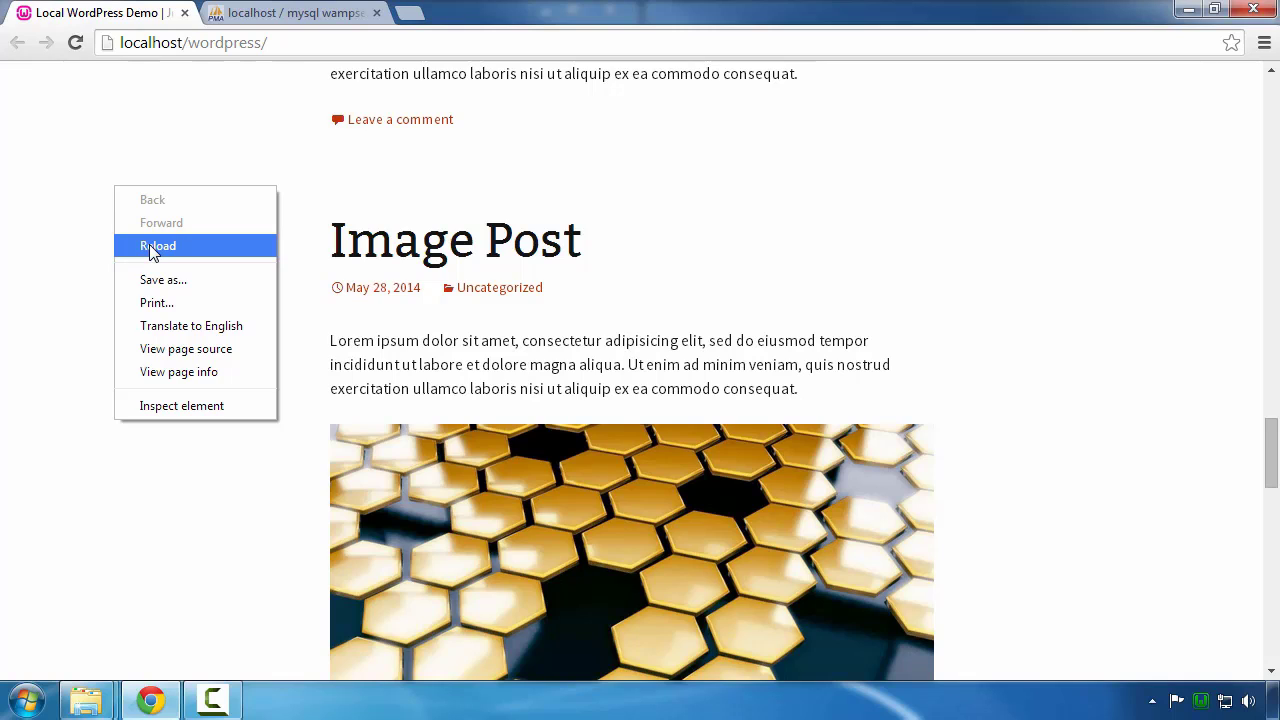
click(153, 248)
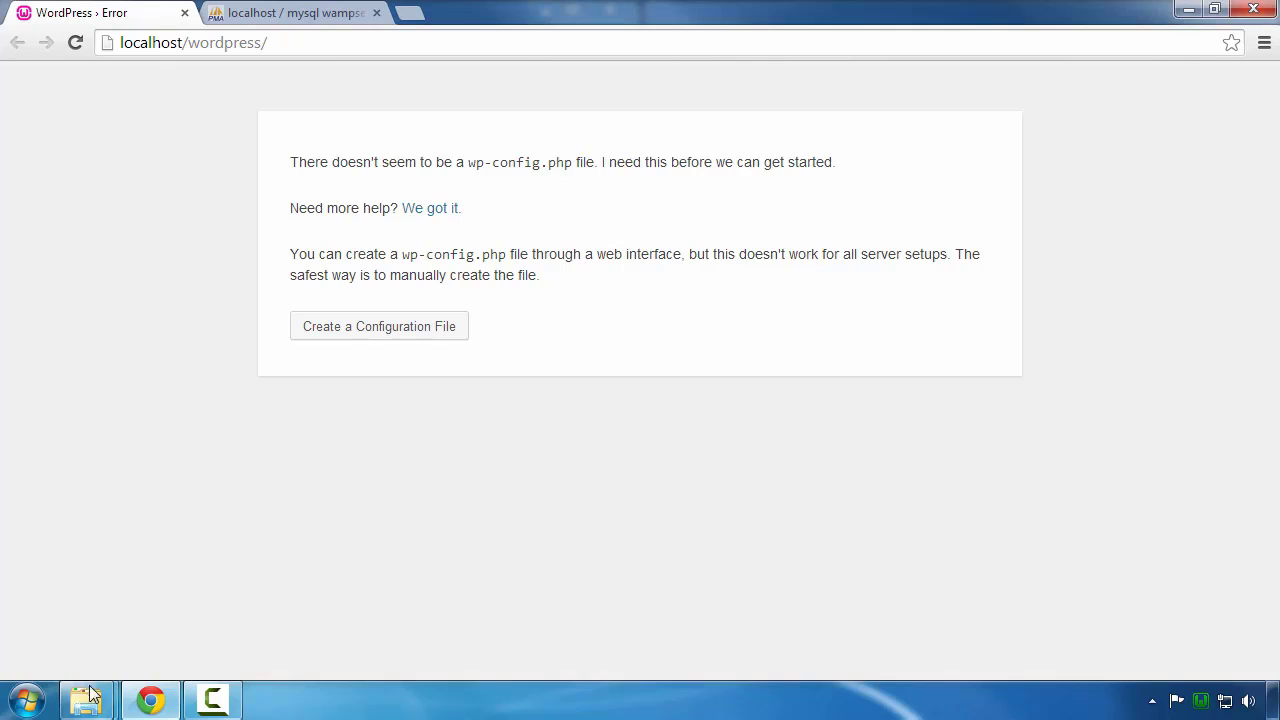
Step: Delete all 20 items in the wamp\www\wordpress folder, sending them to the Recycle Bin
mouse_move(90, 700)
click(89, 622)
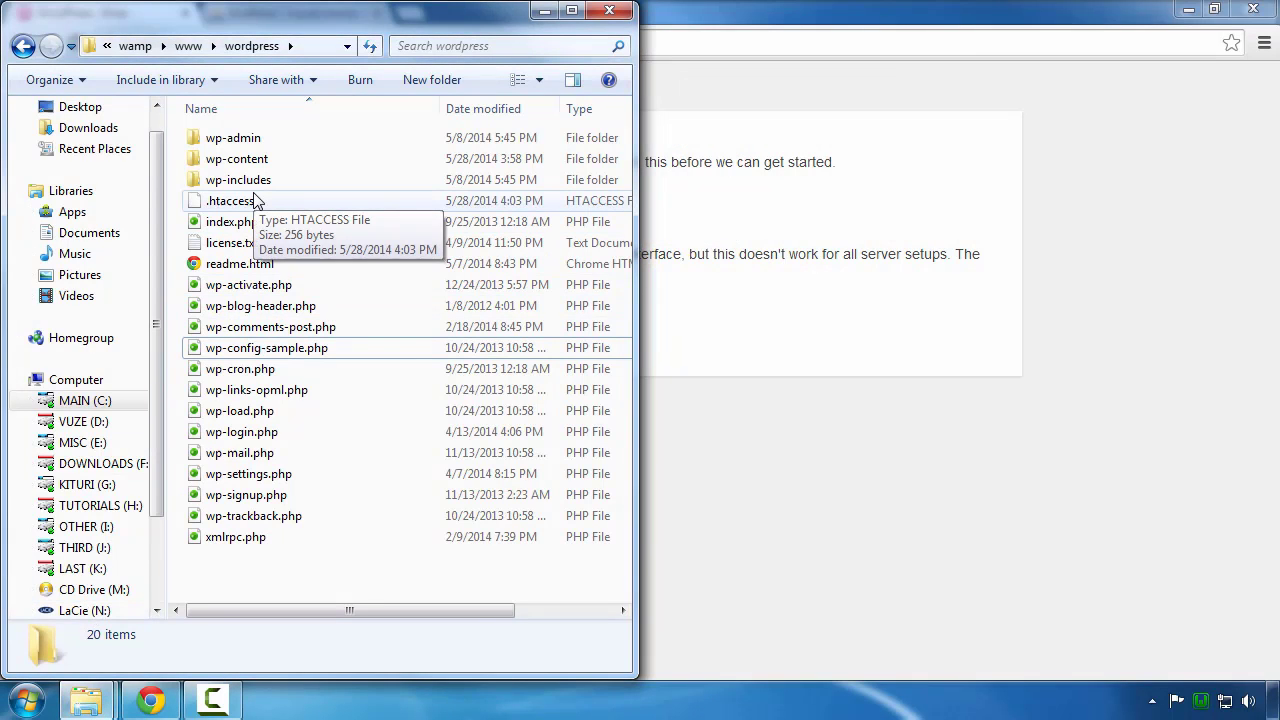
key(ctrl+a)
right_click(364, 215)
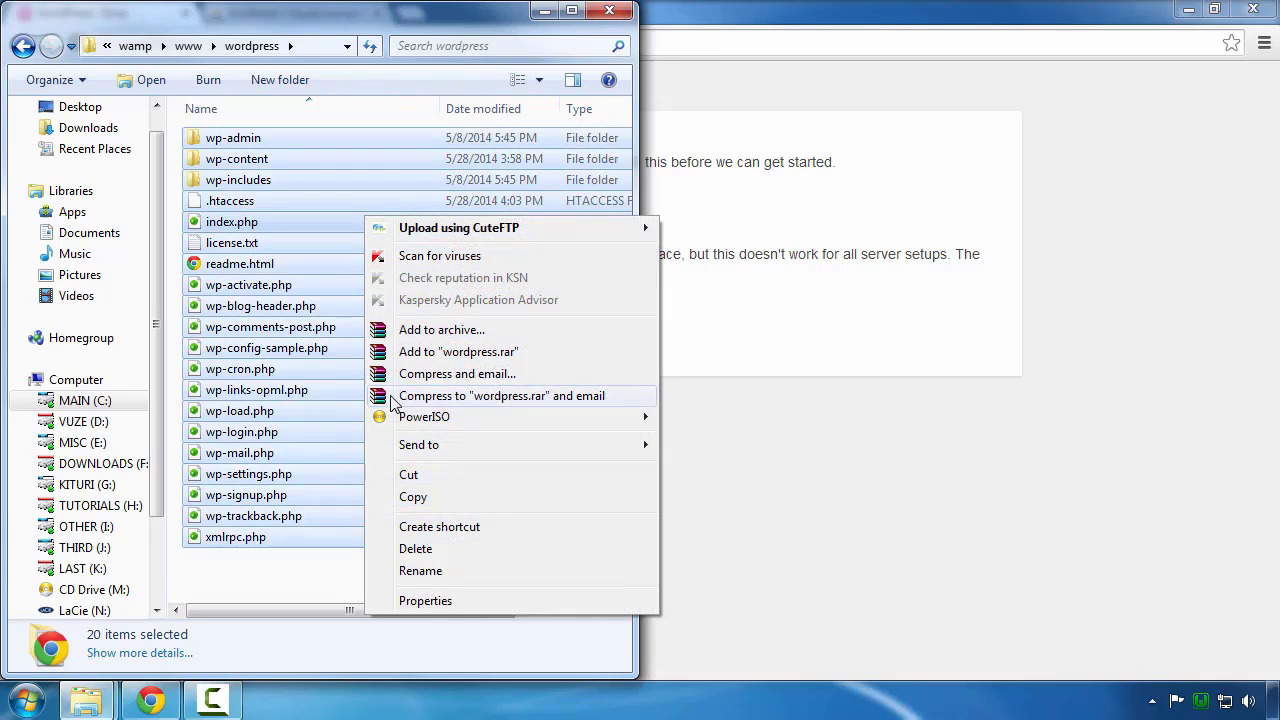
click(418, 549)
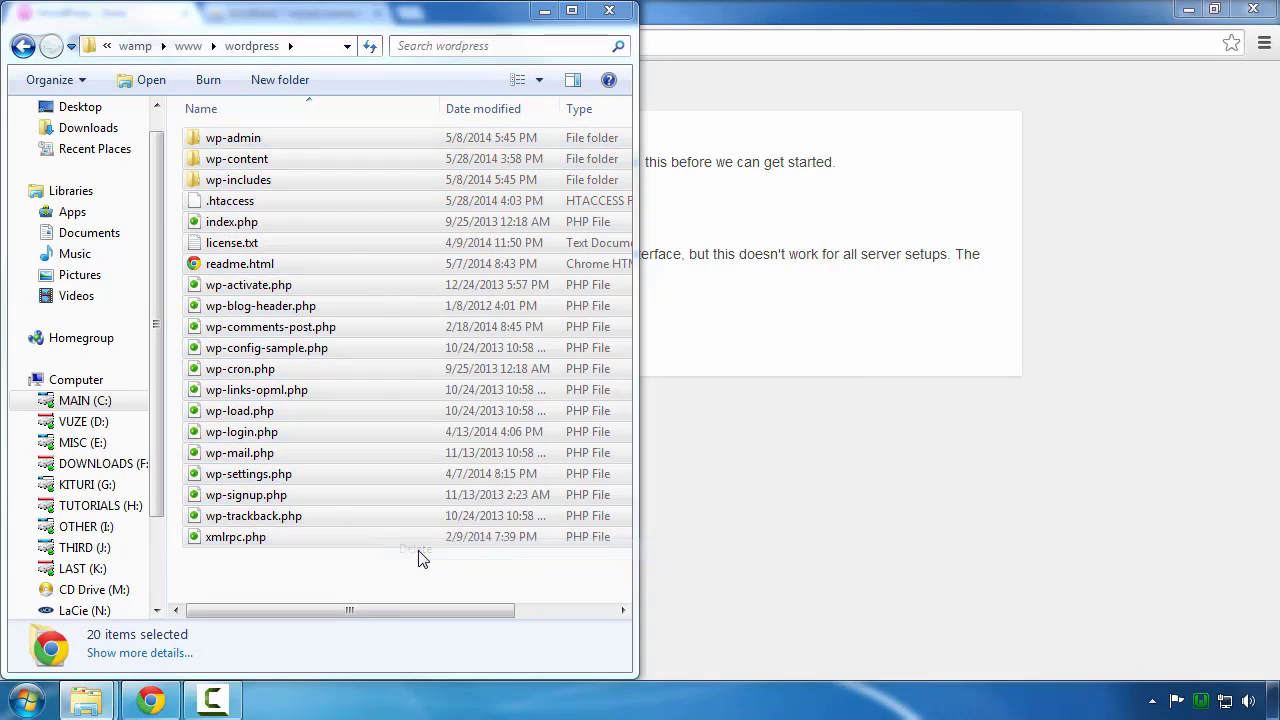
click(712, 366)
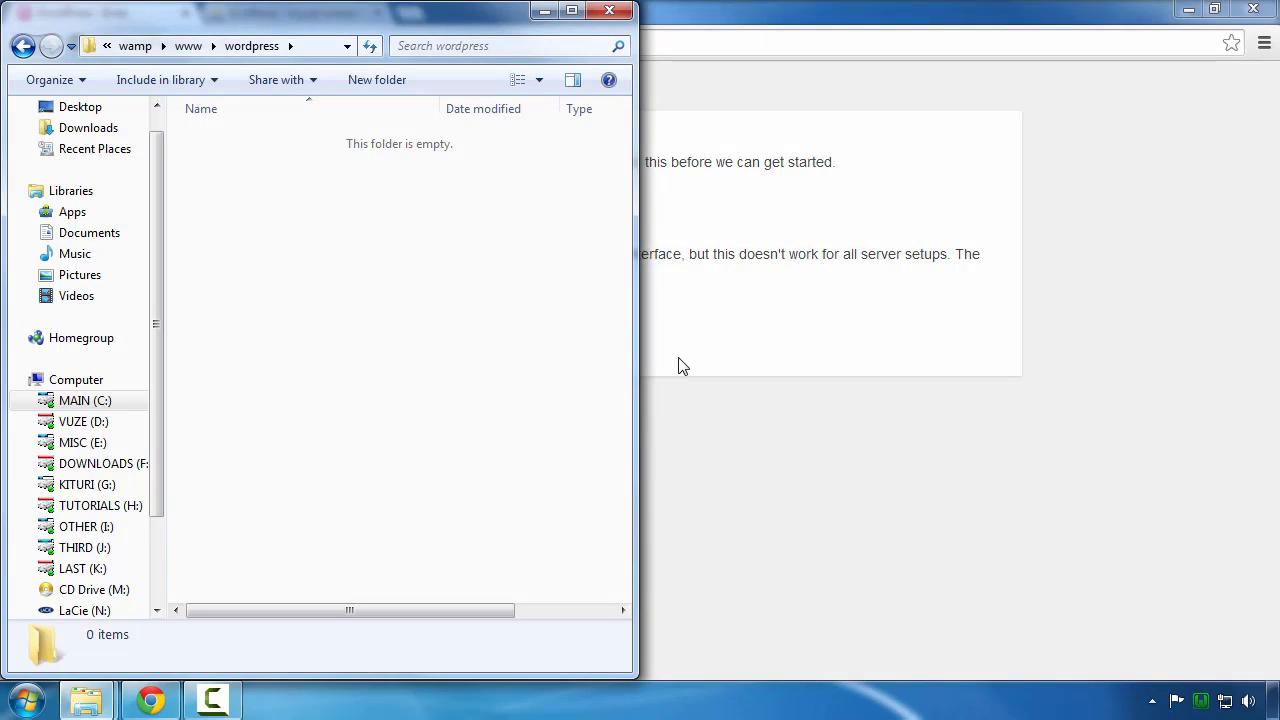
click(678, 366)
right_click(150, 190)
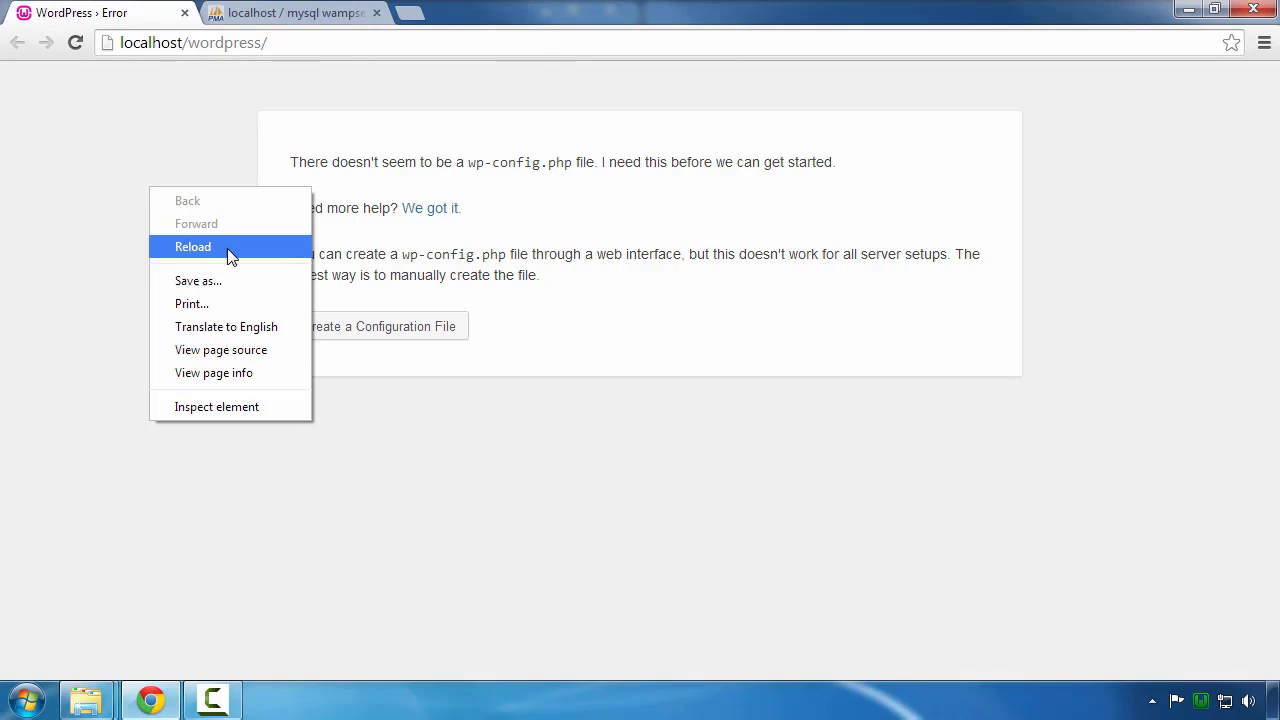
Step: Reload localhost/wordpress to show the empty Index of /wordpress, then open a new tab
click(230, 252)
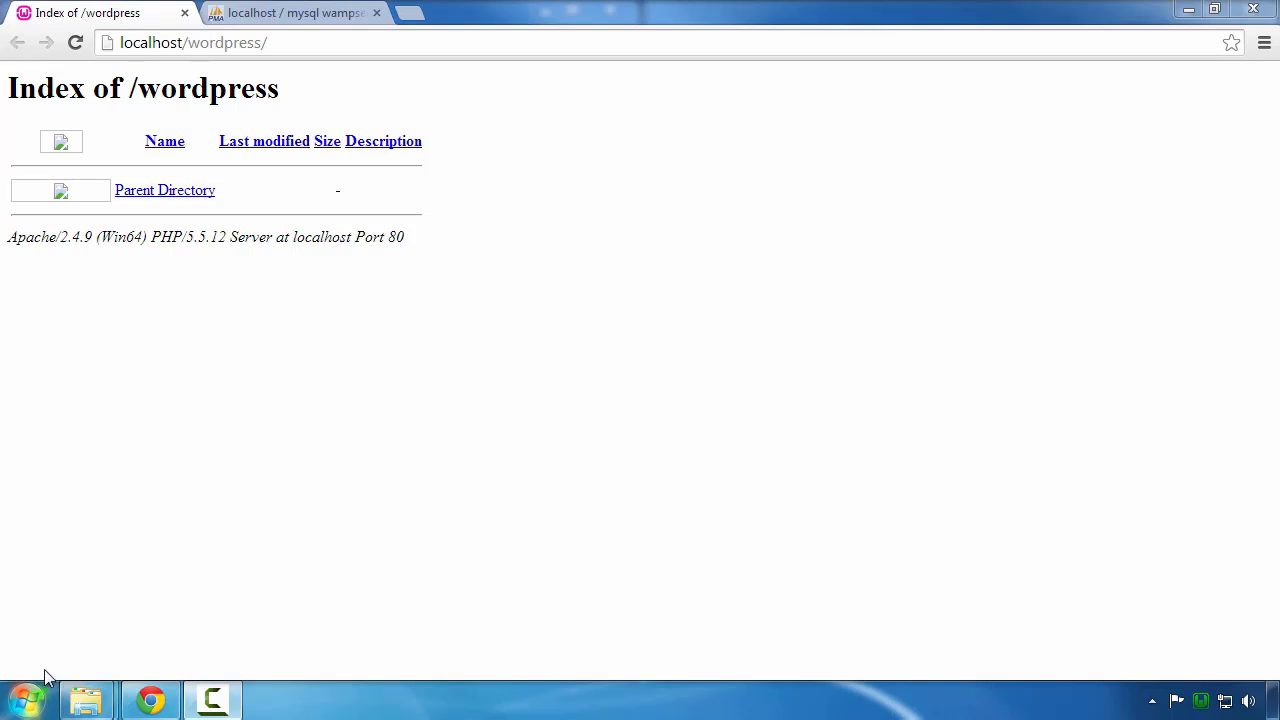
click(410, 14)
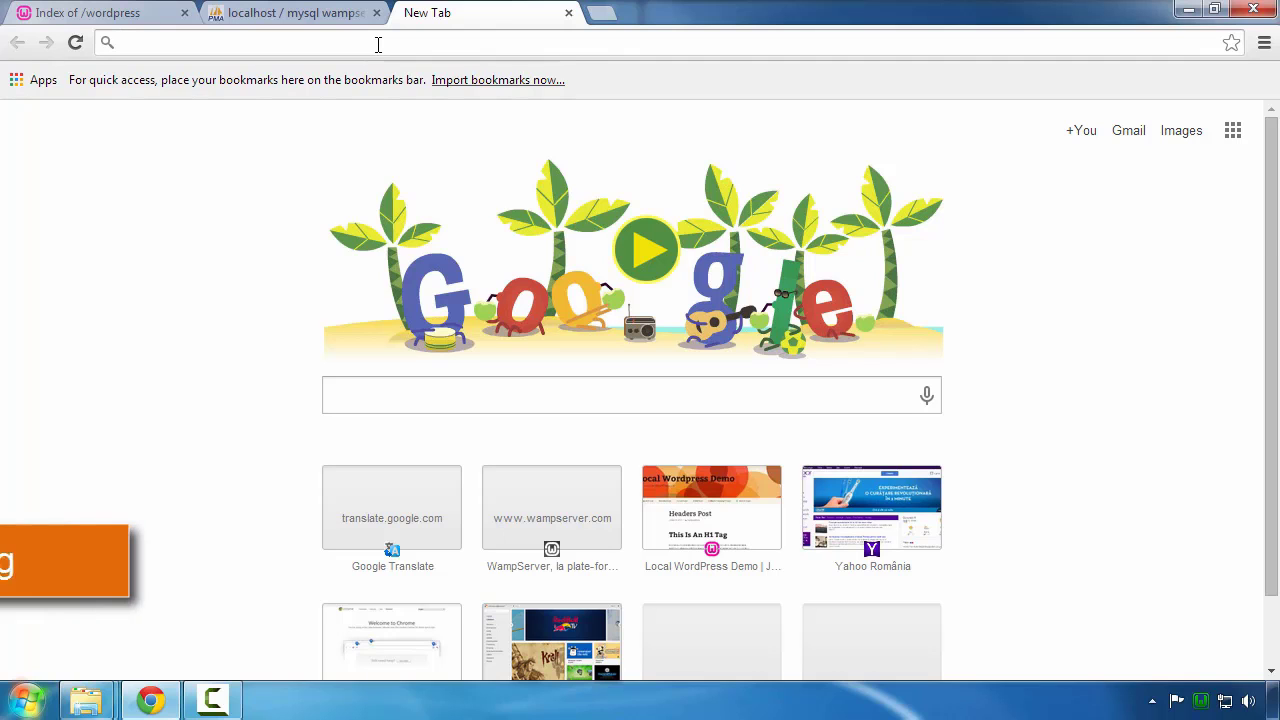
text(www.)
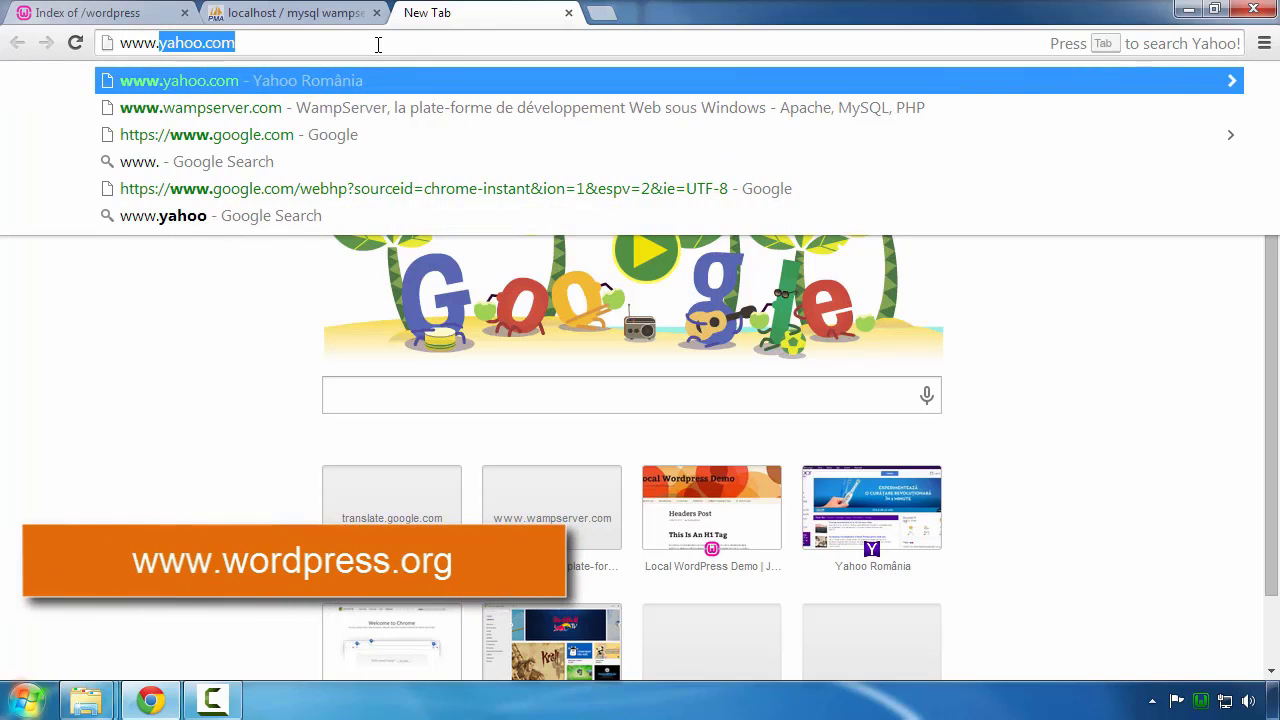
text(wordpr)
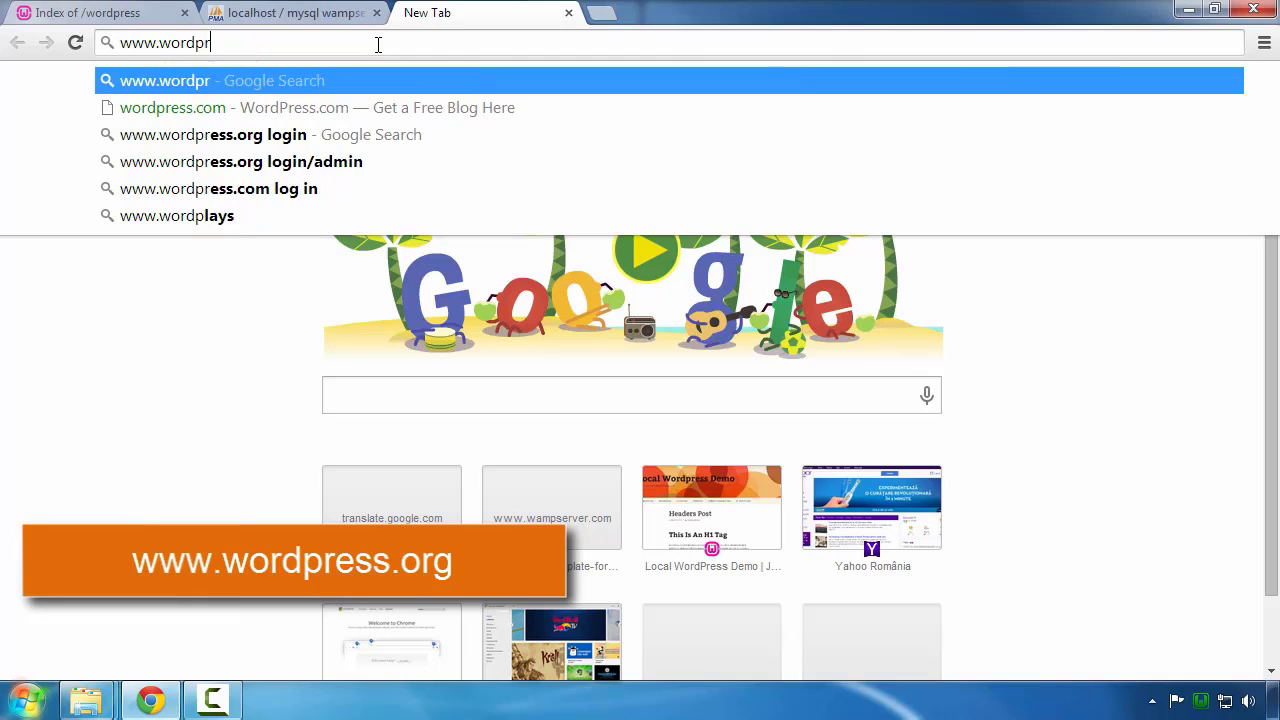
text(ess.org)
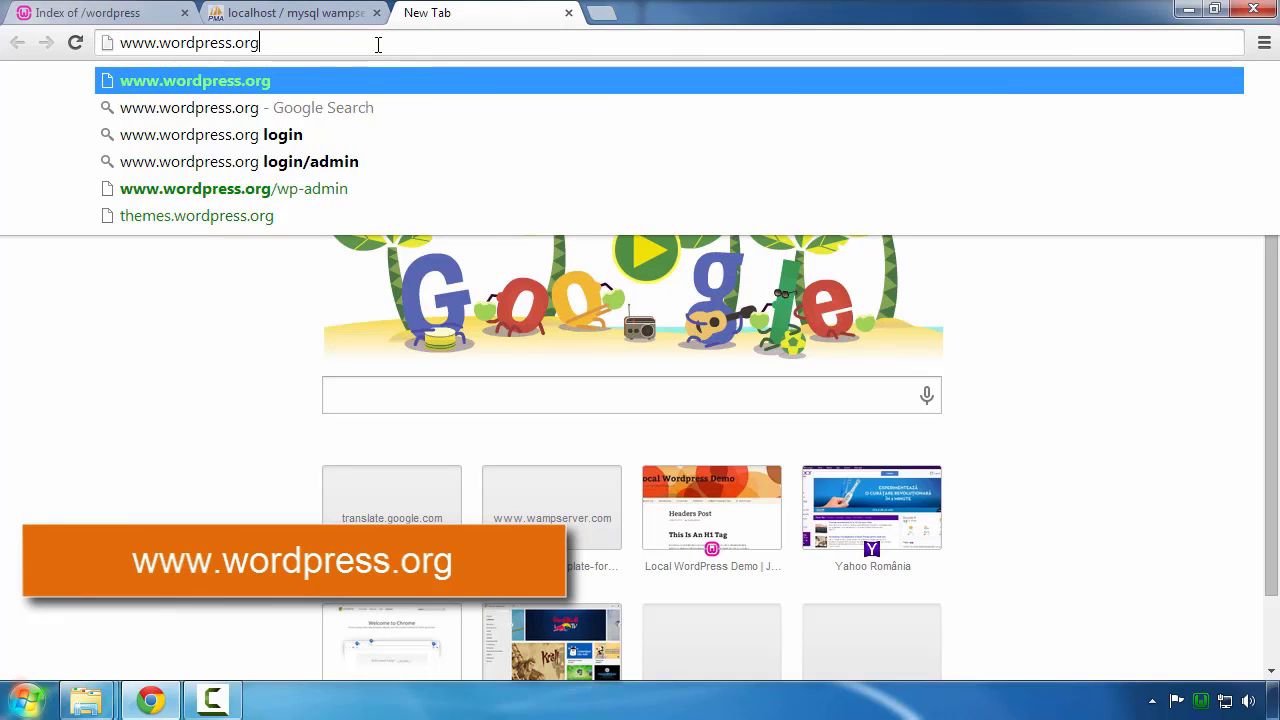
key(Return)
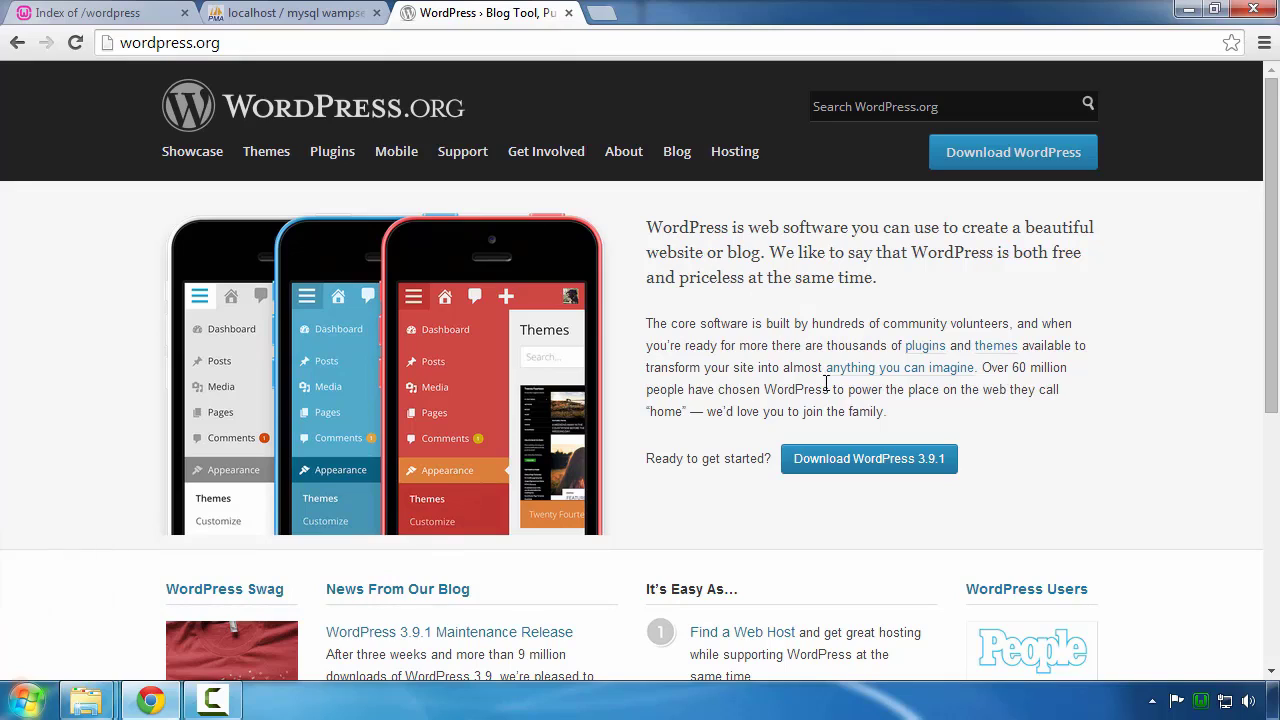
click(864, 478)
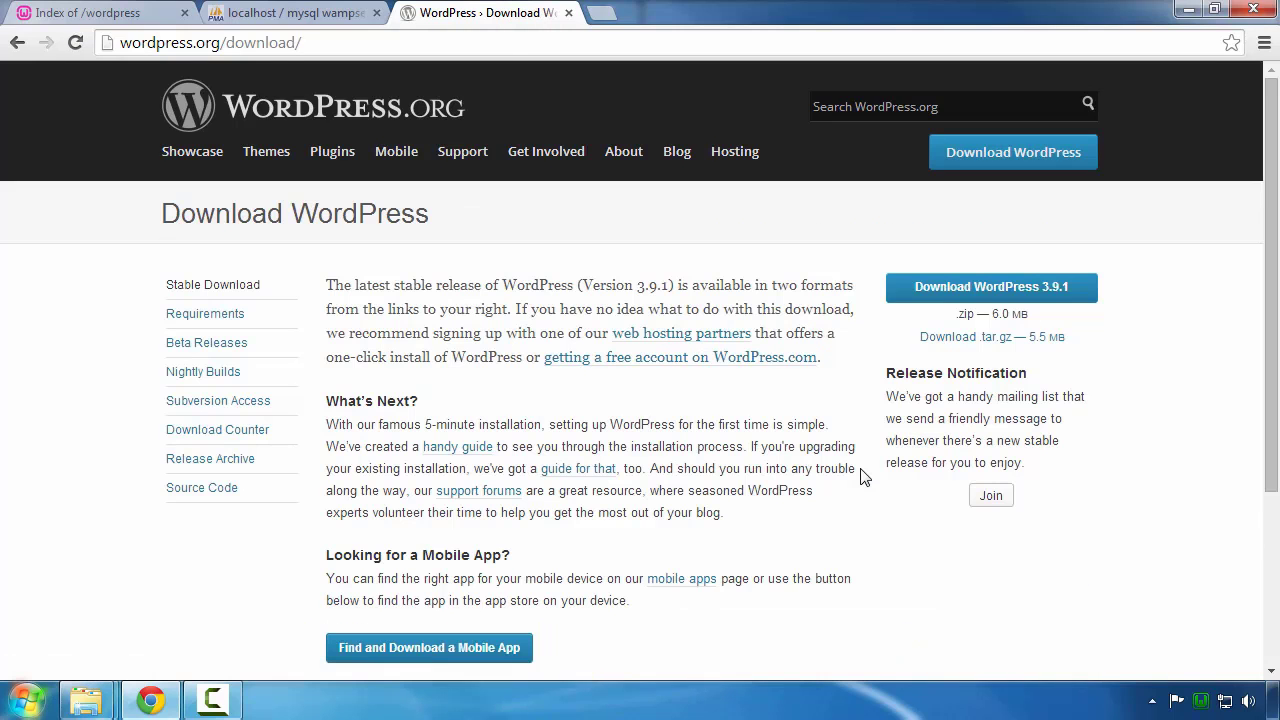
click(929, 299)
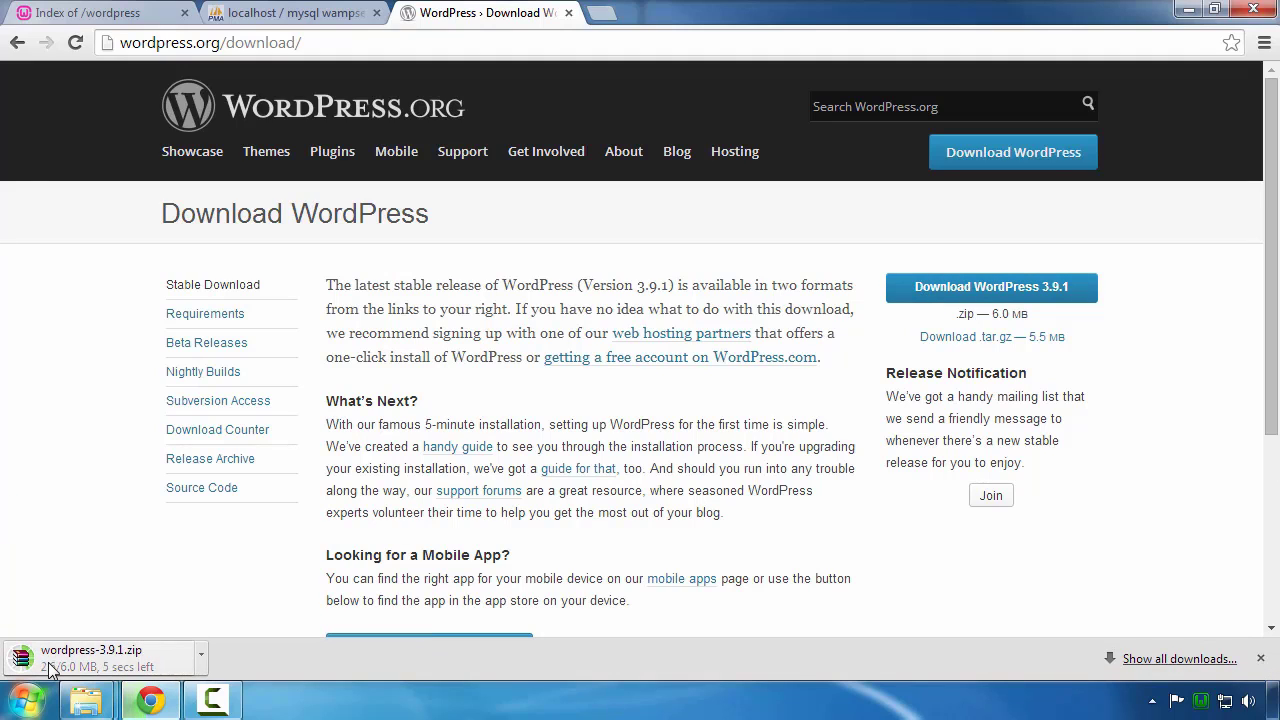
click(89, 658)
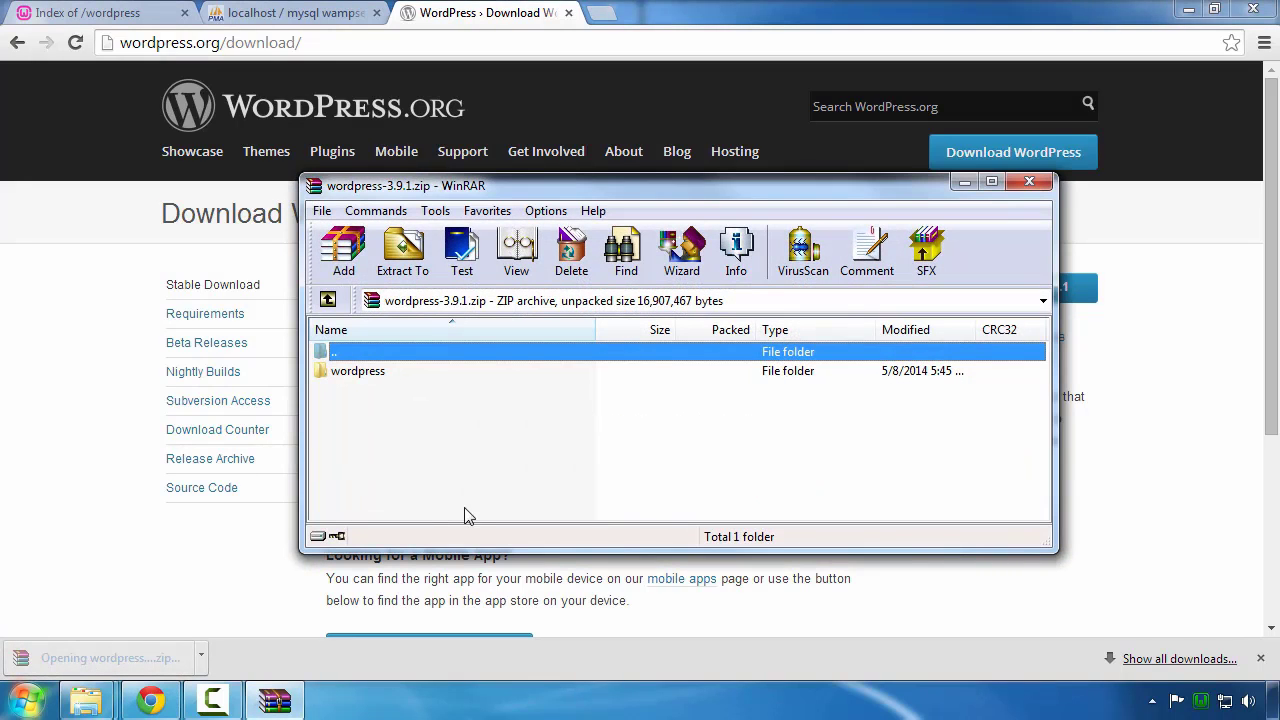
Step: Extract the 19 items in the archive's wordpress folder, including wp-admin, wp-content and wp-includes, into wamp\www\wordpress
click(364, 372)
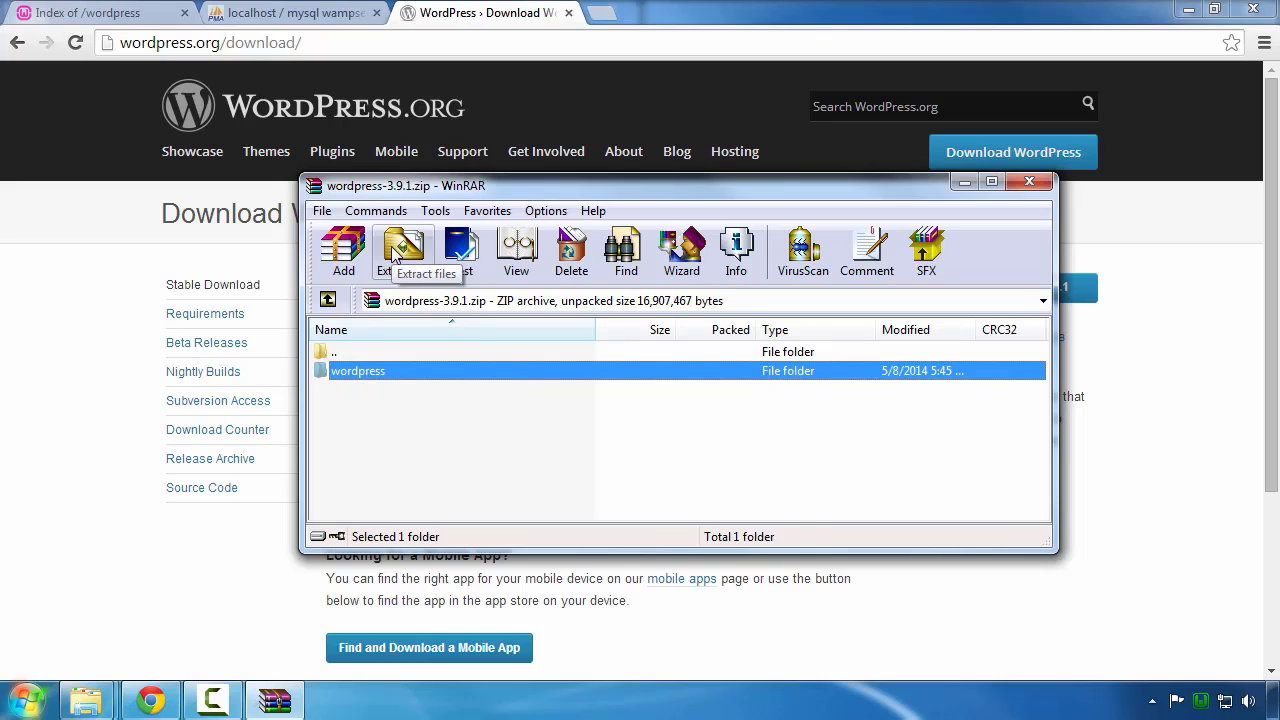
click(86, 700)
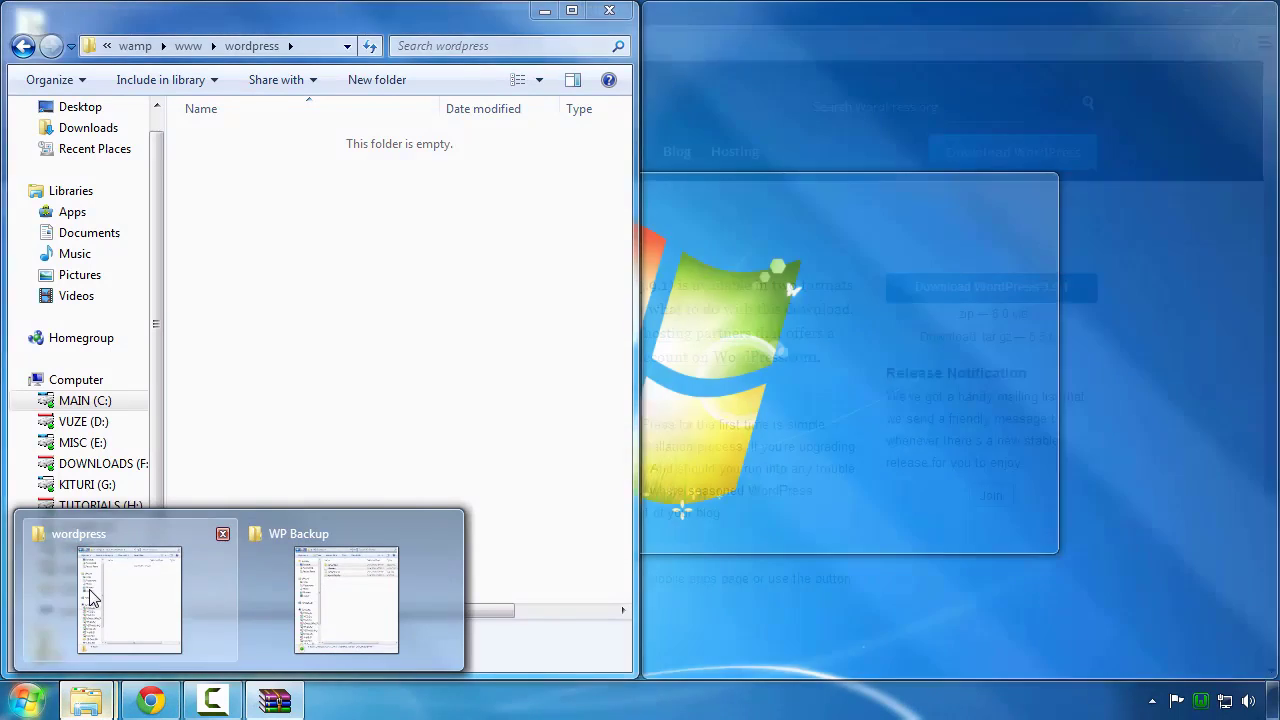
click(90, 603)
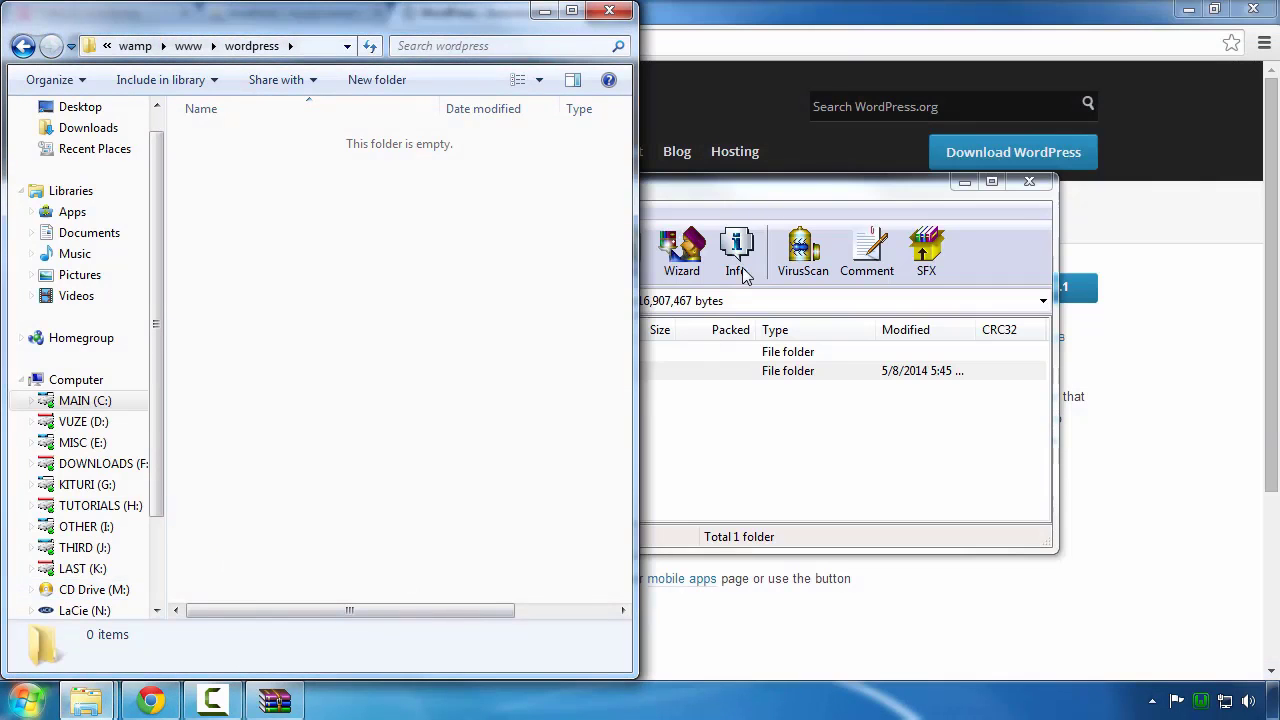
drag(702, 188, 1057, 161)
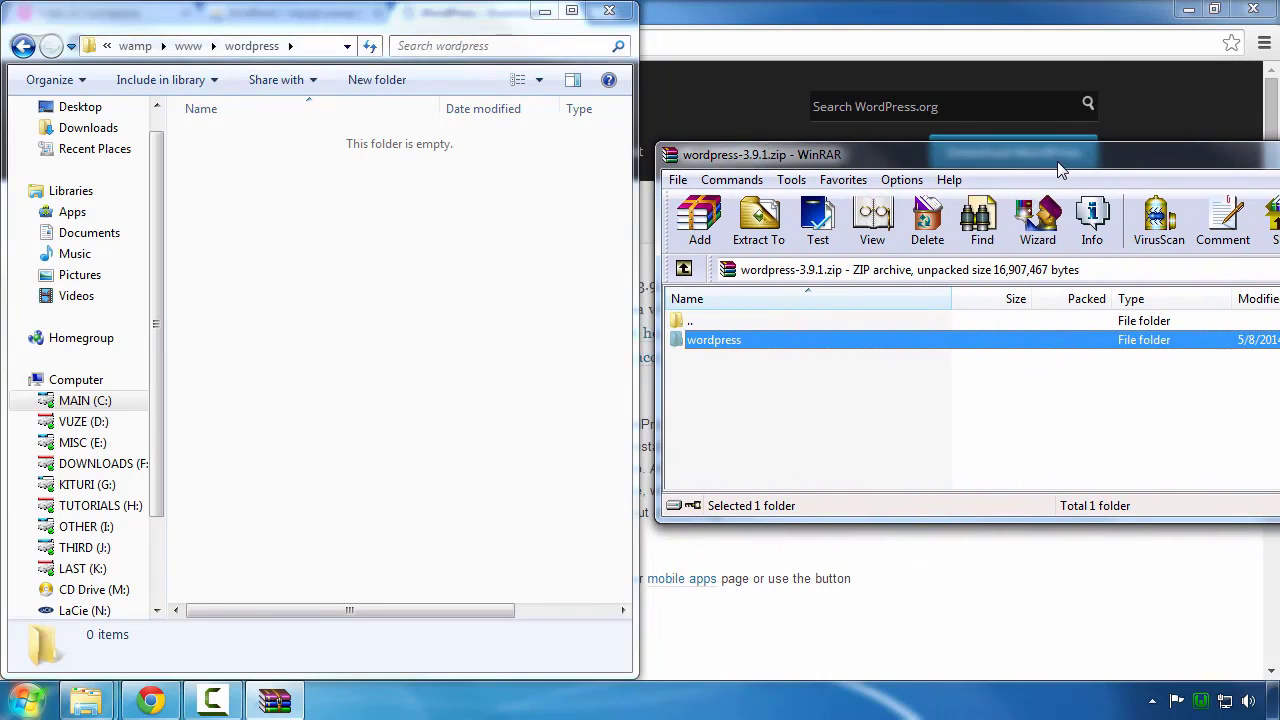
double_click(723, 339)
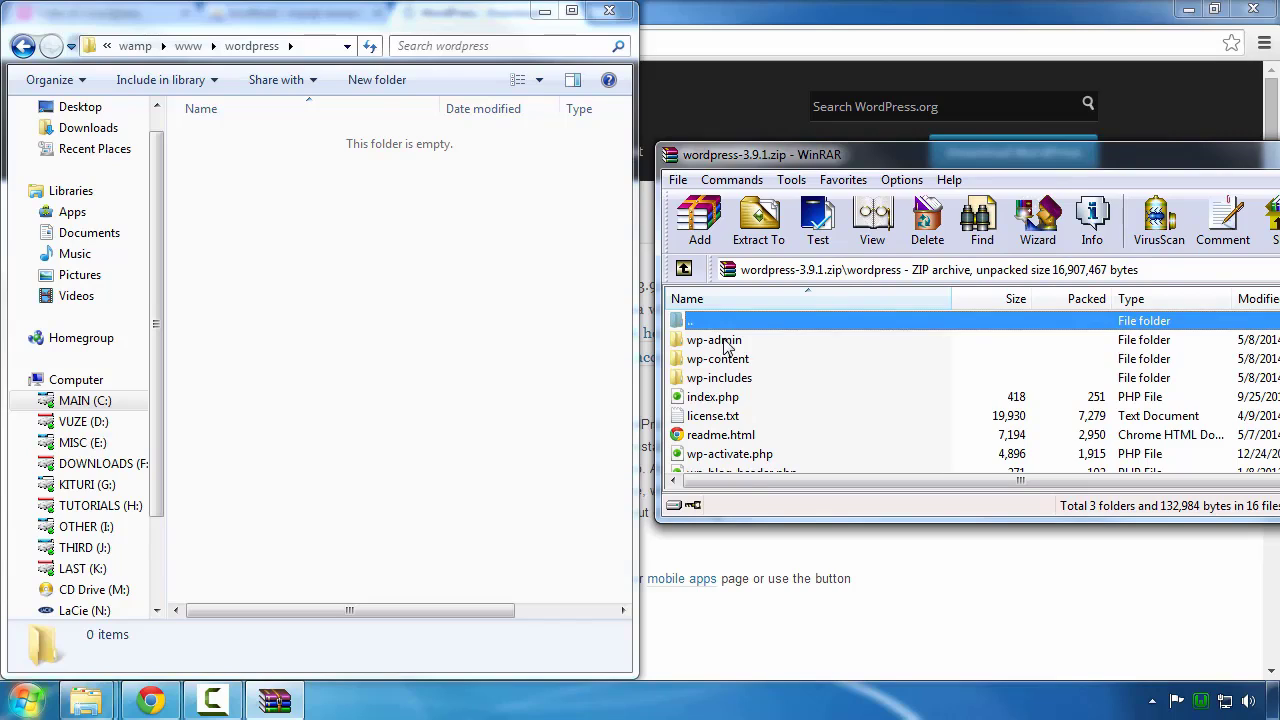
key(ctrl+a)
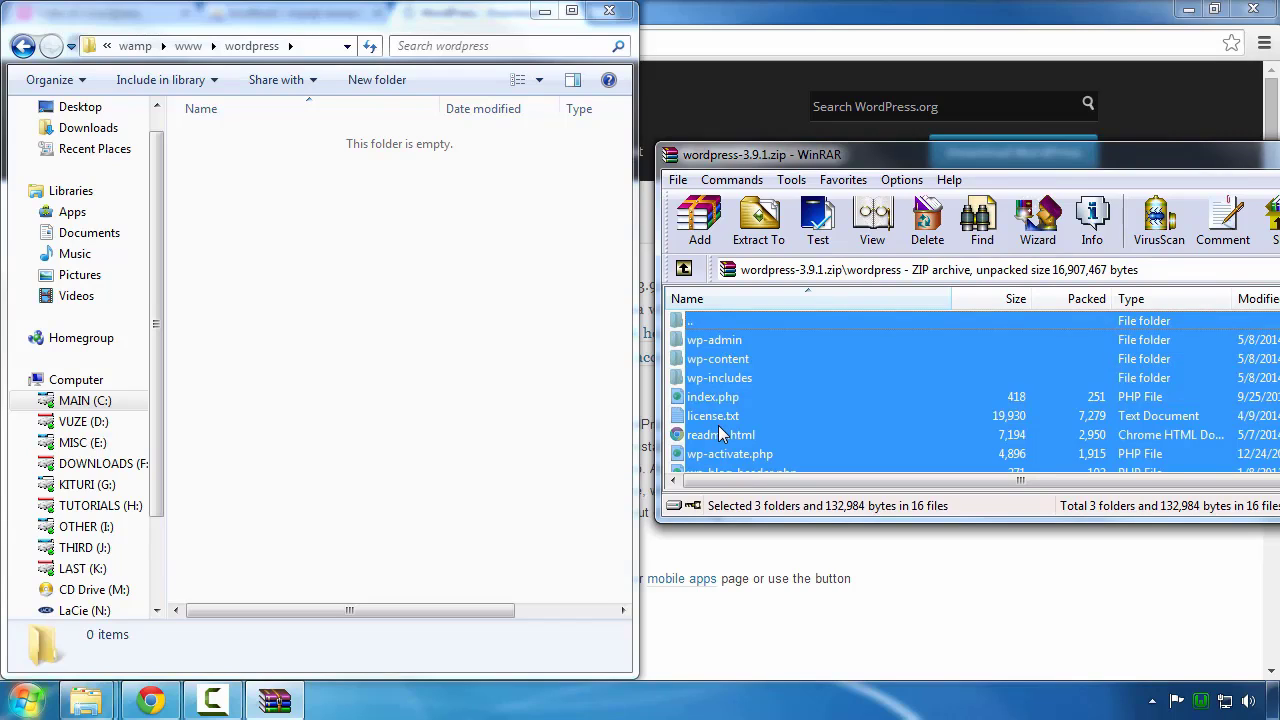
scroll(719, 425, down, 2)
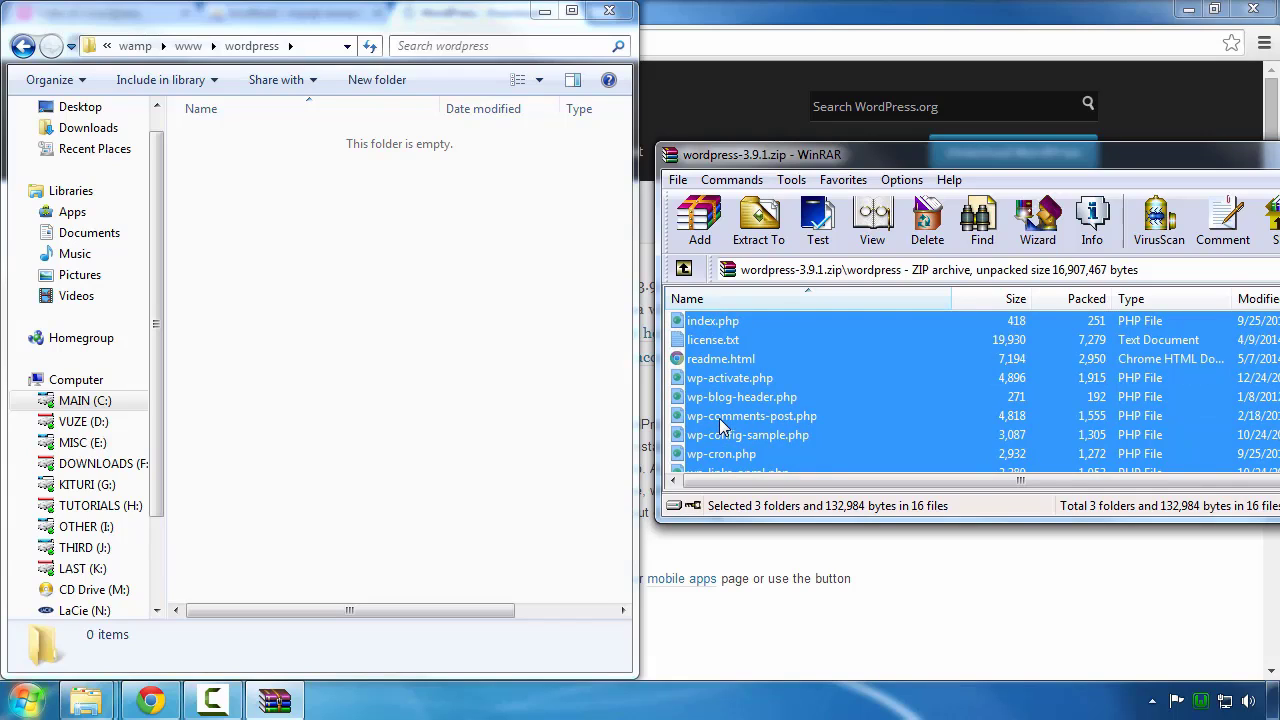
drag(719, 425, 221, 163)
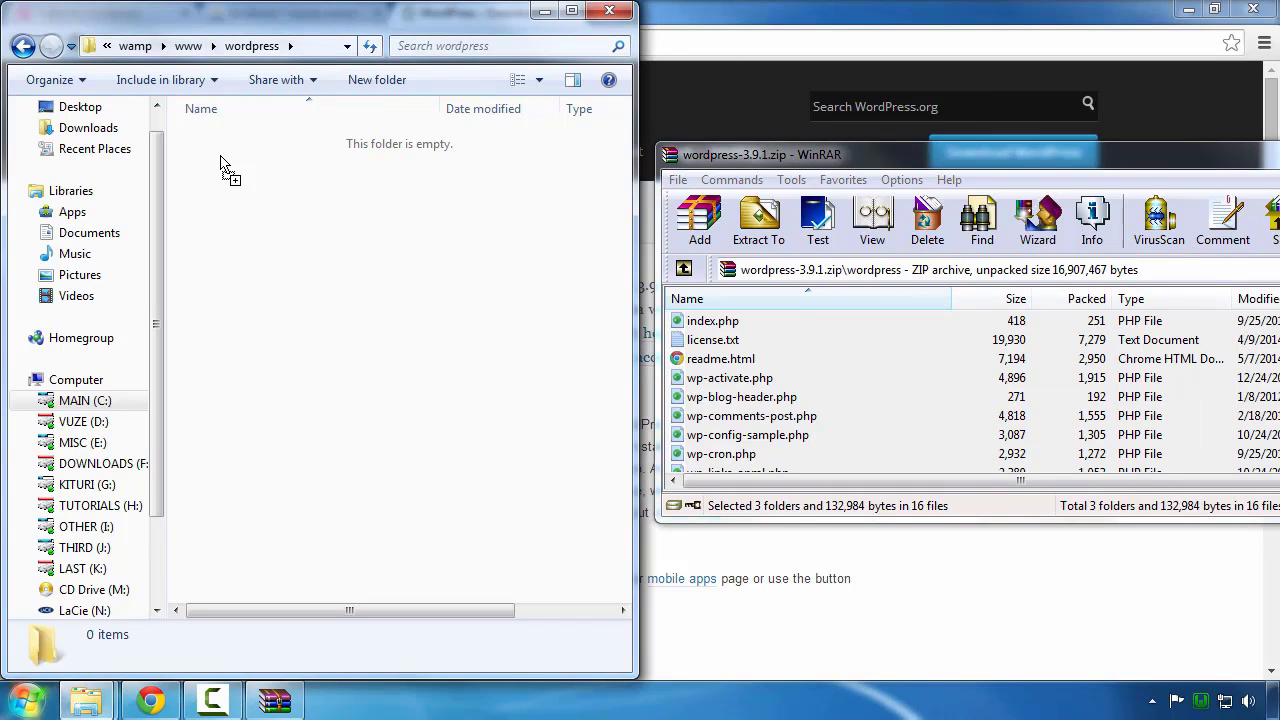
drag(222, 165, 222, 165)
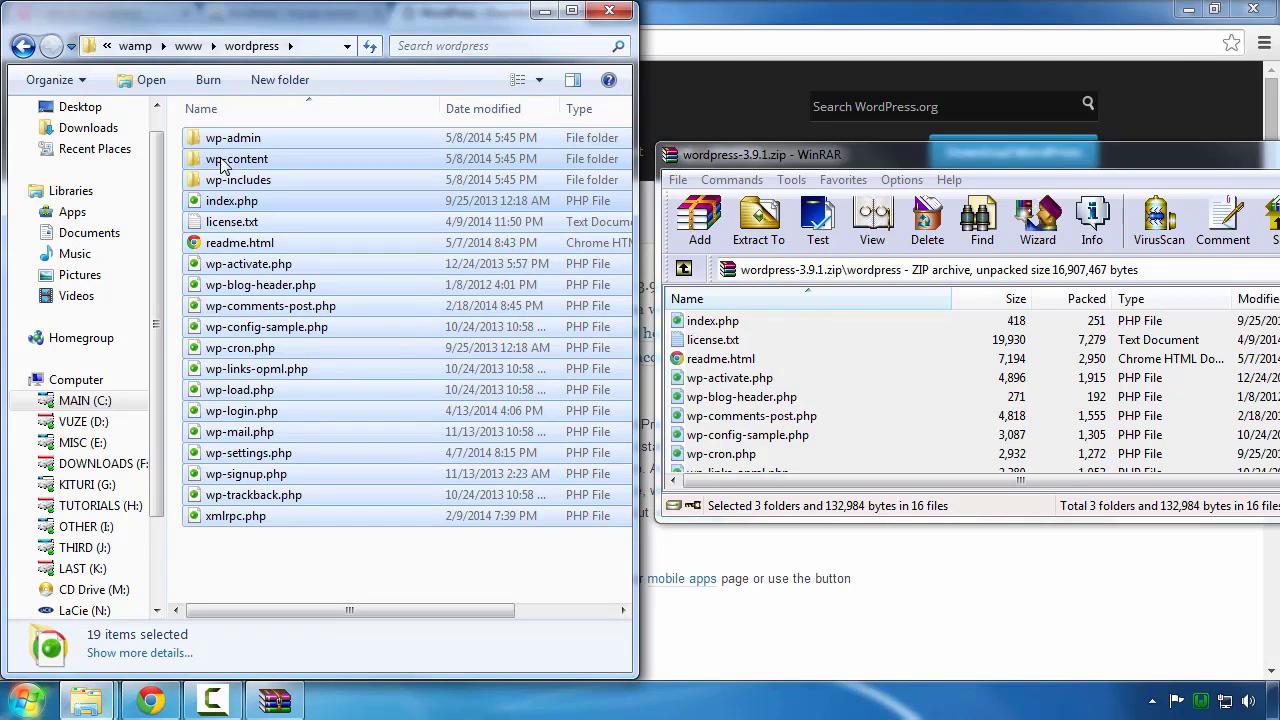
click(268, 563)
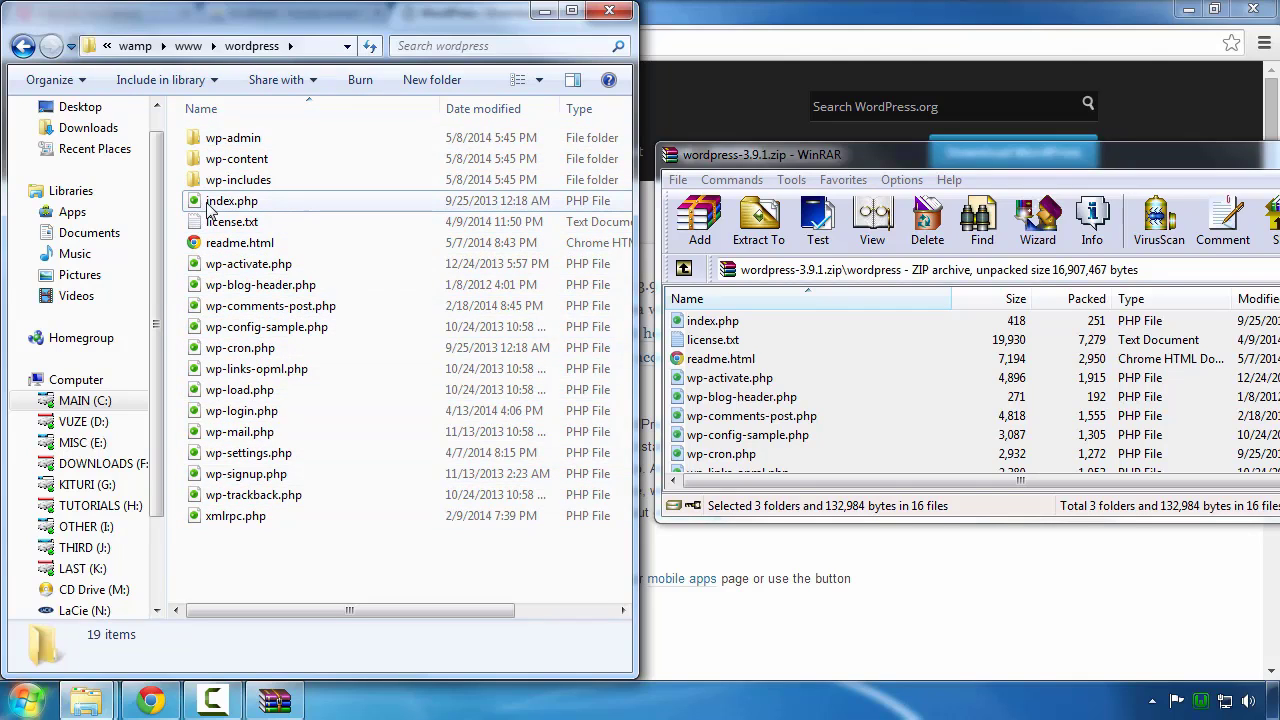
Step: Reload localhost/wordpress/ in Chrome so it shows the missing wp-config.php setup message
click(690, 40)
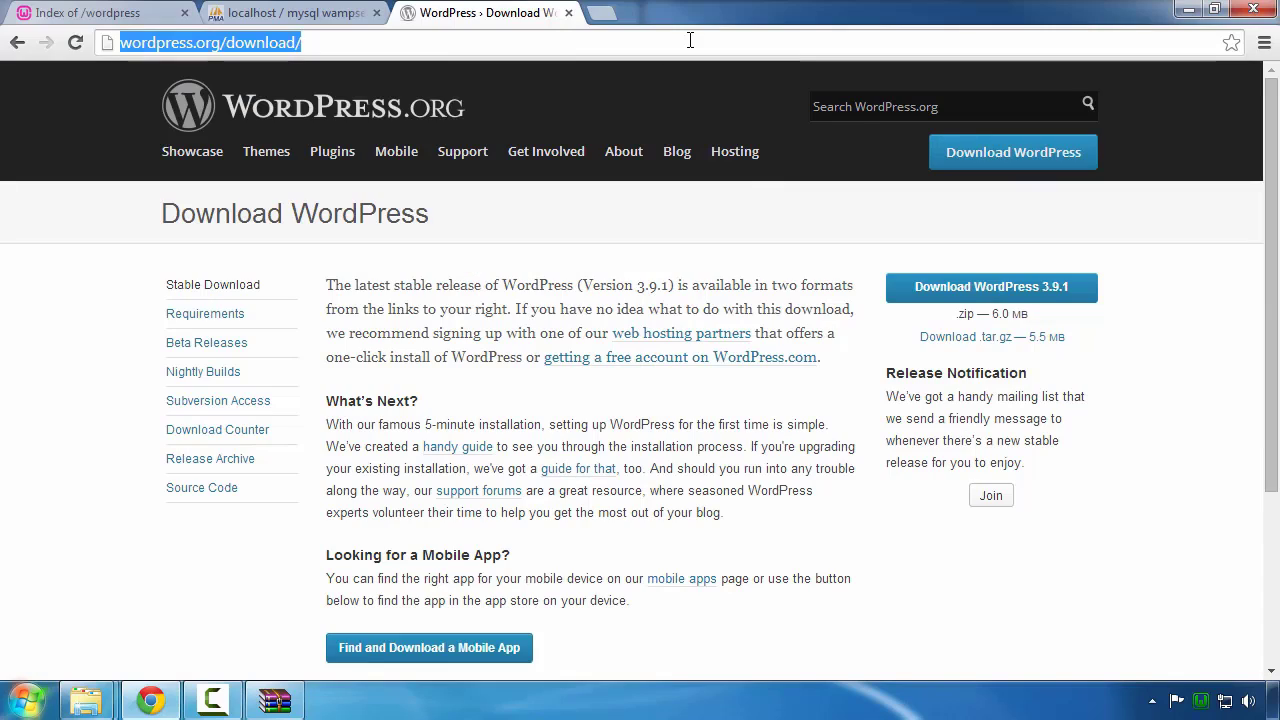
click(72, 16)
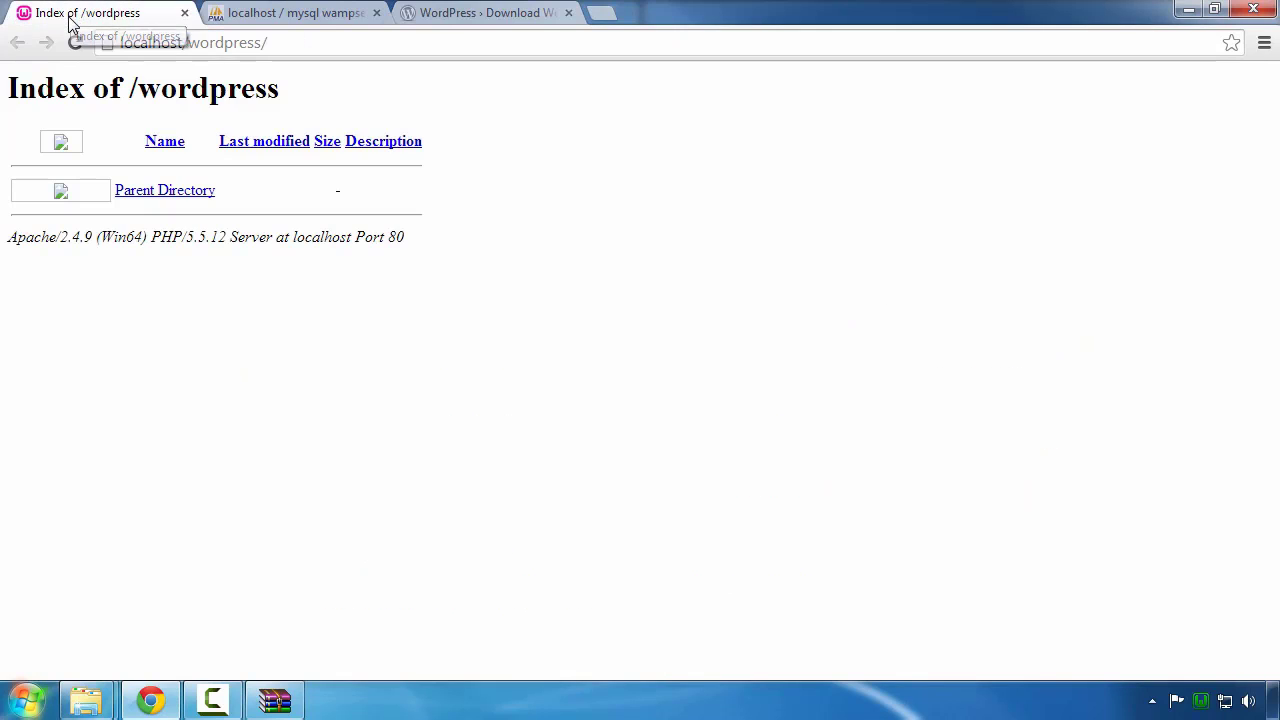
click(288, 46)
click(694, 116)
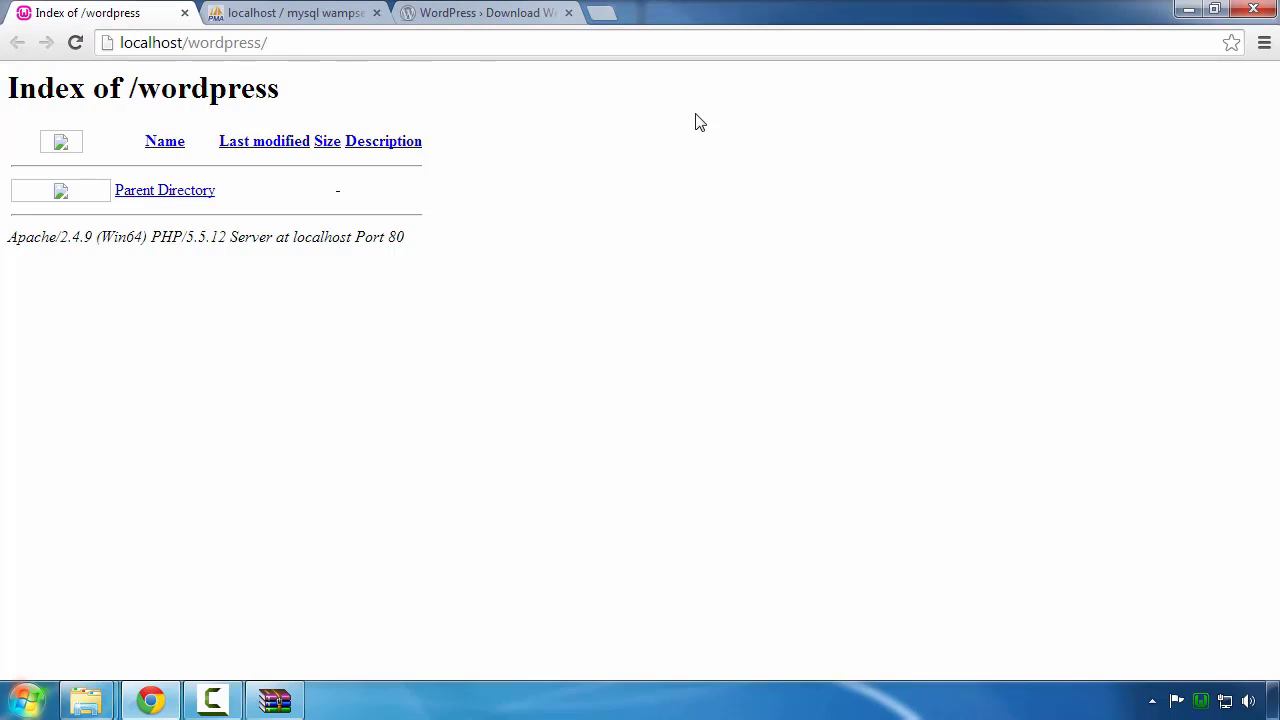
right_click(694, 114)
click(725, 176)
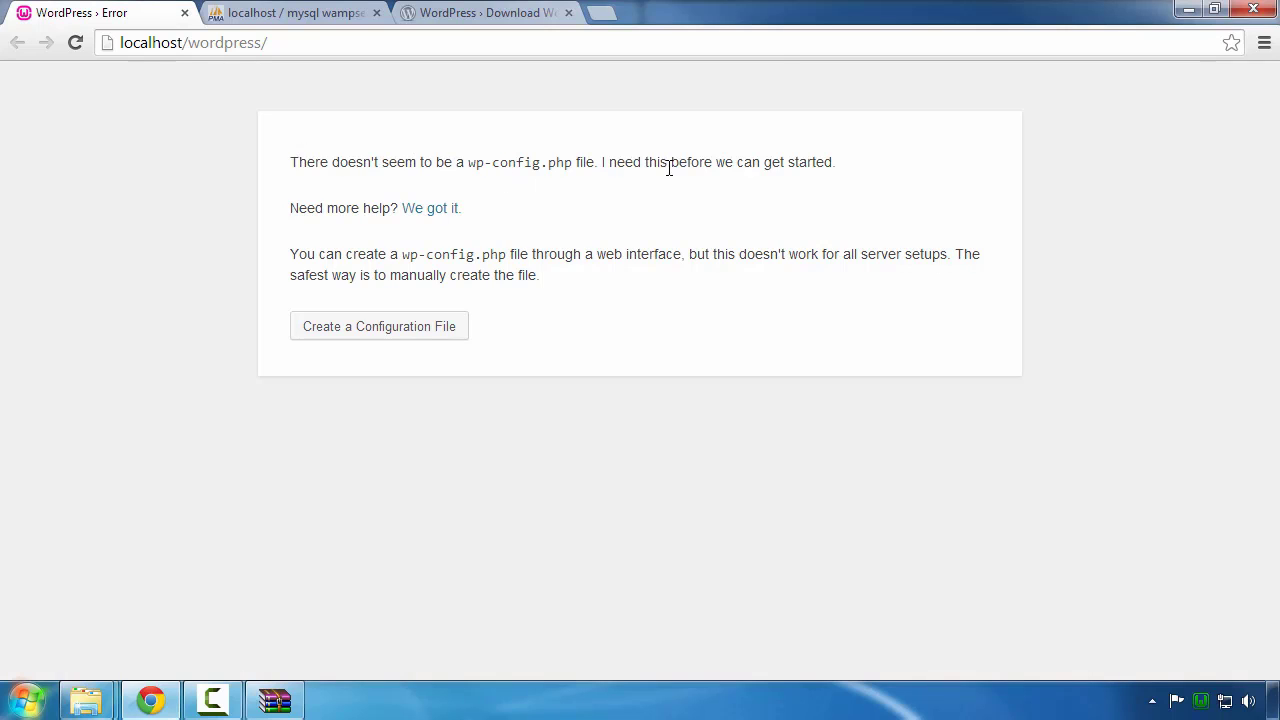
Step: Bring the wordpress and WP Backup folder windows back into view
mouse_move(103, 706)
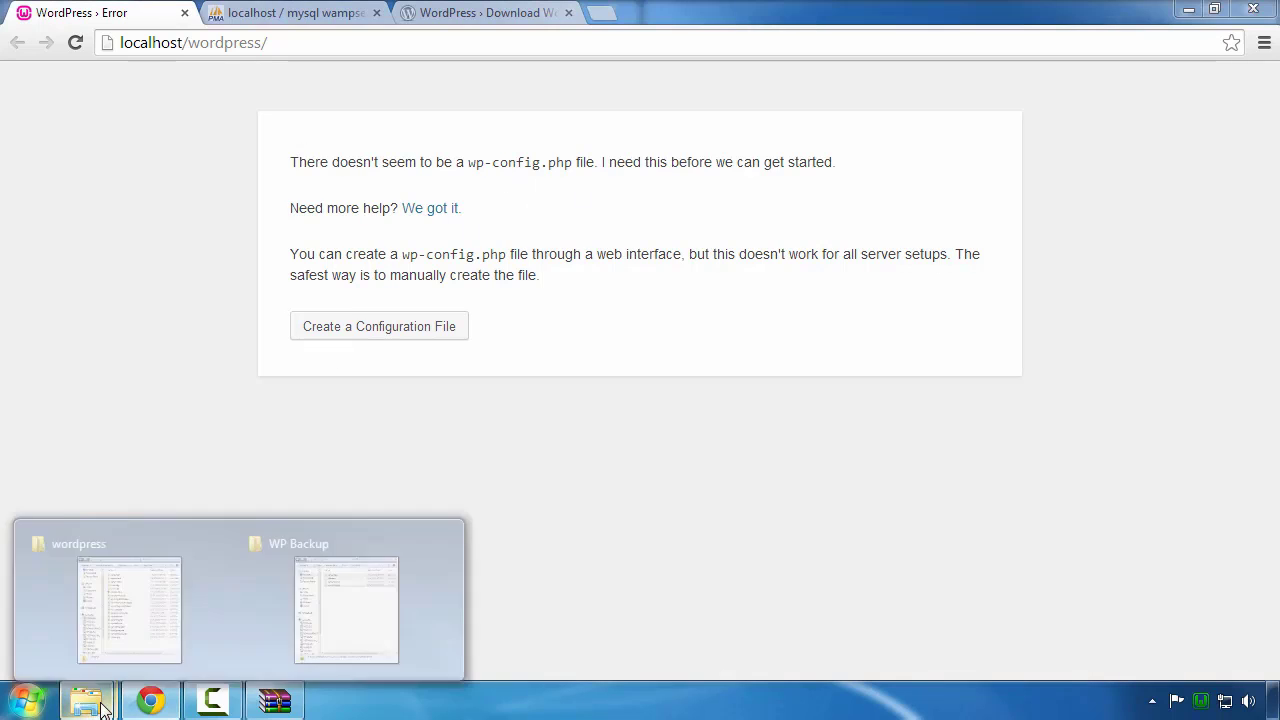
click(117, 650)
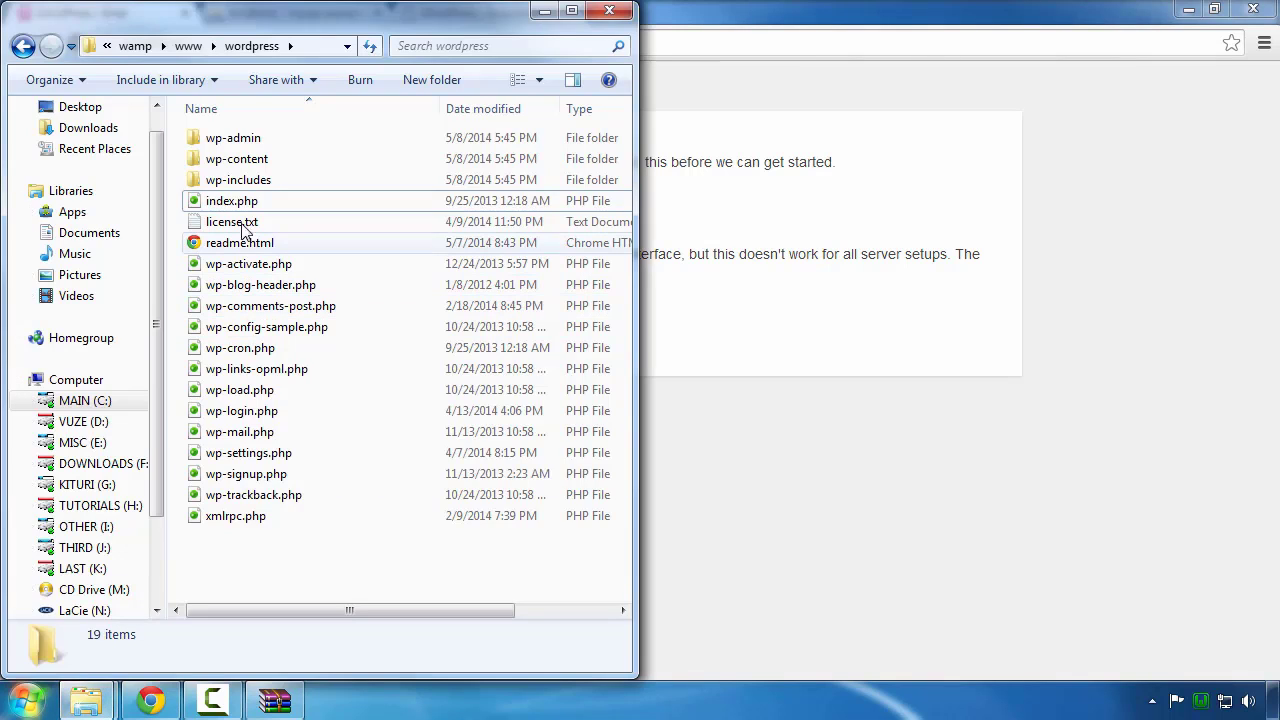
mouse_move(88, 702)
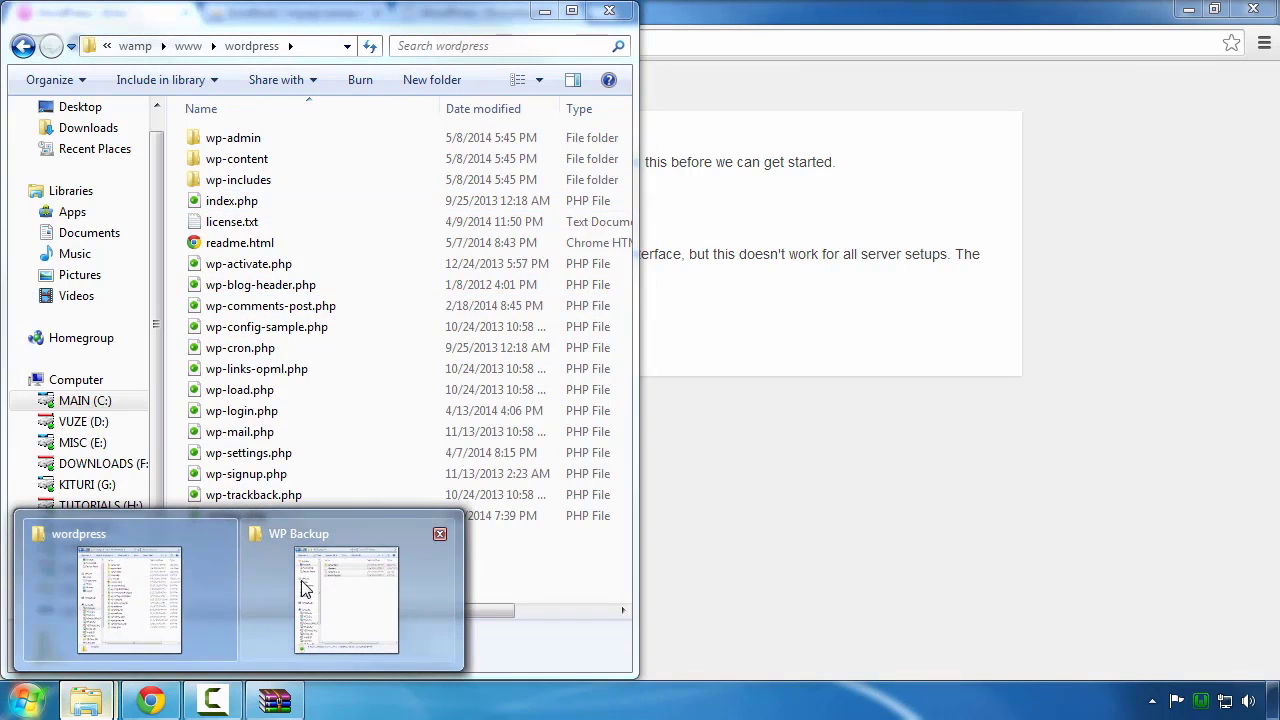
click(305, 588)
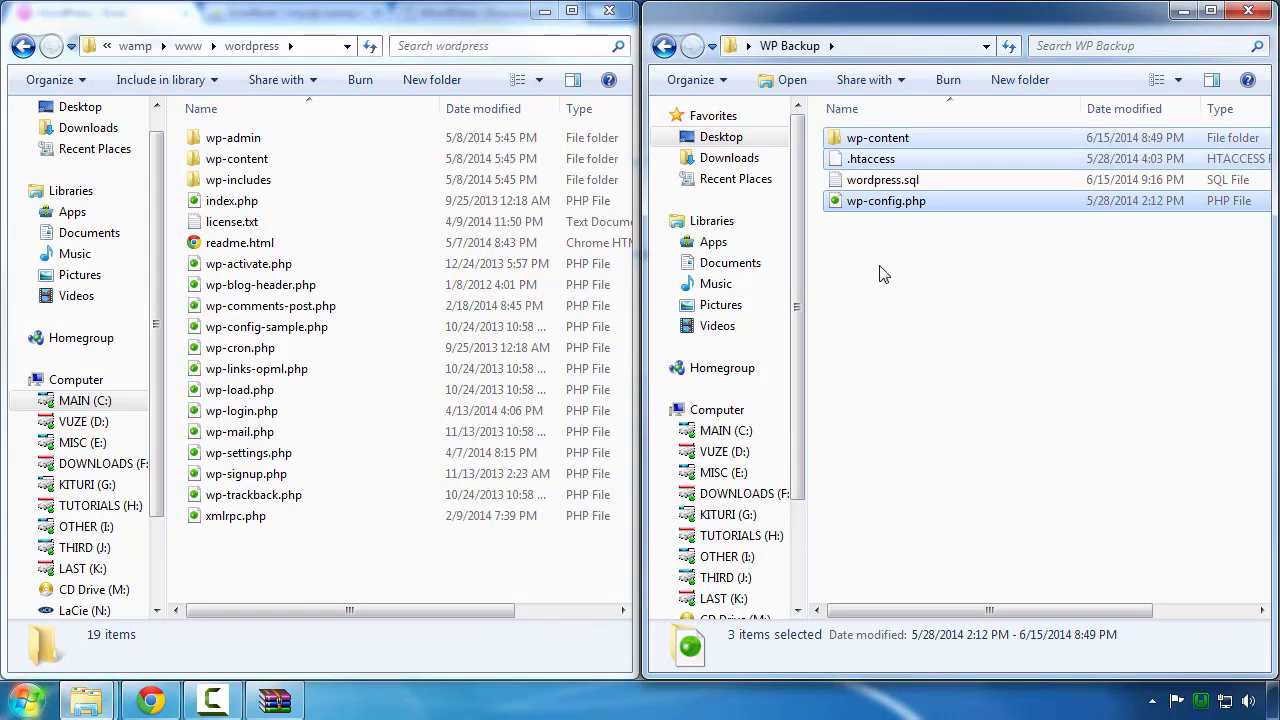
Step: Copy all four WP Backup items, including .htaccess, wordpress.sql and wp-config.php, into the wordpress folder
click(870, 50)
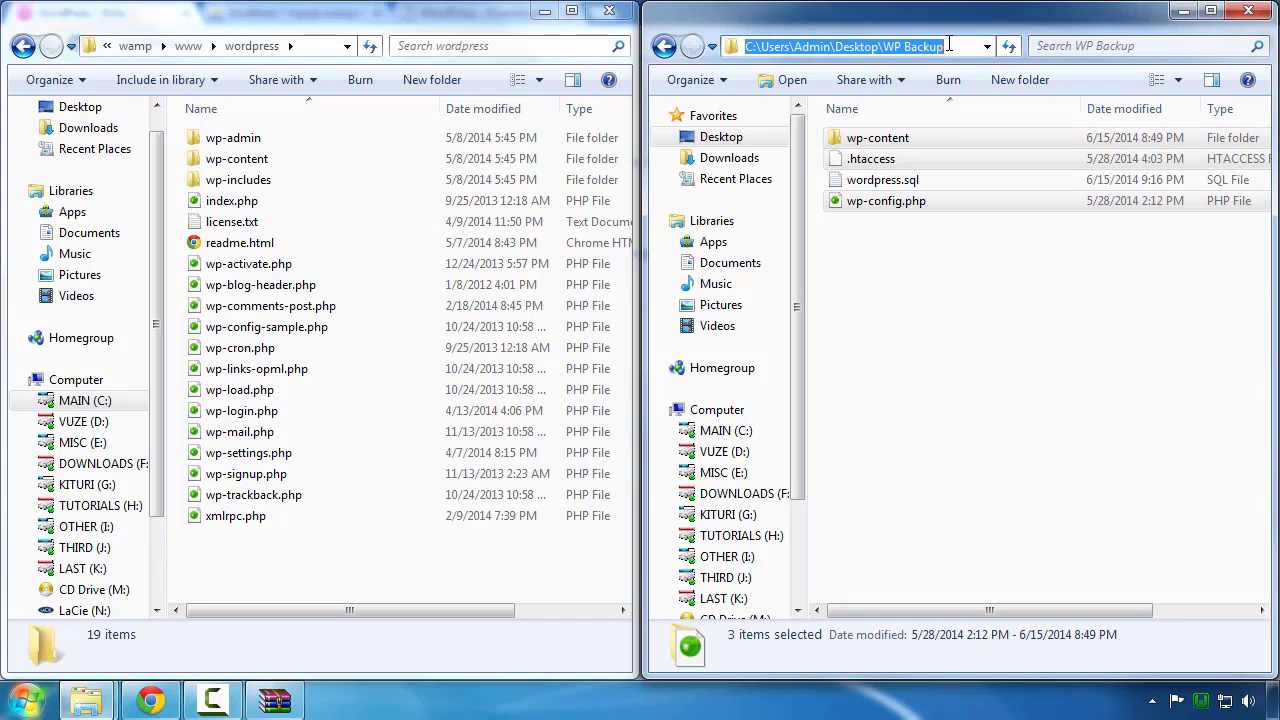
click(916, 316)
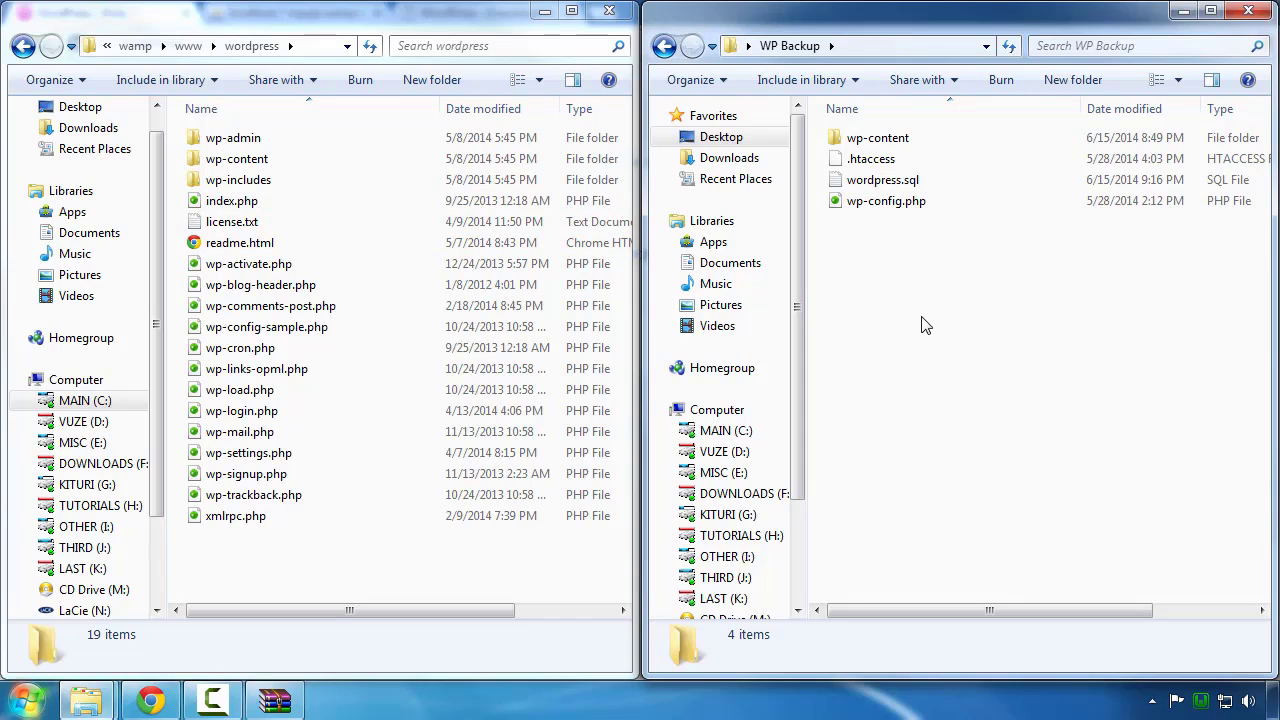
key(ctrl+a)
right_click(866, 185)
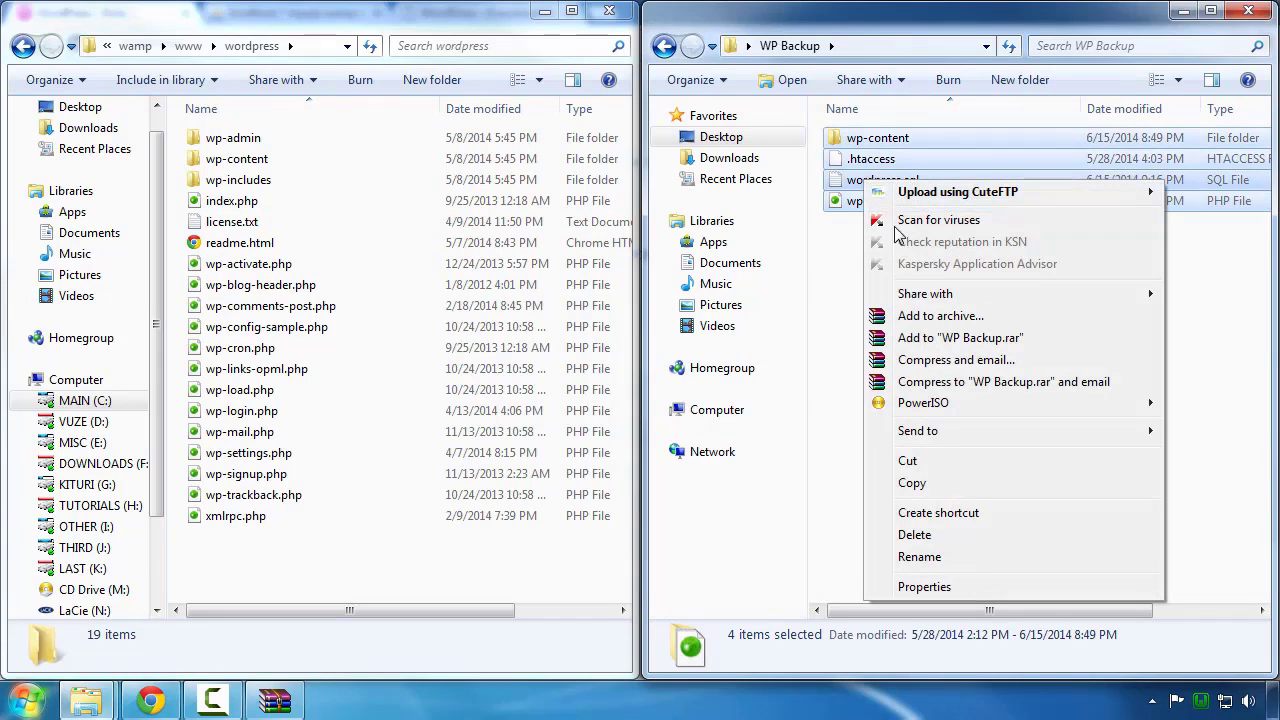
click(912, 484)
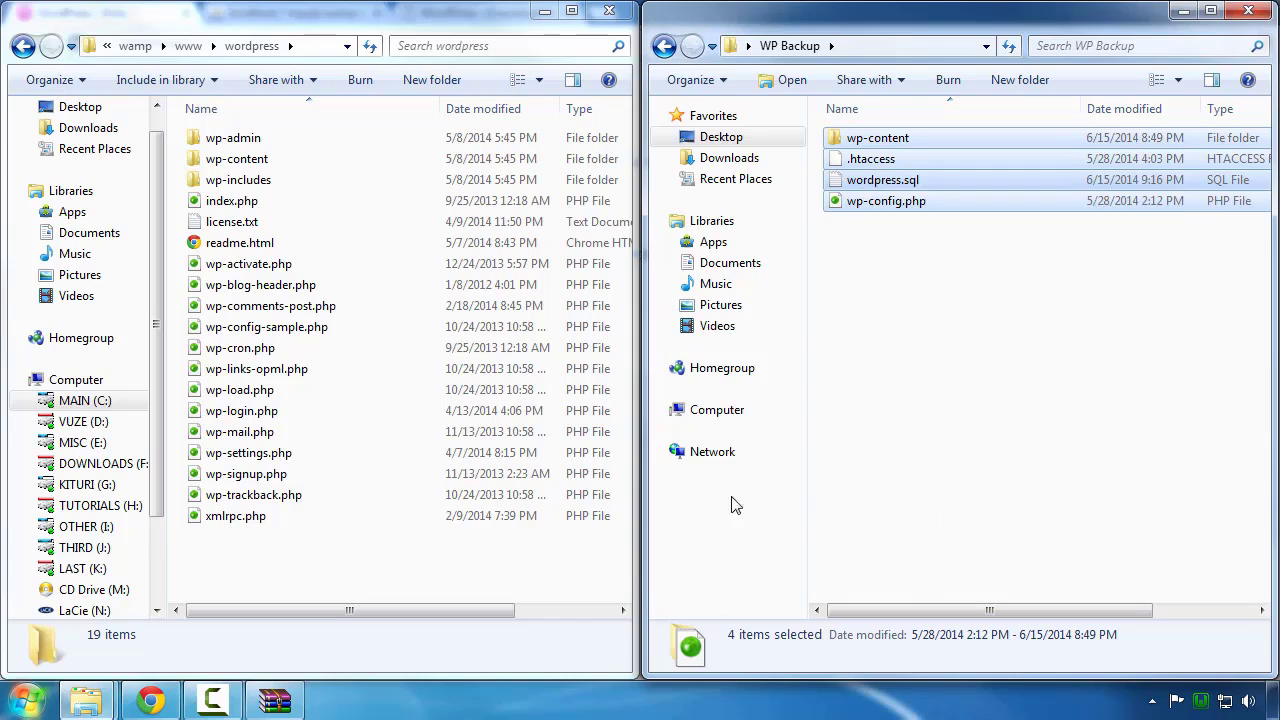
click(362, 579)
right_click(362, 579)
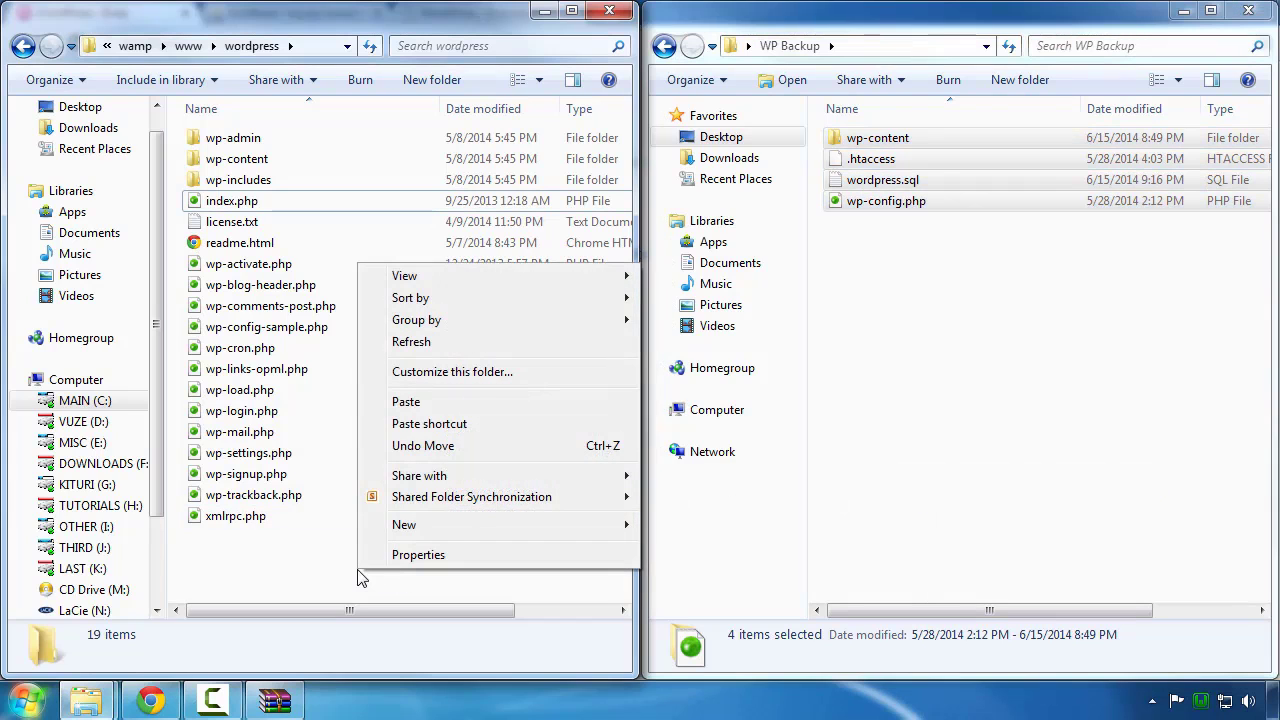
click(407, 401)
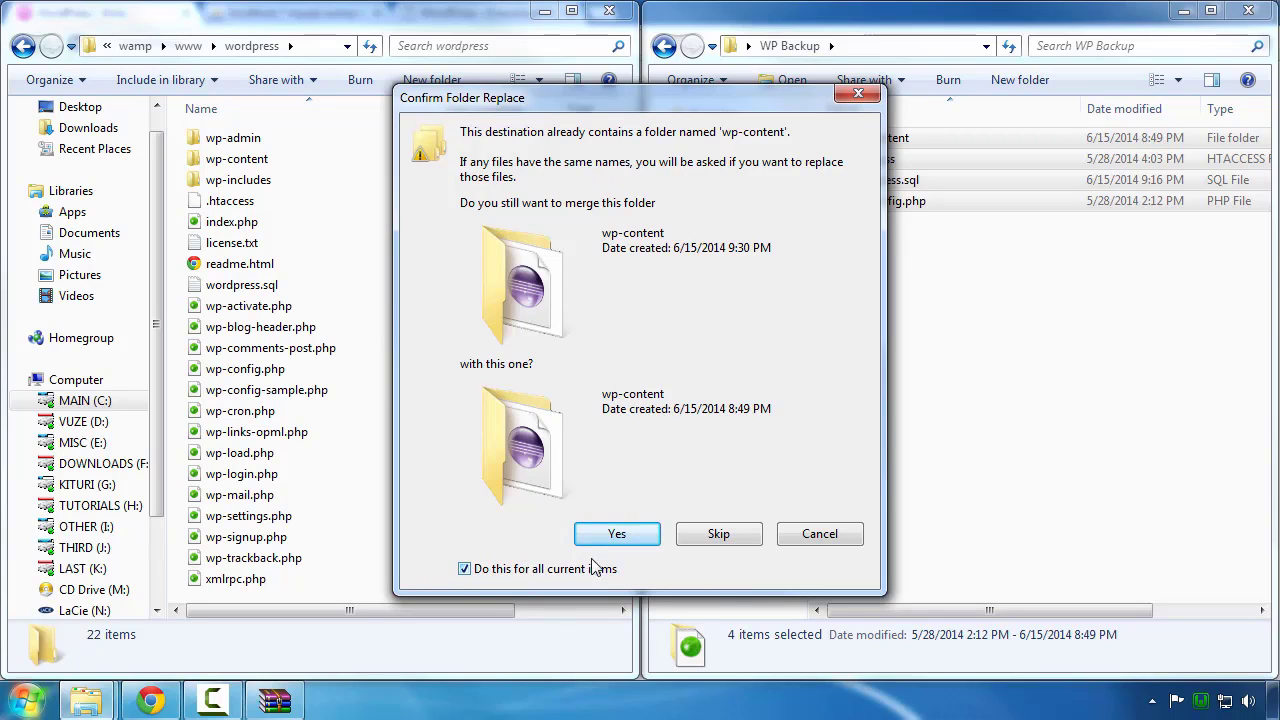
Step: Merge the backup wp-content folder and replace all conflicting files with the backup copies
click(613, 537)
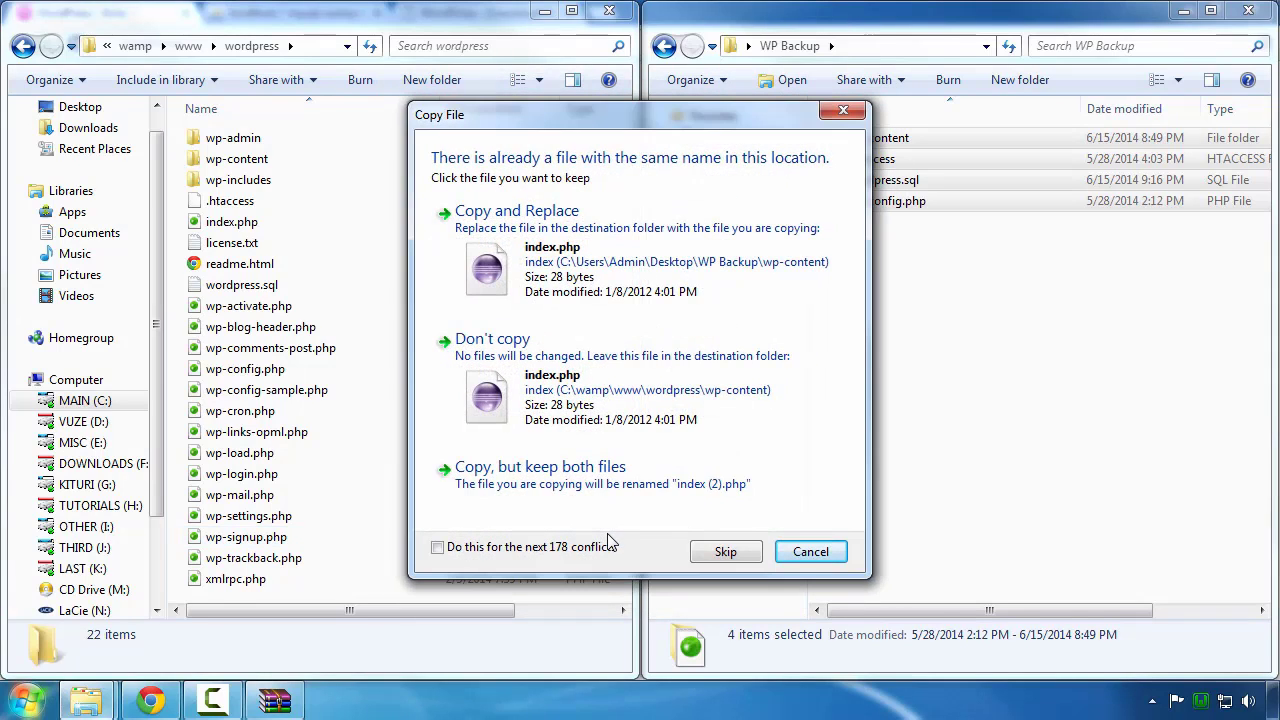
click(611, 541)
click(583, 268)
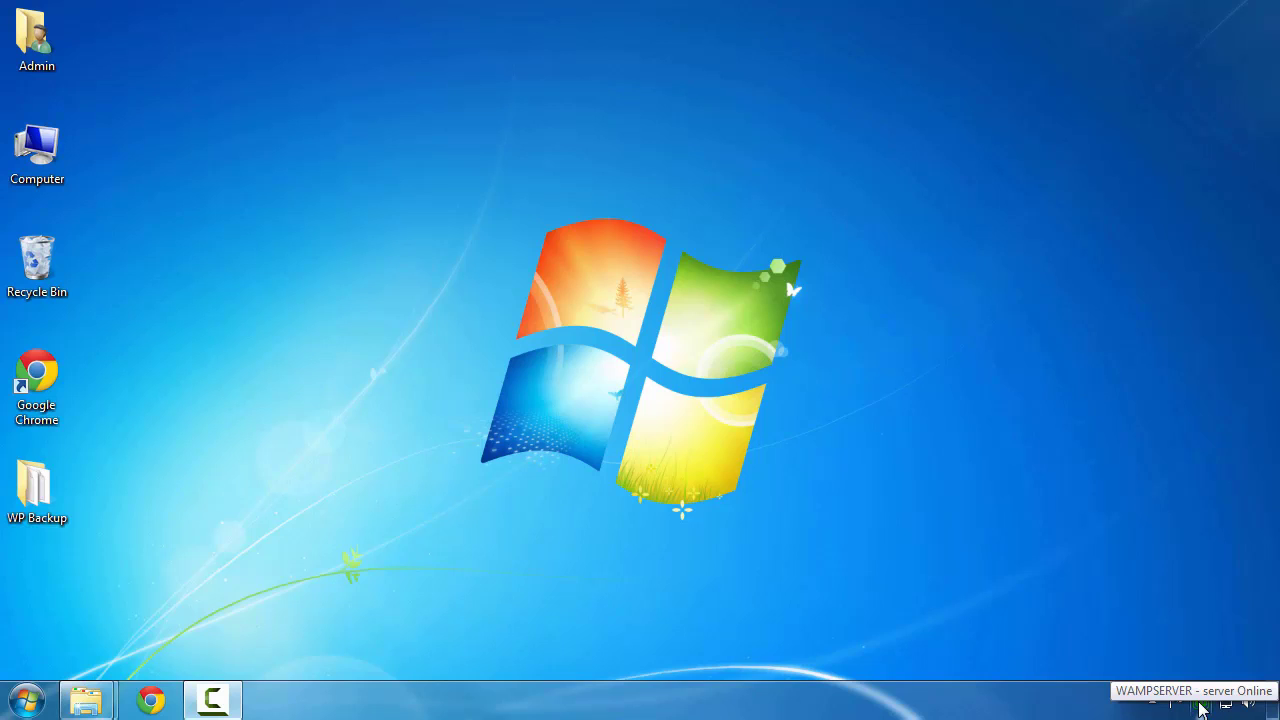
Step: Launch phpMyAdmin from the WampServer tray menu to view the server's databases
click(1201, 705)
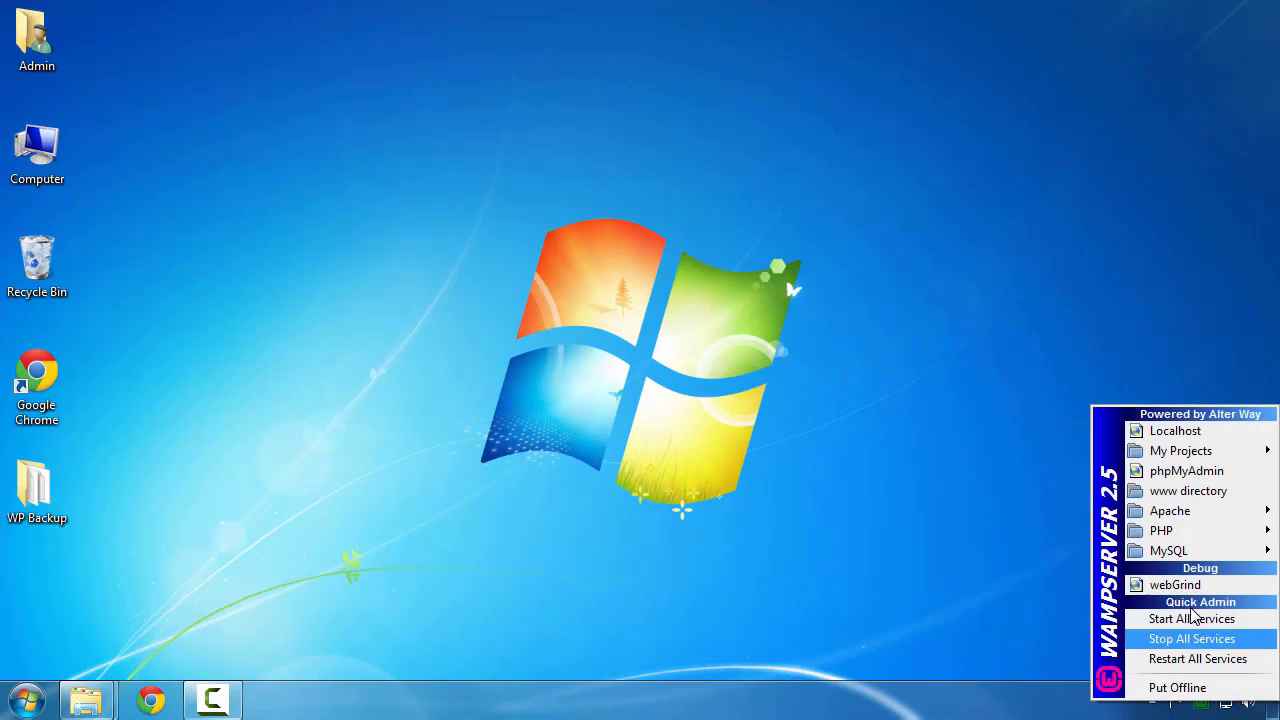
click(1222, 473)
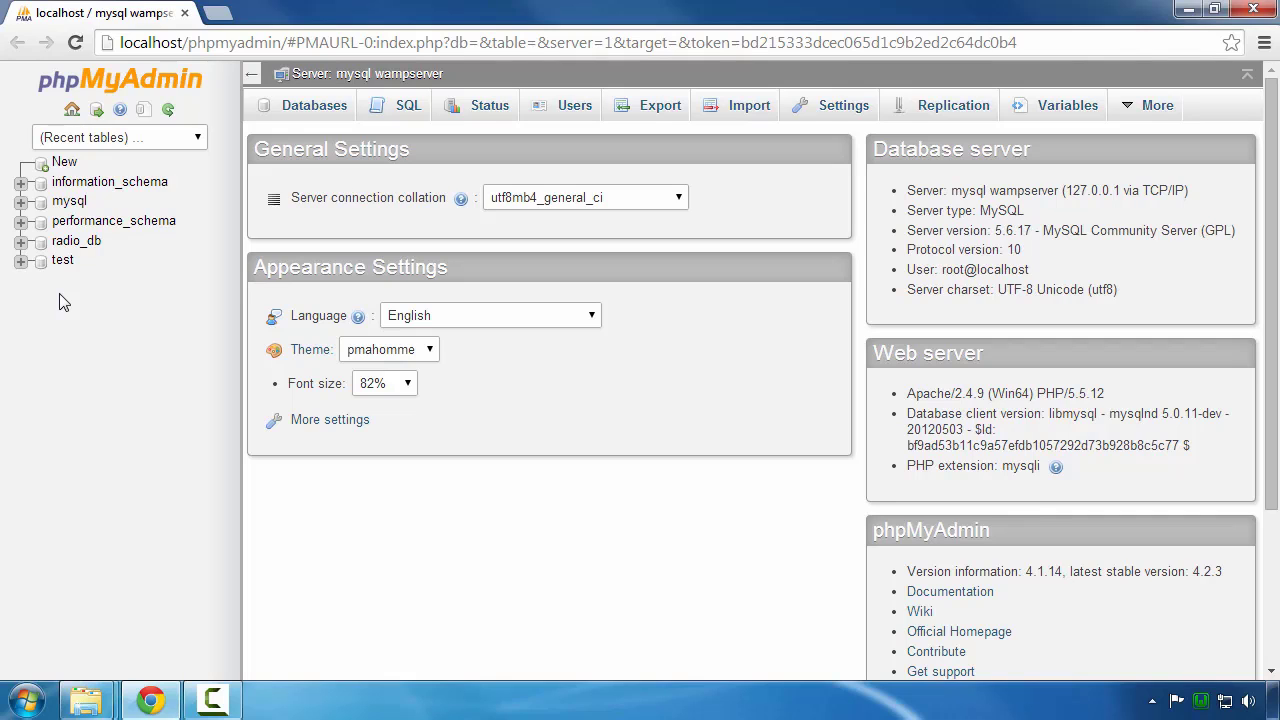
Step: Create an empty database named 'wordpress' and open it from the sidebar
click(305, 113)
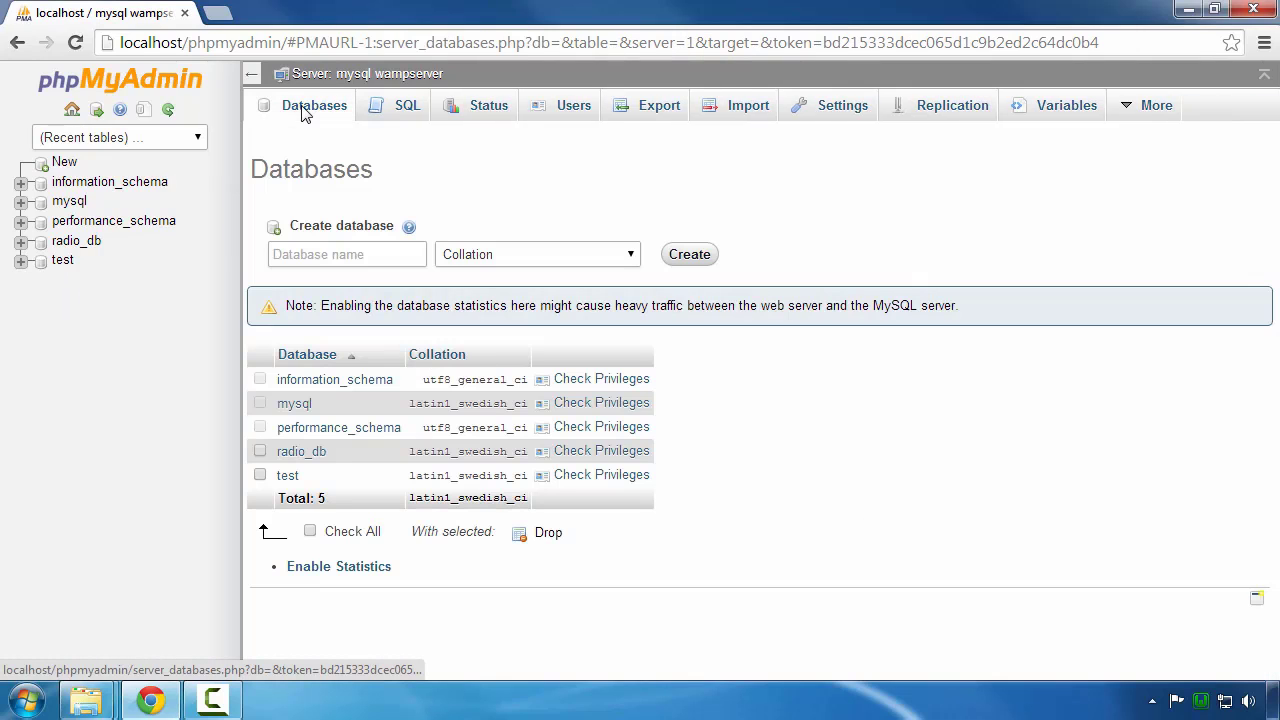
click(314, 250)
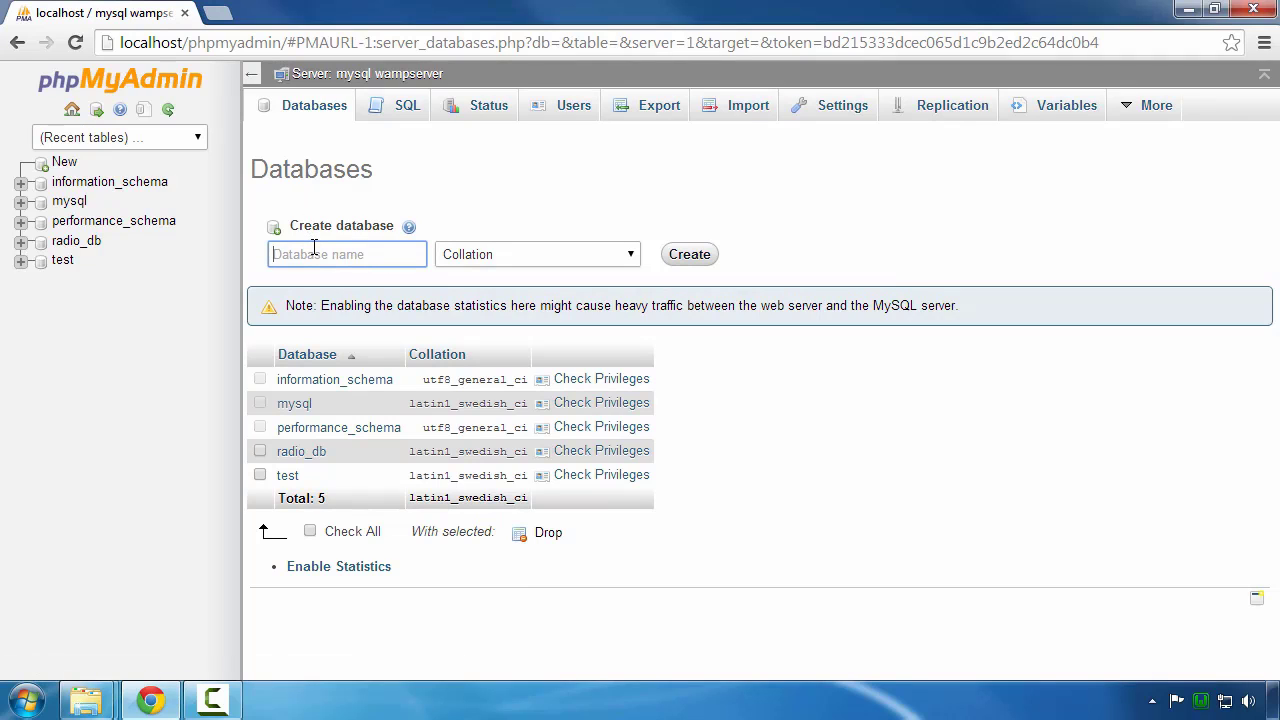
text(wordpress)
click(690, 254)
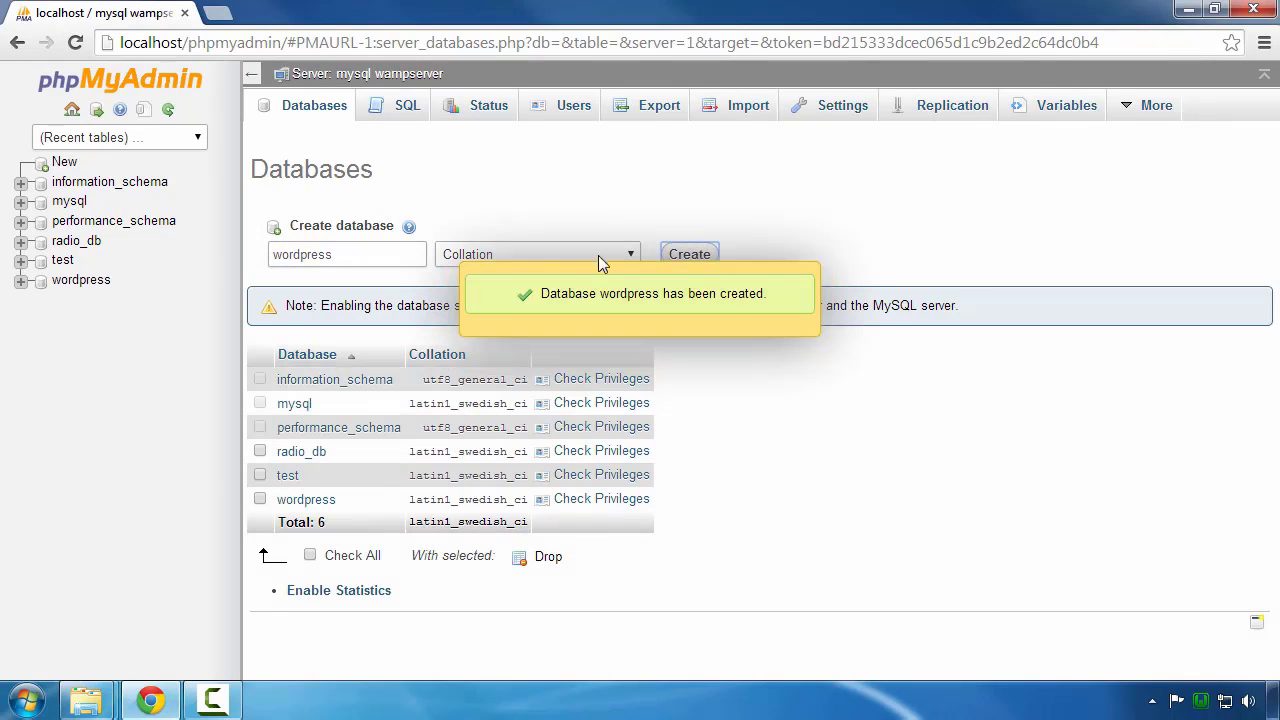
click(68, 287)
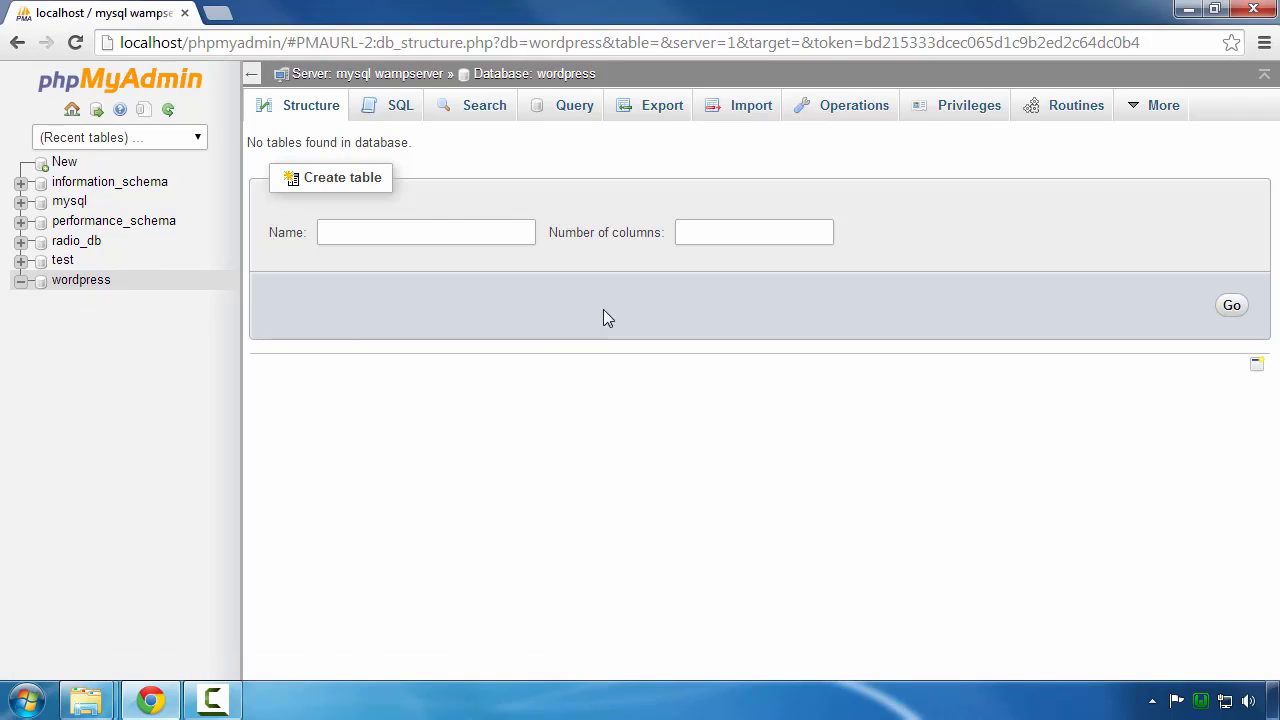
Step: Go to the wordpress database's Import page and check the wordpress.sql file in the WP Backup folder
click(745, 121)
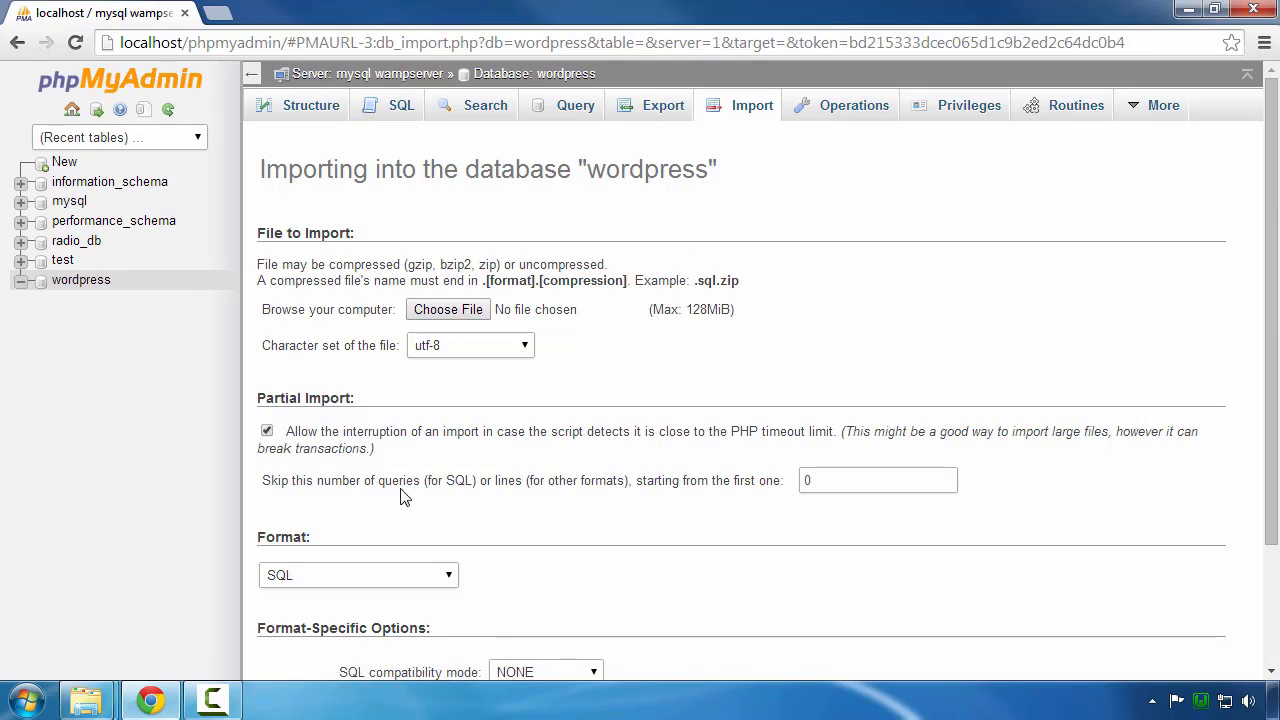
mouse_move(100, 697)
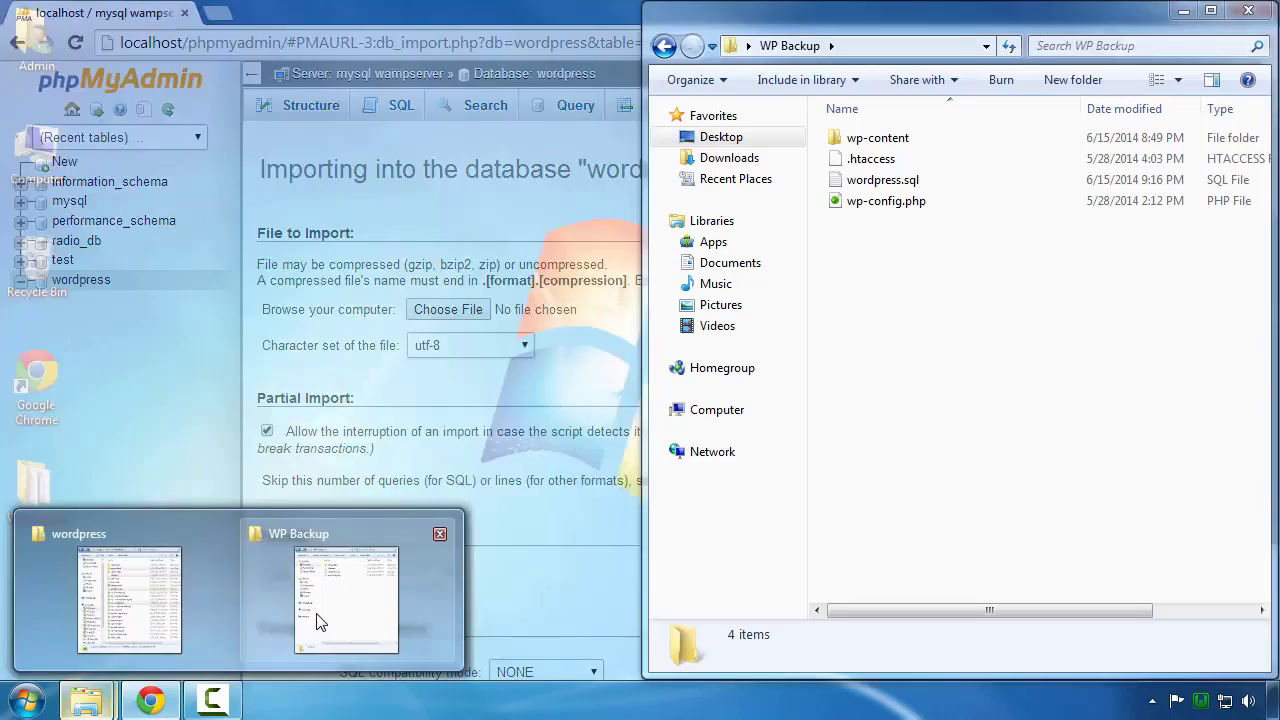
click(316, 622)
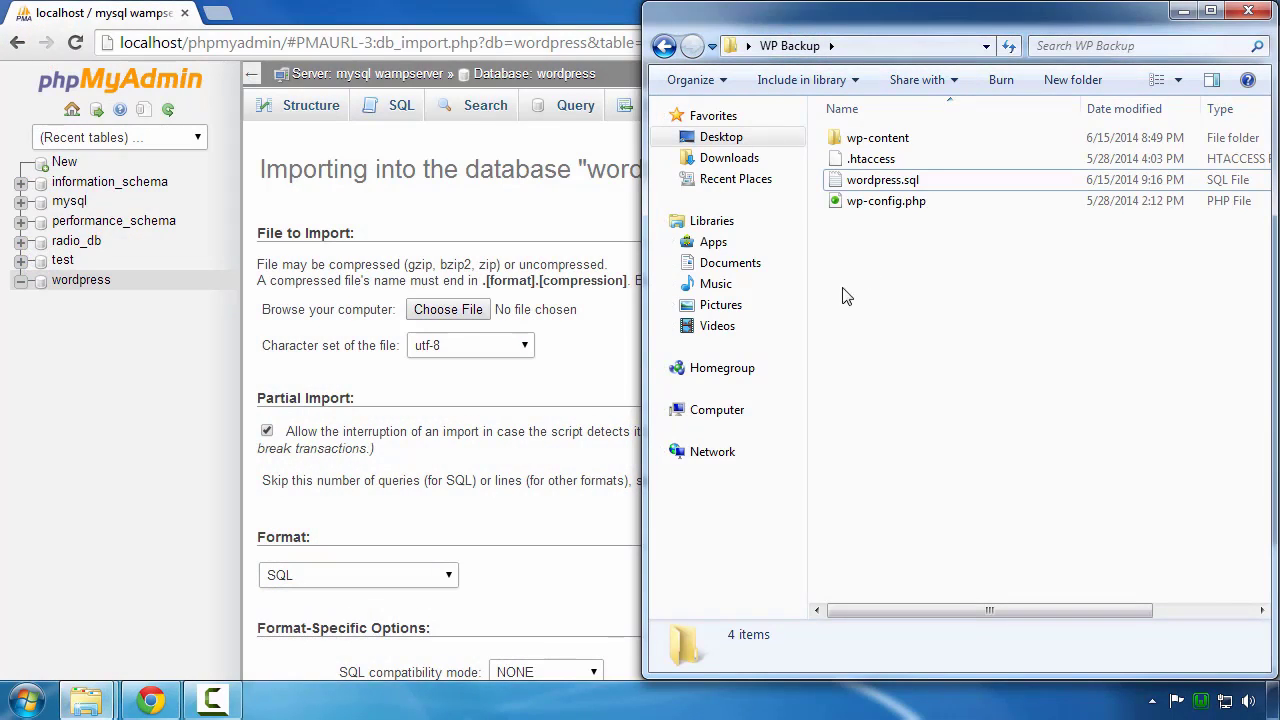
click(891, 188)
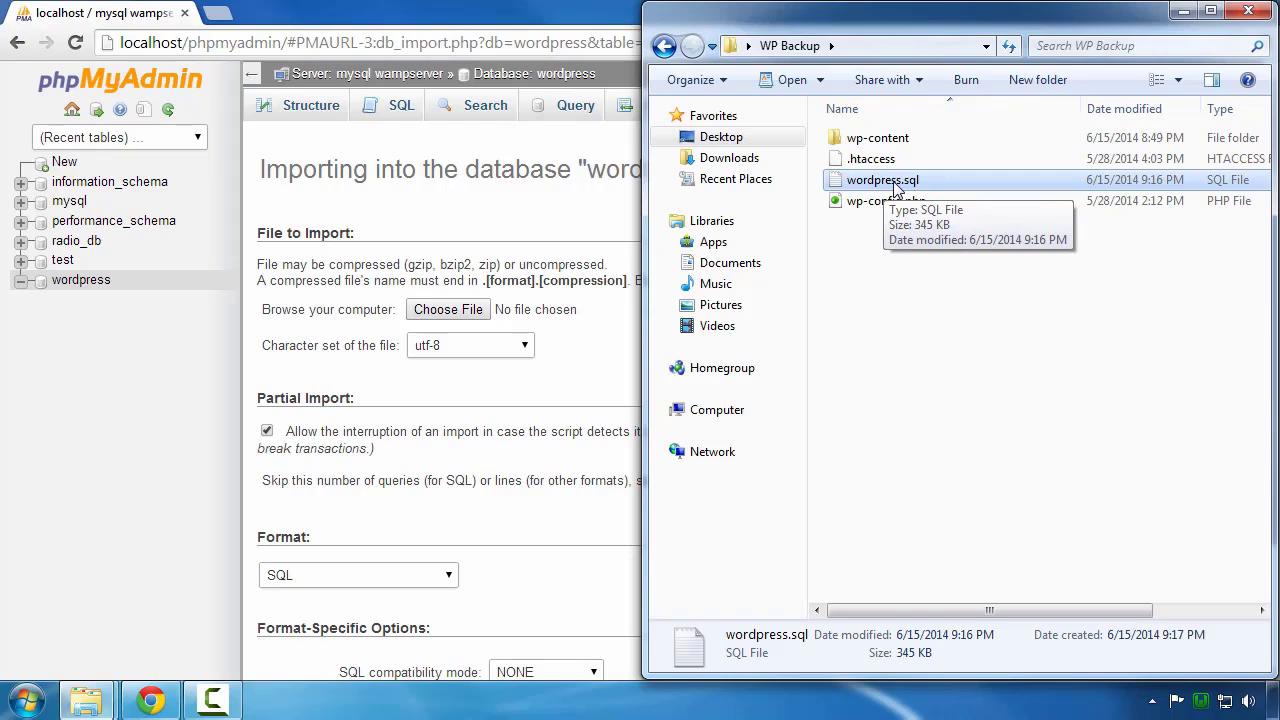
click(487, 220)
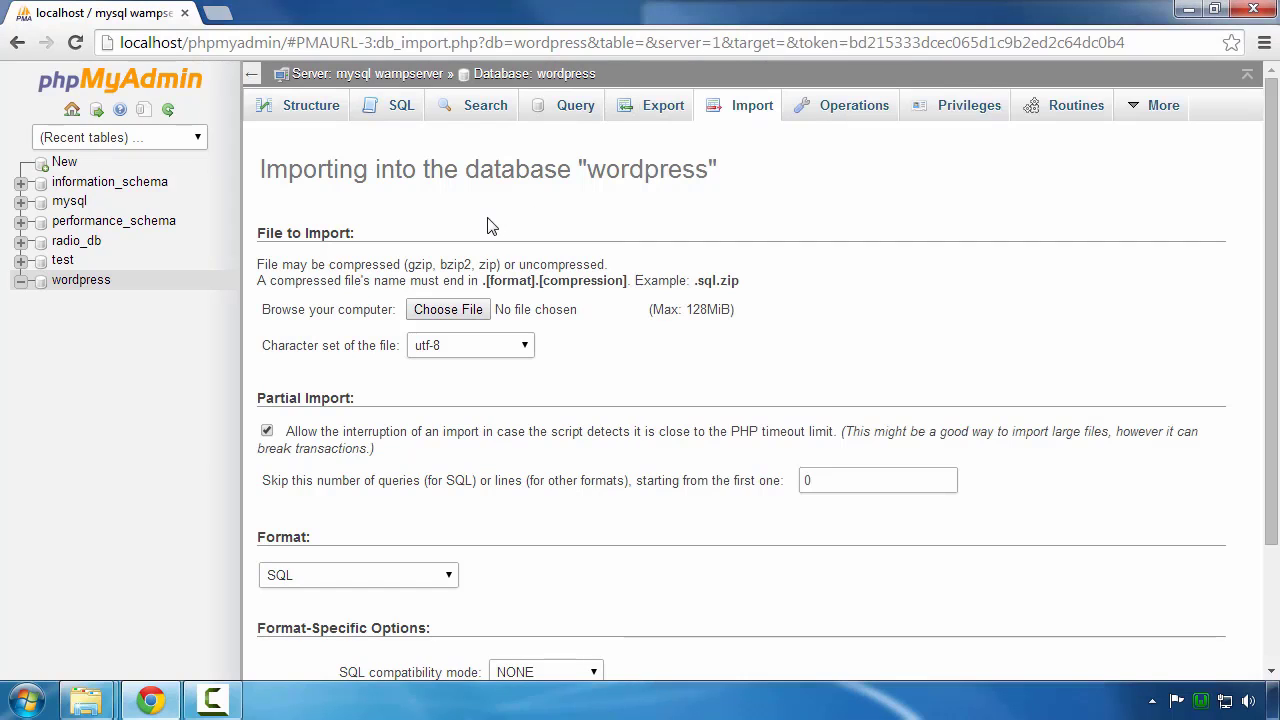
Step: Select WP Backup\wordpress.sql as the import file and run the import
click(440, 318)
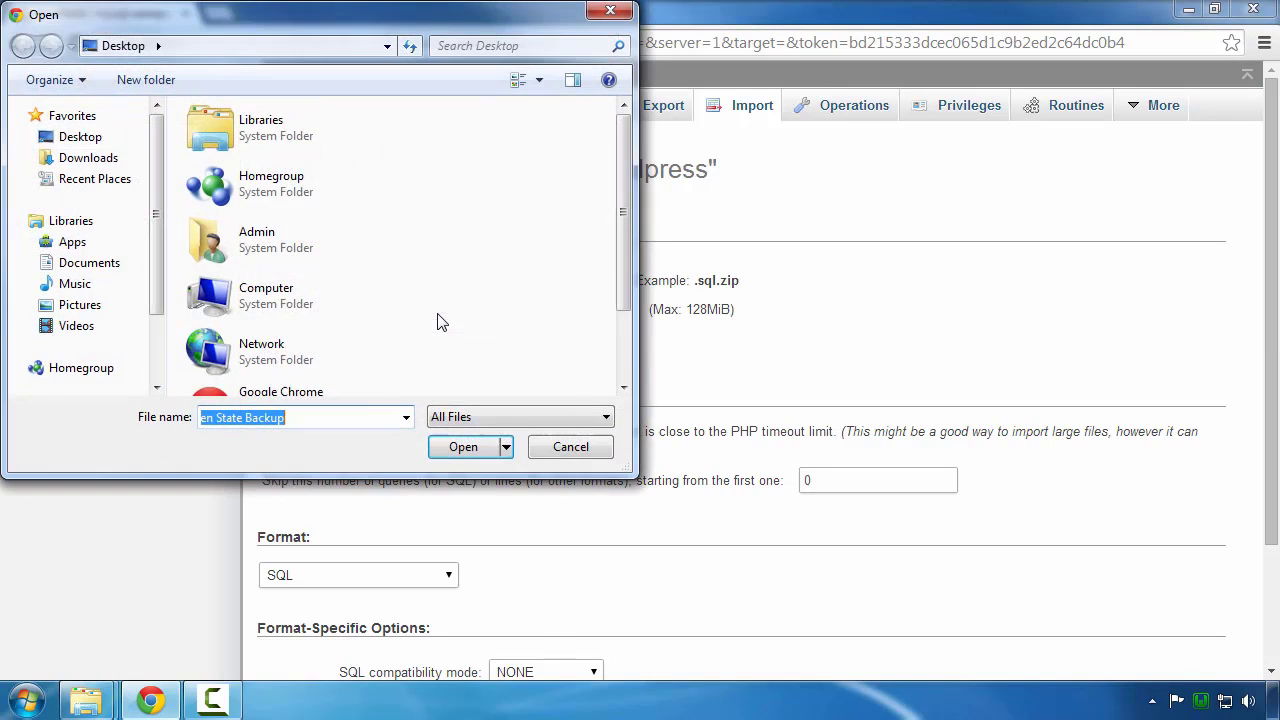
click(266, 358)
scroll(266, 360, down, 1)
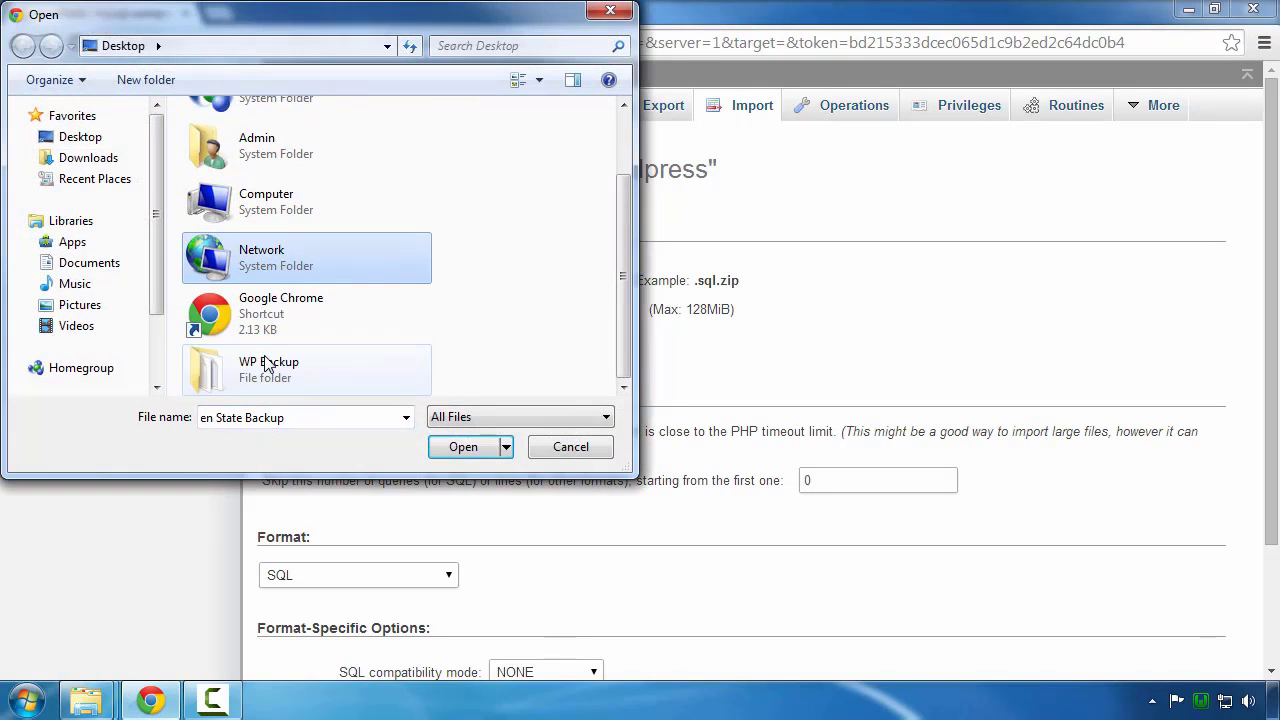
double_click(270, 370)
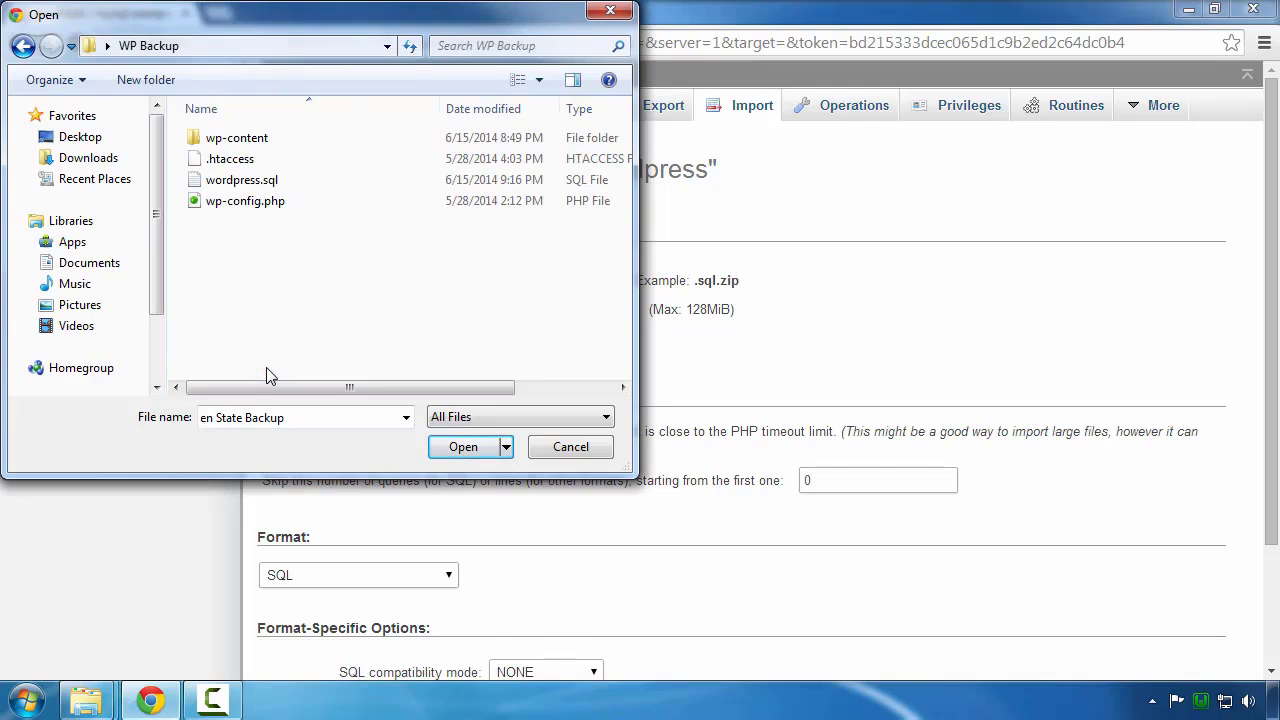
click(244, 189)
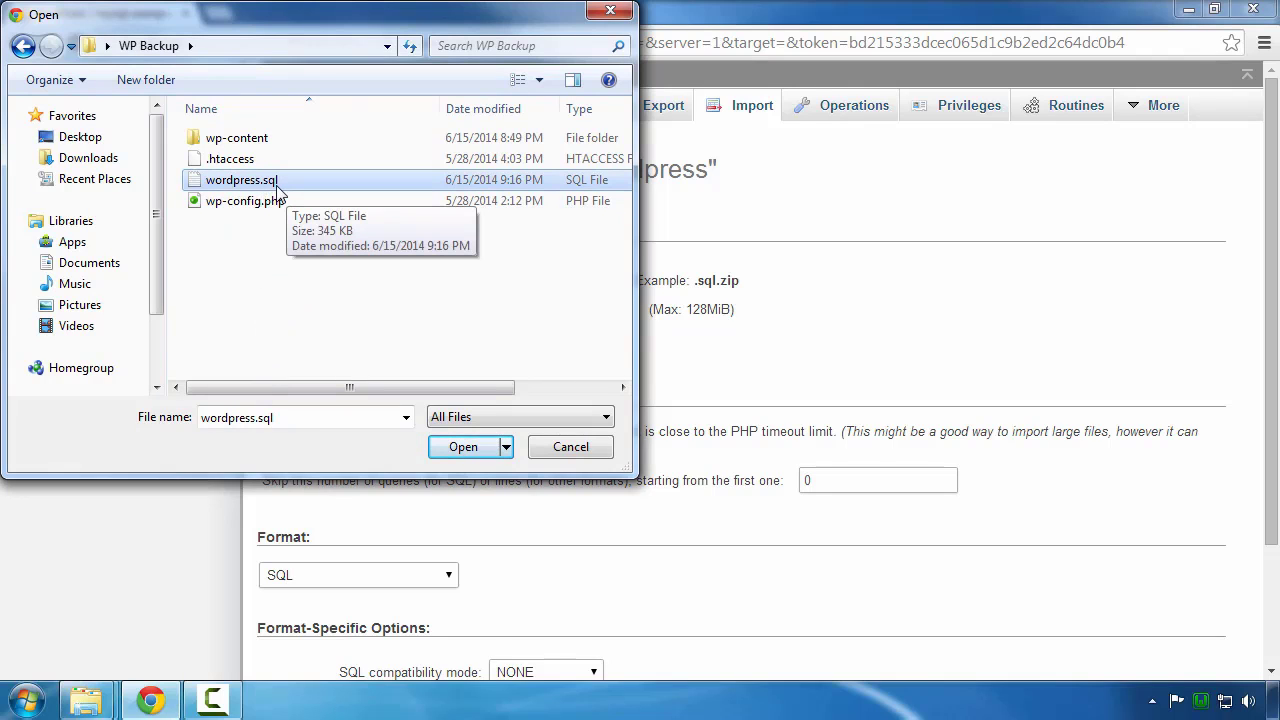
click(466, 447)
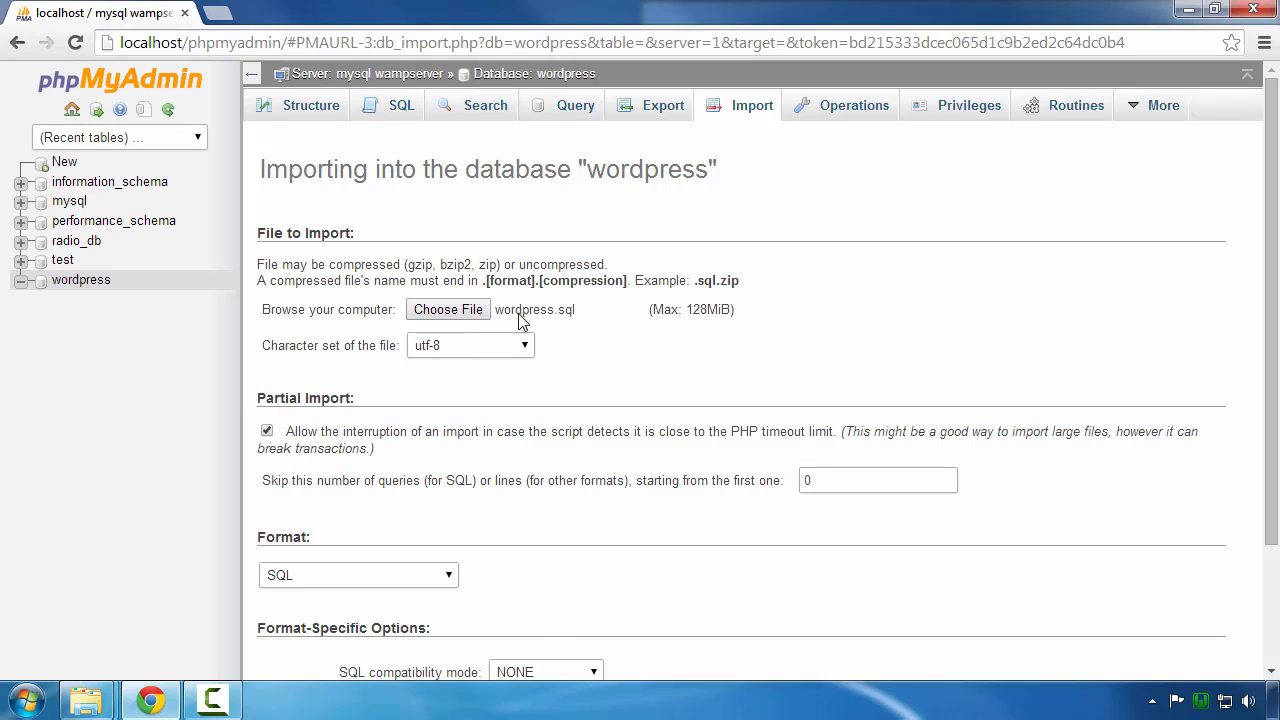
scroll(527, 440, down, 3)
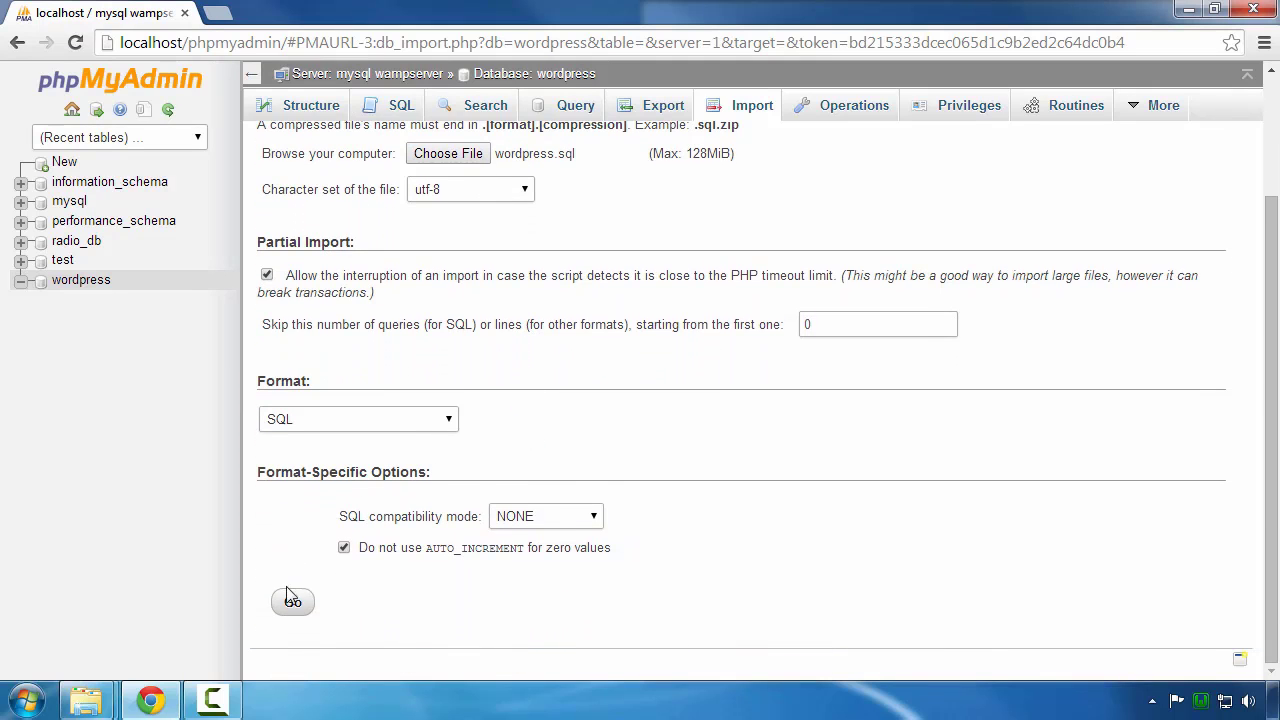
click(292, 604)
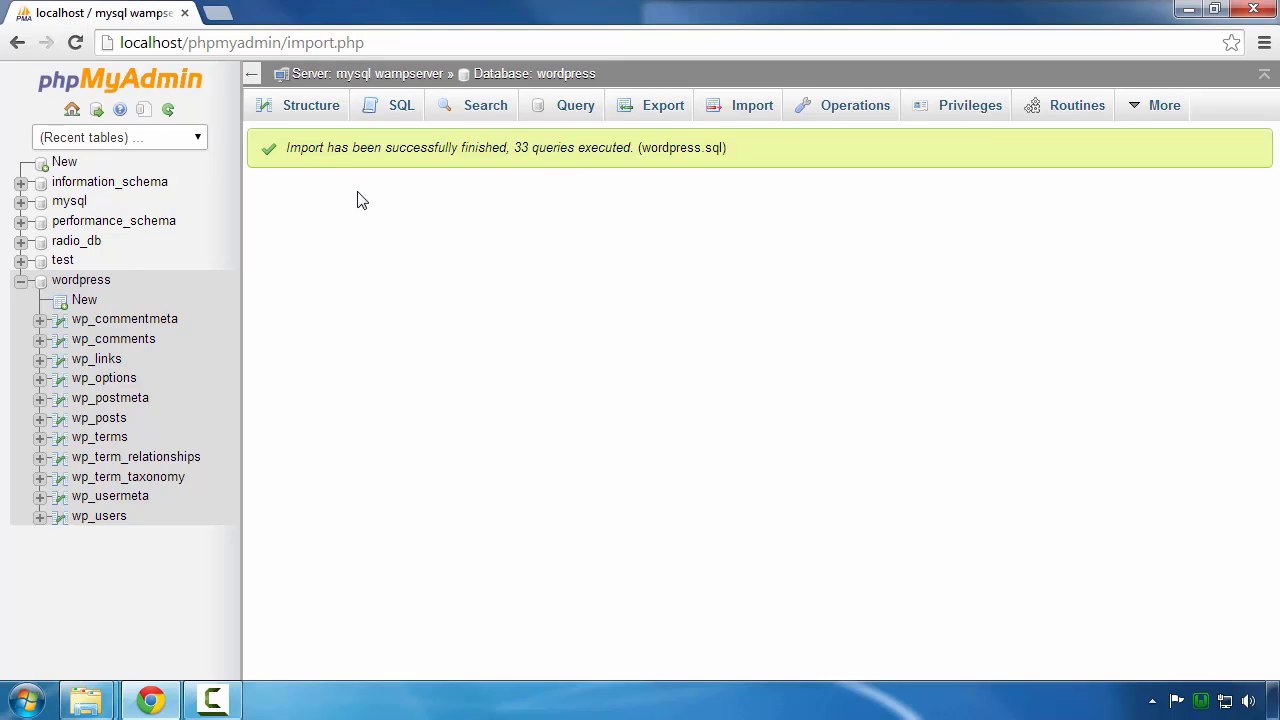
Step: Load localhost/wordpress via WampServer's My Projects and scroll through the Headers Post
click(1202, 702)
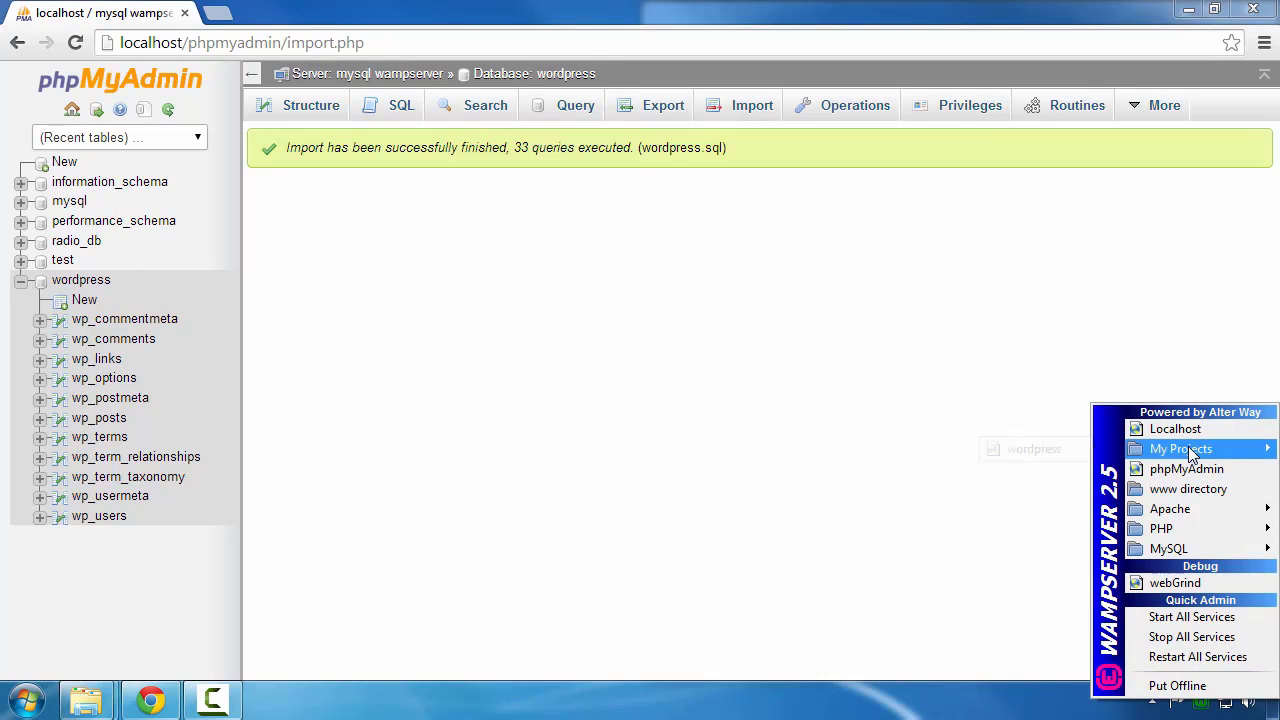
mouse_move(1160, 449)
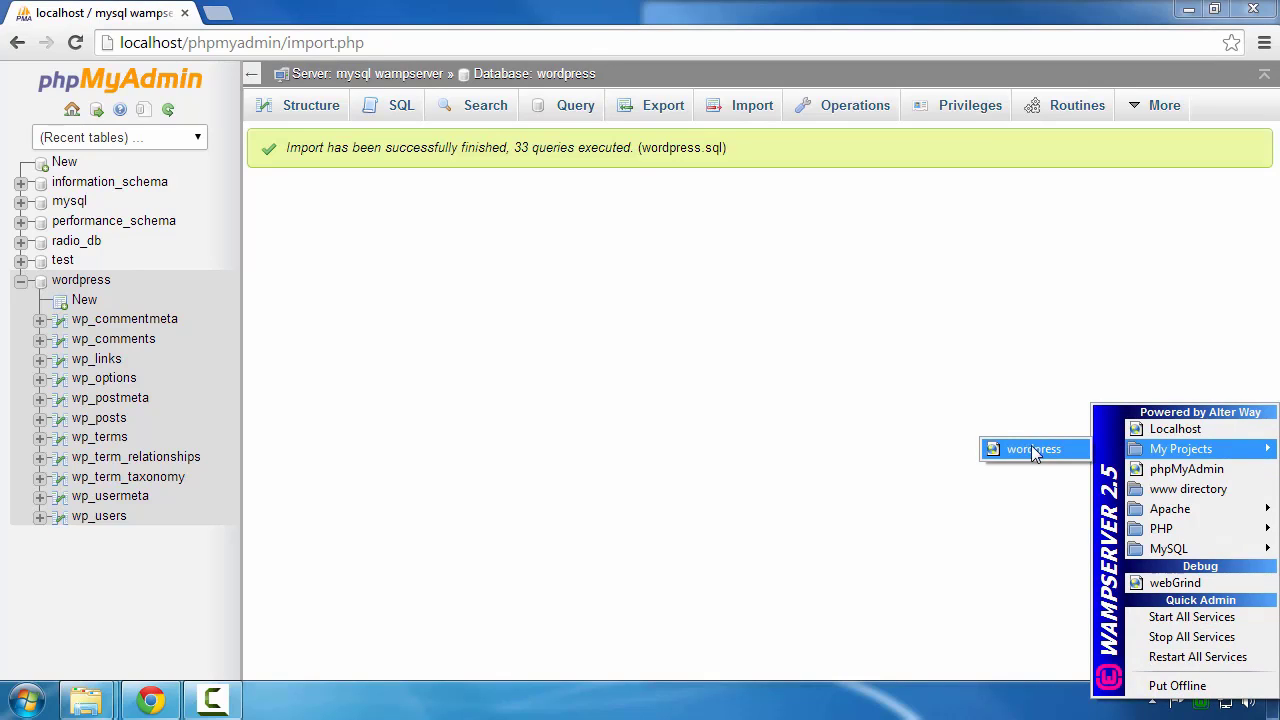
click(1085, 455)
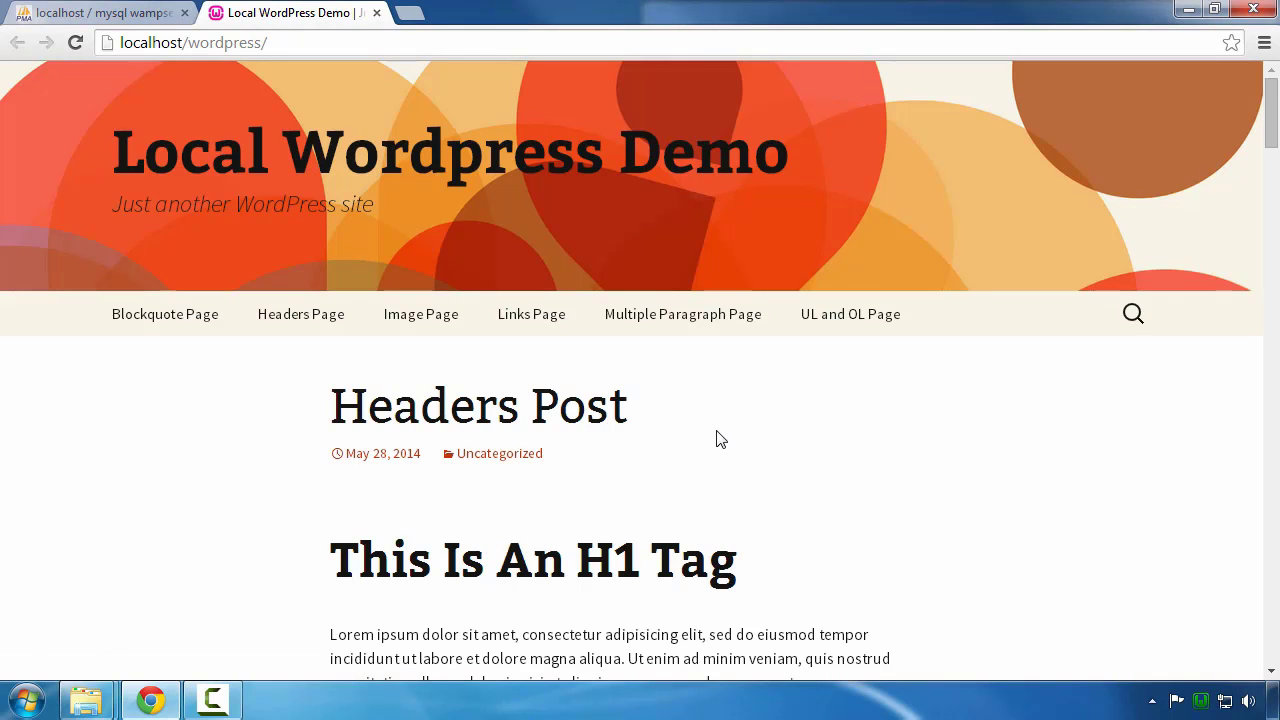
scroll(716, 432, down, 1)
scroll(716, 438, down, 3)
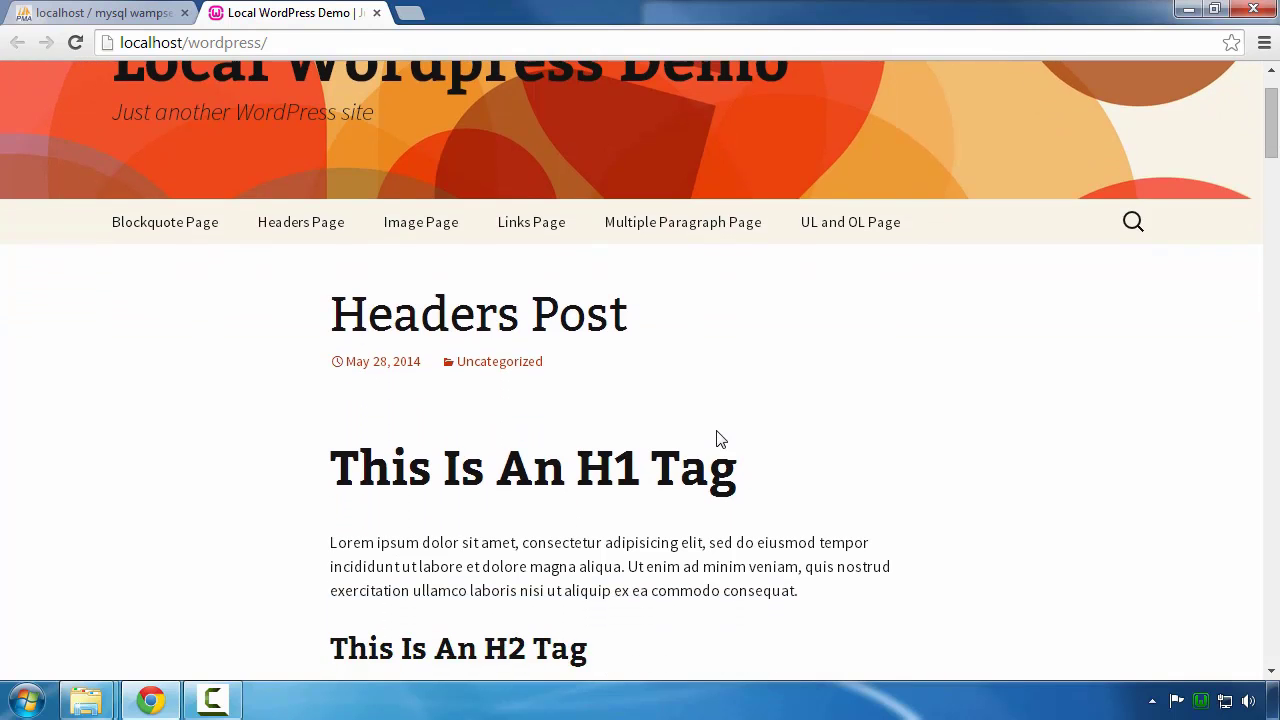
scroll(717, 431, down, 3)
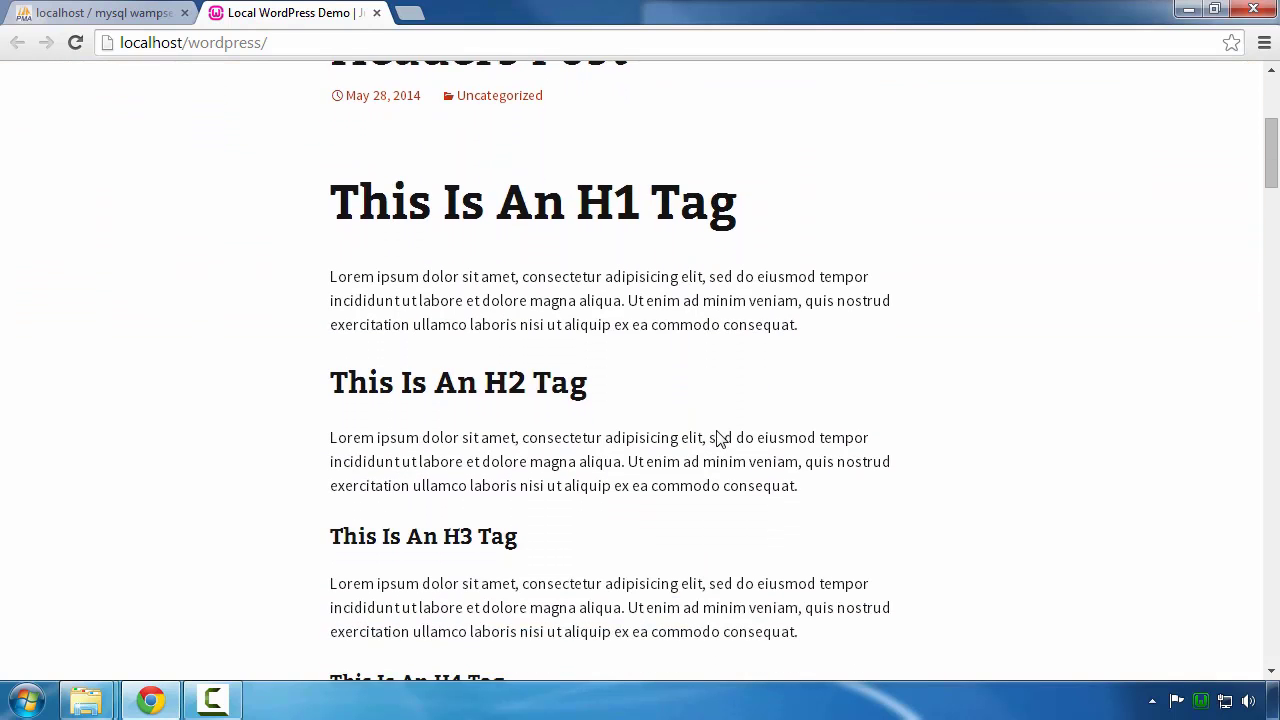
scroll(717, 431, down, 3)
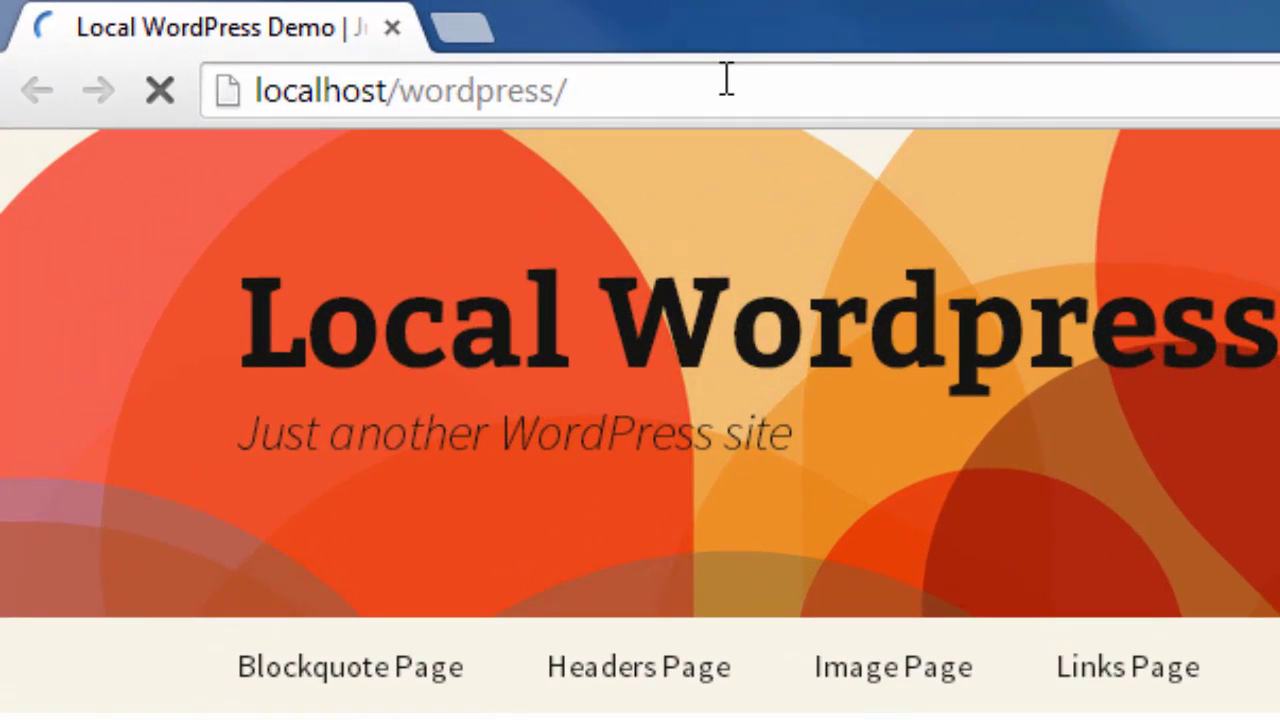
Step: Go to the site's wp-admin/ page and log in with the admin username and password
click(727, 80)
text(wp)
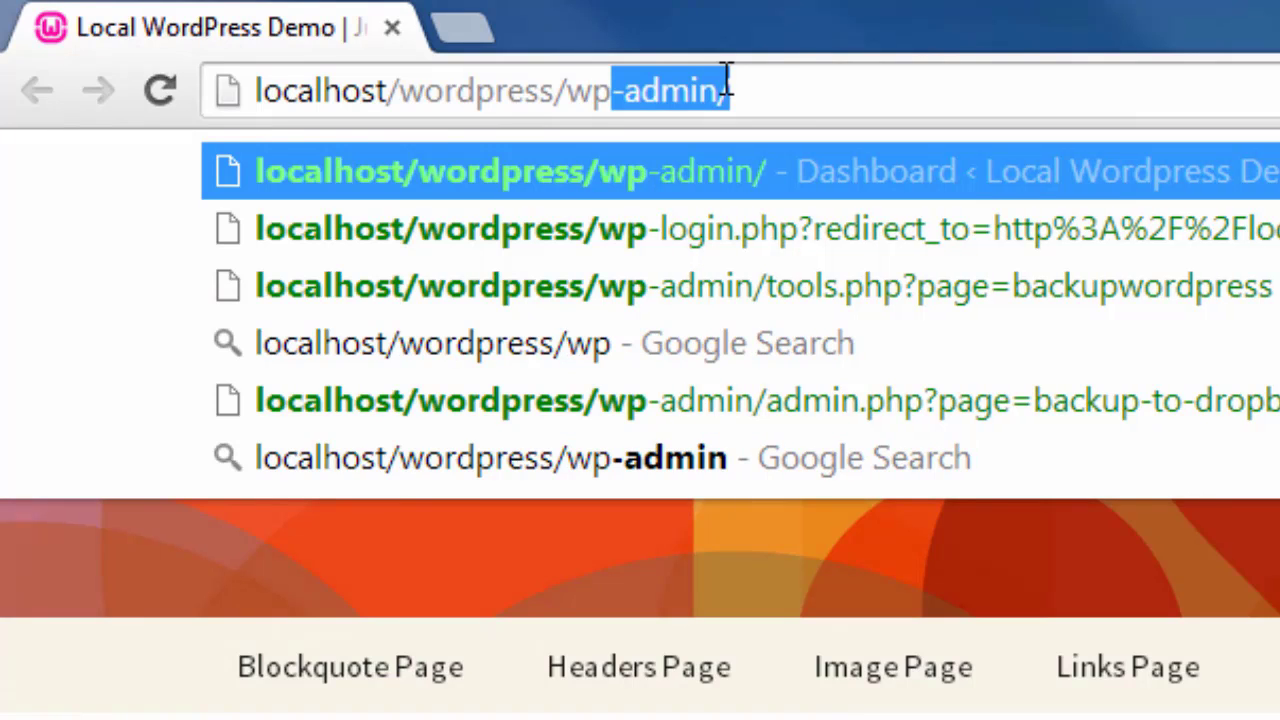
text(-admin/)
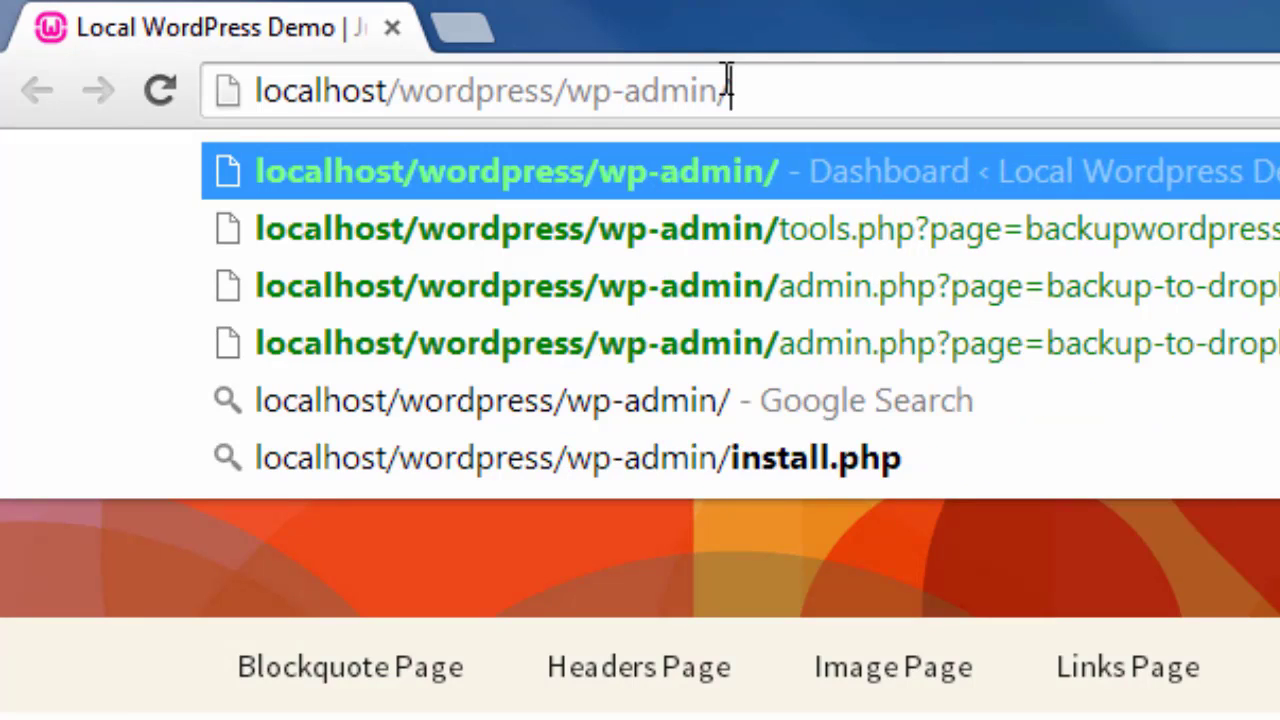
key(Return)
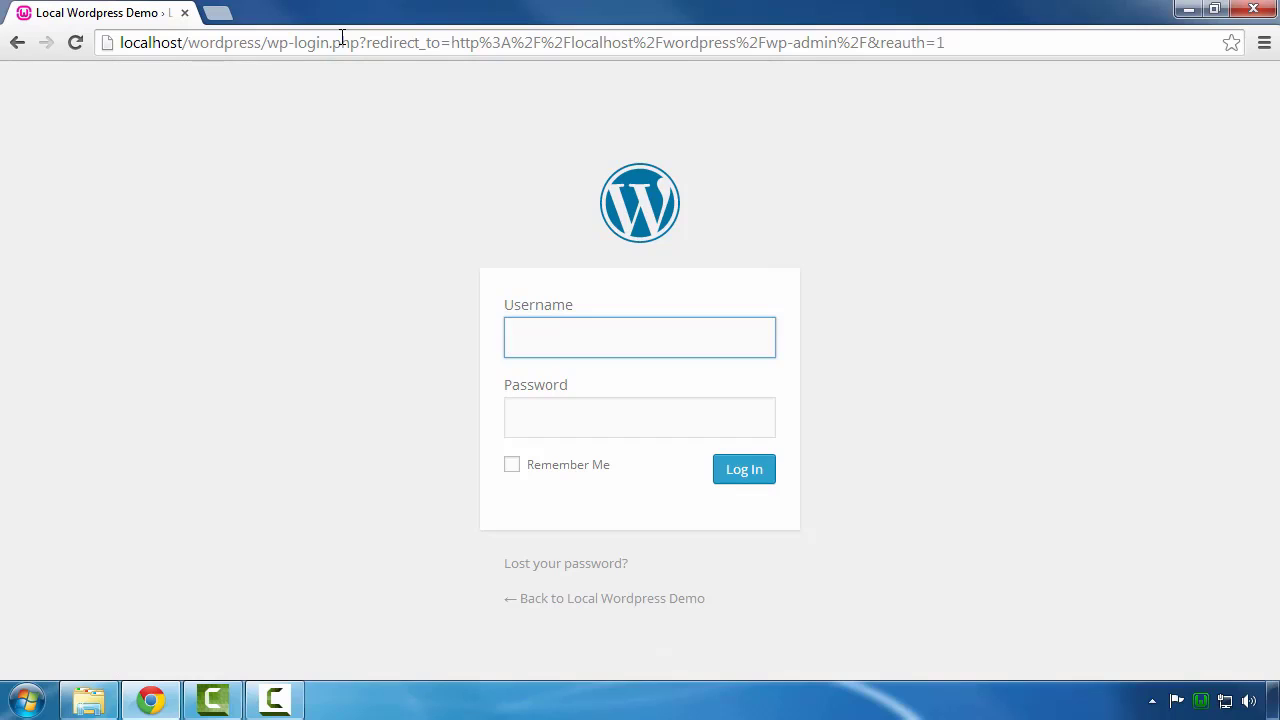
click(608, 340)
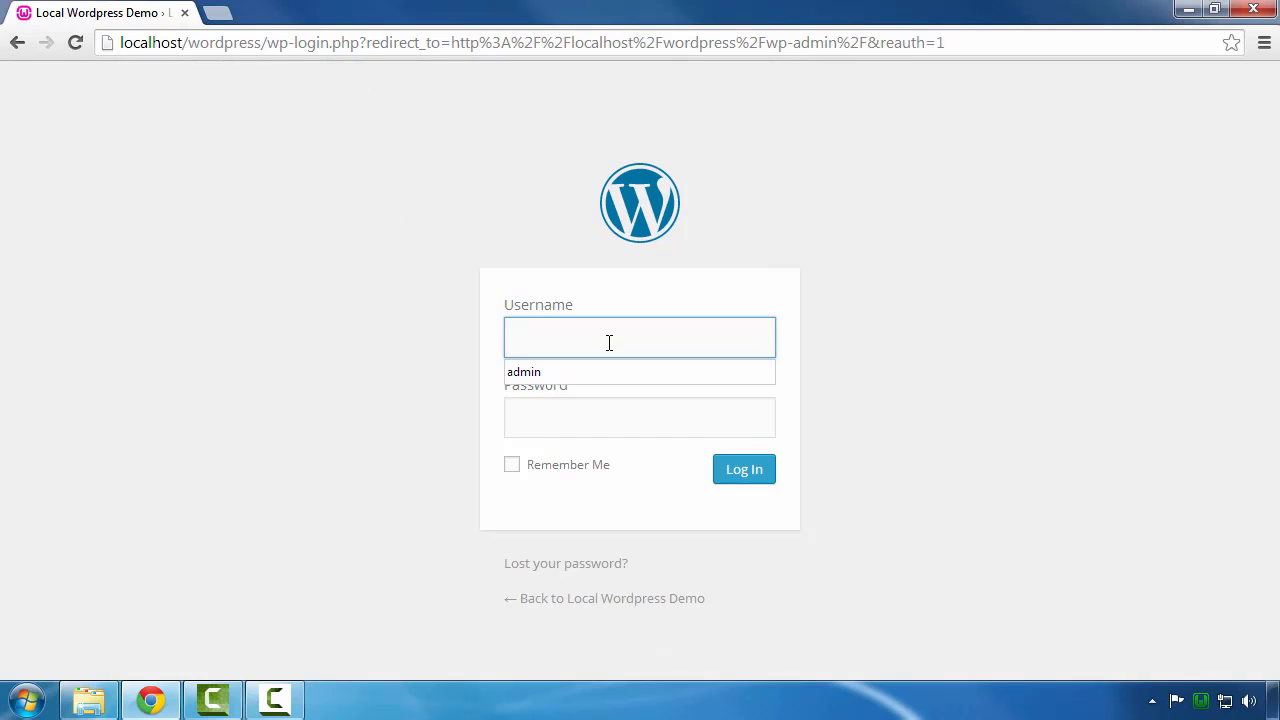
text(admin)
key(Tab)
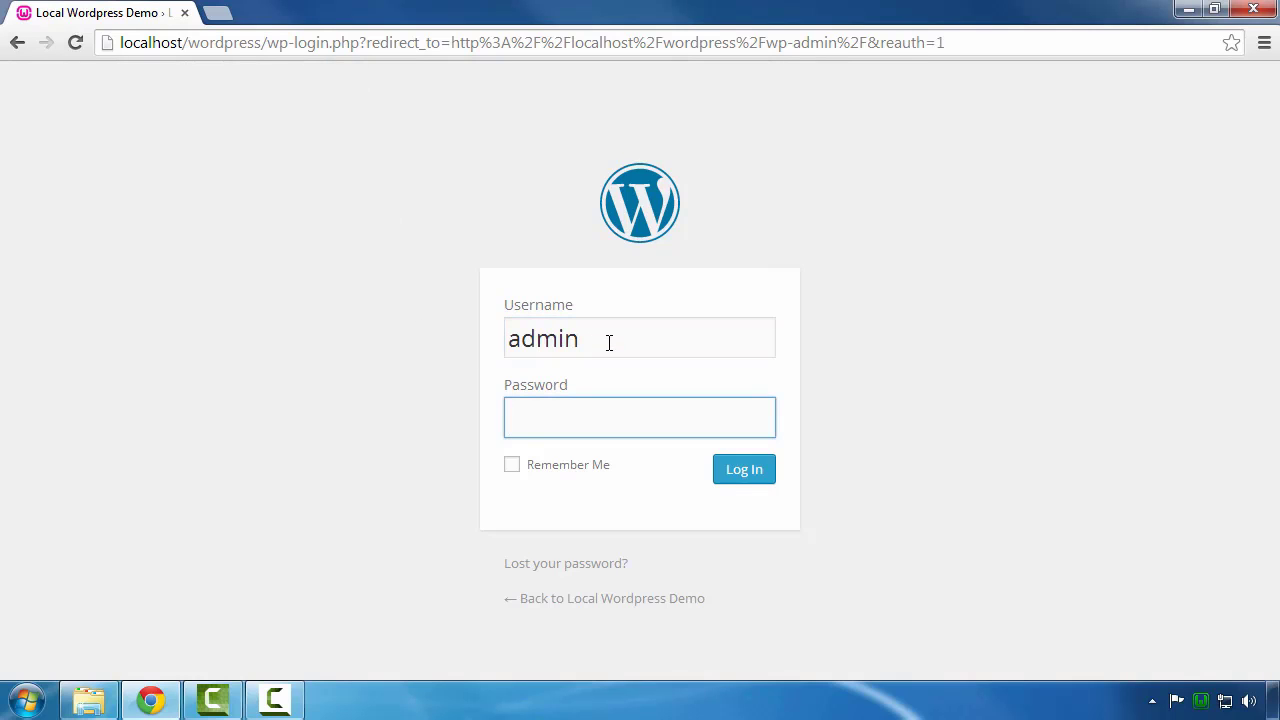
text(12345)
key(Return)
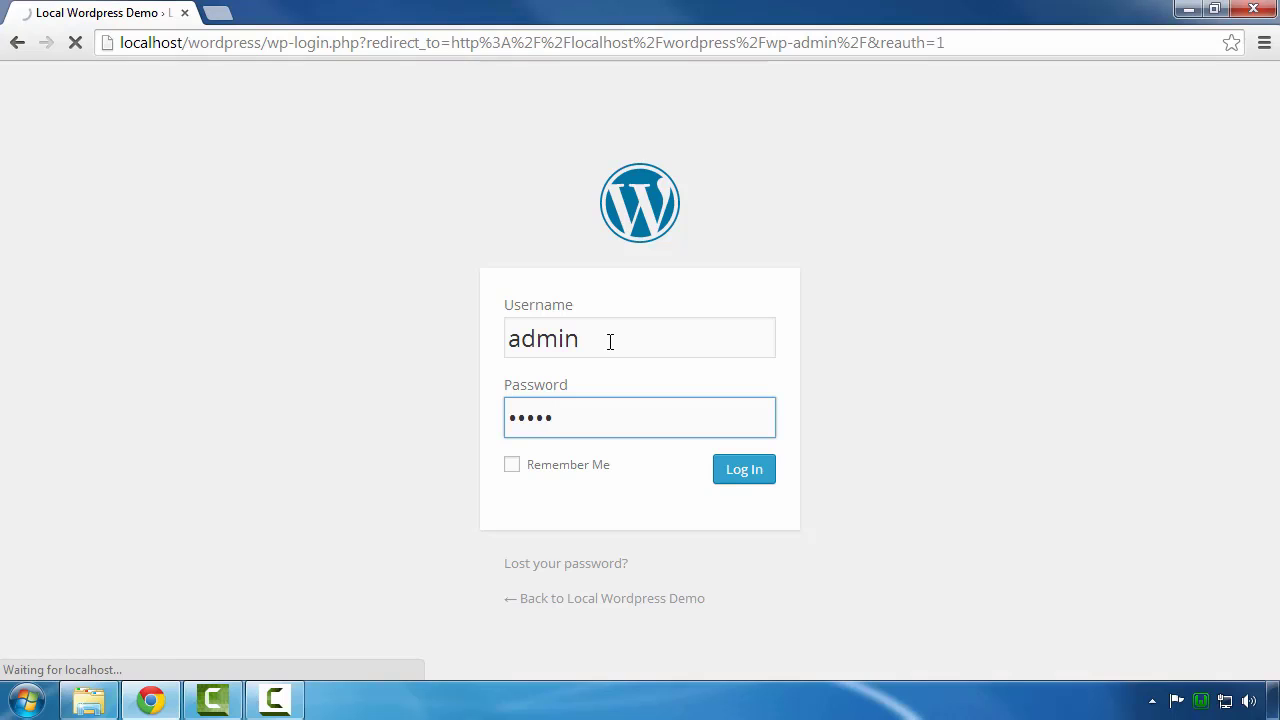
Step: Scroll down the Dashboard and highlight the Version 3.9.1 footer text
scroll(851, 423, down, 1)
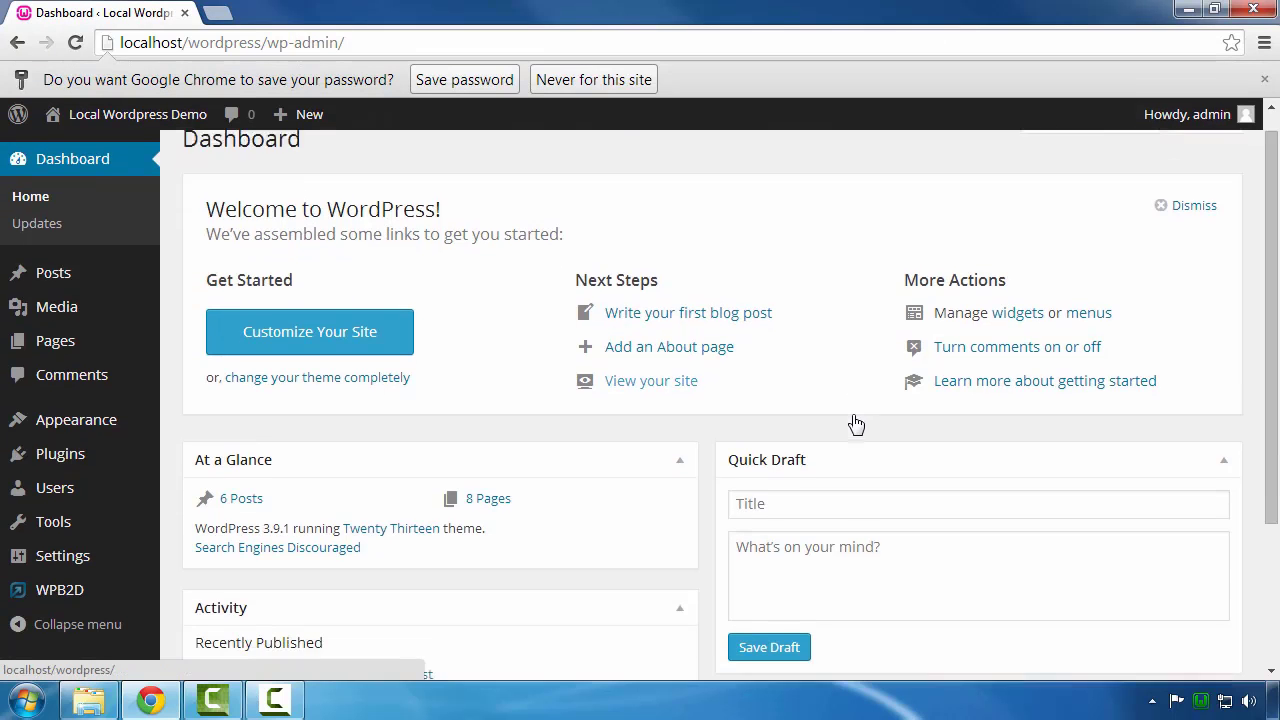
scroll(854, 414, down, 1)
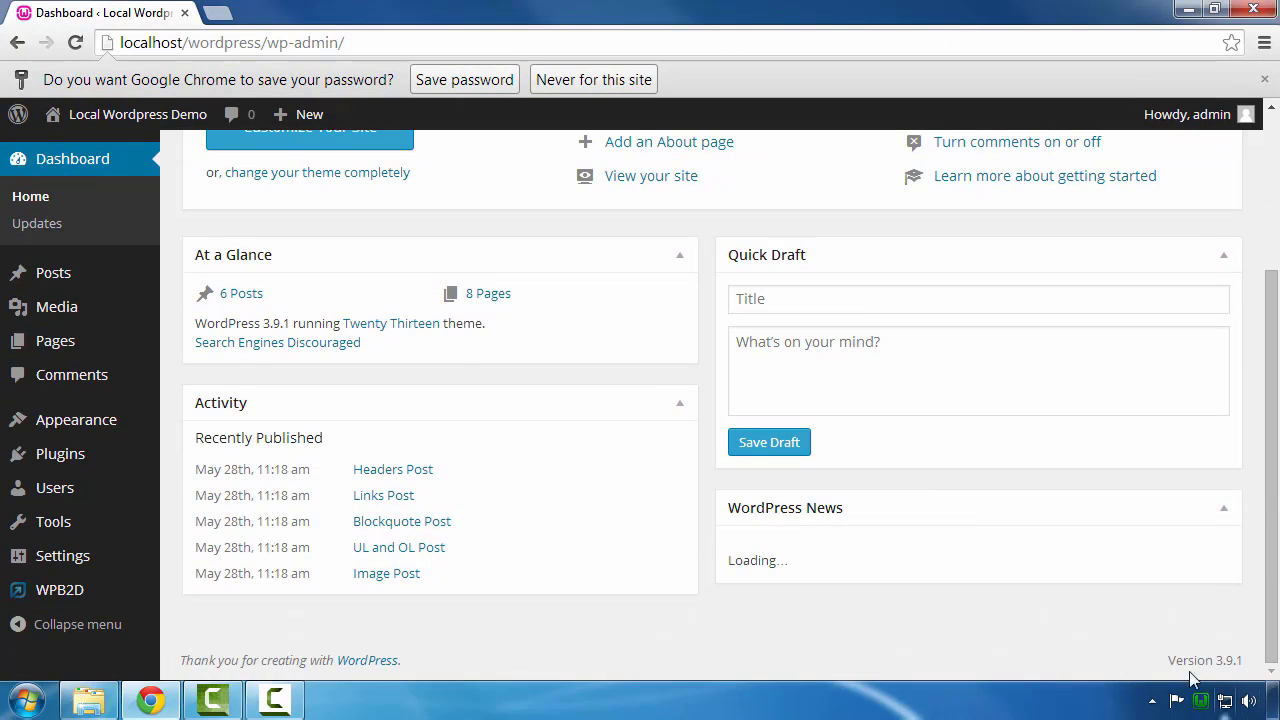
scroll(1174, 654, down, 3)
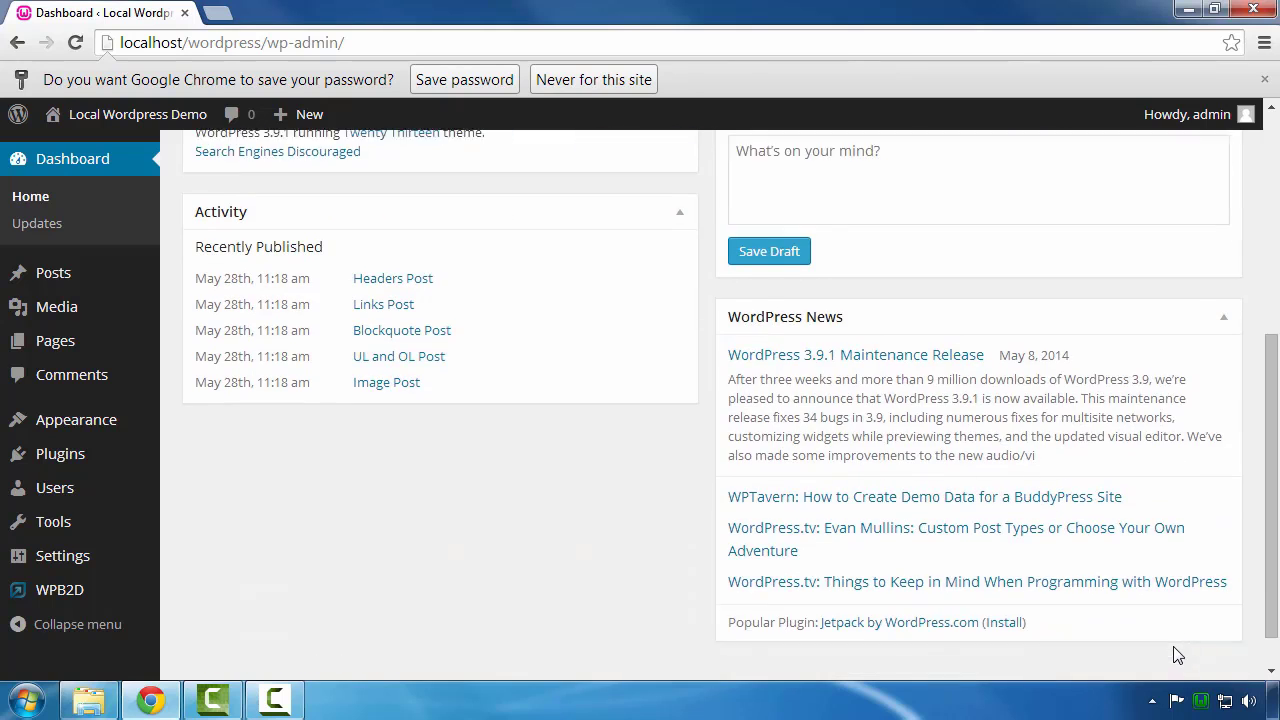
drag(1166, 660, 1244, 660)
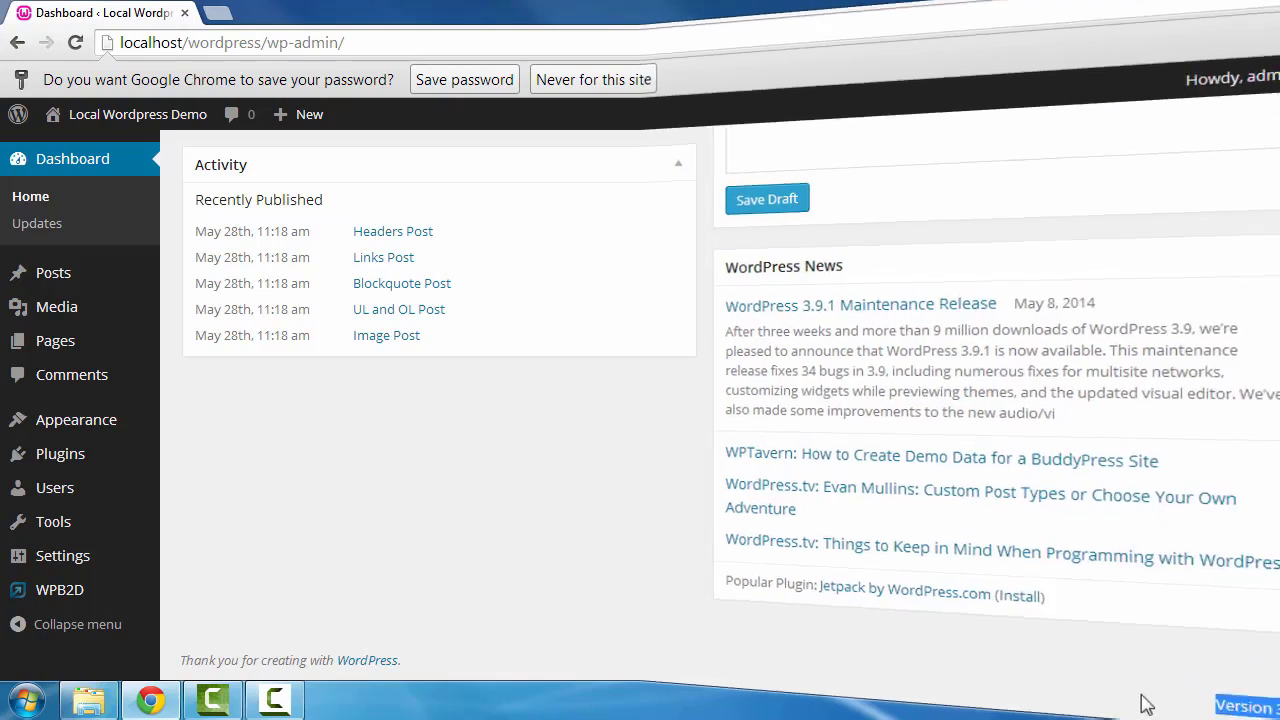
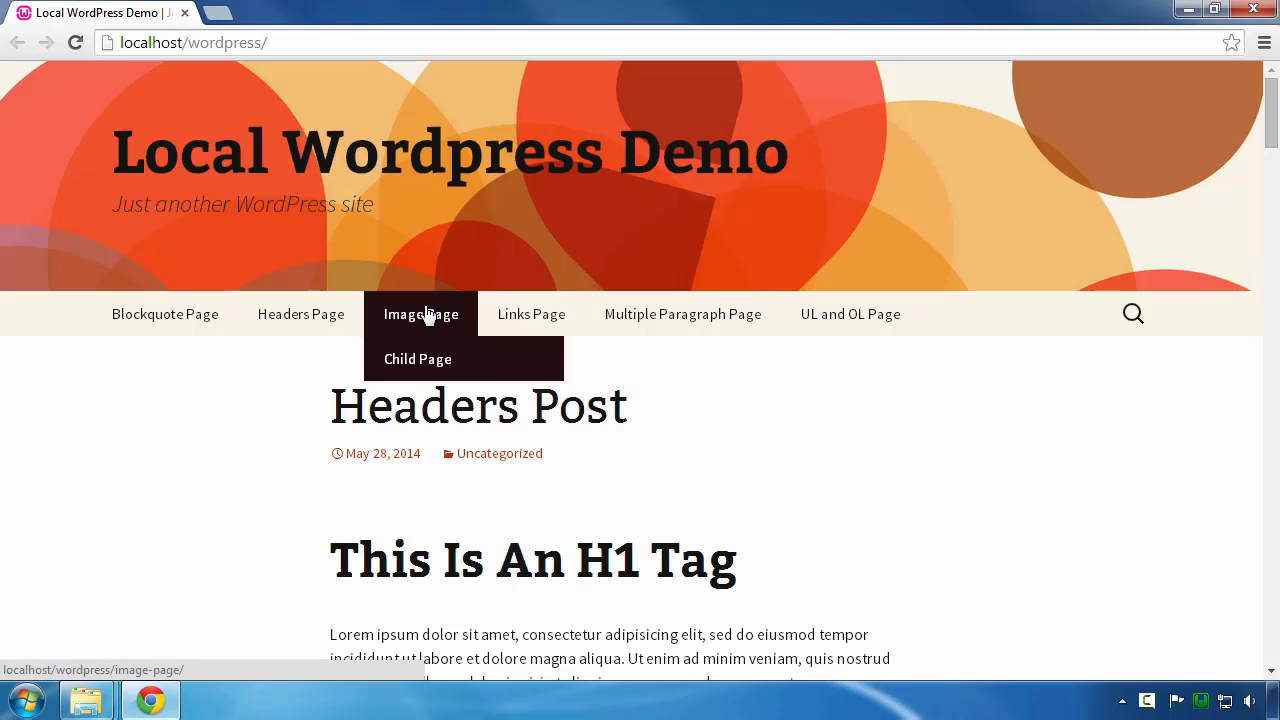
Step: Append wp-admin/ to the site address and load the admin login page
scroll(149, 406, down, 2)
scroll(149, 408, down, 2)
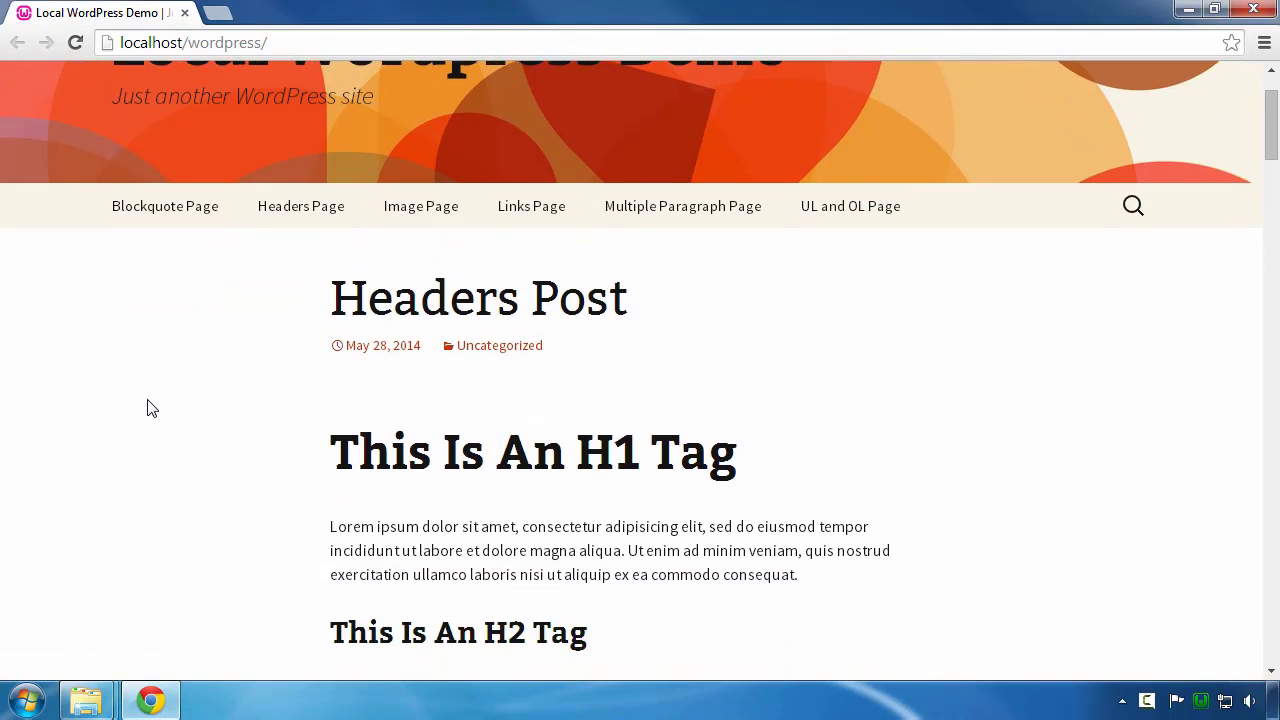
click(297, 40)
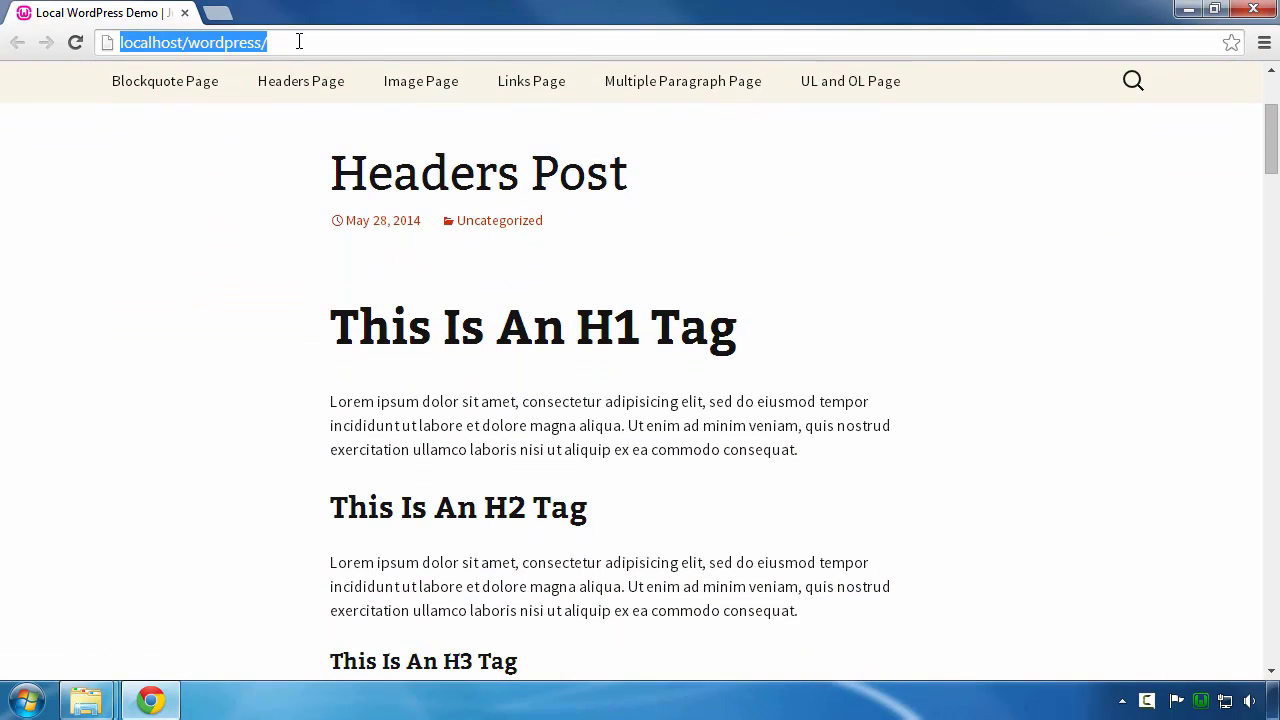
click(327, 41)
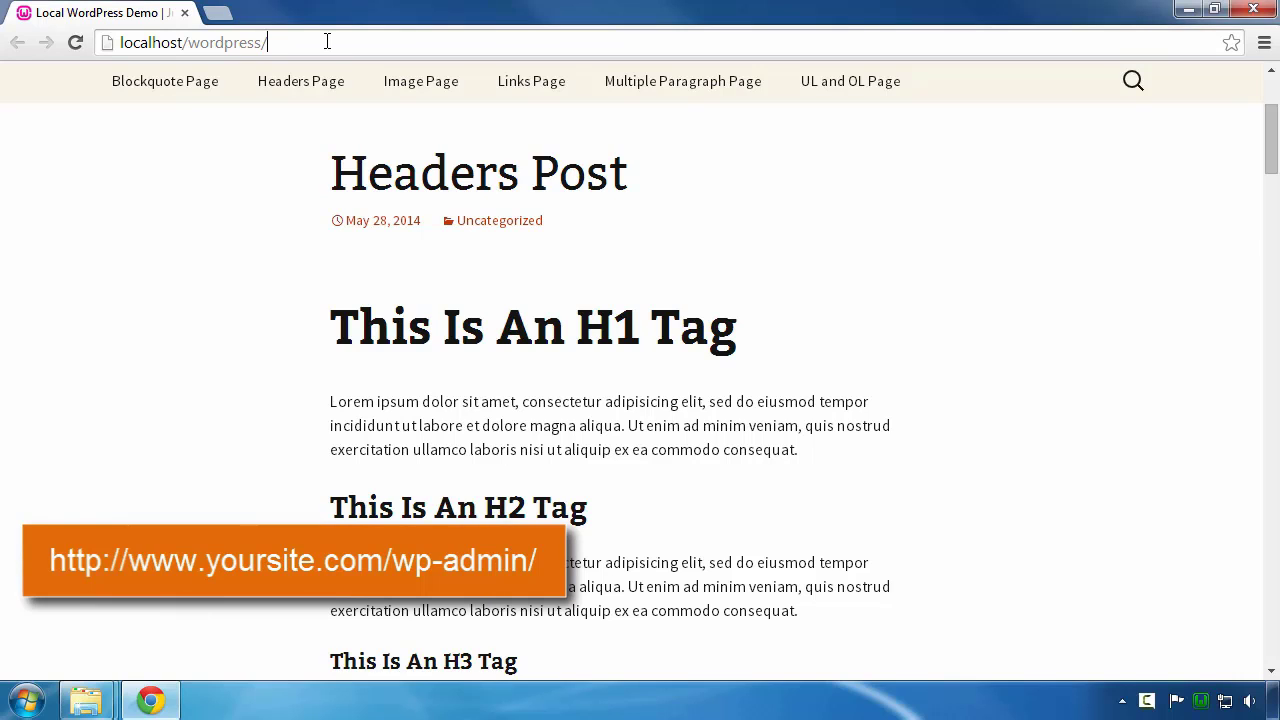
text(wp-admin)
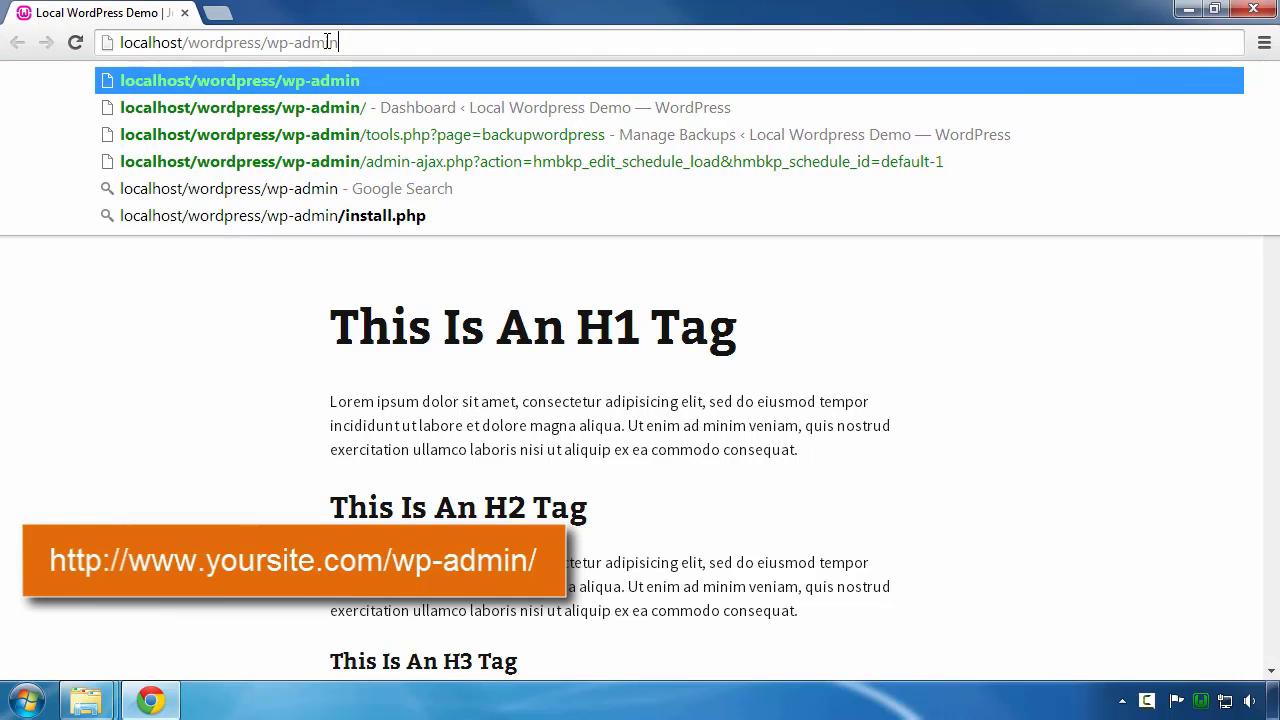
text(/)
key(Return)
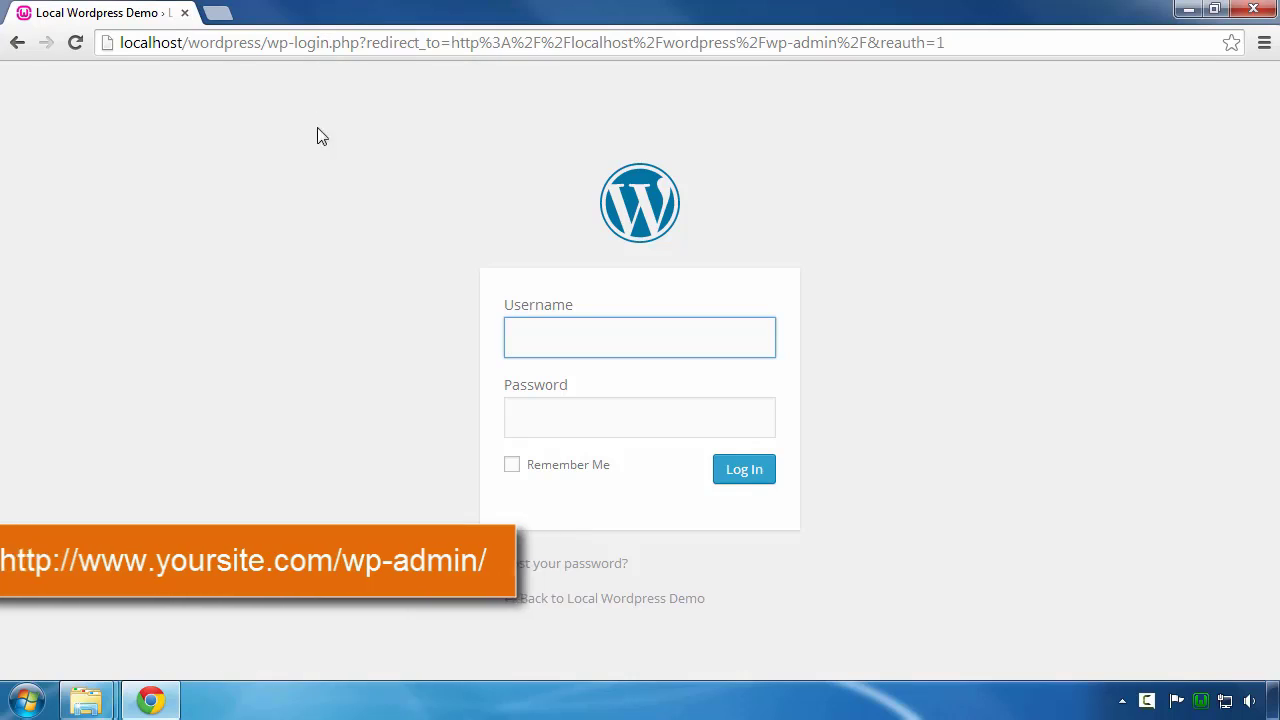
Step: Log in with the admin username and password to reach the Dashboard
click(548, 343)
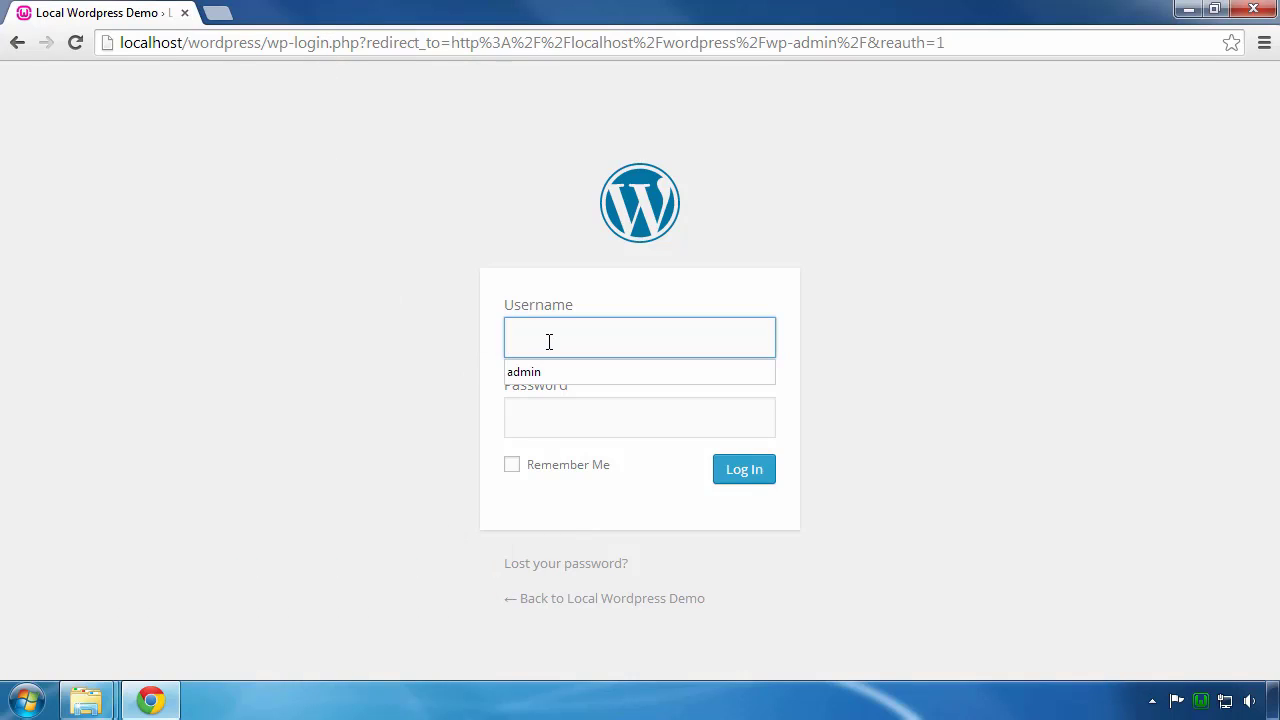
text(admin)
key(Tab)
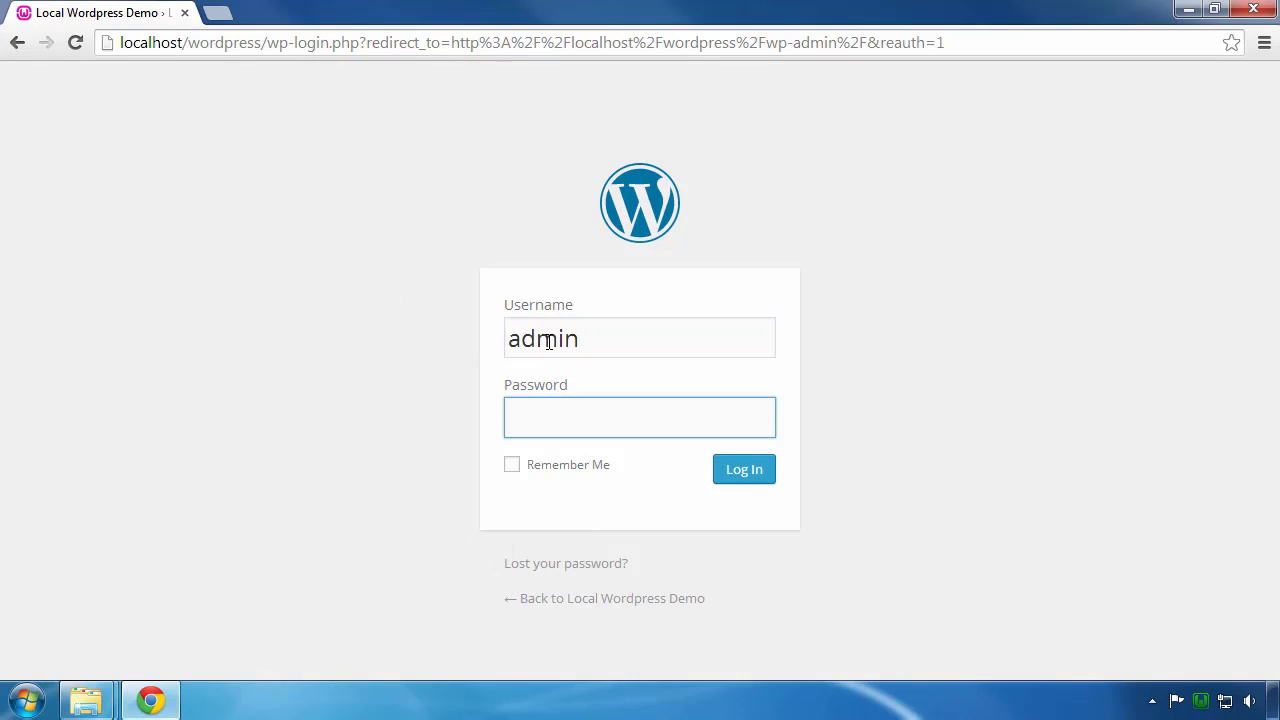
text(admin)
click(743, 482)
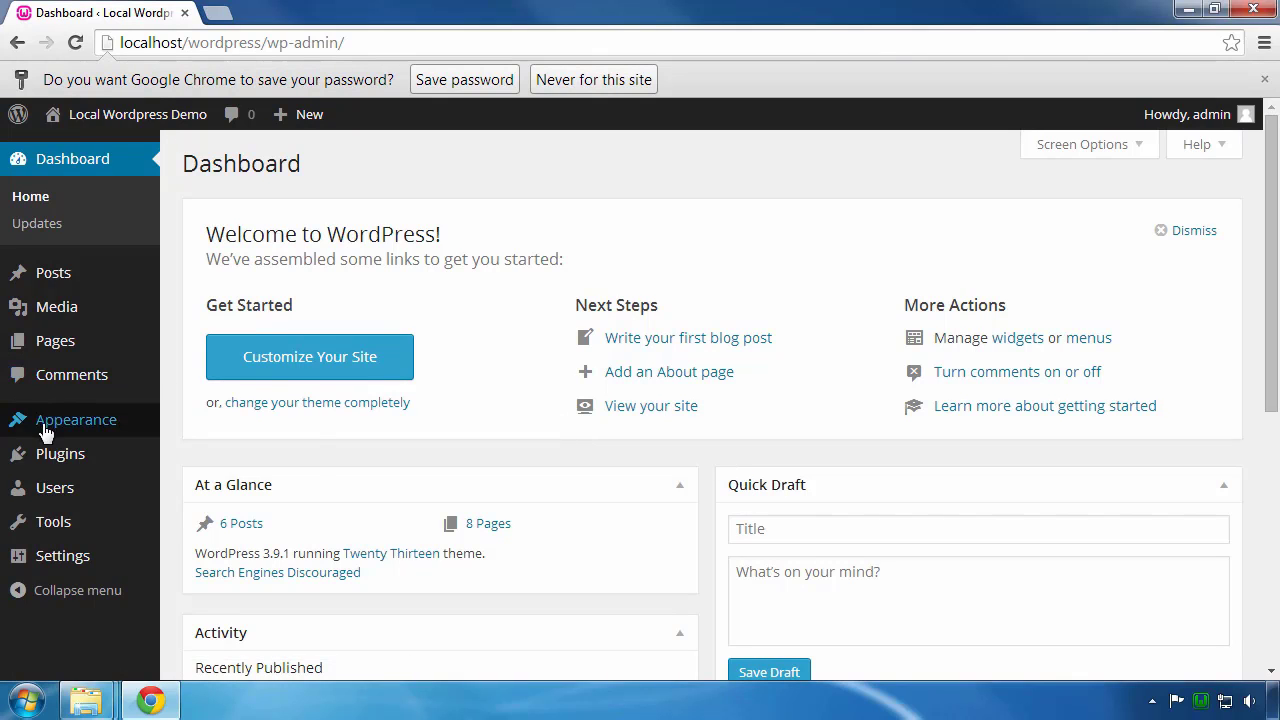
mouse_move(44, 460)
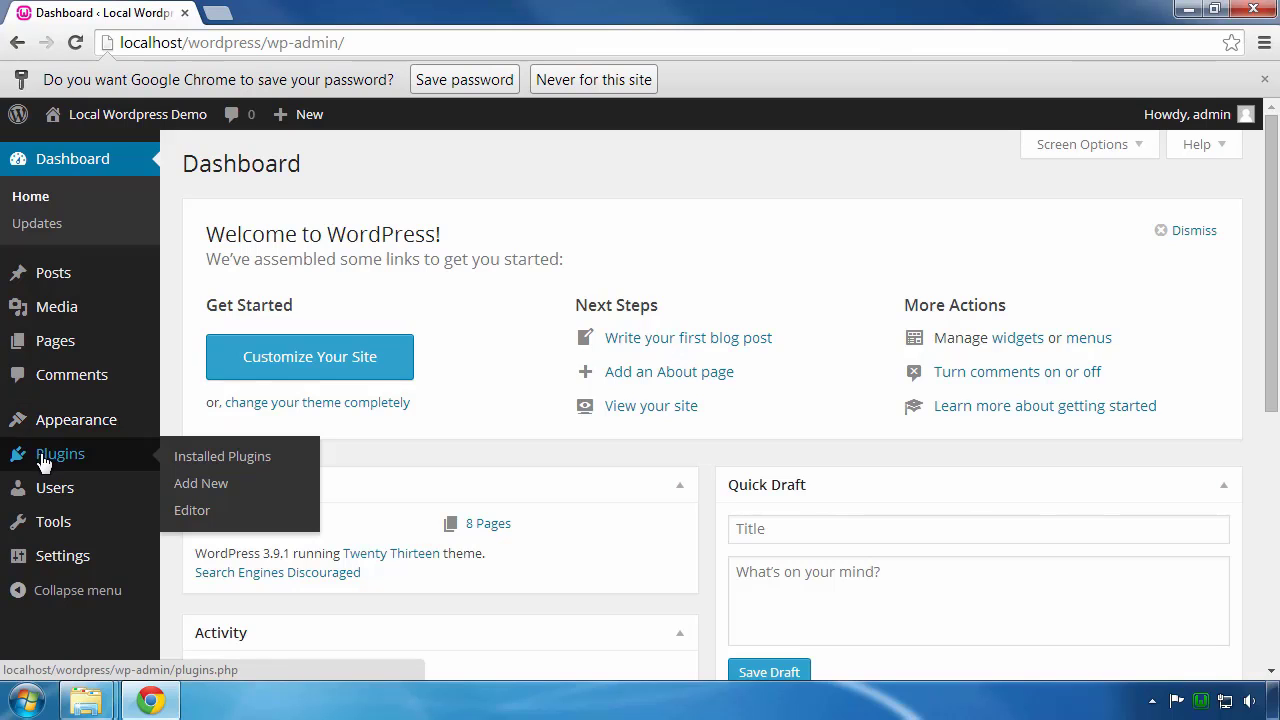
Step: Search the Add New plugins page for 'backupwordpress'
click(42, 456)
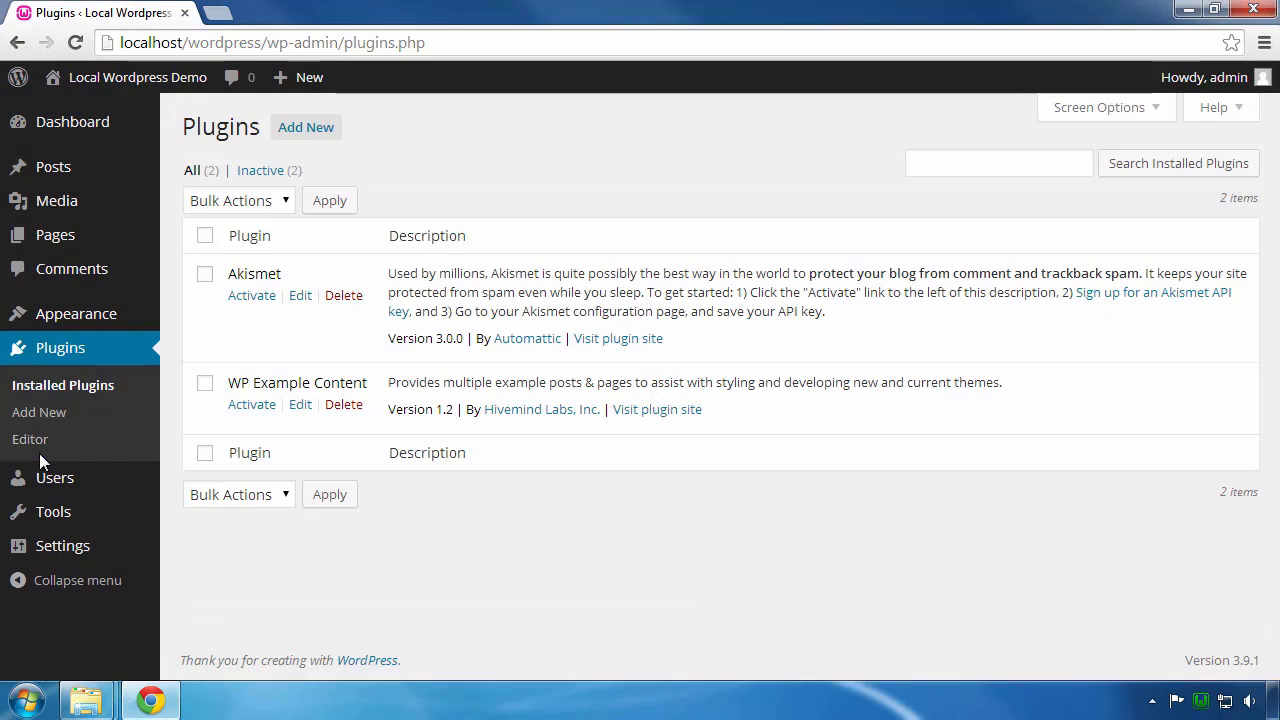
click(303, 132)
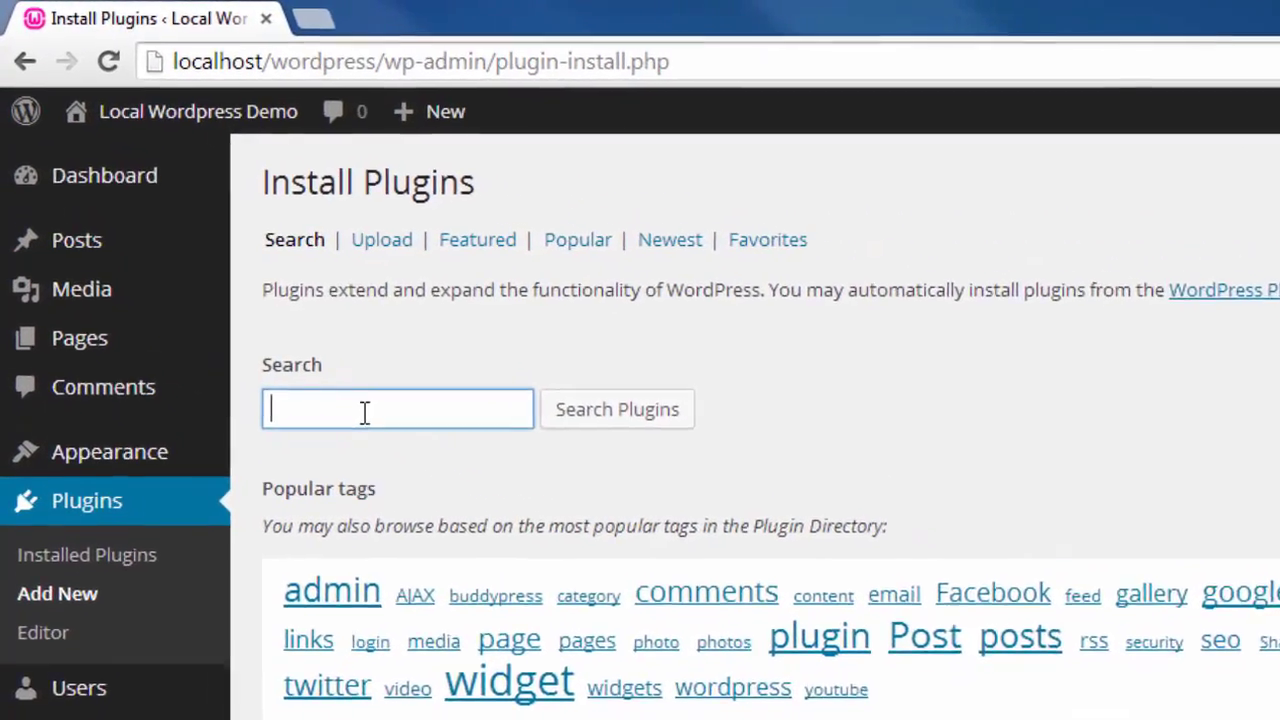
text(back)
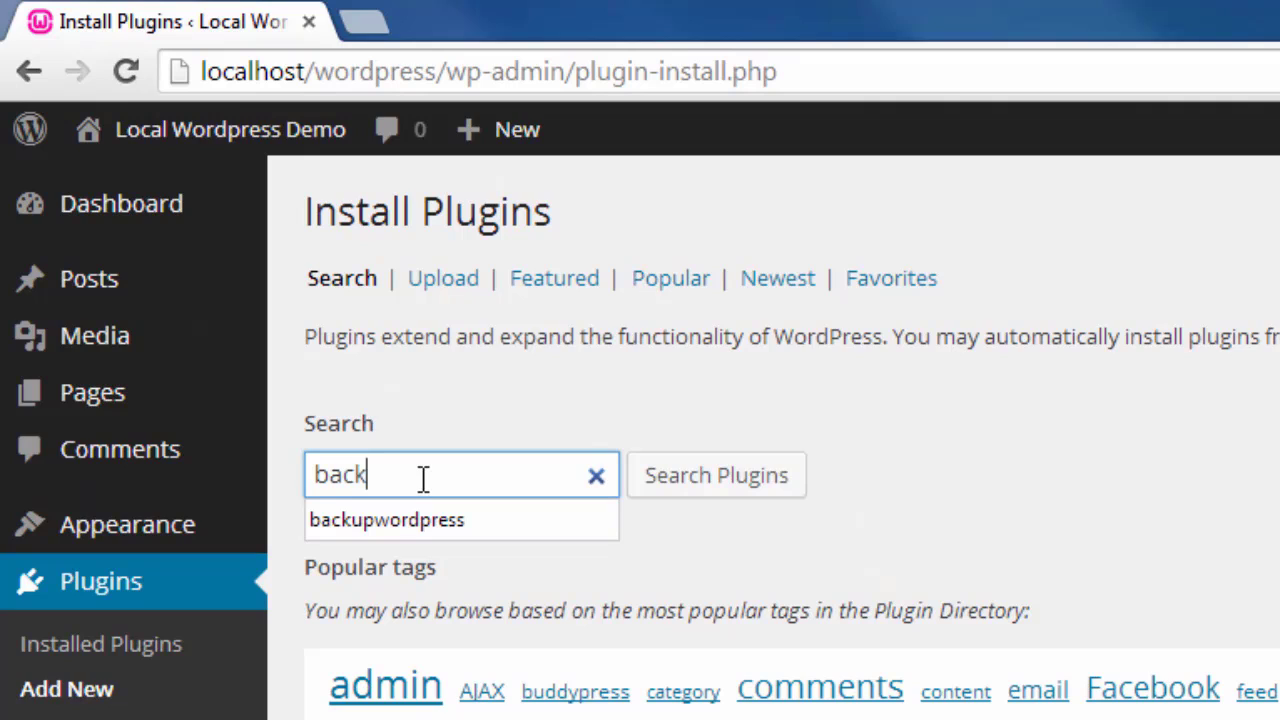
text(upwordpress)
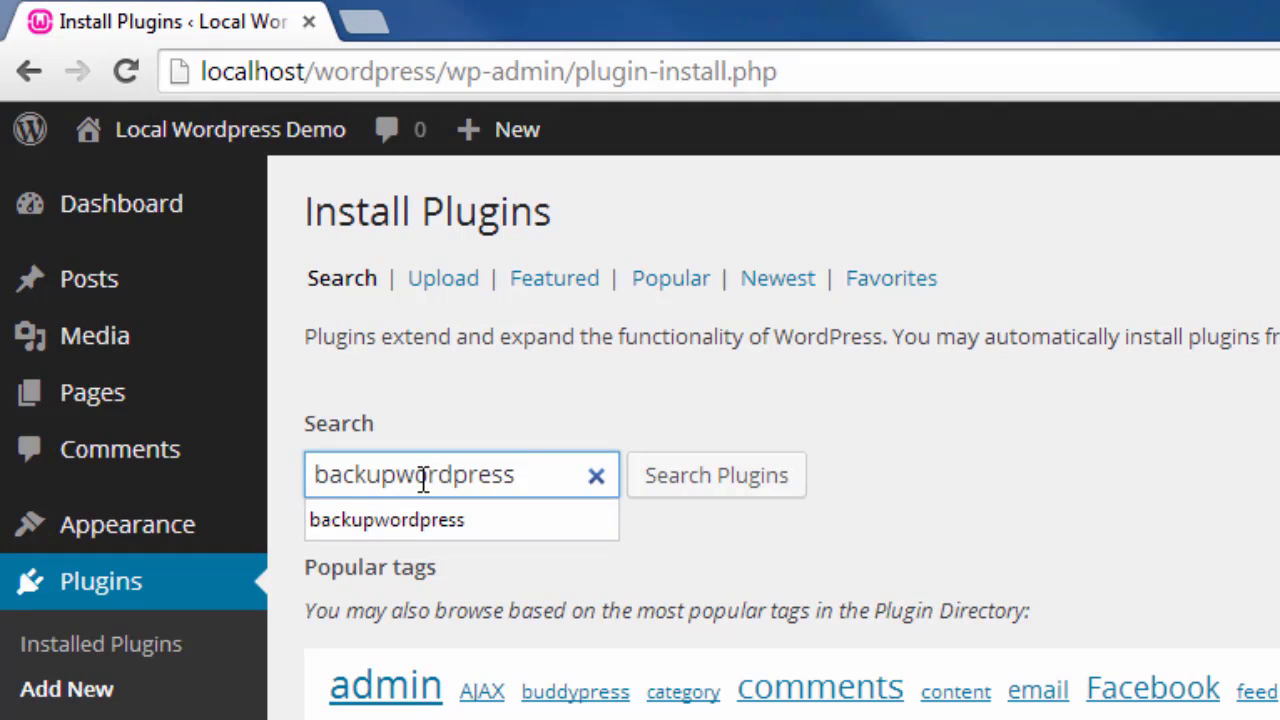
click(748, 478)
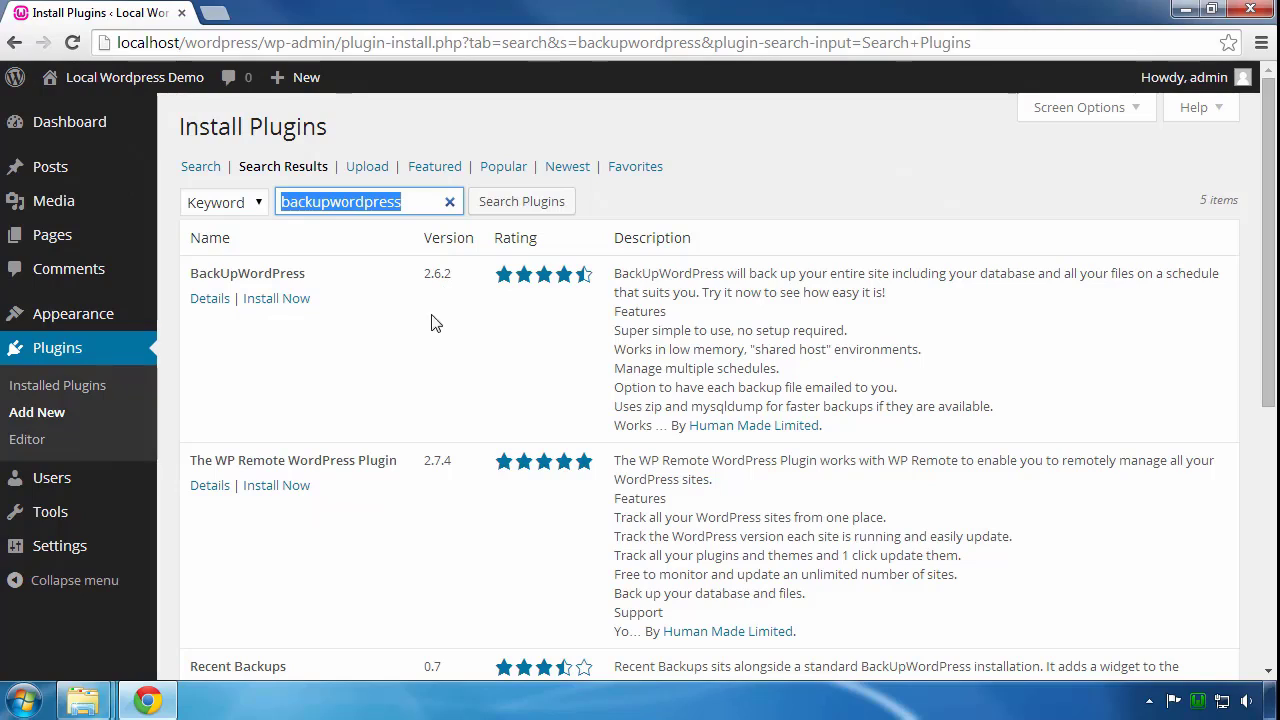
Step: Install BackUpWordPress 2.6.2, confirm, and activate the plugin
click(268, 302)
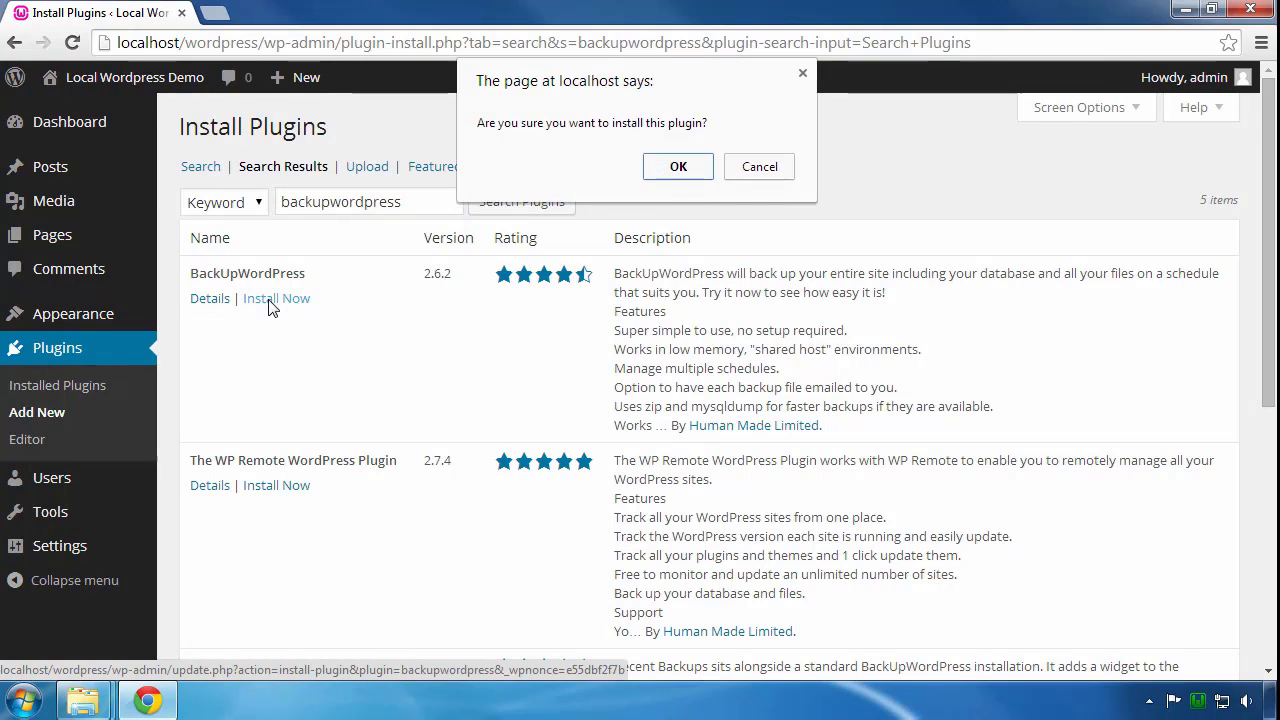
click(678, 167)
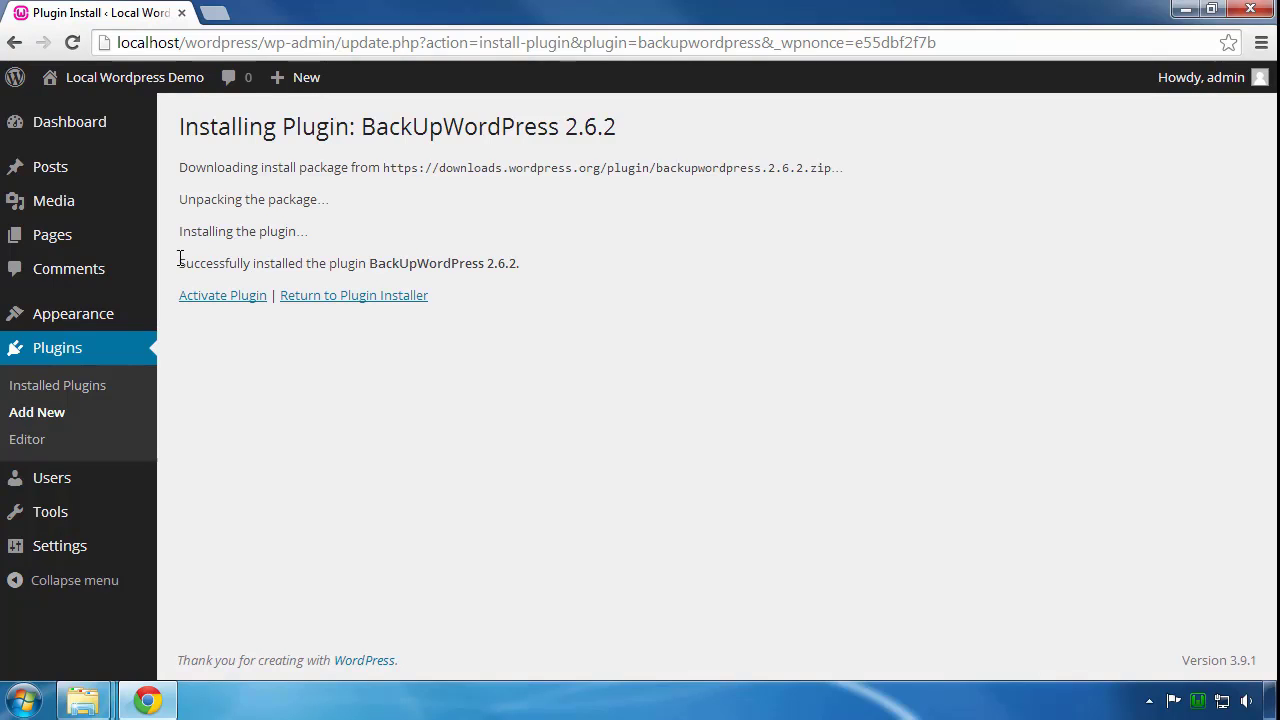
drag(180, 260, 526, 258)
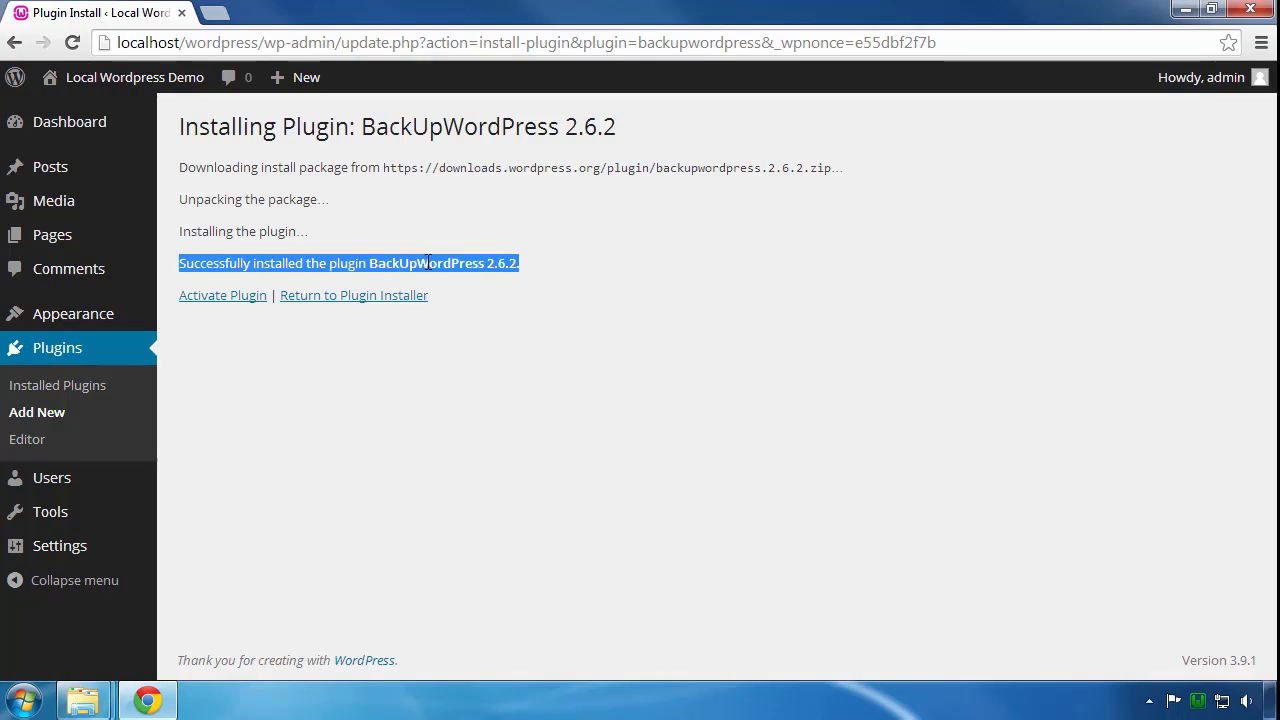
click(218, 298)
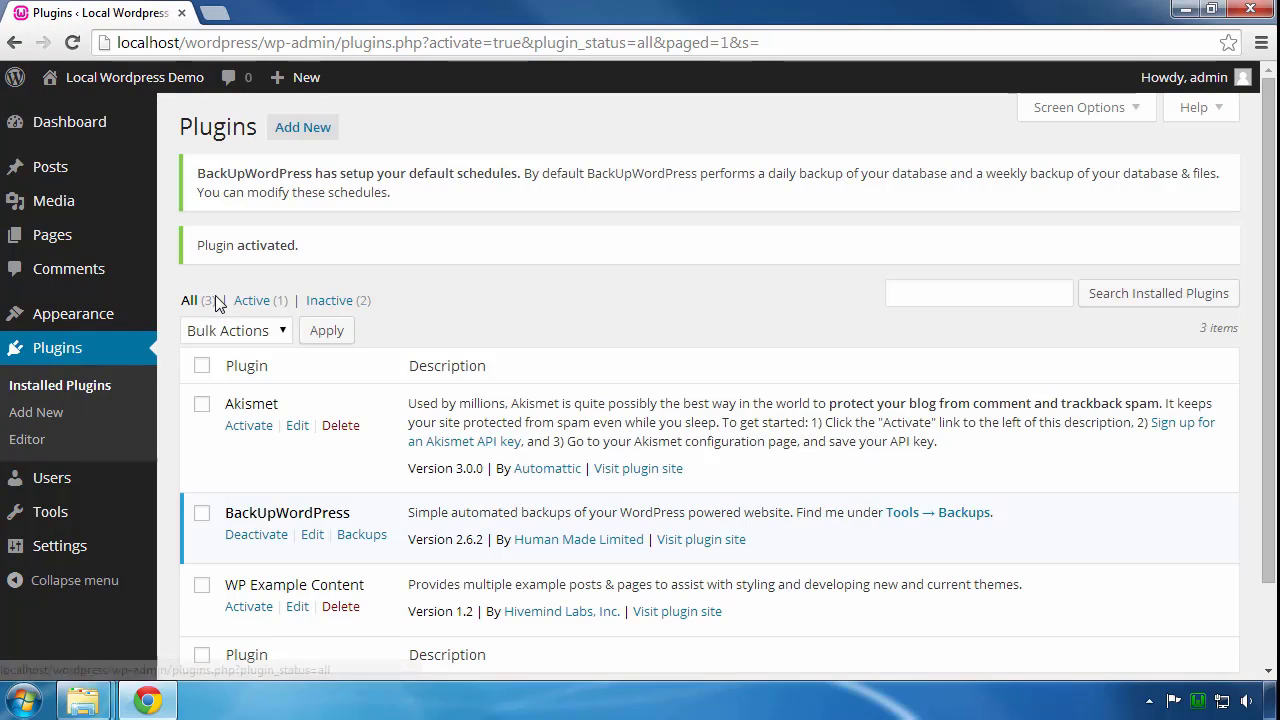
Step: Open Tools > Backups to view the daily 11:00 pm database schedule with no backups
scroll(172, 280, down, 1)
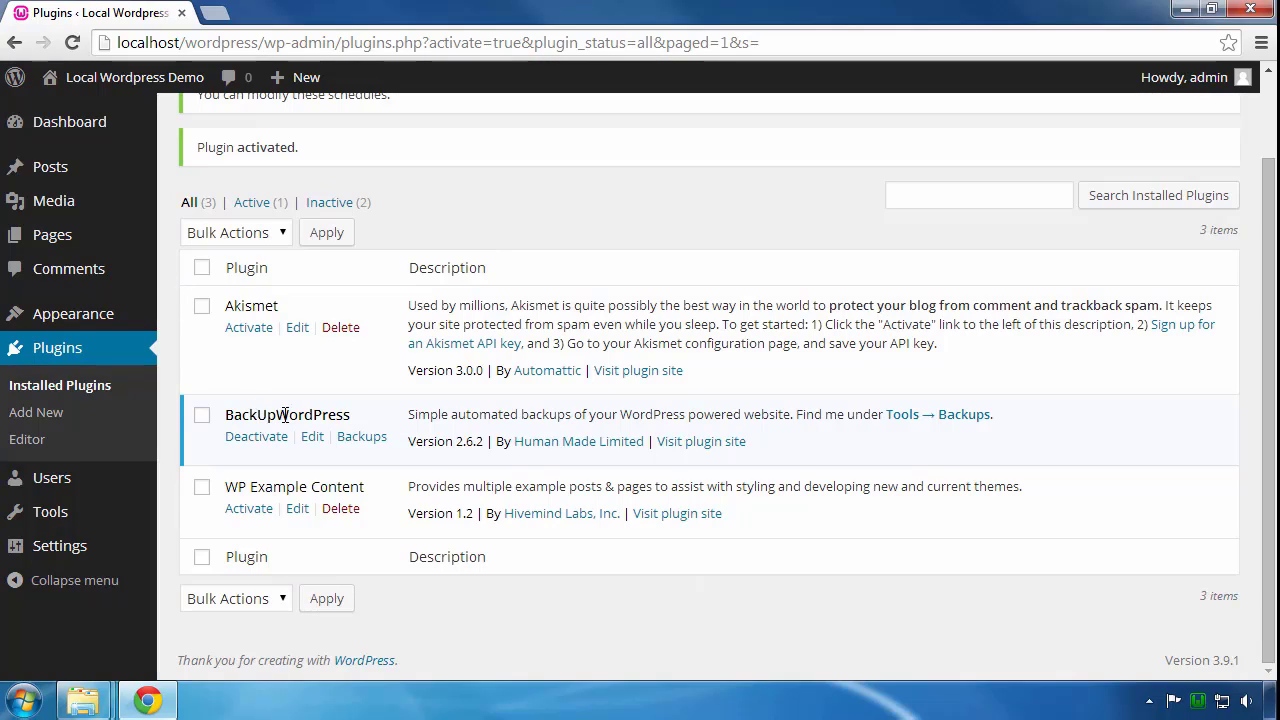
double_click(344, 417)
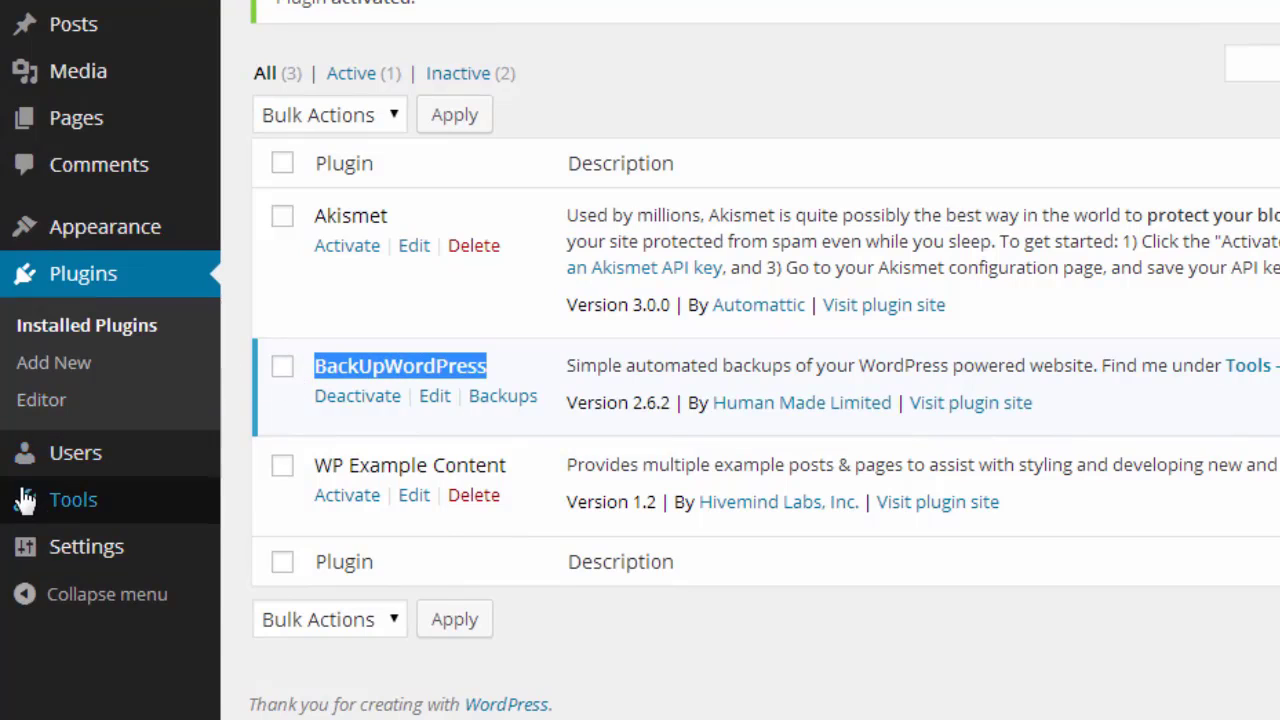
mouse_move(33, 507)
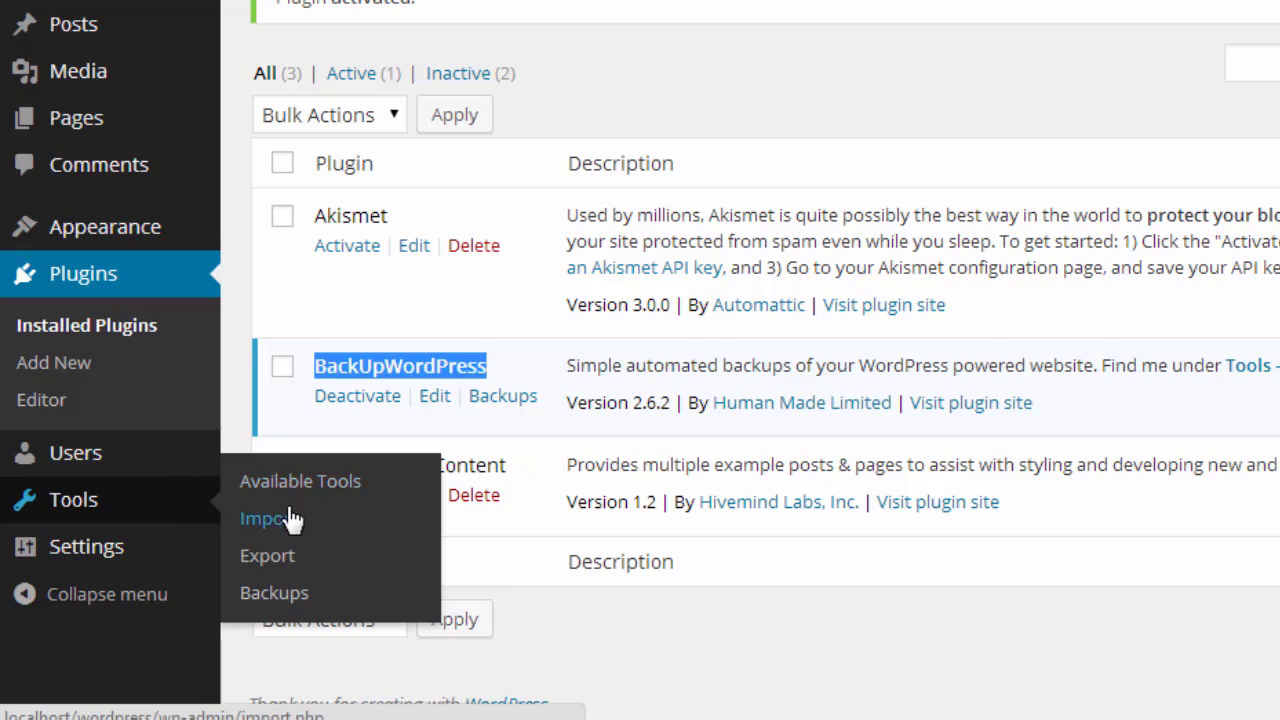
click(286, 596)
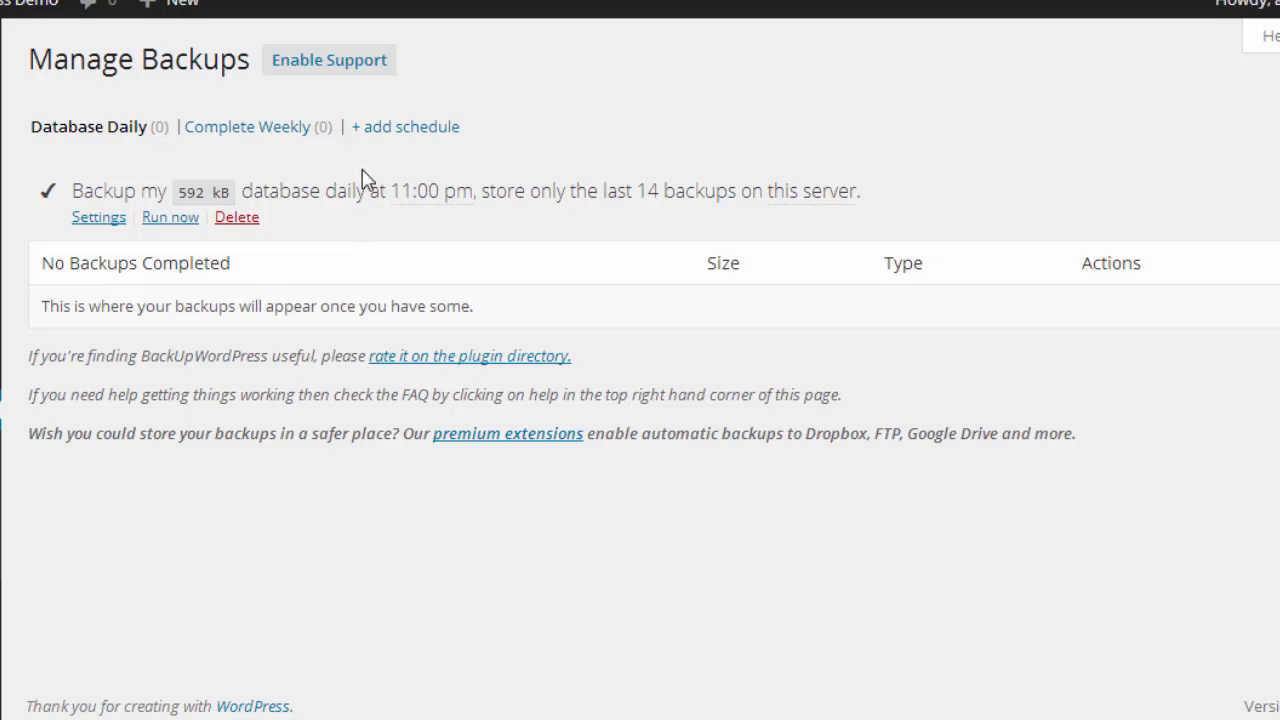
Step: Add a new backup schedule with Backup set to Both Database & files
click(397, 129)
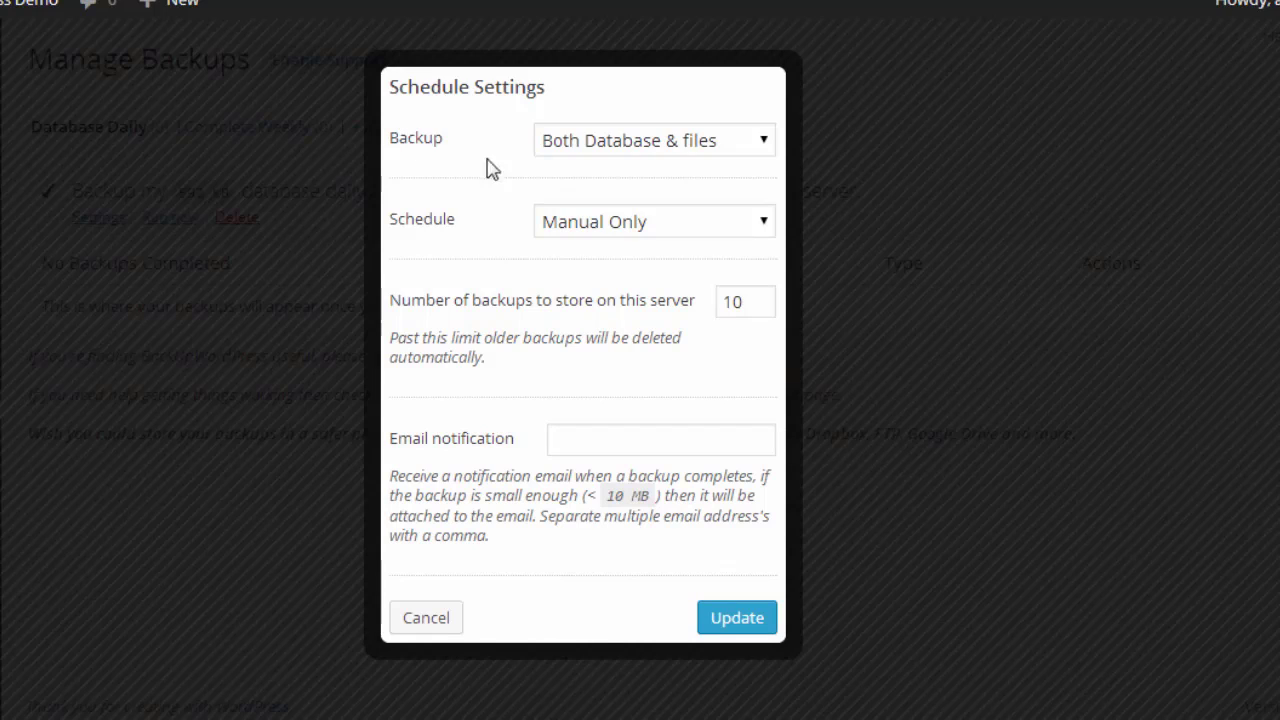
click(766, 144)
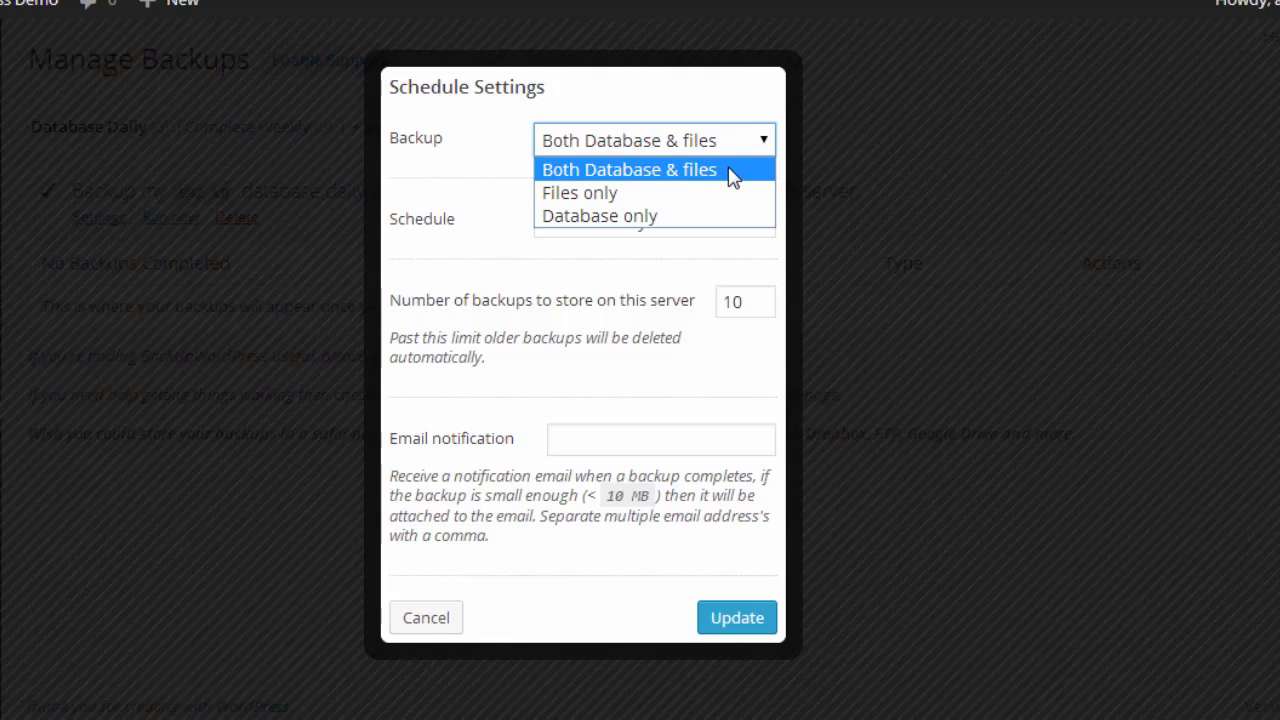
click(731, 172)
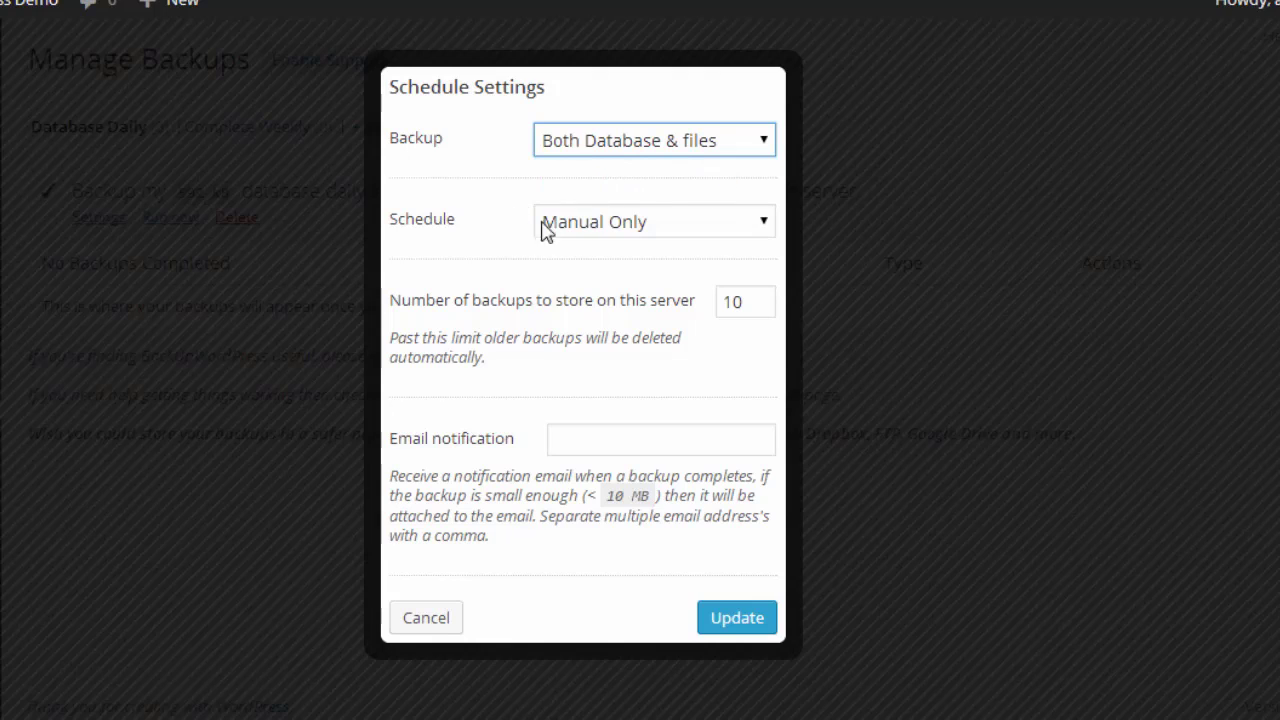
click(733, 229)
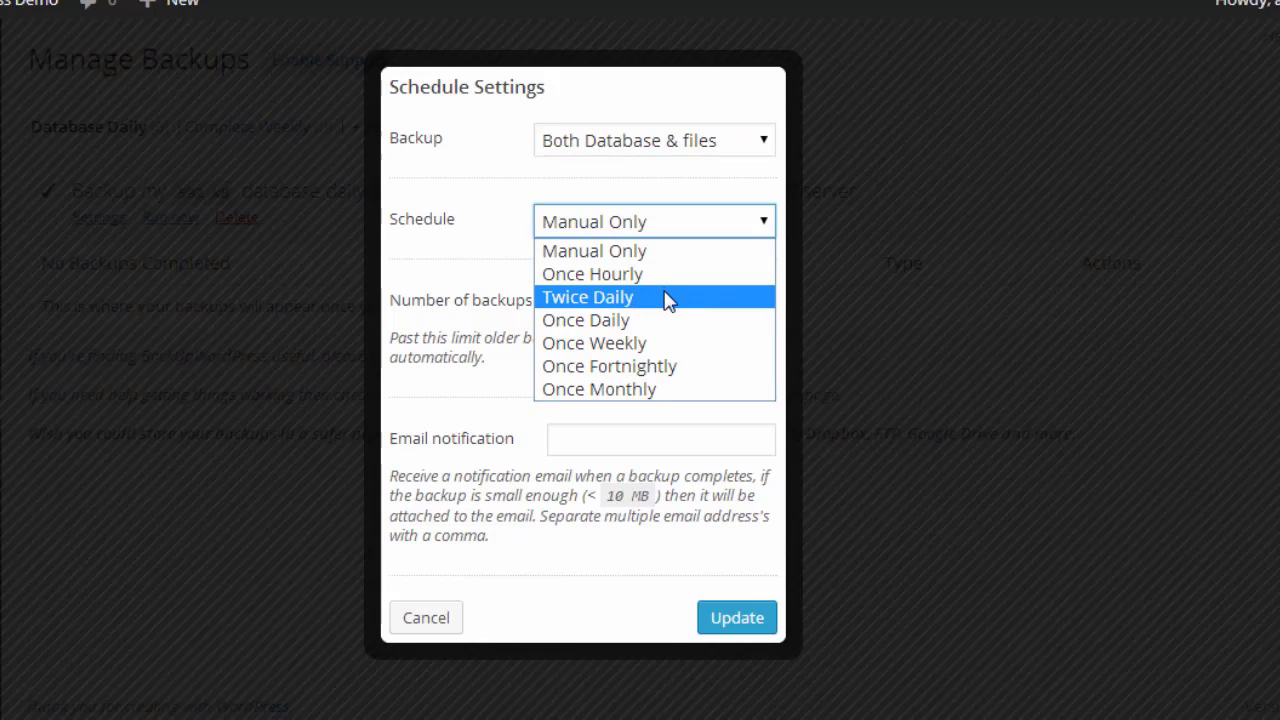
Step: Set the schedule to Once Weekly, starting Thursday at 03:00, keeping 10 backups
click(663, 346)
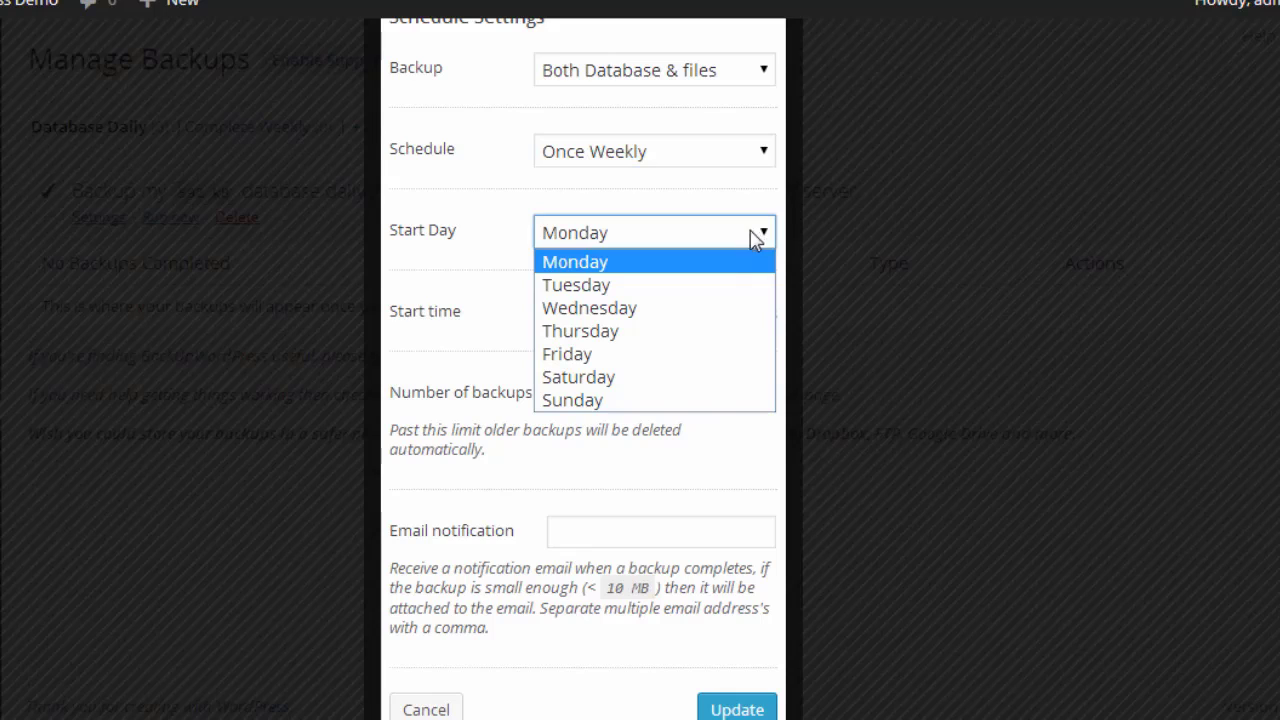
click(706, 340)
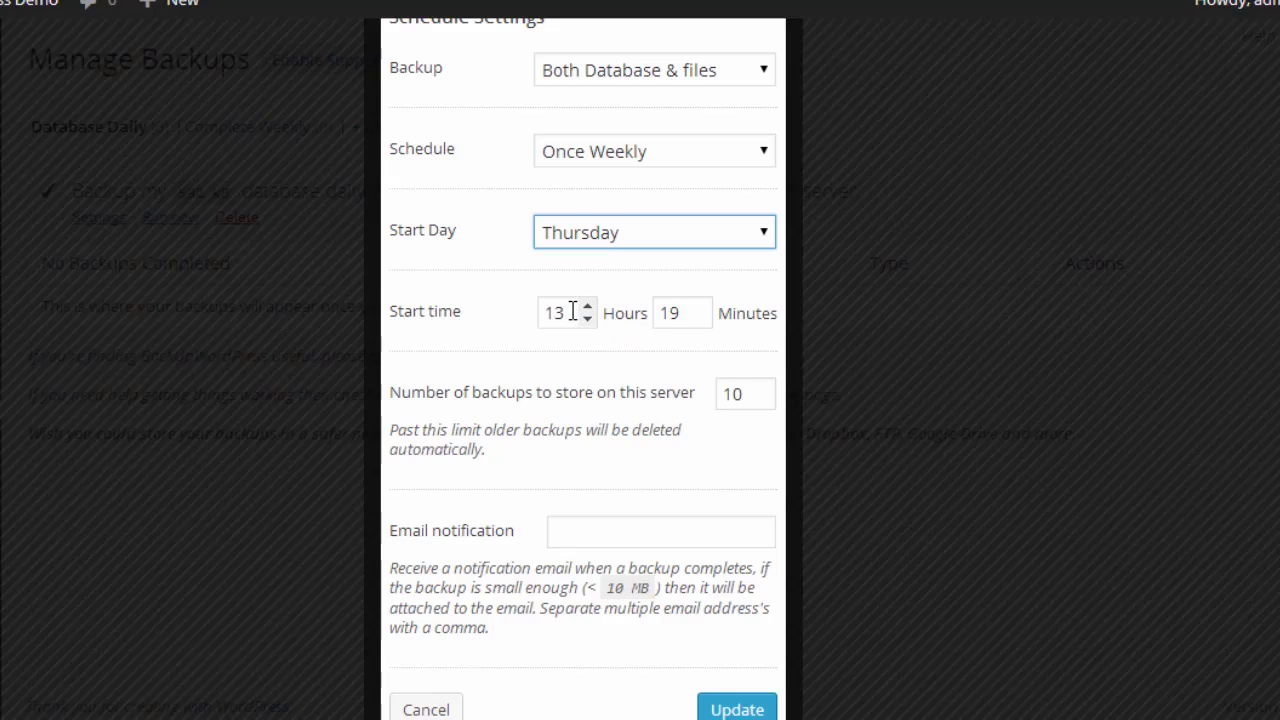
drag(566, 312, 538, 308)
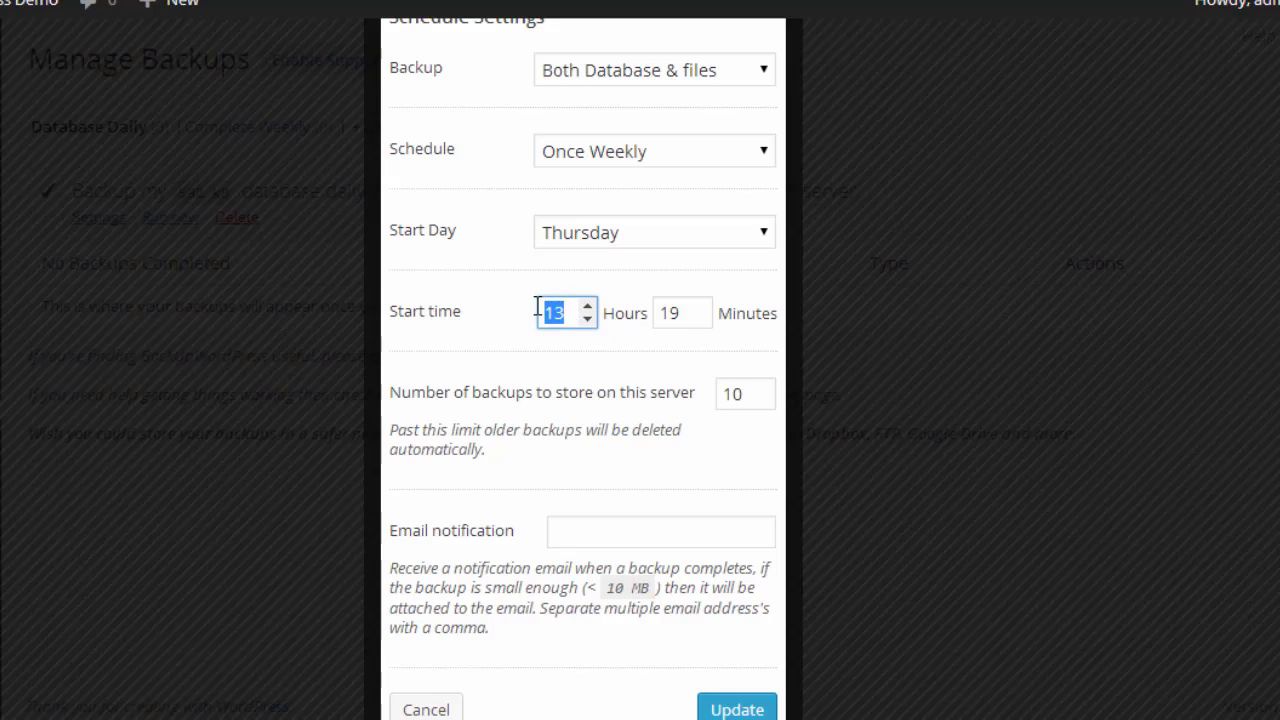
text(03)
key(Tab)
text(00)
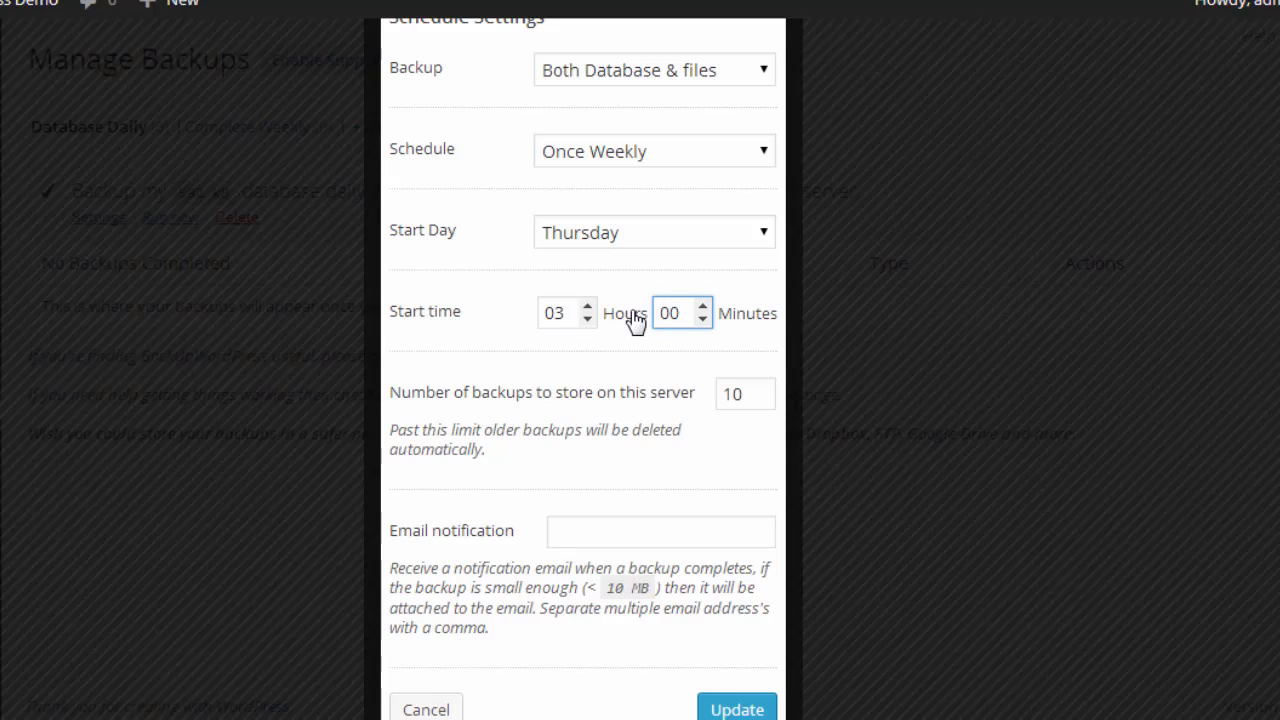
scroll(633, 312, down, 1)
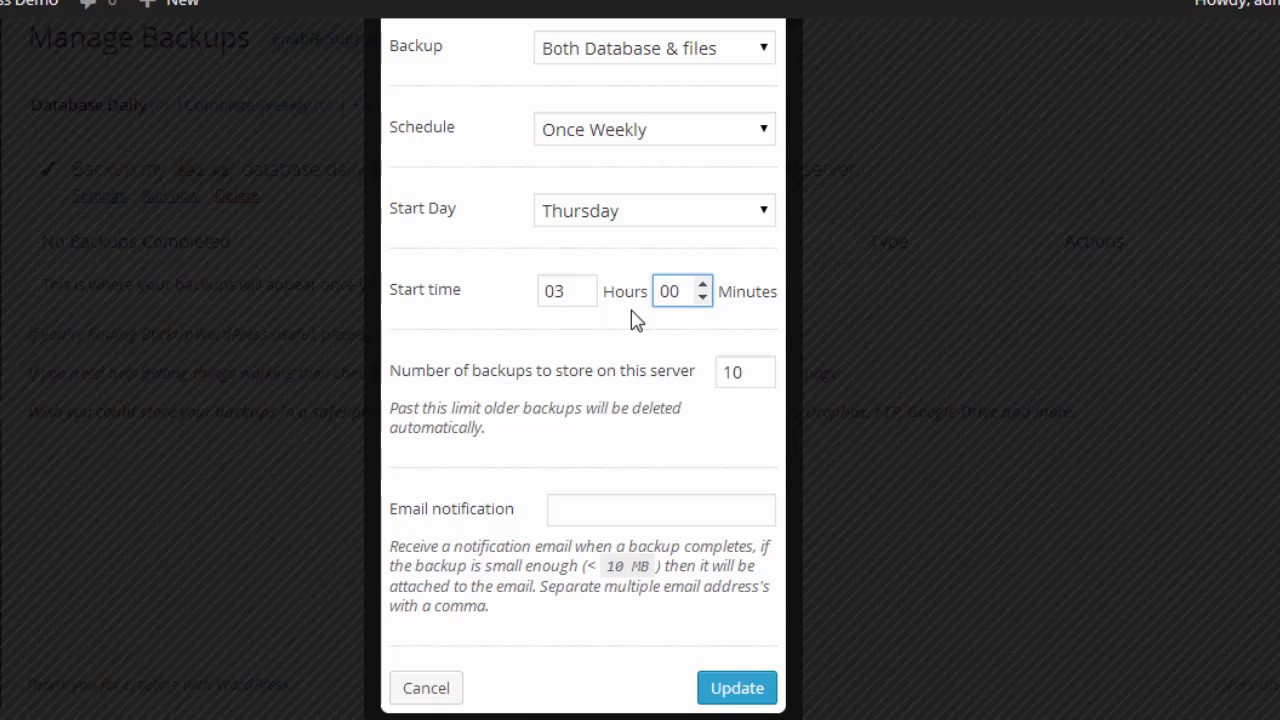
click(593, 510)
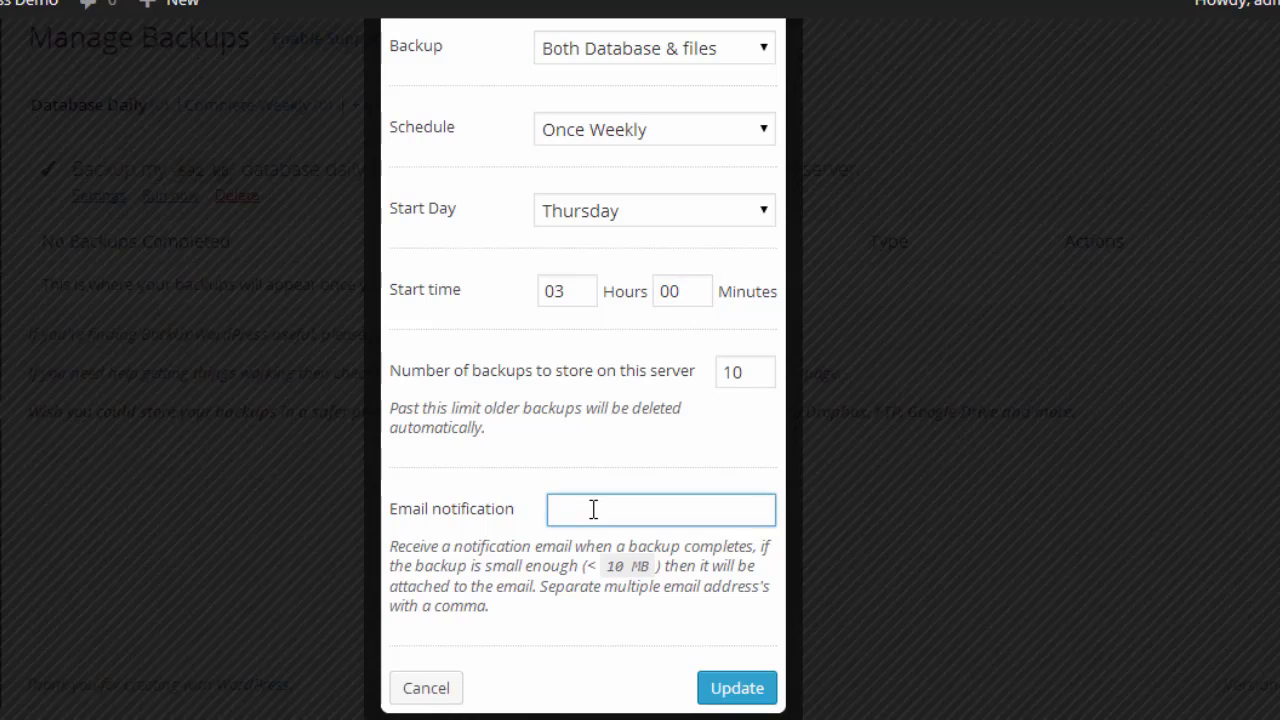
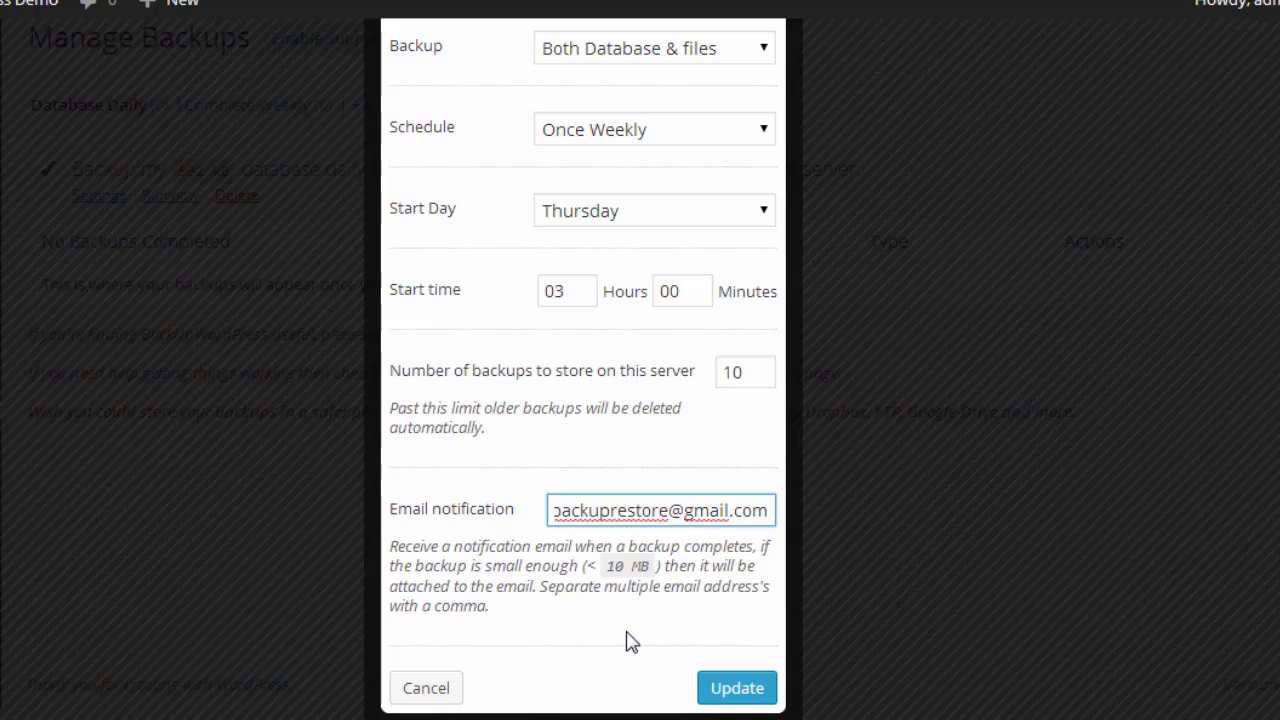
Step: Enter the notification e-mail address and save the Complete Weekly schedule with Update
click(741, 689)
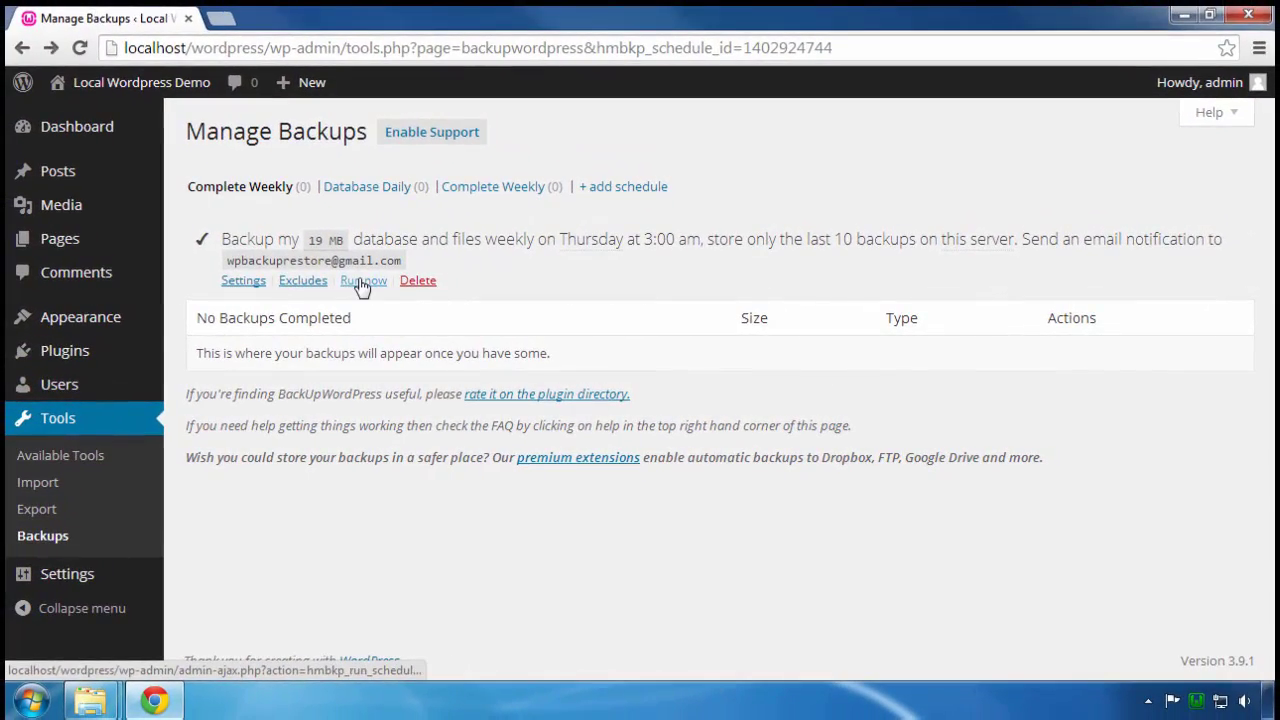
Step: Run a backup now and download the completed 7 MB database-and-files zip
click(362, 281)
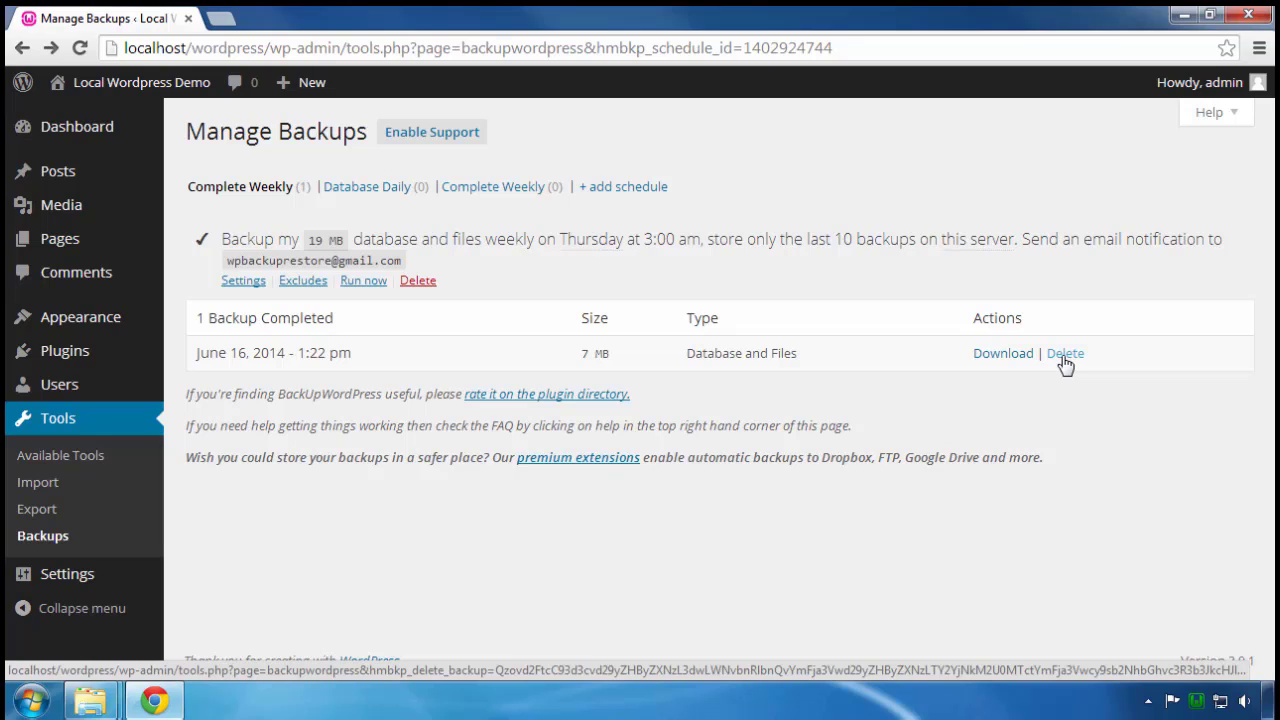
click(1001, 357)
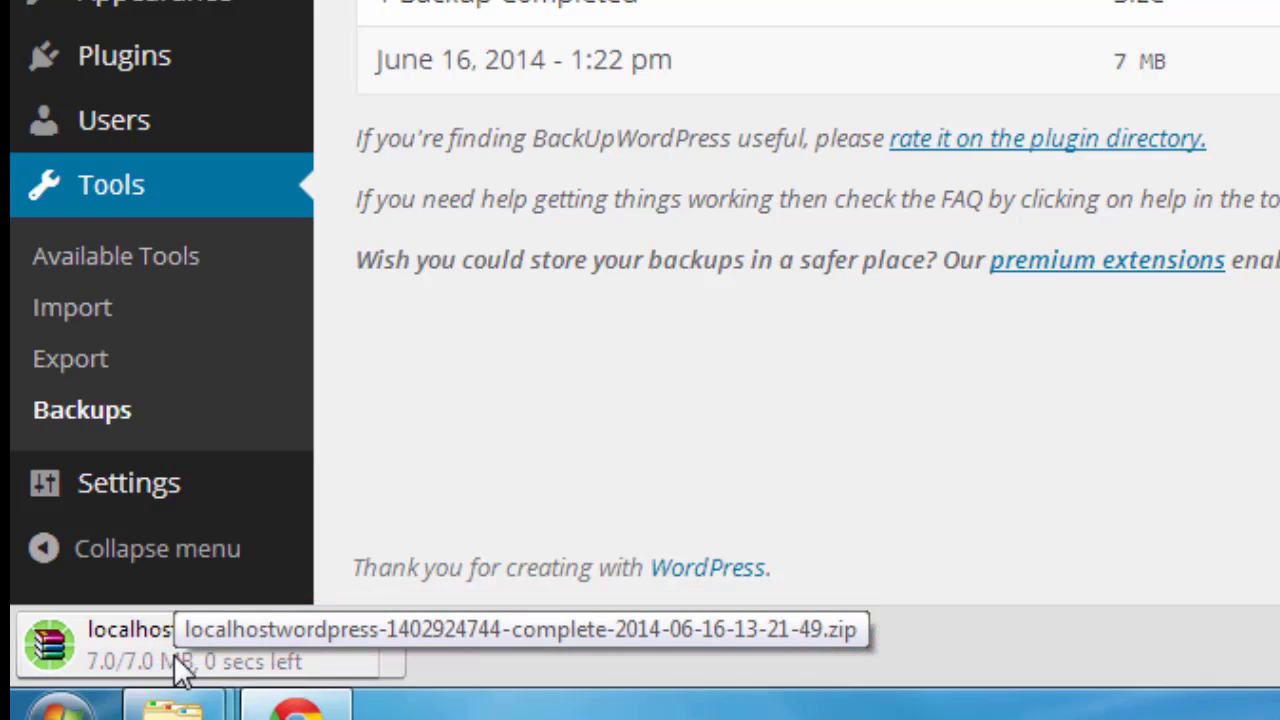
Step: Open the downloaded backup zip in WinRAR and reposition and enlarge its window
click(175, 656)
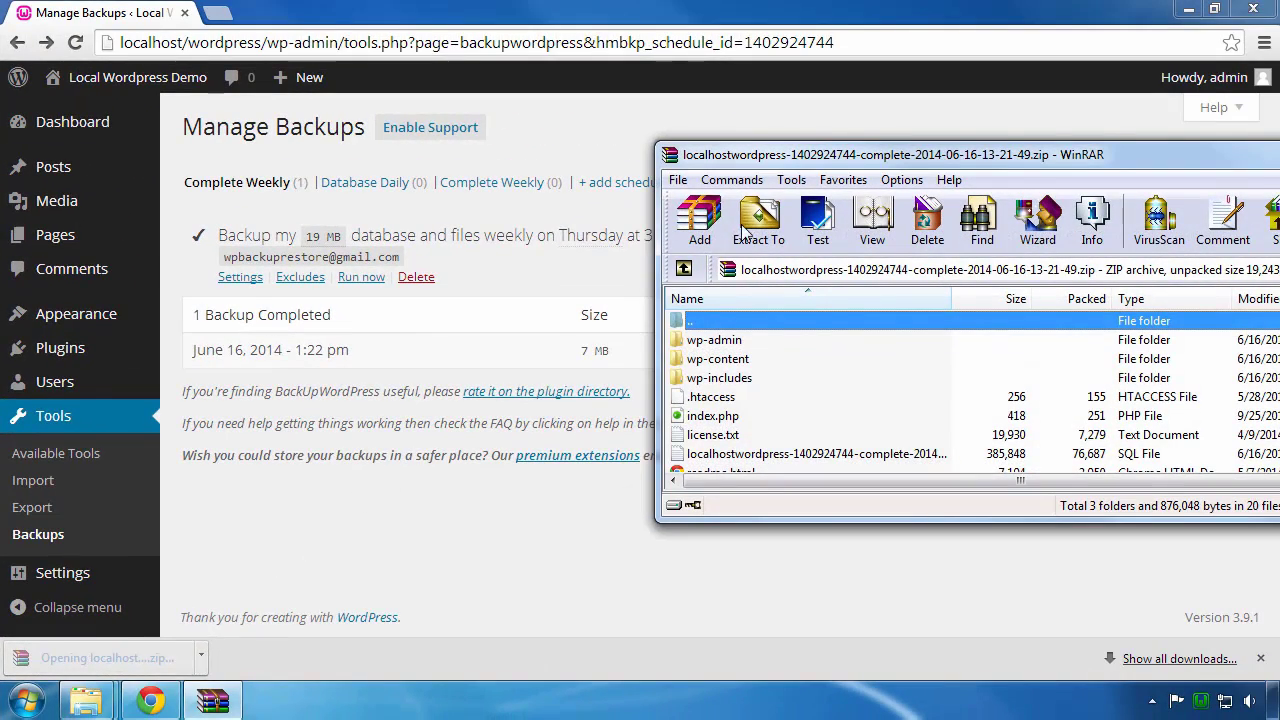
drag(779, 162, 500, 177)
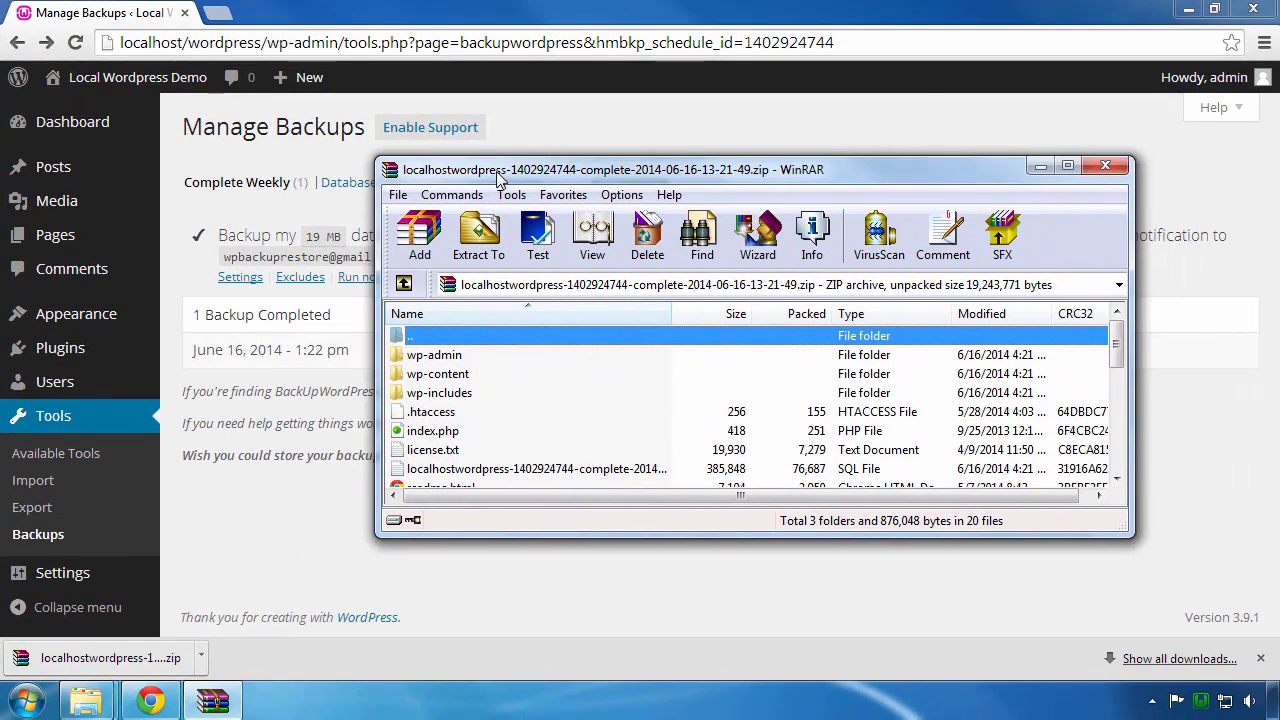
drag(1117, 530, 1087, 648)
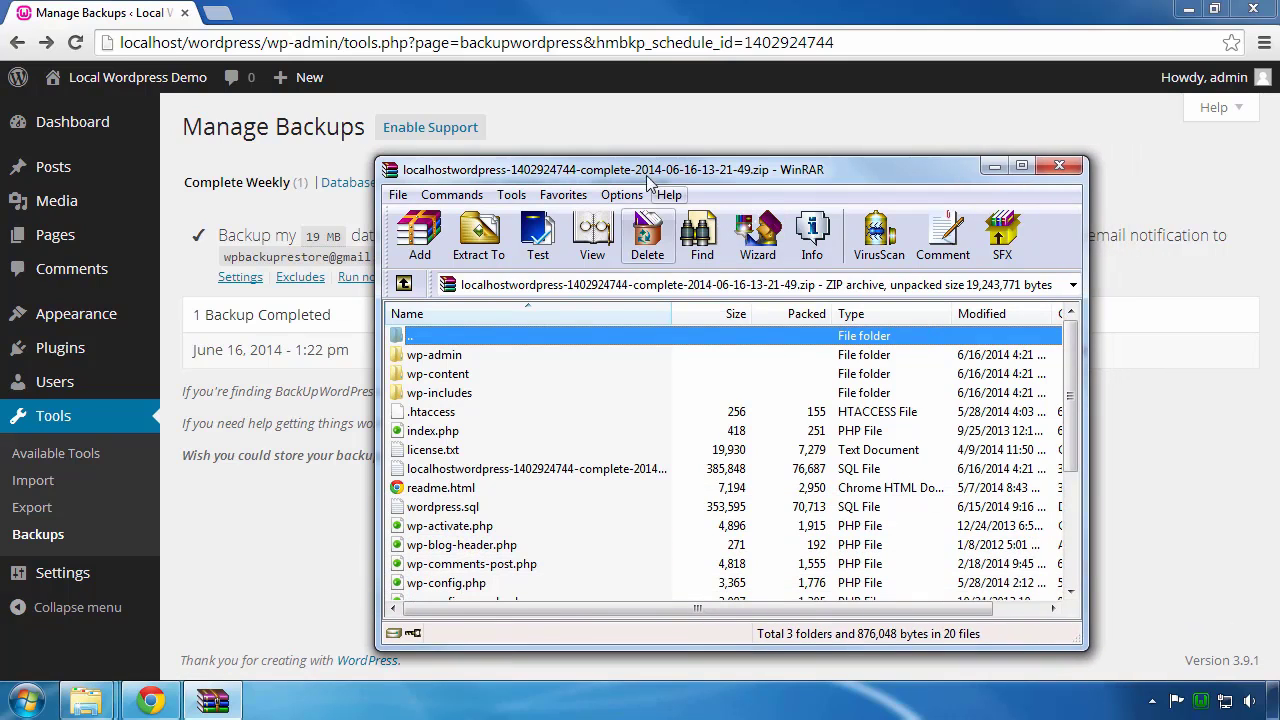
drag(648, 180, 625, 103)
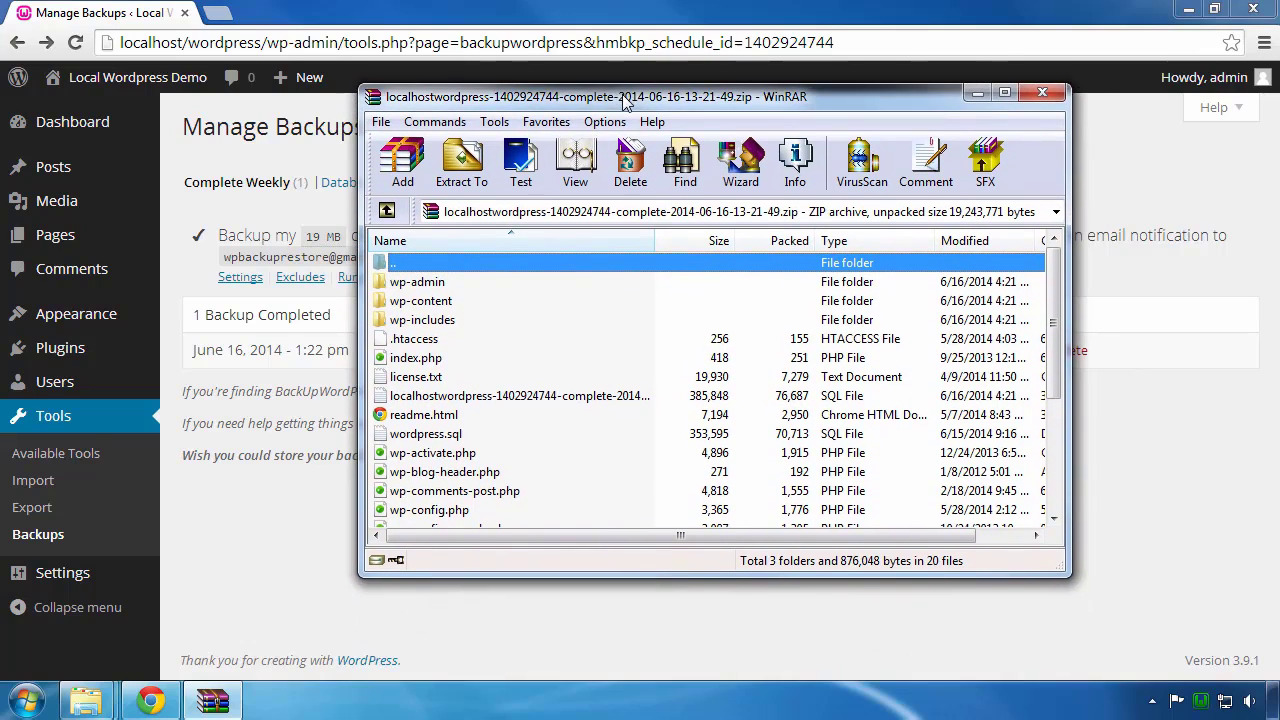
Step: Inspect the archive's wp-content folder, .htaccess, SQL dump and wp-config.php, widening the Name column
click(418, 305)
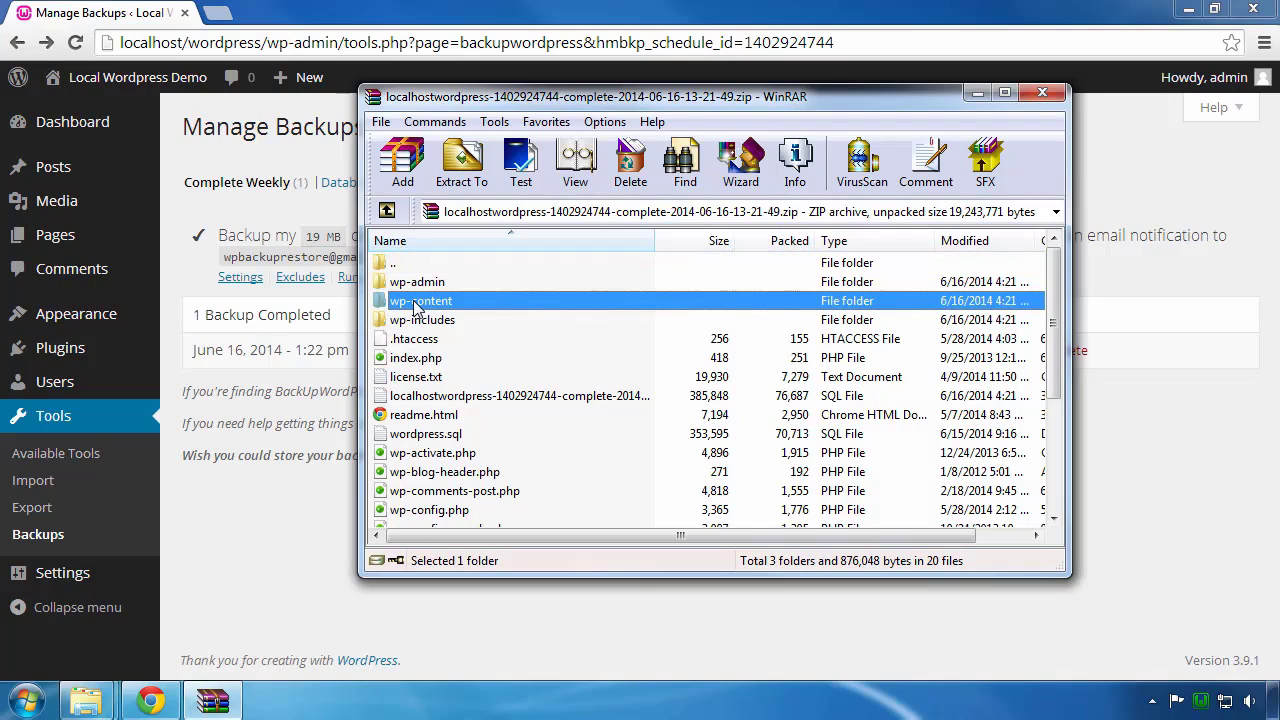
click(419, 341)
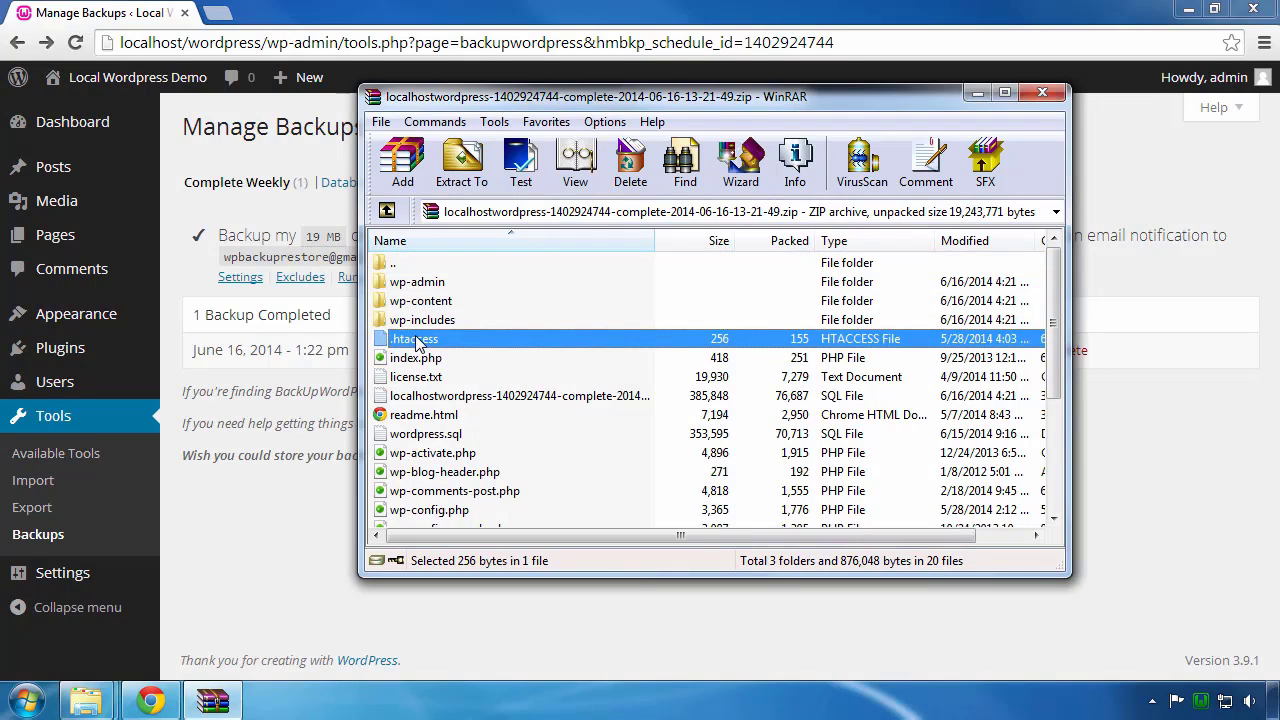
click(418, 398)
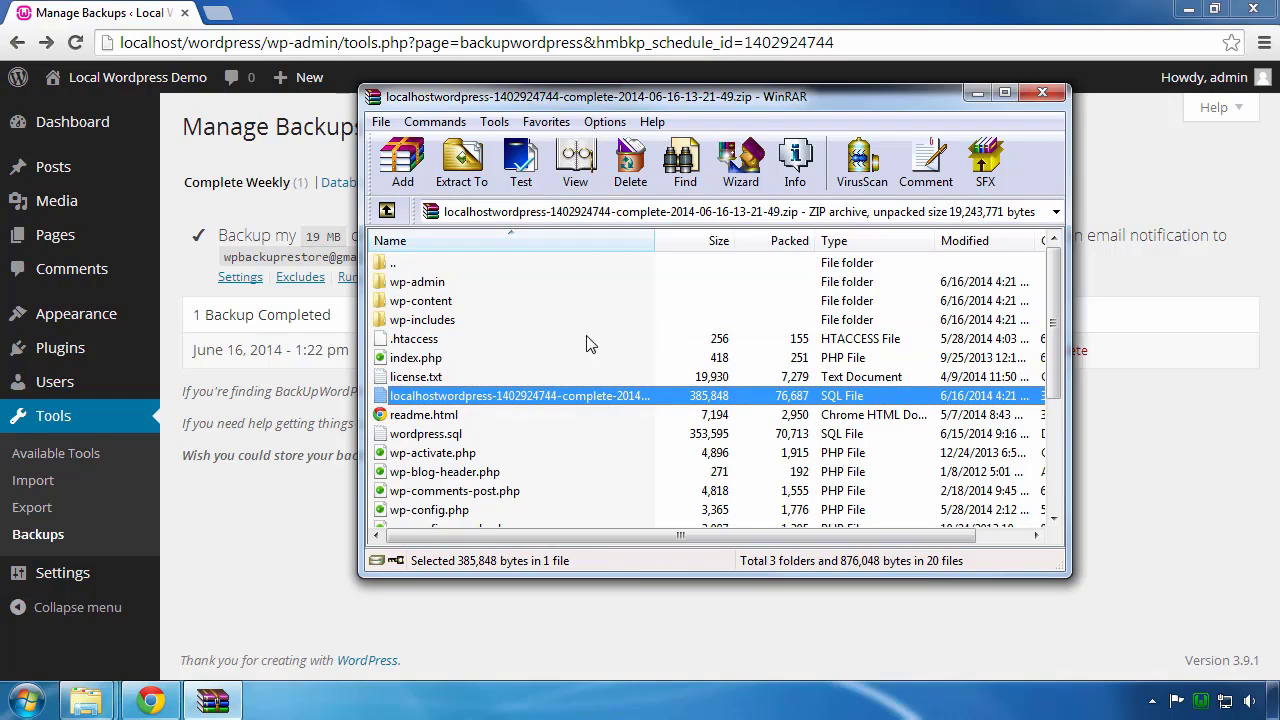
drag(656, 240, 790, 241)
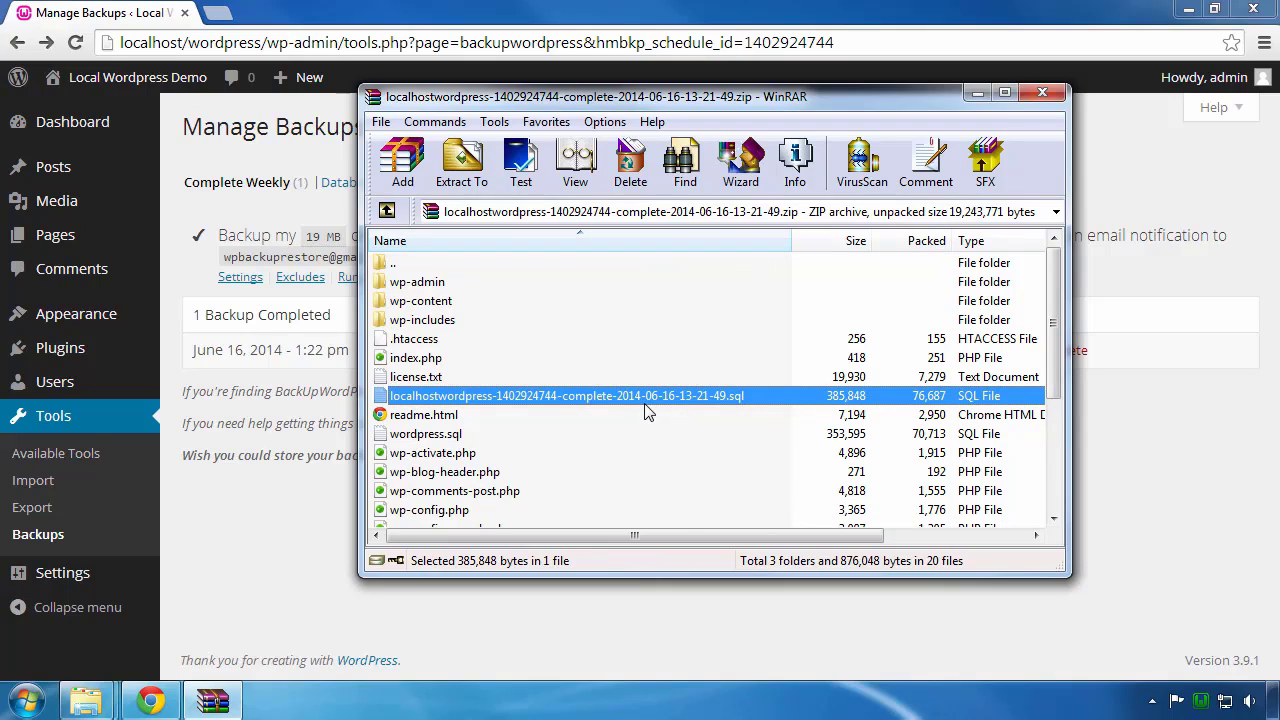
click(448, 514)
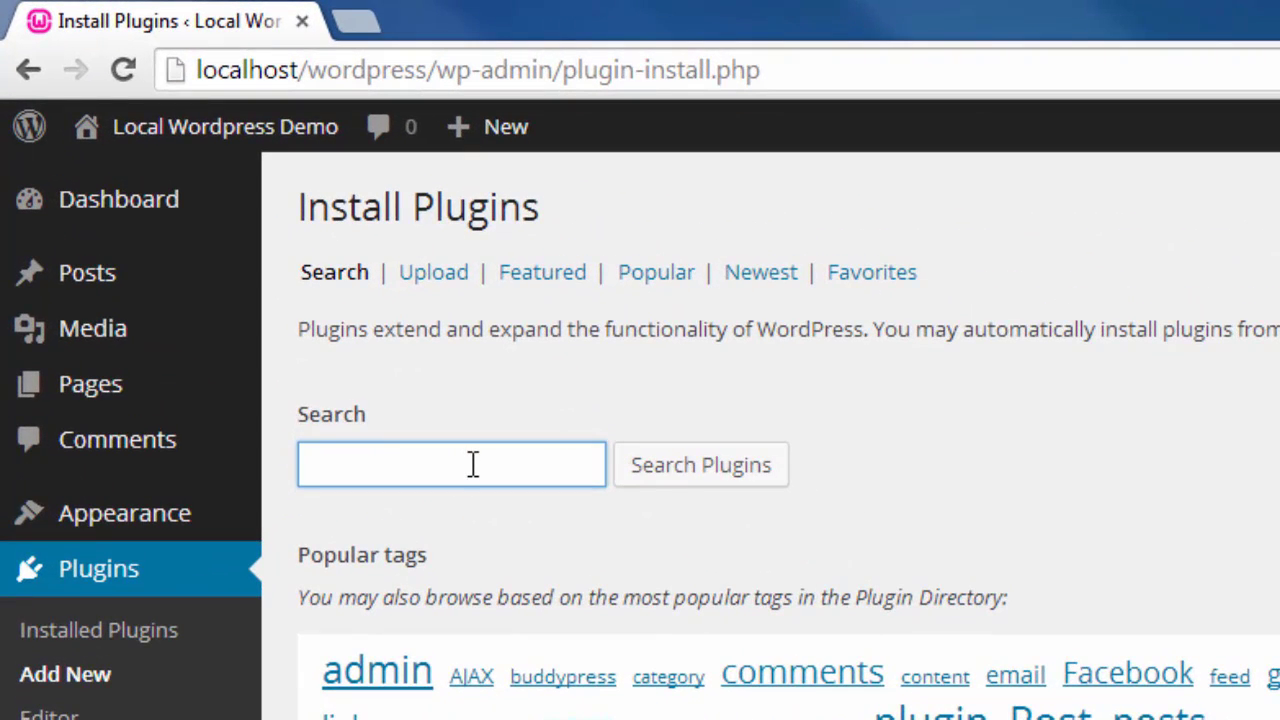
Step: Search the plugin directory for 'wordpress backup to dropbox'
click(473, 465)
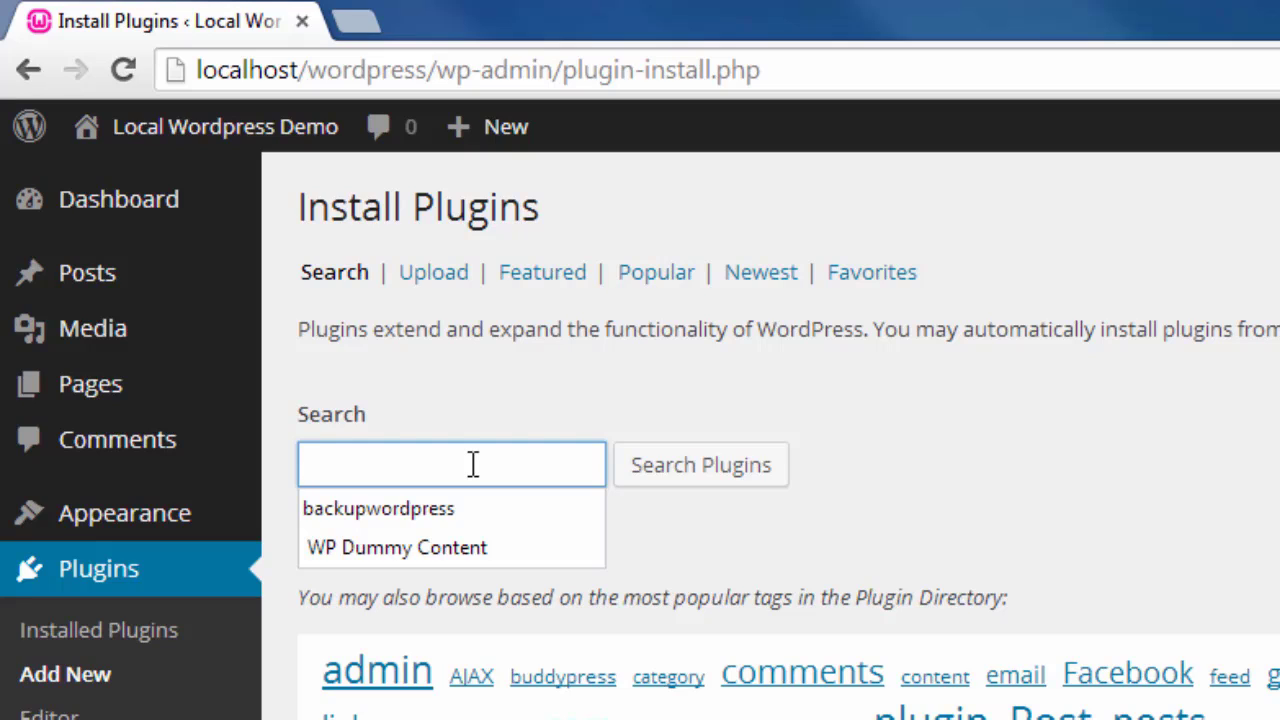
text(w)
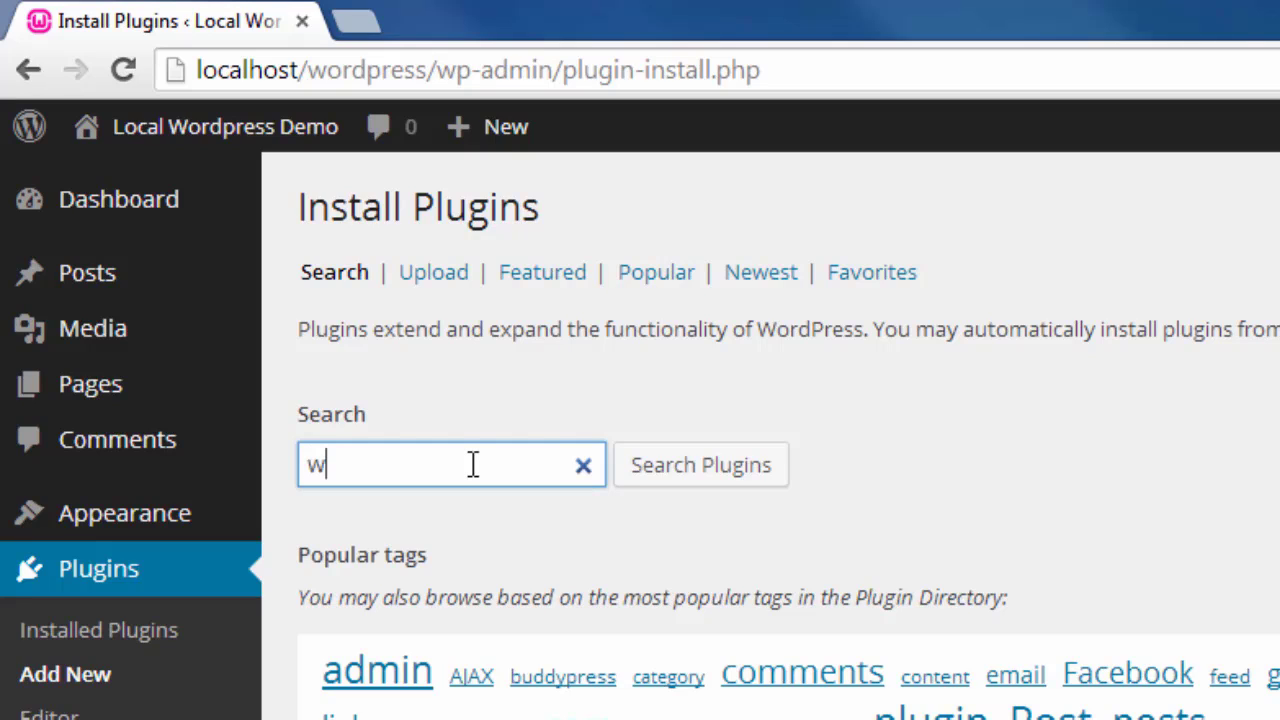
text(ordpre)
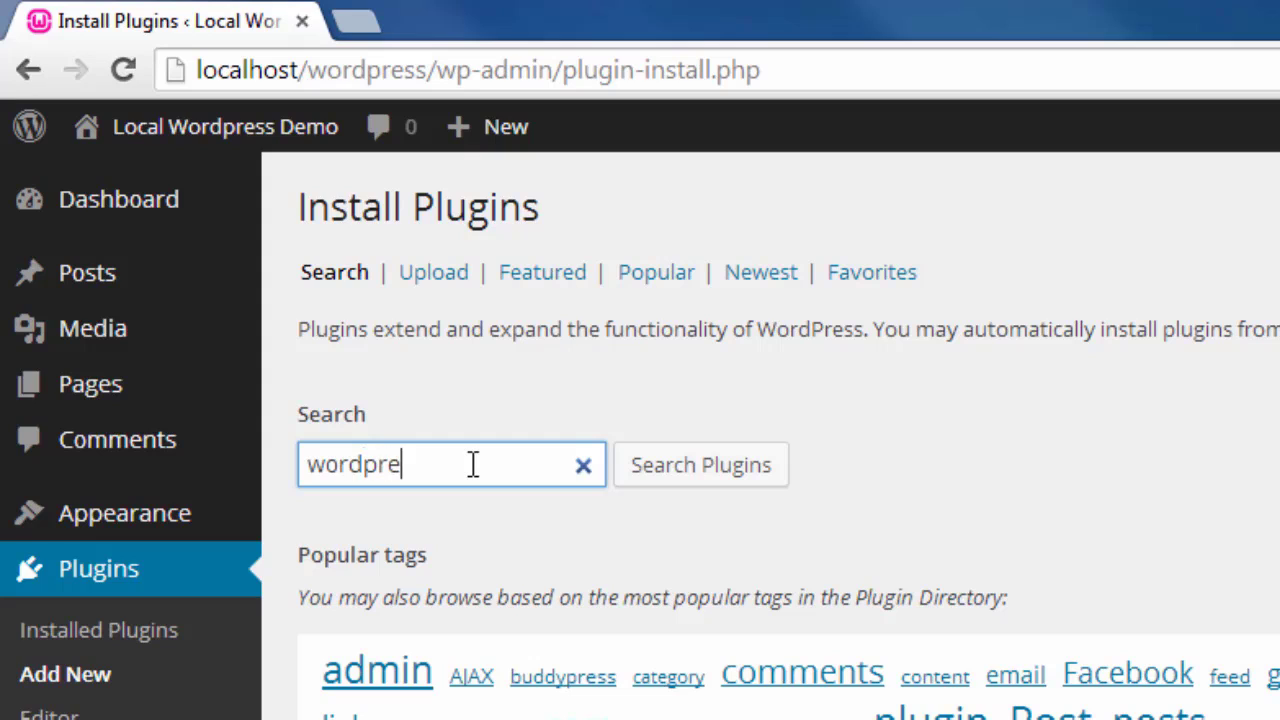
text(ss back)
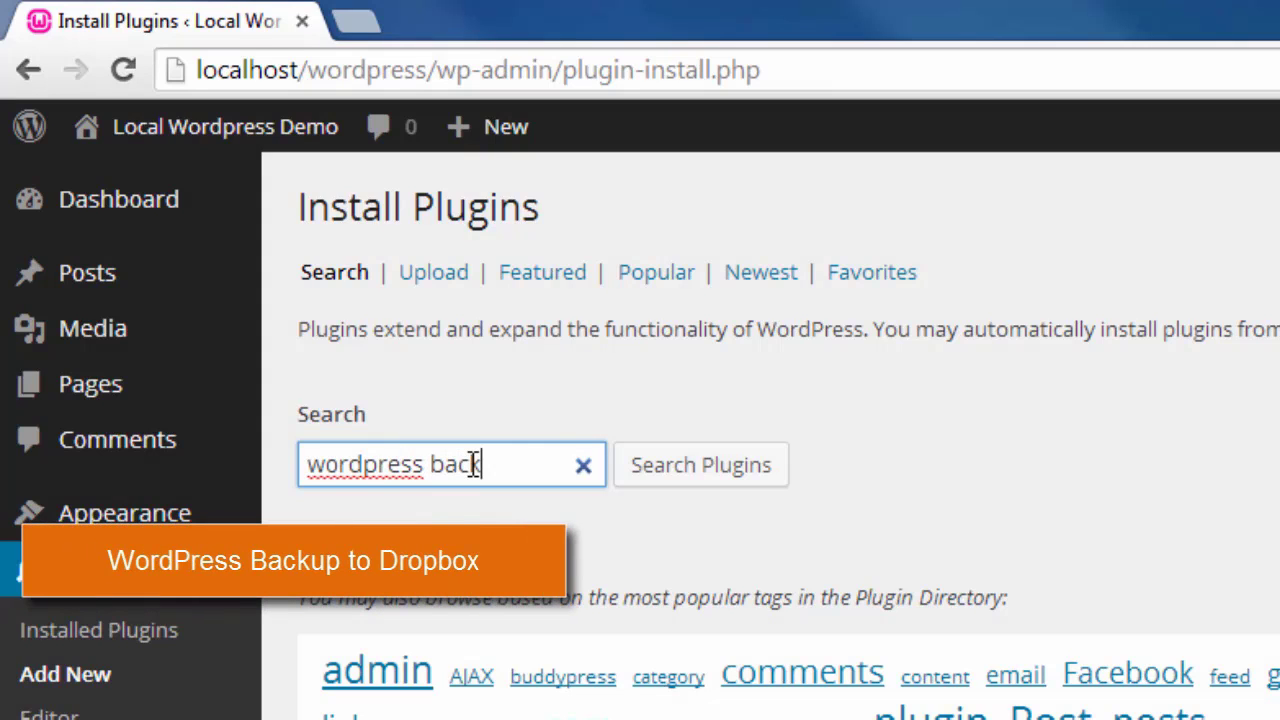
text(up to dropbox)
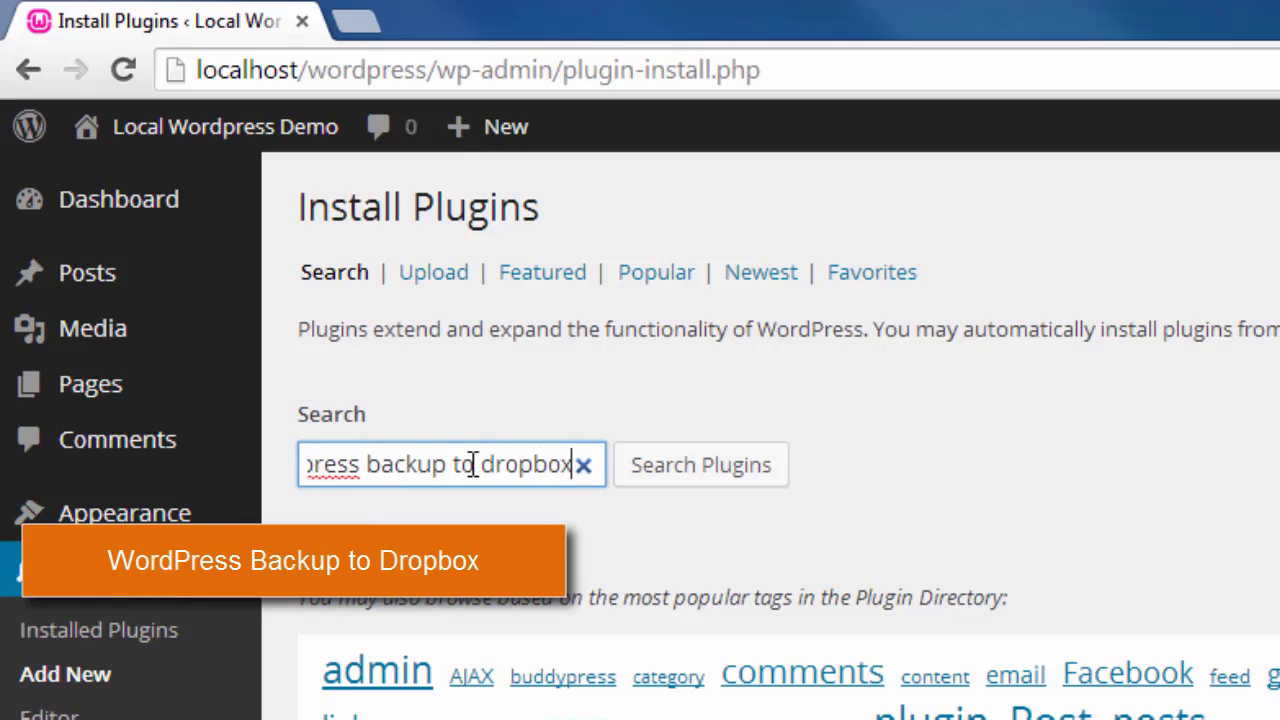
click(763, 472)
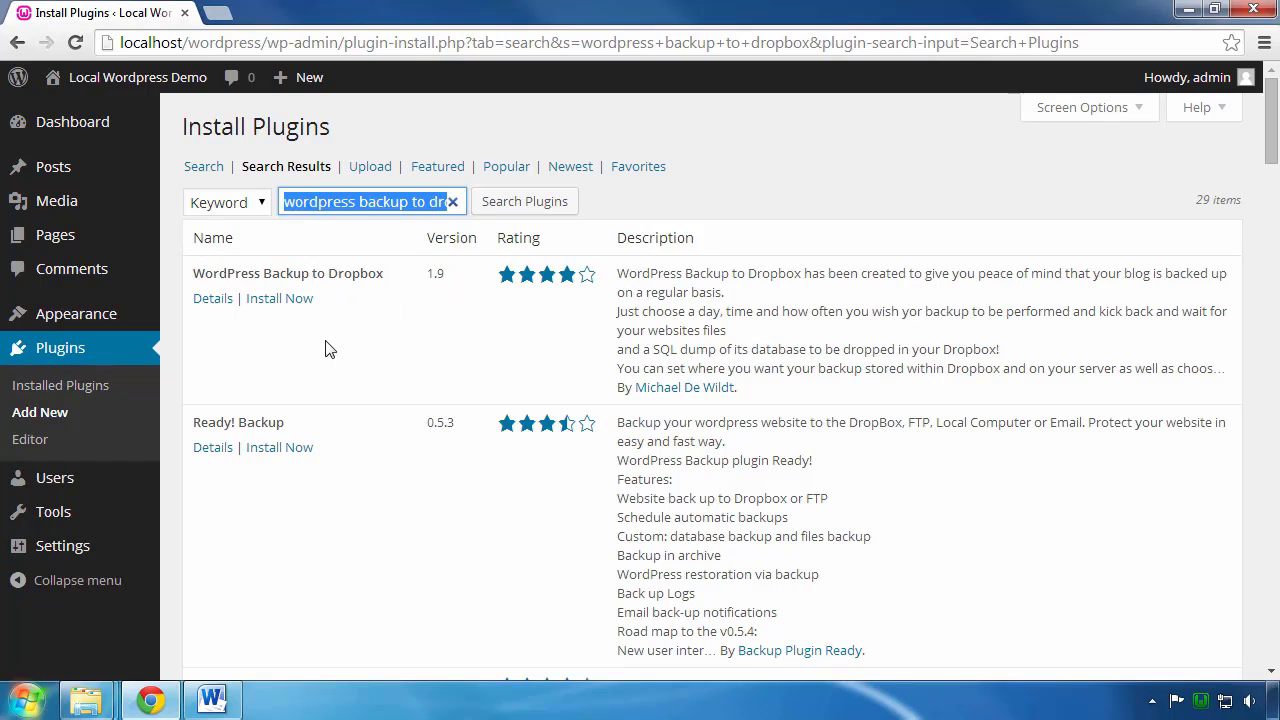
Step: Install WordPress Backup to Dropbox 1.9, confirm, and activate it
click(279, 300)
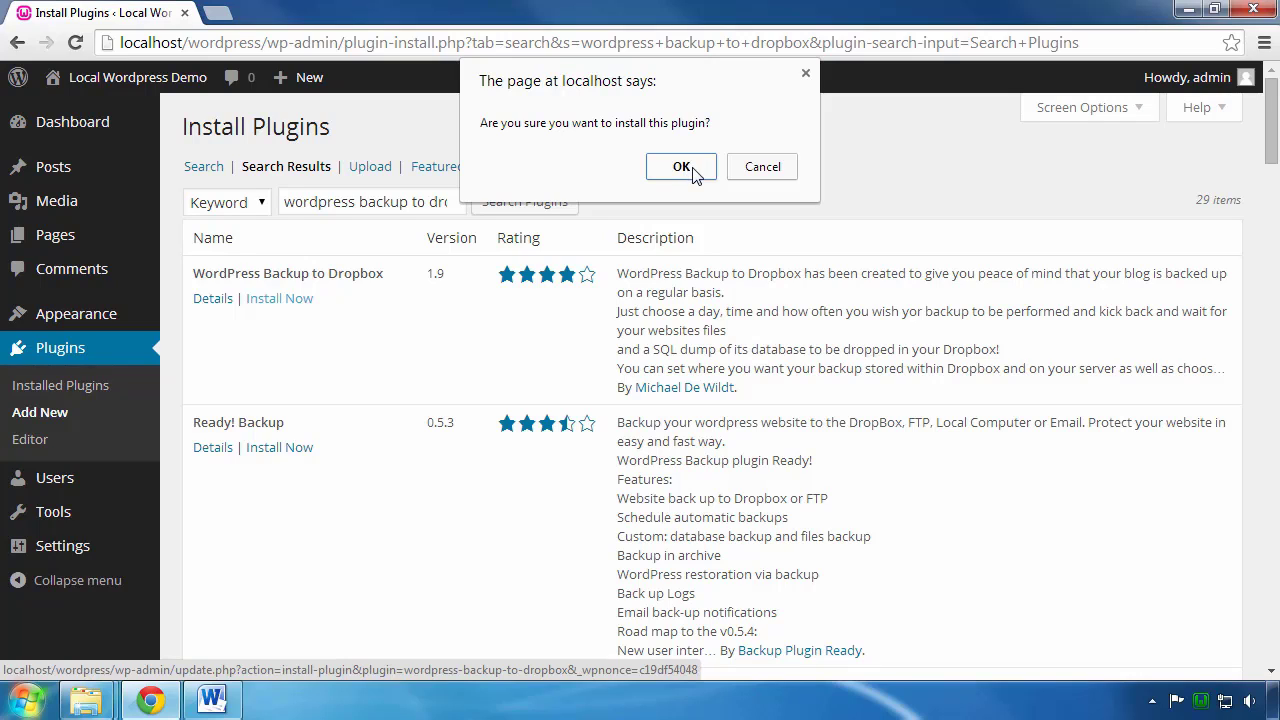
click(681, 167)
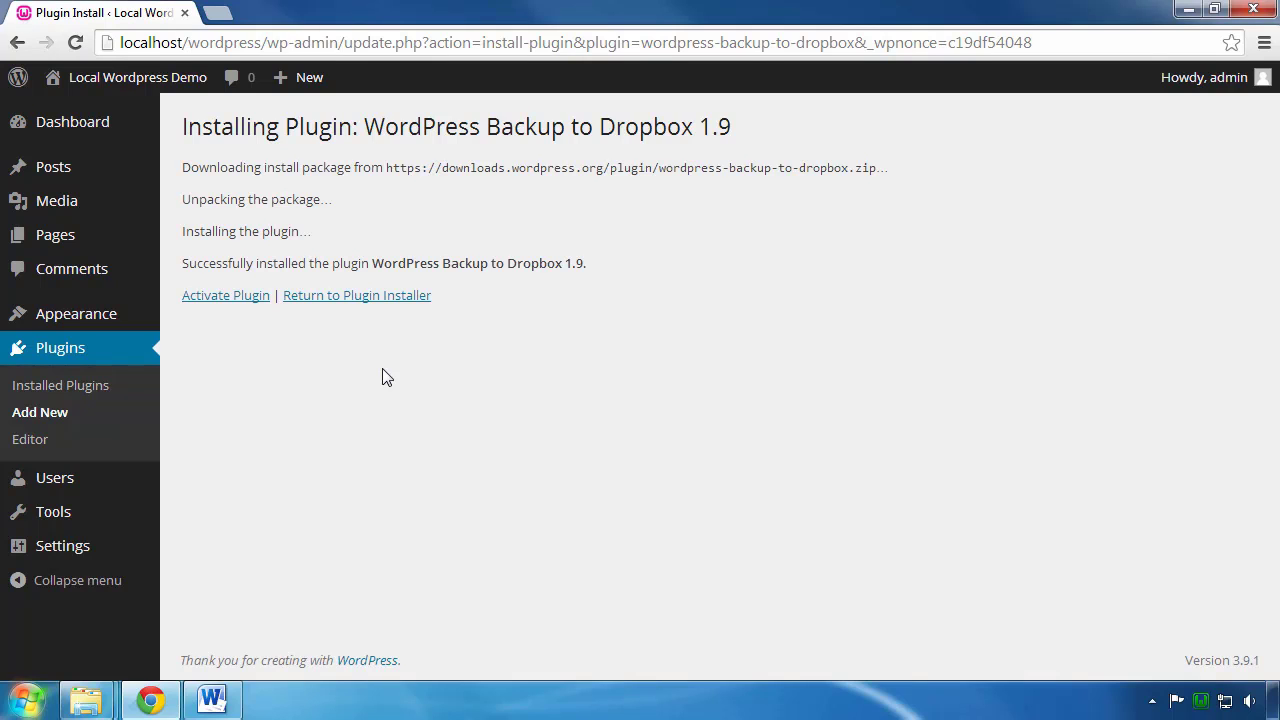
click(214, 304)
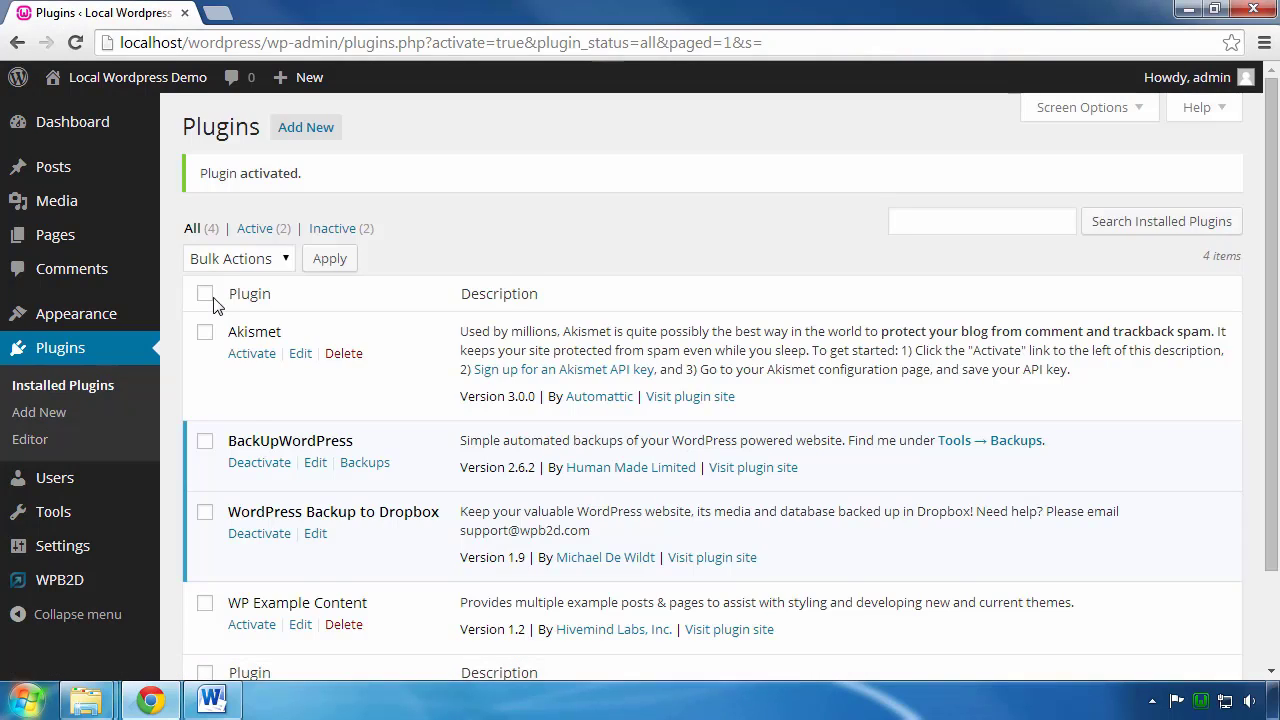
Step: Deactivate BackUpWordPress on the Plugins page, keeping WordPress Backup to Dropbox active
scroll(343, 338, down, 2)
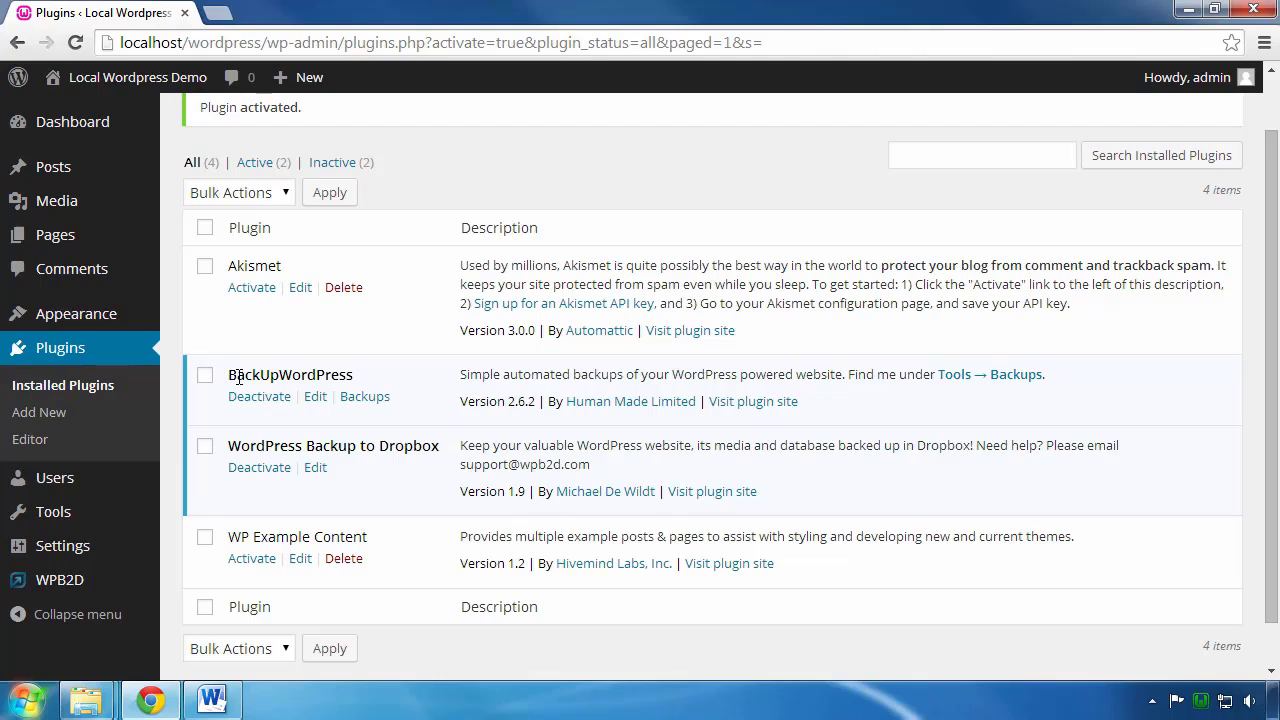
scroll(249, 378, down, 1)
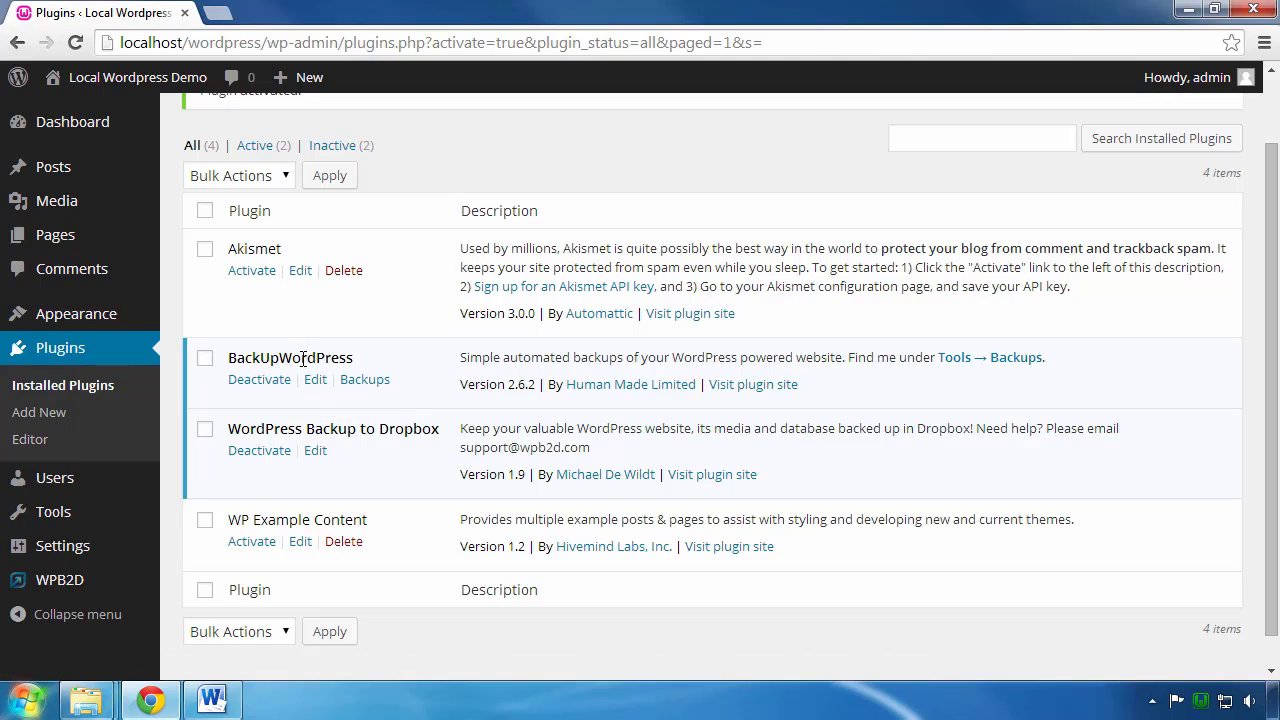
click(252, 387)
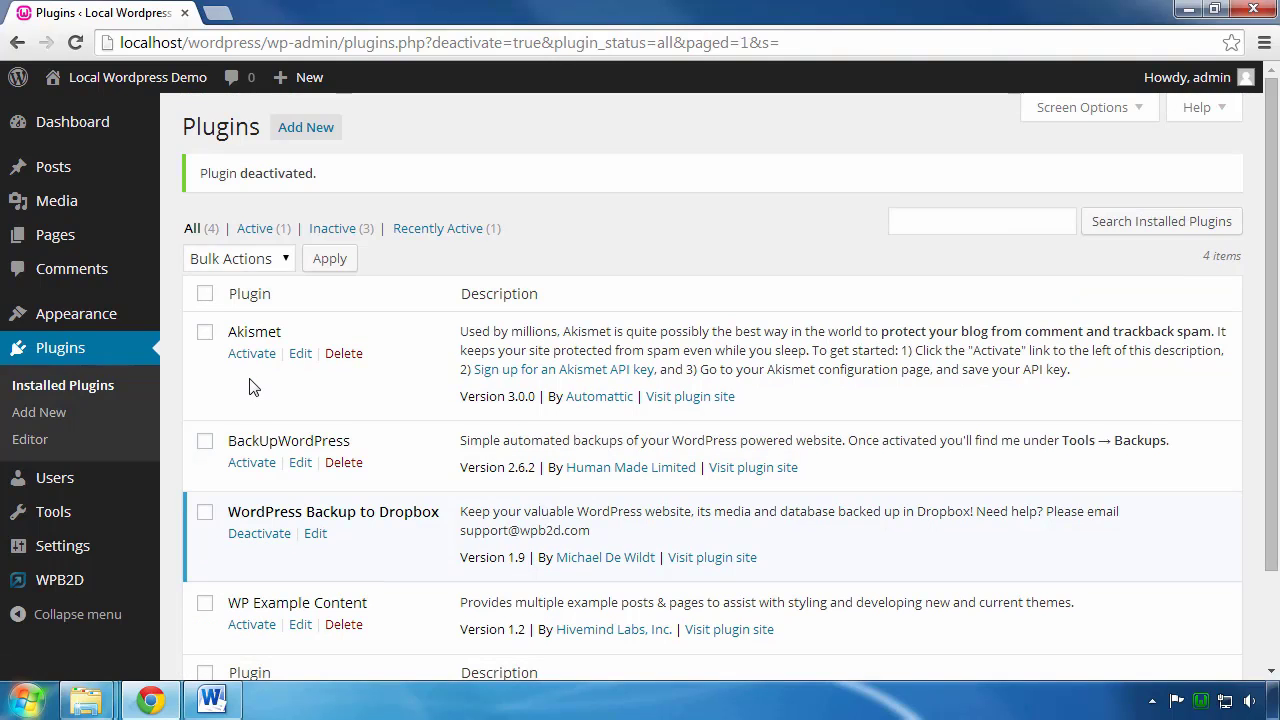
scroll(252, 387, down, 2)
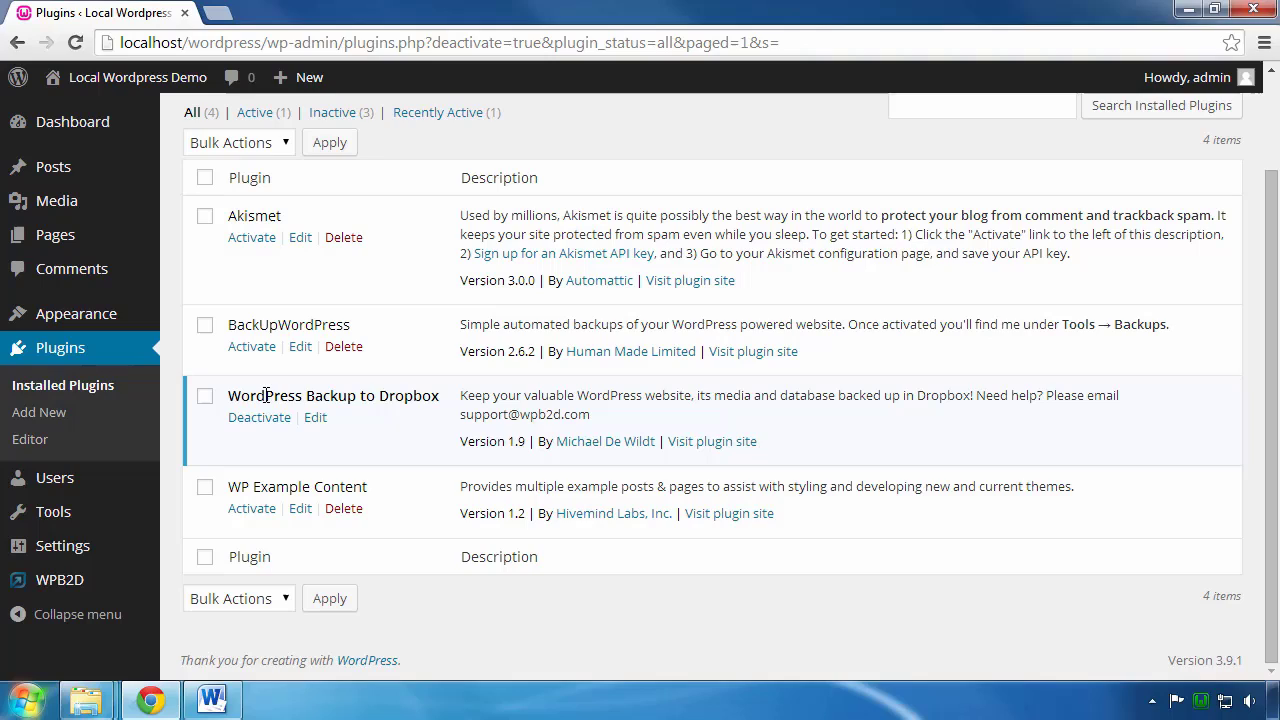
Step: Open the WPB2D Backup Settings page from the admin sidebar, then start a new Chrome tab
mouse_move(33, 490)
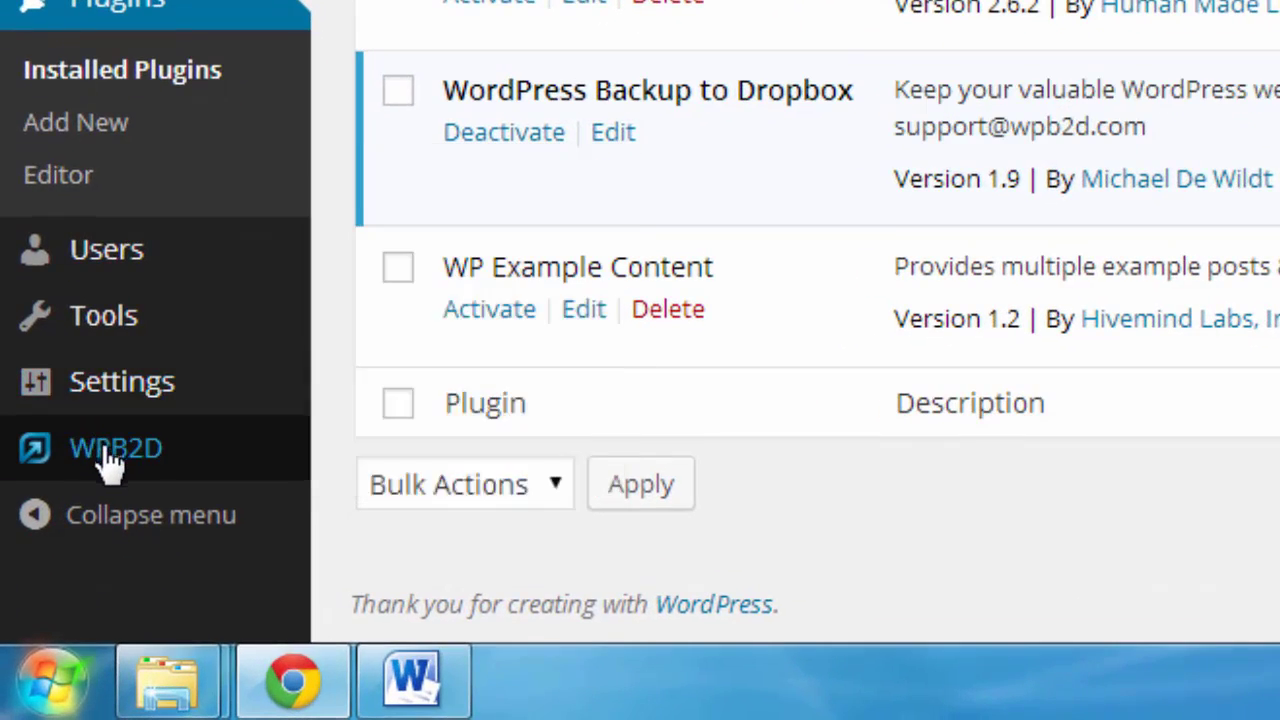
mouse_move(25, 548)
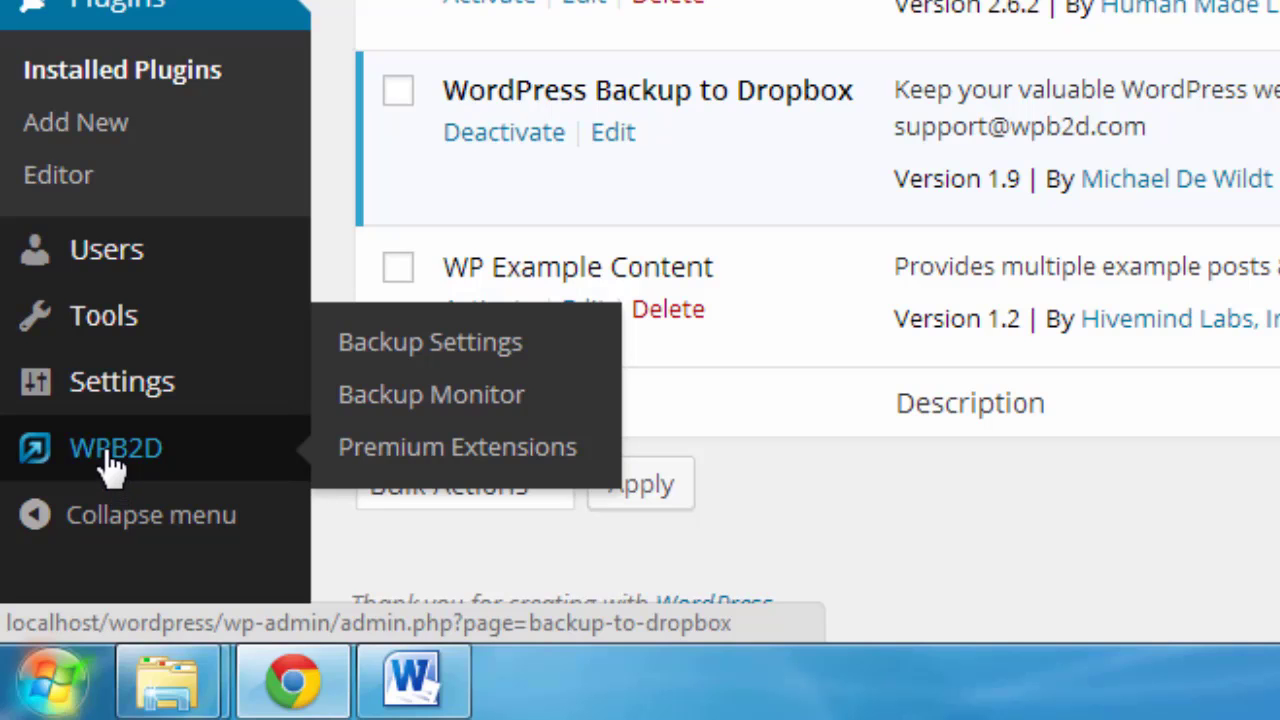
click(112, 462)
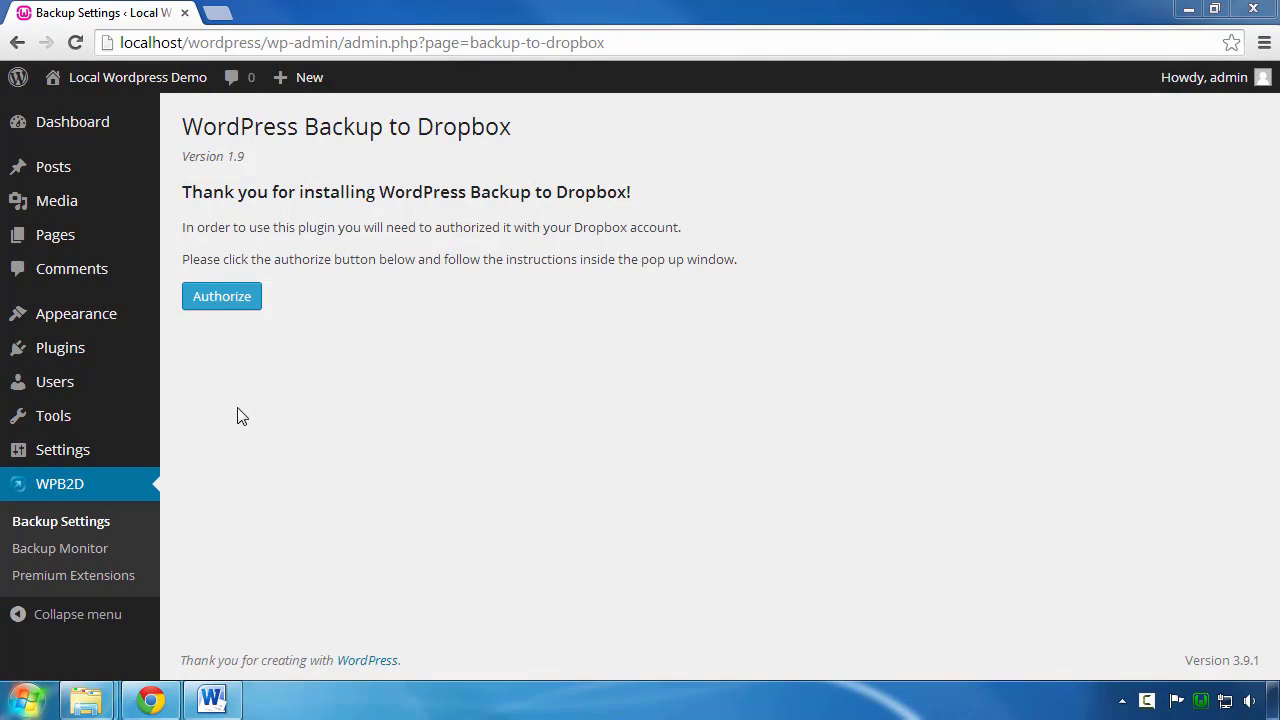
click(218, 14)
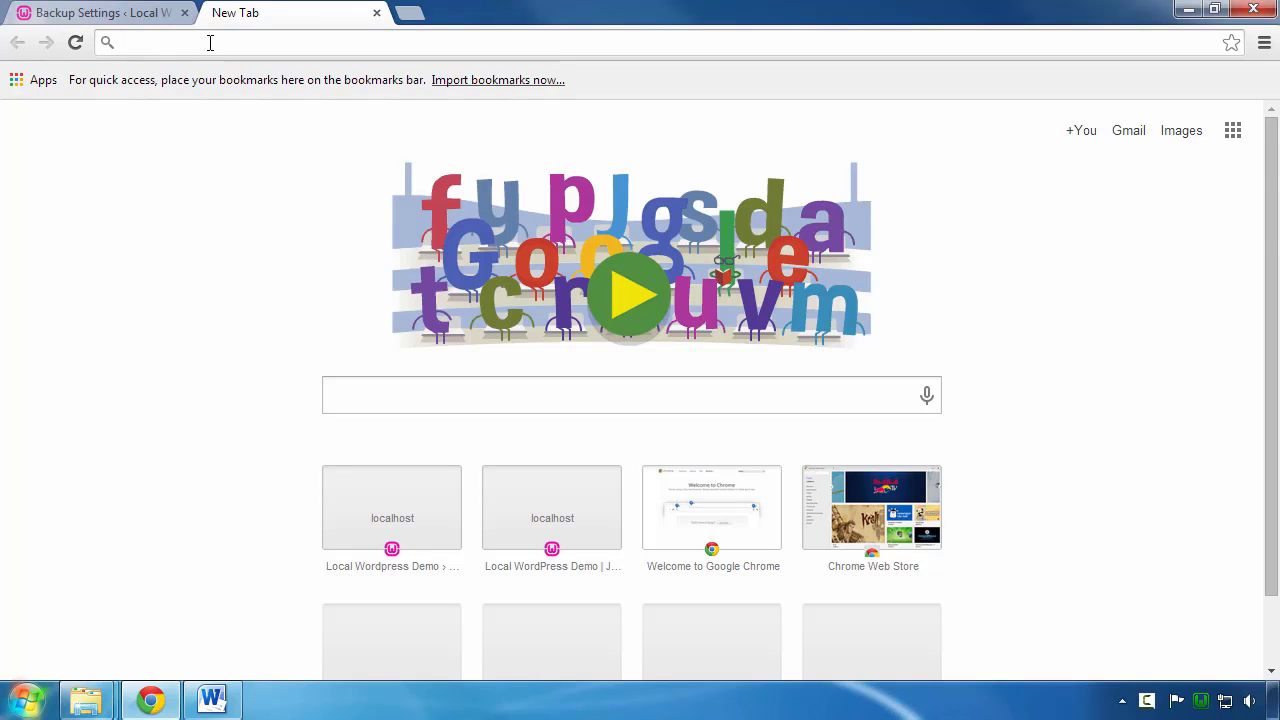
text(www.d)
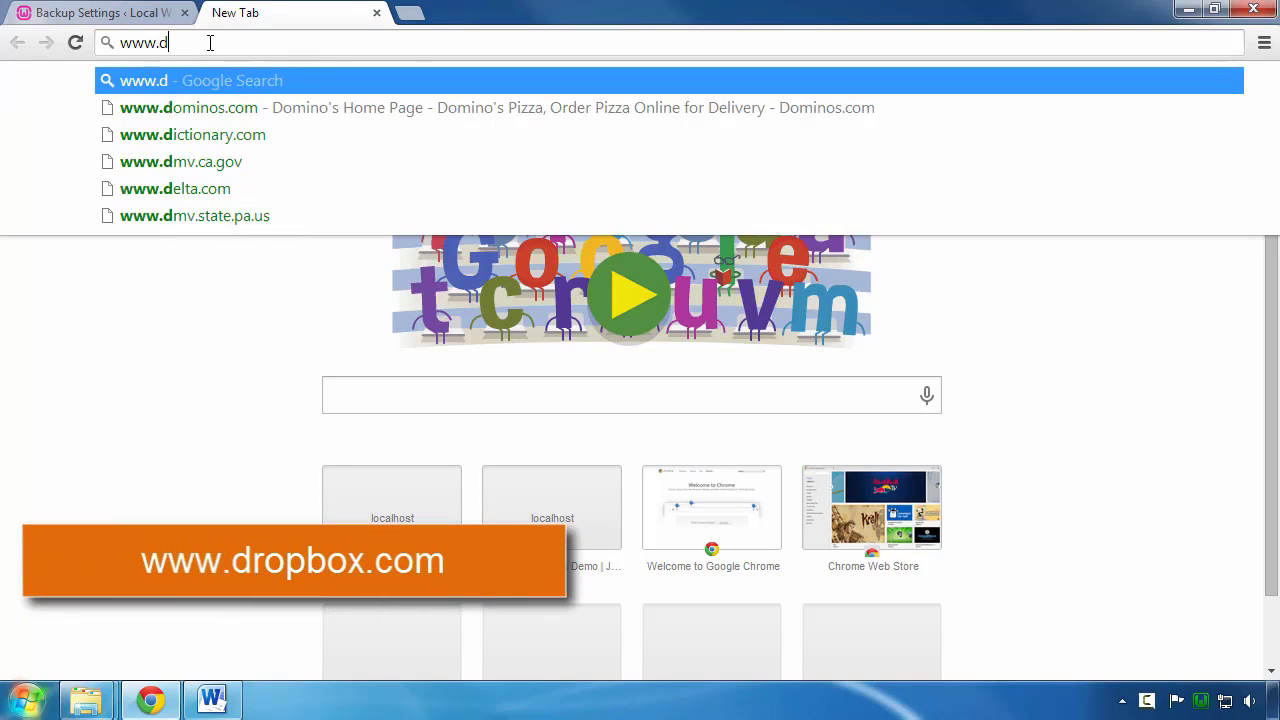
text(ropbox)
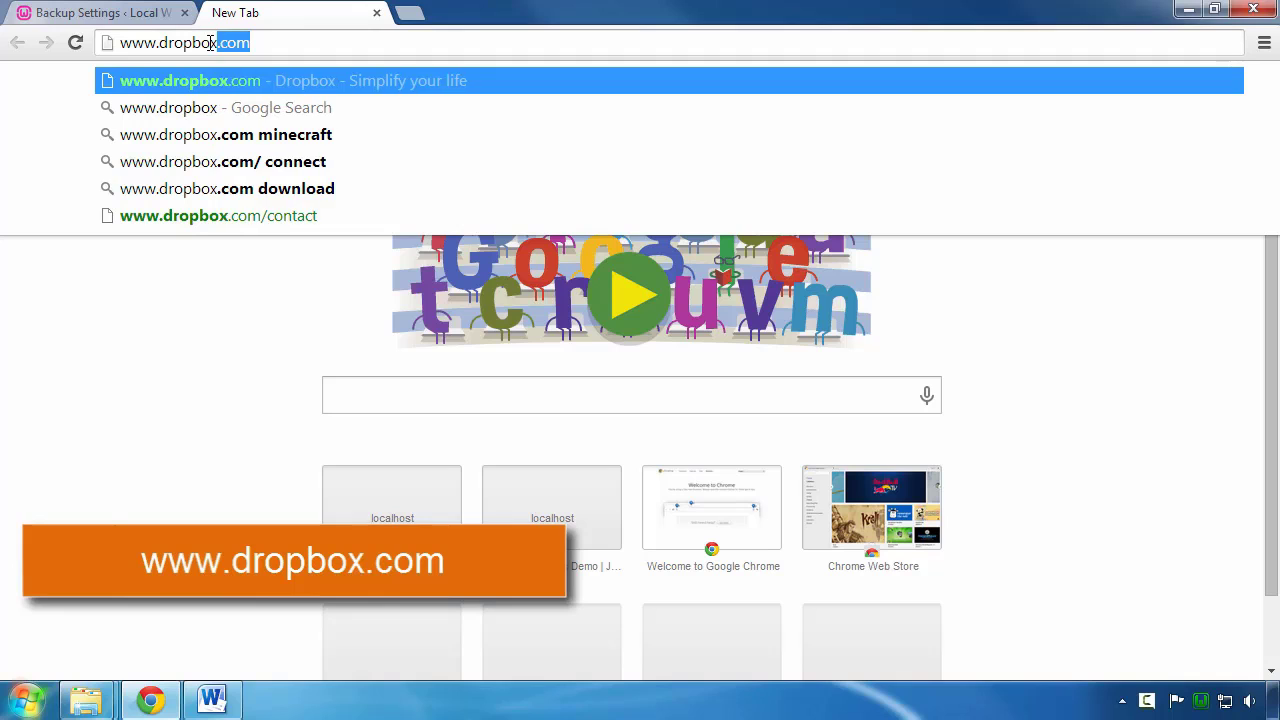
text(.com)
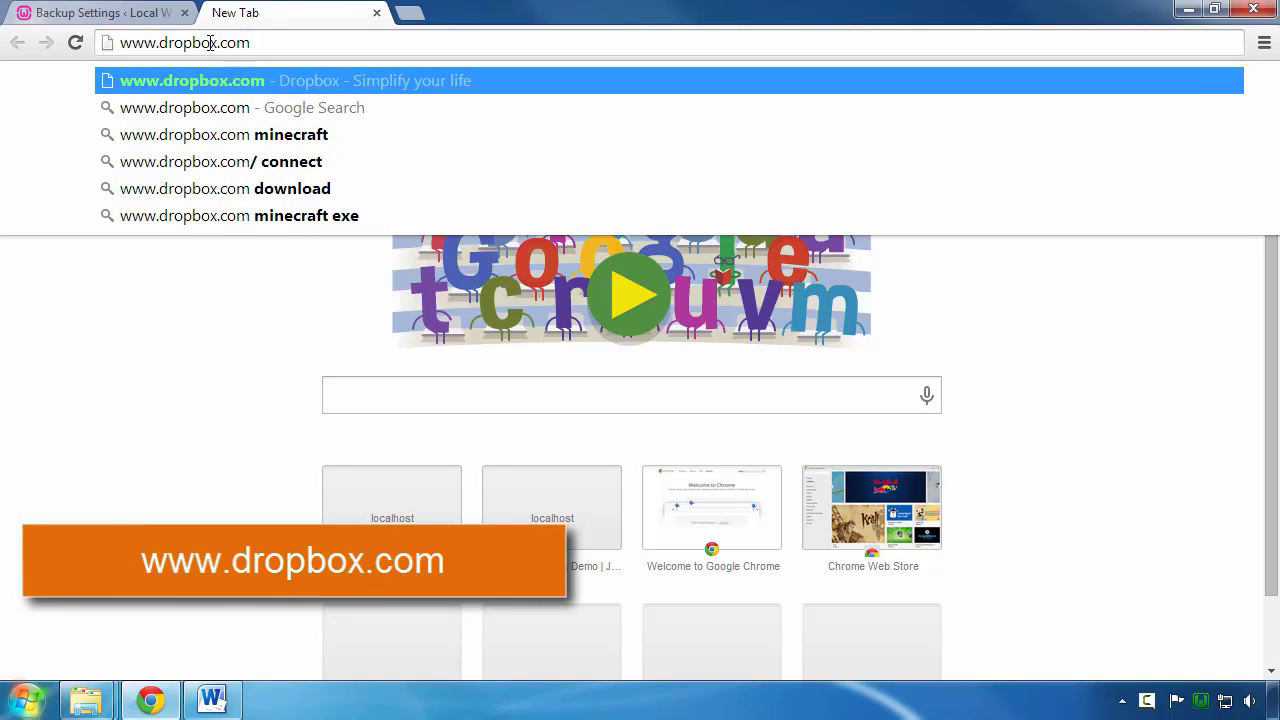
key(Return)
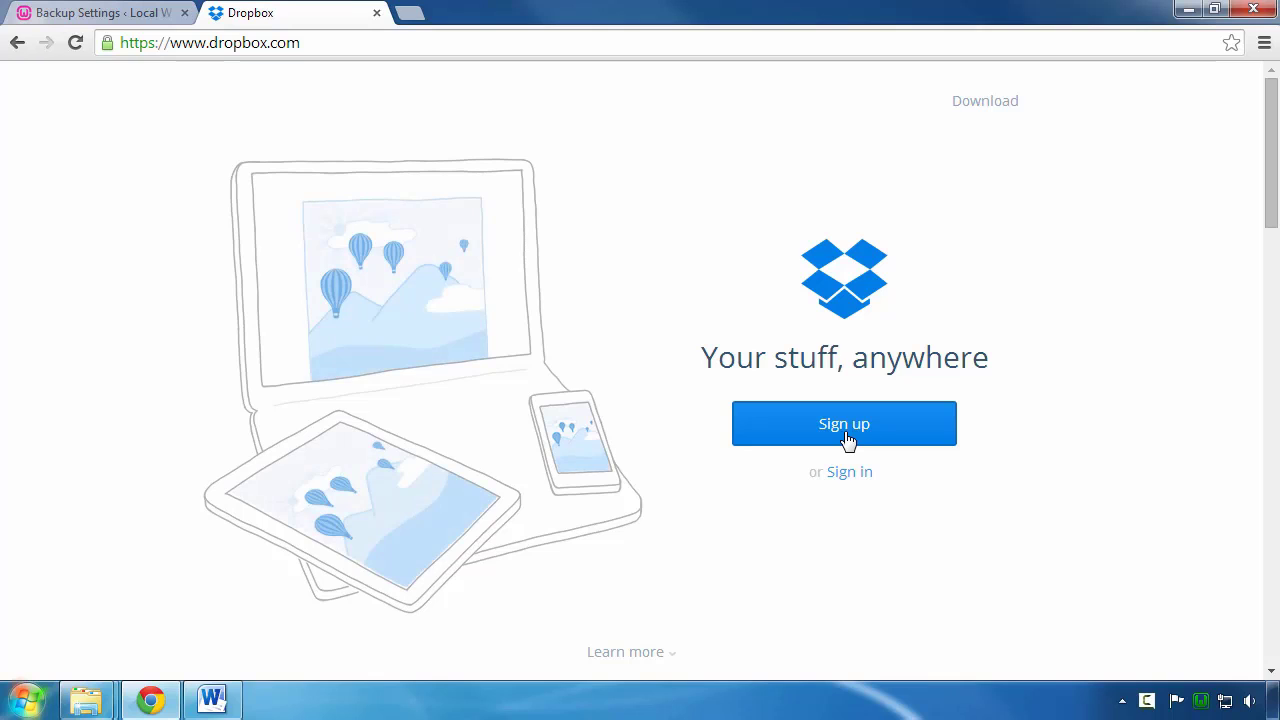
Step: Sign up for Dropbox with a first name, last name, e-mail and password, accepting the terms
click(847, 441)
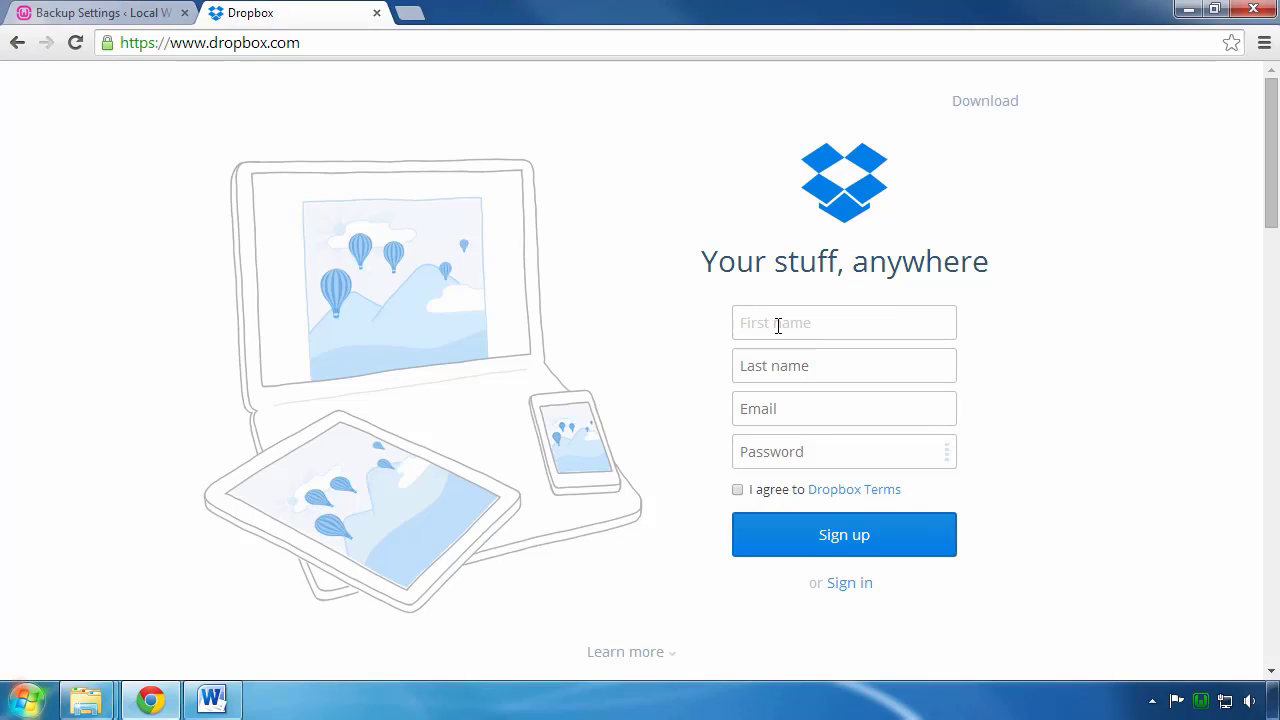
text(WordPre)
text(ss)
key(Tab)
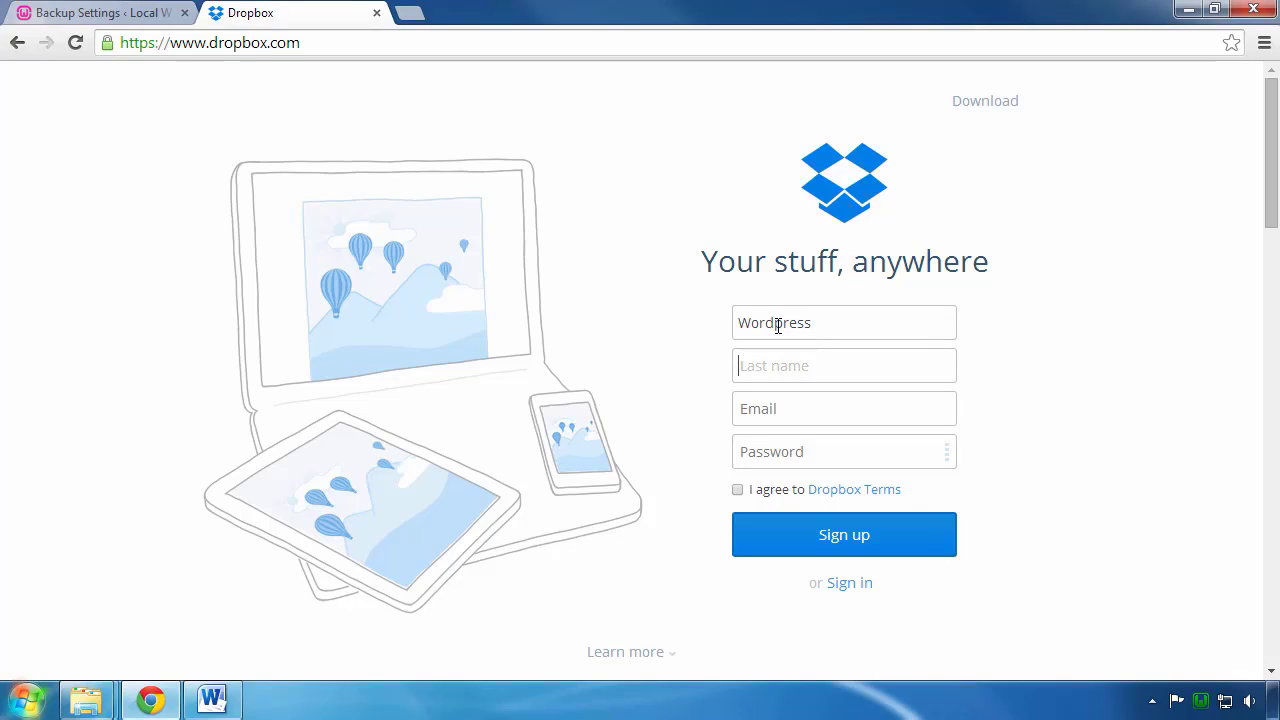
text(Backup)
key(Tab)
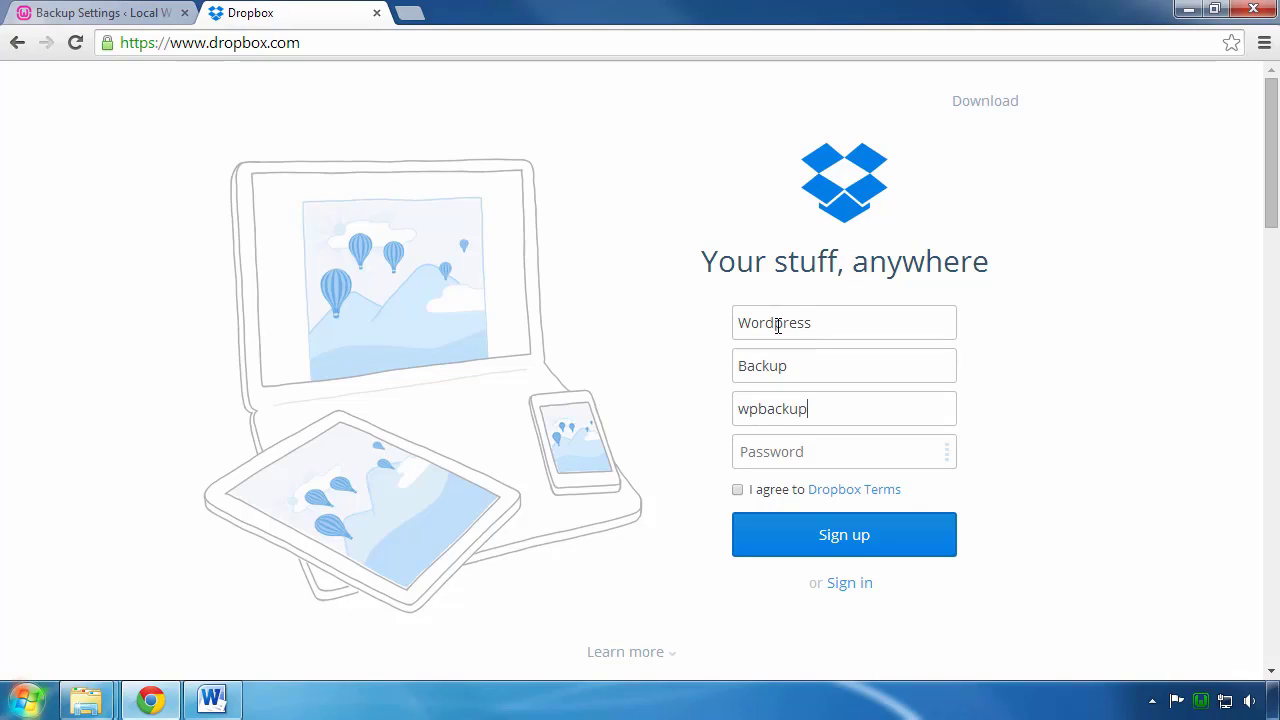
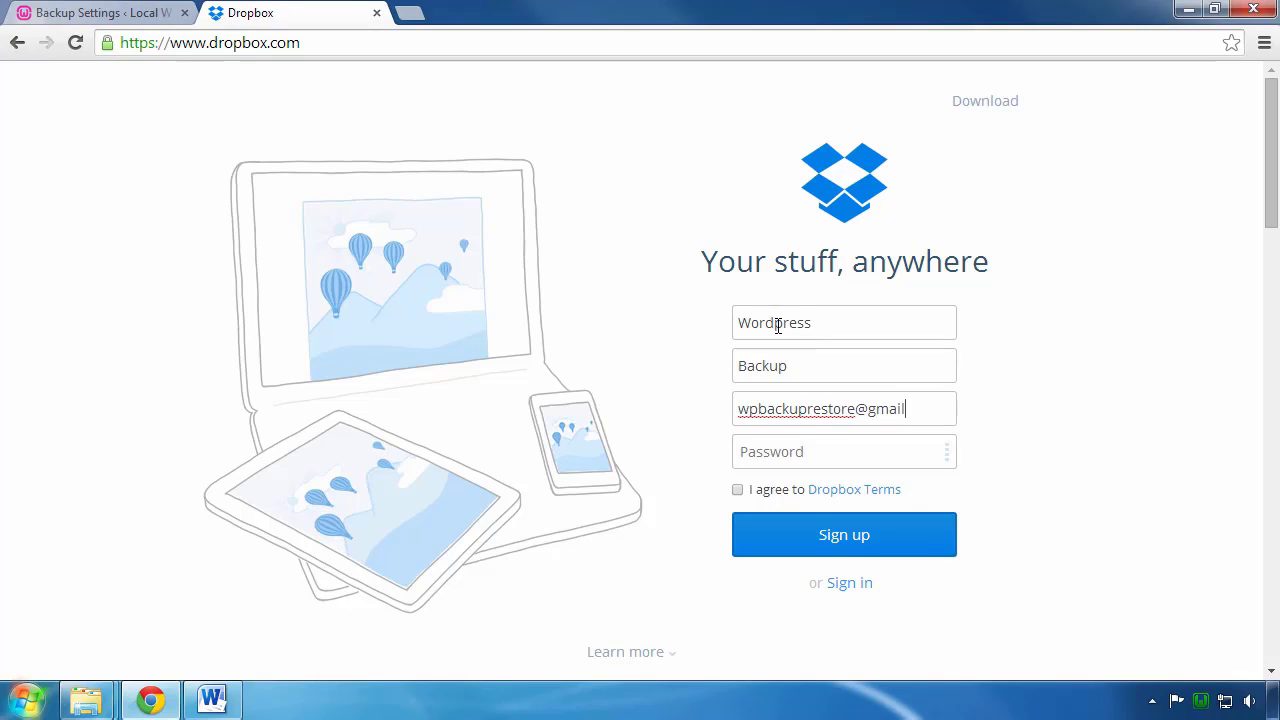
key(Tab)
text(•••••)
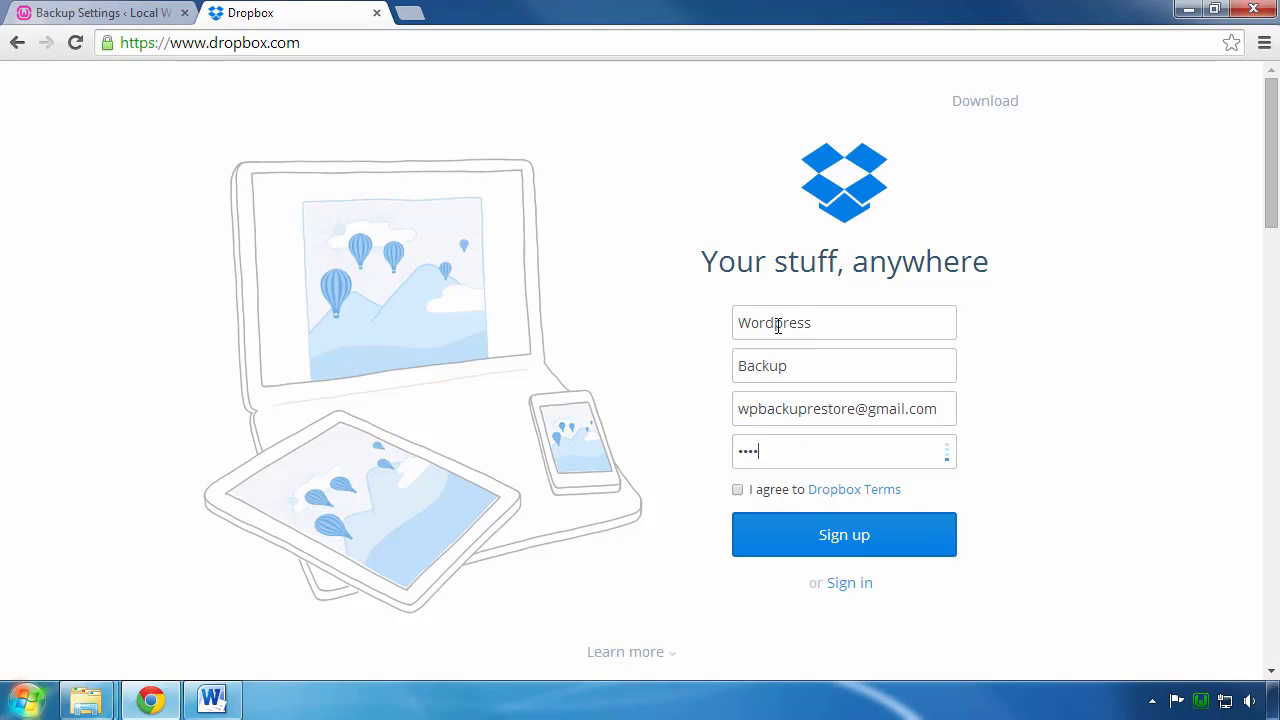
text(••••••)
click(738, 491)
click(851, 556)
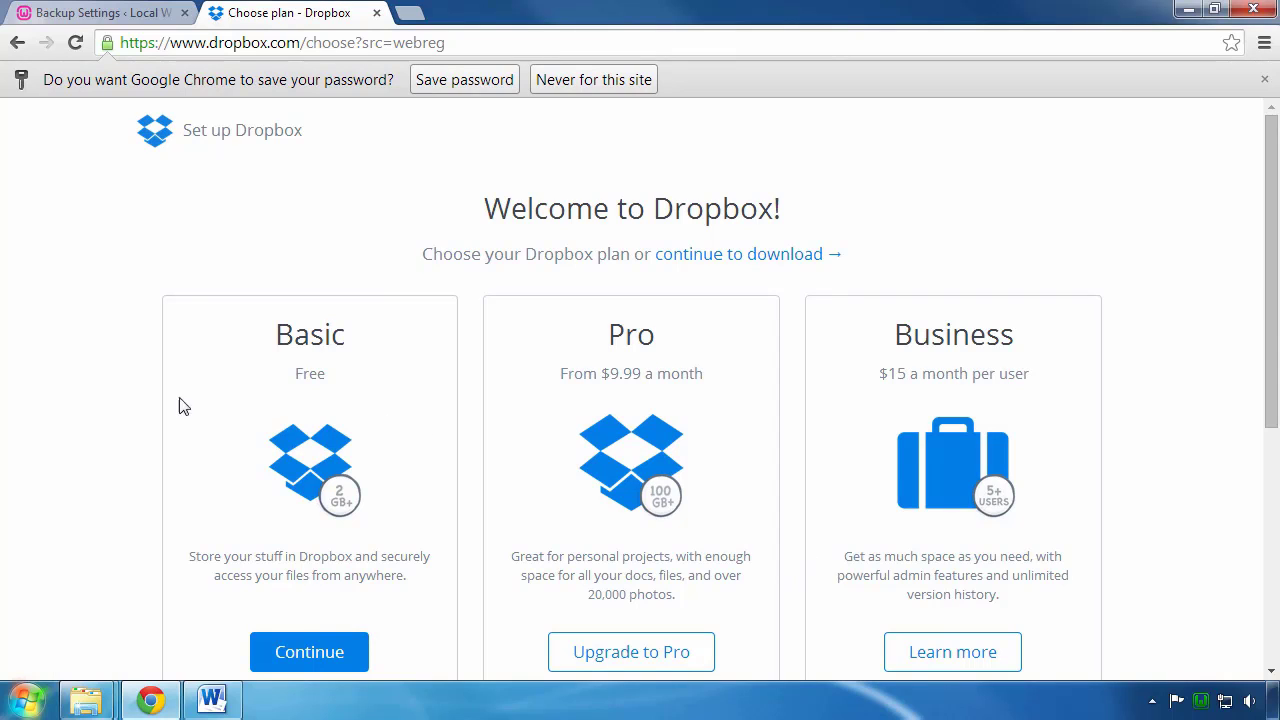
Step: Choose the free Basic plan, starting the DropboxInstaller.exe download
scroll(128, 400, down, 1)
scroll(128, 400, down, 1)
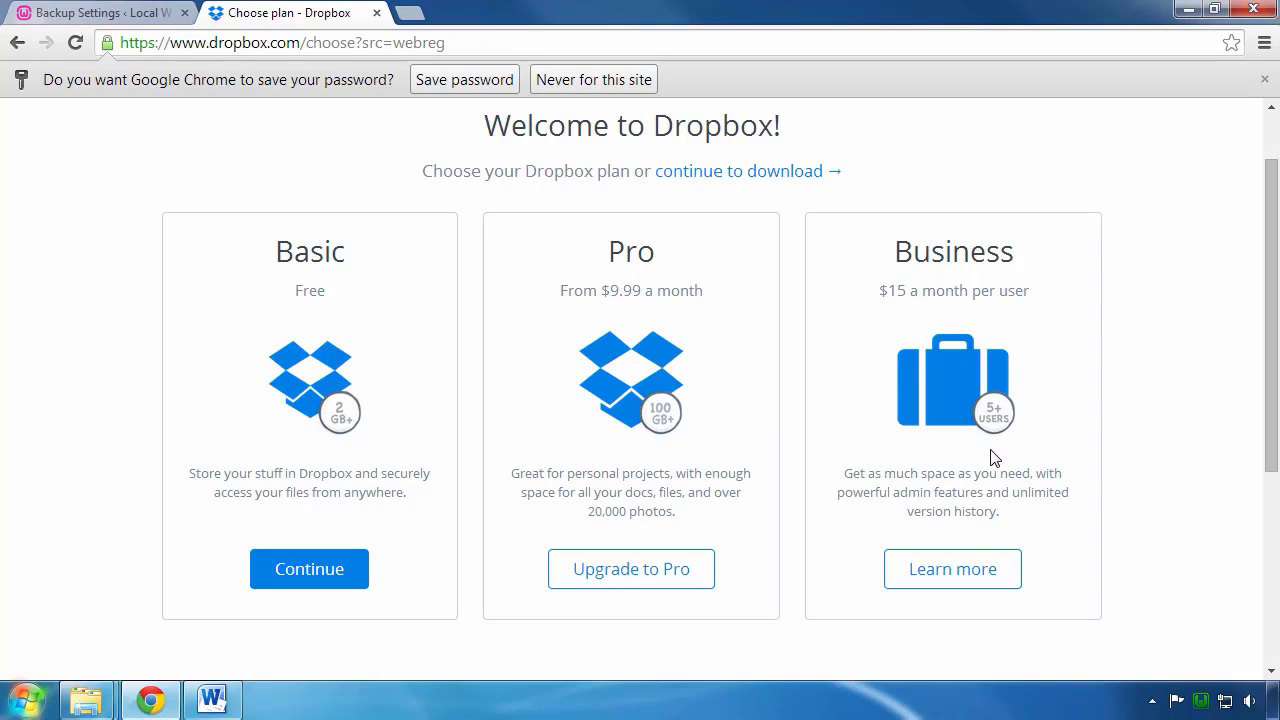
click(302, 589)
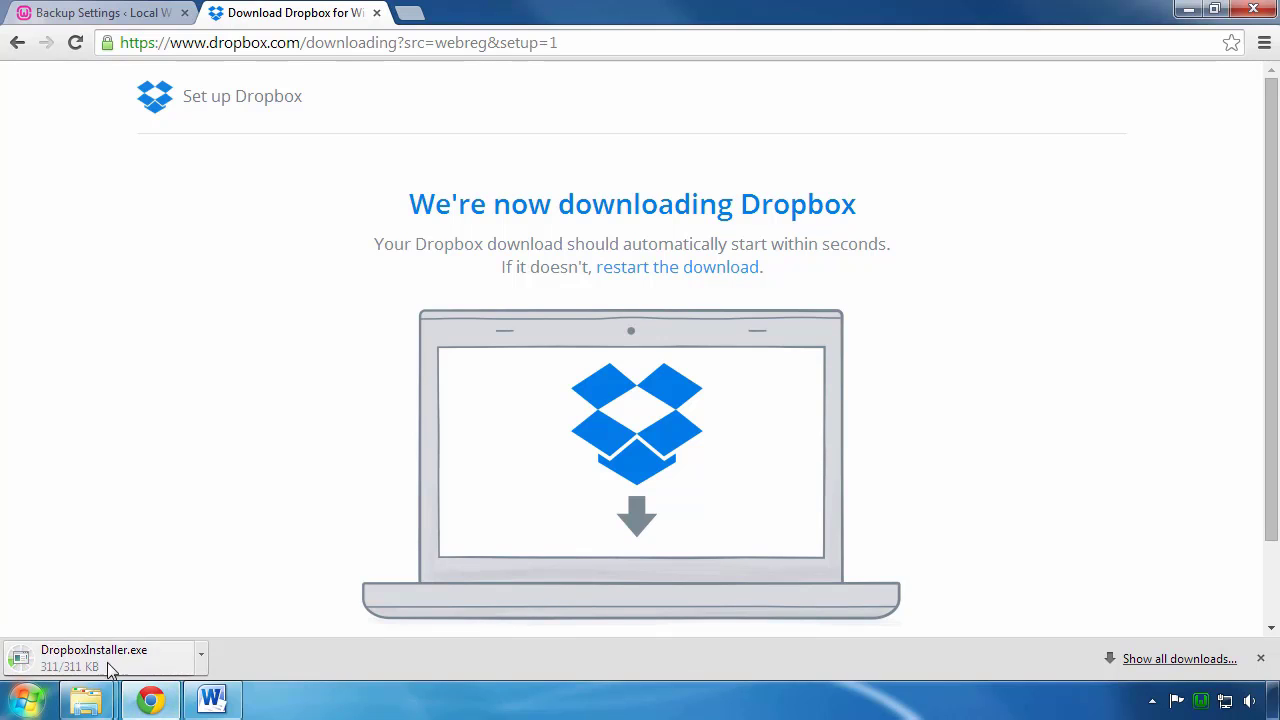
Step: Leave DropboxInstaller.exe unopened in downloads and select the downloading path in the address bar
click(201, 664)
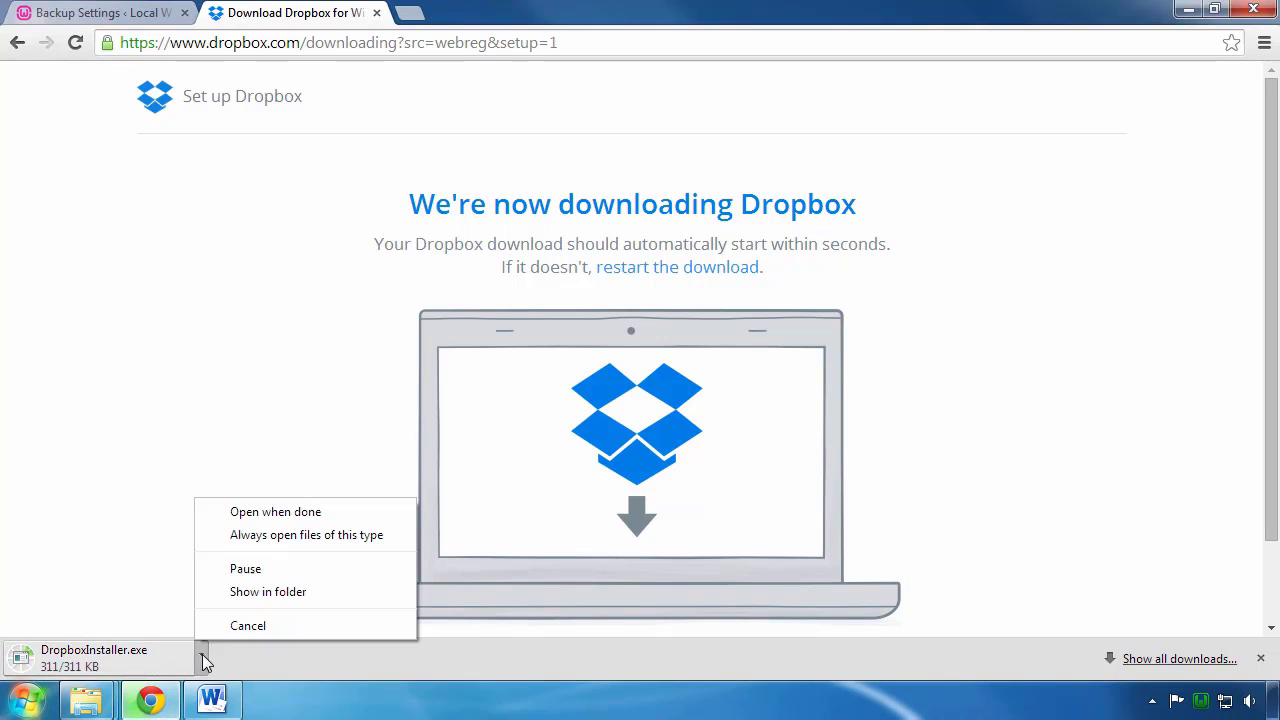
click(224, 625)
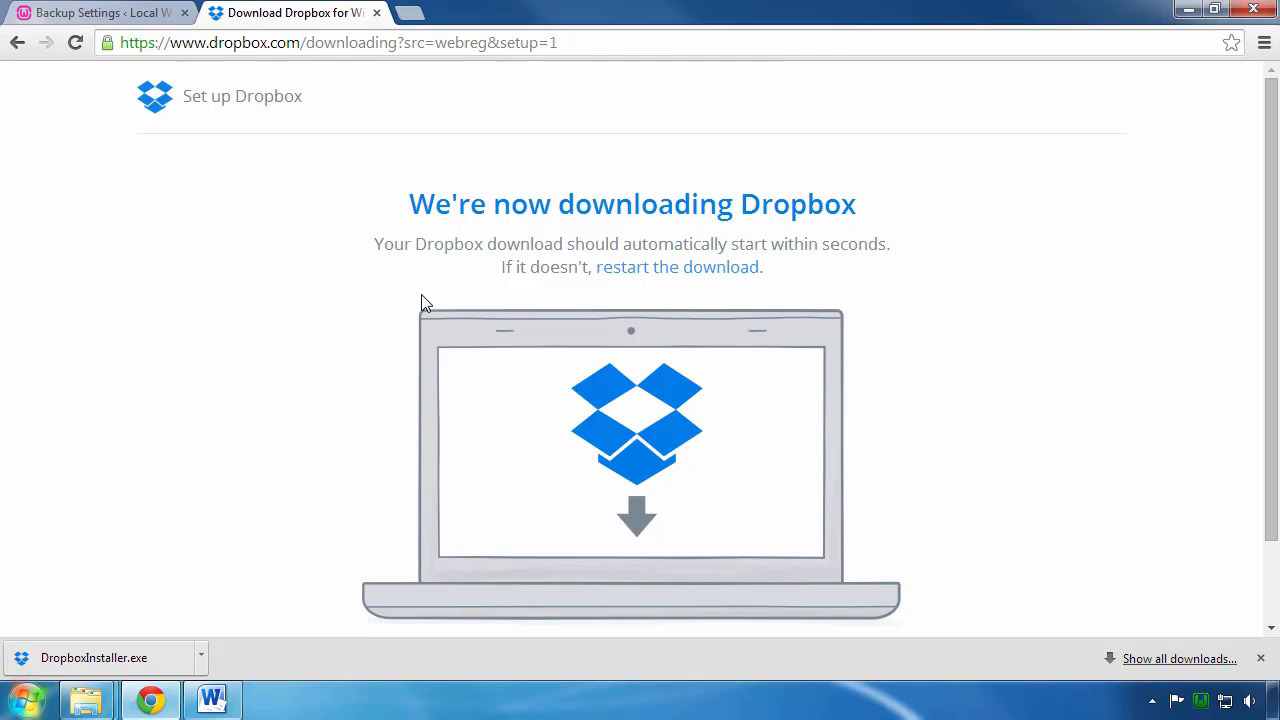
scroll(421, 302, down, 1)
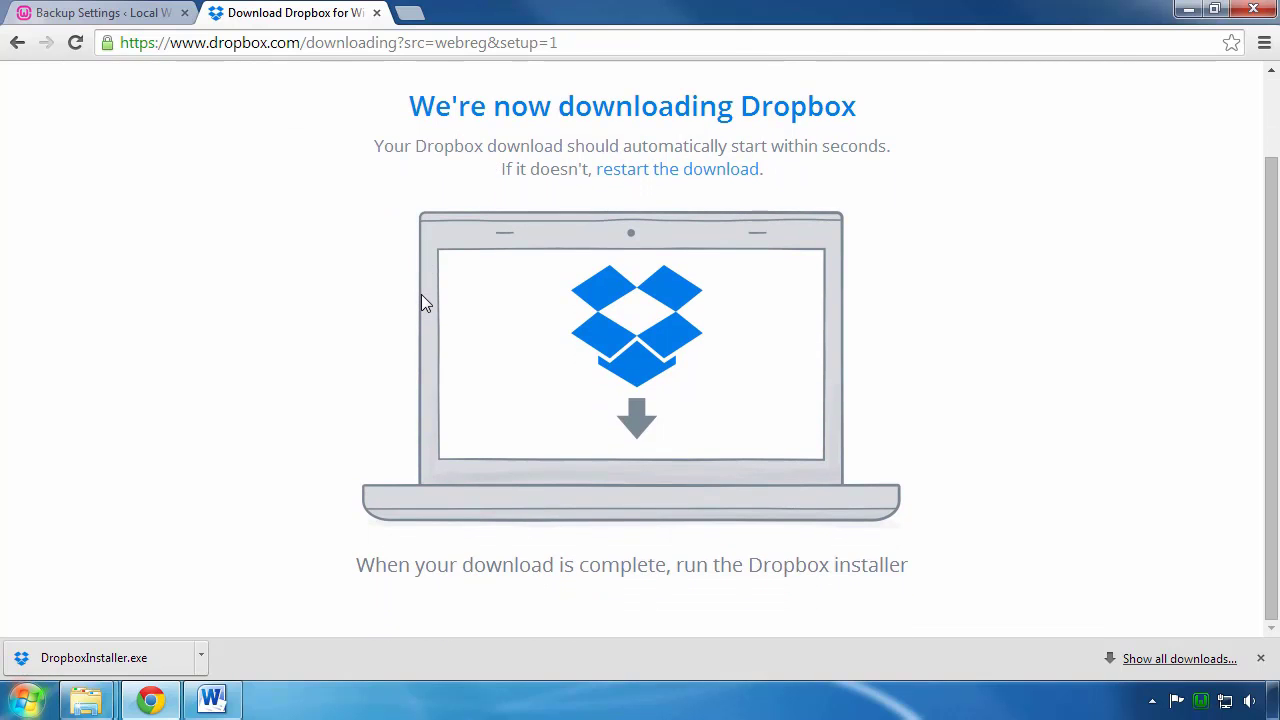
scroll(421, 296, up, 1)
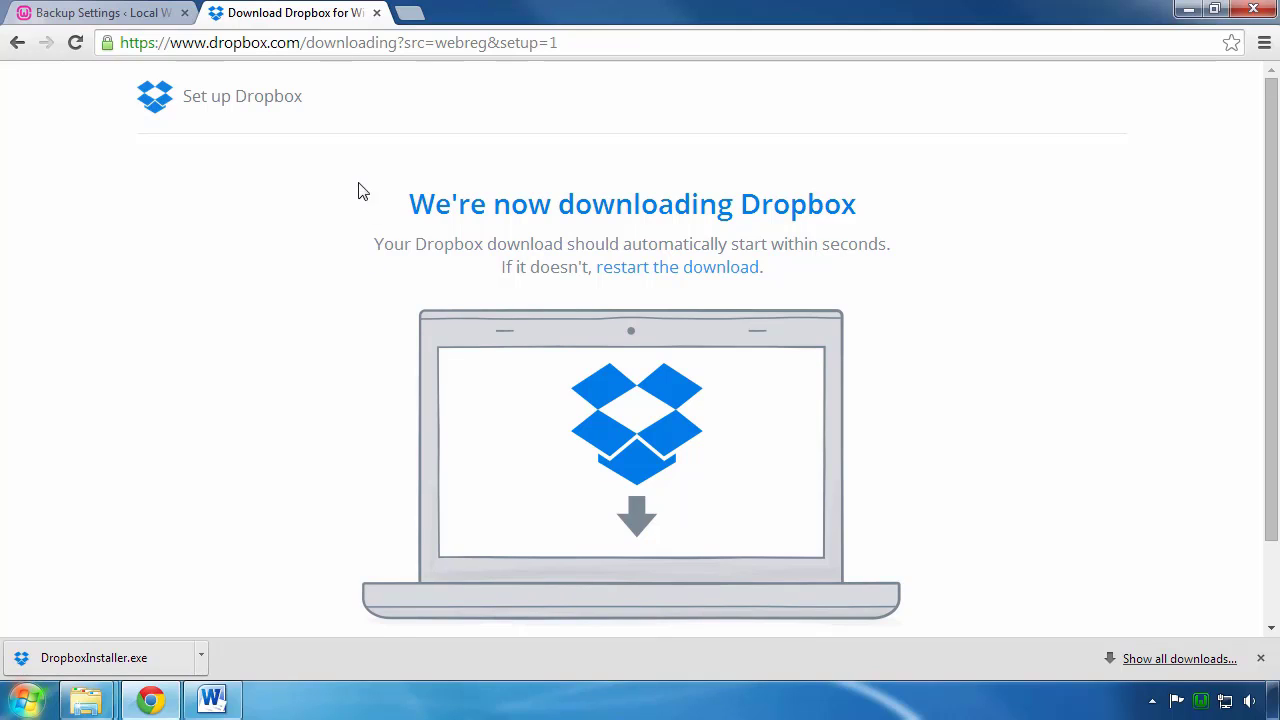
drag(308, 43, 601, 53)
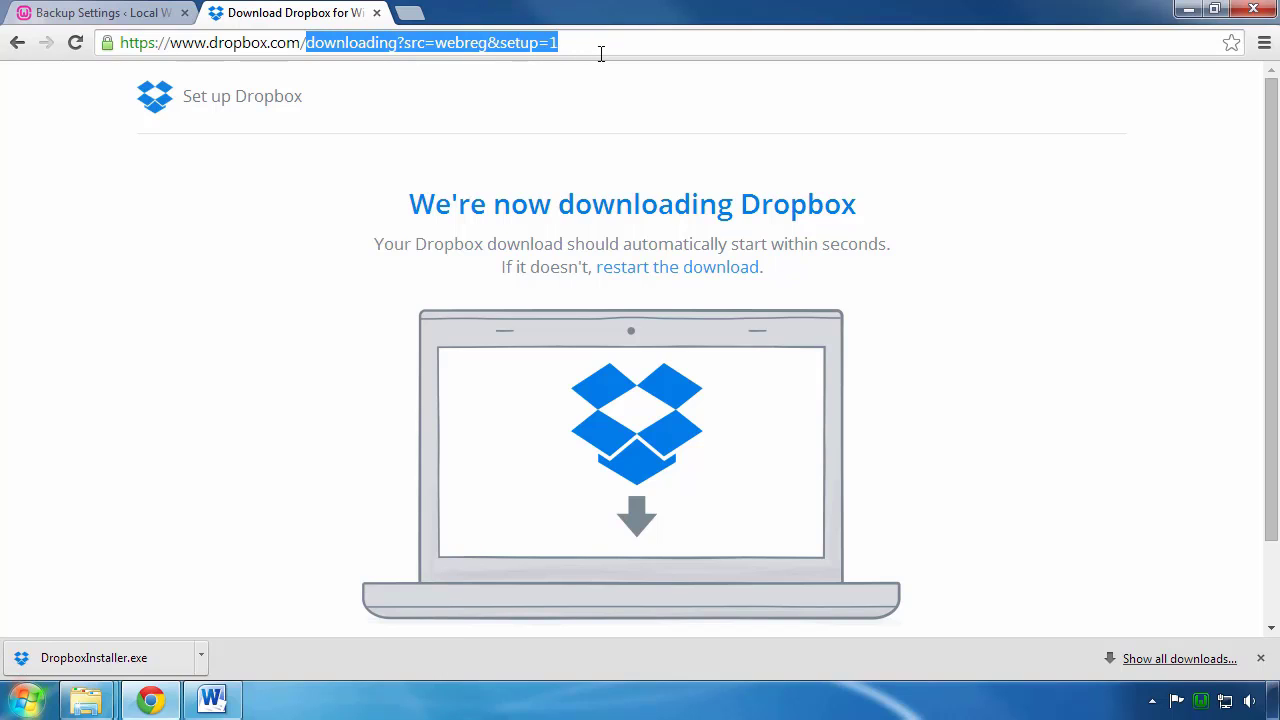
key(BackSpace)
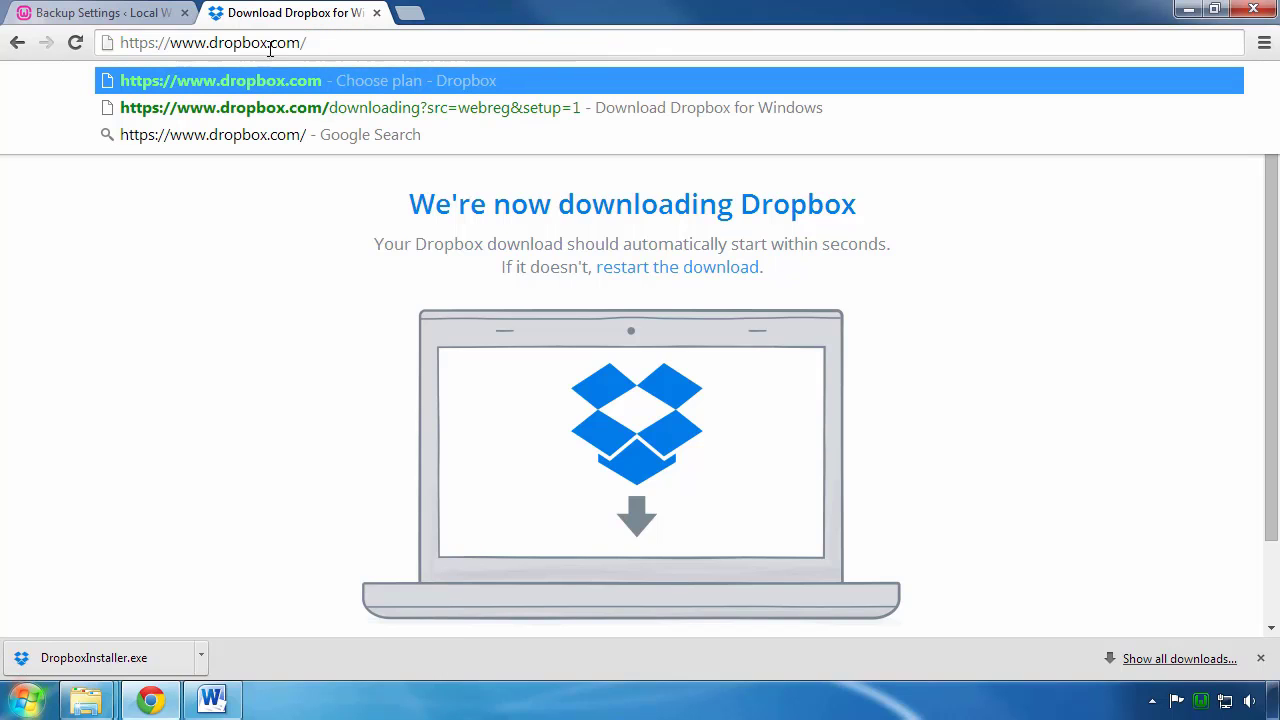
key(Return)
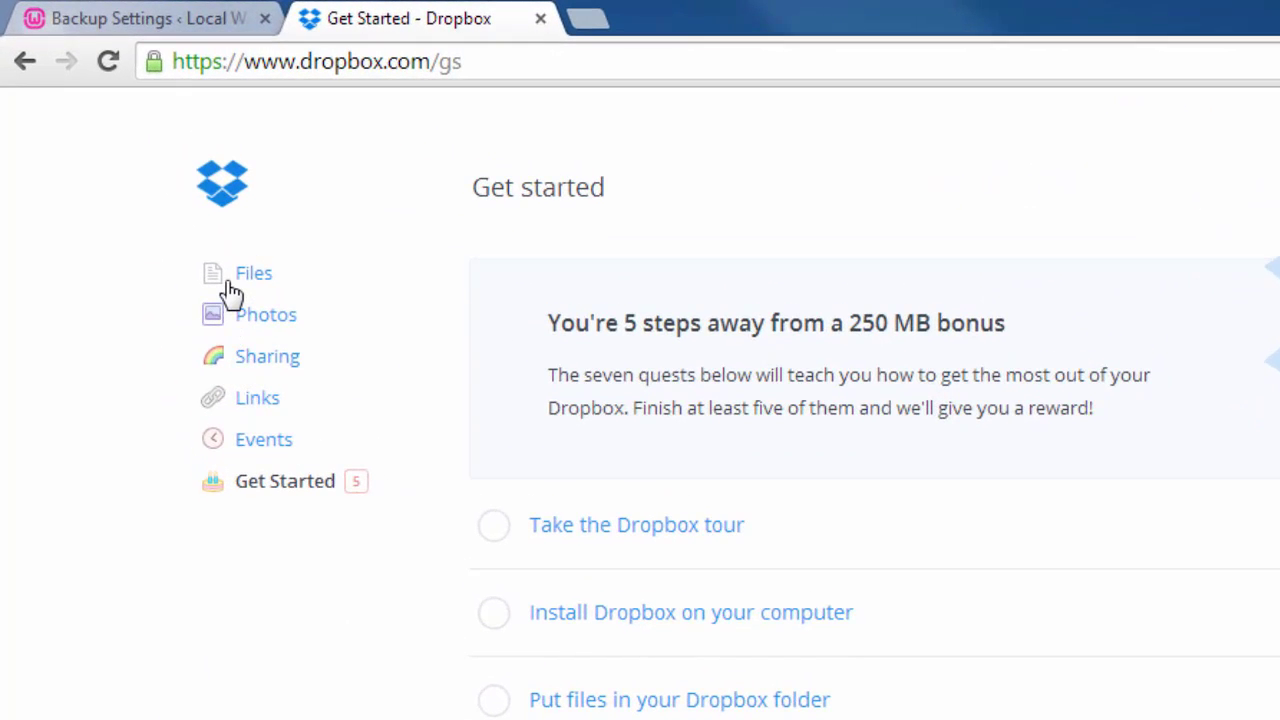
Step: View the Dropbox Files list, then return to the WordPress Backup Settings tab
click(240, 284)
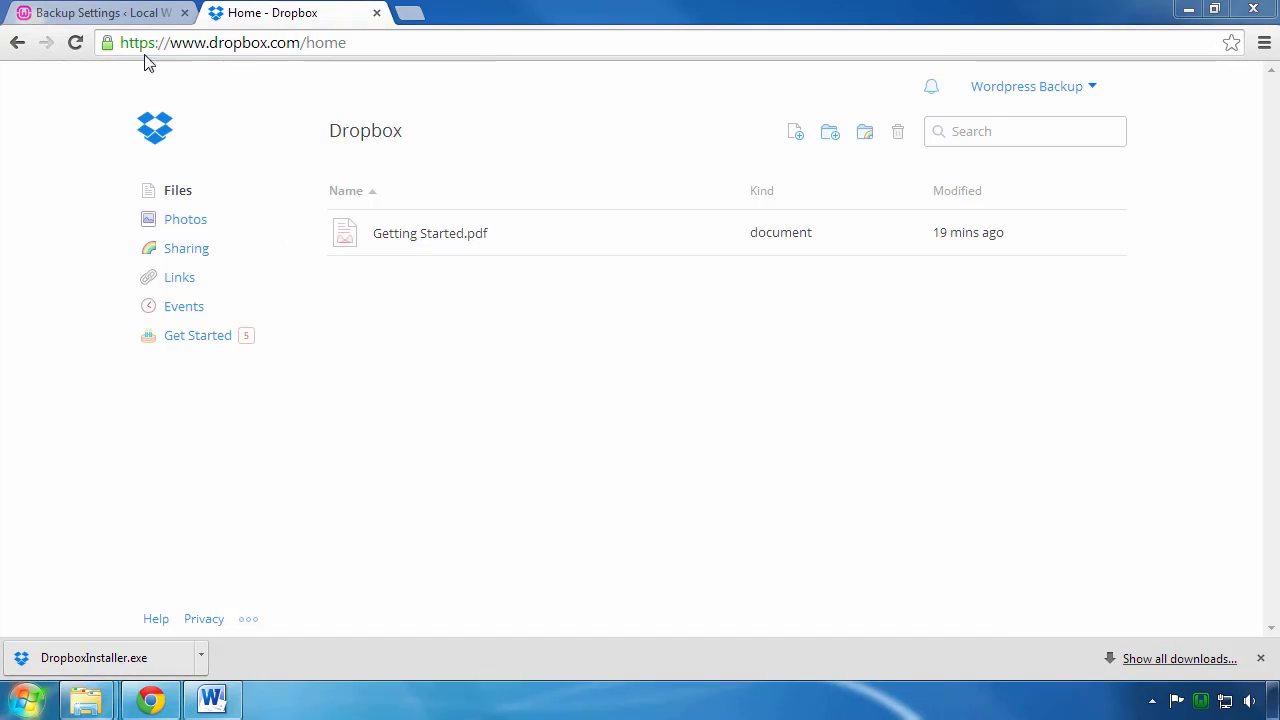
click(100, 16)
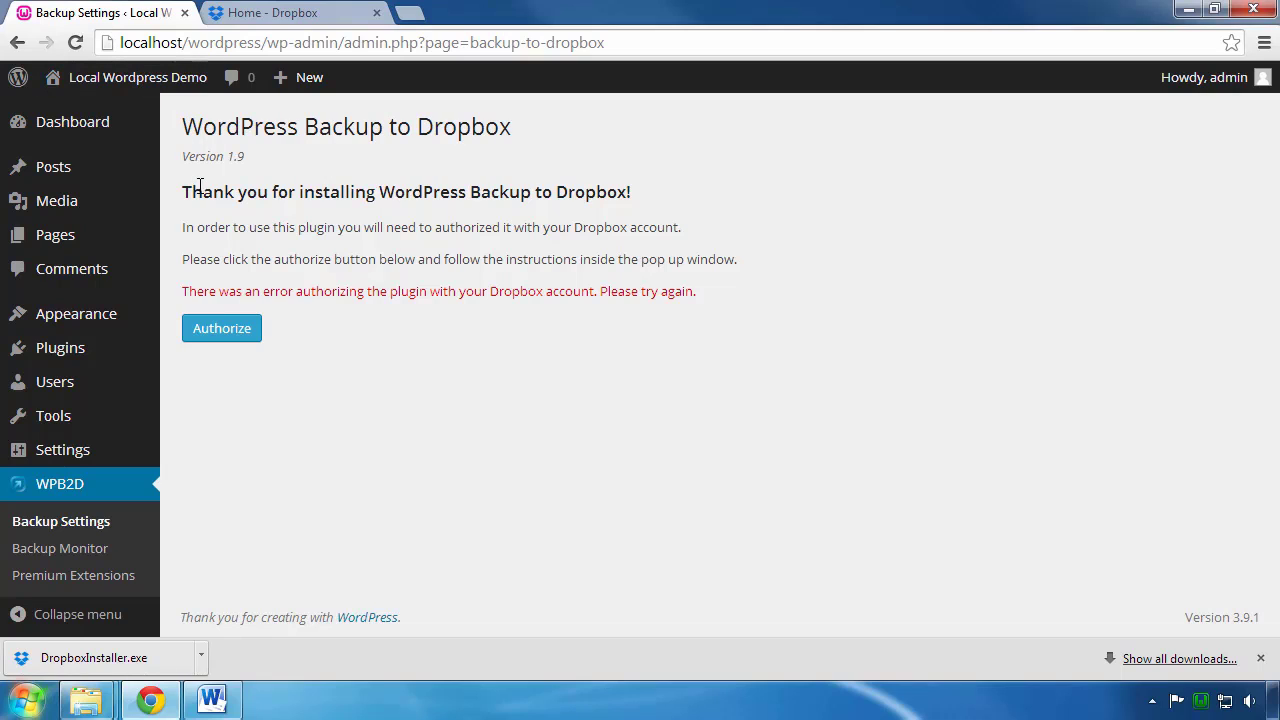
Step: Authorize the WPB2D plugin with Dropbox from the Backup Settings page
click(220, 340)
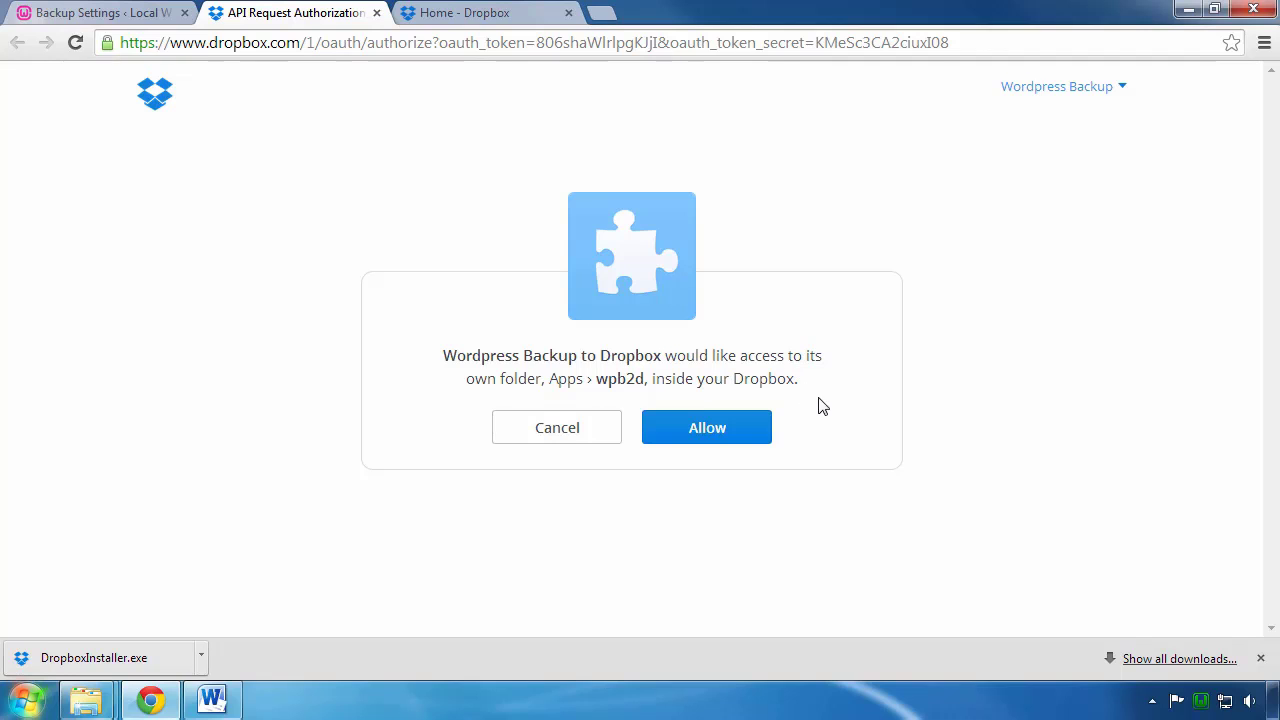
Step: Allow WordPress Backup to Dropbox access to its Apps › wpb2d folder
click(713, 445)
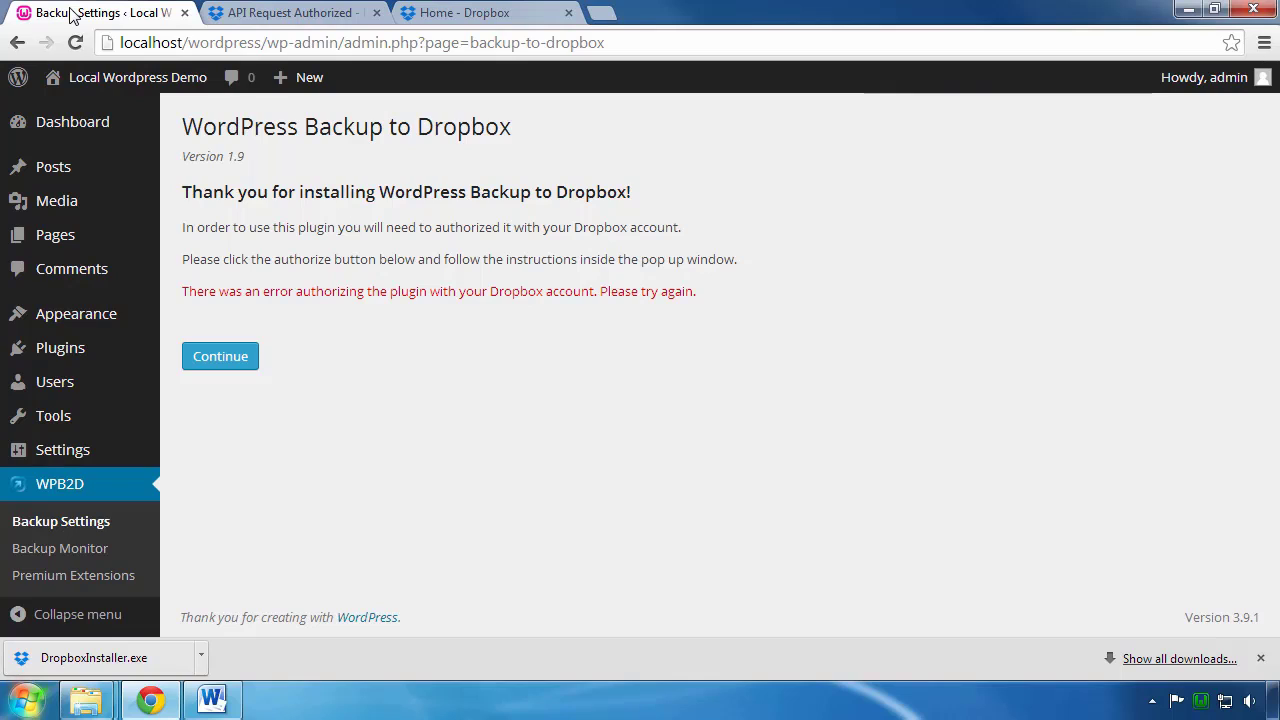
Step: Finish linking Dropbox and review the Backup Settings page: 2GB of 2GB free, no backups scheduled
click(218, 360)
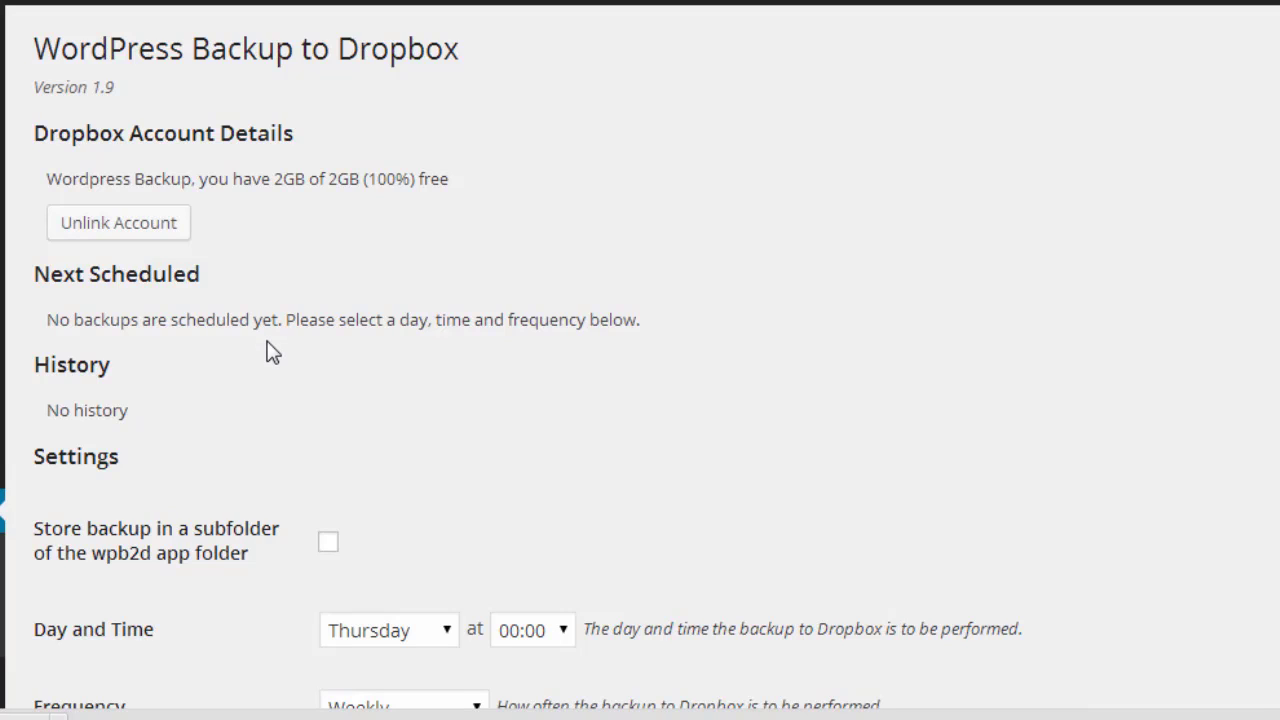
scroll(268, 350, down, 1)
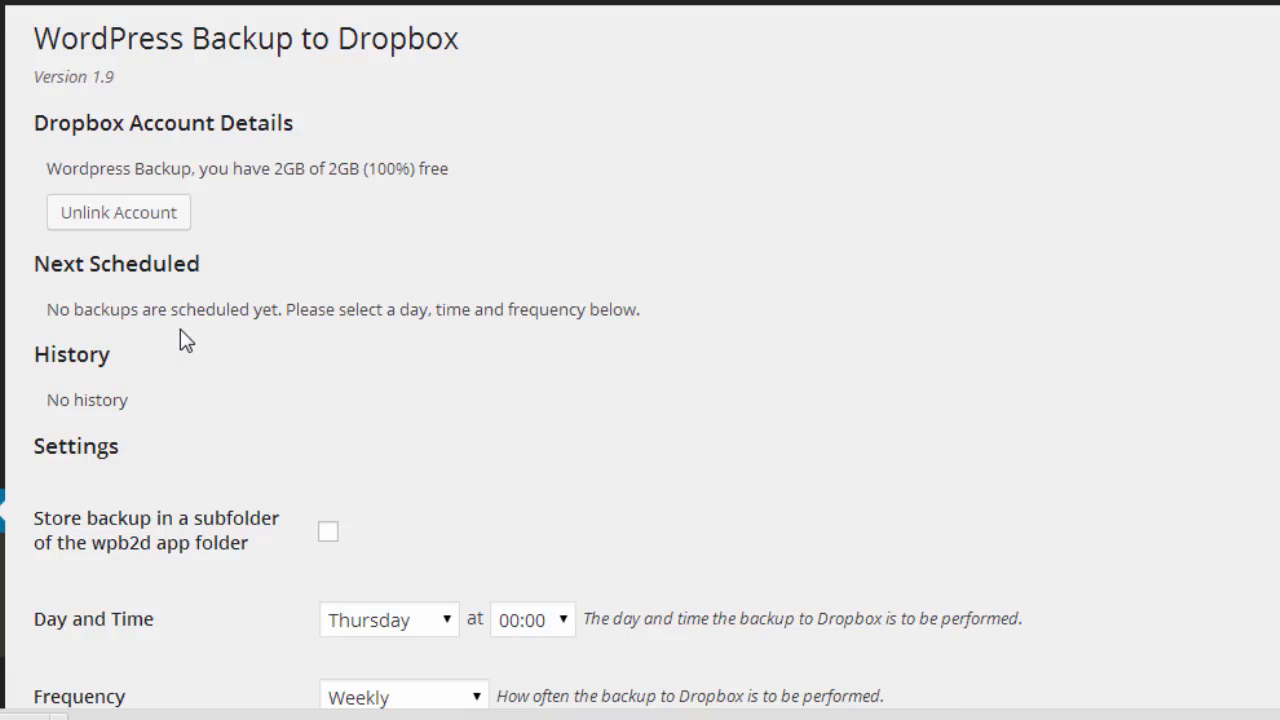
scroll(180, 339, down, 1)
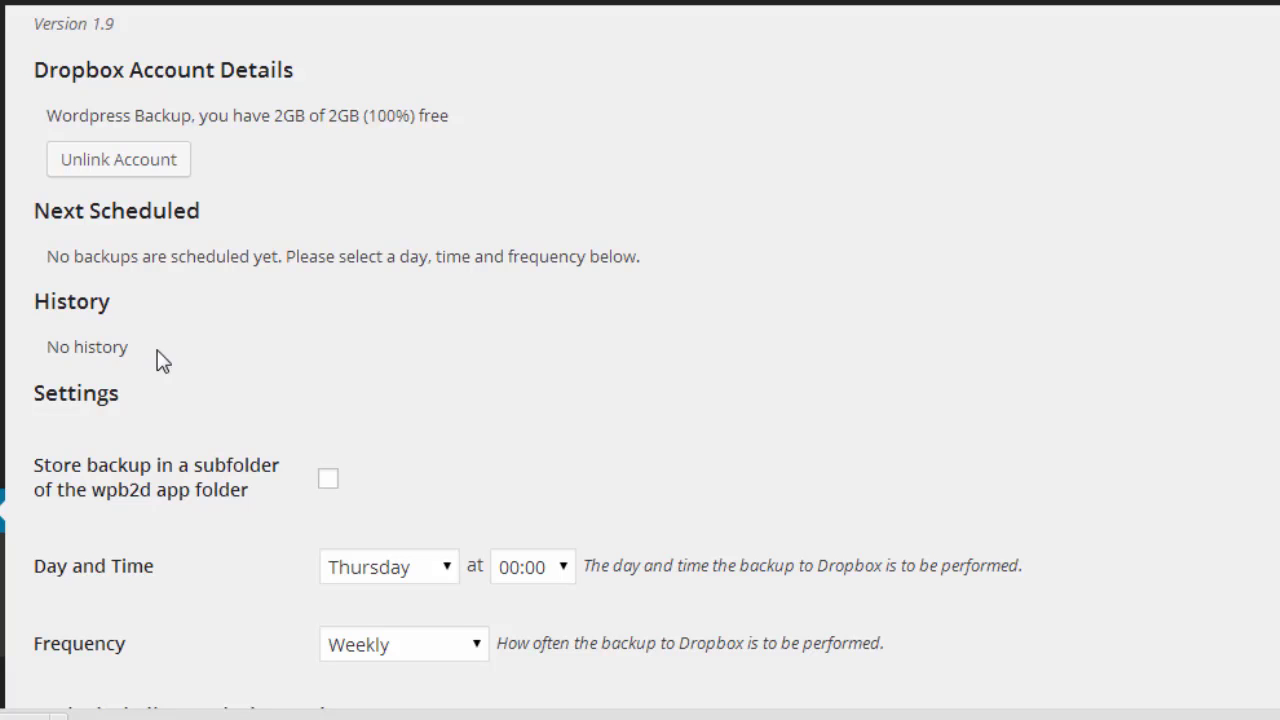
scroll(416, 395, down, 2)
scroll(420, 395, down, 2)
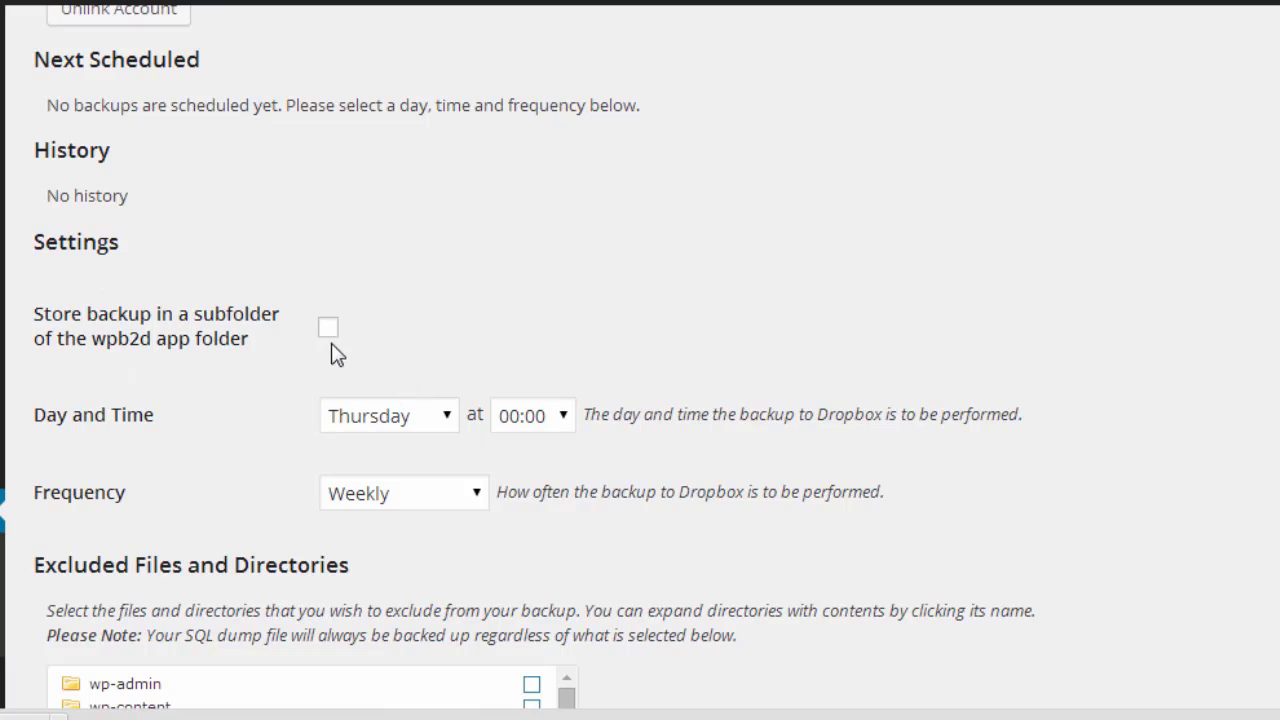
Step: Leave subfolder storage off and set the weekly Dropbox backup start time to 03:00
click(328, 330)
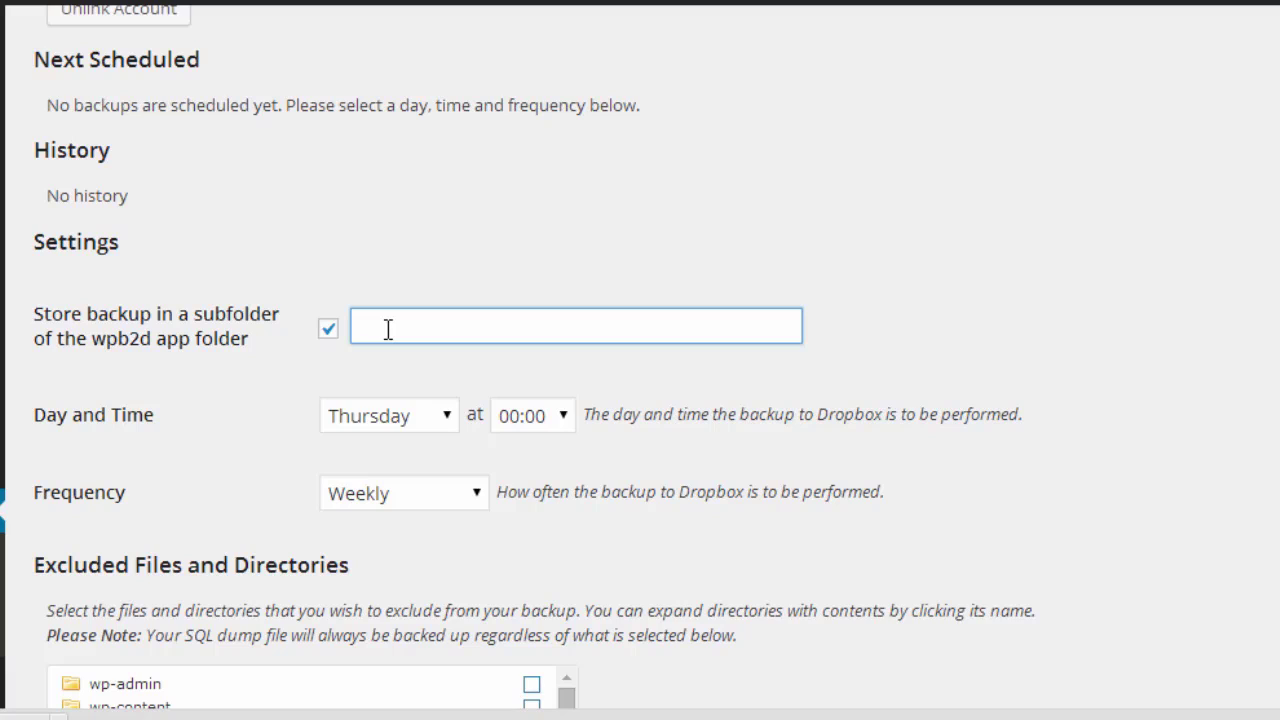
click(329, 331)
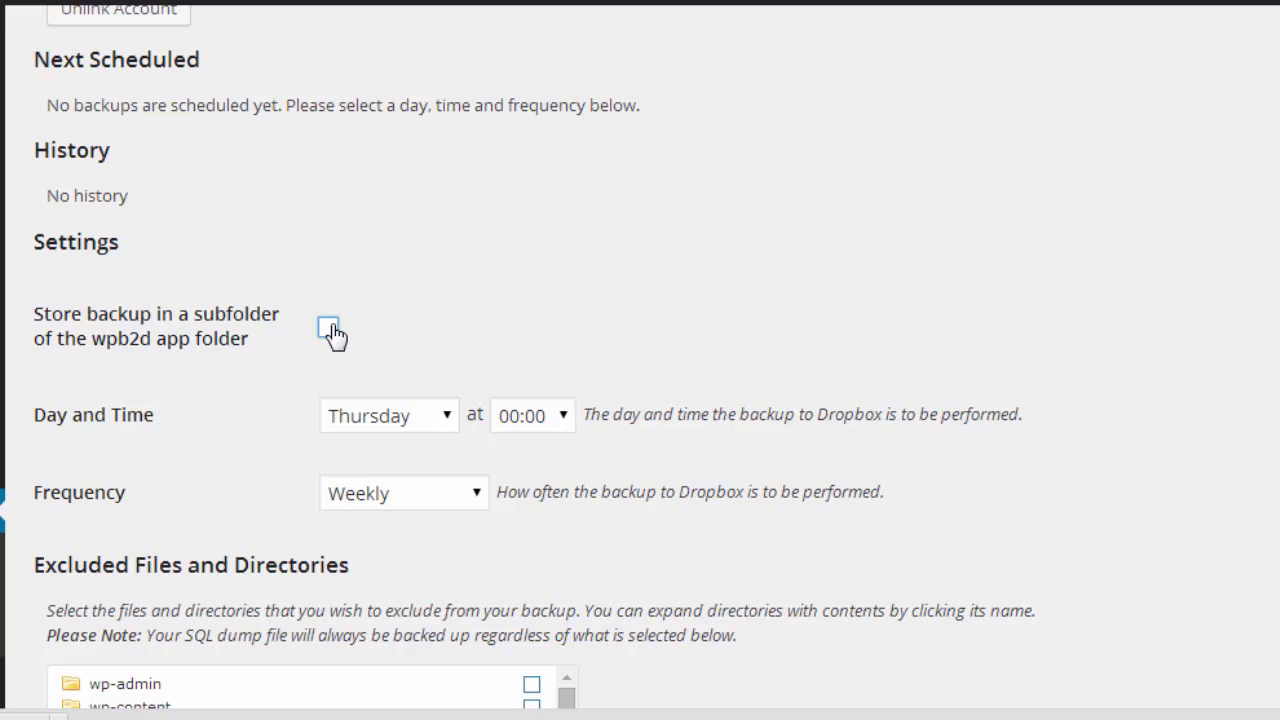
scroll(274, 317, down, 3)
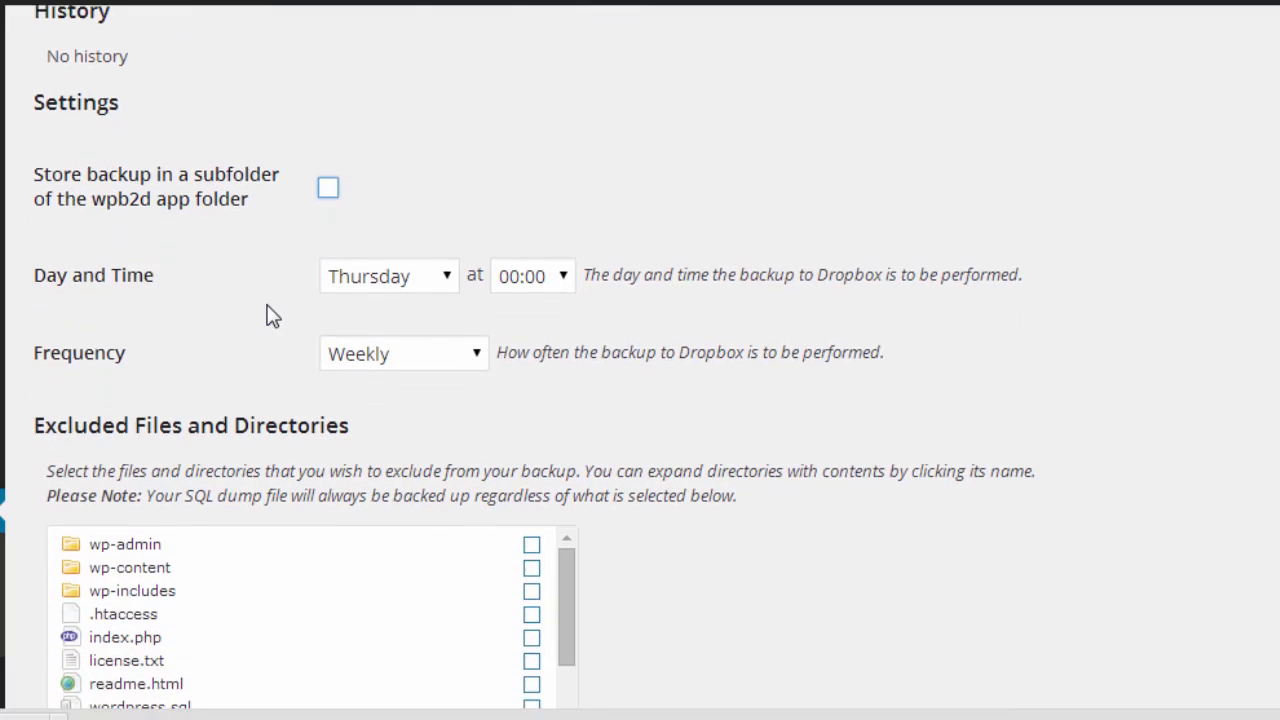
scroll(274, 317, down, 2)
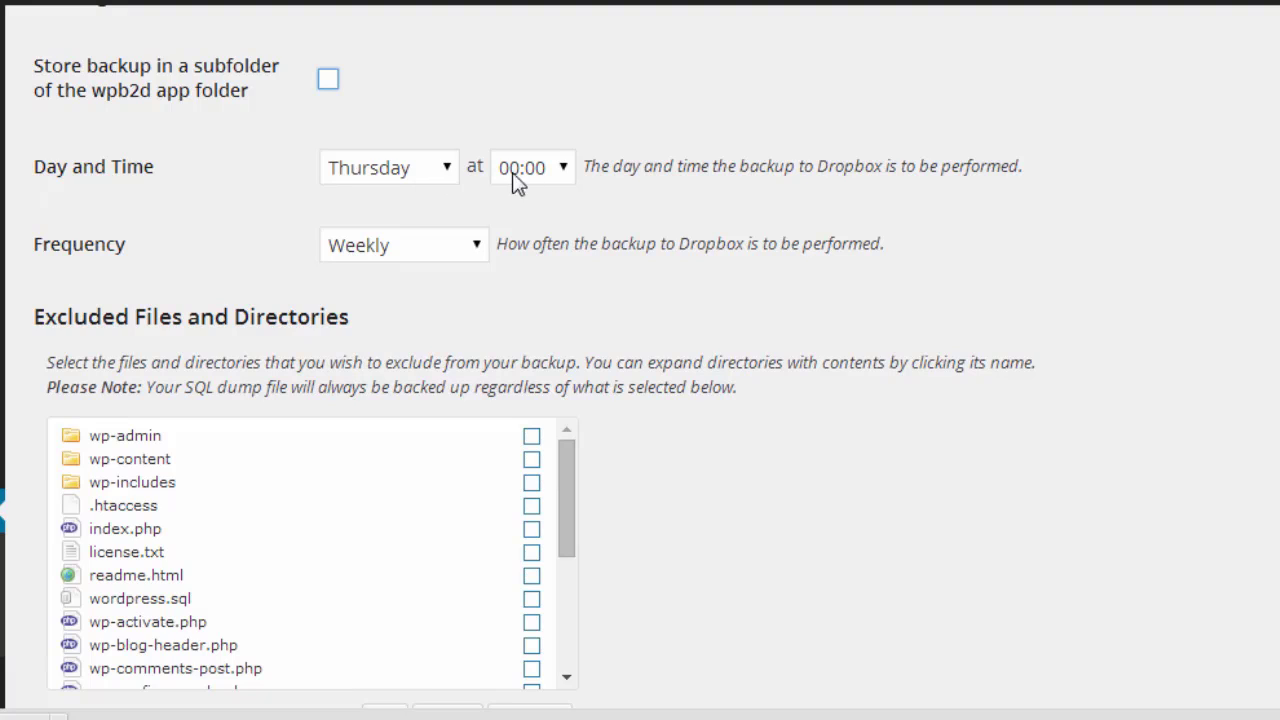
click(563, 170)
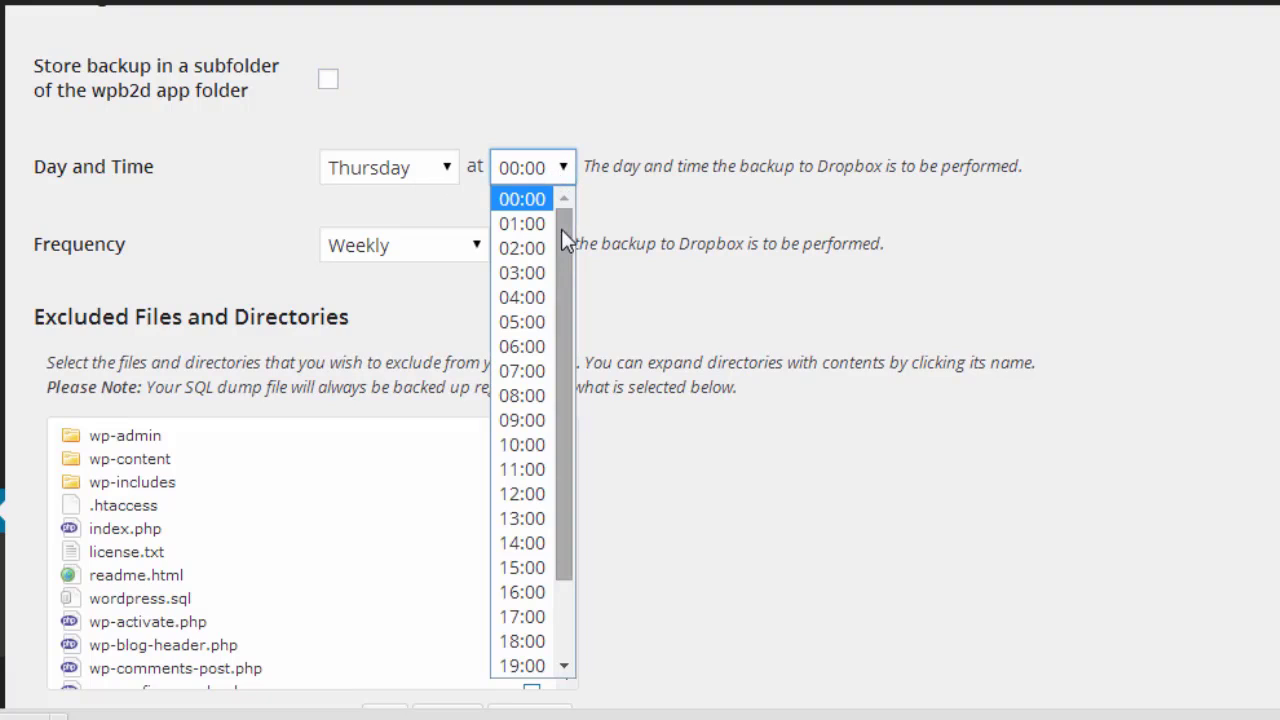
click(533, 271)
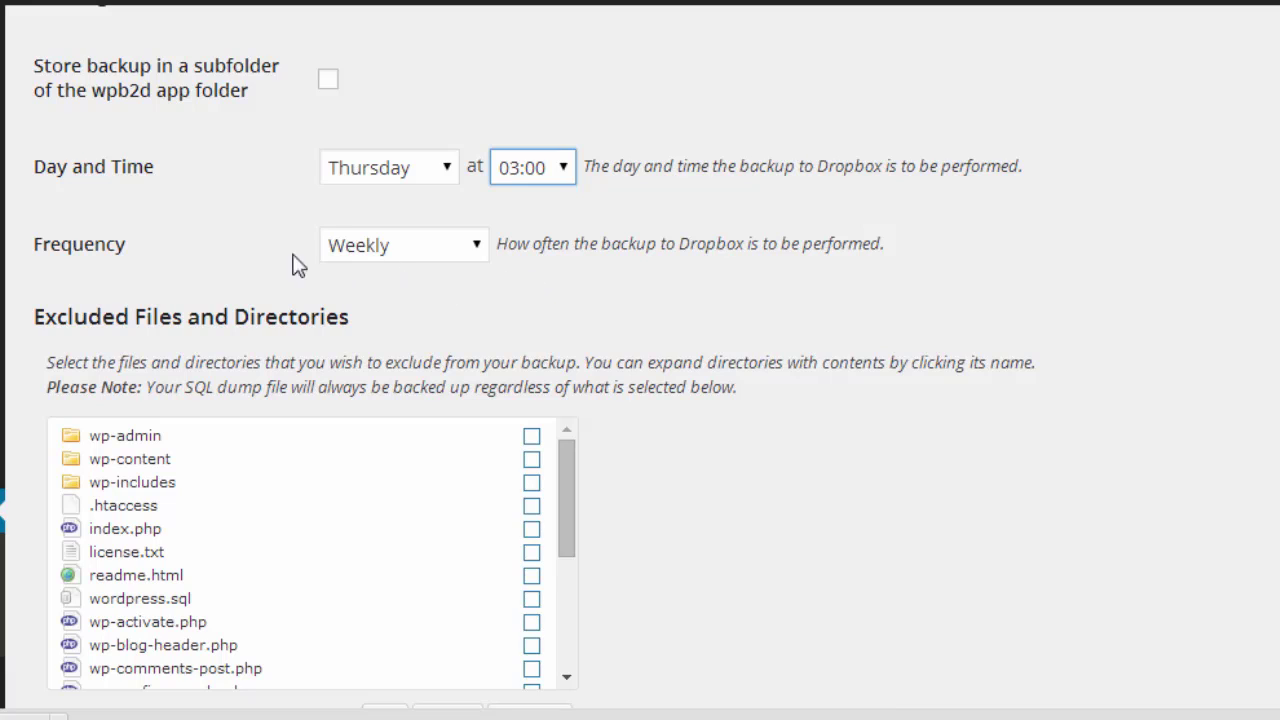
click(476, 244)
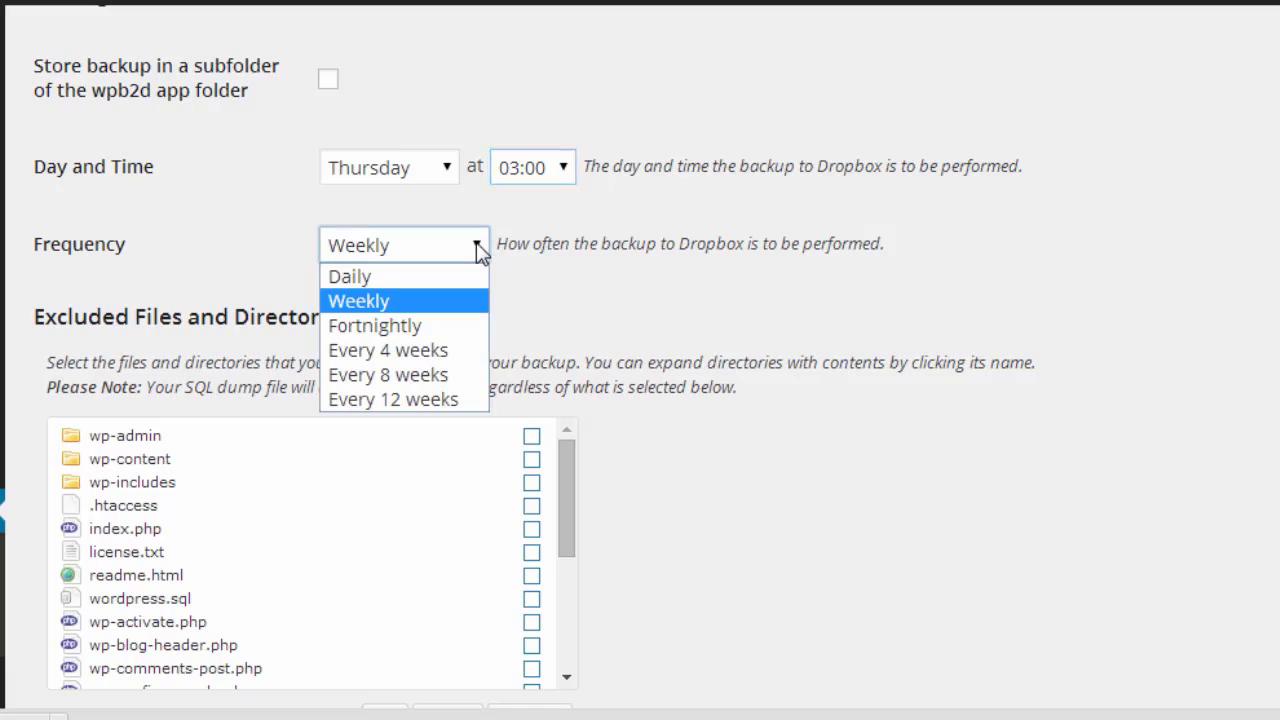
click(459, 301)
click(456, 298)
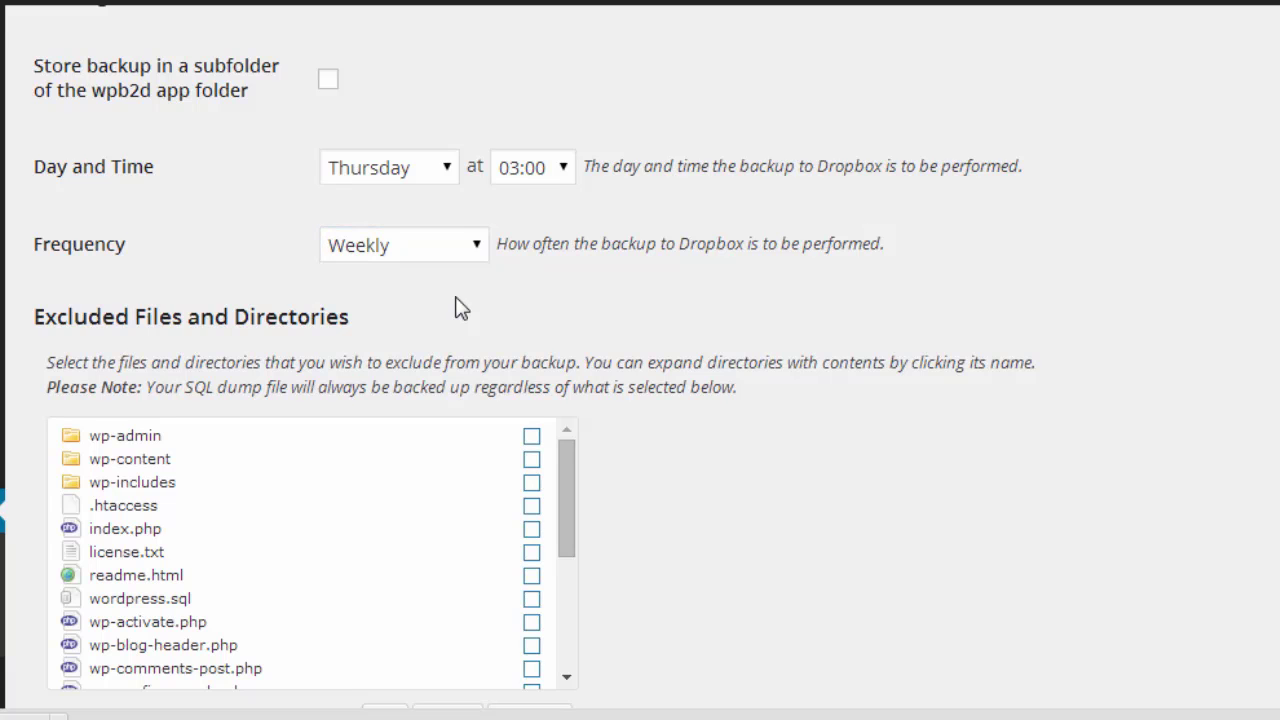
Step: Exclude all files and folders, then re-include wp-content and .htaccess
scroll(455, 307, down, 3)
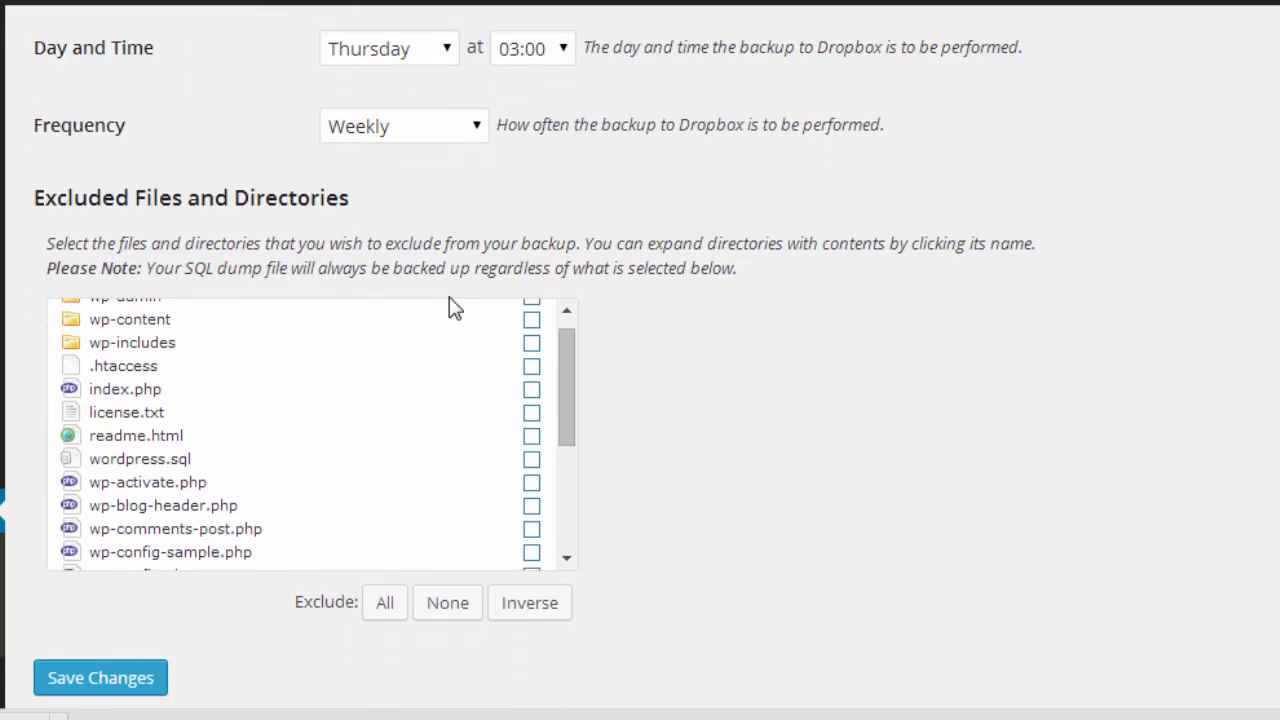
scroll(709, 337, down, 2)
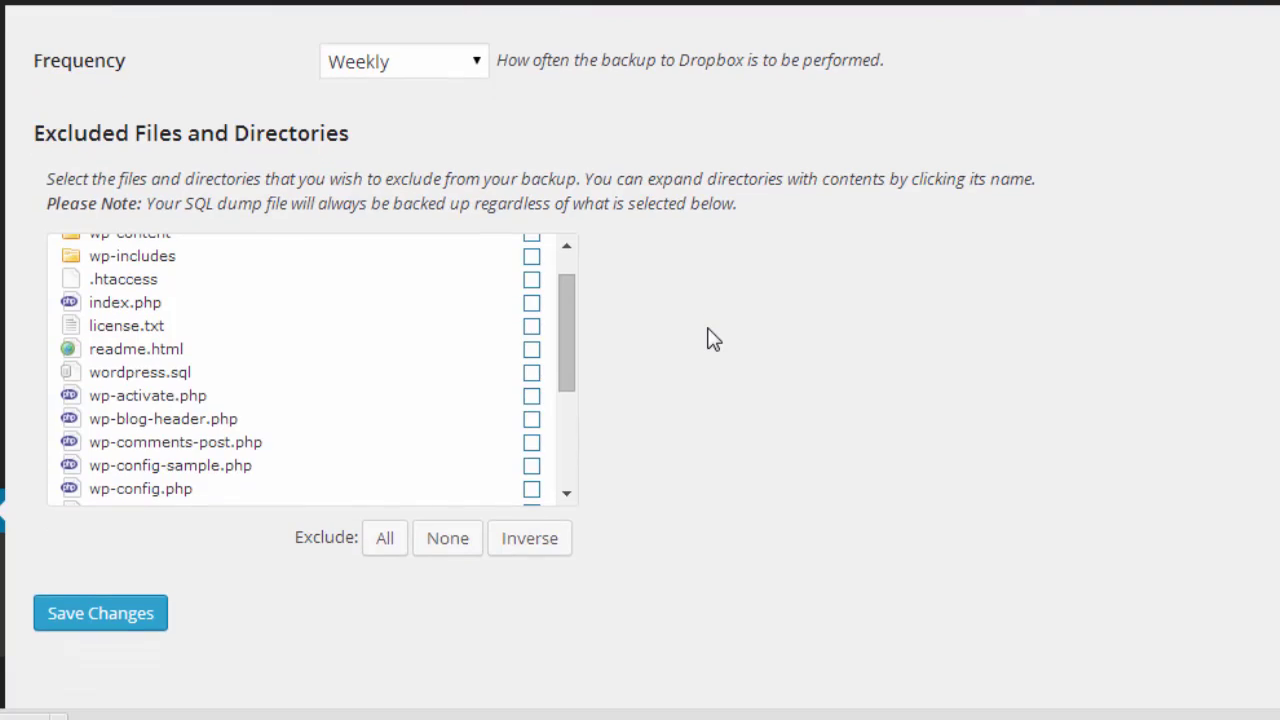
scroll(564, 320, up, 2)
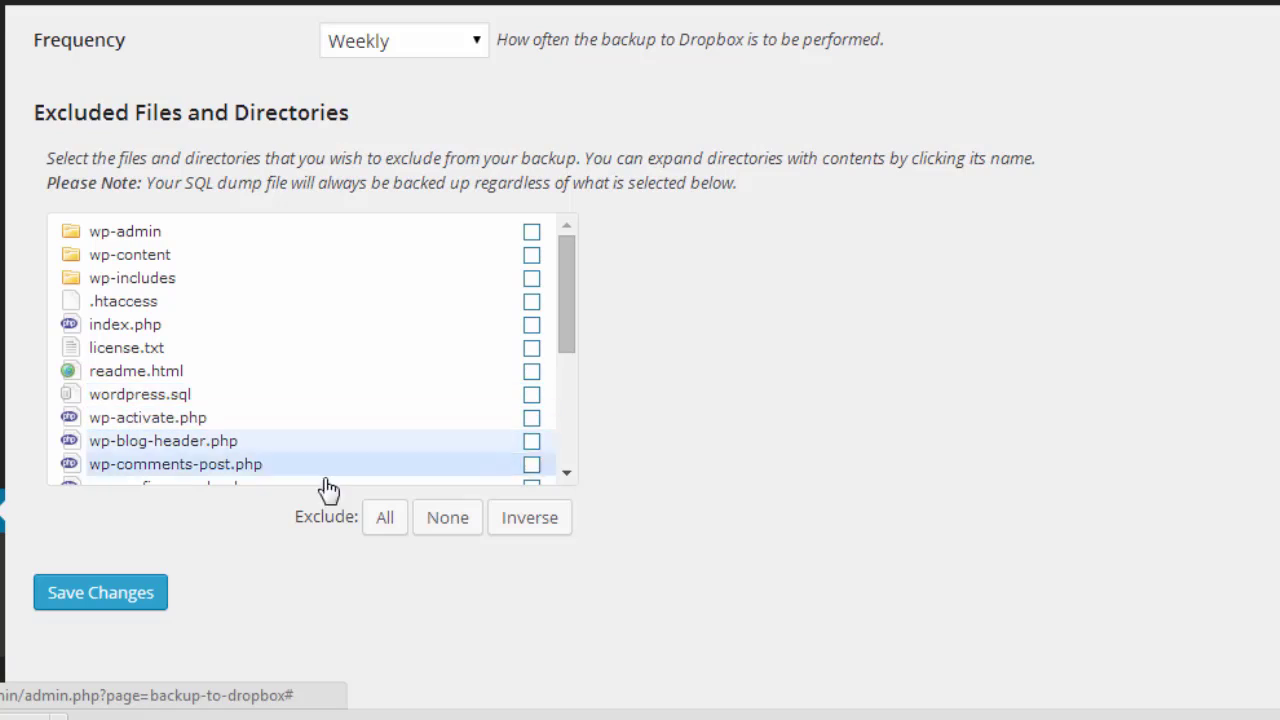
click(389, 527)
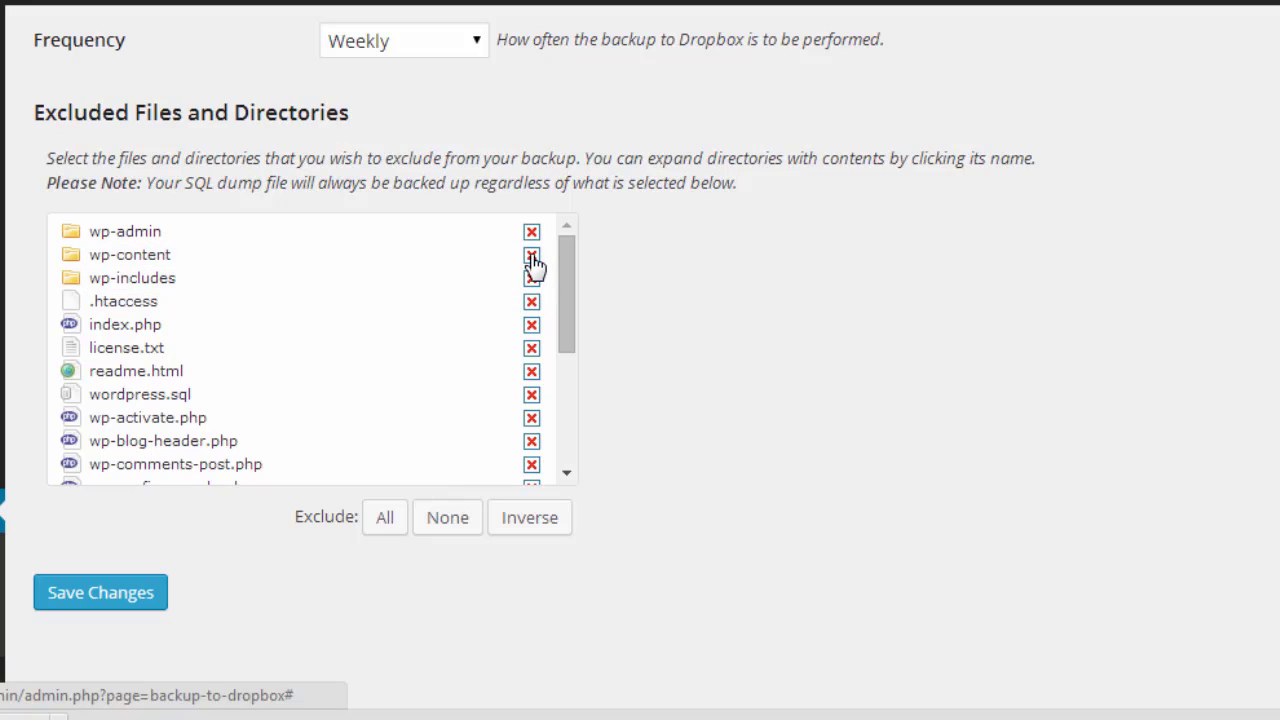
click(532, 256)
click(530, 302)
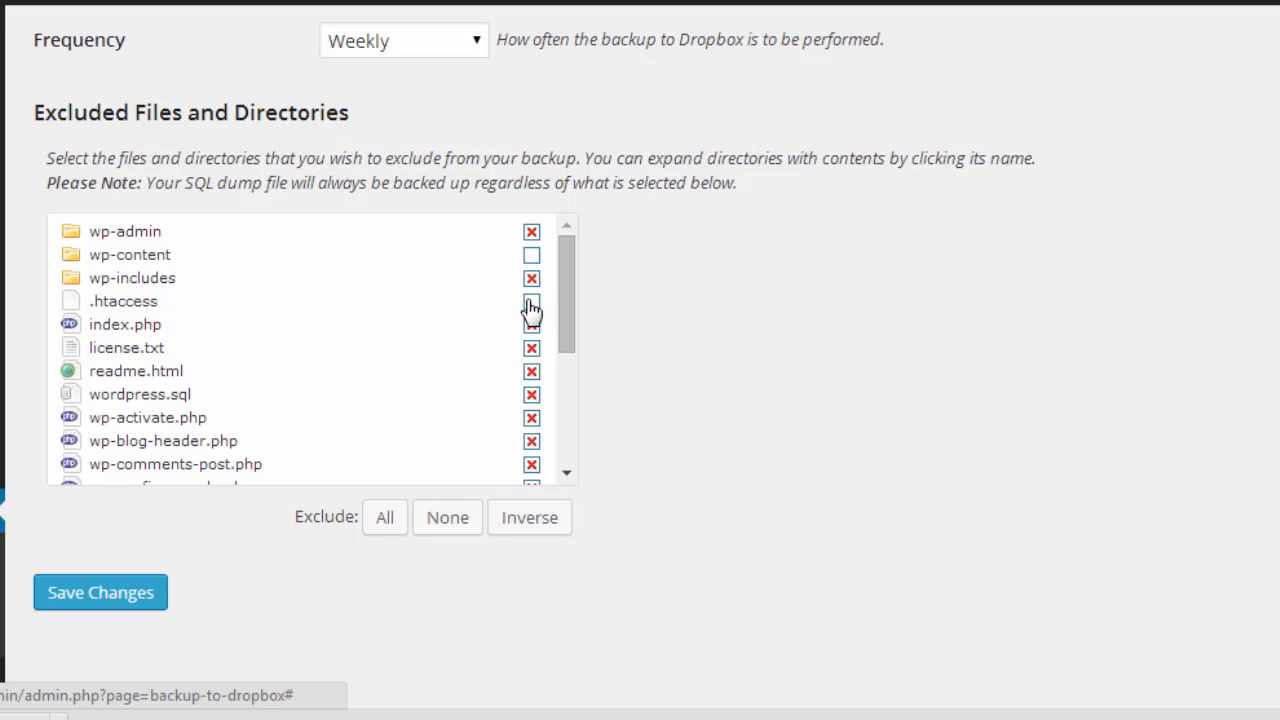
Step: Re-include wp-config.php, review the SQL dump note, and save the backup settings
drag(569, 326, 565, 400)
click(531, 373)
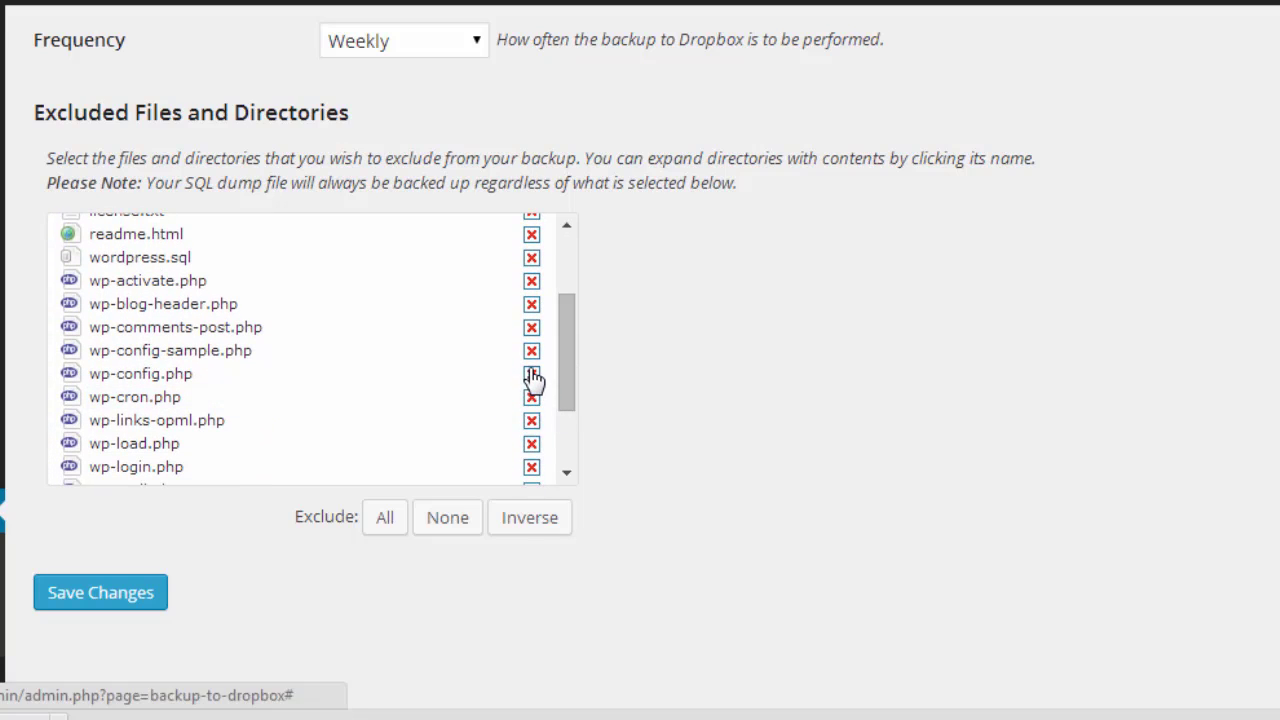
click(532, 375)
click(532, 376)
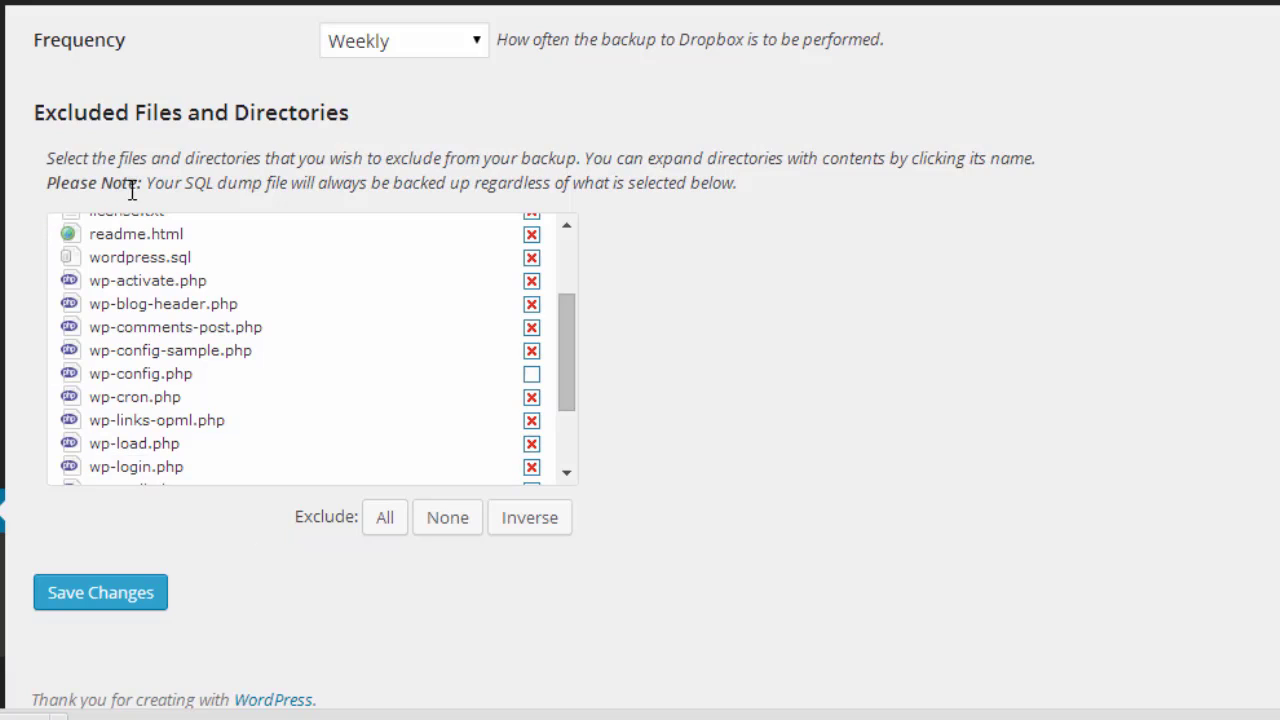
drag(151, 186, 737, 180)
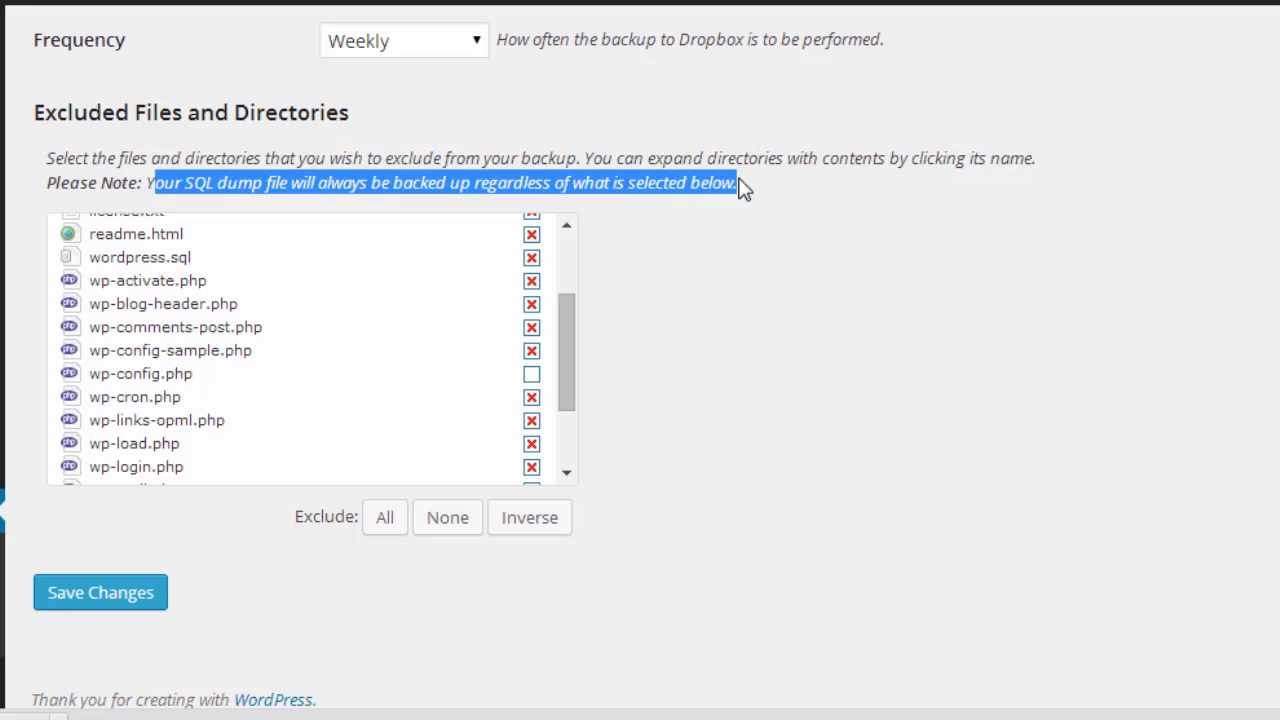
click(376, 616)
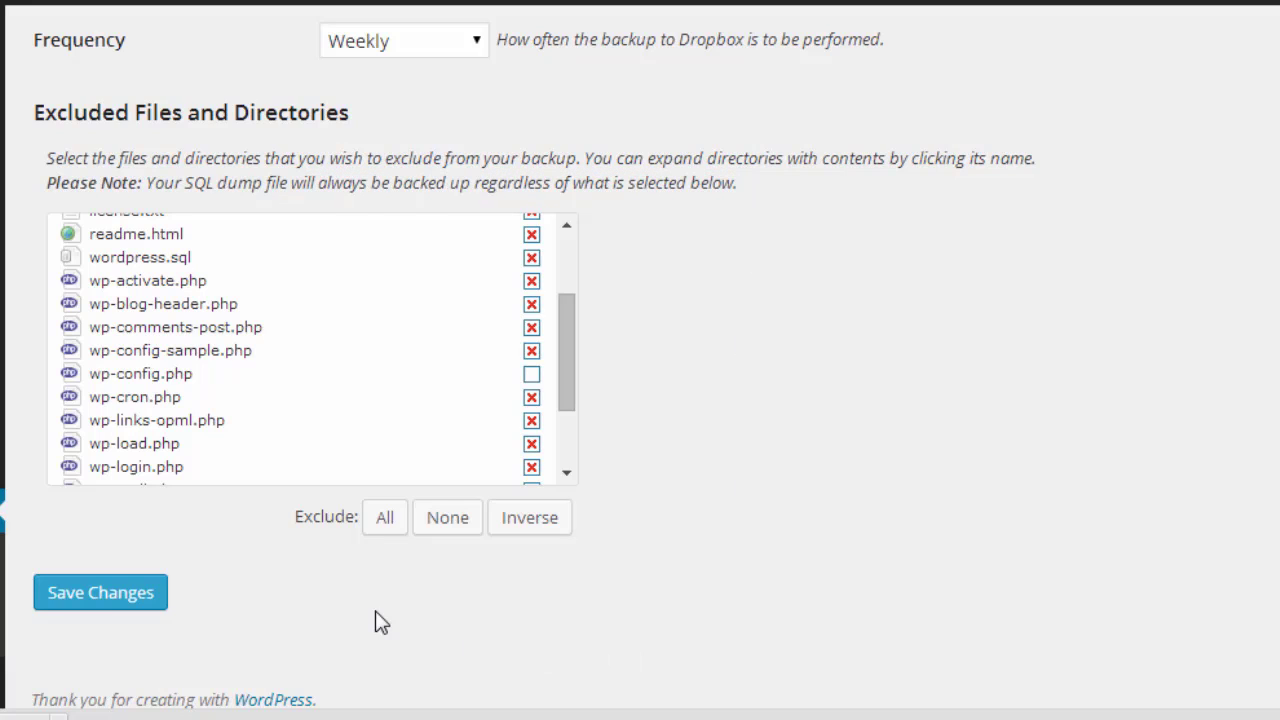
click(85, 606)
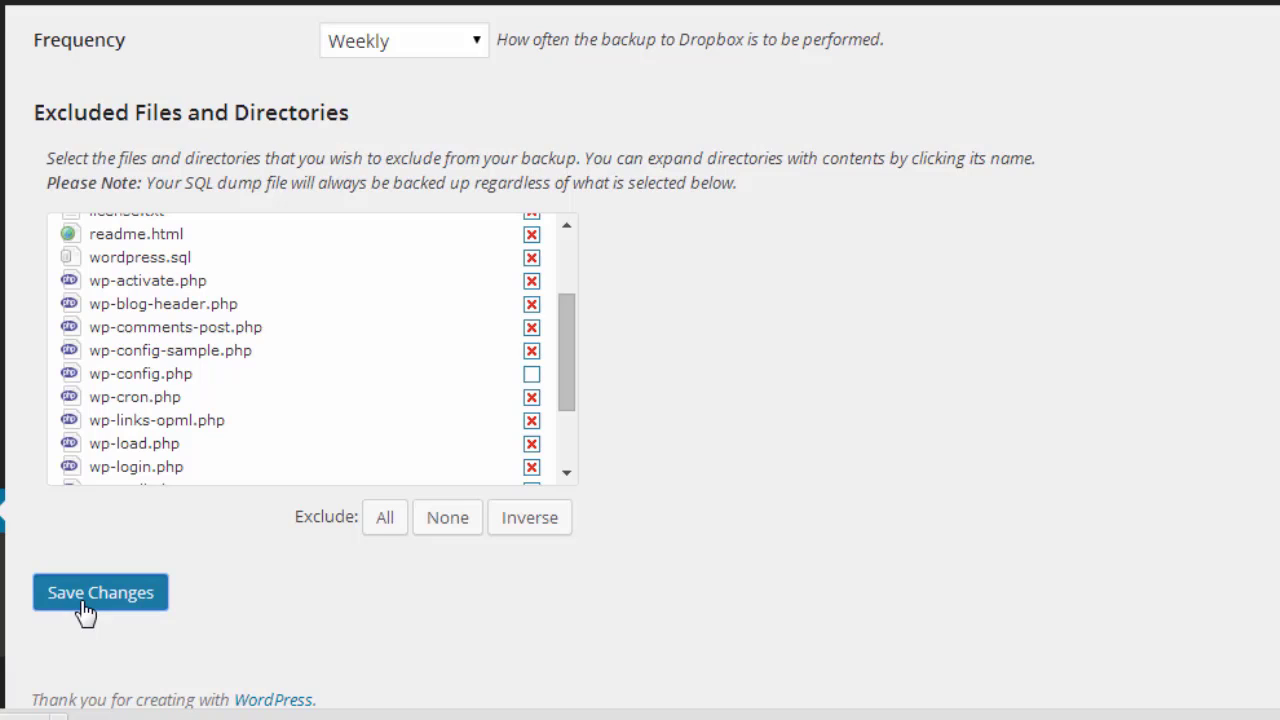
click(85, 610)
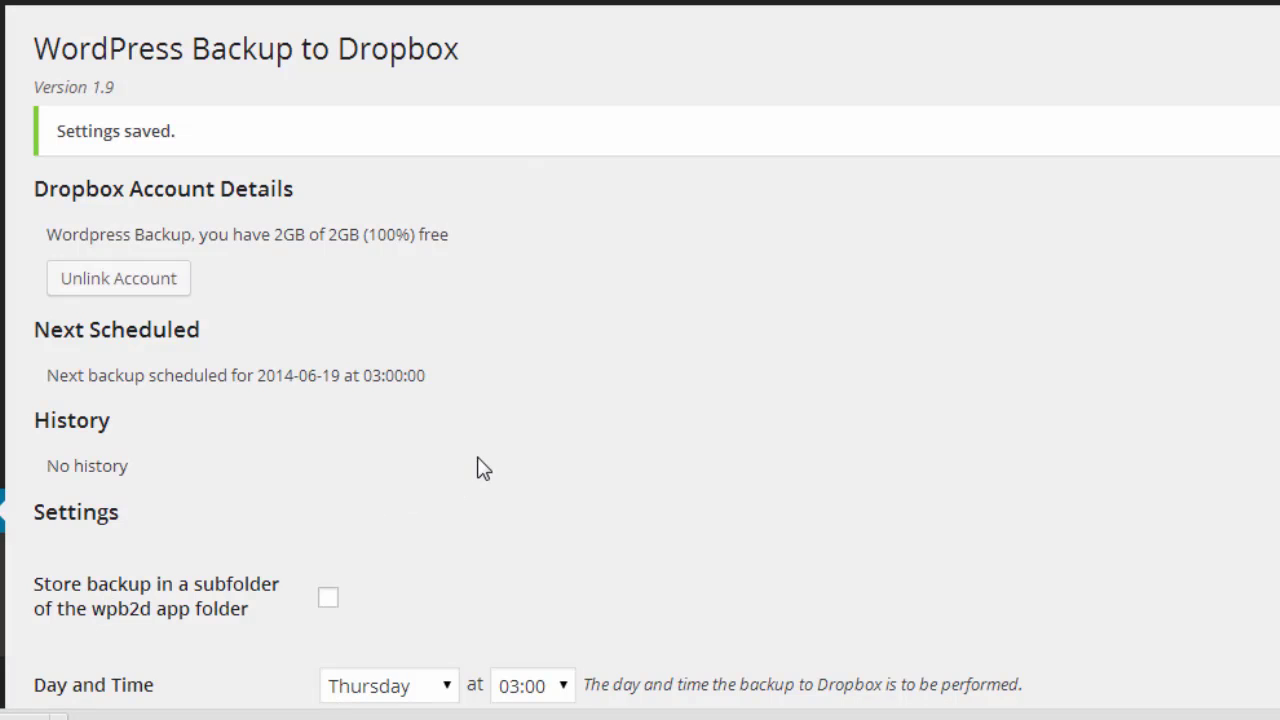
scroll(480, 468, down, 3)
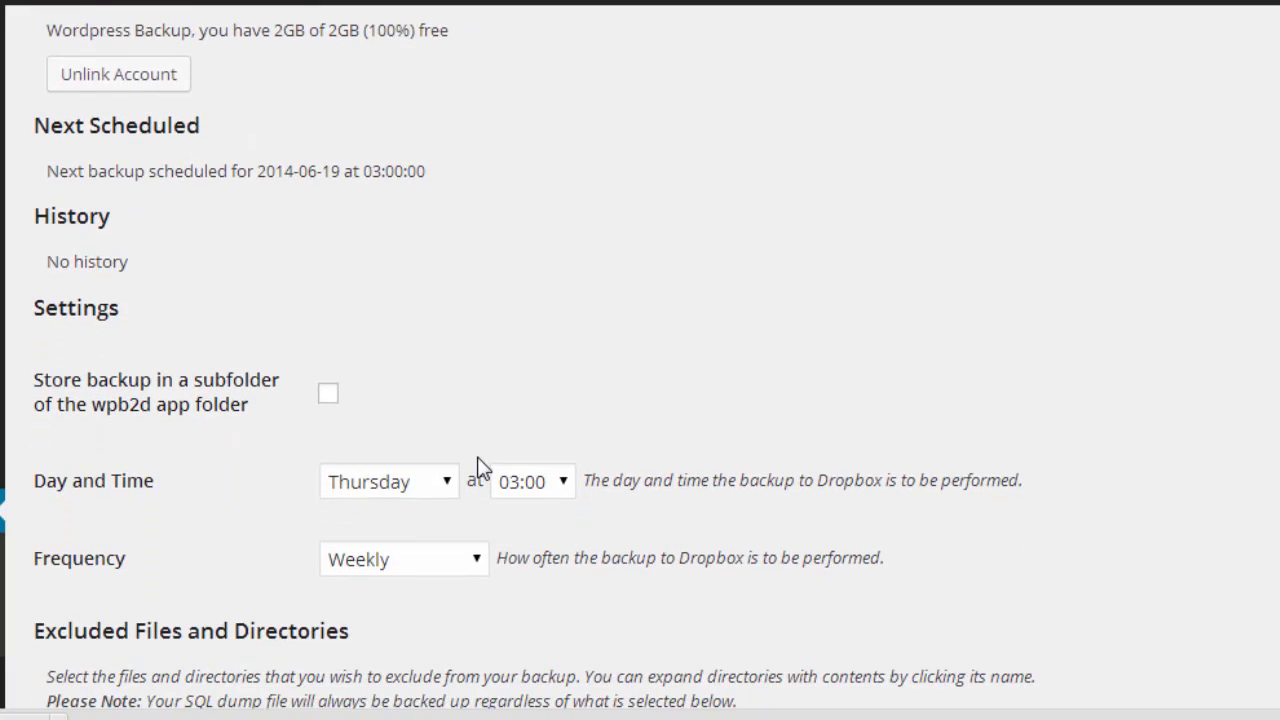
scroll(480, 468, down, 3)
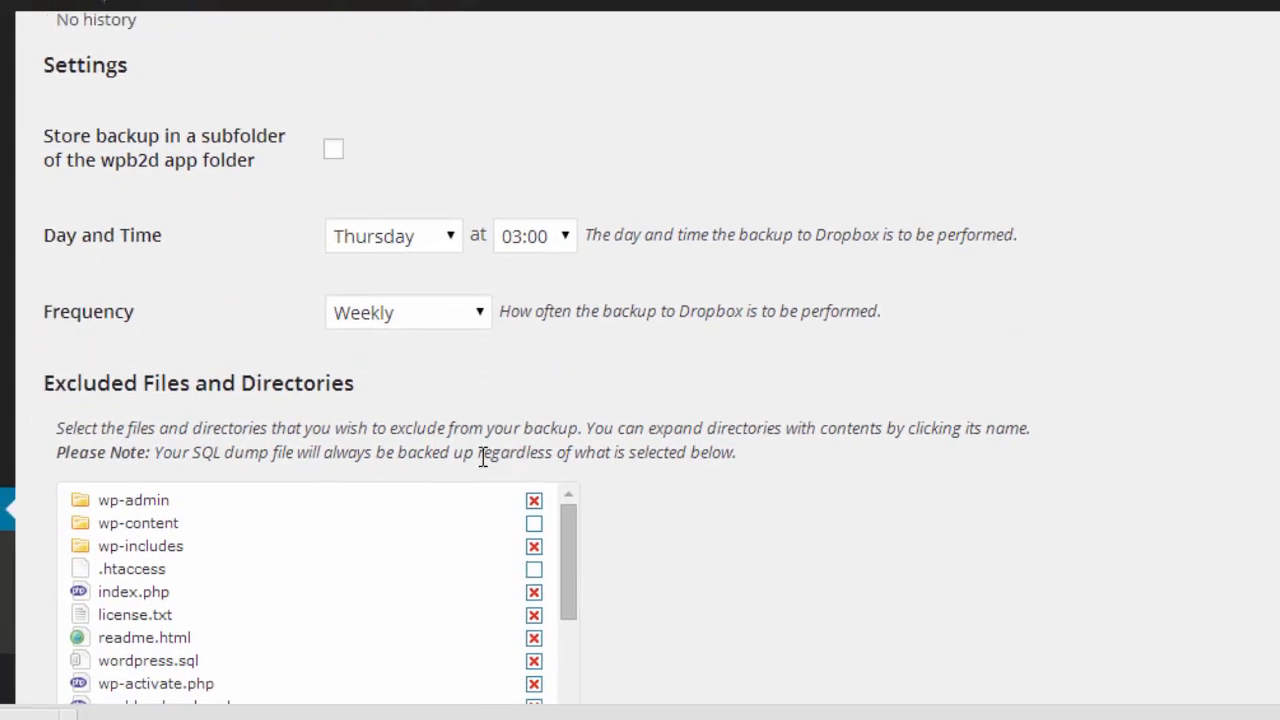
scroll(480, 458, down, 1)
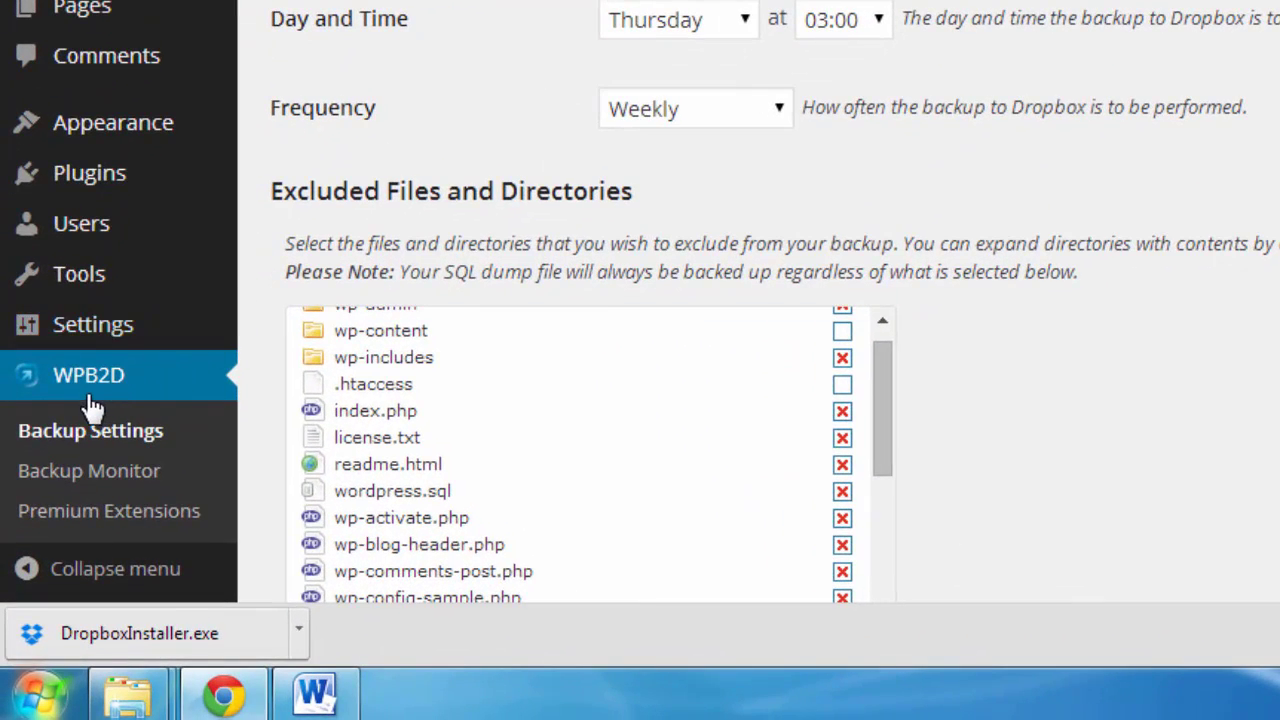
Step: Start a backup from WPB2D's Backup Monitor, then switch to the 'Home - Dropbox' tab
click(74, 475)
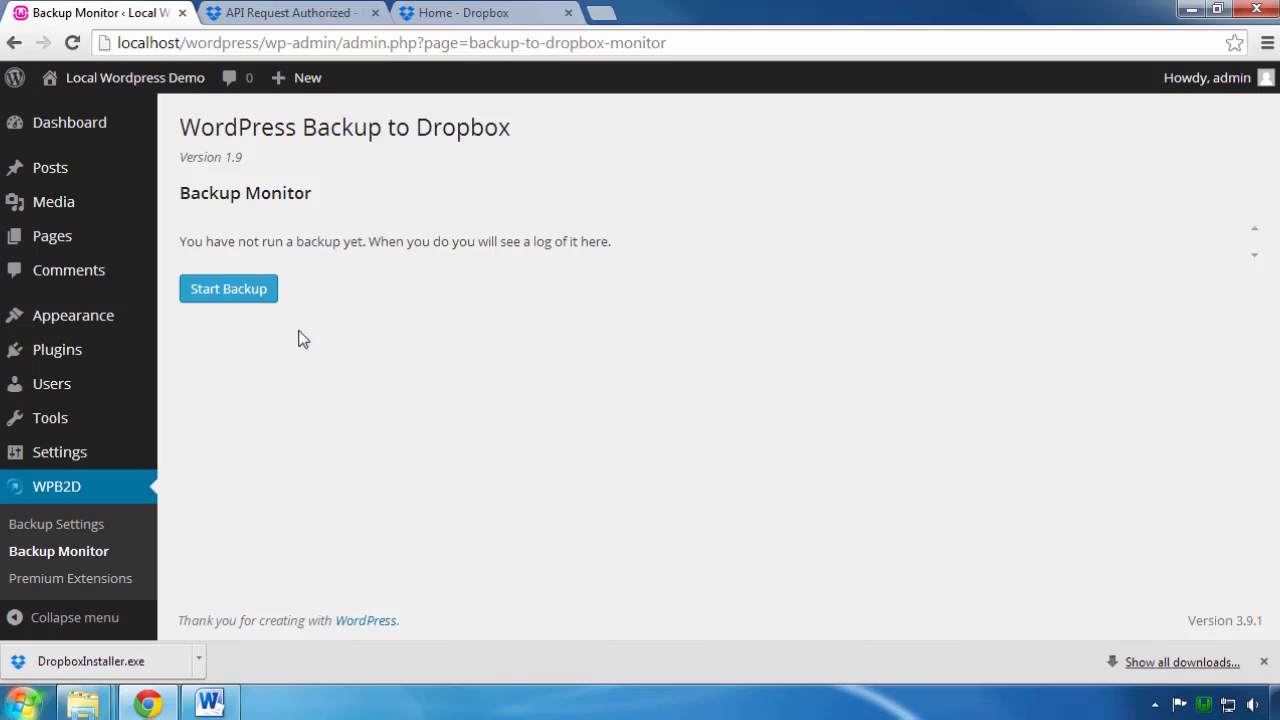
click(229, 293)
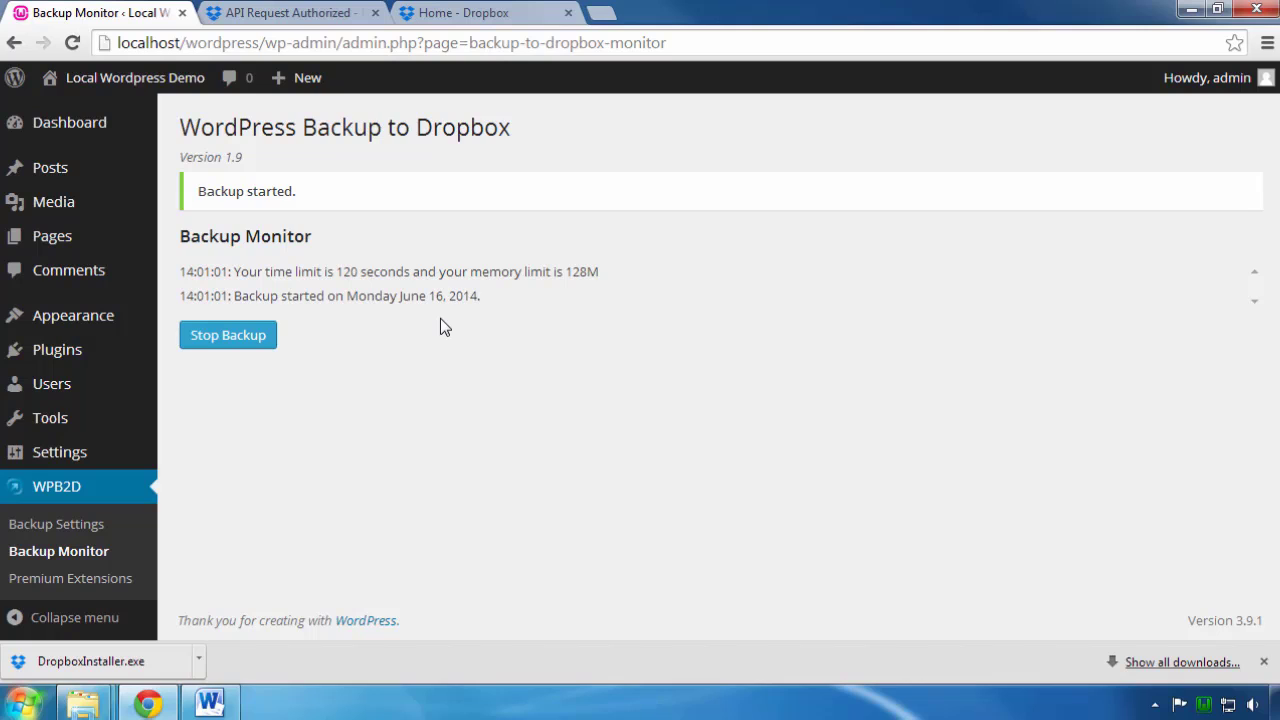
click(488, 14)
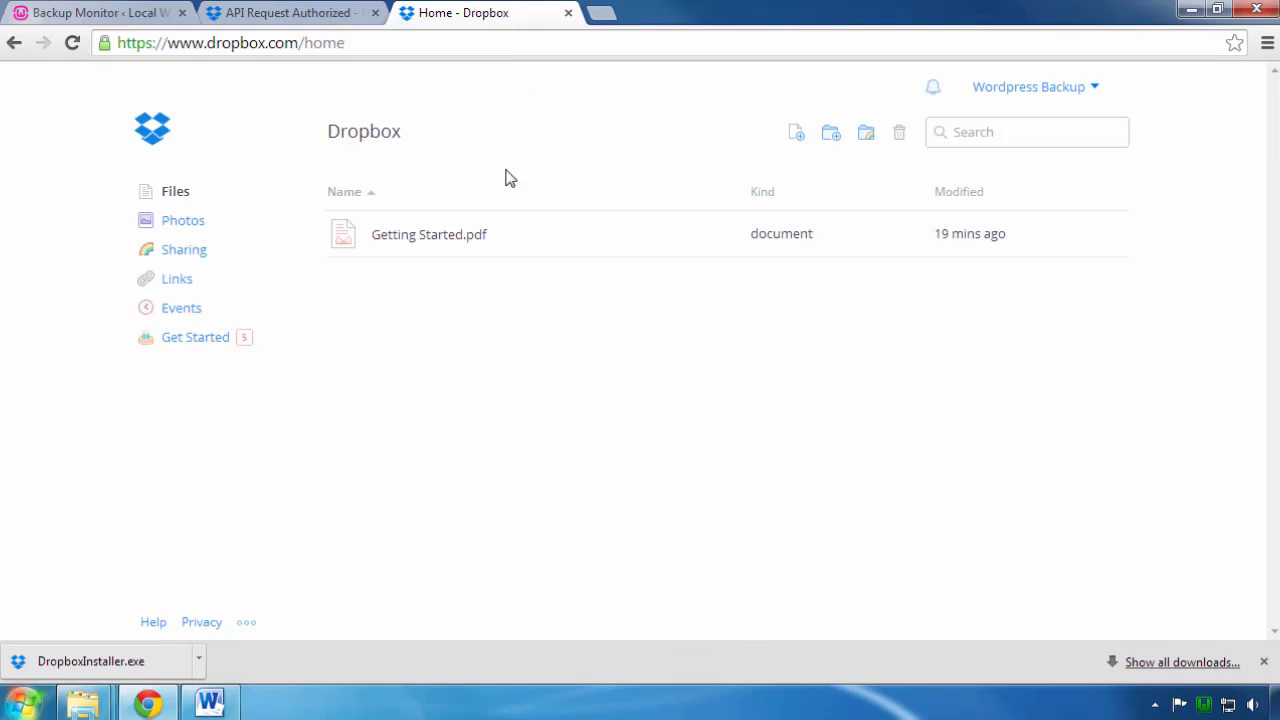
Step: Browse Dropbox Files to Apps › wpb2d › wp-content › backups to find wordpress-backup.sql
click(175, 196)
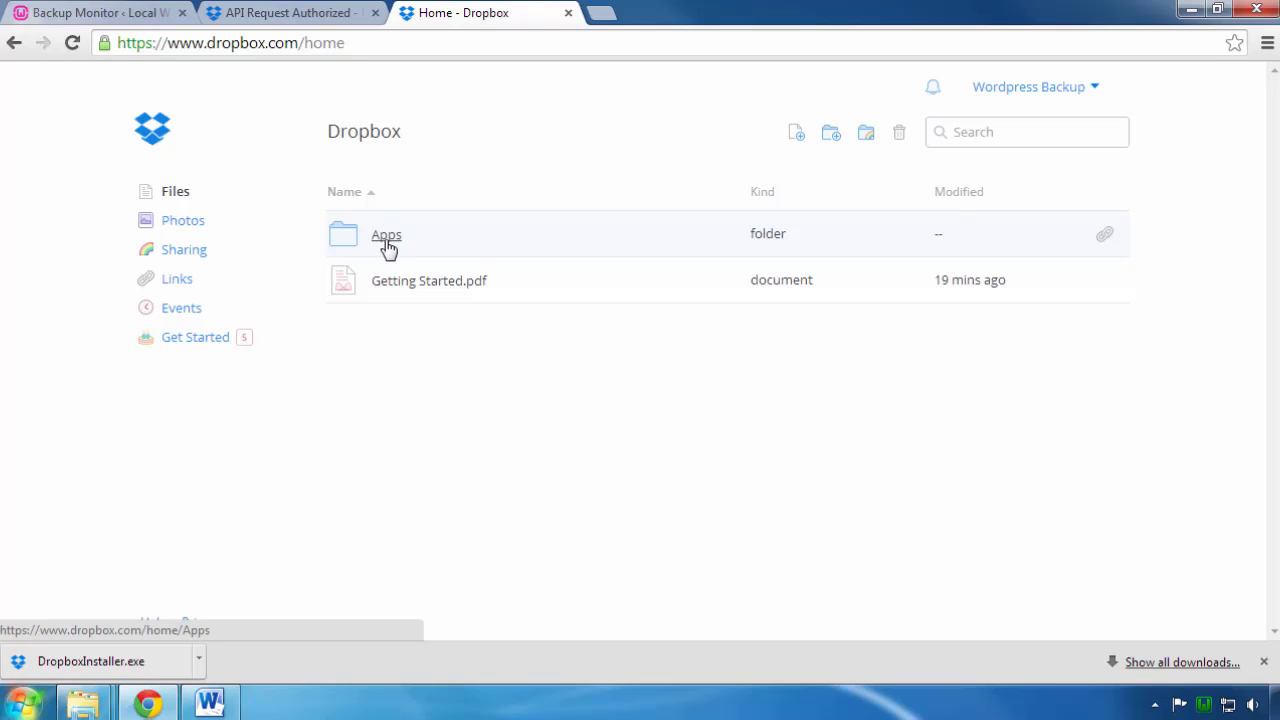
click(386, 240)
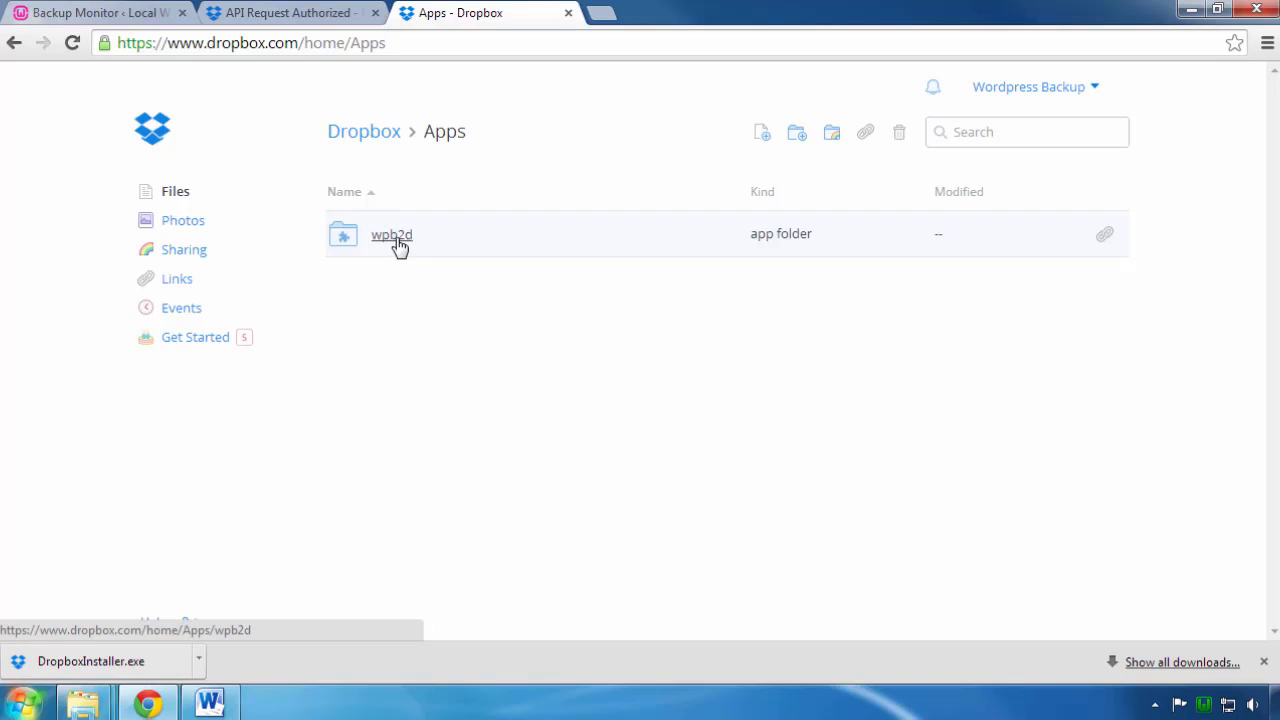
click(396, 240)
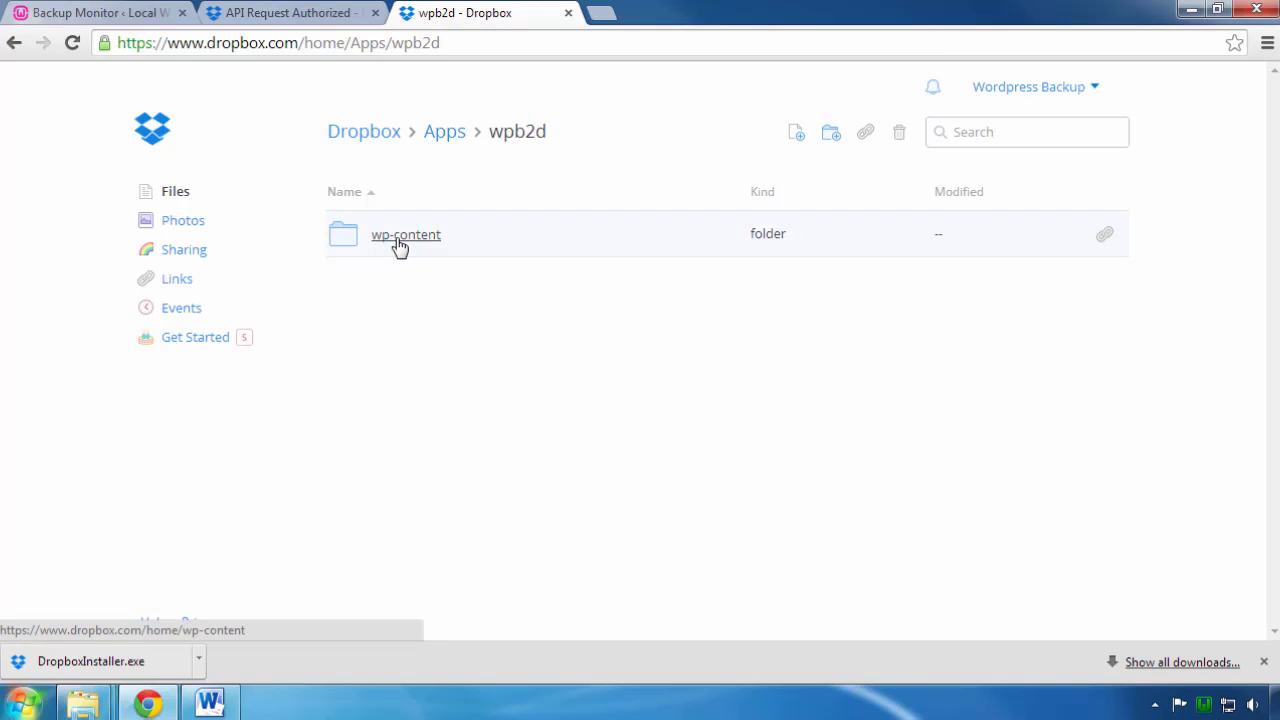
click(398, 240)
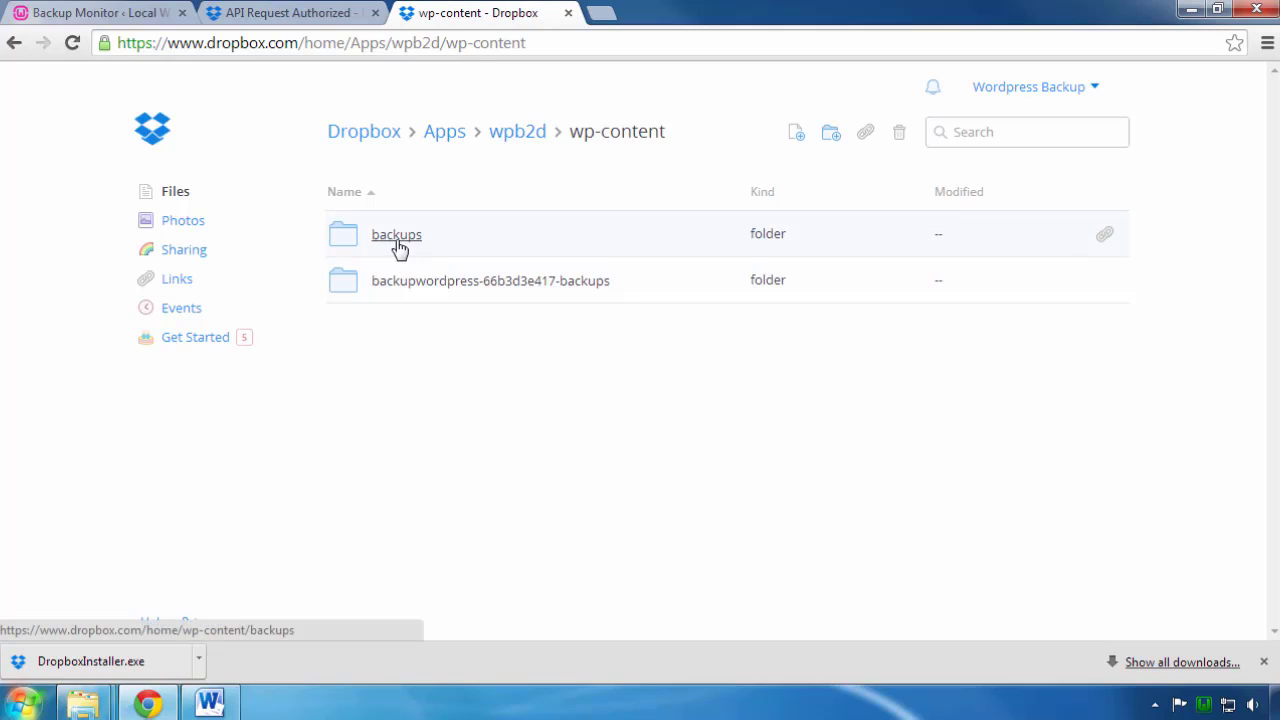
click(398, 244)
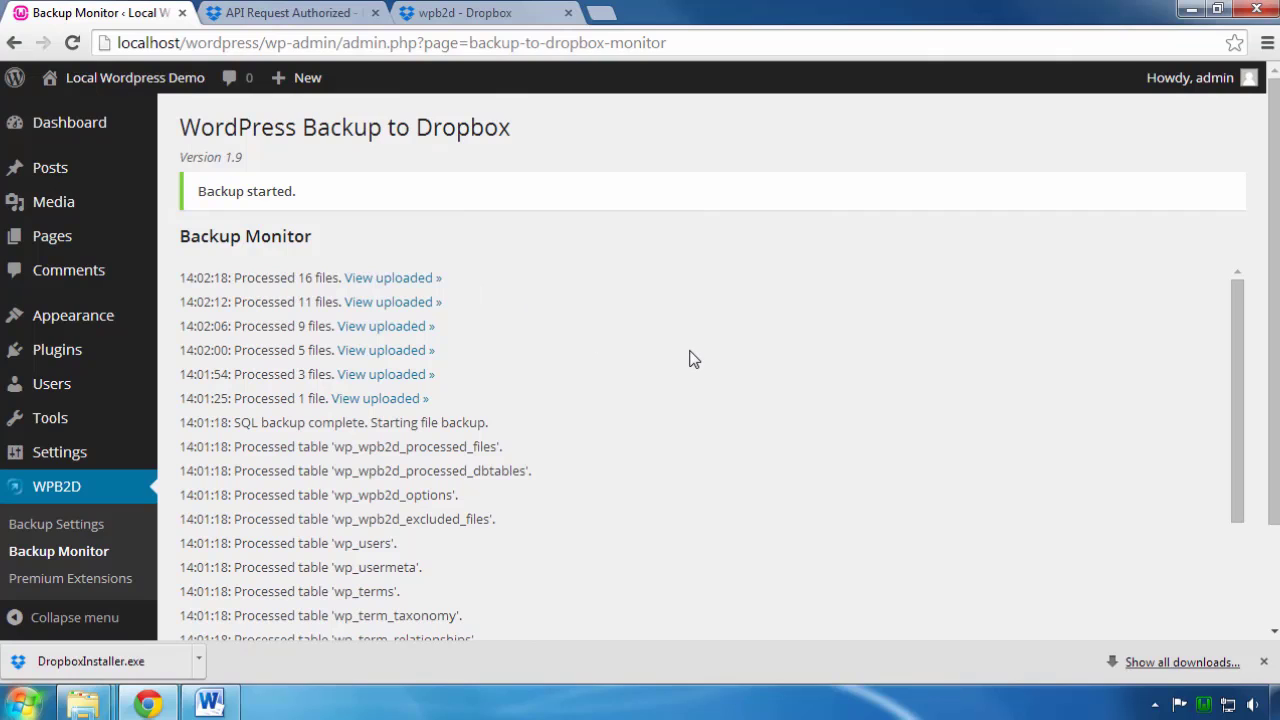
Step: Scroll the Backup Monitor log to the completion message (378 files), then return to the Dropbox tab
scroll(695, 359, down, 1)
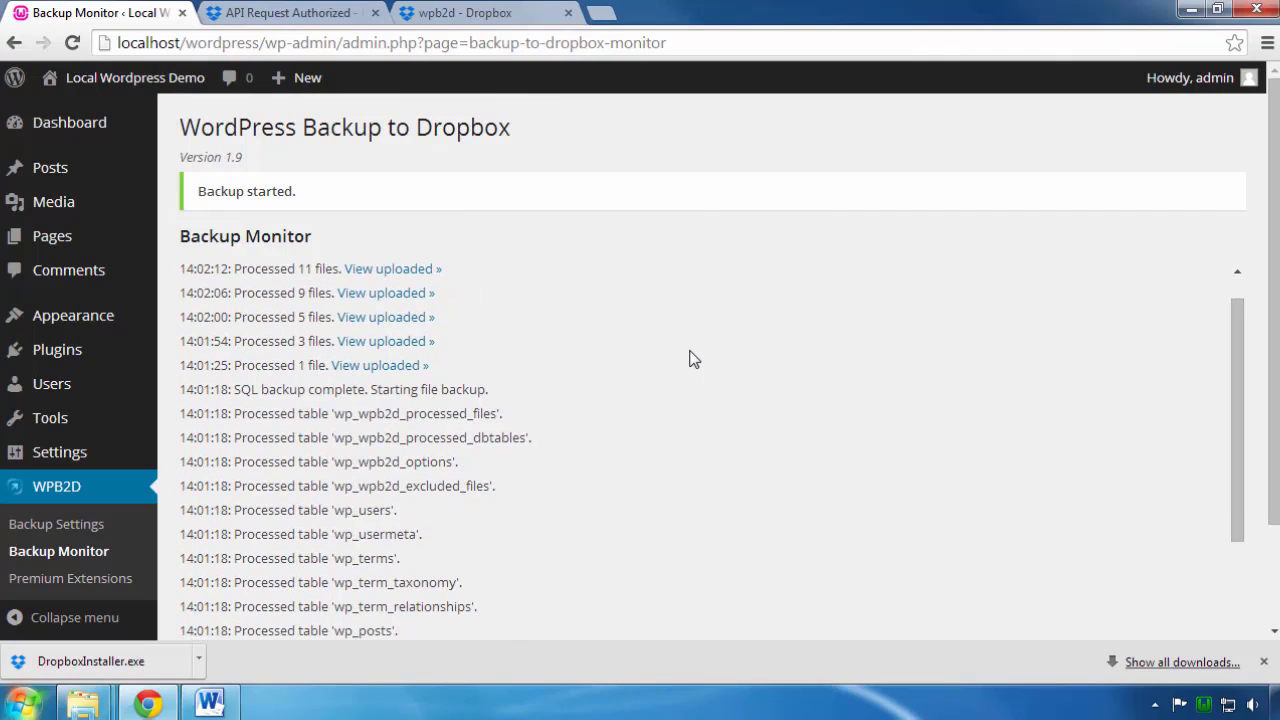
scroll(695, 359, down, 3)
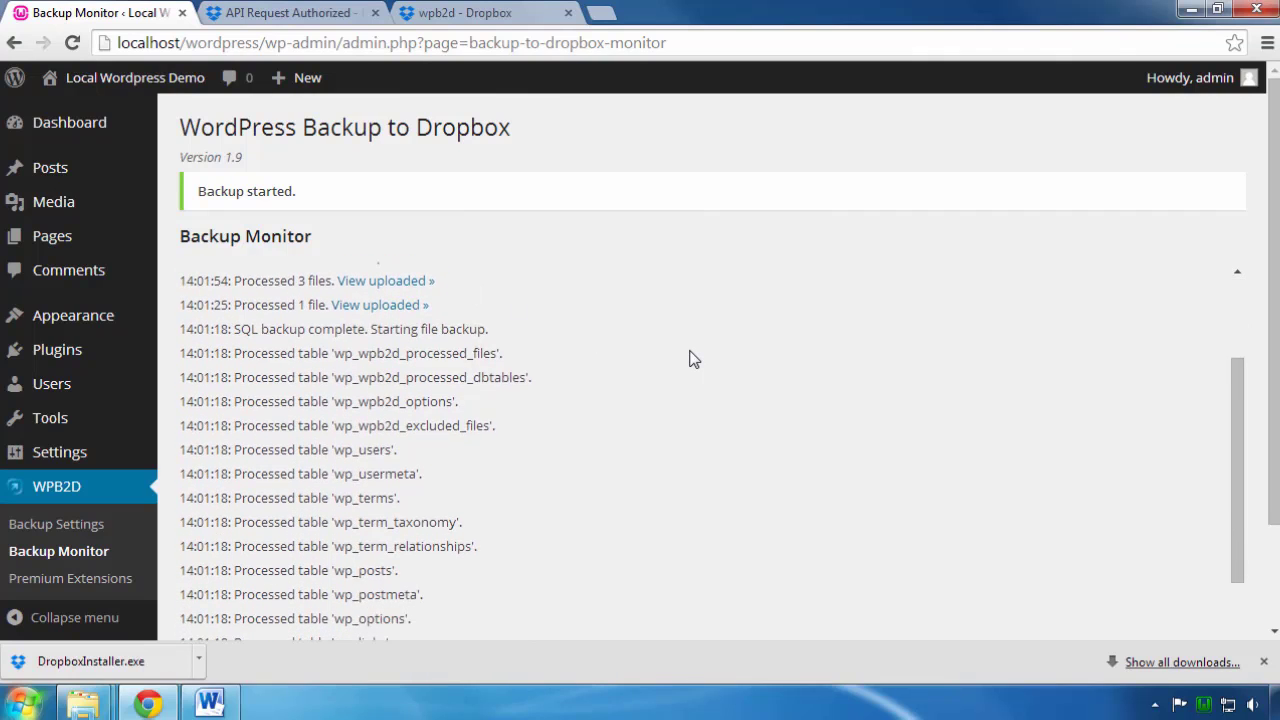
scroll(695, 359, down, 5)
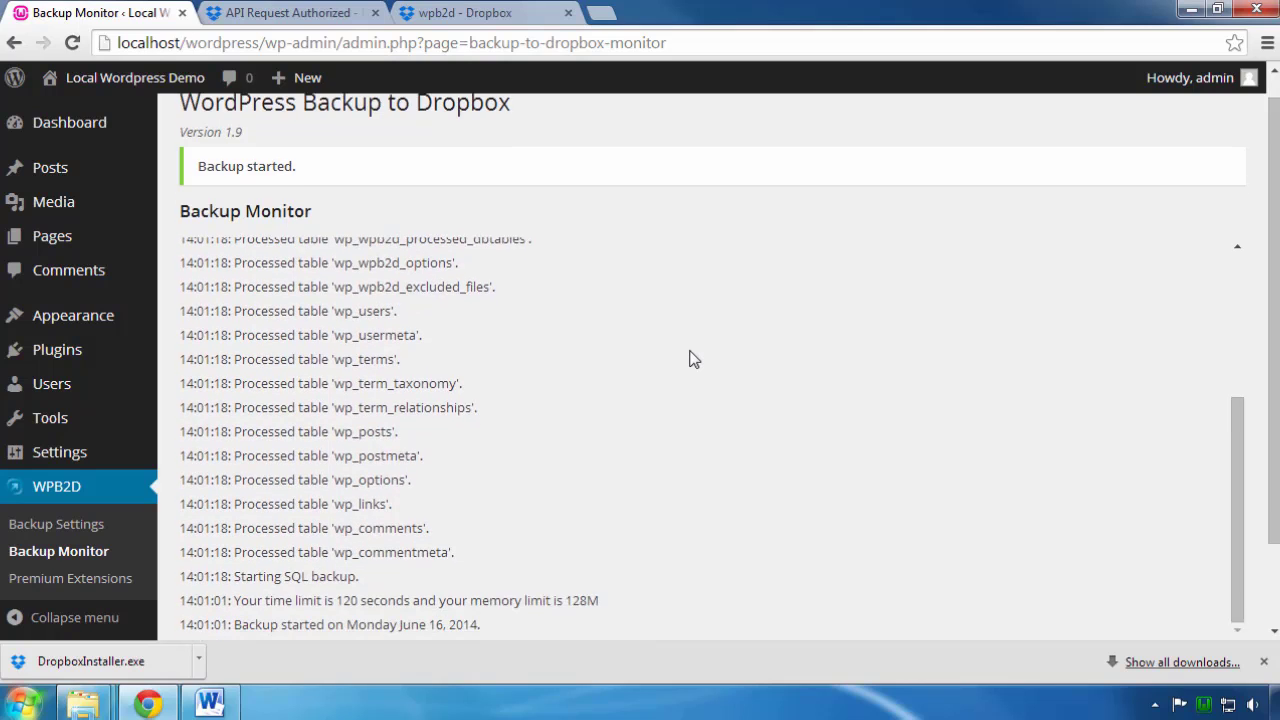
scroll(695, 359, down, 1)
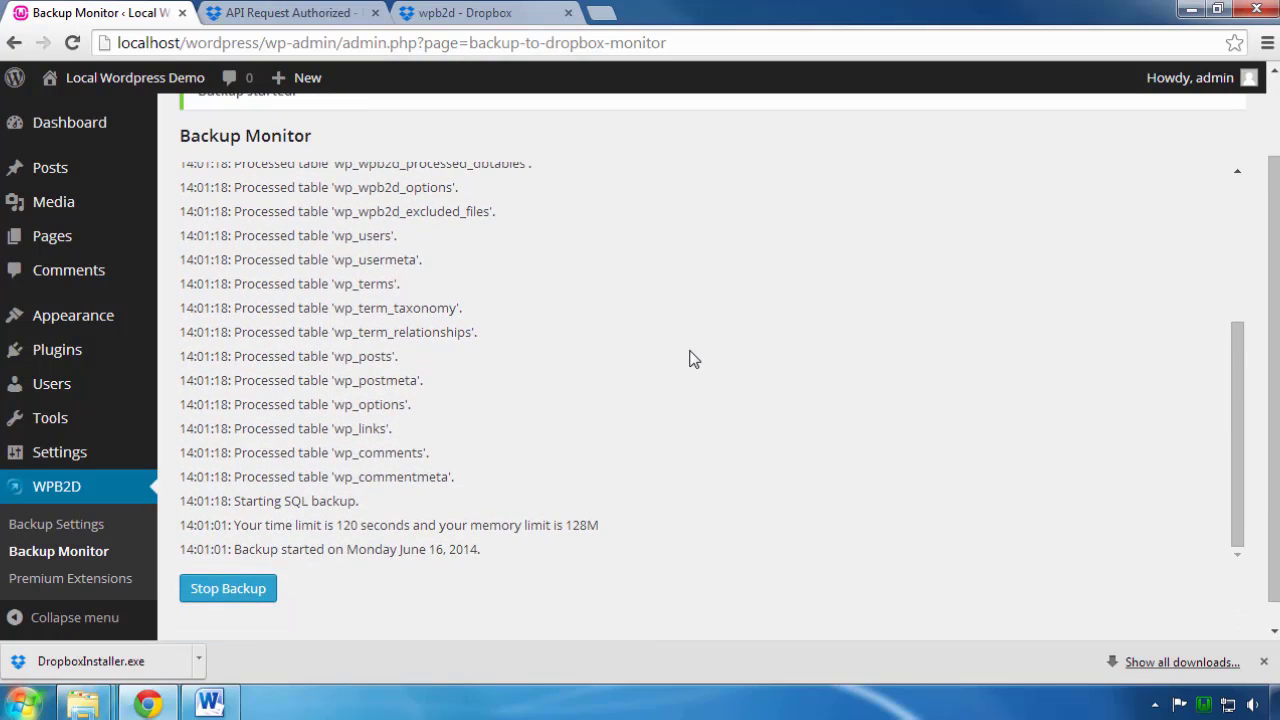
scroll(695, 359, down, 1)
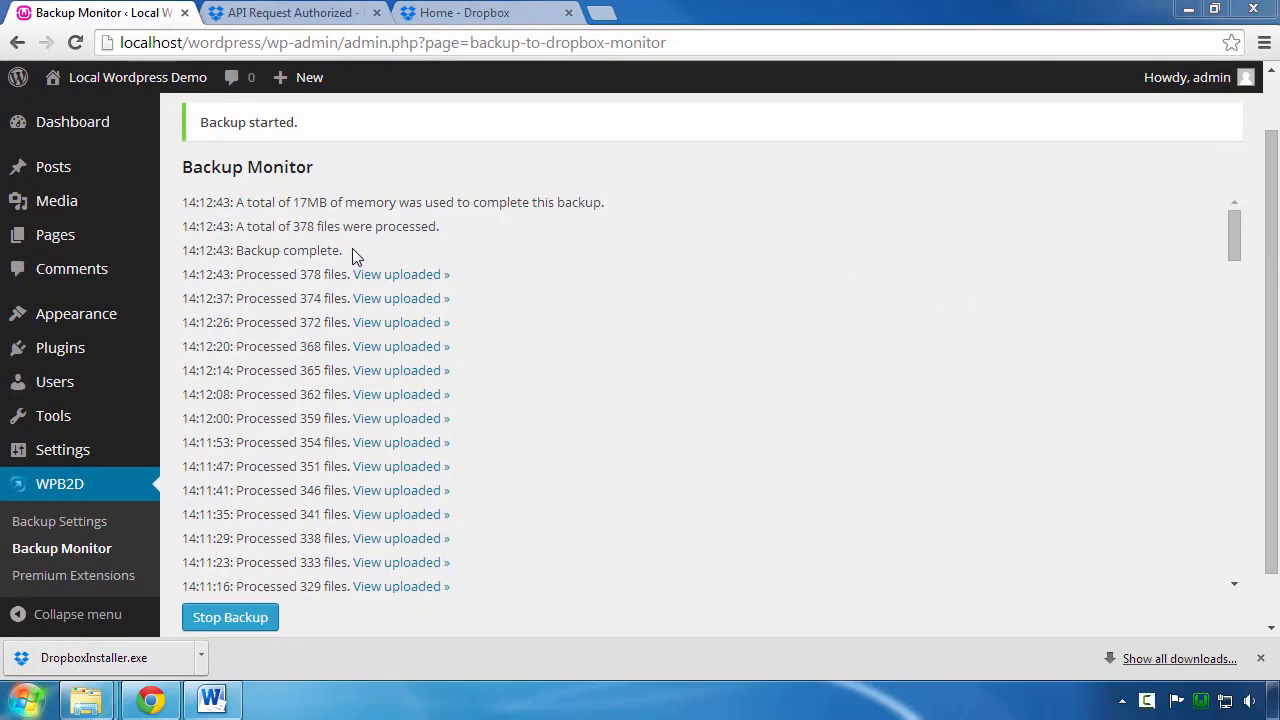
click(449, 20)
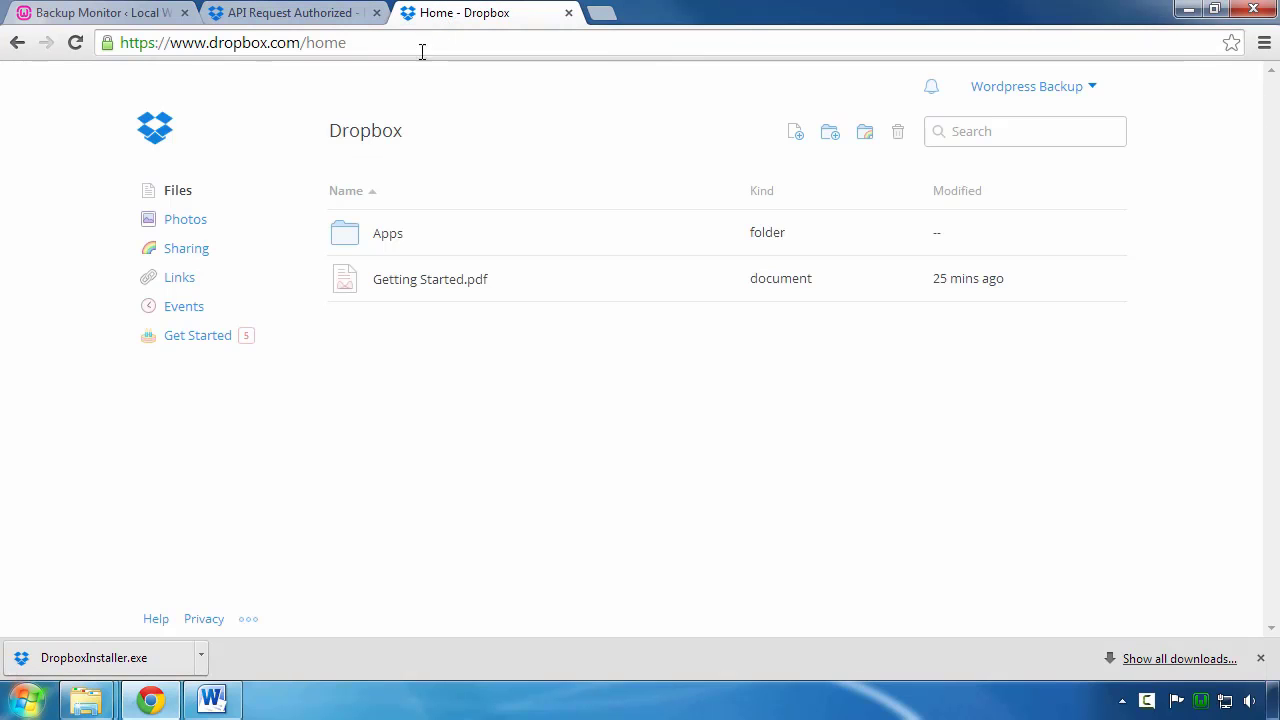
click(388, 234)
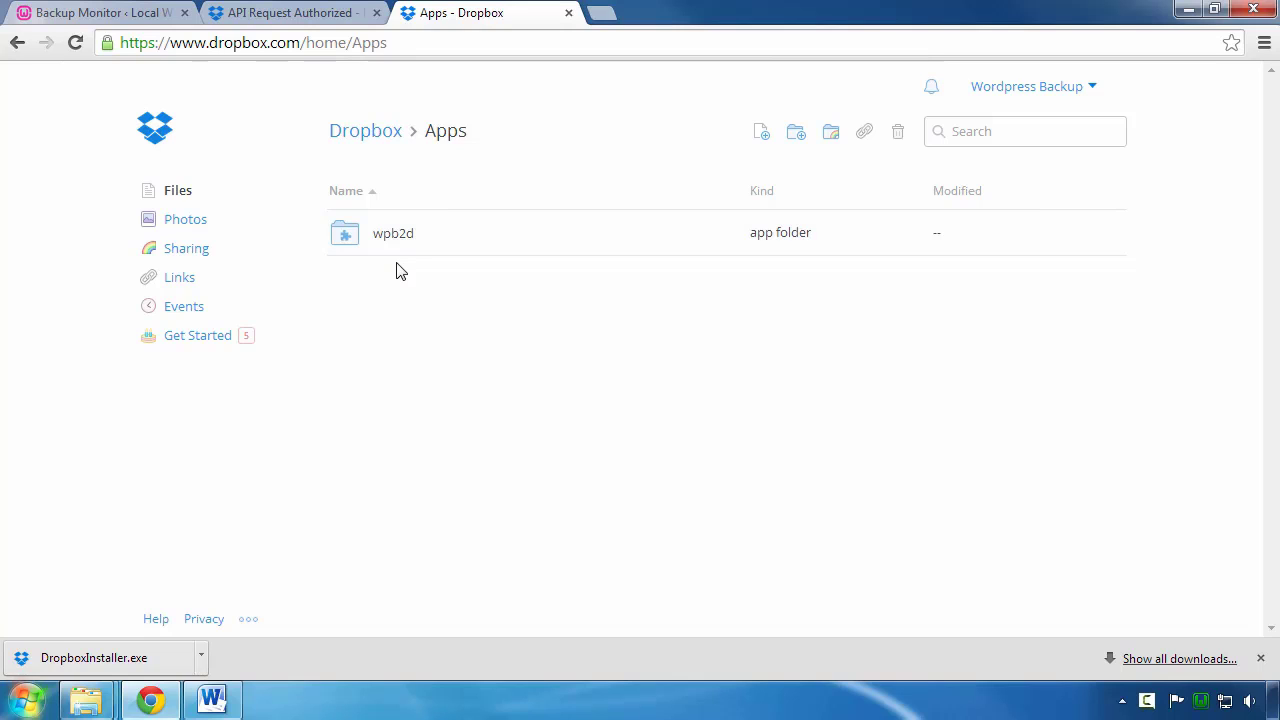
click(396, 243)
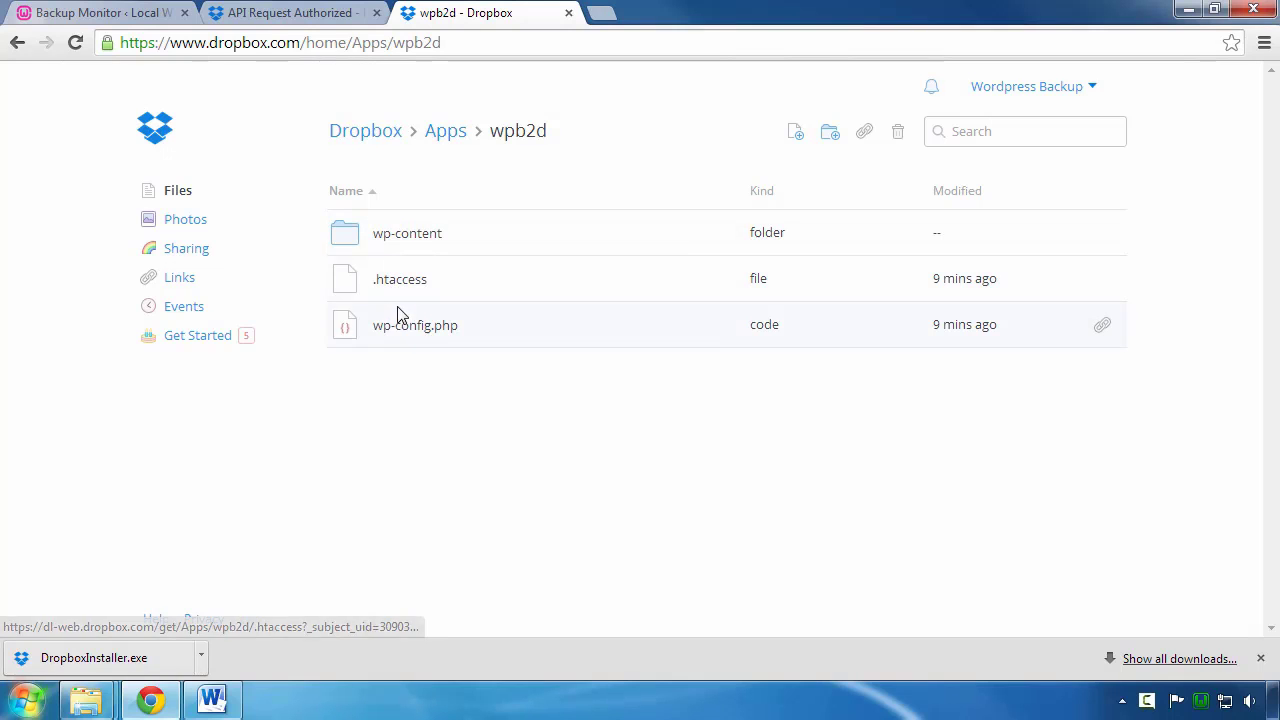
click(402, 240)
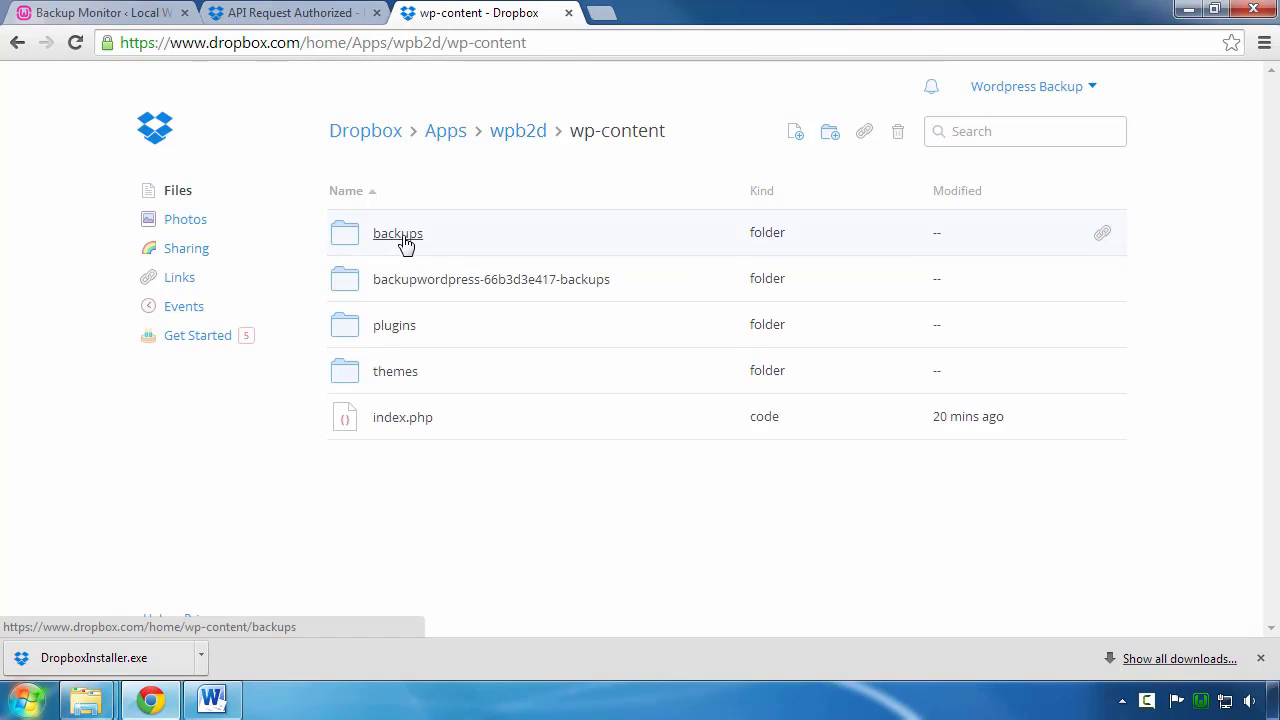
click(403, 240)
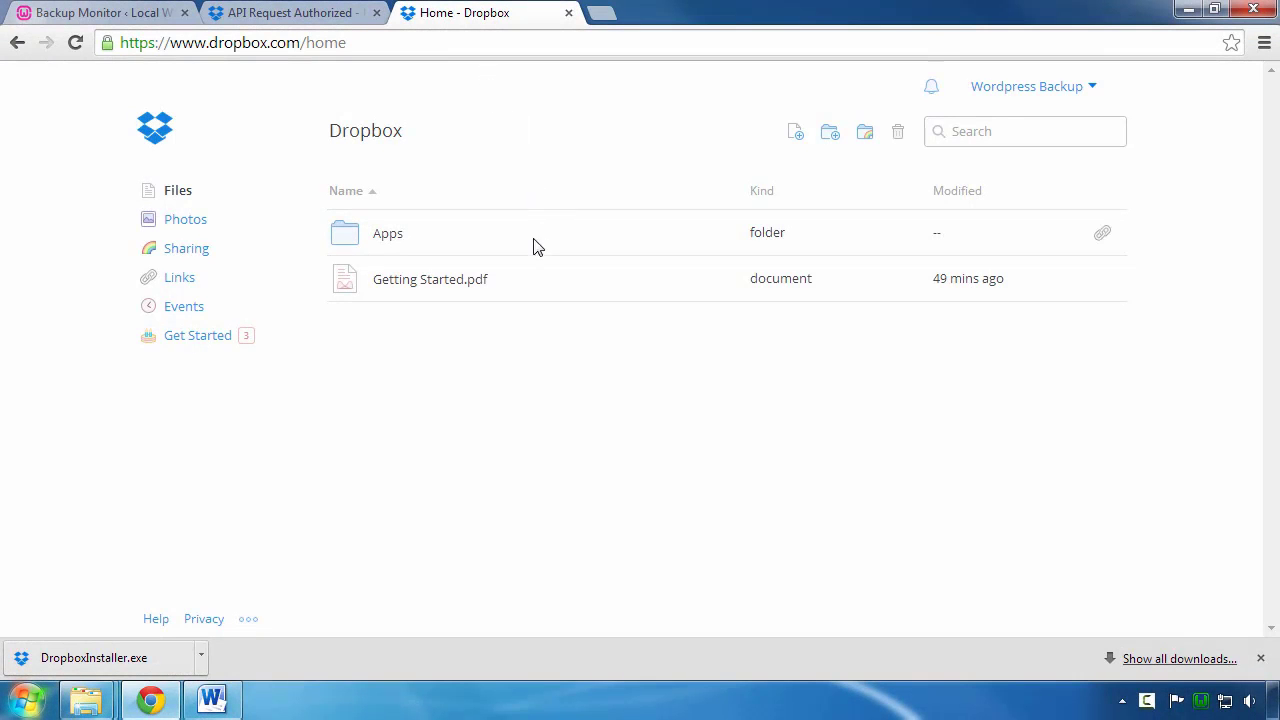
Step: Reopen Apps › wpb2d › wp-content › backups and select wordpress-backup.sql
click(387, 236)
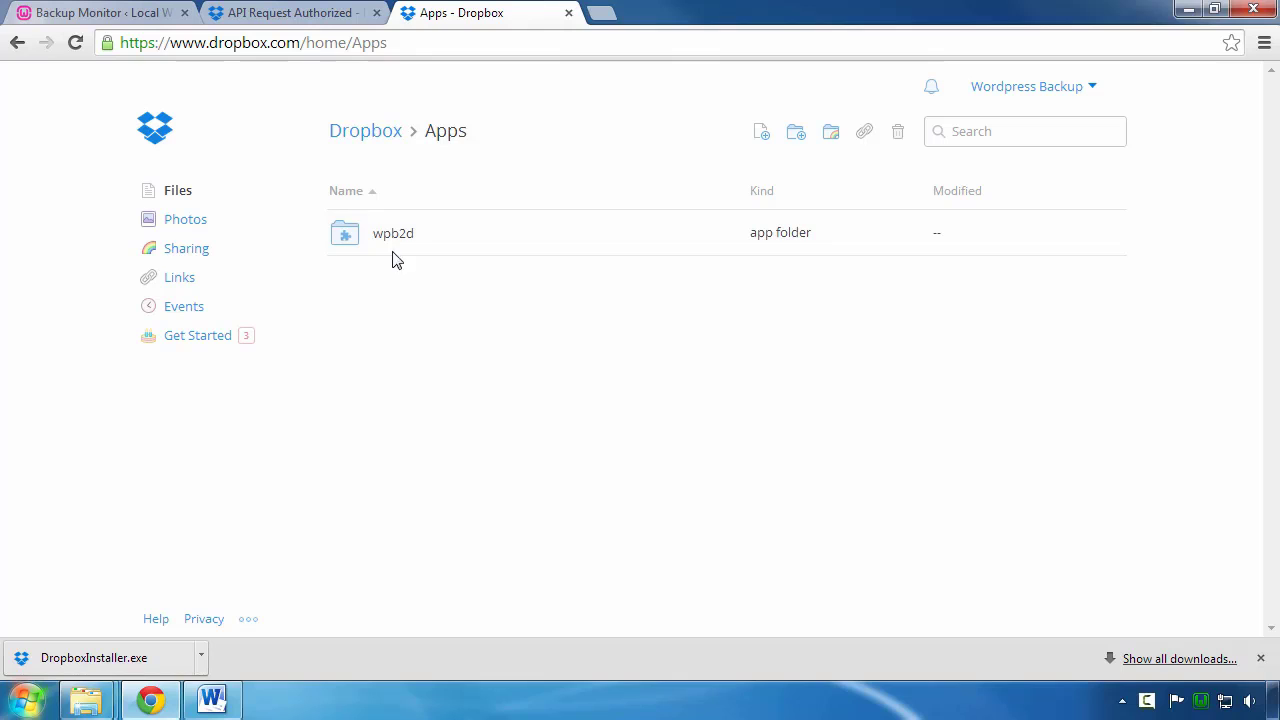
click(389, 250)
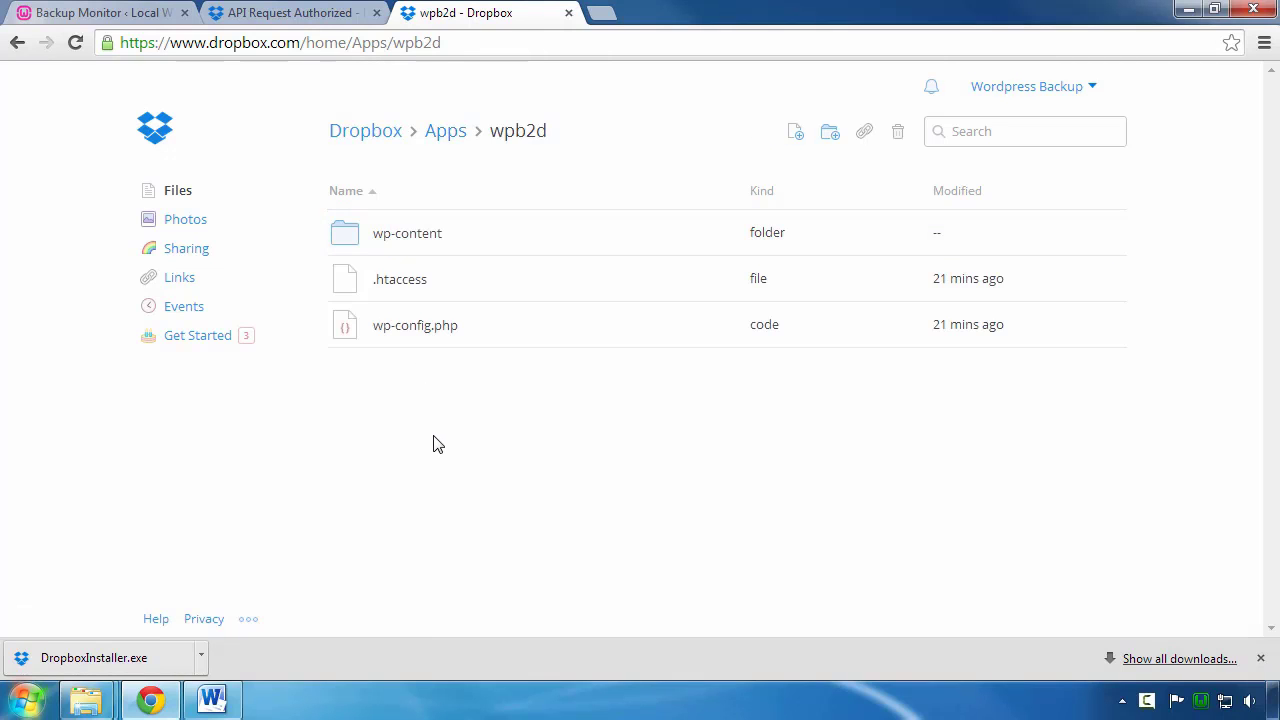
click(408, 240)
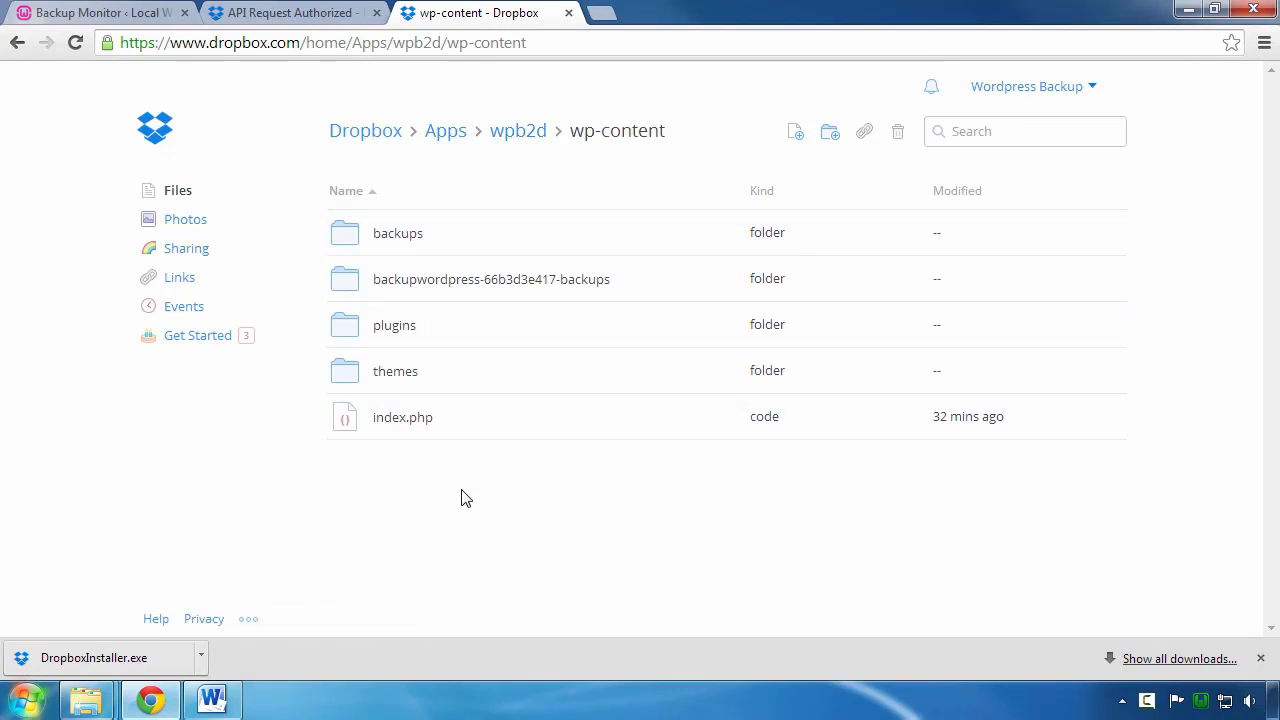
click(409, 241)
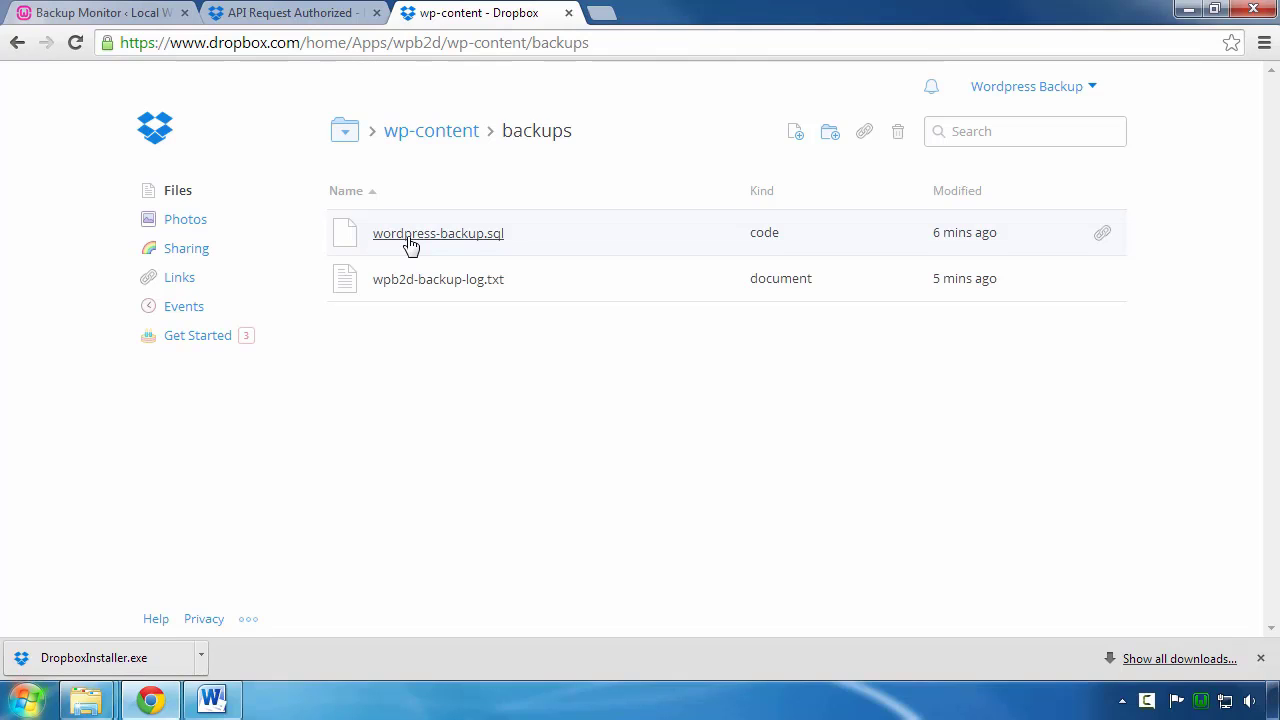
click(580, 236)
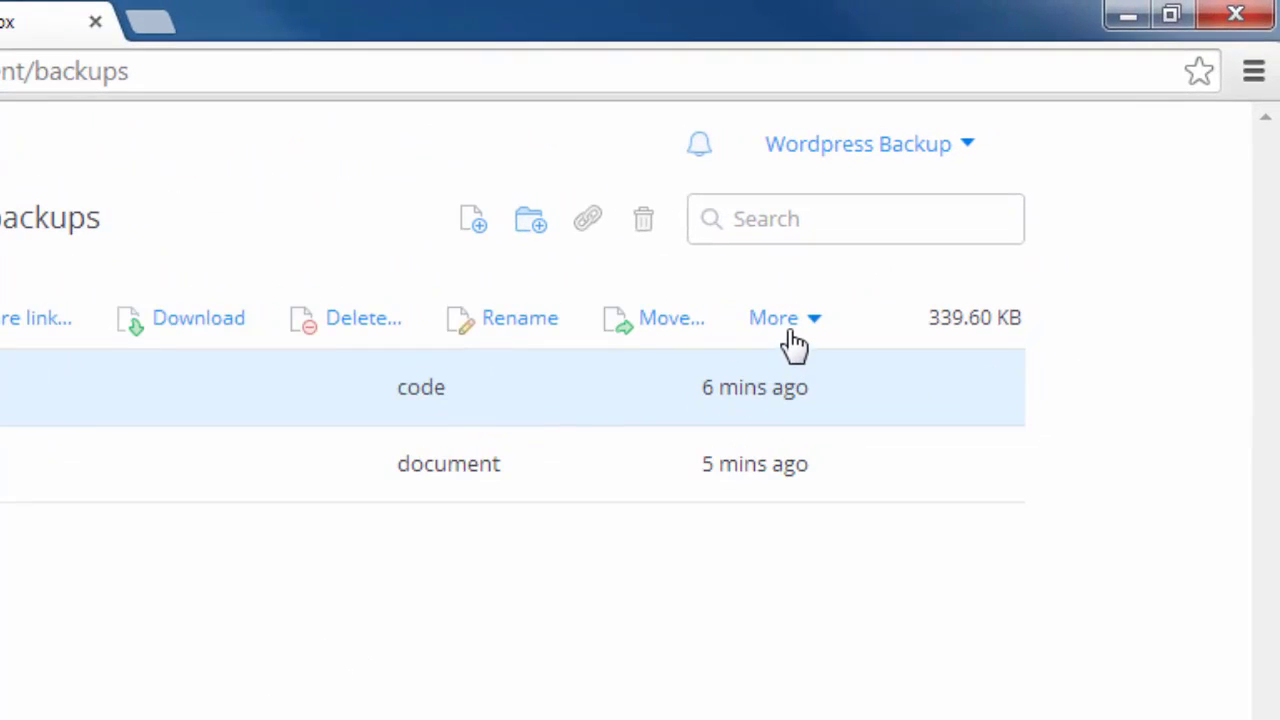
Step: Open the previous versions of wordpress-backup.sql and view the oldest, Version 1 (339.46 KB)
click(793, 338)
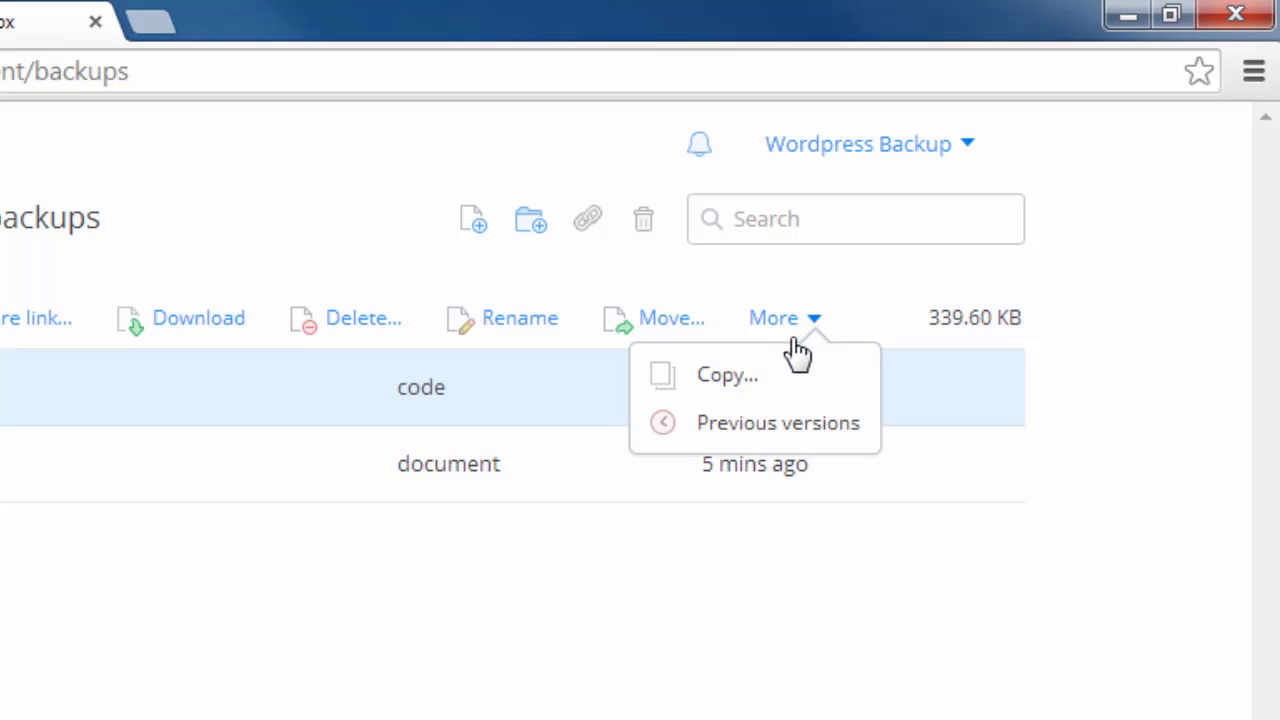
click(803, 440)
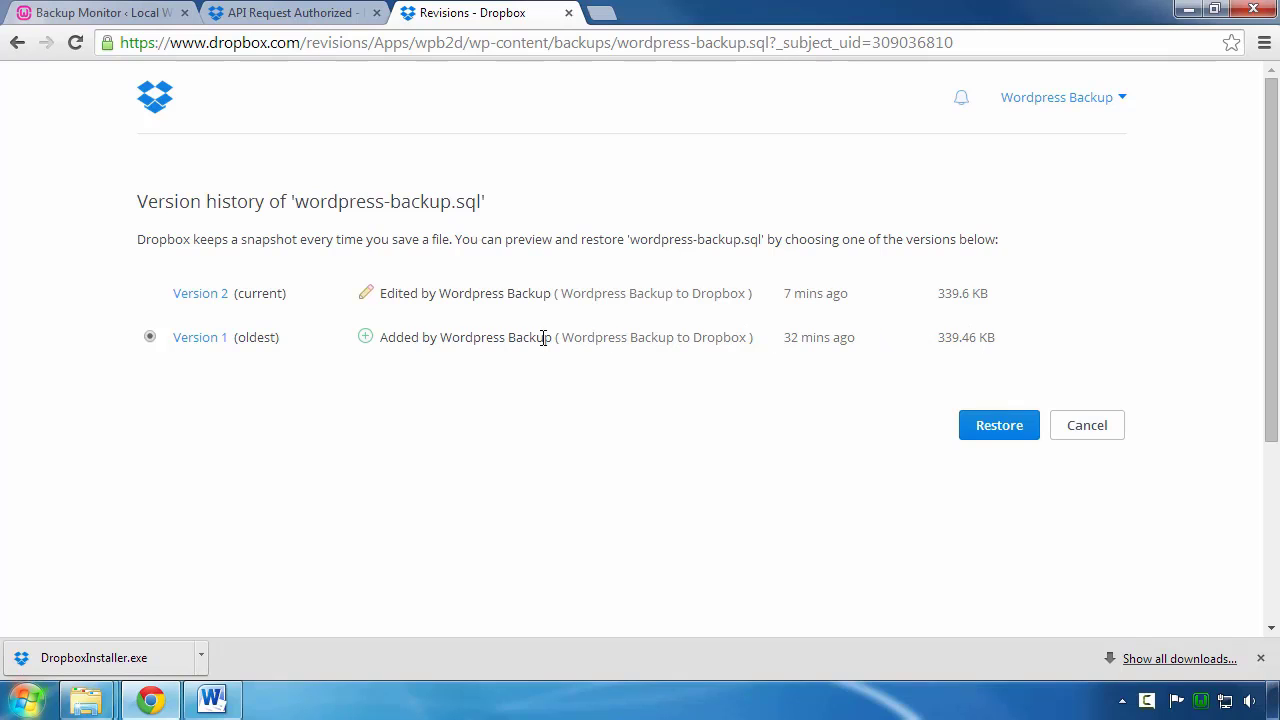
click(203, 341)
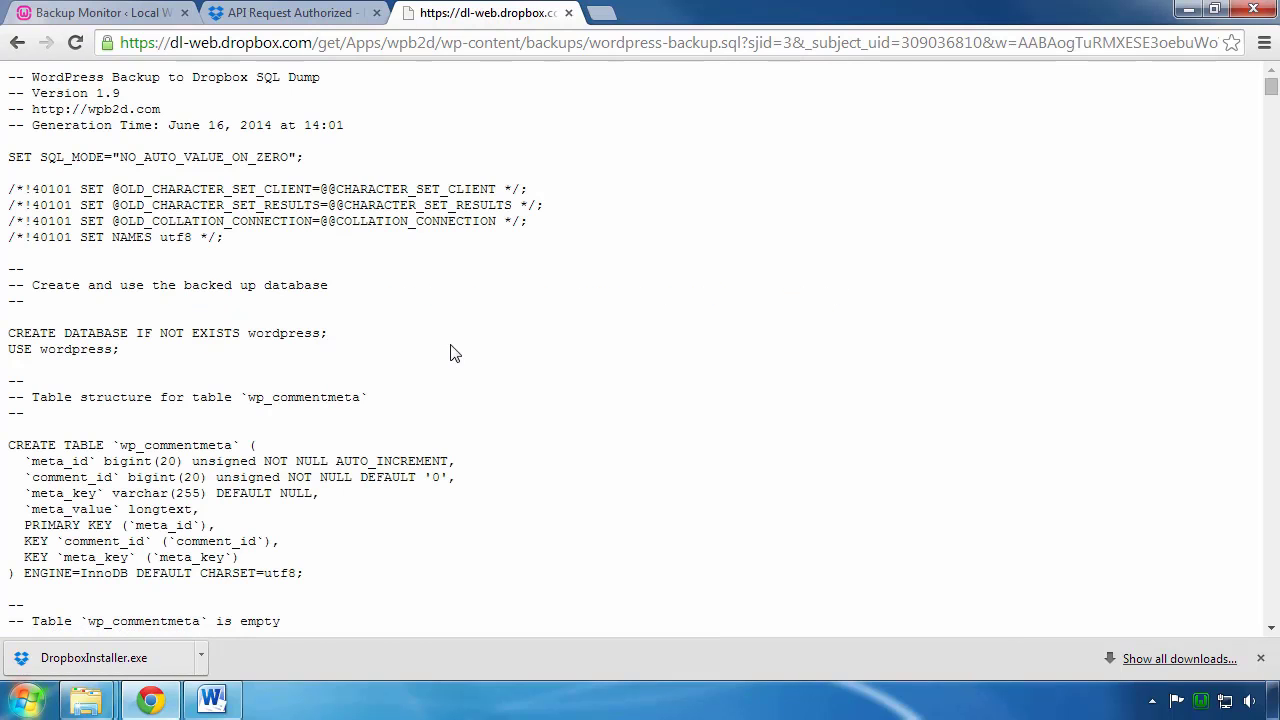
Step: Scroll through the Version 1 SQL dump, then go back in the browser
scroll(451, 353, down, 1)
scroll(451, 353, down, 4)
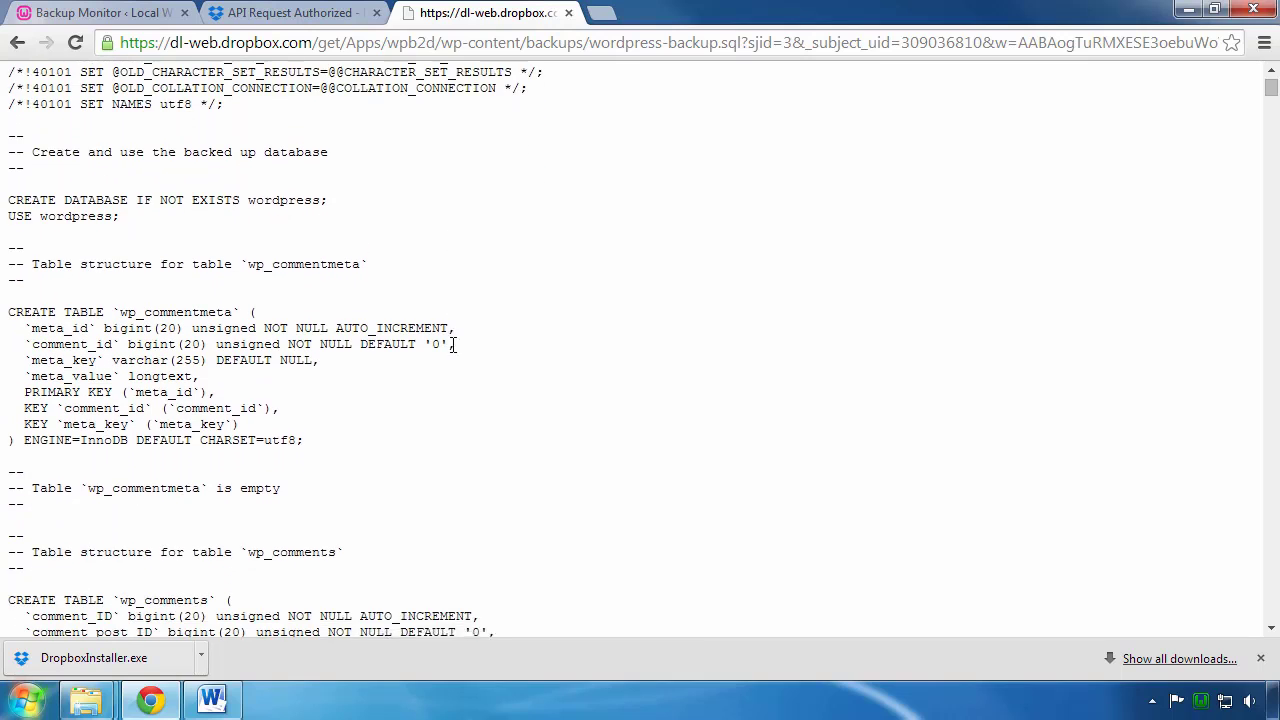
click(17, 42)
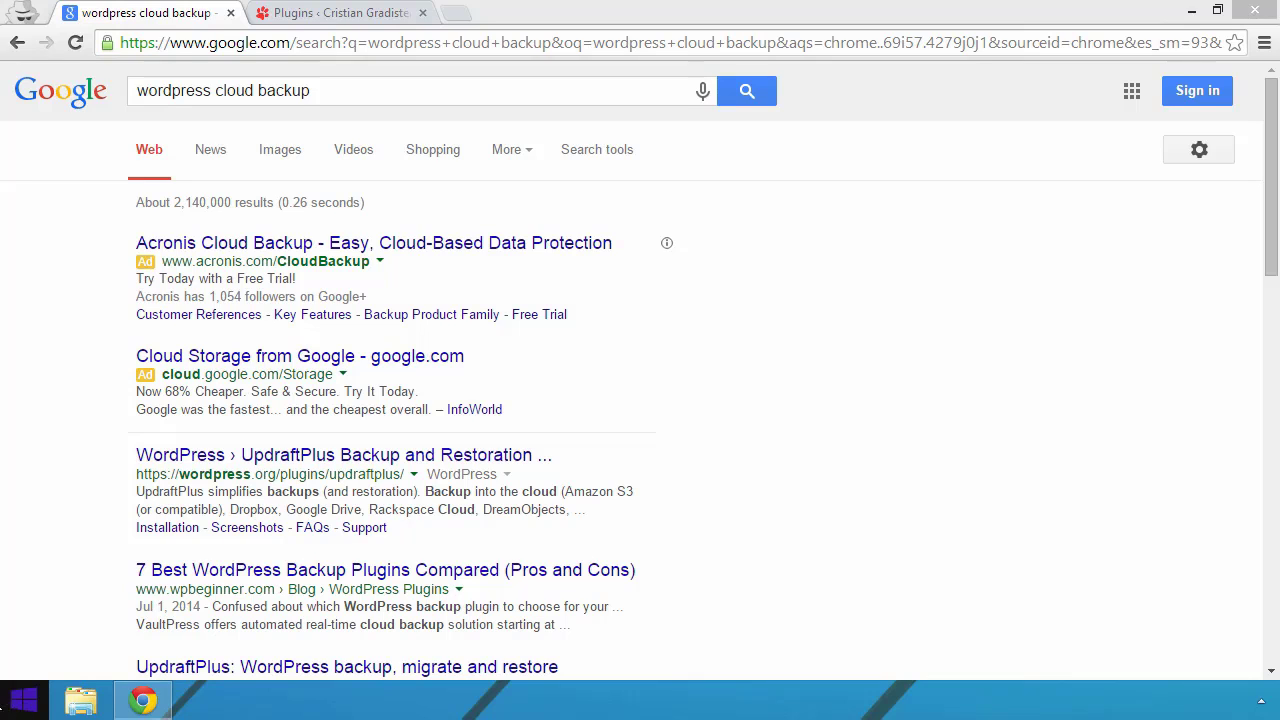
Step: Rerun the 'wordpress cloud backup' Google search and open the WordPress.org UpdraftPlus Backup and Restoration result
click(218, 91)
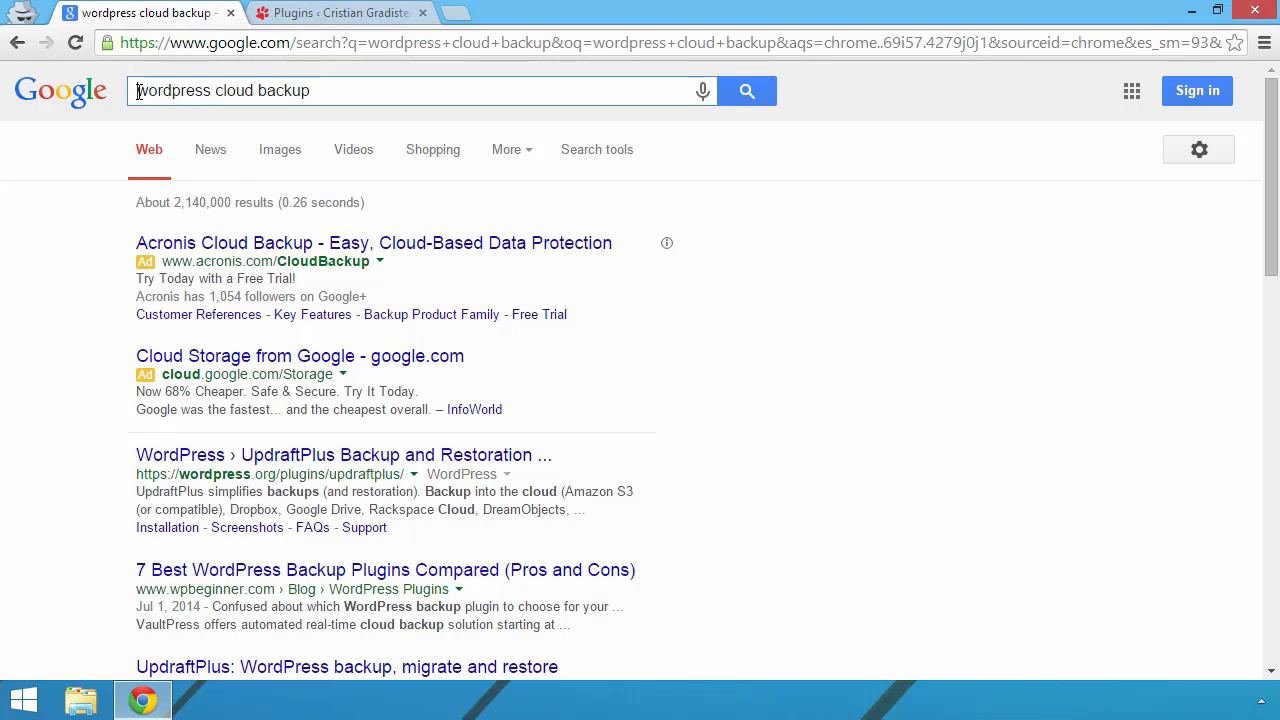
drag(139, 91, 386, 89)
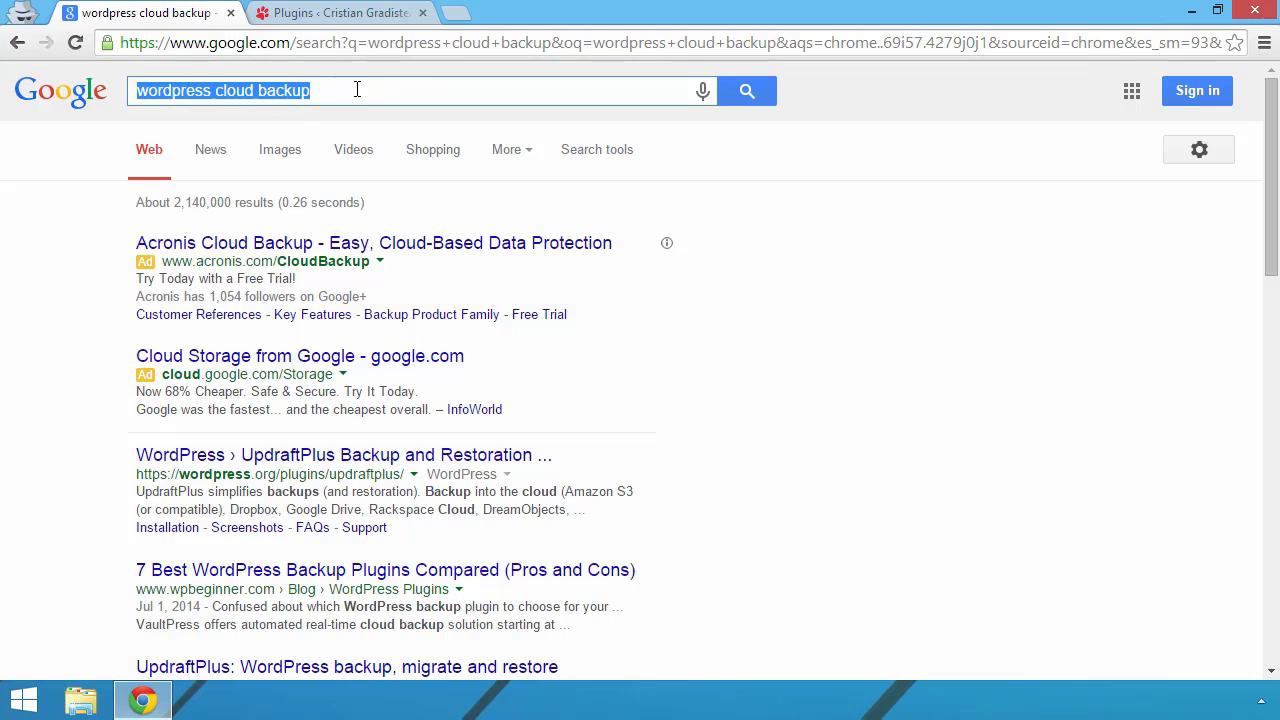
click(357, 89)
click(751, 91)
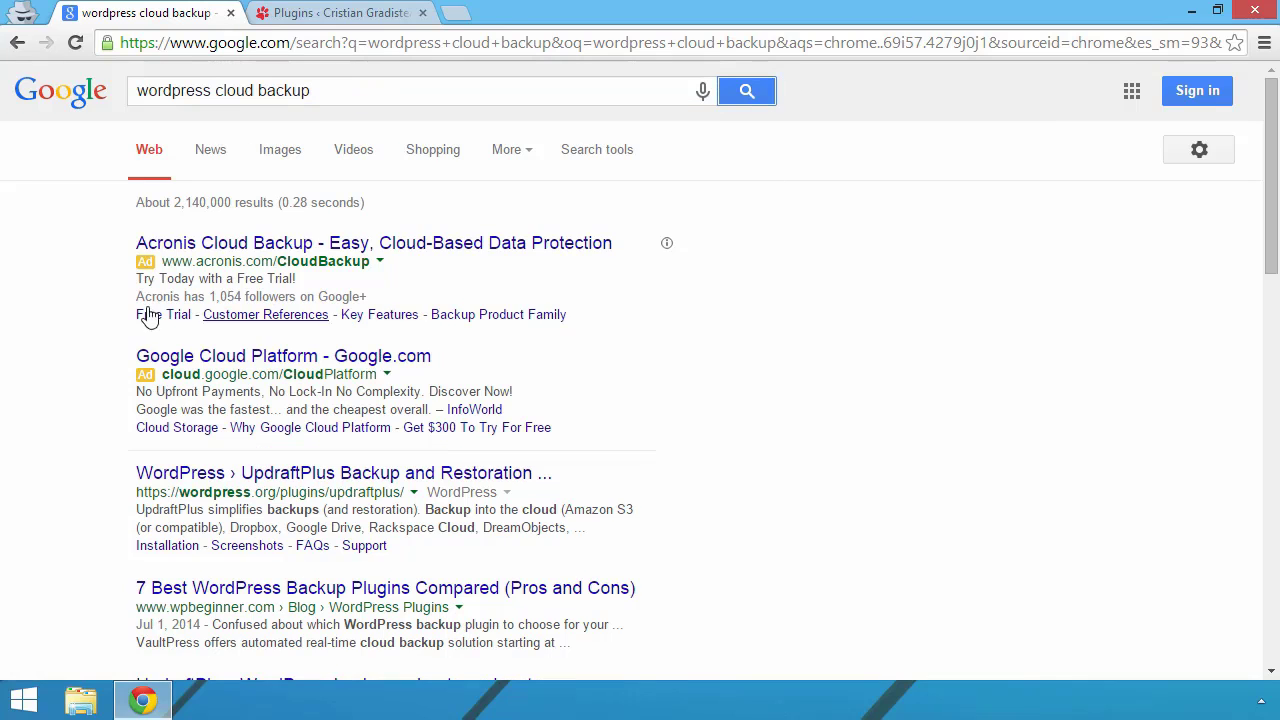
scroll(55, 337, down, 3)
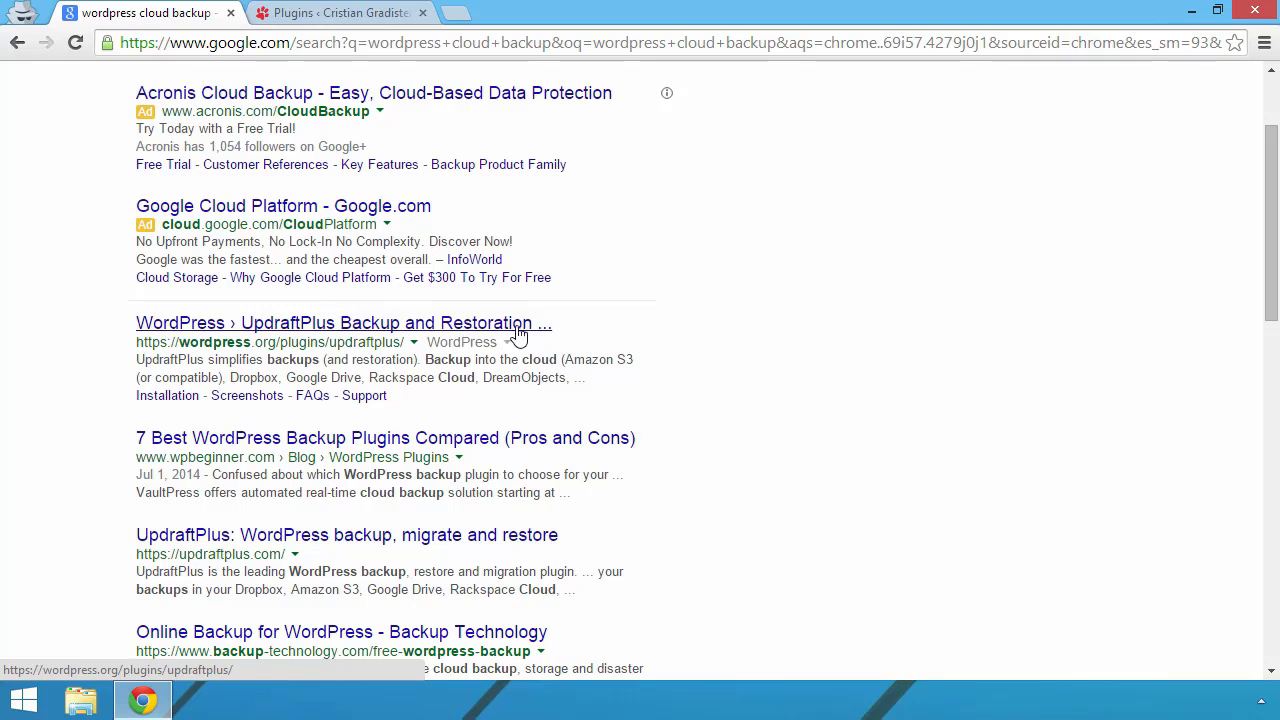
click(213, 326)
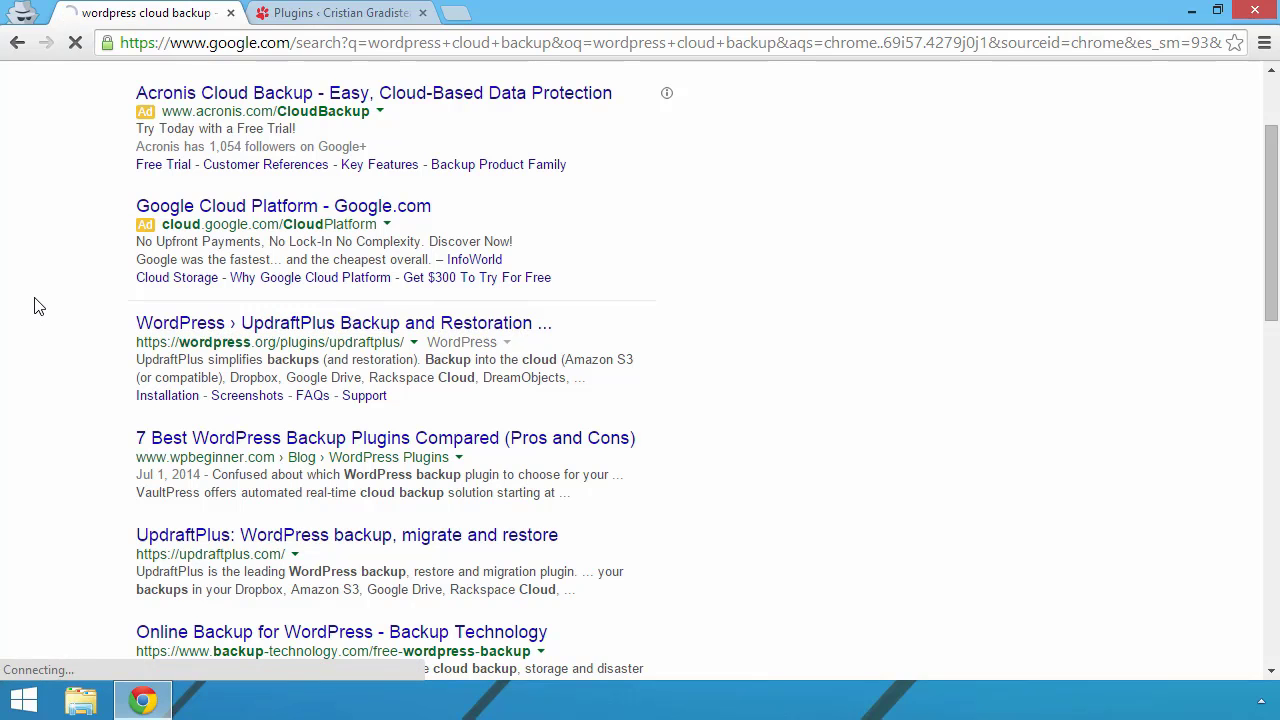
Step: Point out S3 and Google Drive among the plugin's supported remote storage options
scroll(70, 286, down, 3)
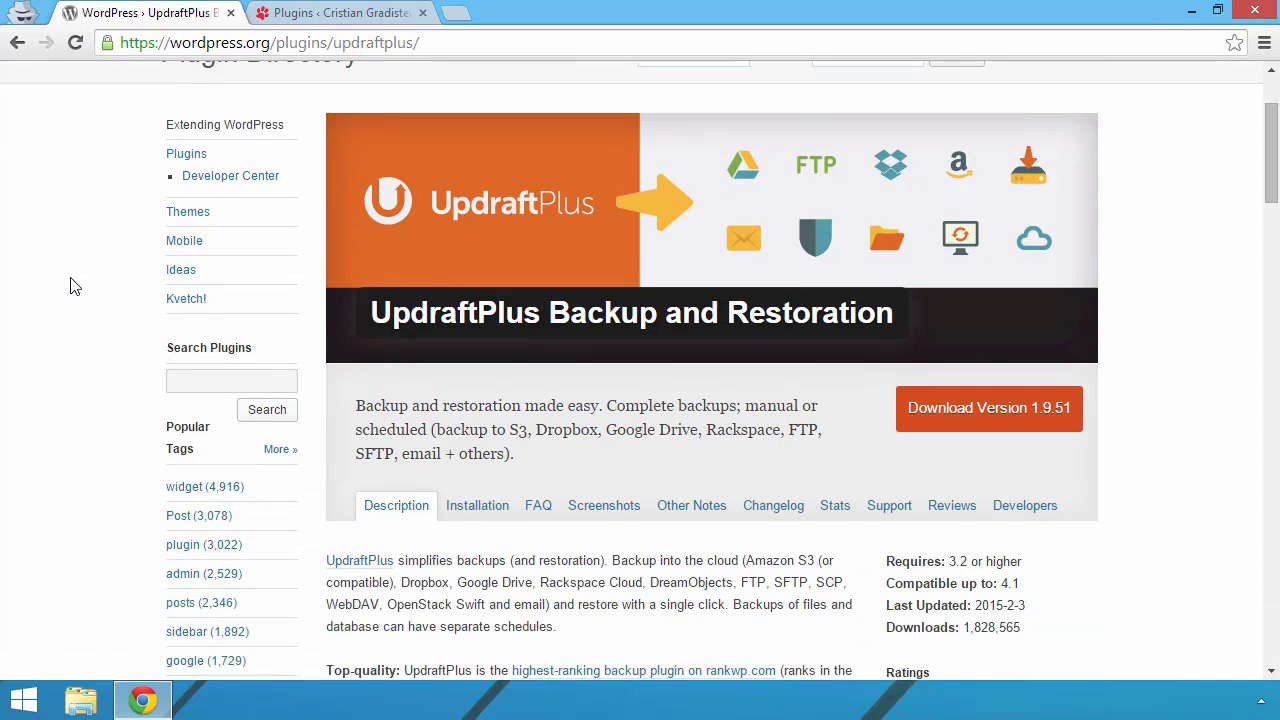
scroll(70, 286, down, 1)
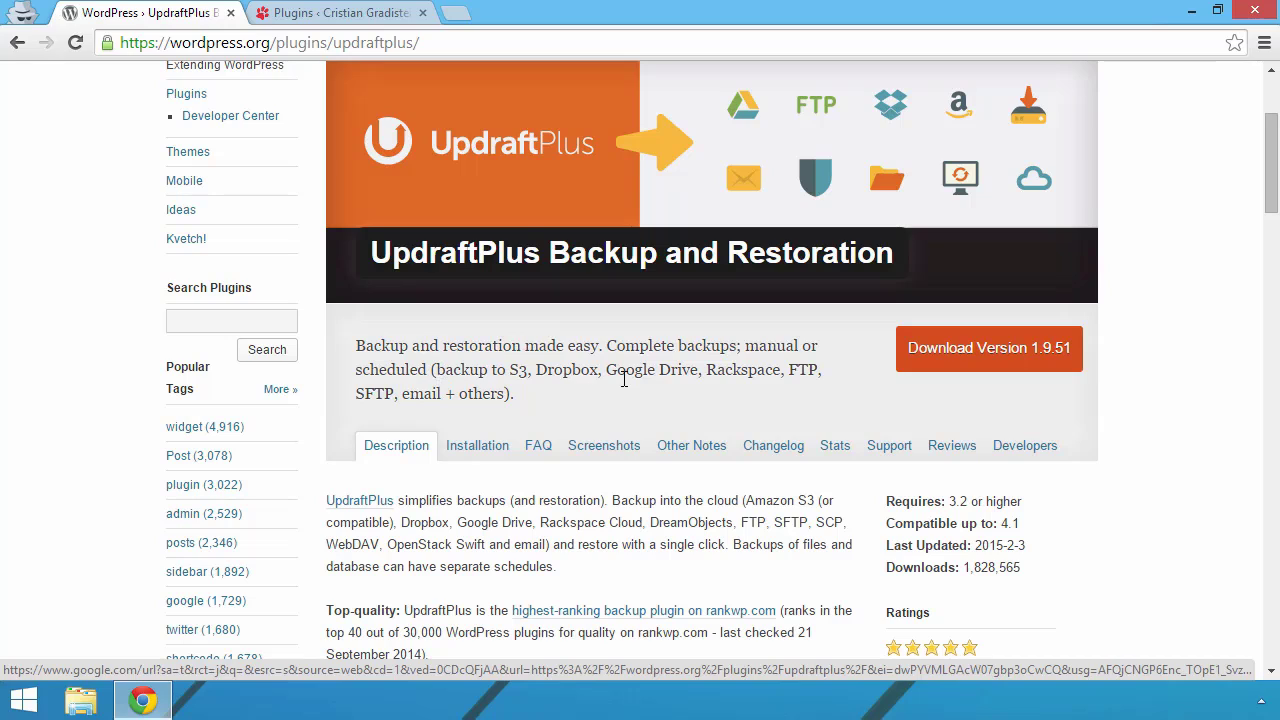
drag(507, 372, 528, 372)
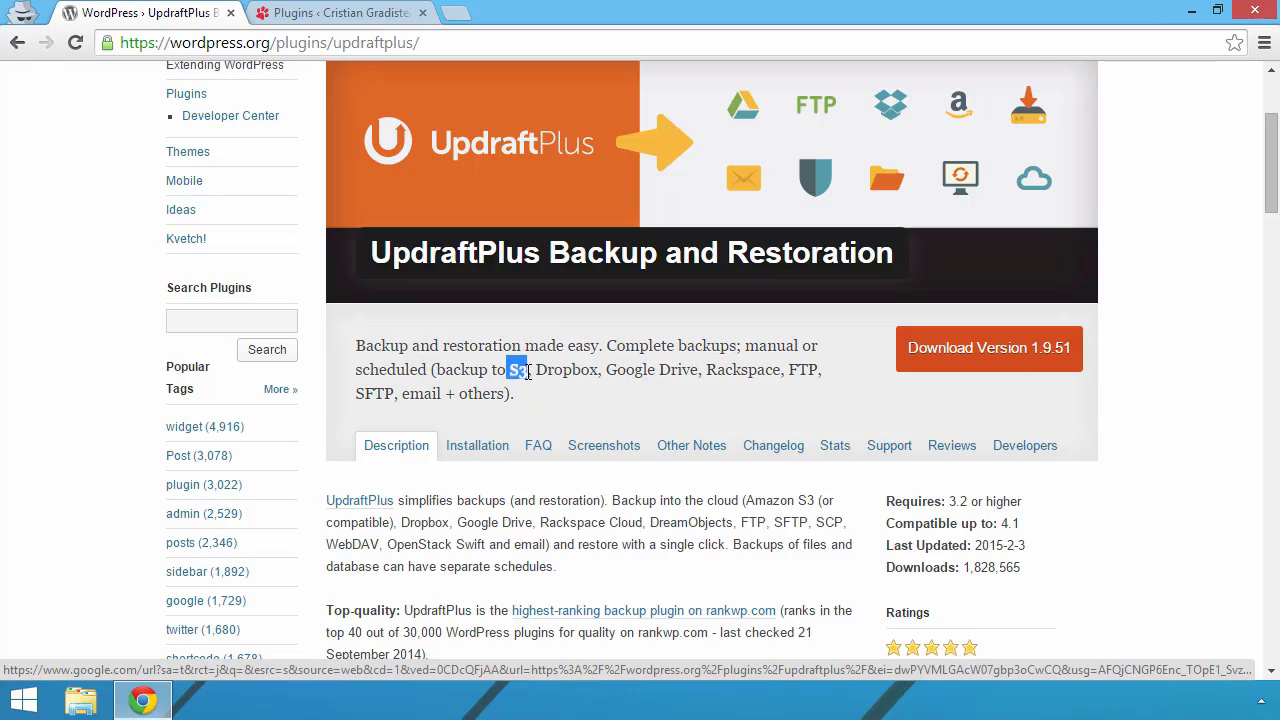
click(585, 372)
drag(607, 371, 700, 374)
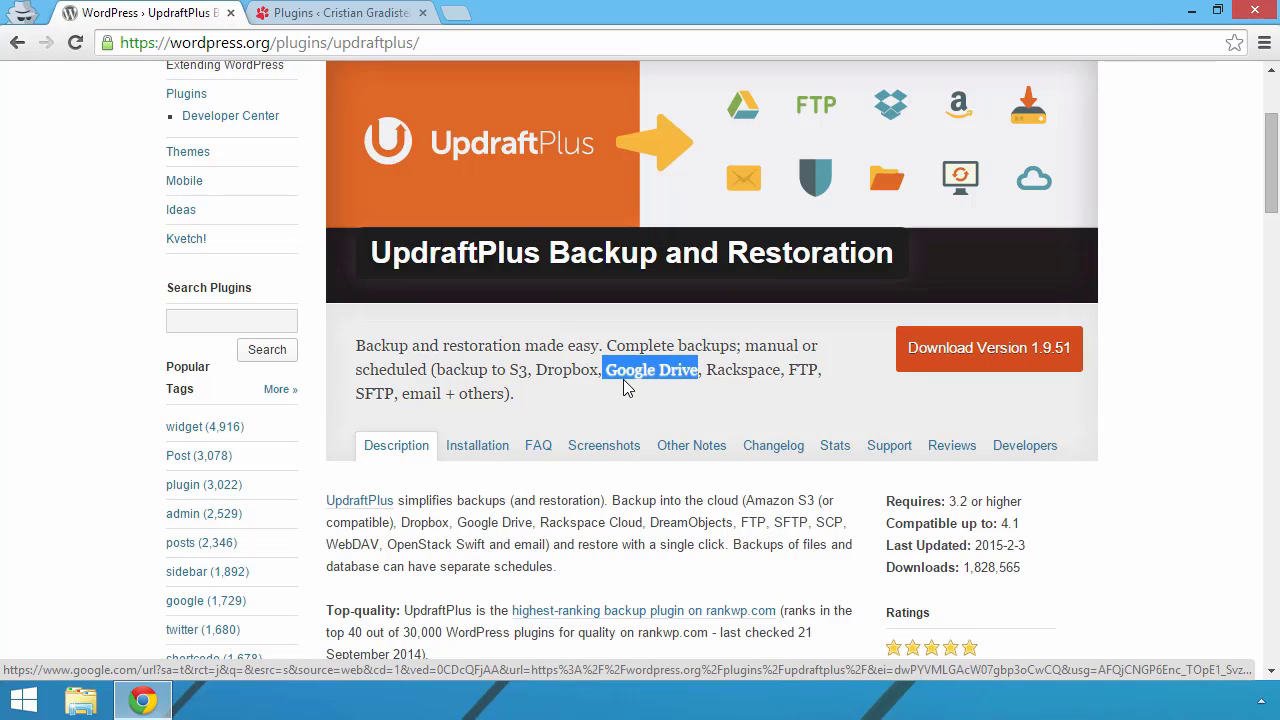
Step: Point out the plugin's compatibility line and its Last Updated date 2015-2-3
scroll(570, 372, down, 1)
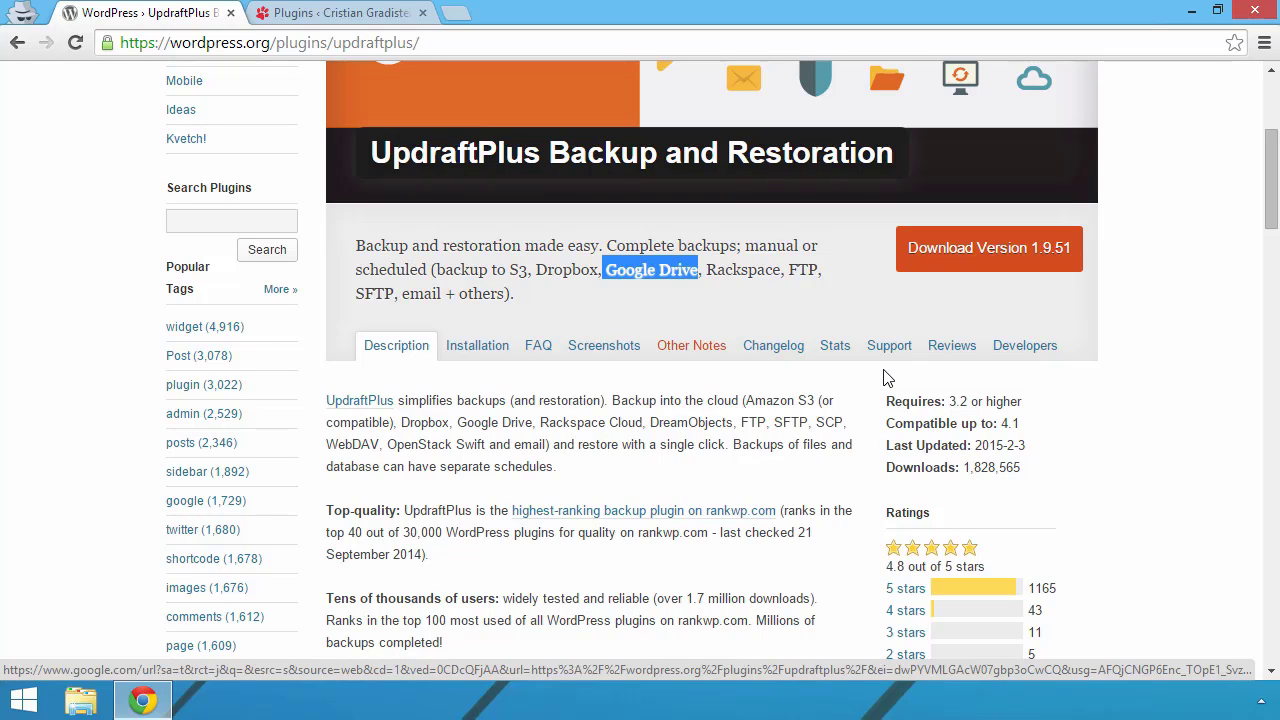
click(889, 423)
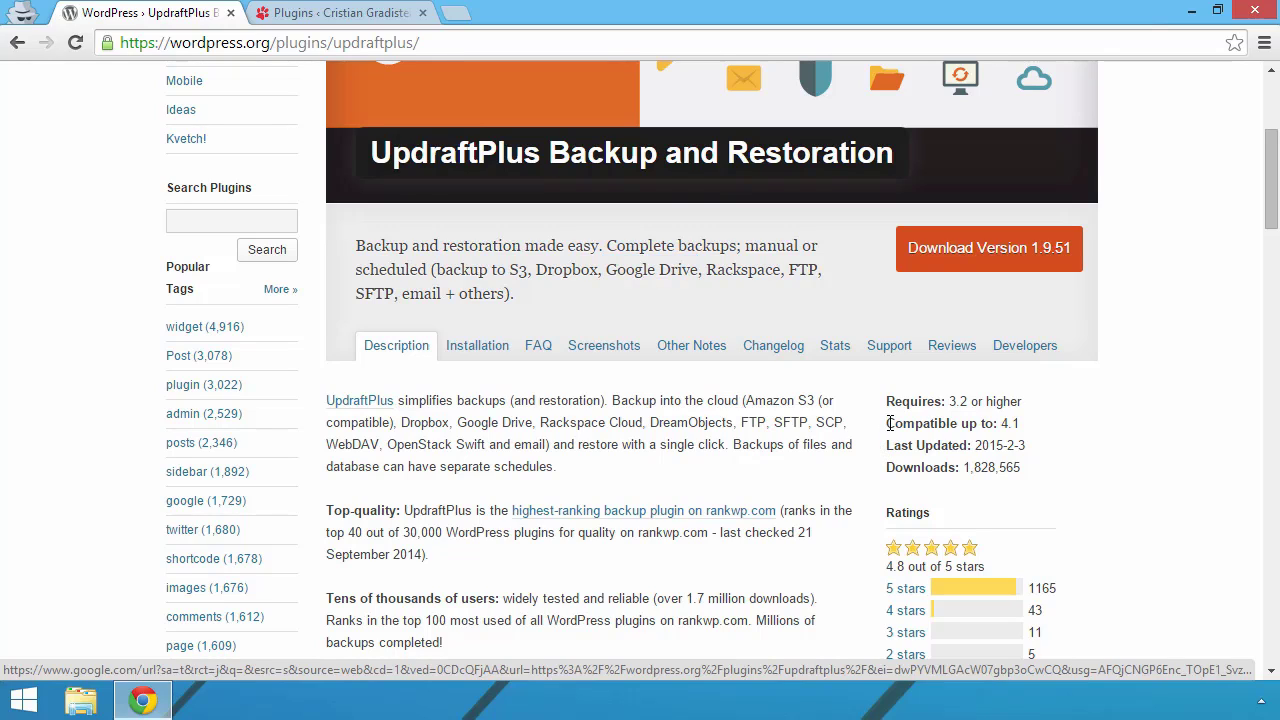
mouse_move(889, 423)
mouse_down()
mouse_move(1008, 423)
mouse_move(884, 425)
mouse_up()
click(953, 423)
click(880, 432)
drag(975, 446, 1037, 448)
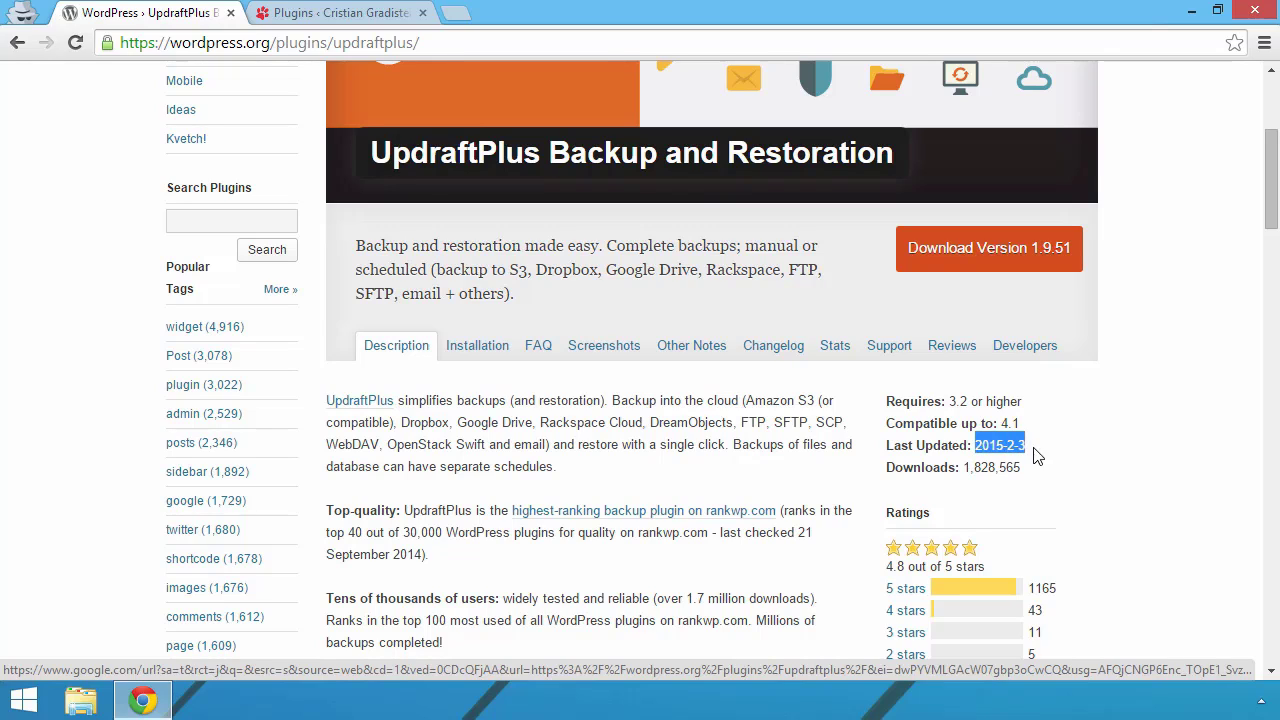
click(1018, 448)
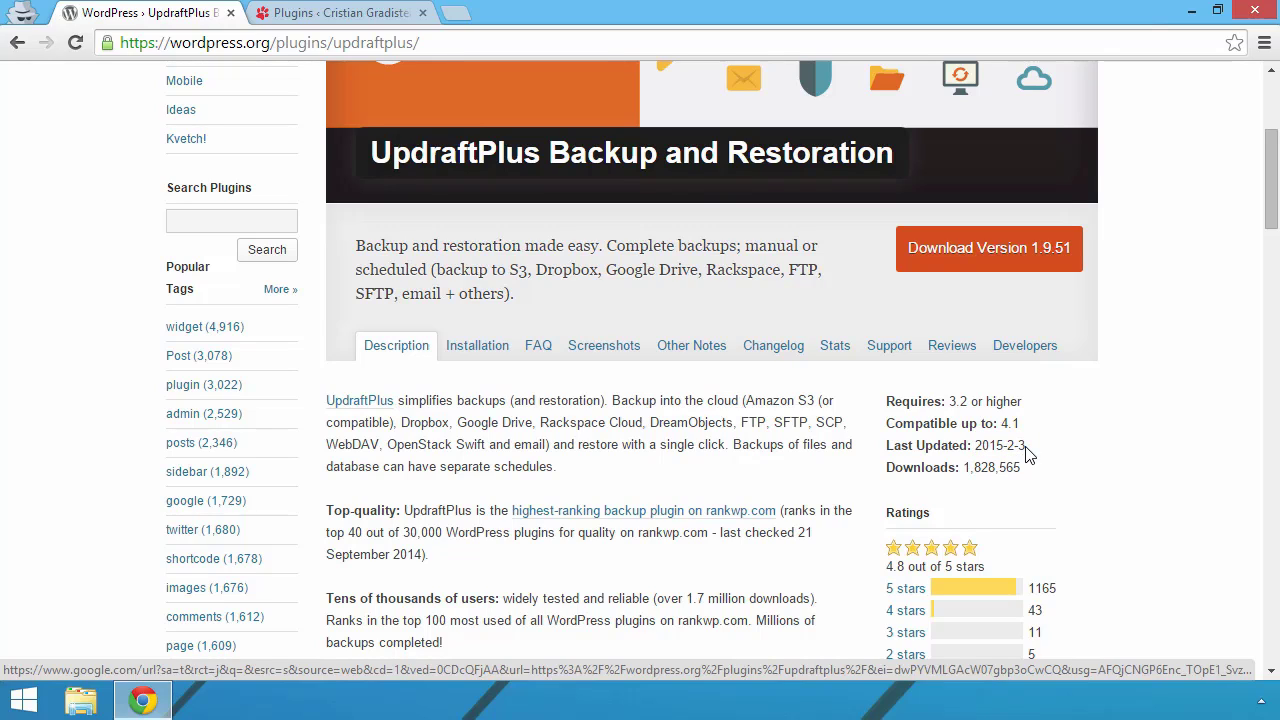
drag(1026, 448, 975, 448)
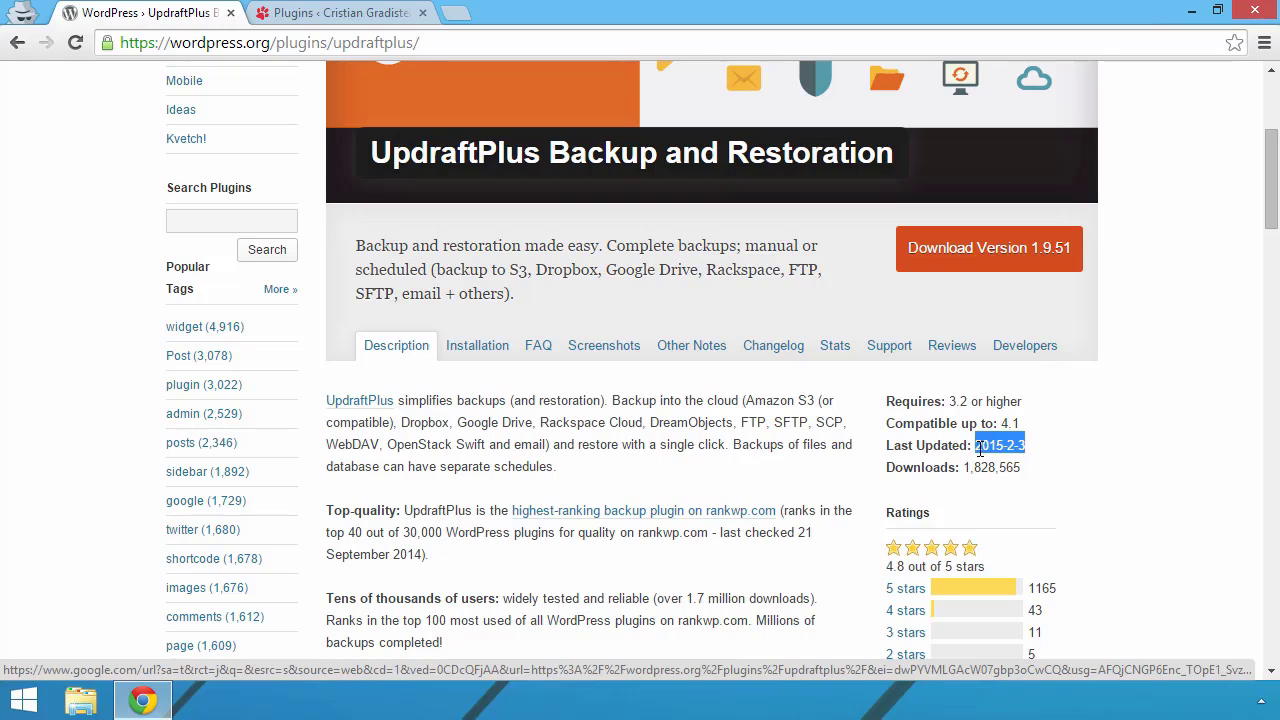
click(991, 466)
Step: Scroll through the rest of the plugin page, then switch to the site's Plugins admin page
scroll(1061, 526, down, 1)
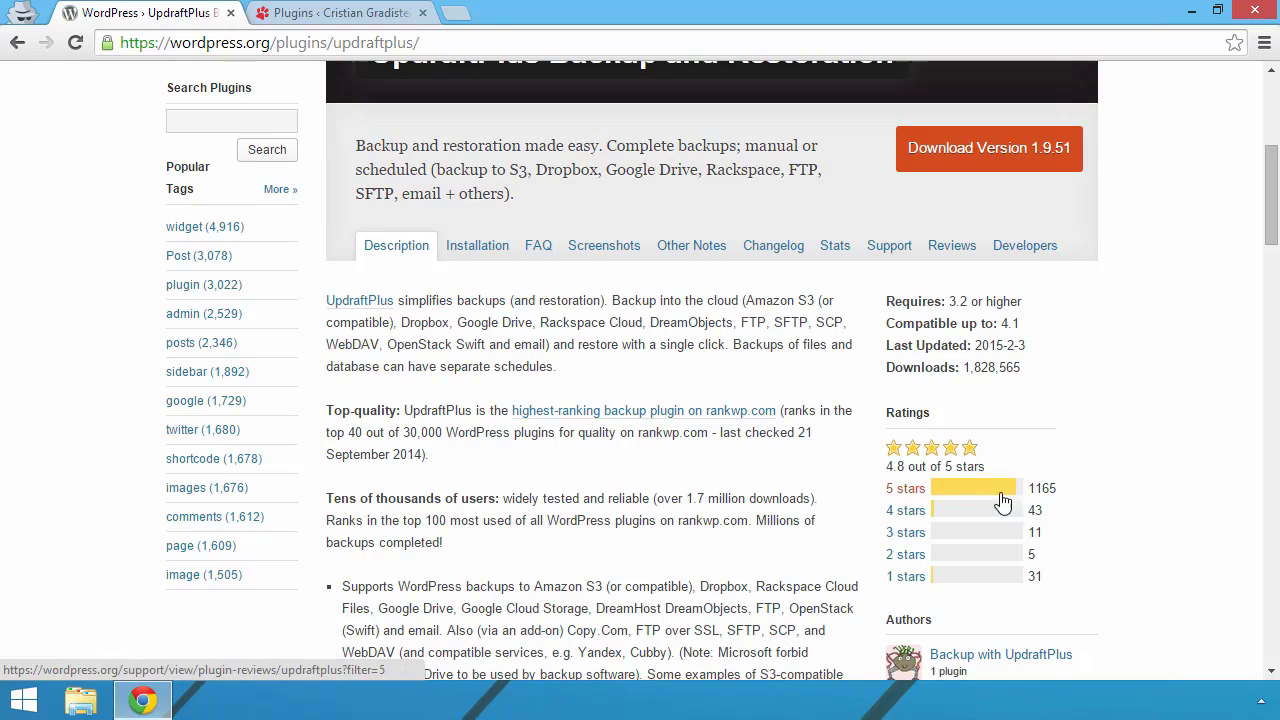
scroll(762, 470, down, 2)
scroll(762, 470, down, 5)
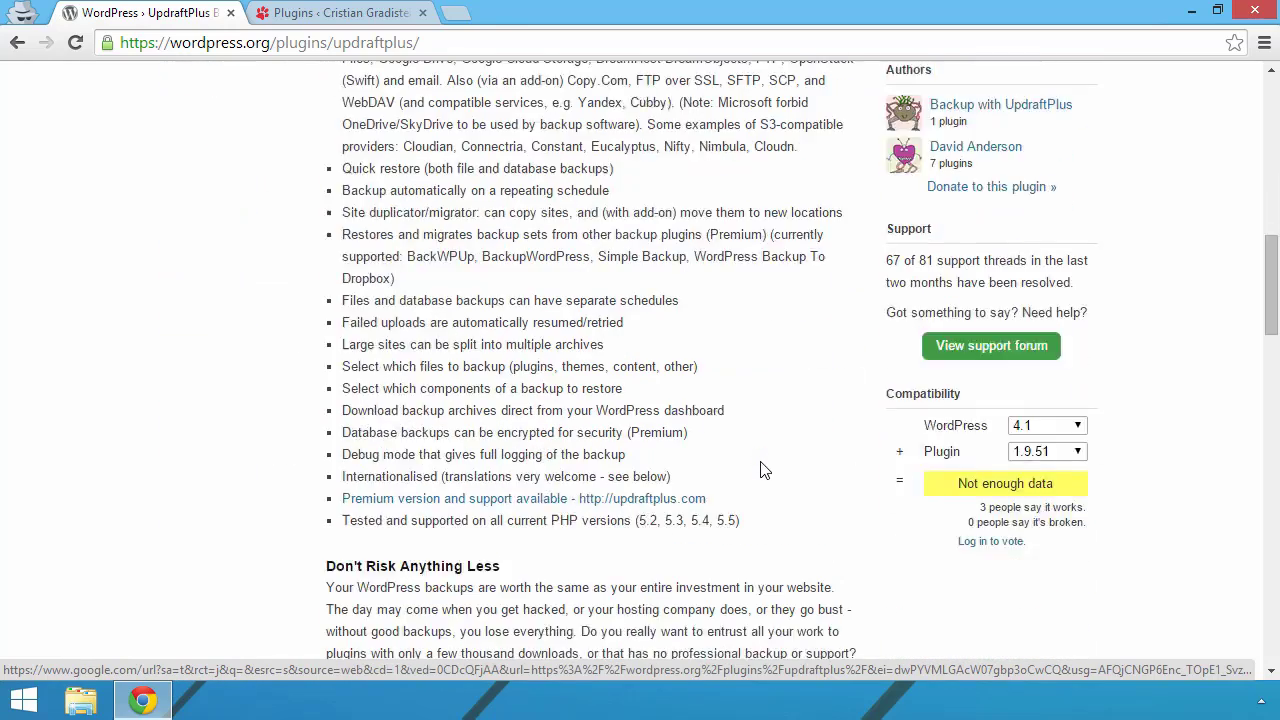
scroll(636, 330, up, 8)
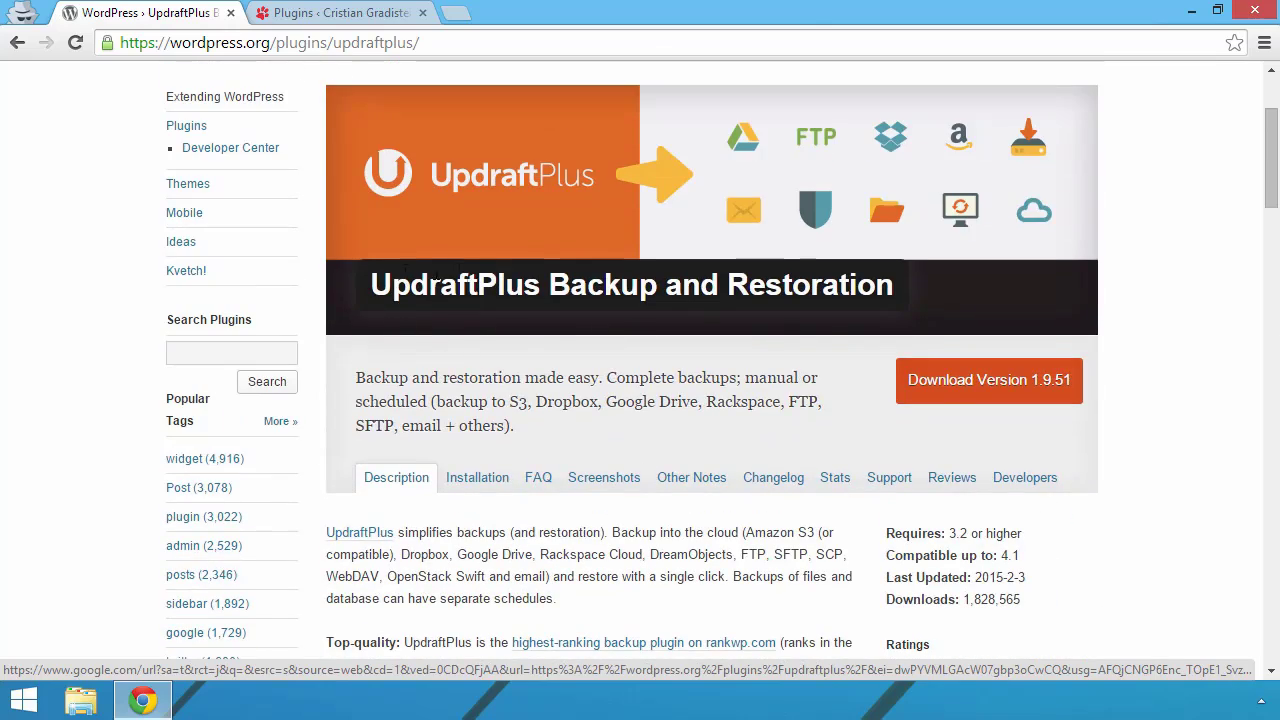
click(312, 12)
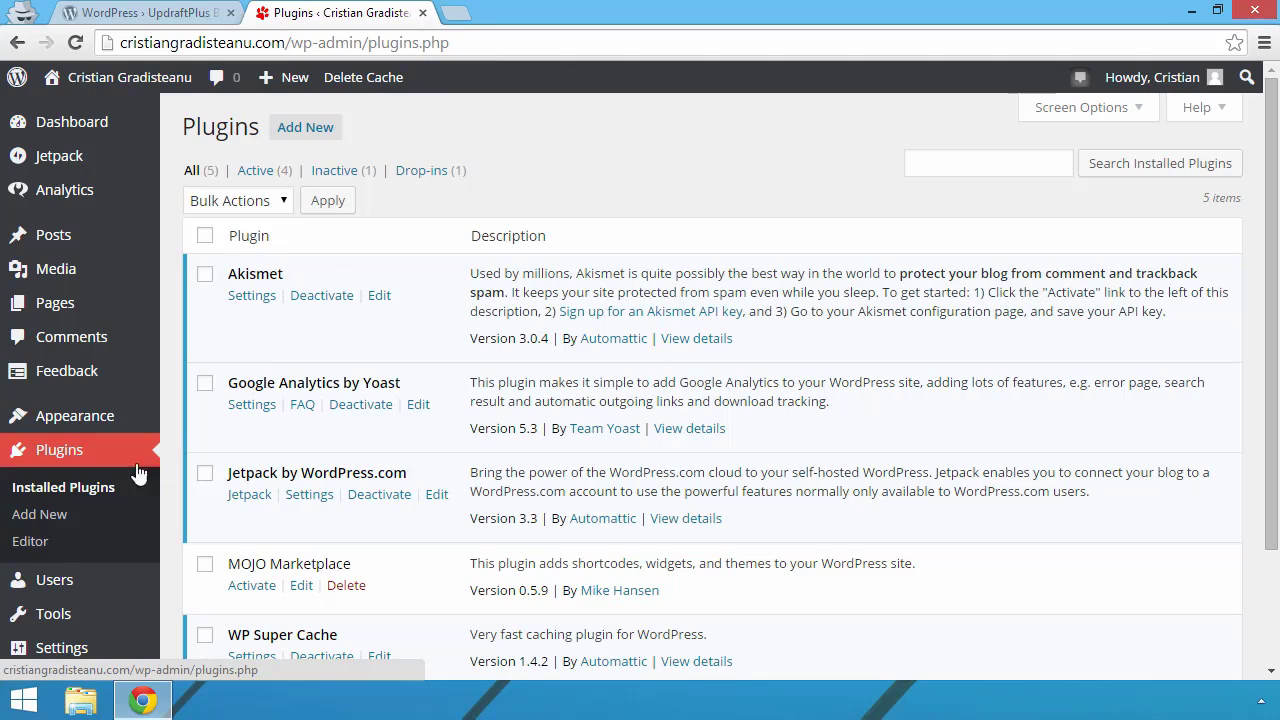
Step: Copy the title 'UpdraftPlus Backup and Restoration' from WordPress.org and go to the site's Add Plugins page
scroll(437, 303, down, 3)
scroll(440, 410, up, 3)
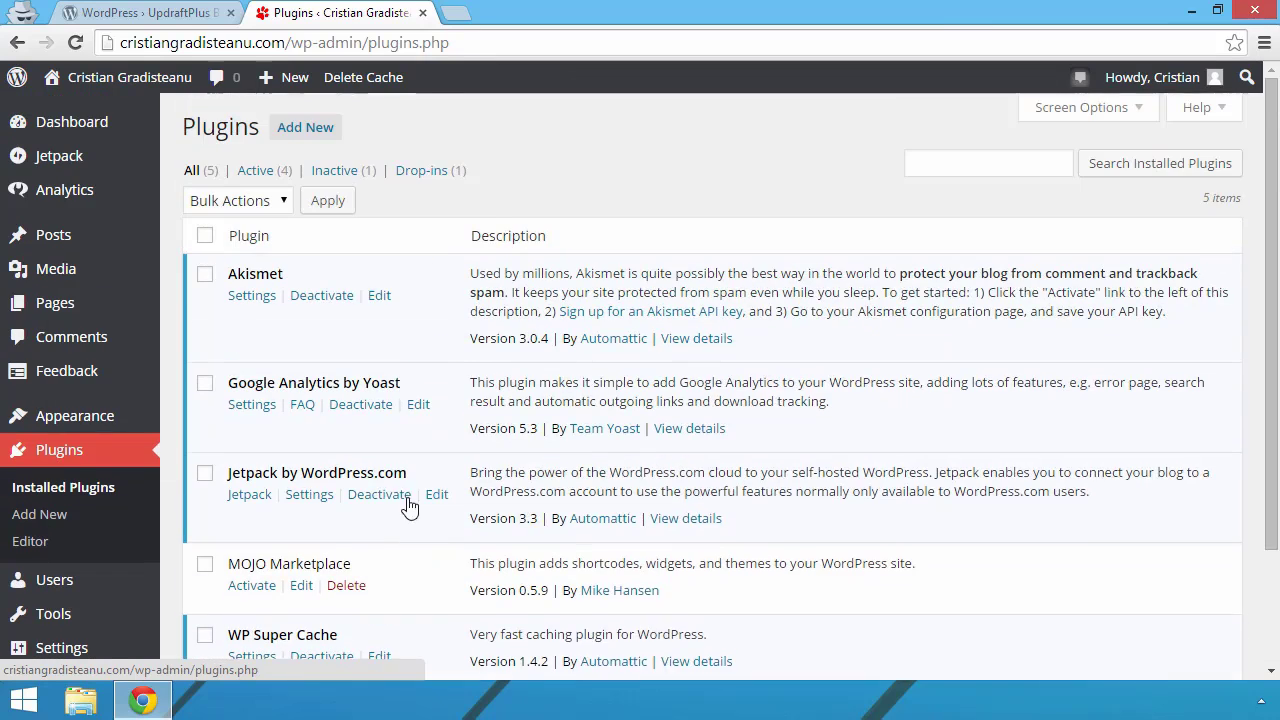
scroll(430, 430, down, 2)
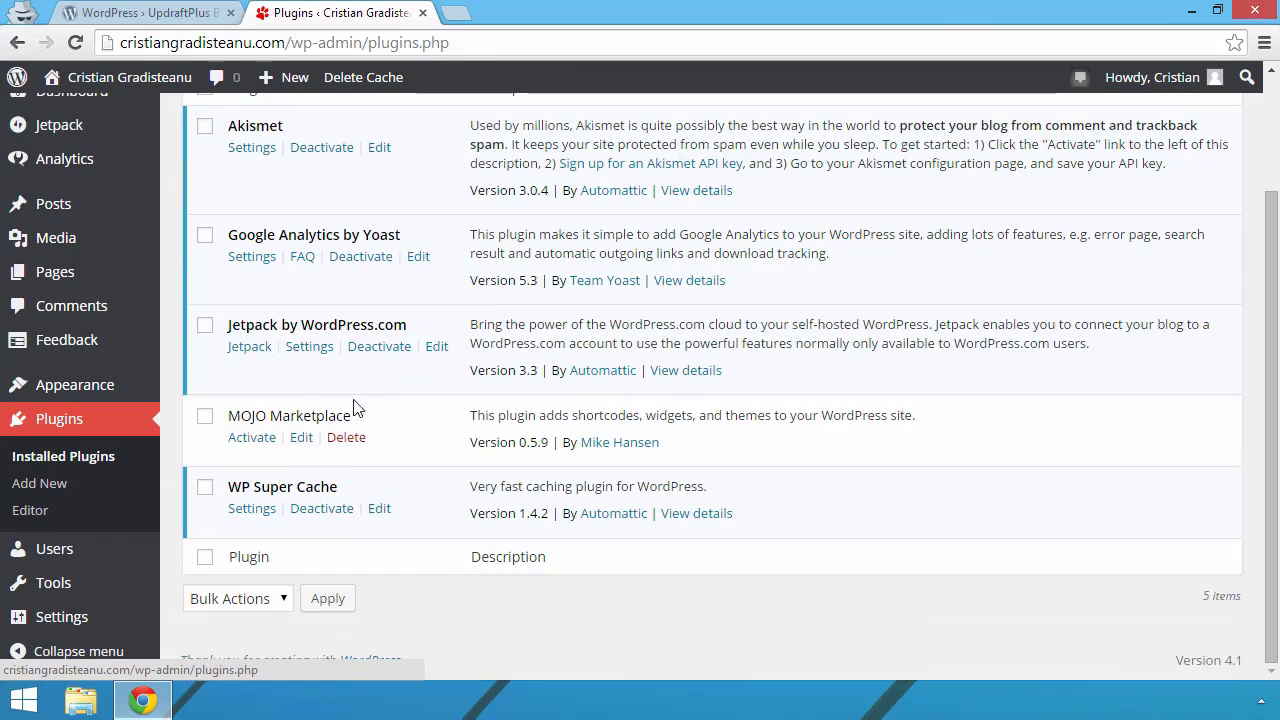
scroll(403, 403, up, 2)
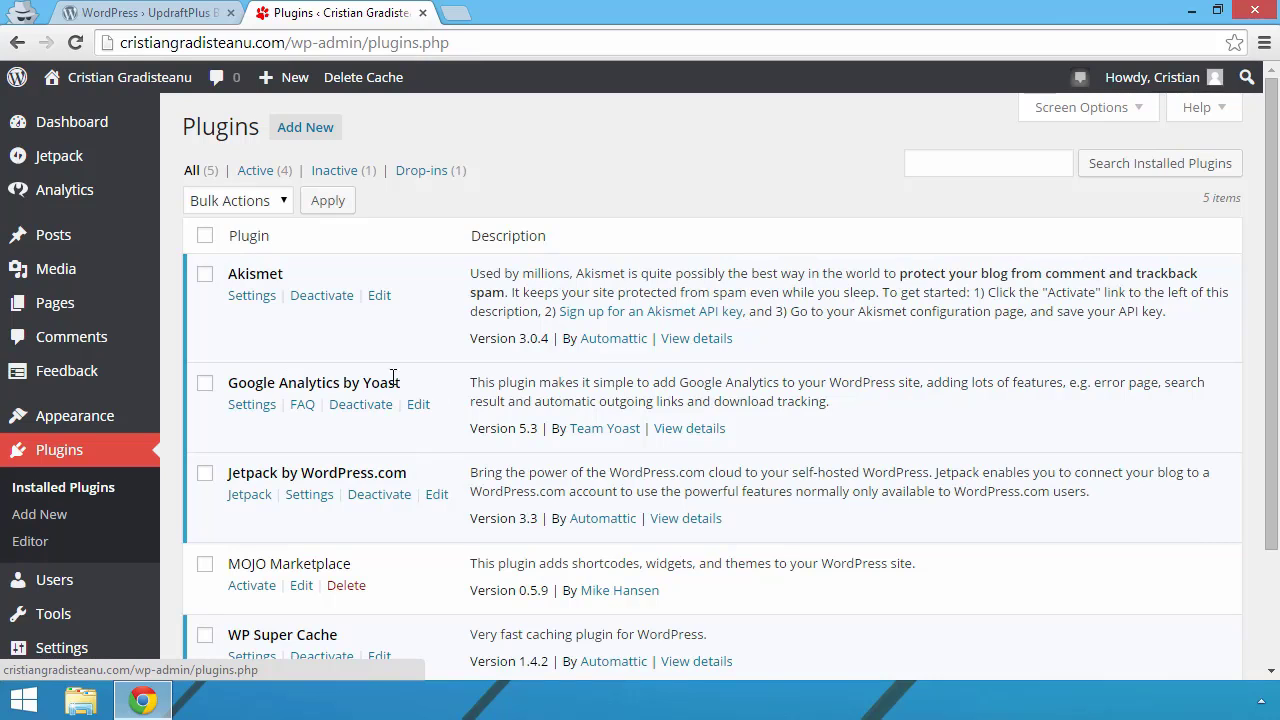
click(145, 12)
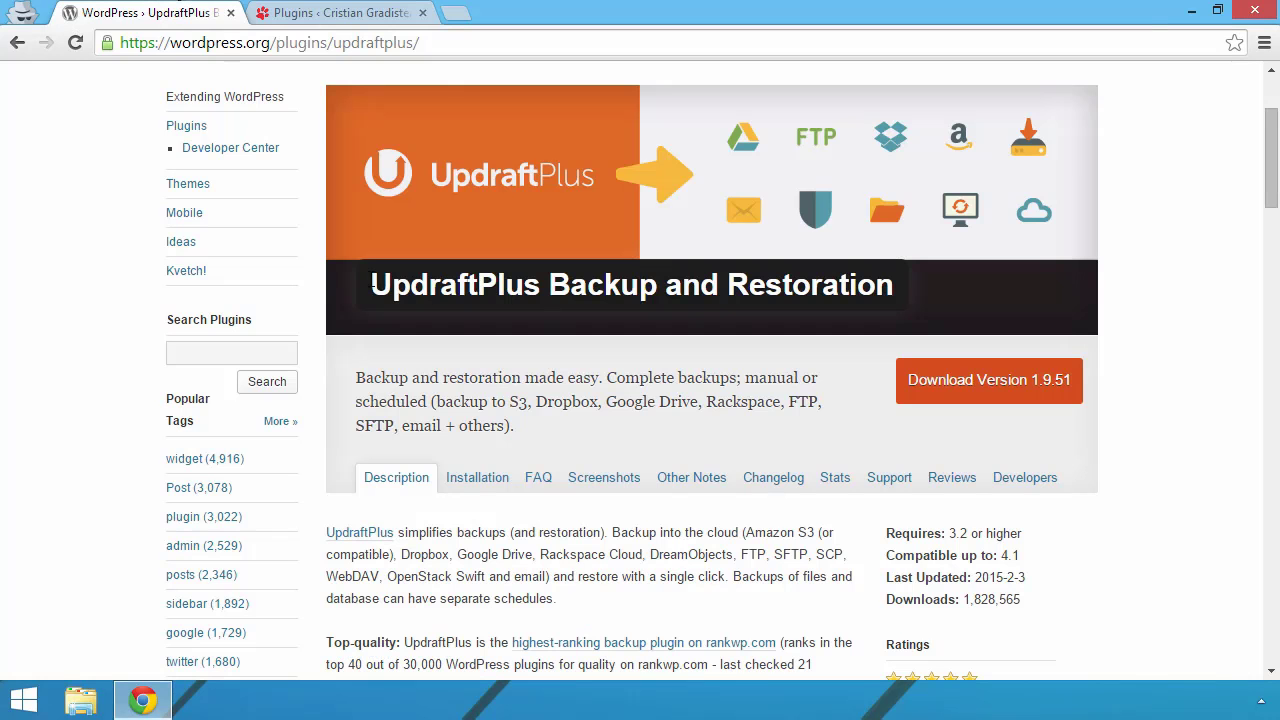
drag(372, 285, 890, 295)
right_click(866, 286)
click(903, 297)
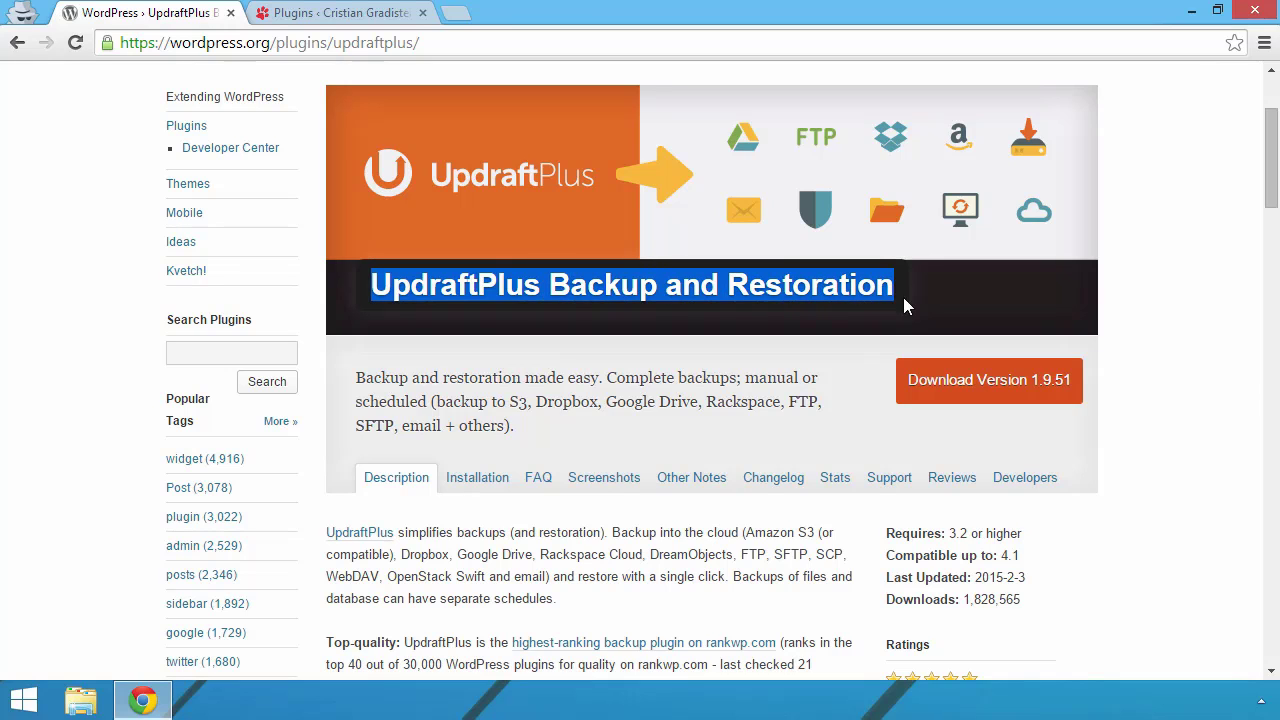
click(316, 10)
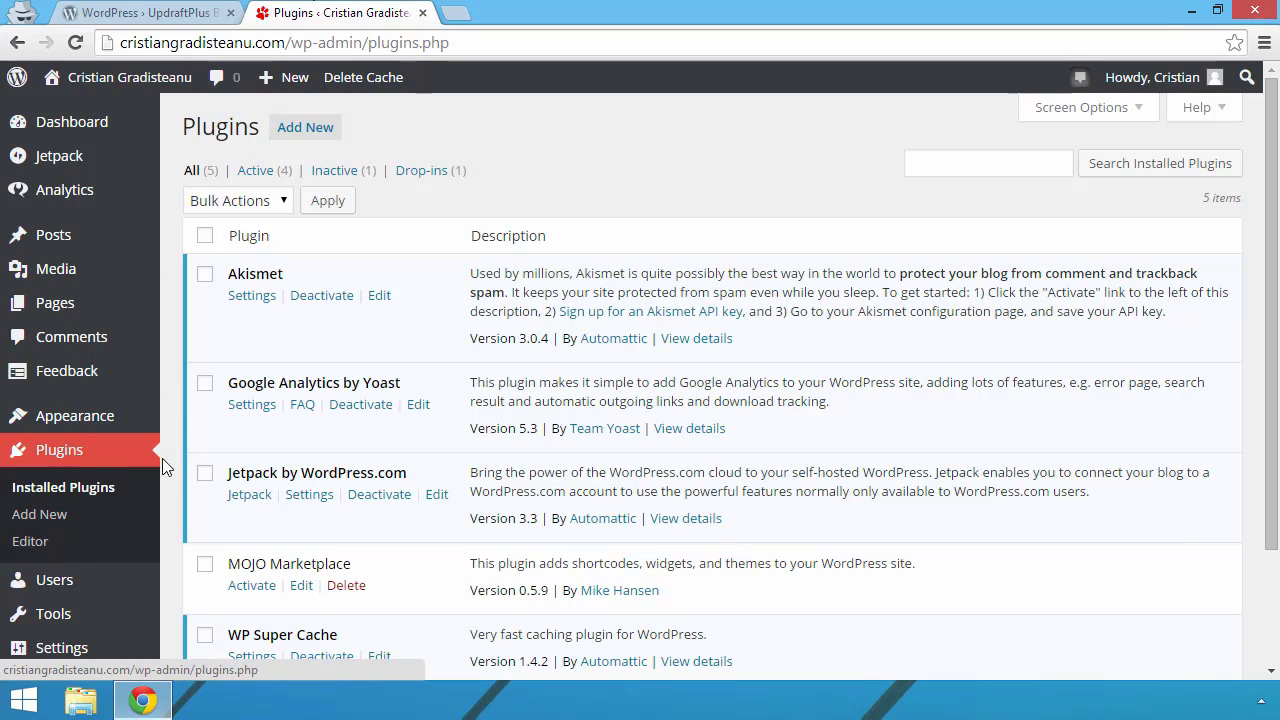
click(311, 140)
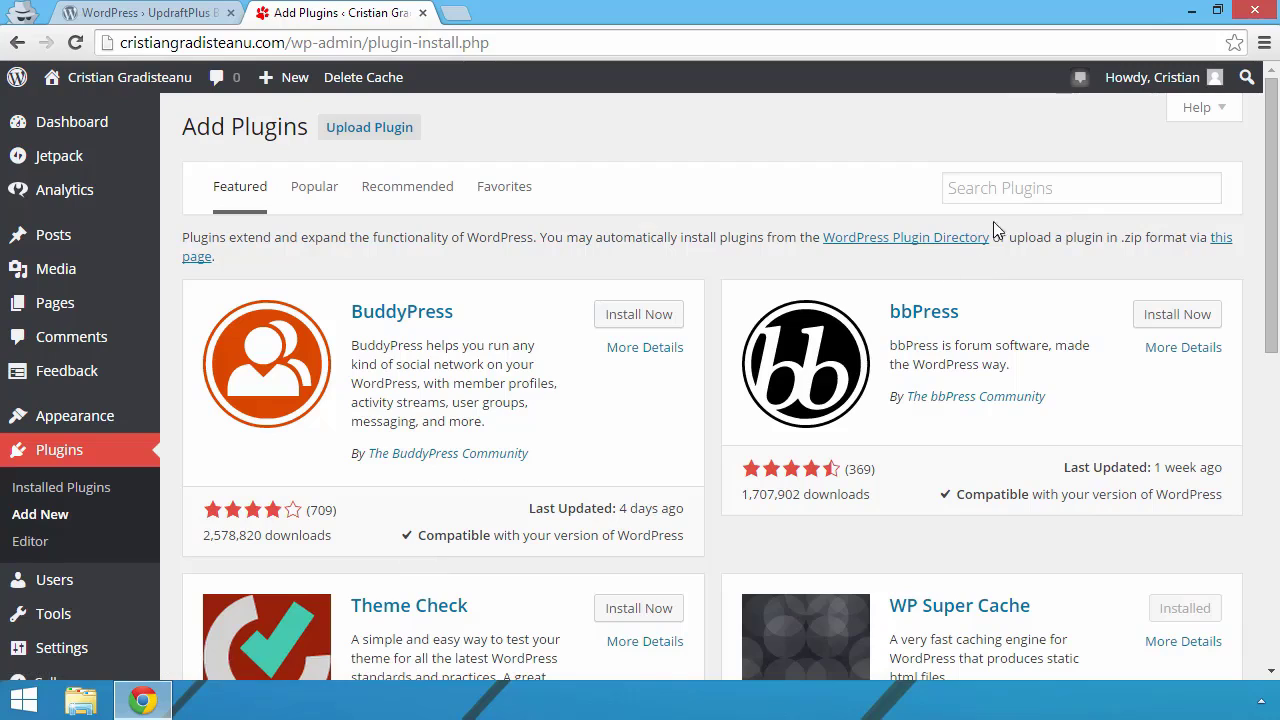
Step: Search plugins for the pasted 'UpdraftPlus Backup and Restoration' title and install version 1.9.51
click(1020, 188)
right_click(1016, 188)
click(1062, 306)
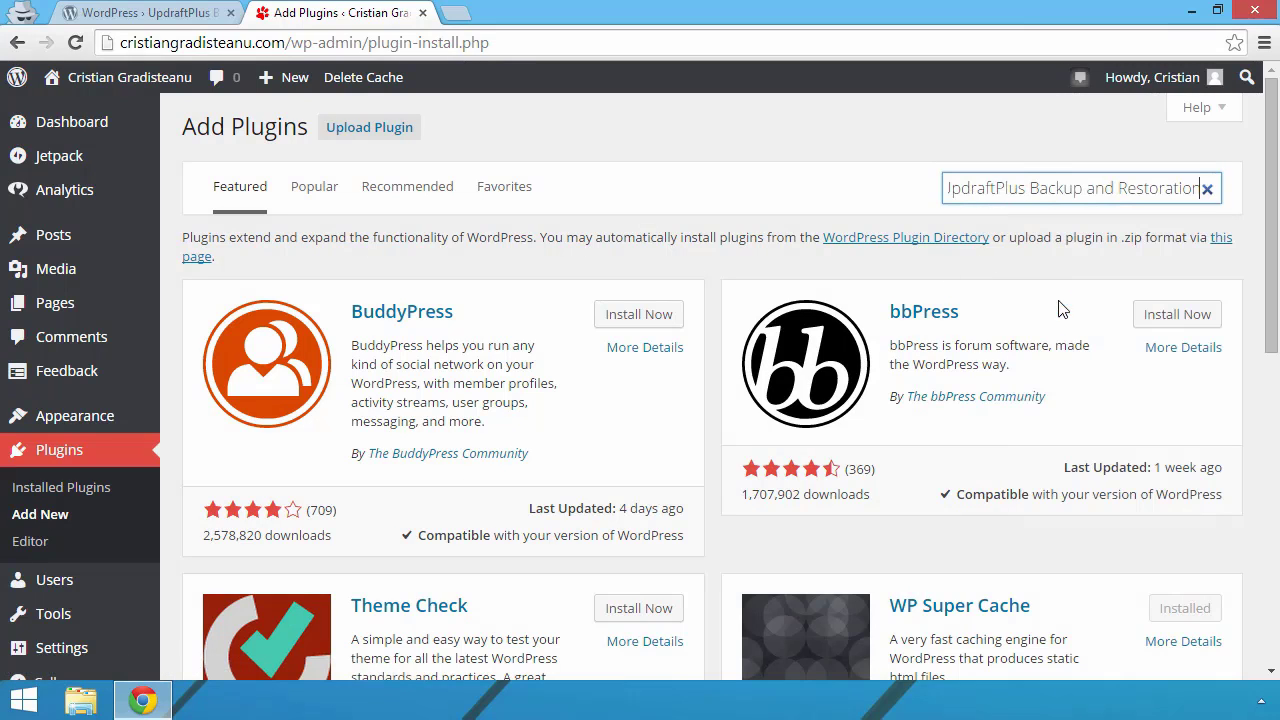
key(Return)
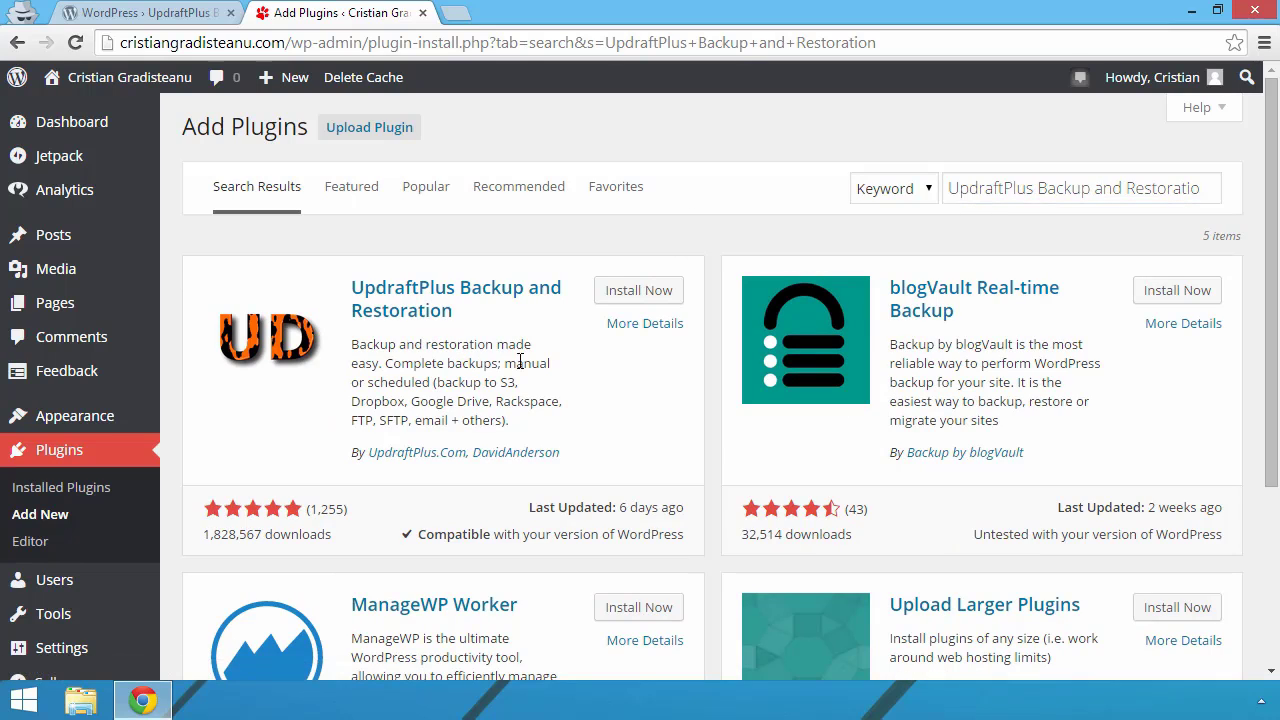
click(646, 291)
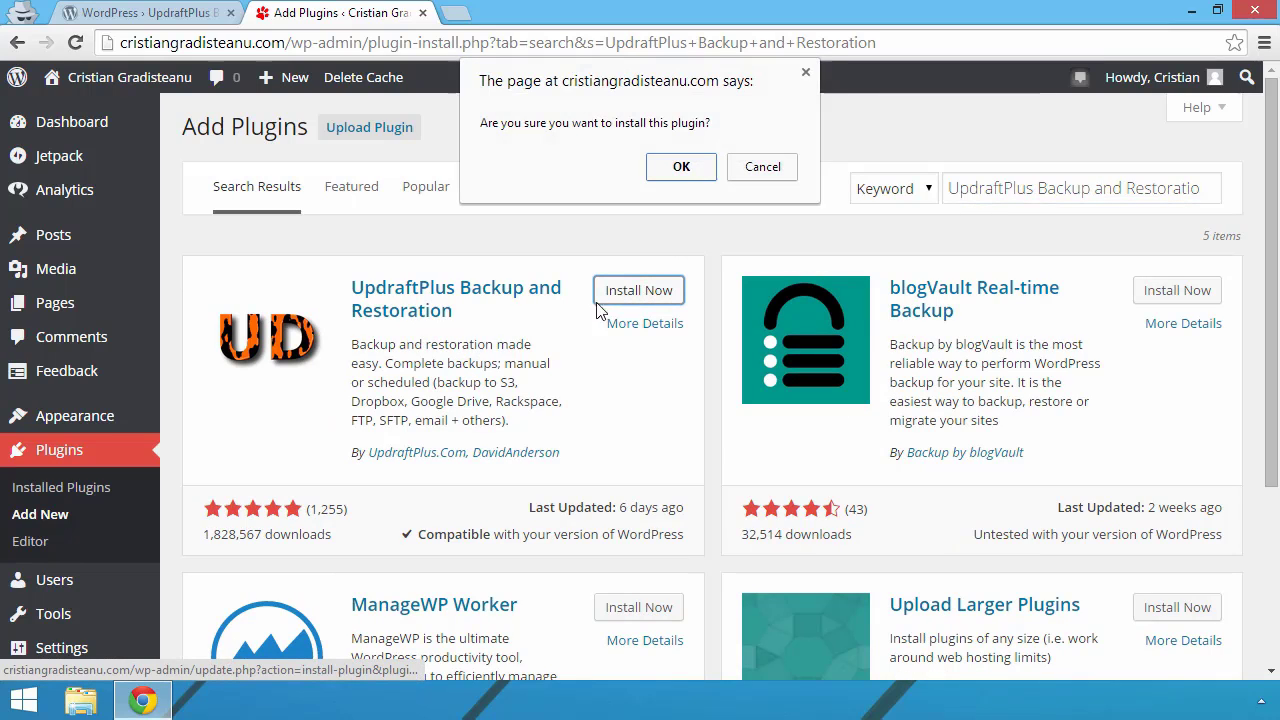
click(682, 166)
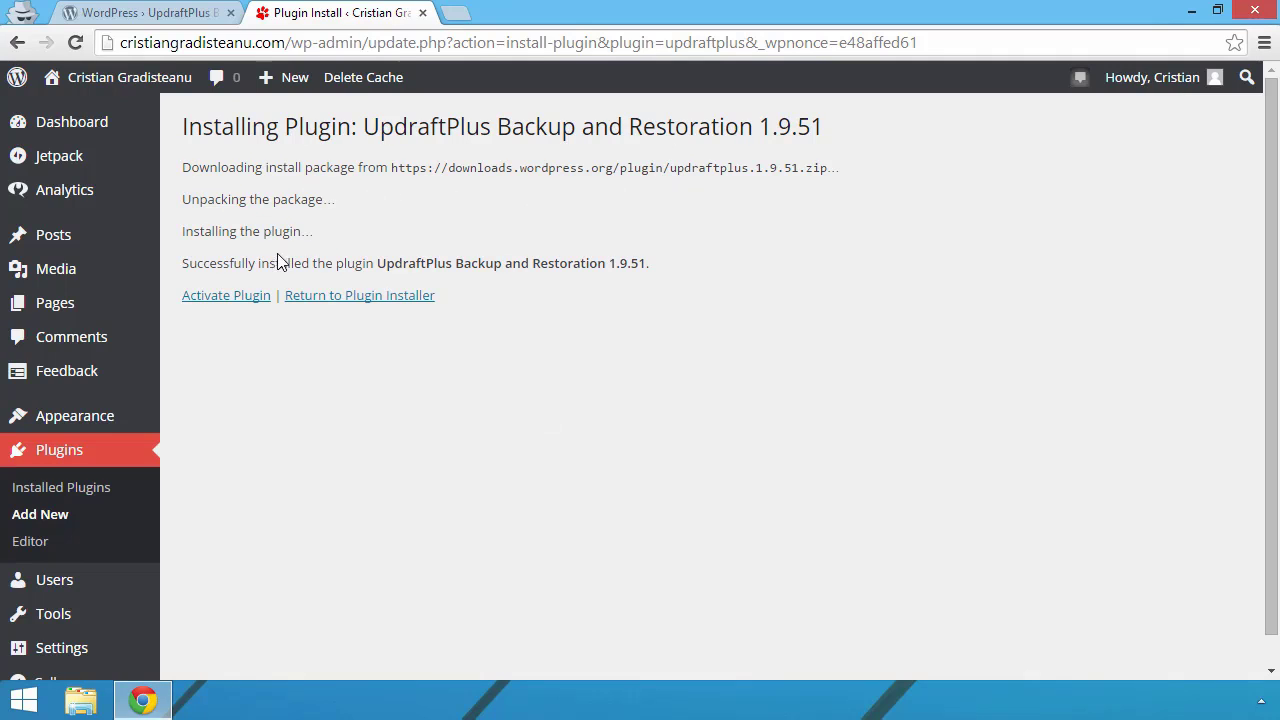
Step: Activate UpdraftPlus 1.9.51 and open its Backup/Restore settings page
click(230, 297)
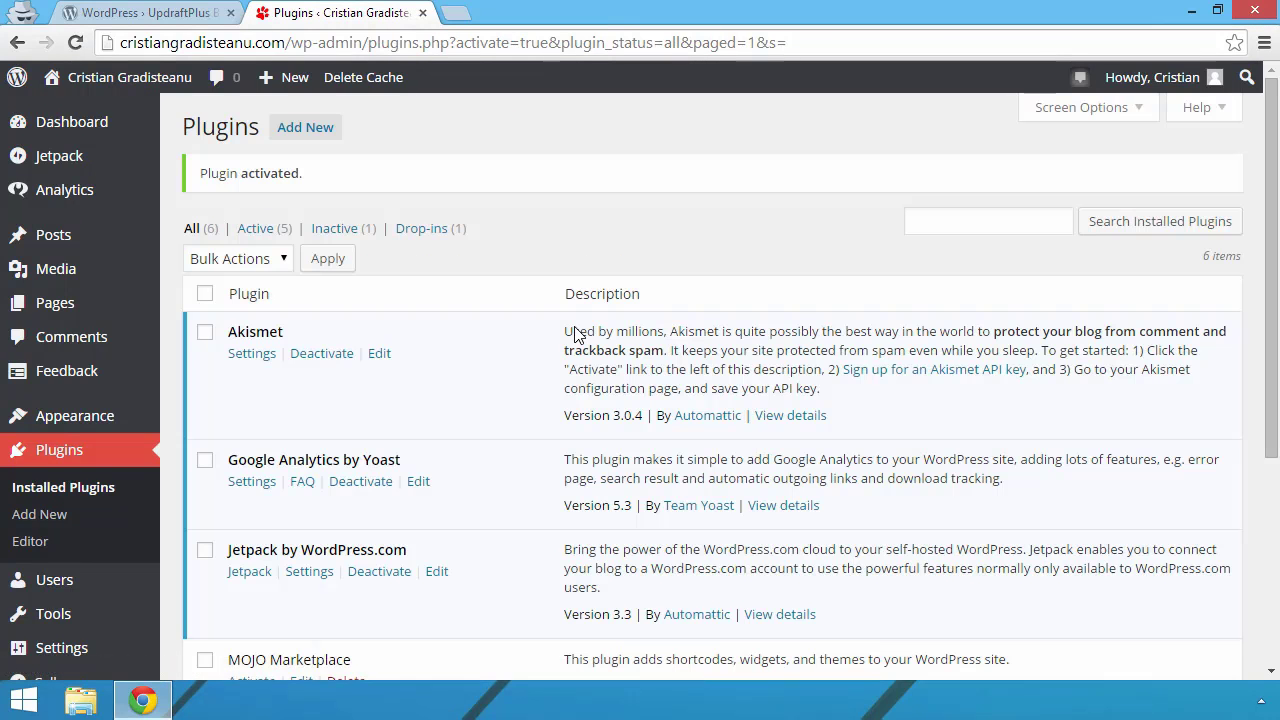
scroll(513, 331, down, 4)
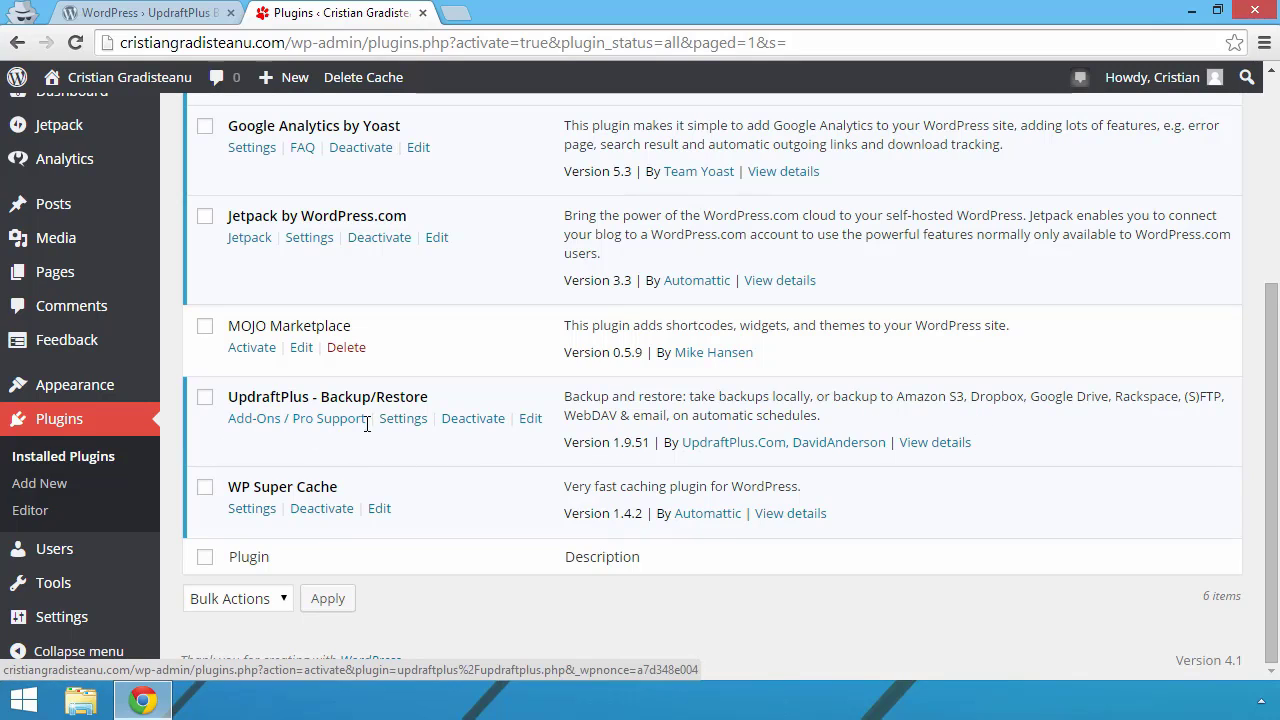
click(403, 420)
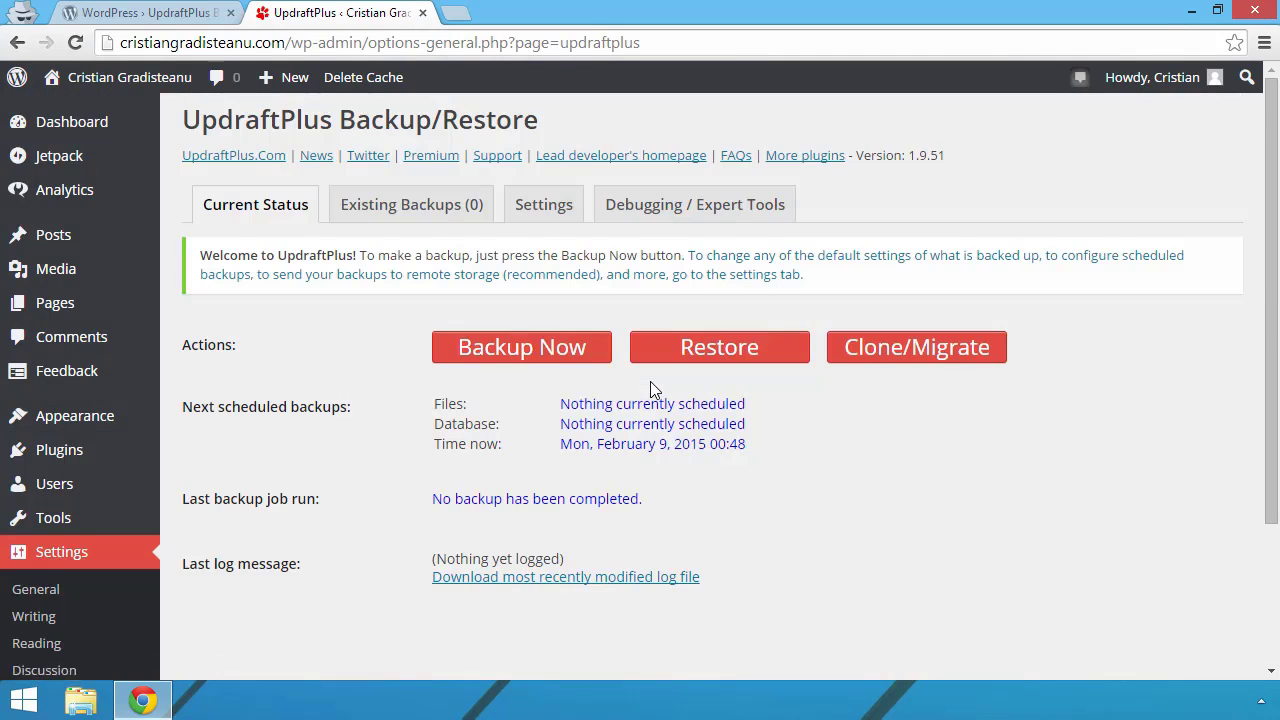
Step: Start a one-time UpdraftPlus backup with Backup Now and confirm it
scroll(650, 385, down, 1)
scroll(650, 390, up, 1)
click(513, 352)
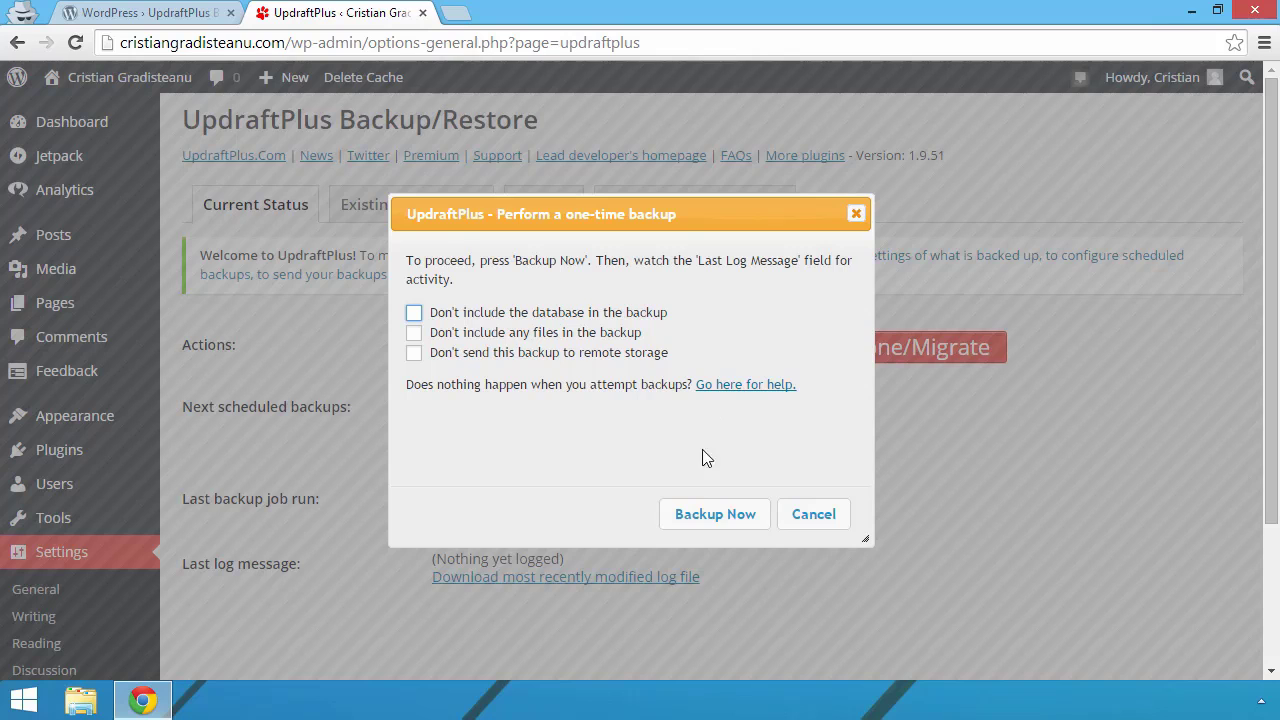
click(715, 525)
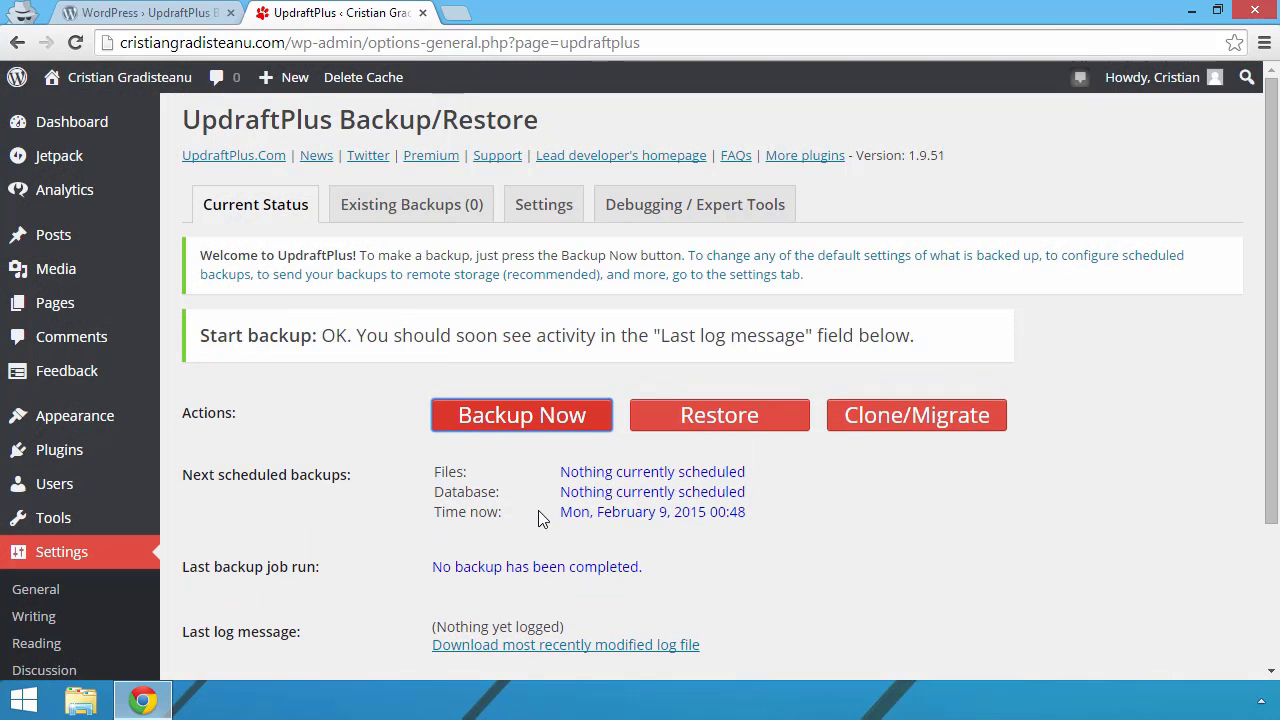
Step: Review the finished backup's log showing success on February 9, 2015, then close it
scroll(340, 457, down, 3)
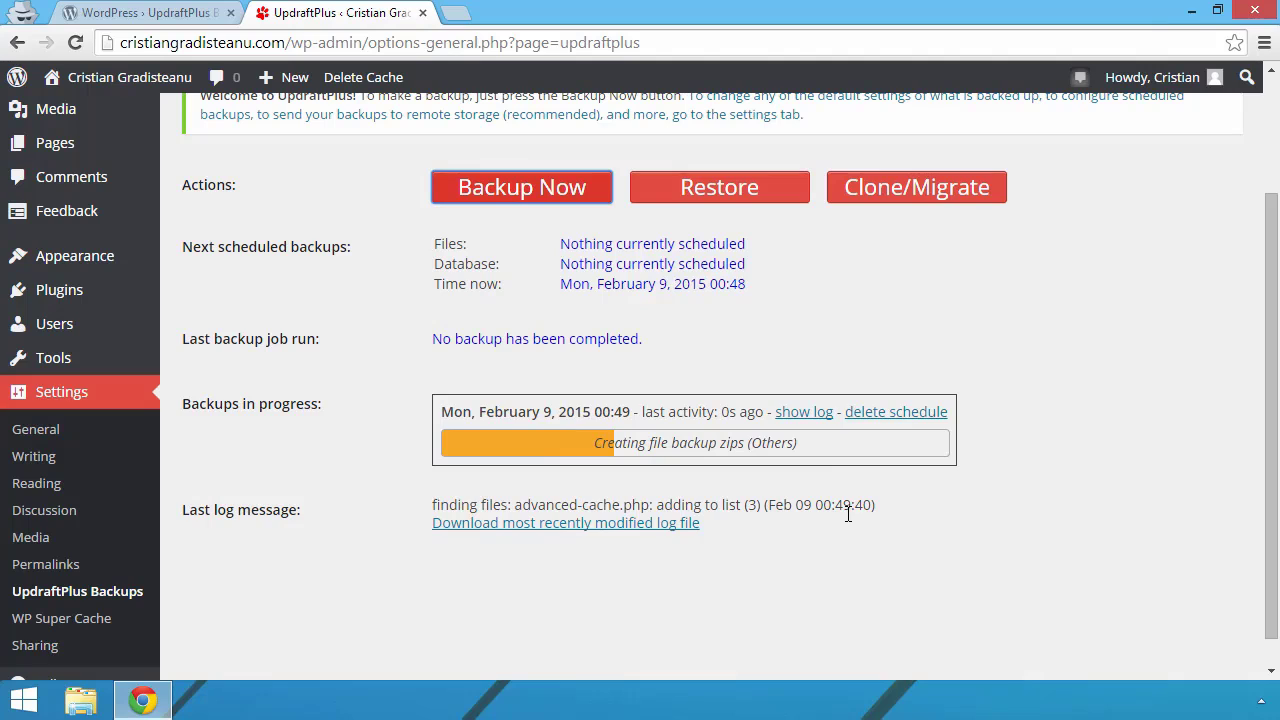
scroll(438, 440, up, 3)
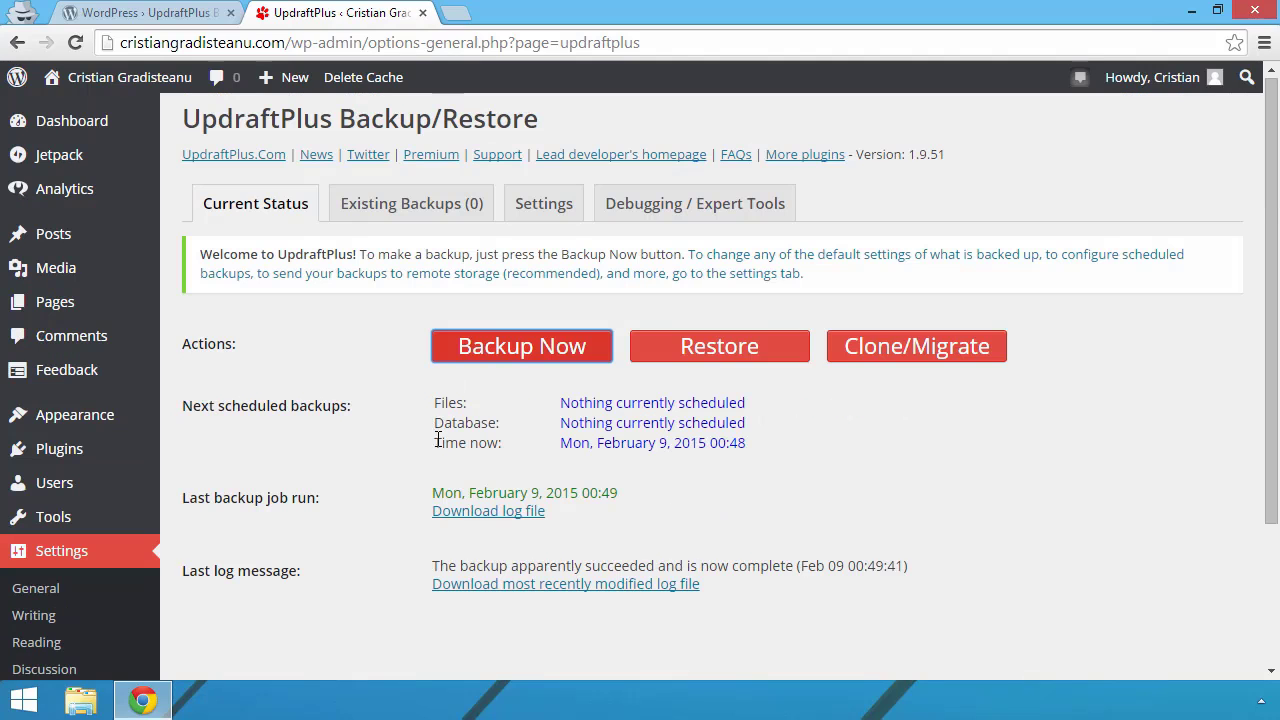
click(487, 512)
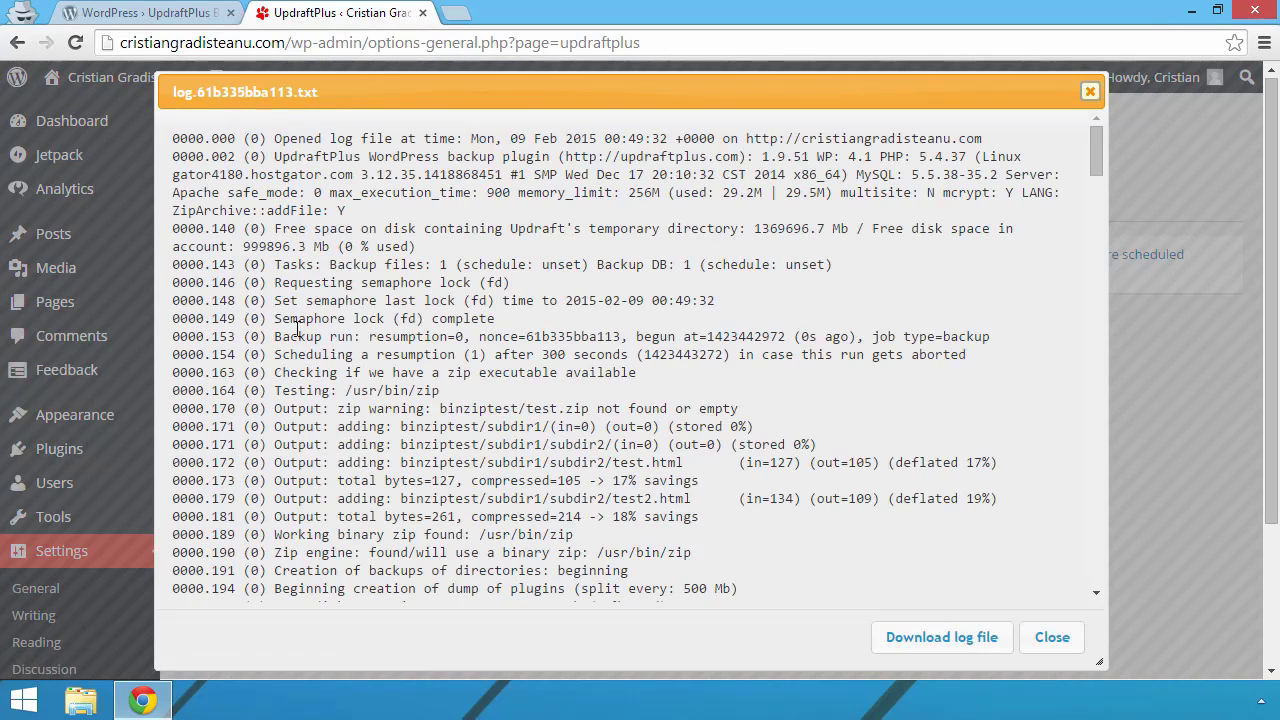
scroll(297, 330, down, 15)
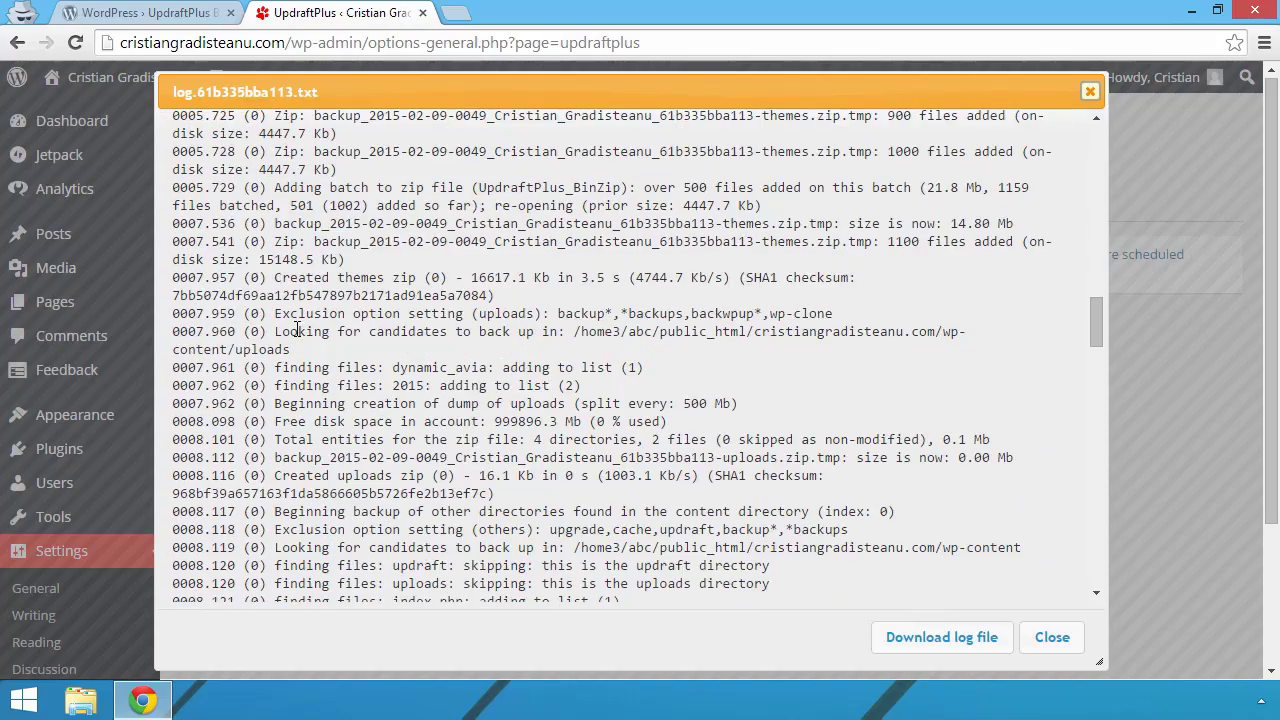
scroll(823, 423, down, 10)
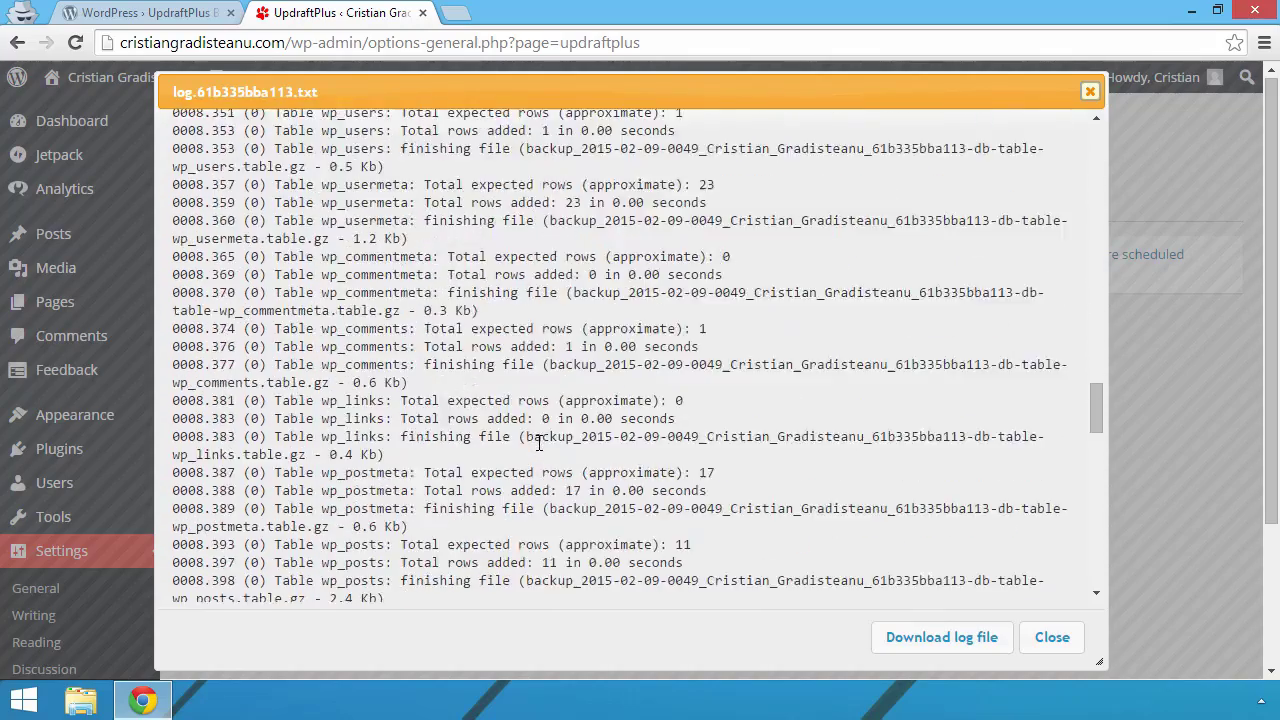
scroll(539, 442, down, 10)
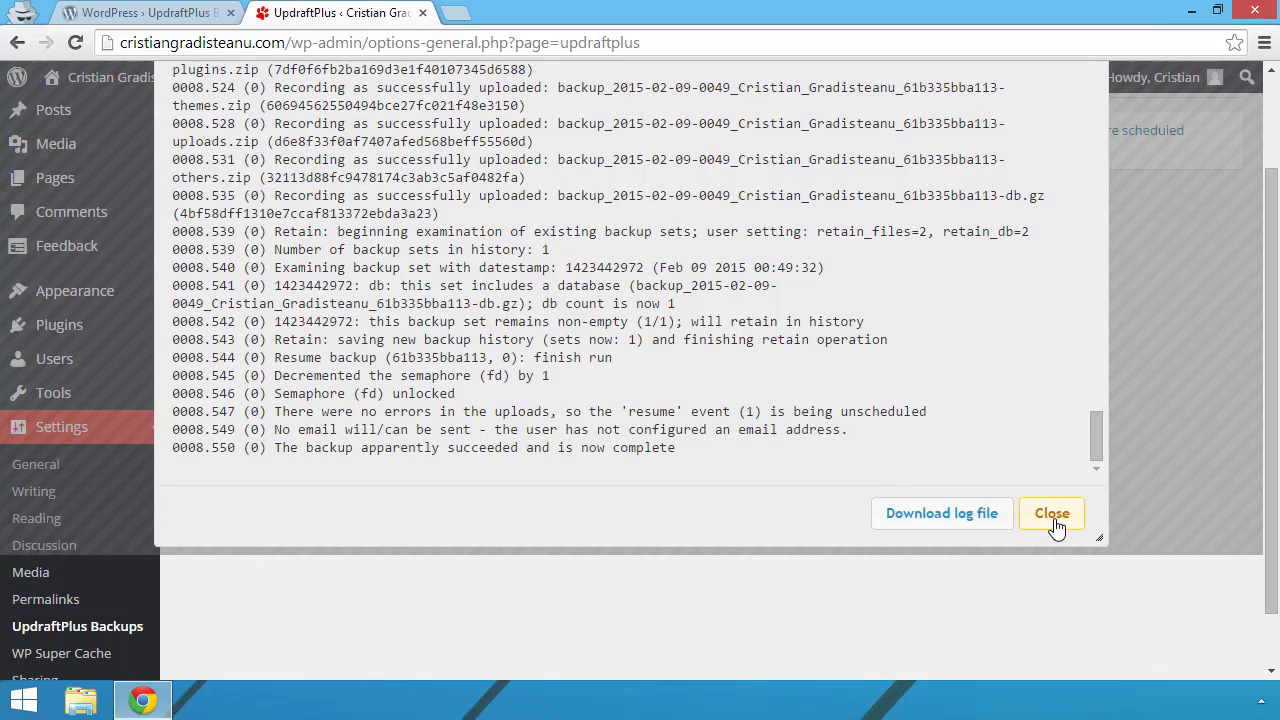
click(1052, 513)
scroll(335, 386, up, 2)
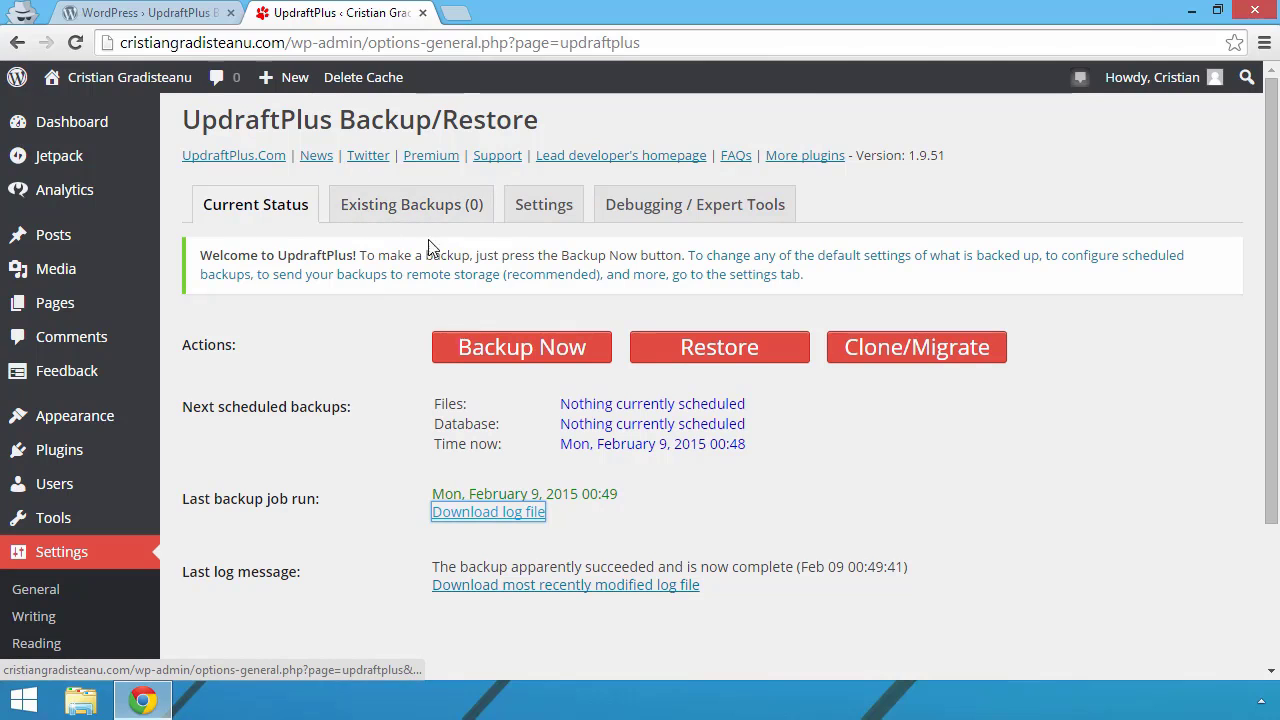
Step: Show the UpdraftPlus Settings and check the database backup schedule, leaving it on Manual
click(543, 204)
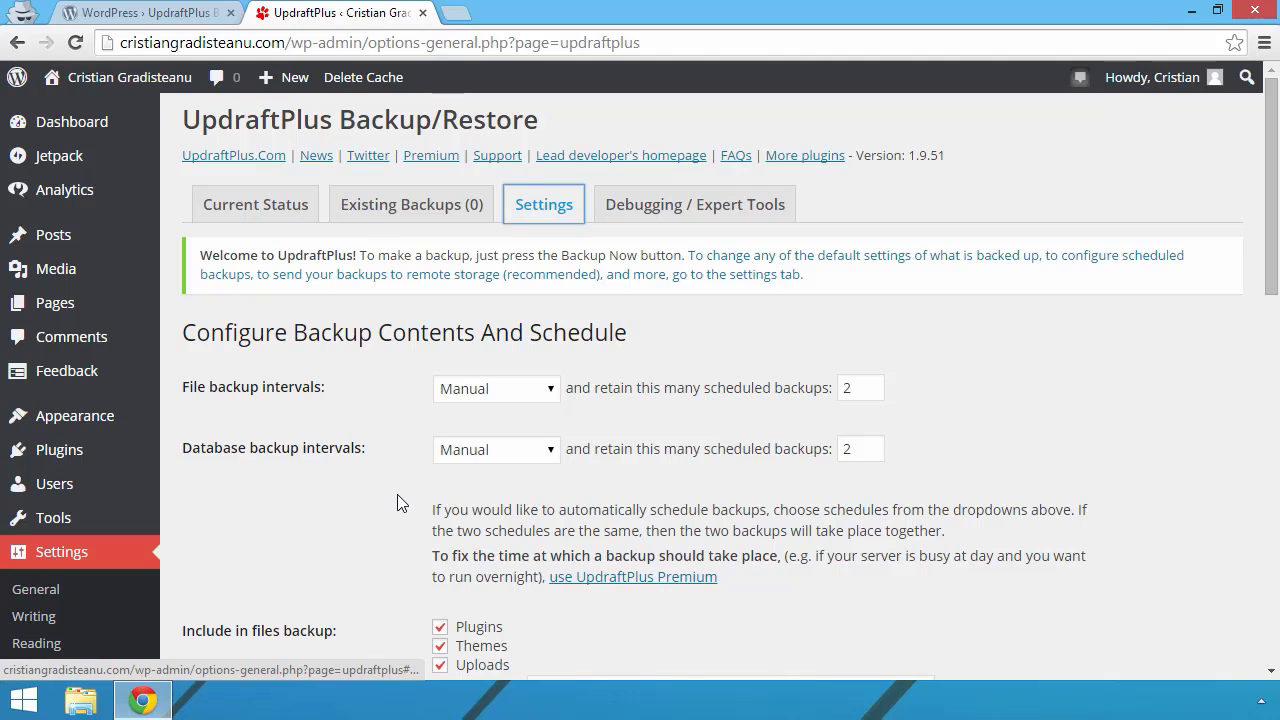
scroll(366, 489, down, 1)
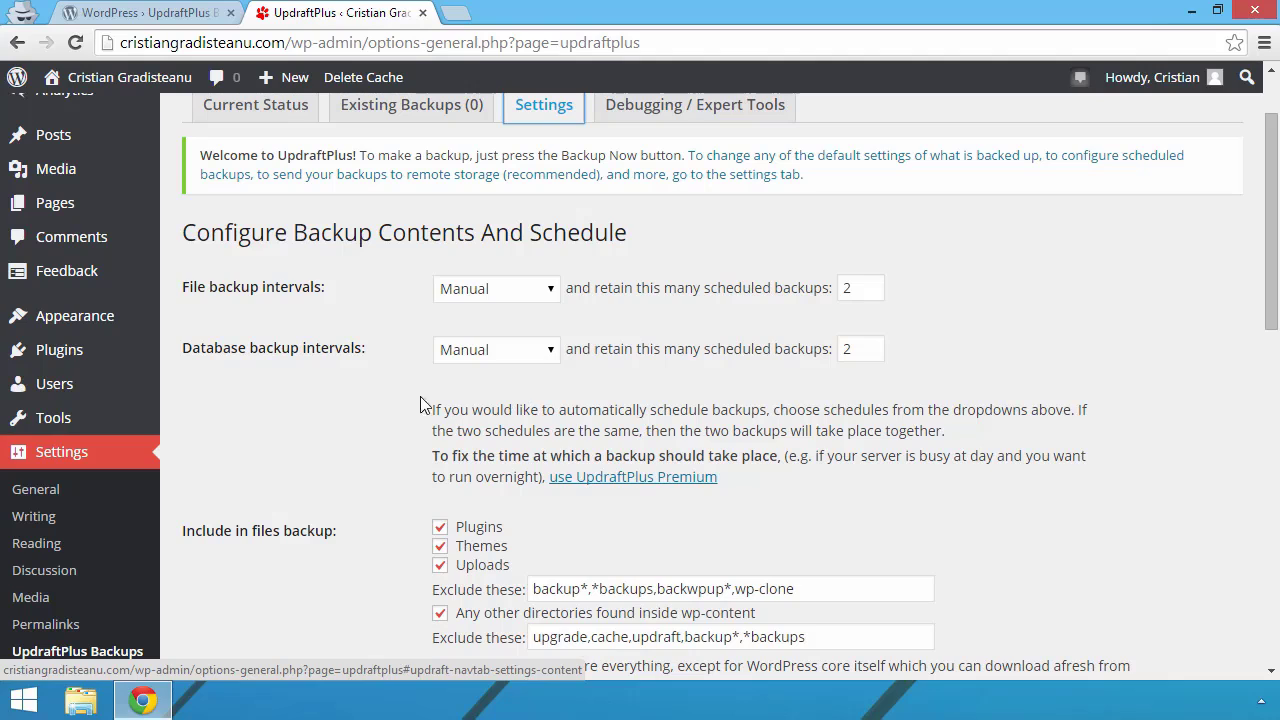
click(549, 352)
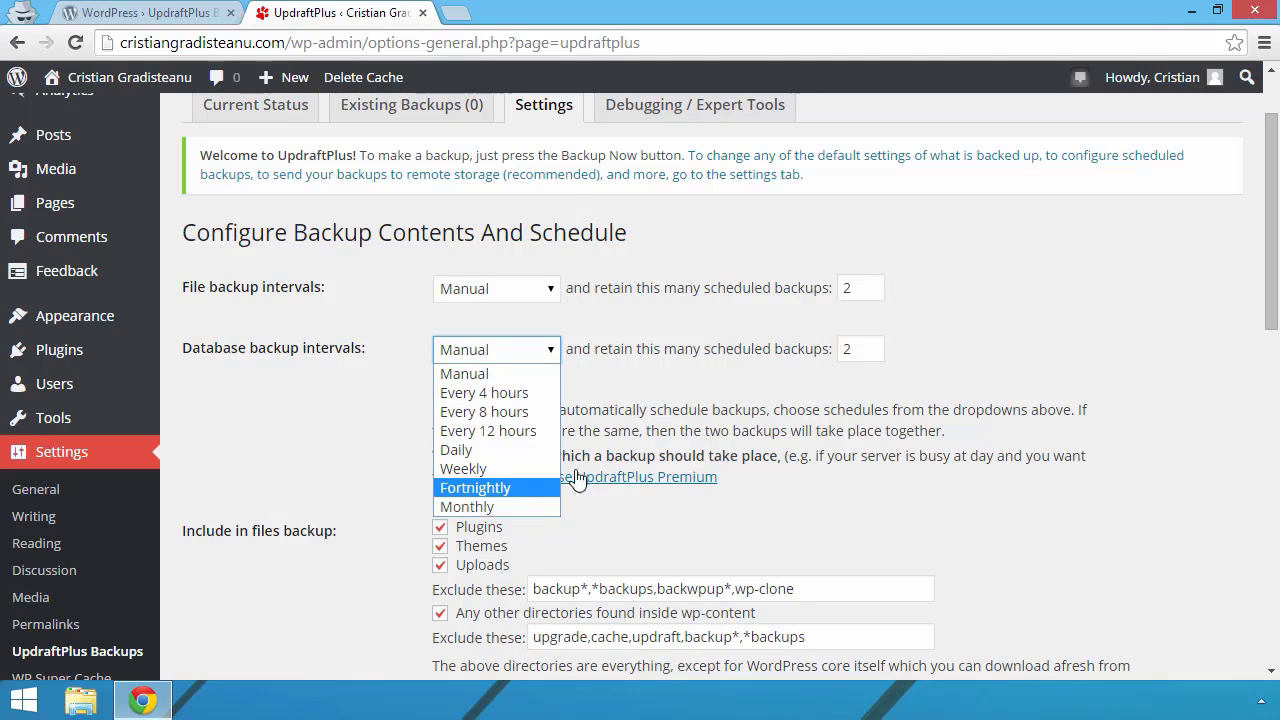
click(674, 387)
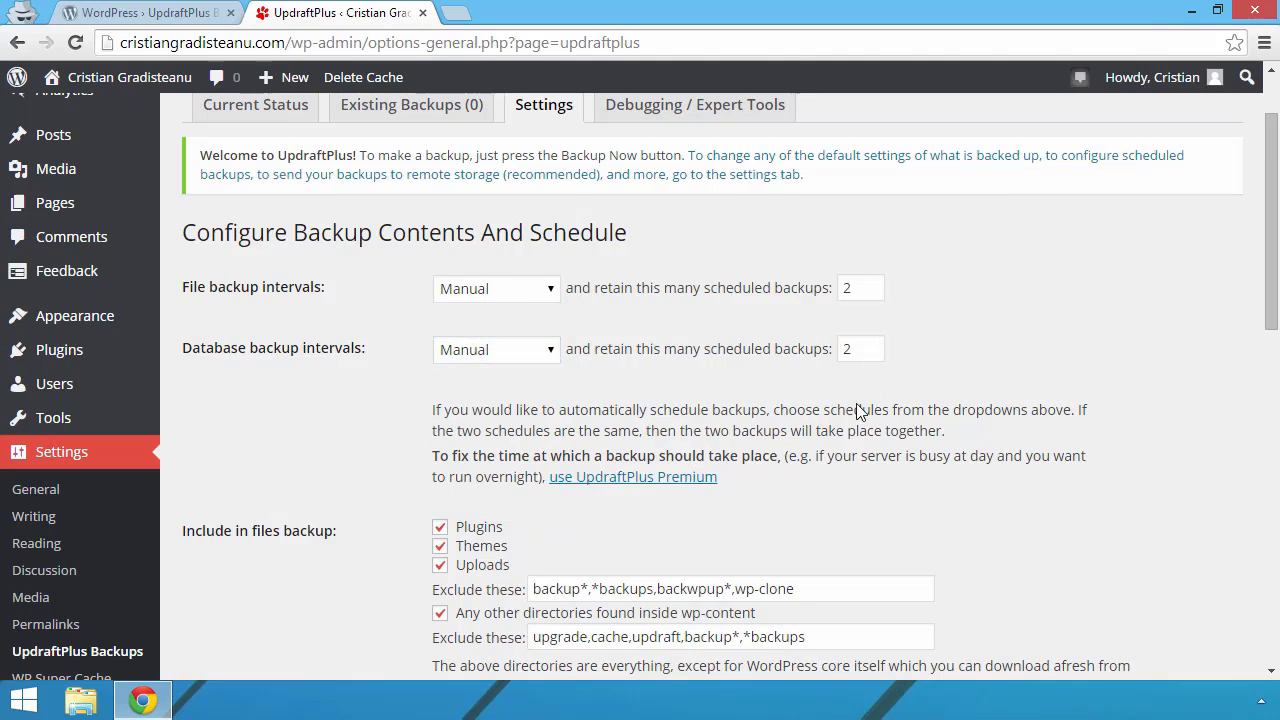
Step: Scroll through the settings and toggle the e-mail backup report on, then back off
scroll(881, 507, down, 1)
scroll(880, 514, down, 2)
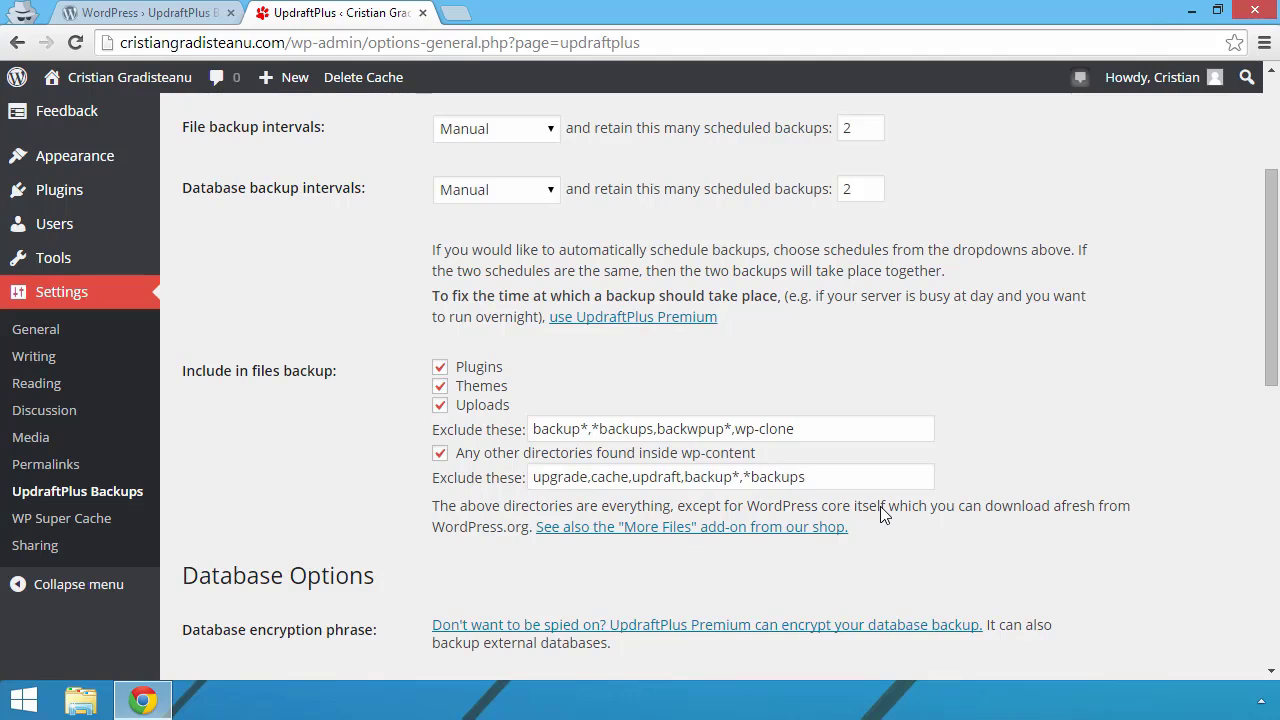
scroll(880, 506, down, 2)
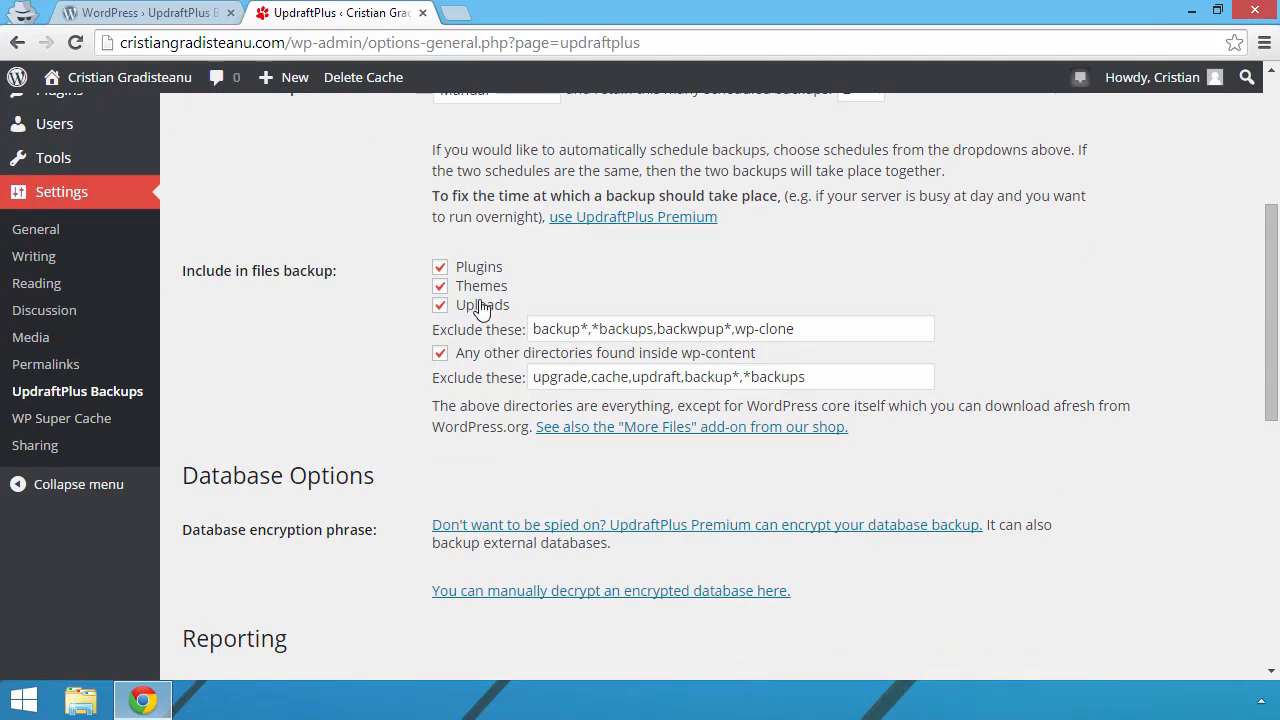
scroll(350, 316, down, 3)
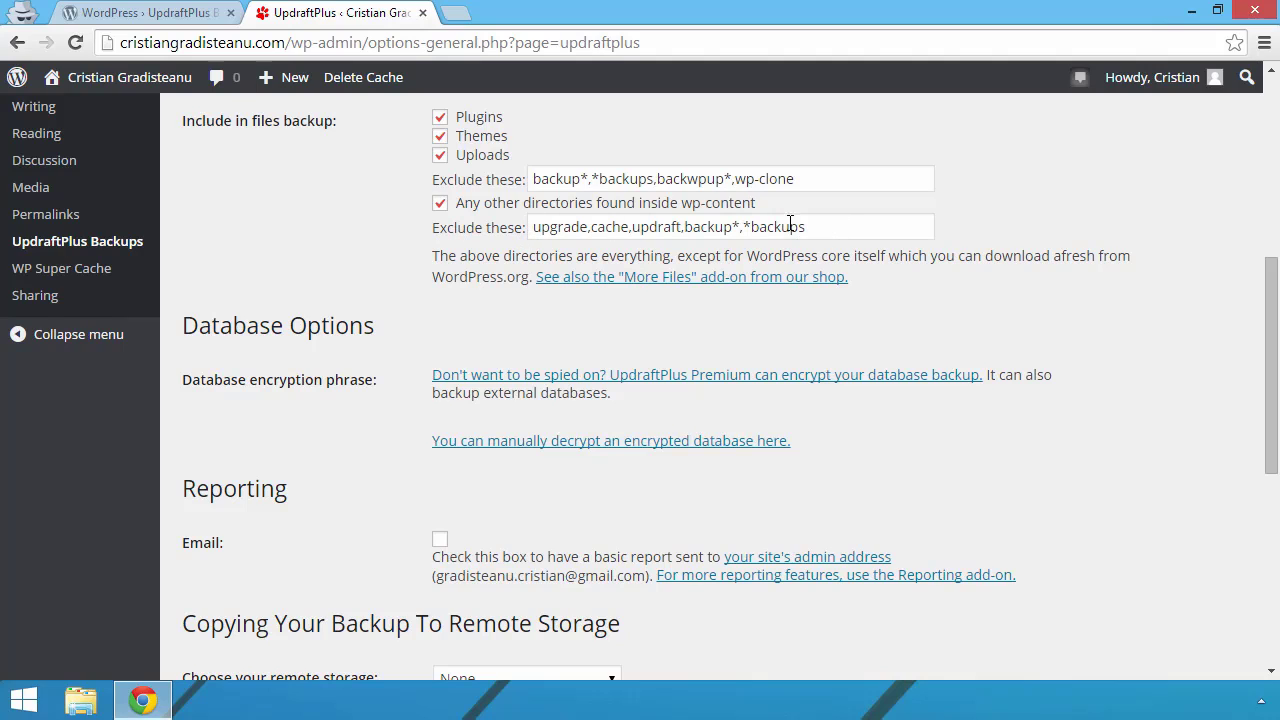
scroll(425, 340, down, 1)
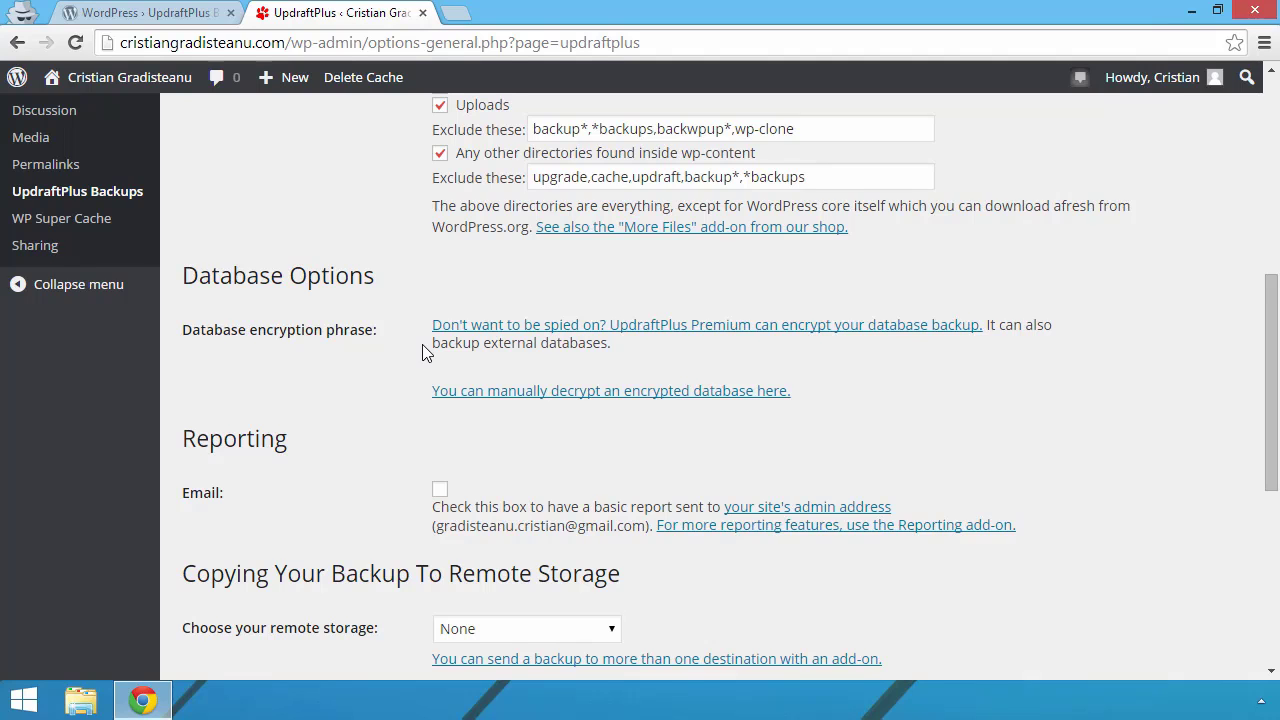
scroll(422, 352, down, 1)
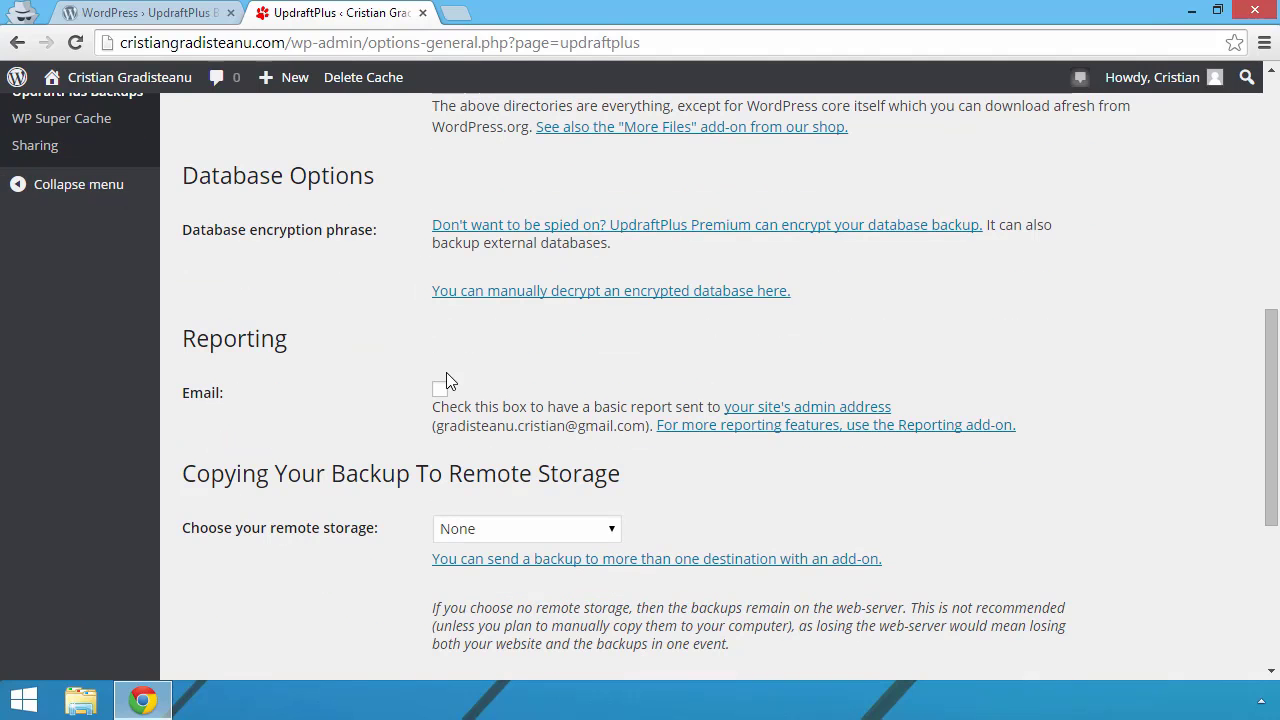
scroll(447, 381, down, 1)
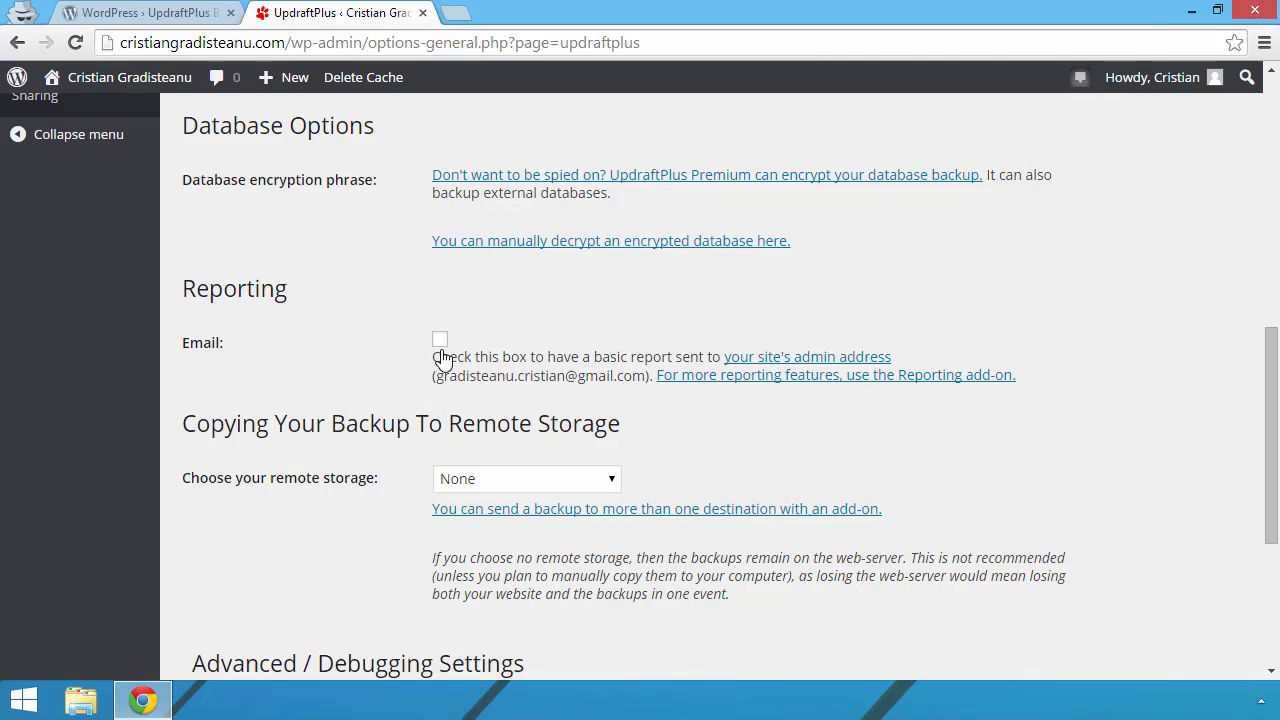
click(440, 342)
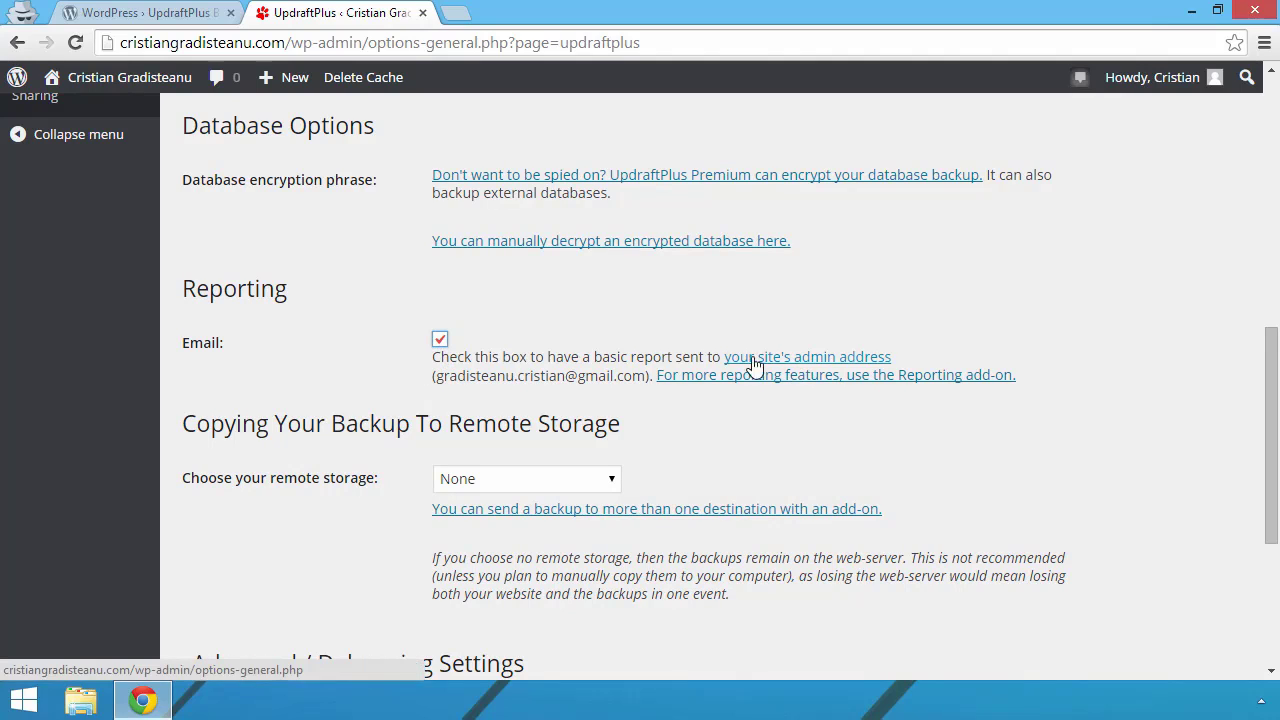
click(442, 345)
Step: Scroll to remote storage and expand the 'Choose your remote storage' list, currently None
scroll(420, 352, down, 3)
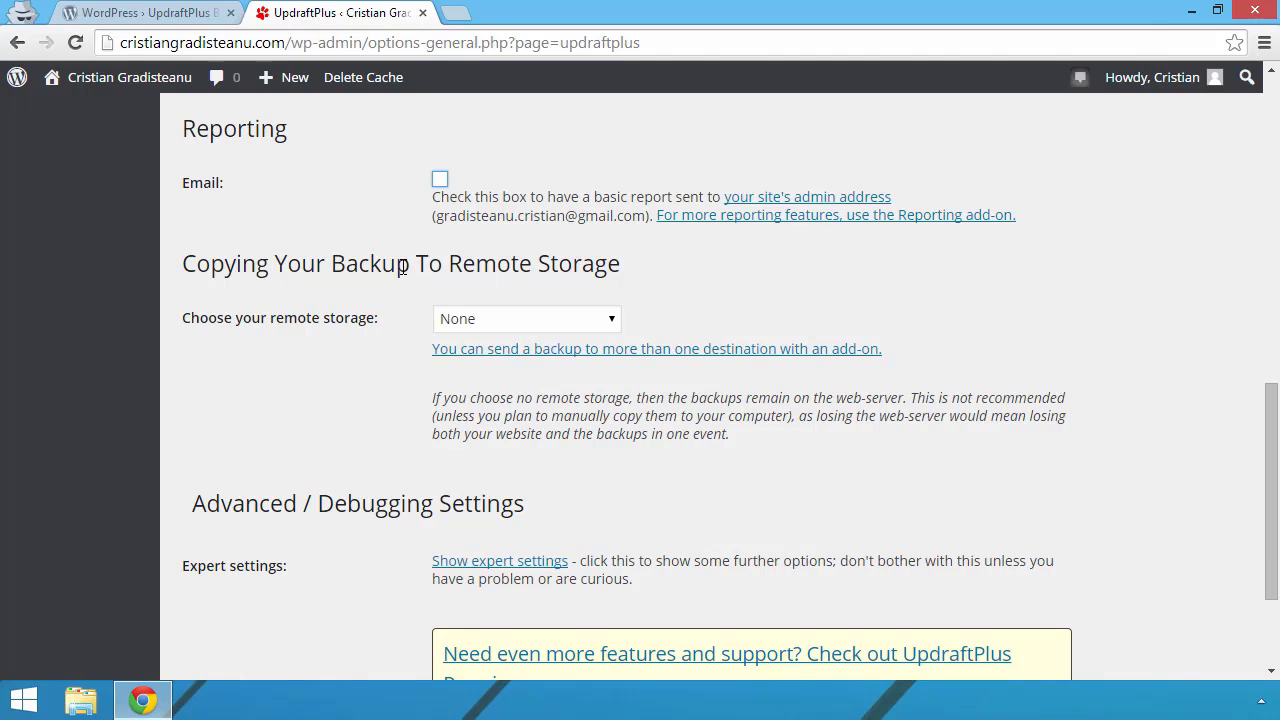
scroll(560, 288, down, 2)
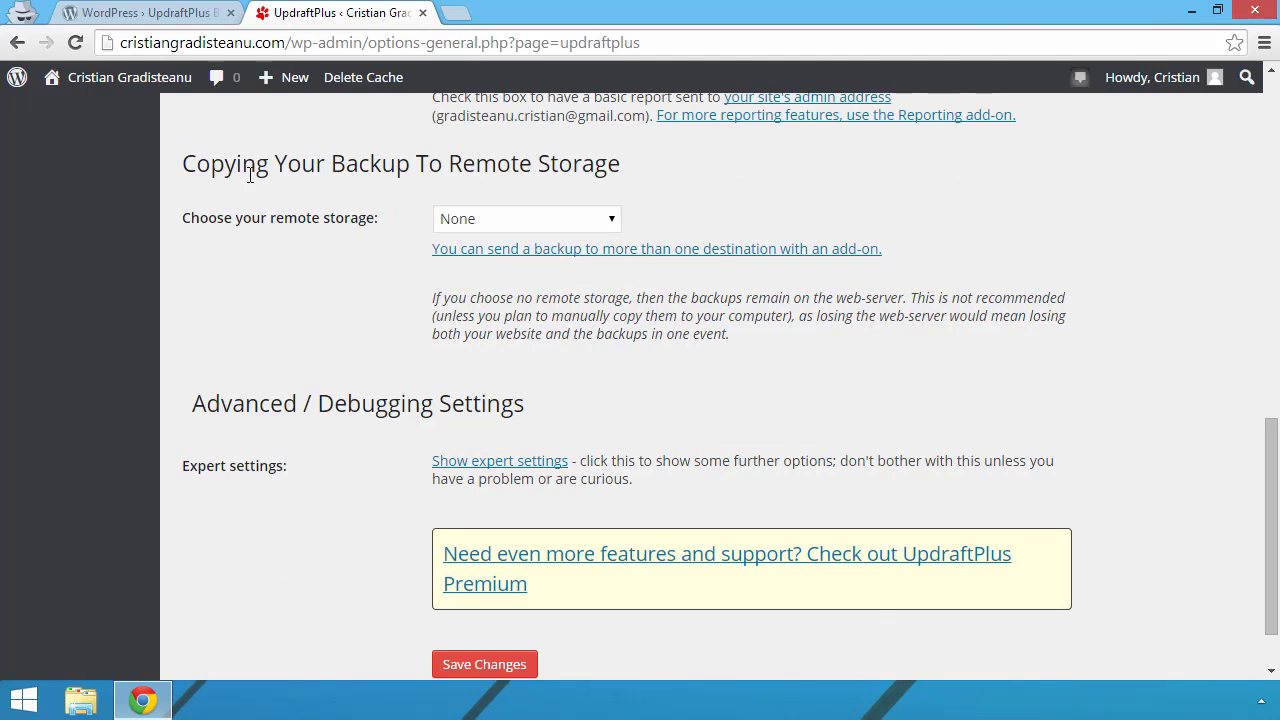
click(605, 222)
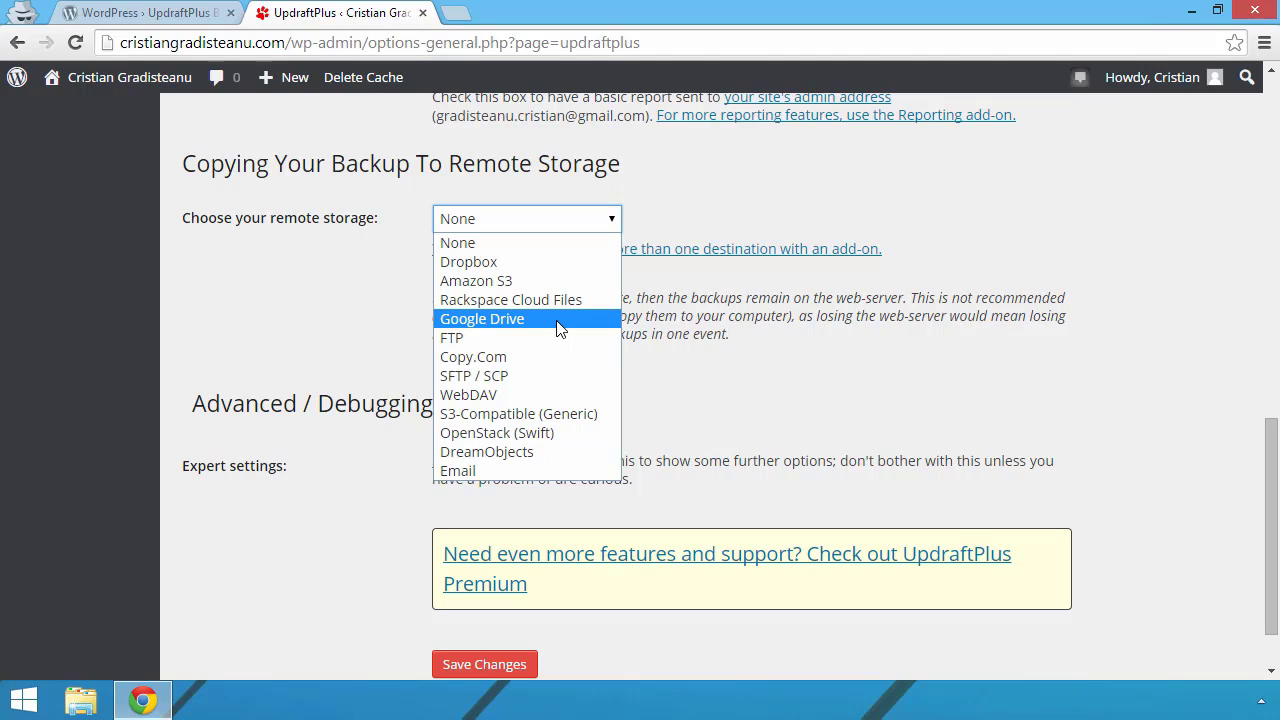
Step: Choose Google Drive as the UpdraftPlus remote storage destination
click(527, 320)
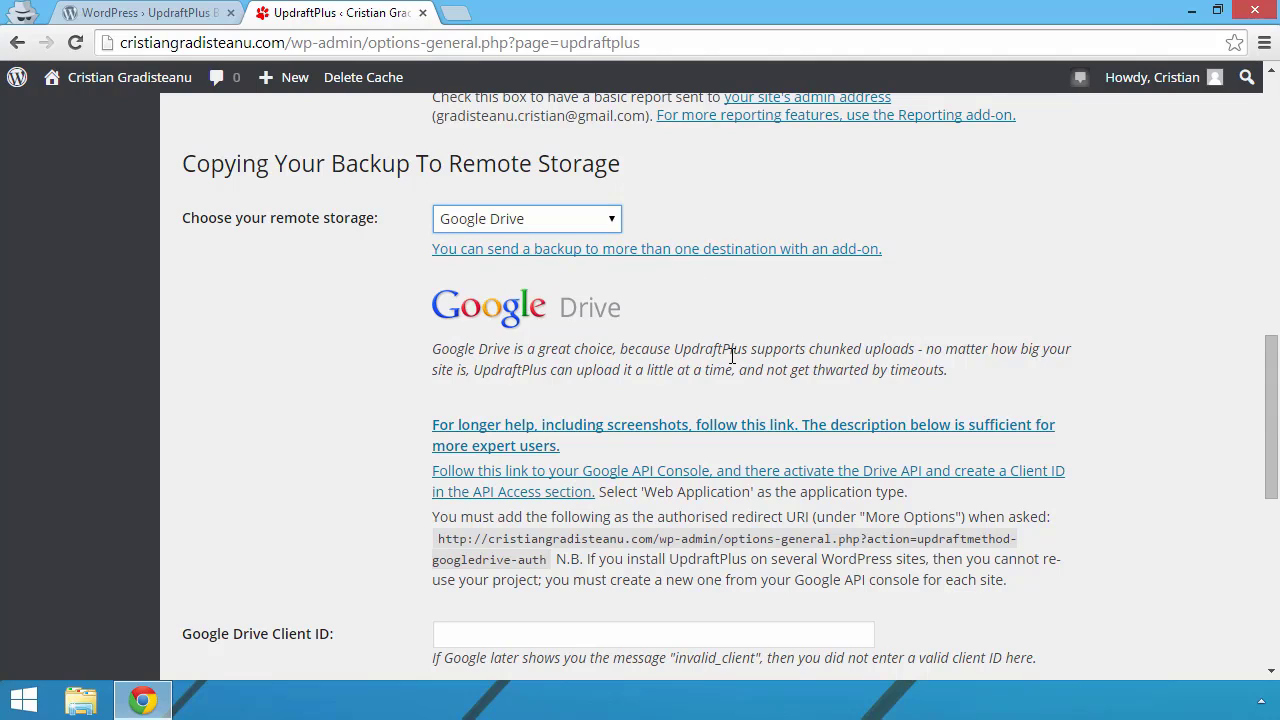
scroll(732, 355, down, 1)
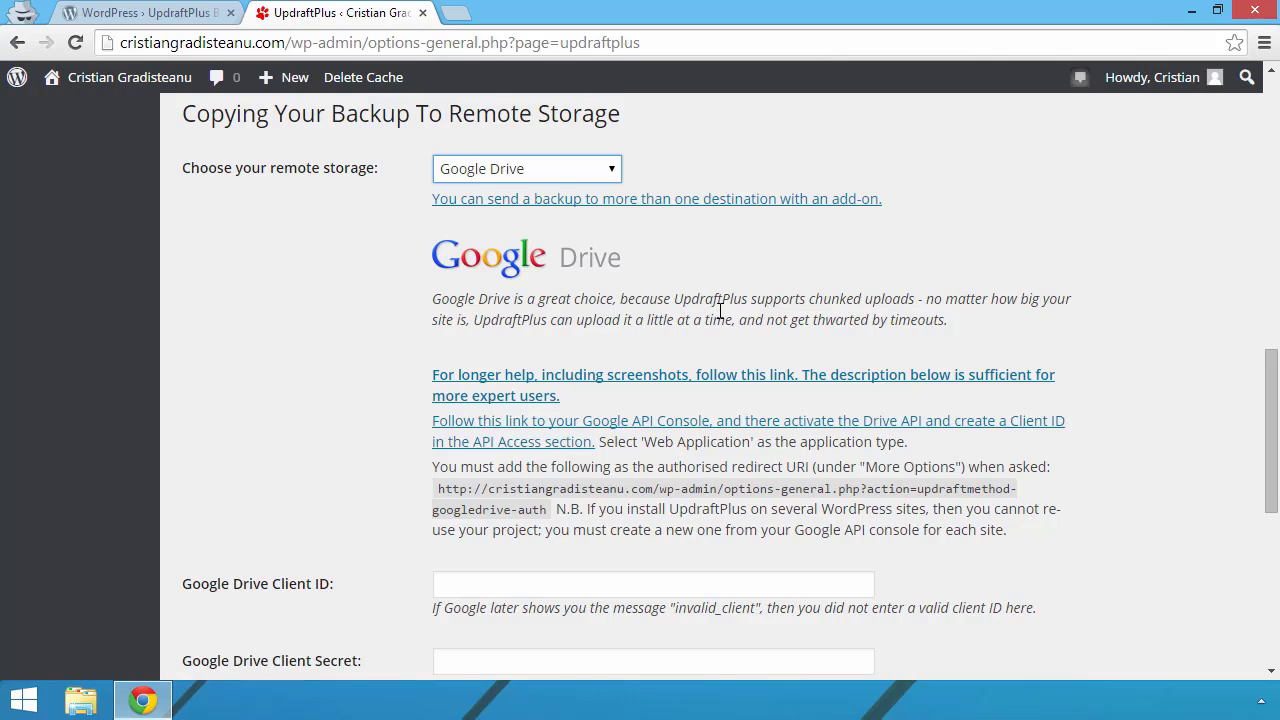
scroll(720, 311, down, 1)
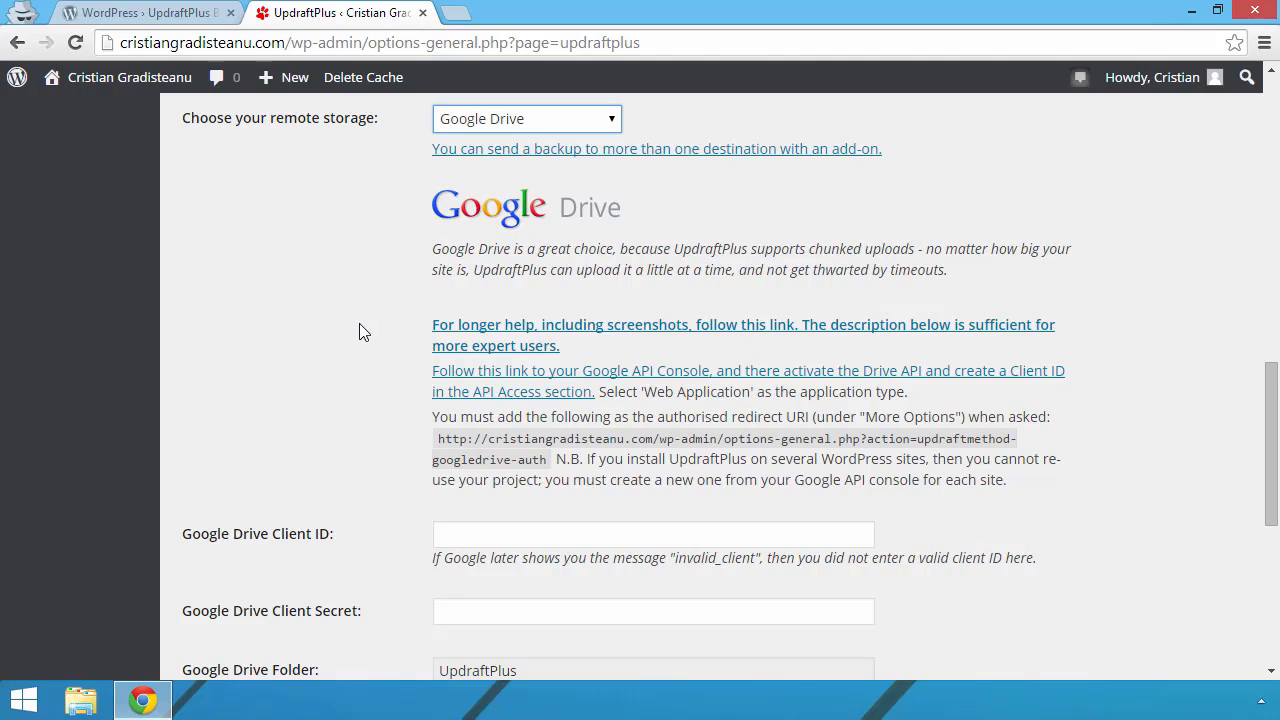
scroll(359, 323, down, 1)
scroll(324, 294, down, 1)
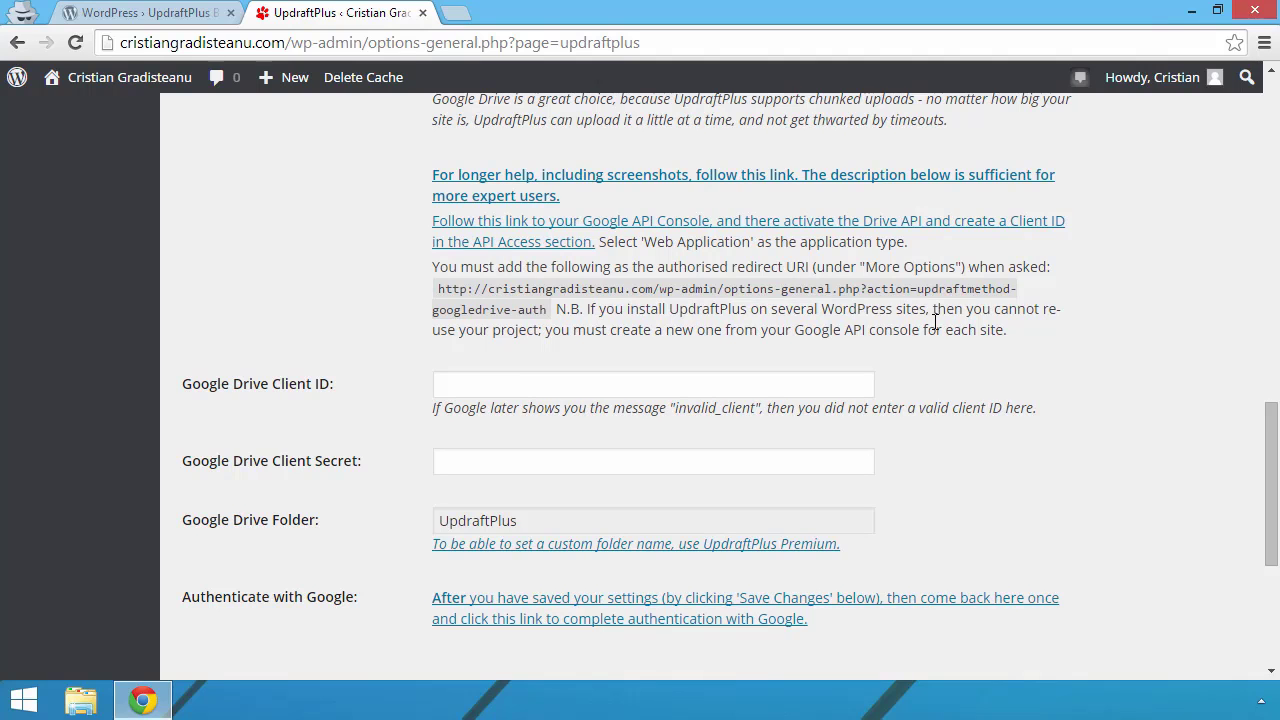
Step: Check the empty Google Drive Client ID and Client Secret fields, then bring up the Google API Console link's menu
click(481, 391)
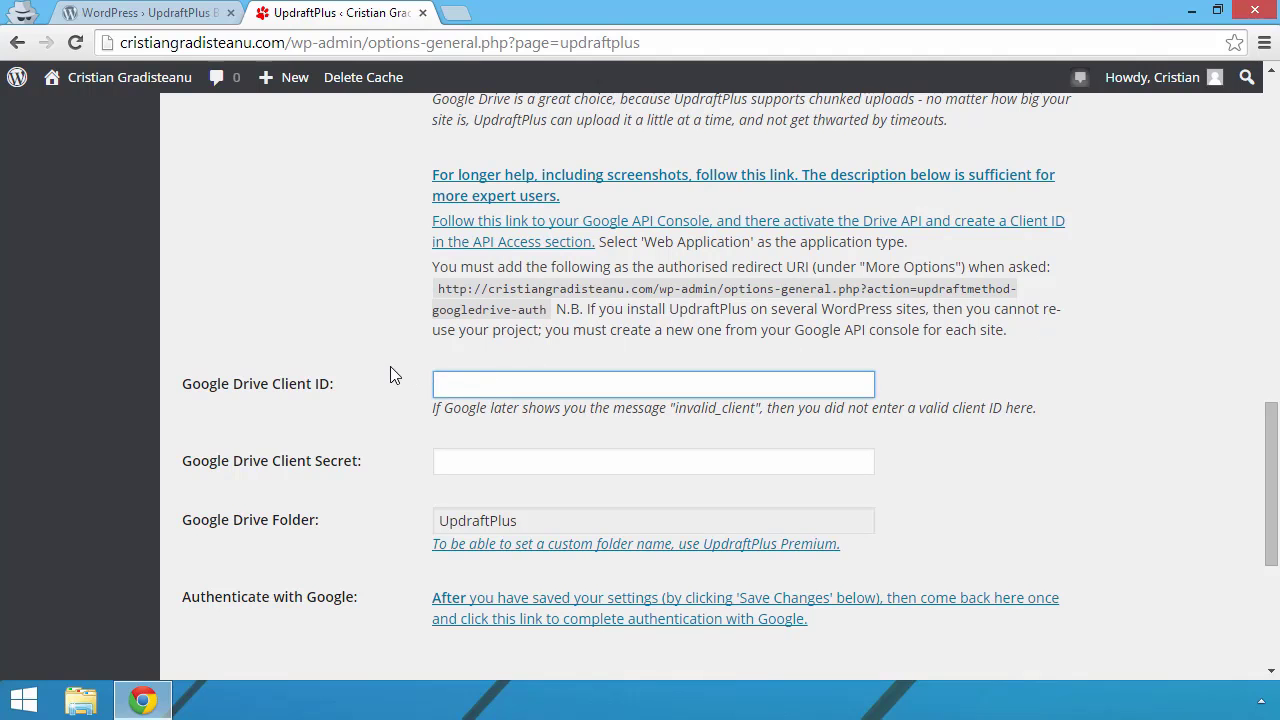
scroll(390, 370, down, 1)
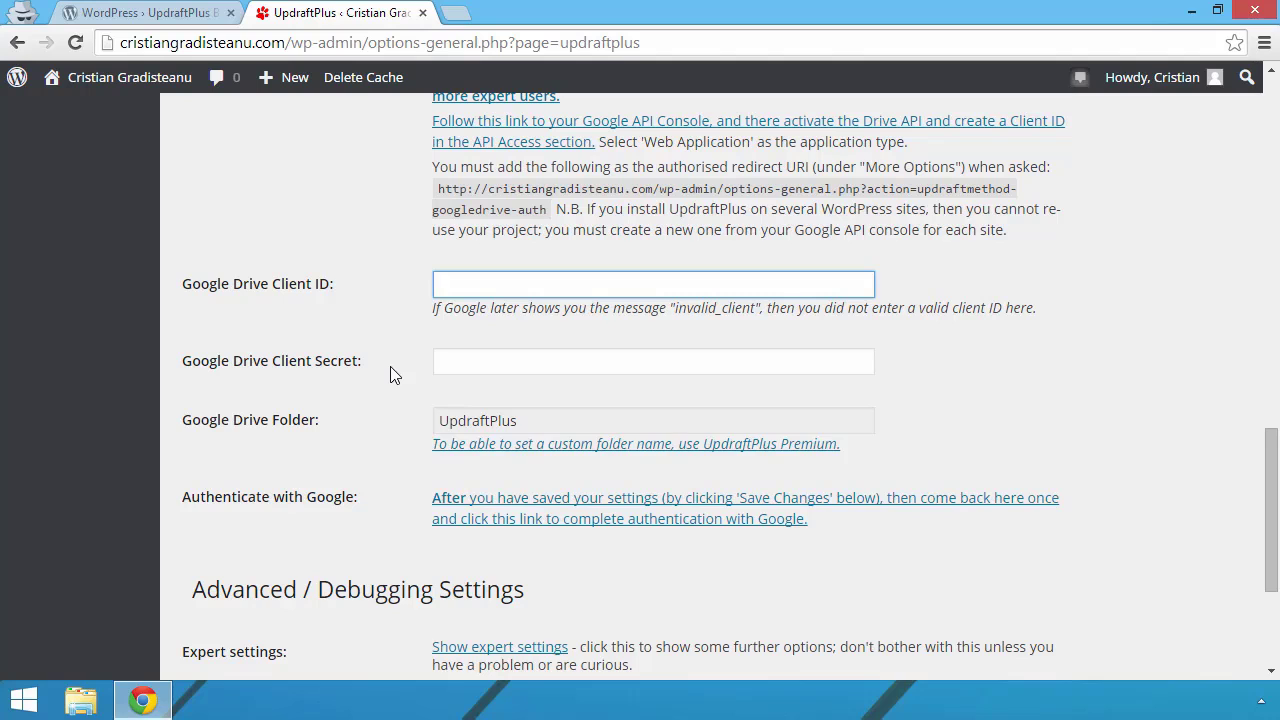
click(524, 362)
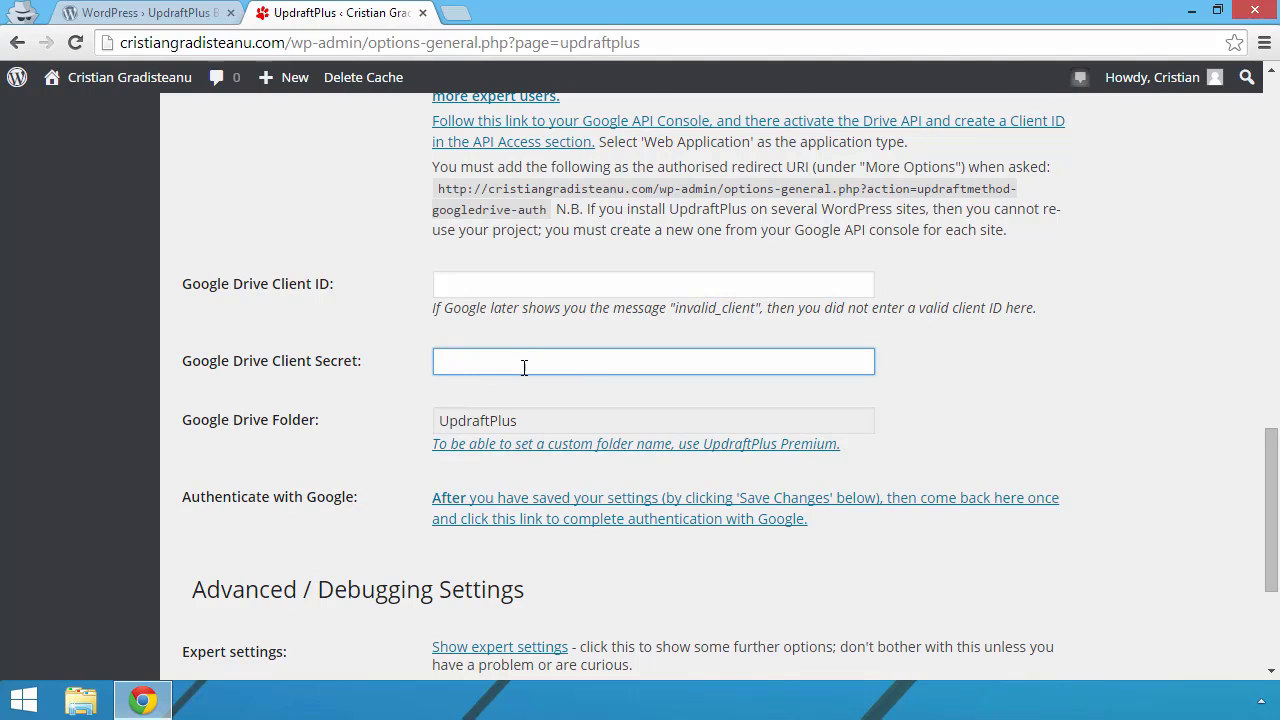
scroll(443, 368, down, 1)
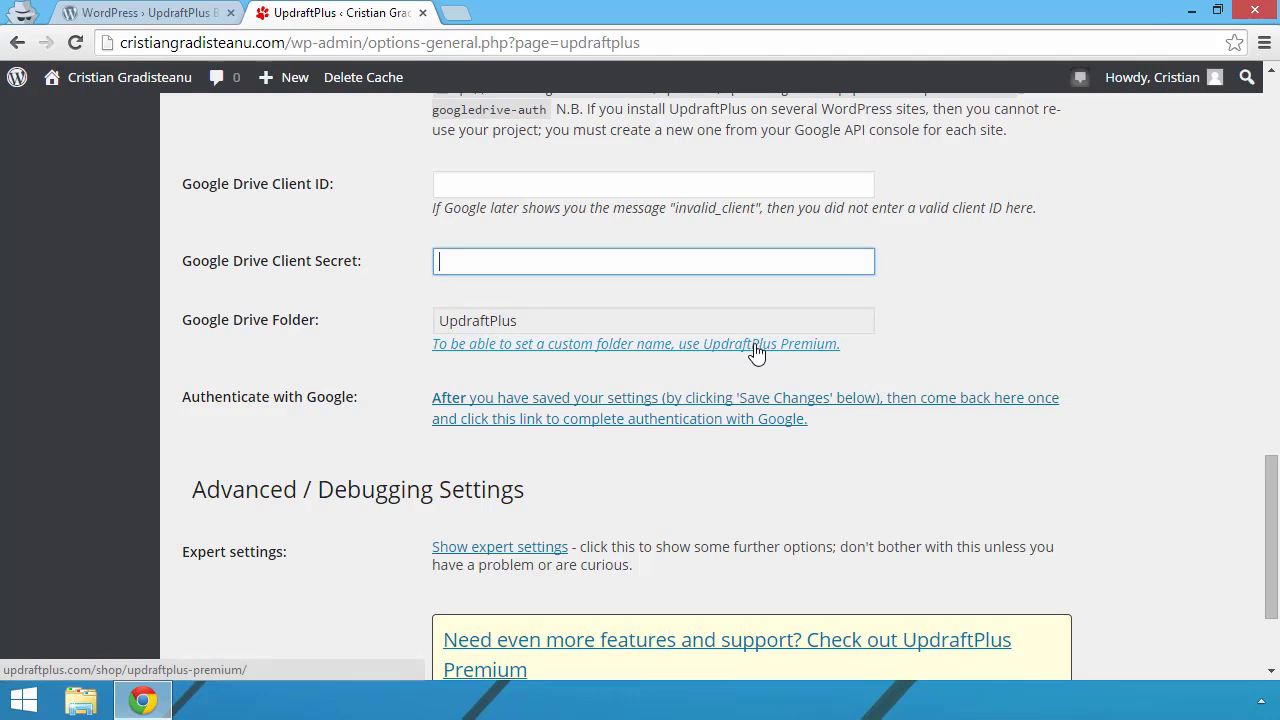
scroll(409, 358, down, 1)
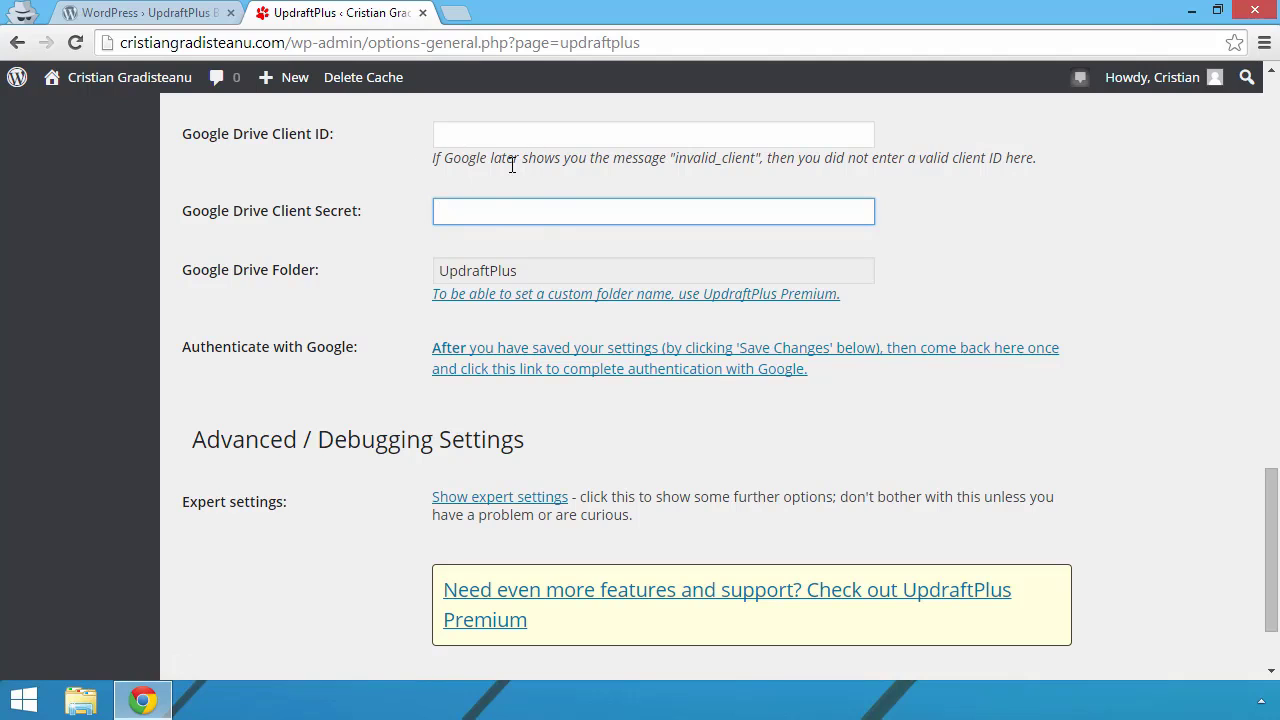
scroll(413, 309, down, 2)
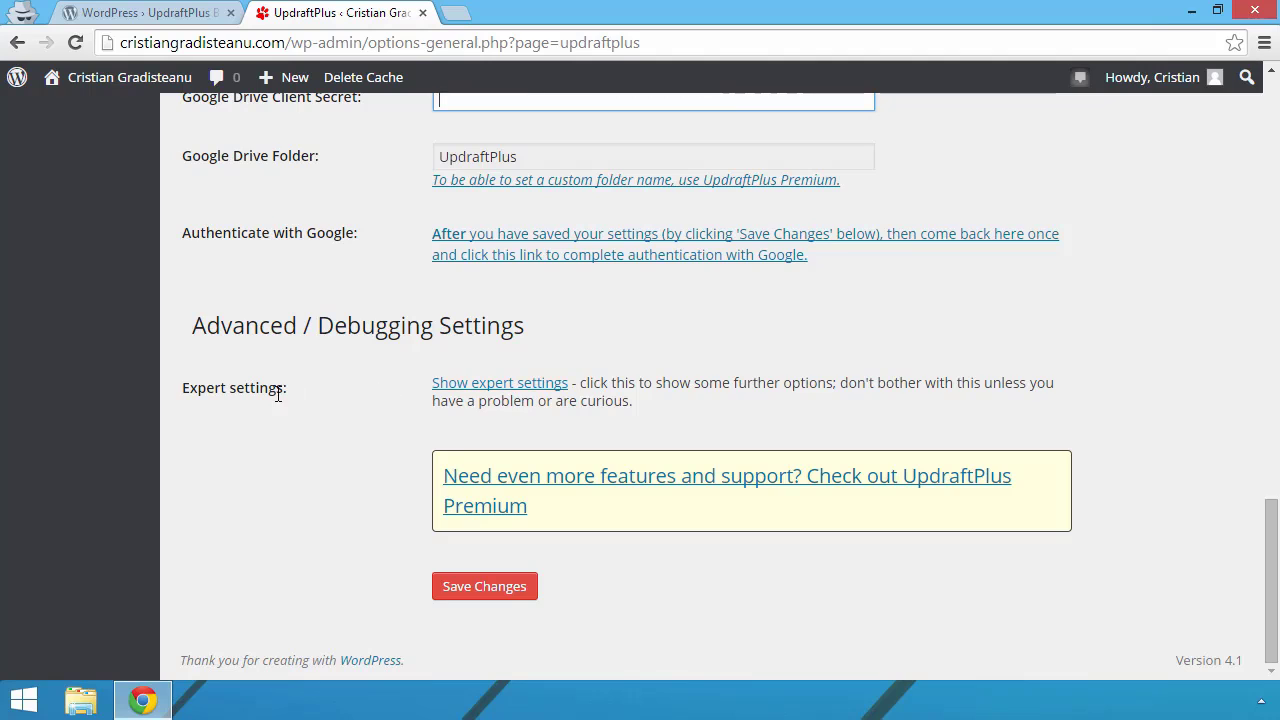
scroll(389, 396, up, 3)
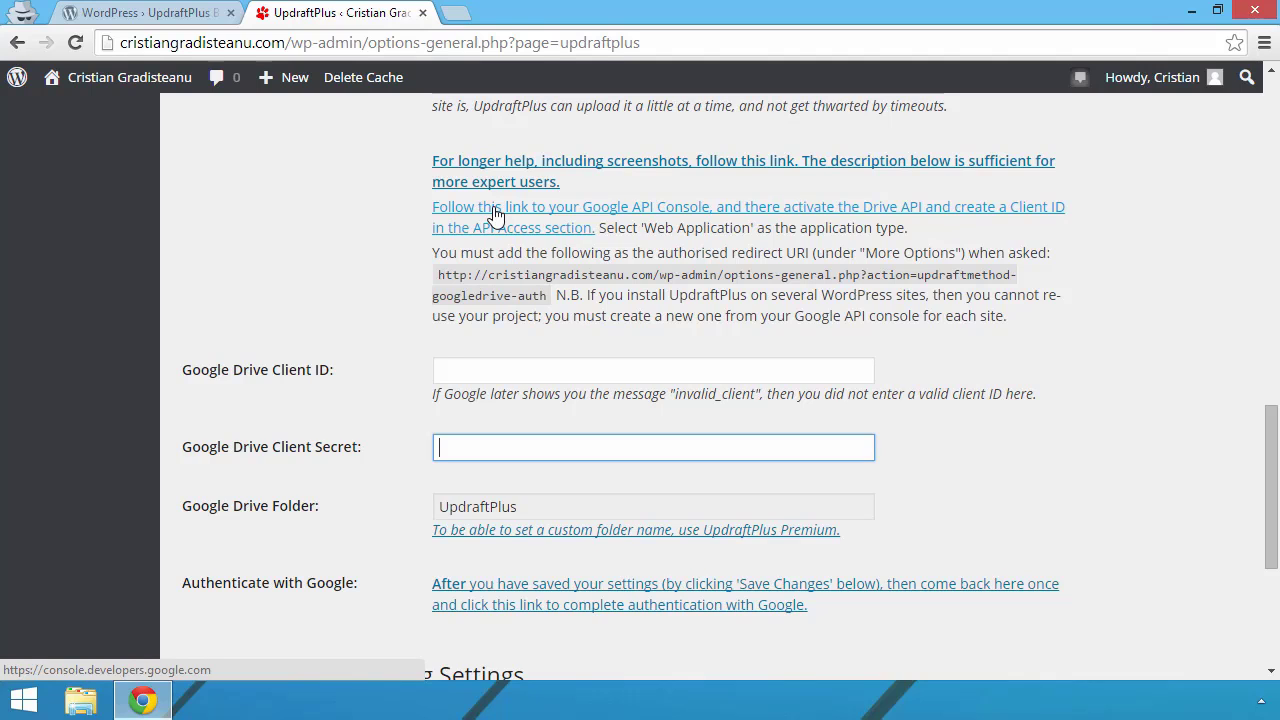
right_click(493, 210)
Step: Open the Google API Console in a new tab, select the first project's ID, and return to UpdraftPlus settings
click(561, 214)
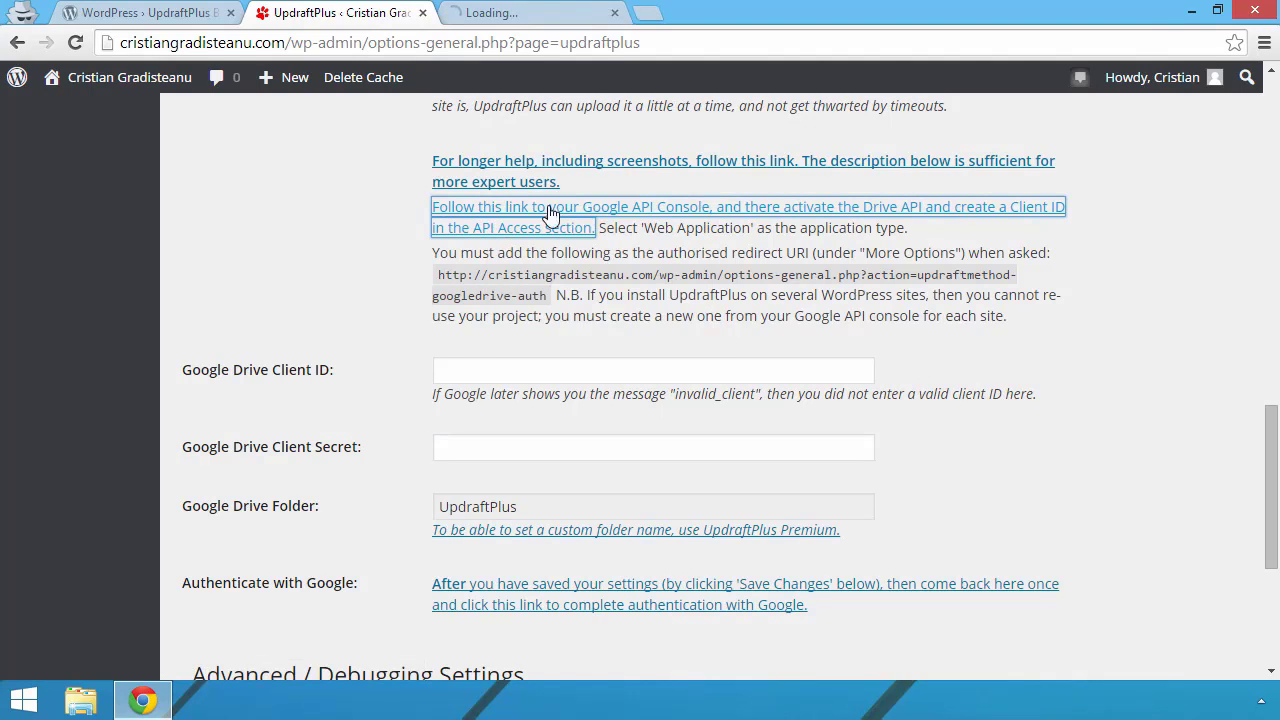
click(472, 8)
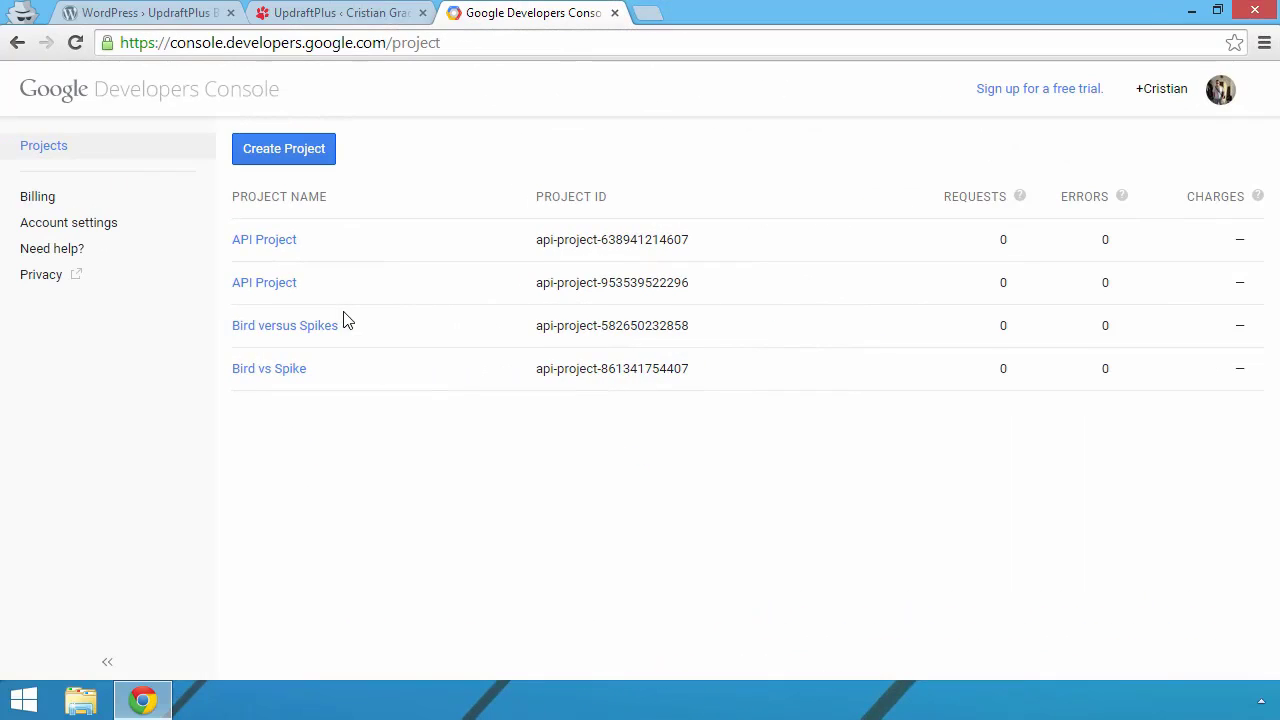
triple_click(600, 240)
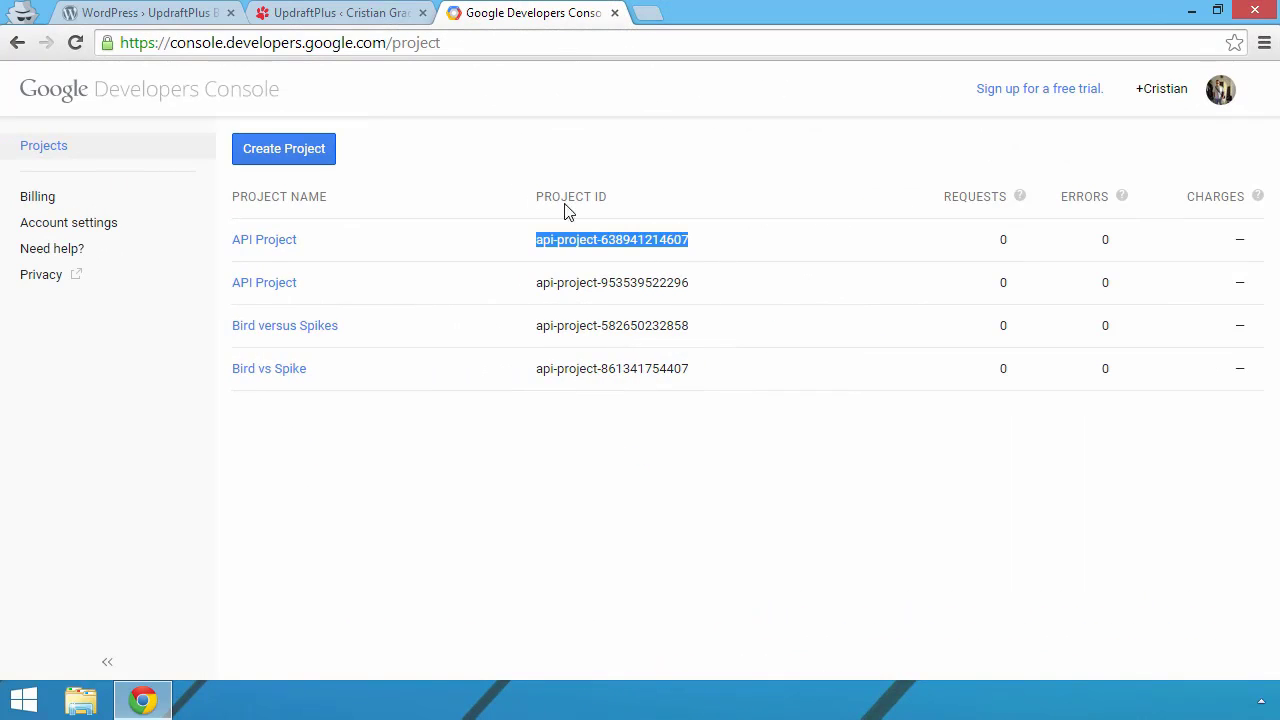
click(351, 8)
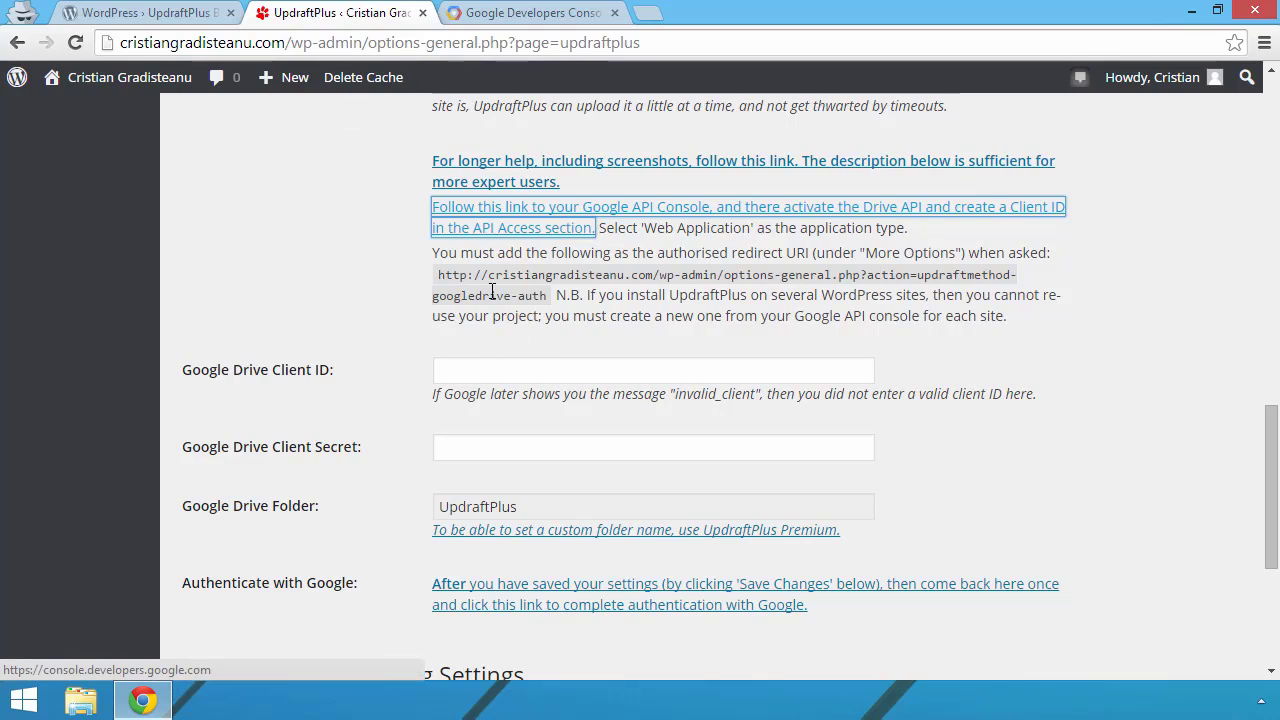
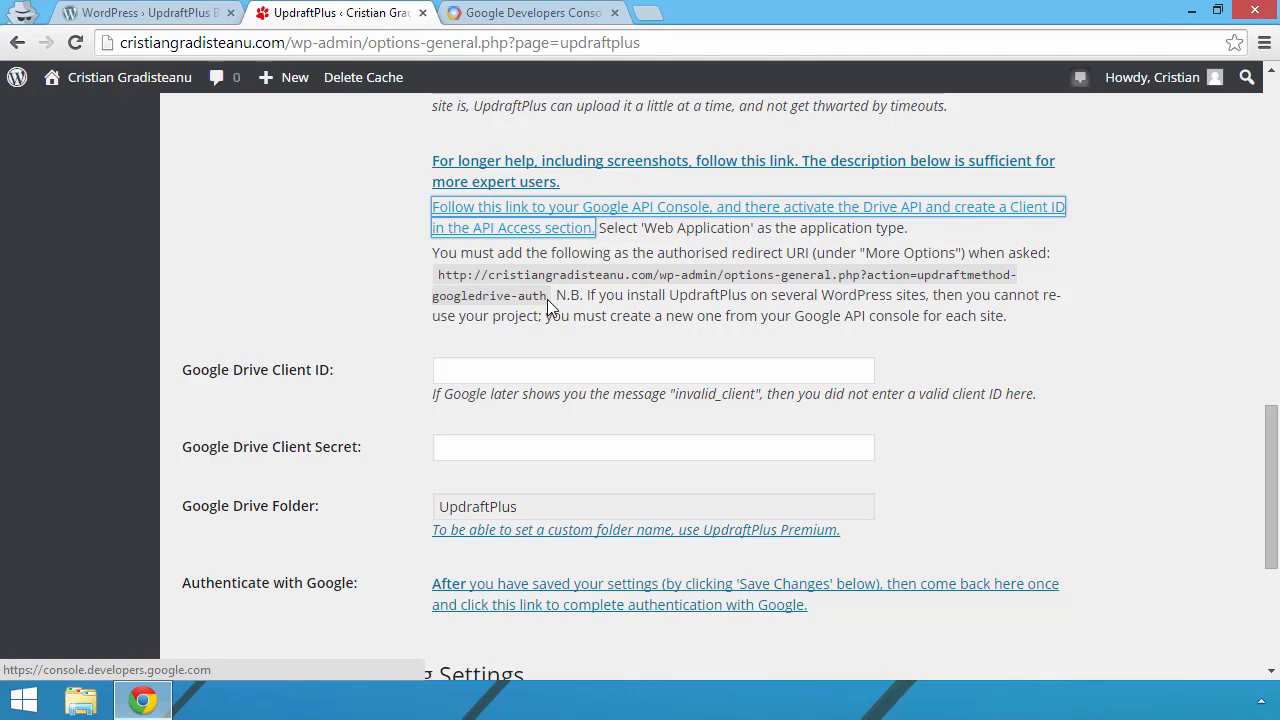
Step: Copy the UpdraftPlus Google Drive redirect URI and switch to the Google Developers Console tab
drag(548, 296, 438, 276)
right_click(493, 286)
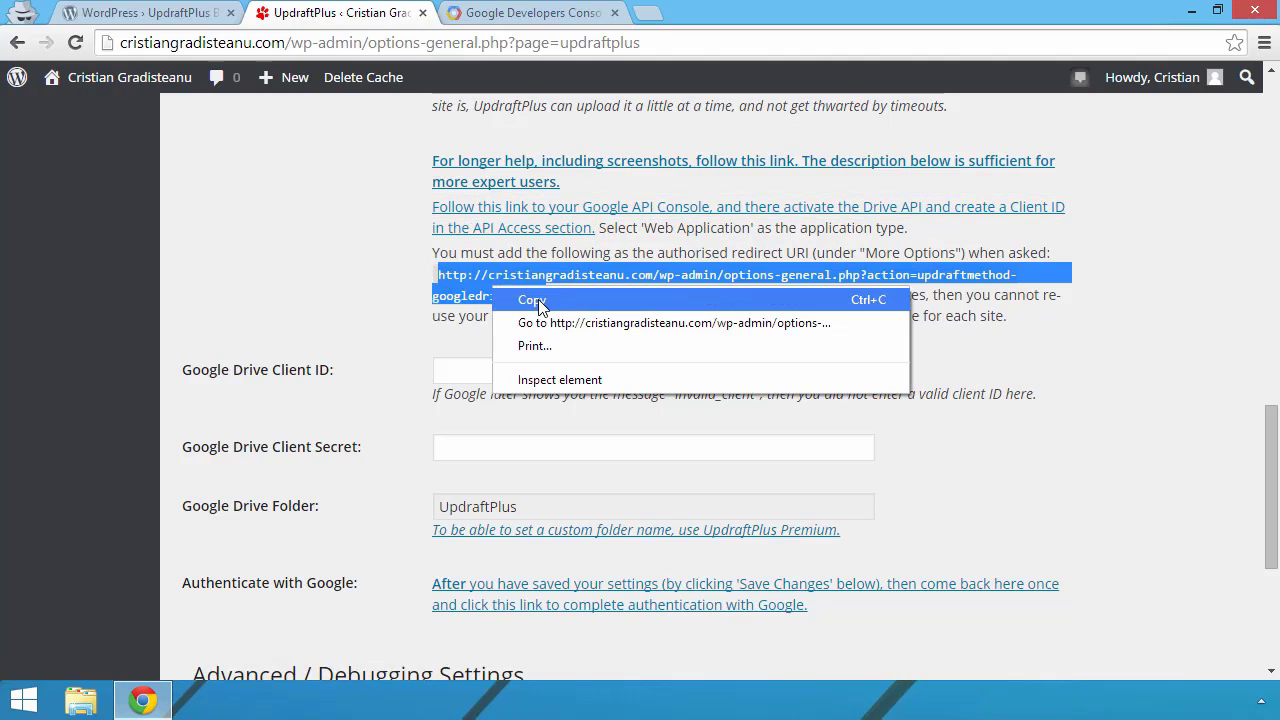
click(524, 300)
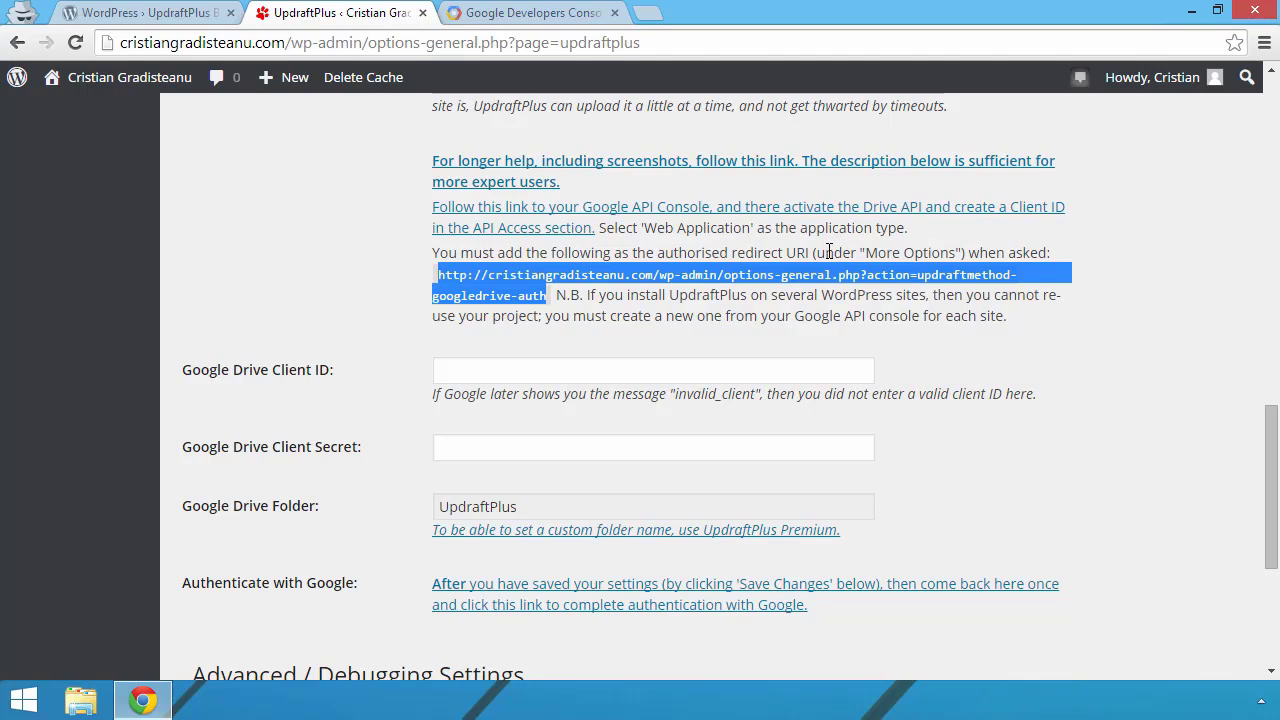
click(498, 13)
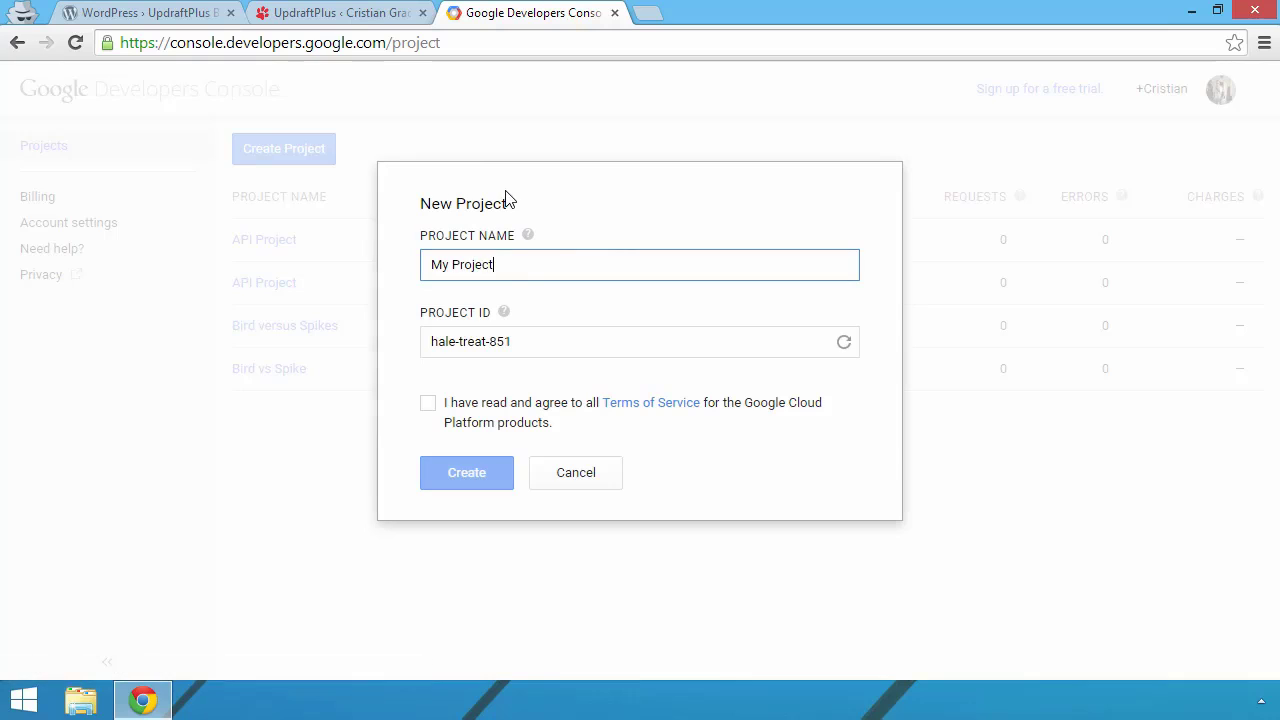
Step: Create a project named 'UpdraftWordpress Backup', accepting the Google Cloud terms of service
triple_click(463, 262)
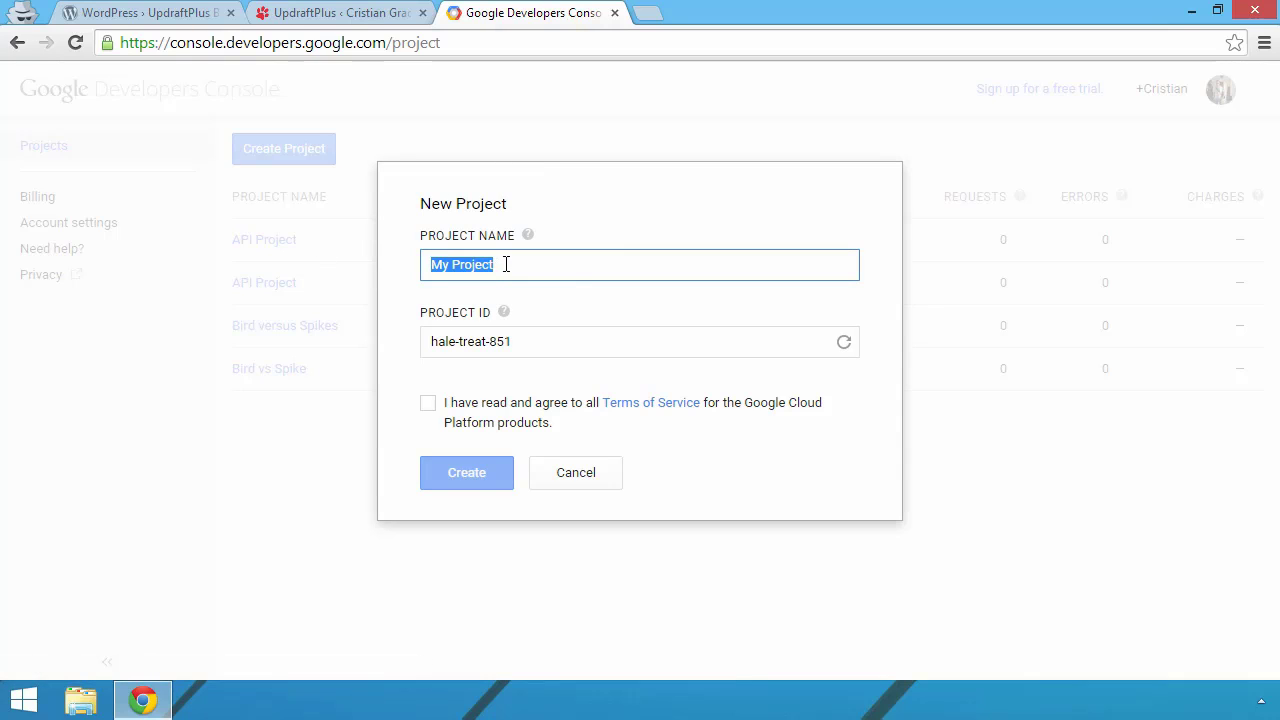
text(Up)
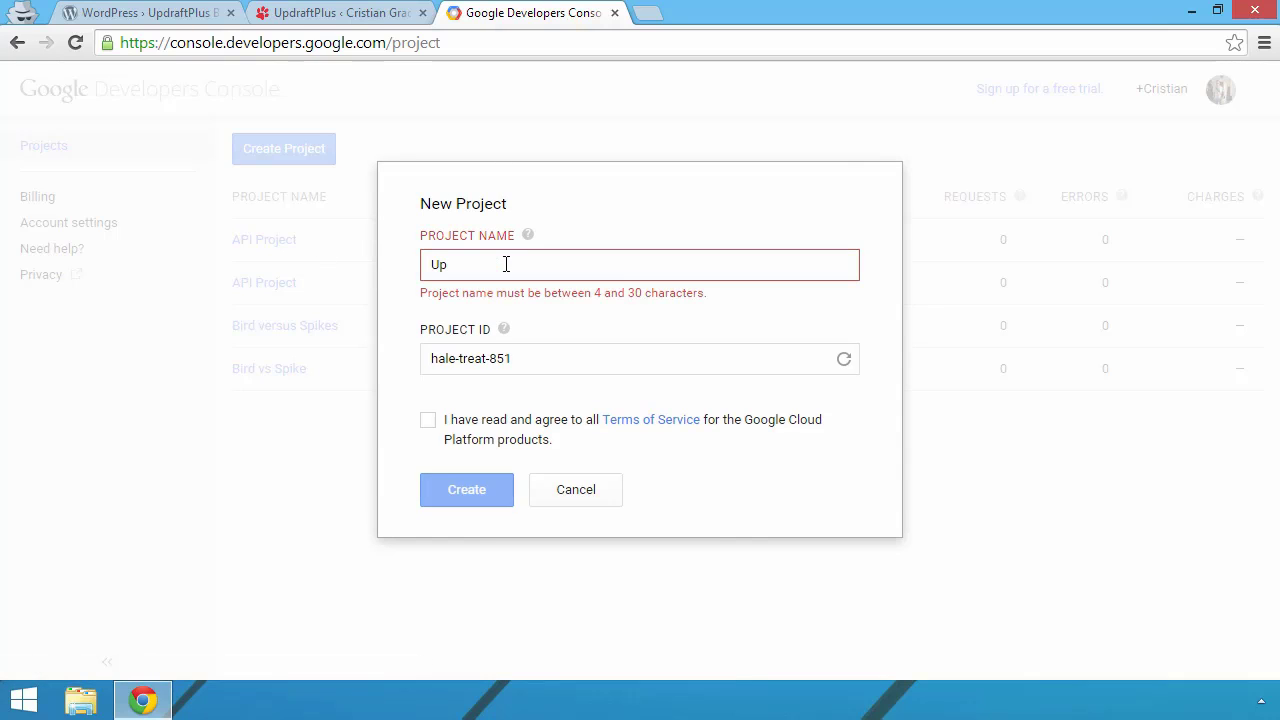
text(draftWordpr)
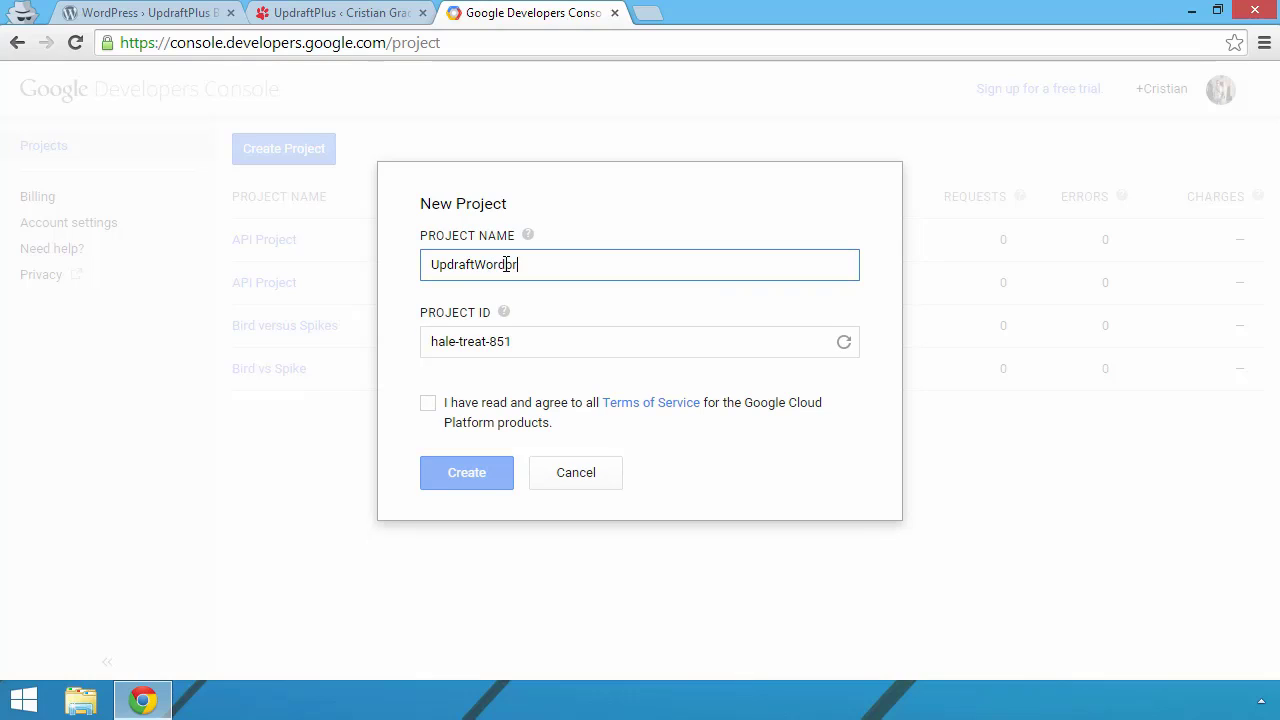
text(ess Backup)
click(560, 343)
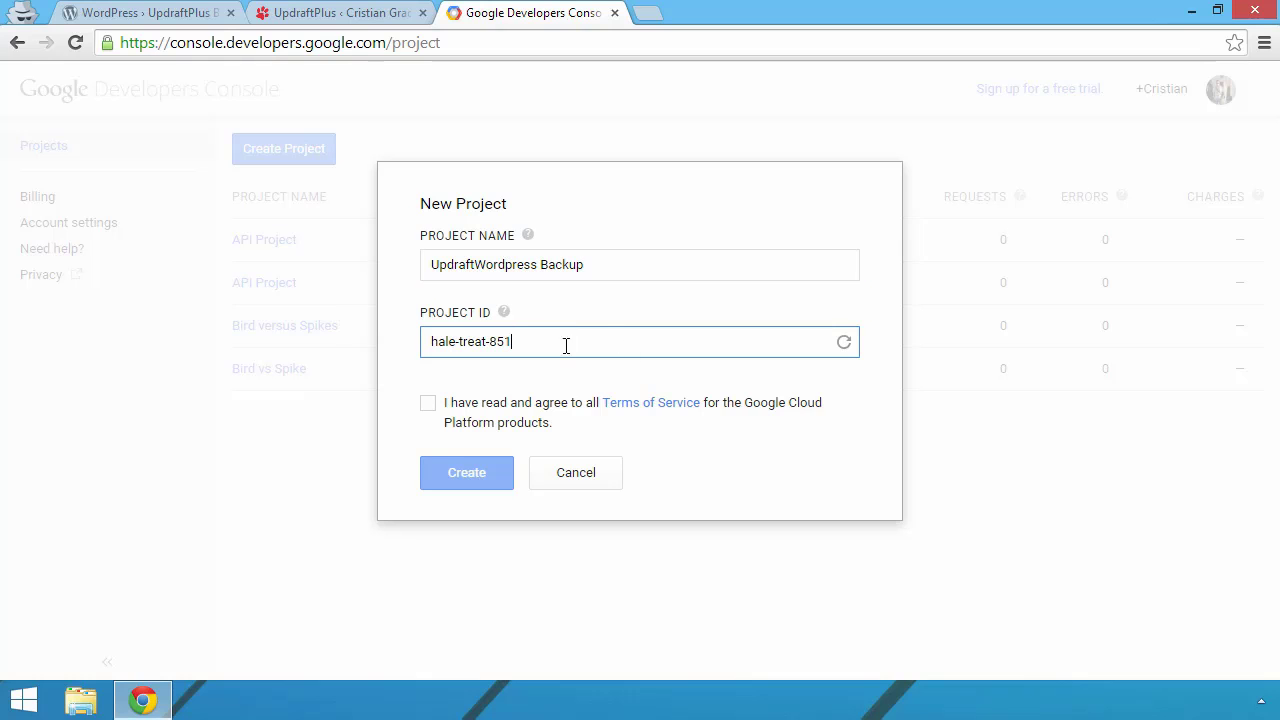
click(428, 403)
click(466, 476)
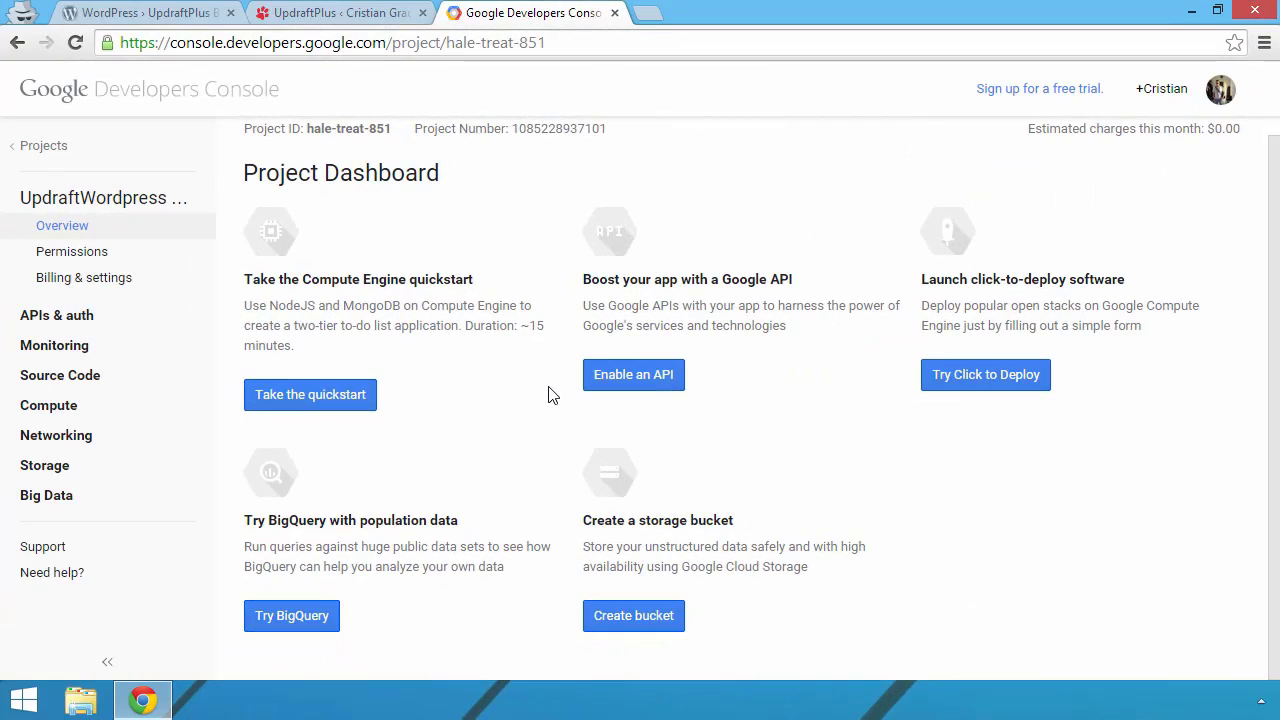
Step: Switch the Drive API on under APIs & auth, then go back to the UpdraftPlus tab
click(80, 315)
click(113, 347)
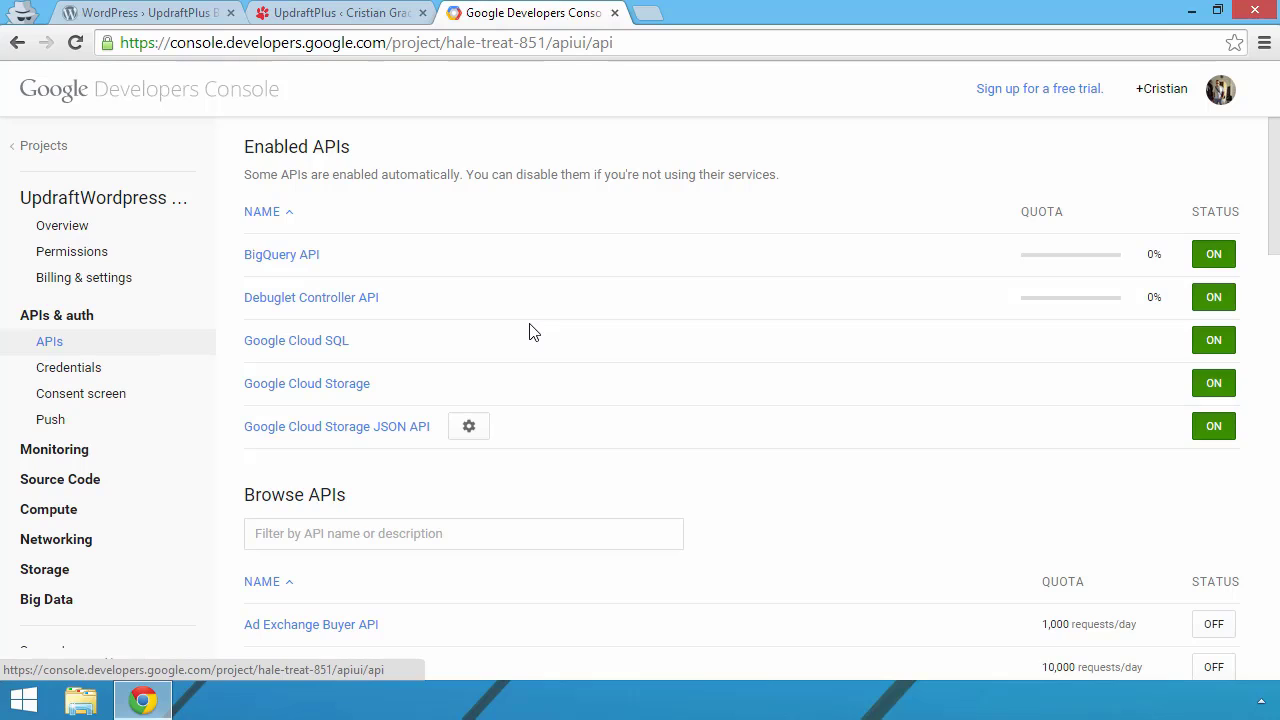
scroll(486, 312, down, 10)
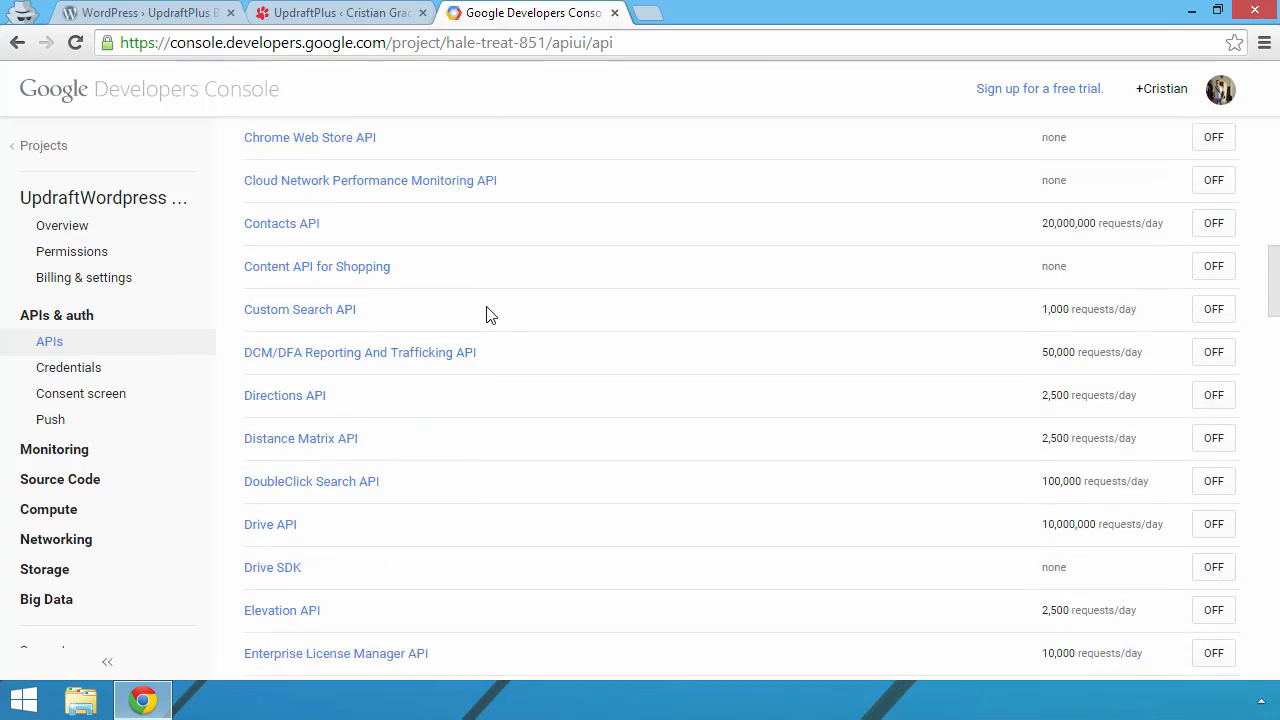
click(277, 432)
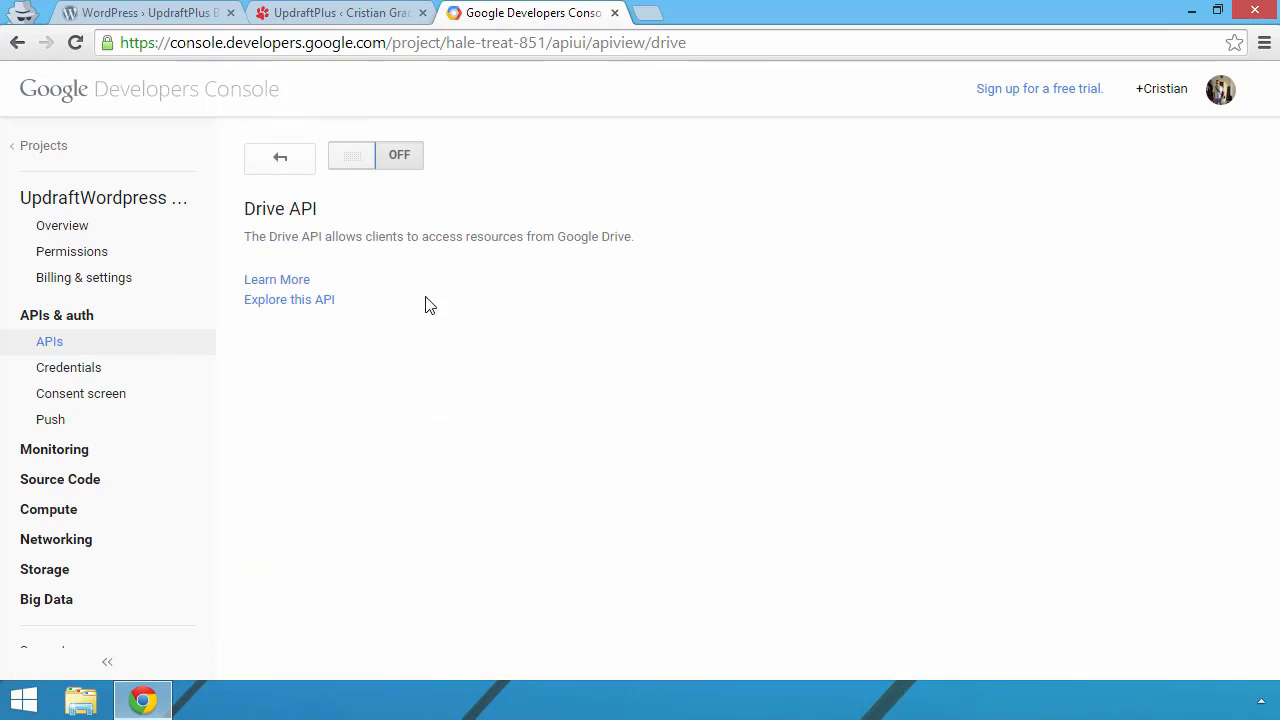
click(395, 154)
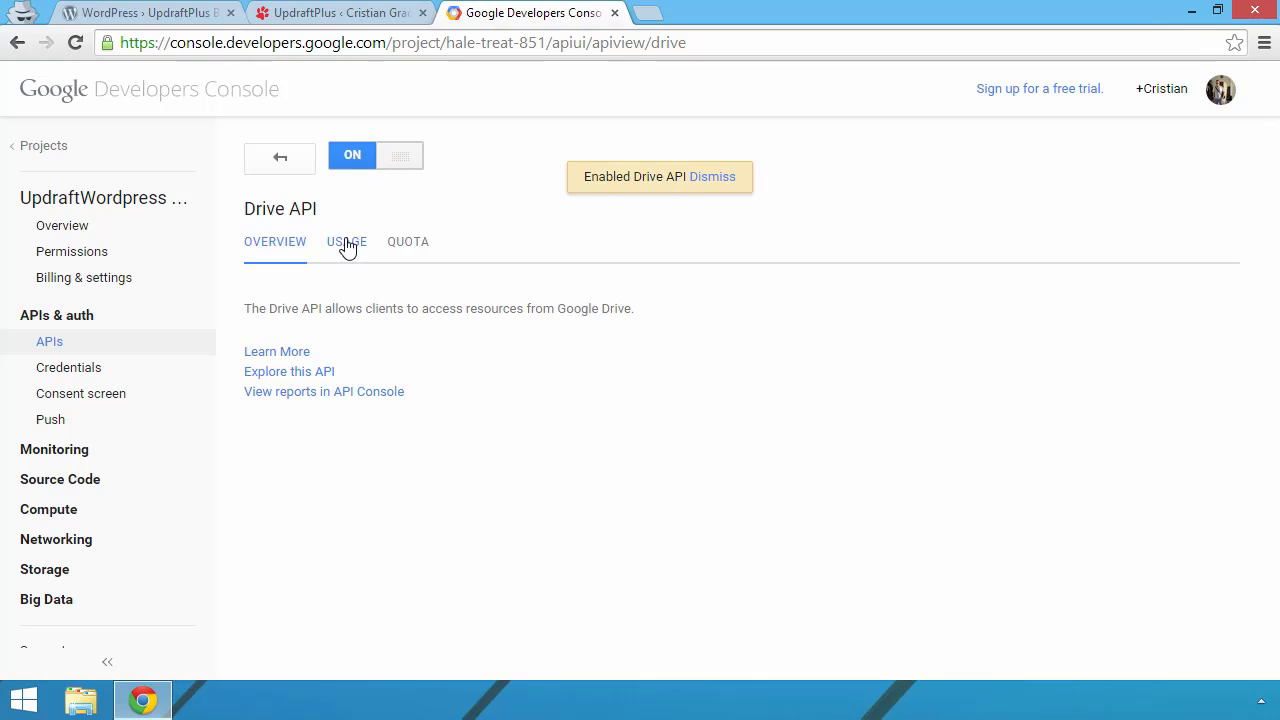
key(ctrl+shift+Tab)
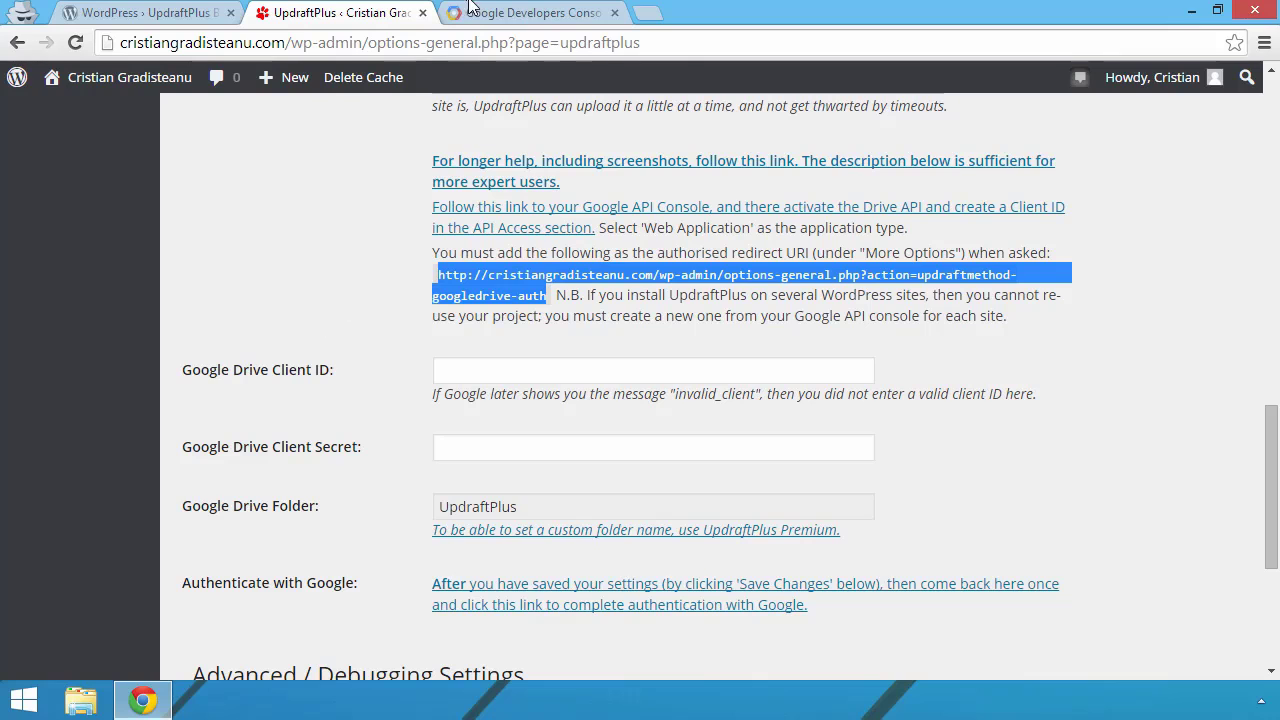
click(470, 172)
right_click(470, 172)
click(528, 177)
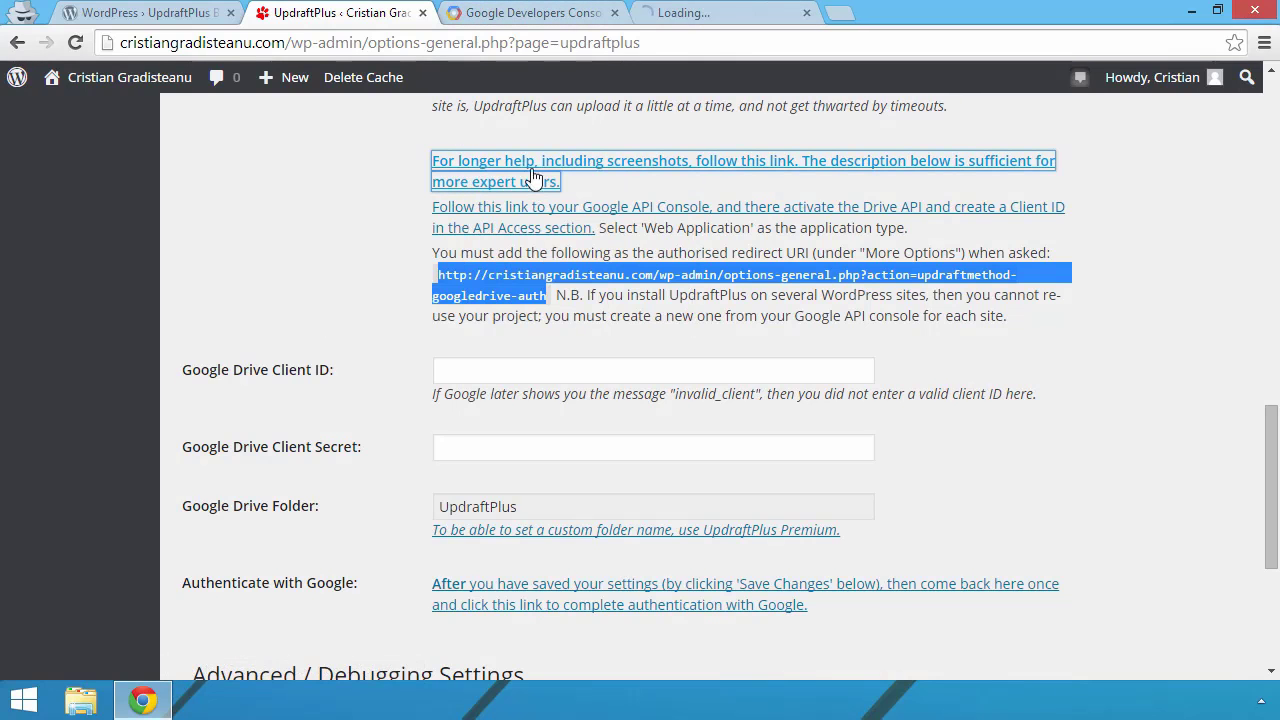
key(ctrl+Tab)
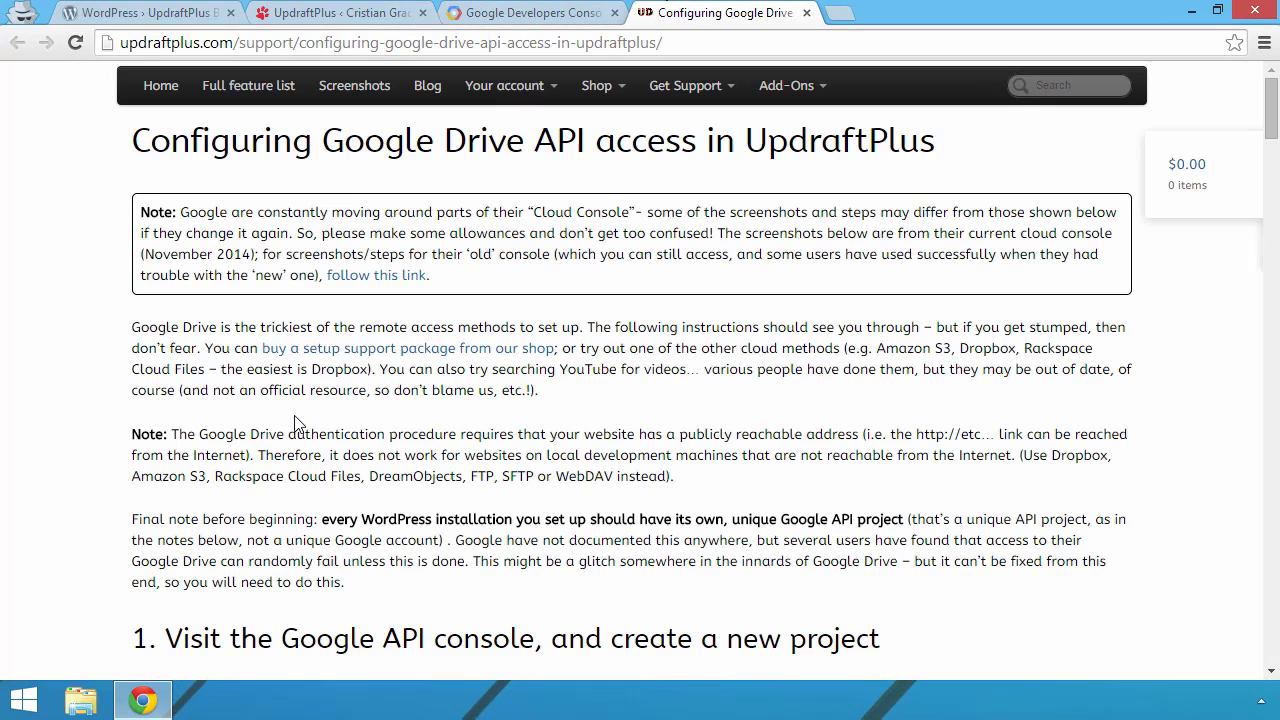
scroll(295, 424, down, 5)
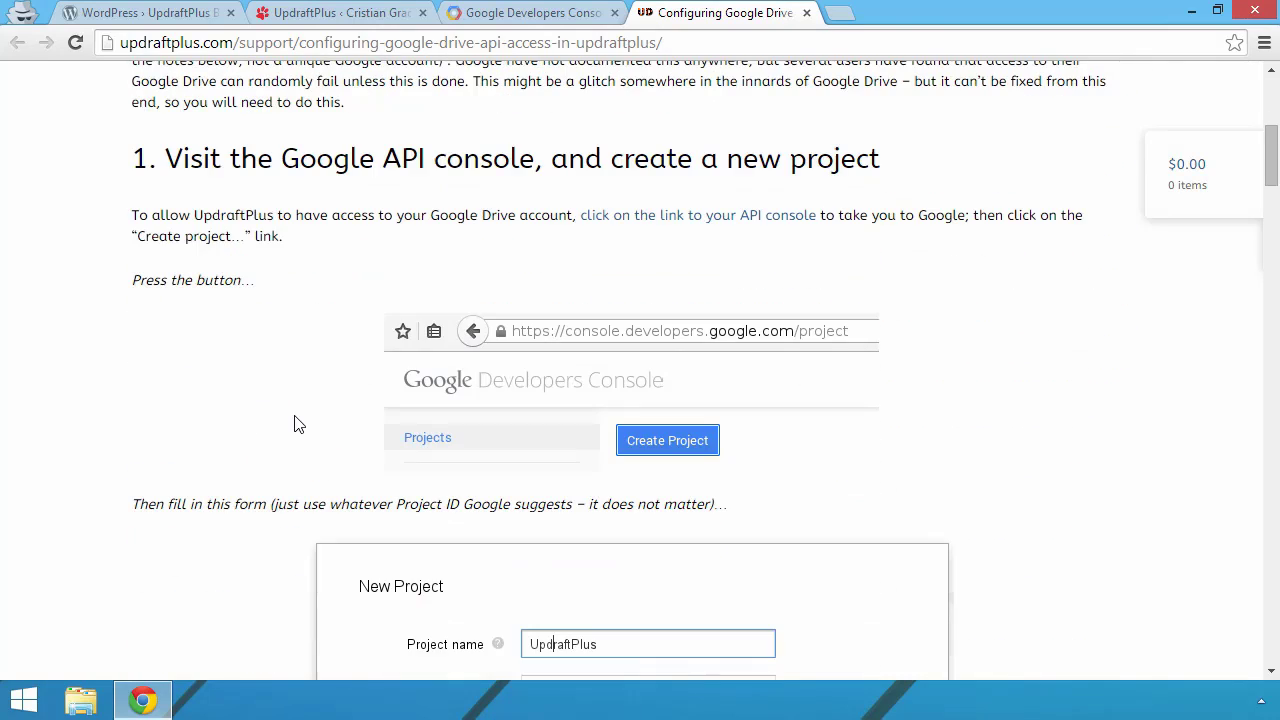
scroll(295, 424, down, 5)
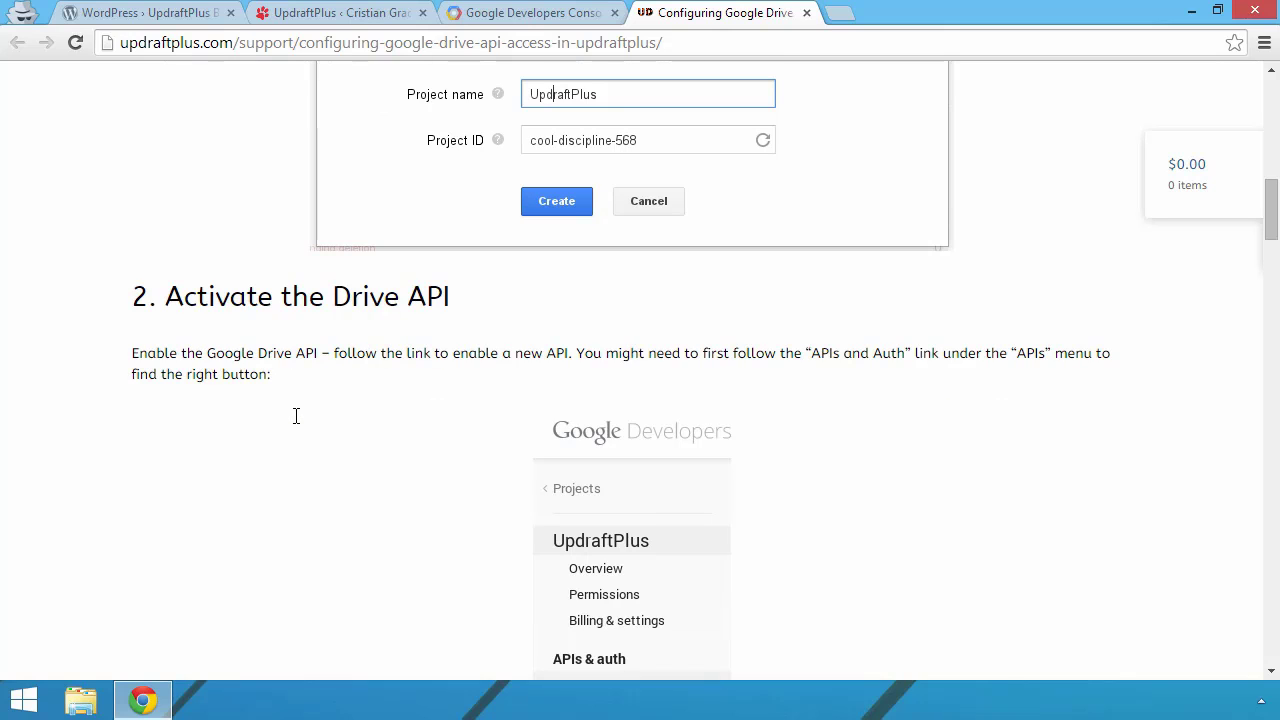
scroll(296, 416, down, 3)
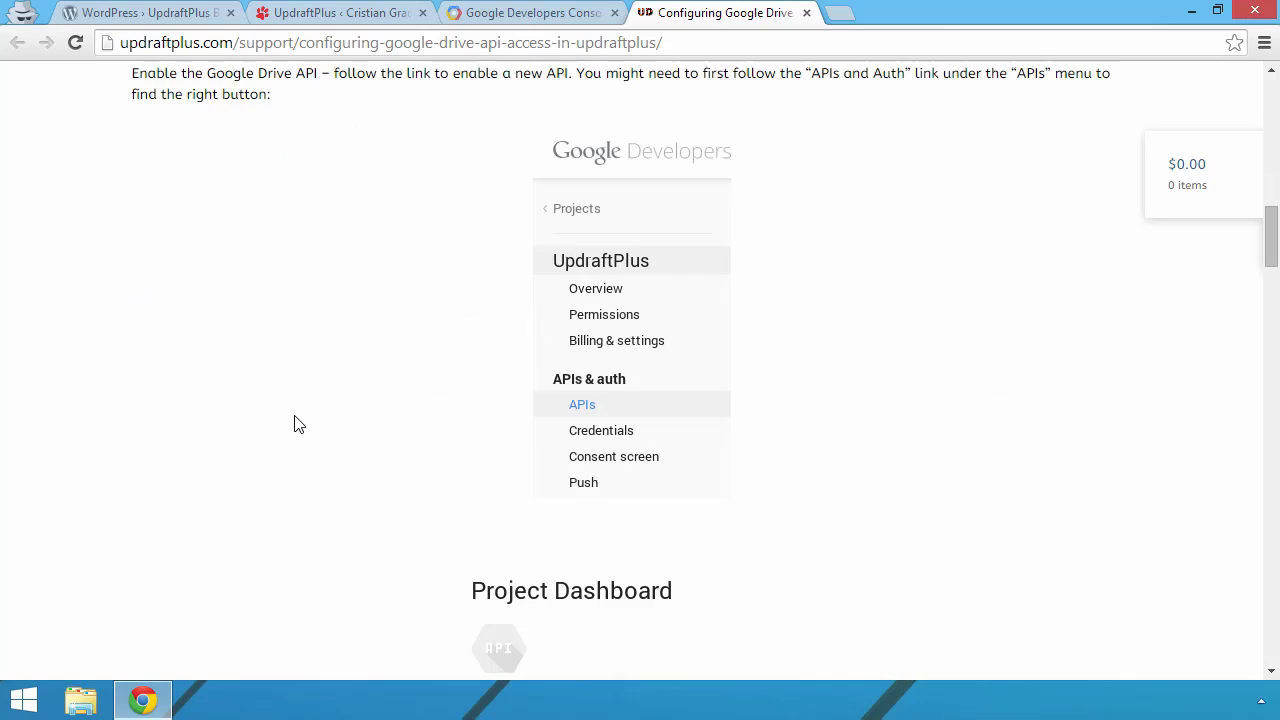
scroll(295, 424, down, 3)
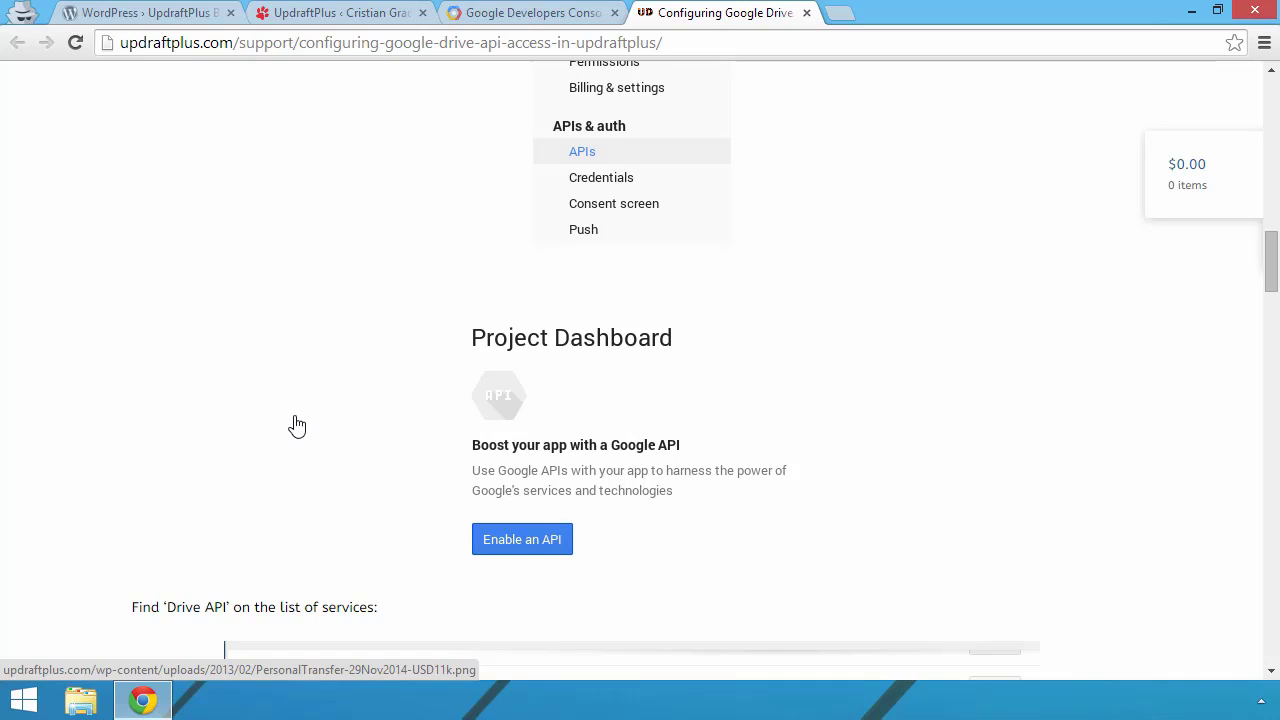
scroll(296, 425, down, 3)
scroll(296, 425, down, 3)
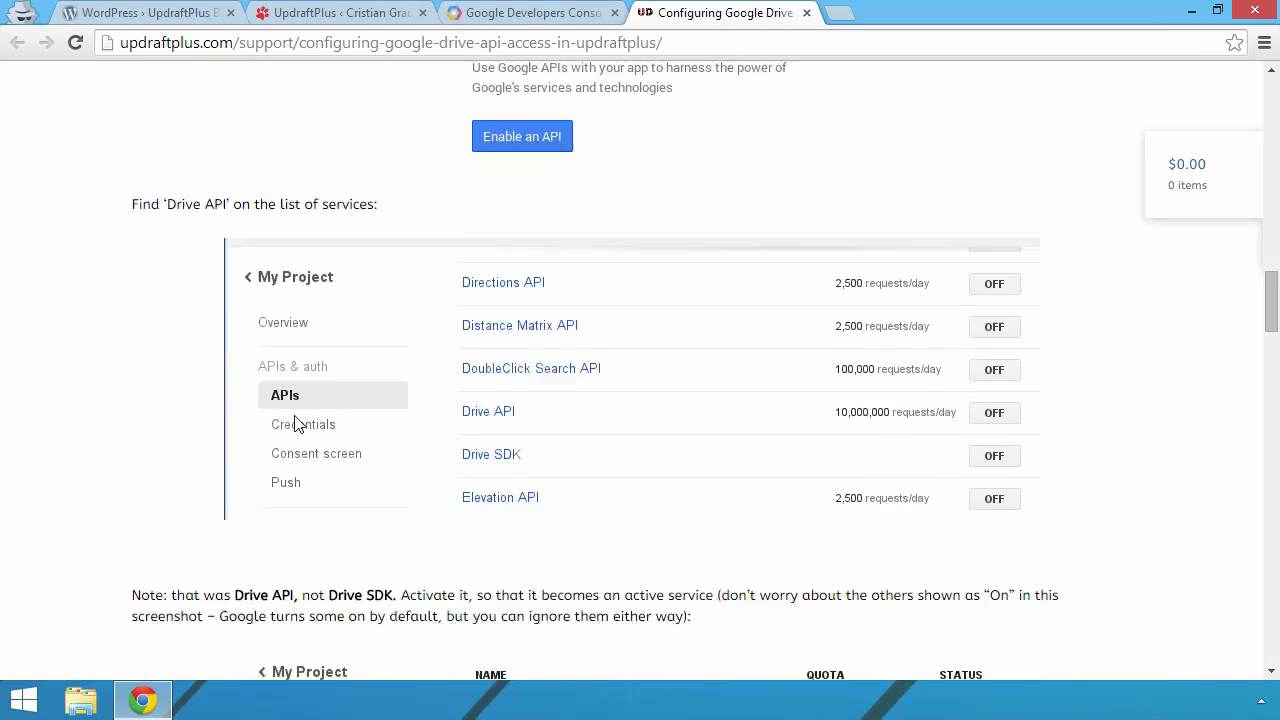
scroll(296, 425, down, 1)
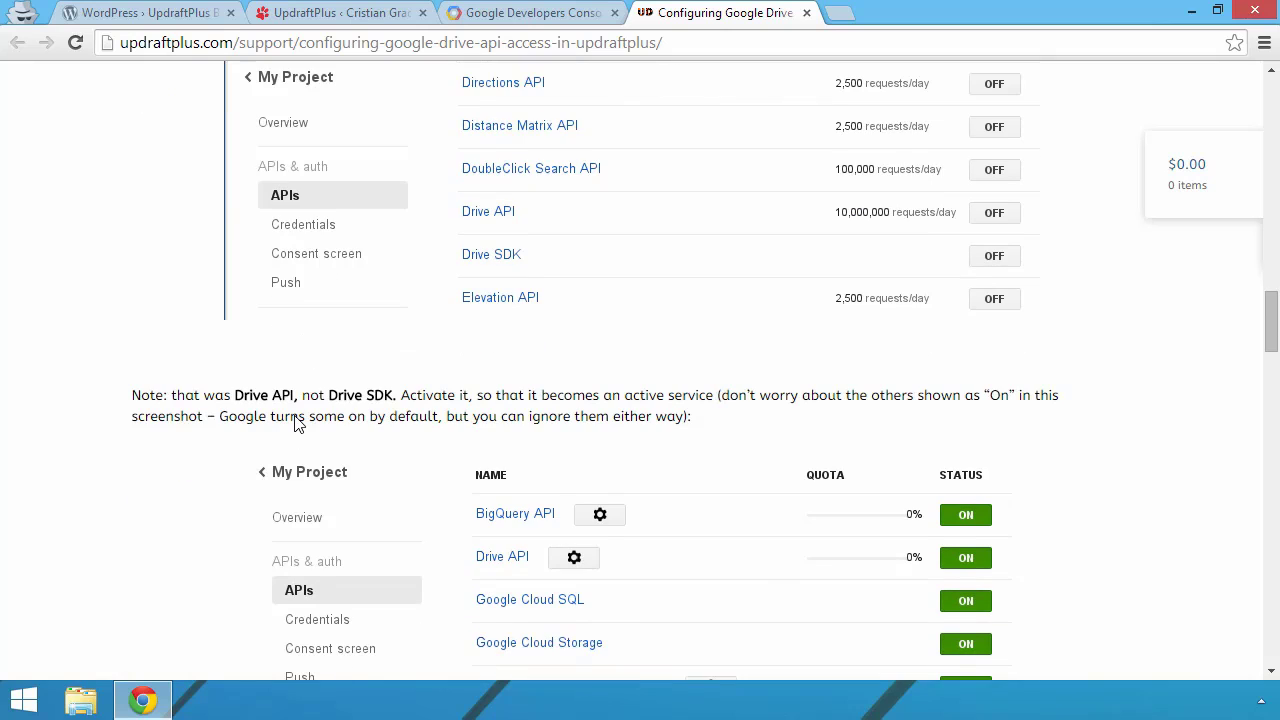
scroll(296, 425, down, 3)
scroll(296, 425, down, 3)
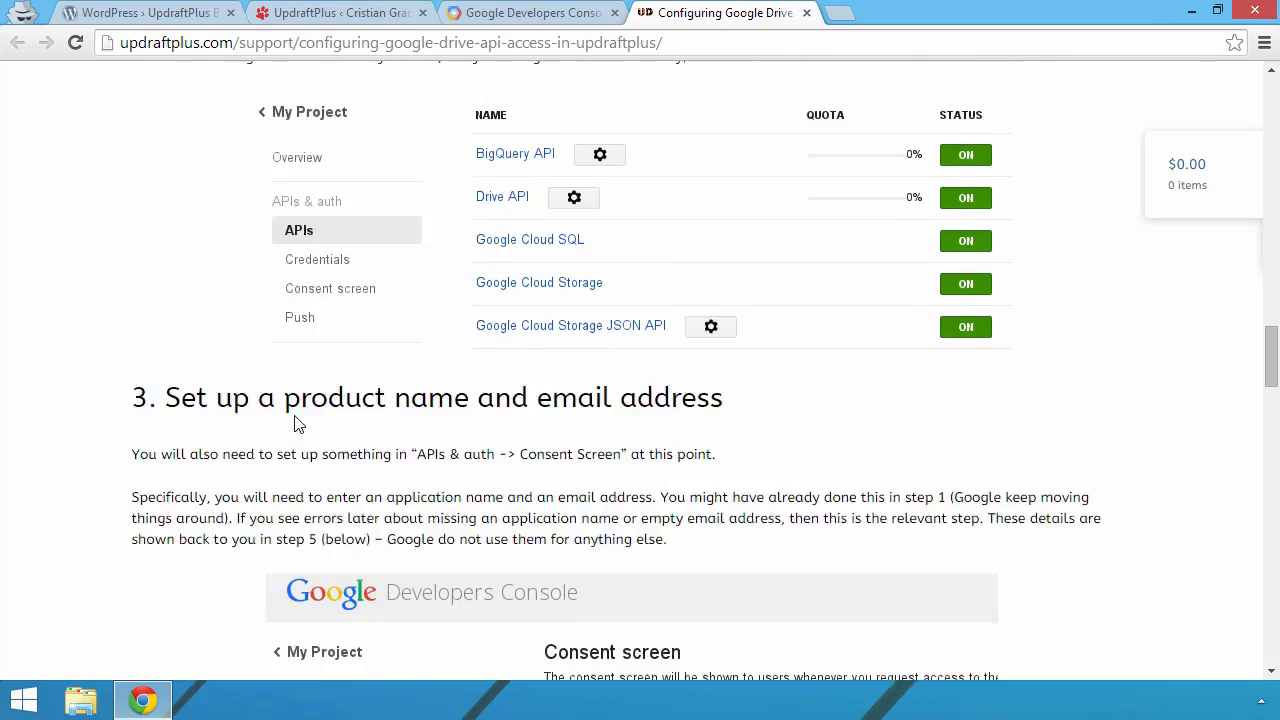
scroll(296, 425, down, 1)
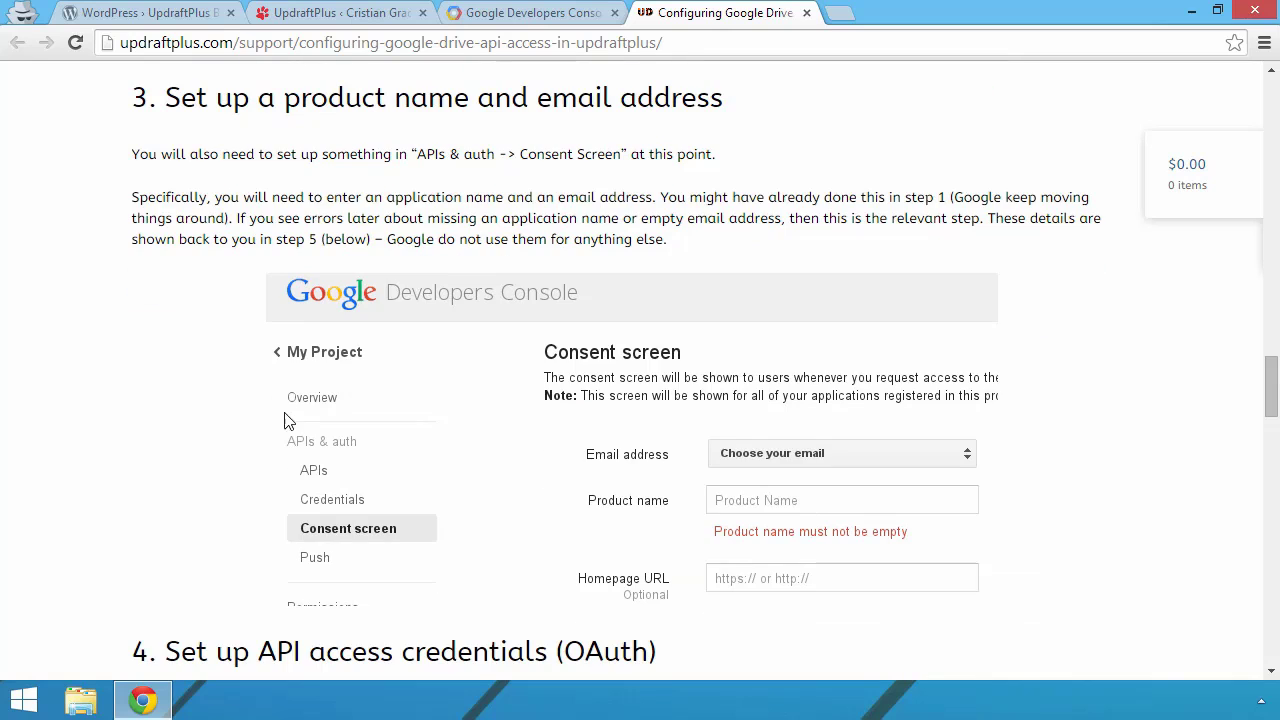
scroll(168, 435, down, 4)
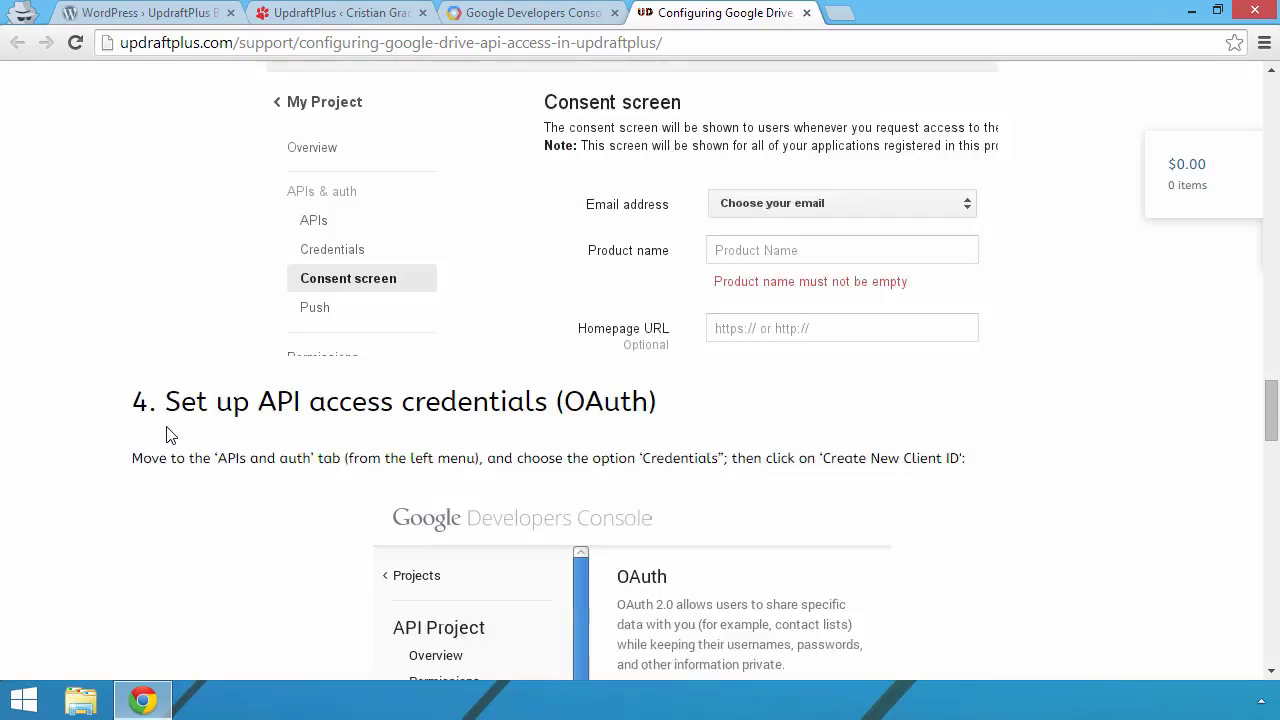
scroll(168, 435, down, 1)
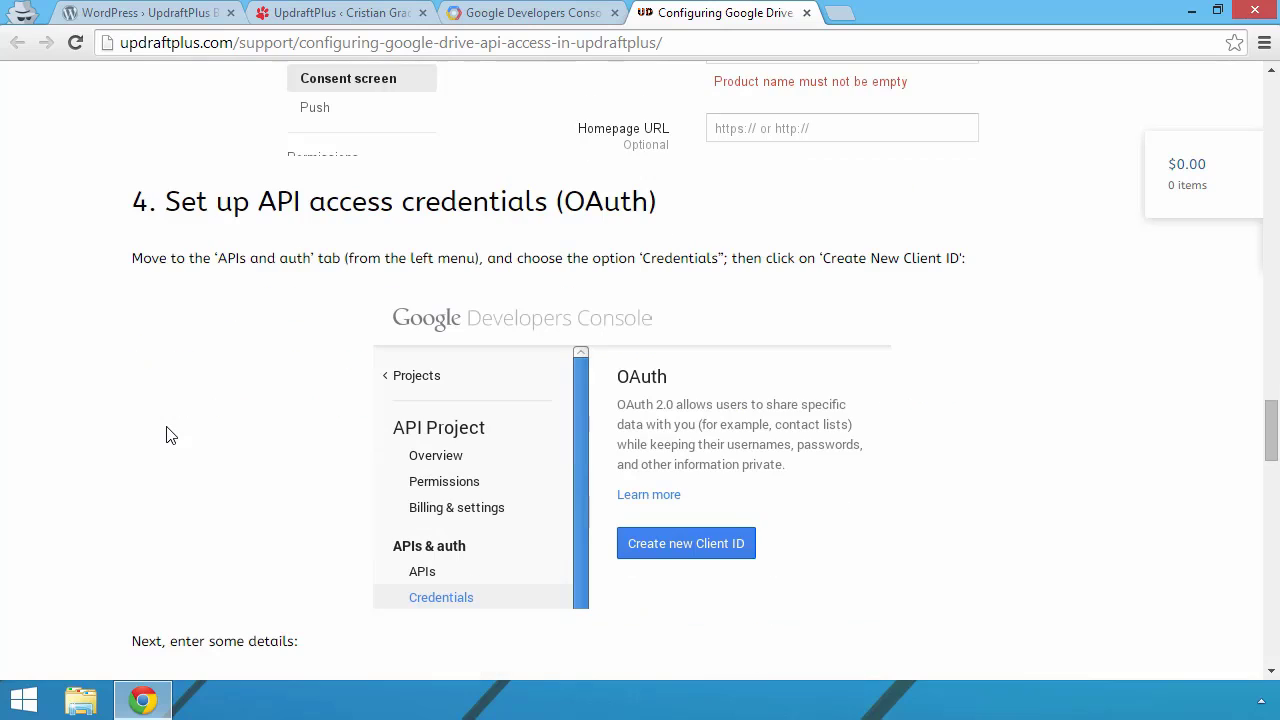
scroll(168, 435, down, 2)
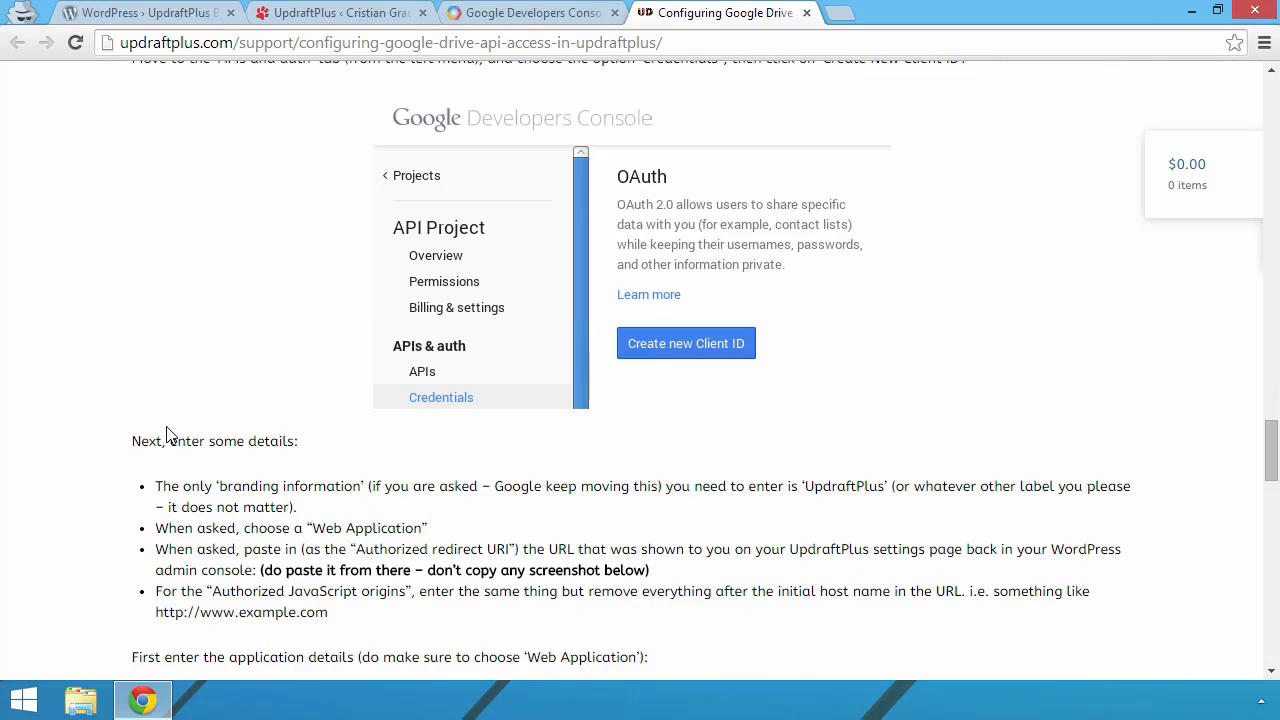
scroll(168, 437, down, 3)
scroll(168, 437, up, 1)
scroll(170, 435, down, 5)
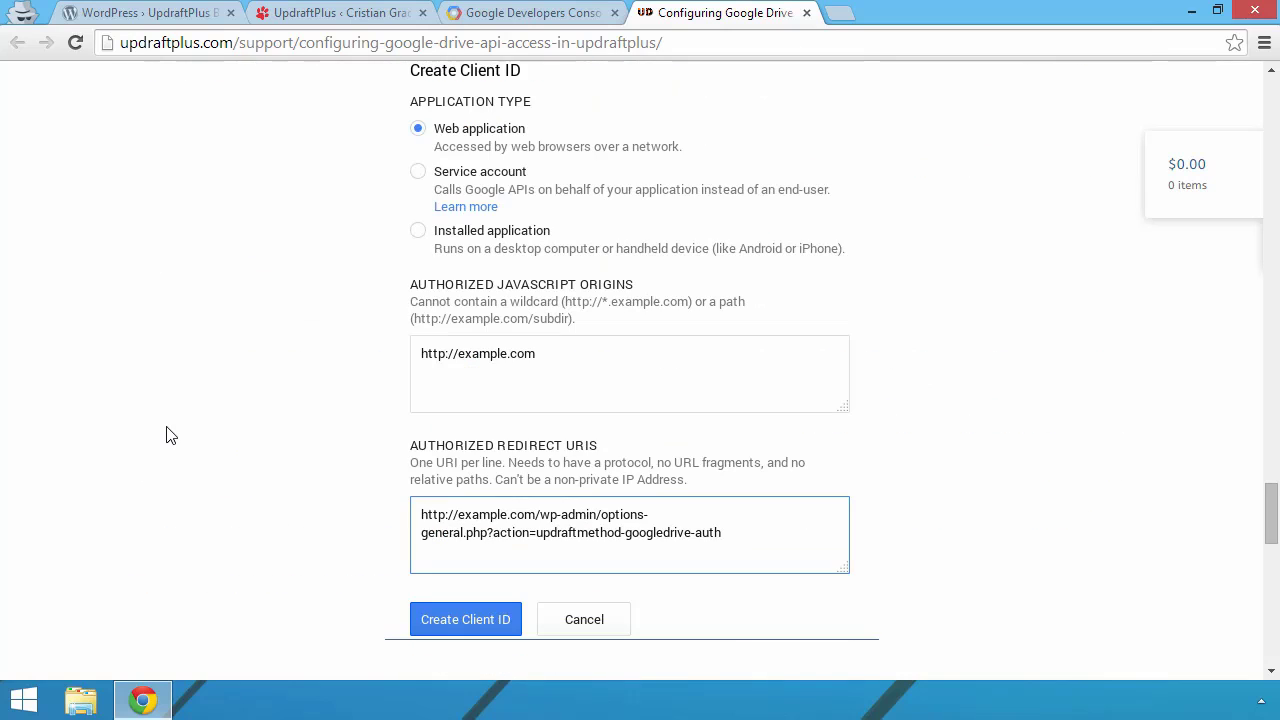
scroll(168, 435, down, 12)
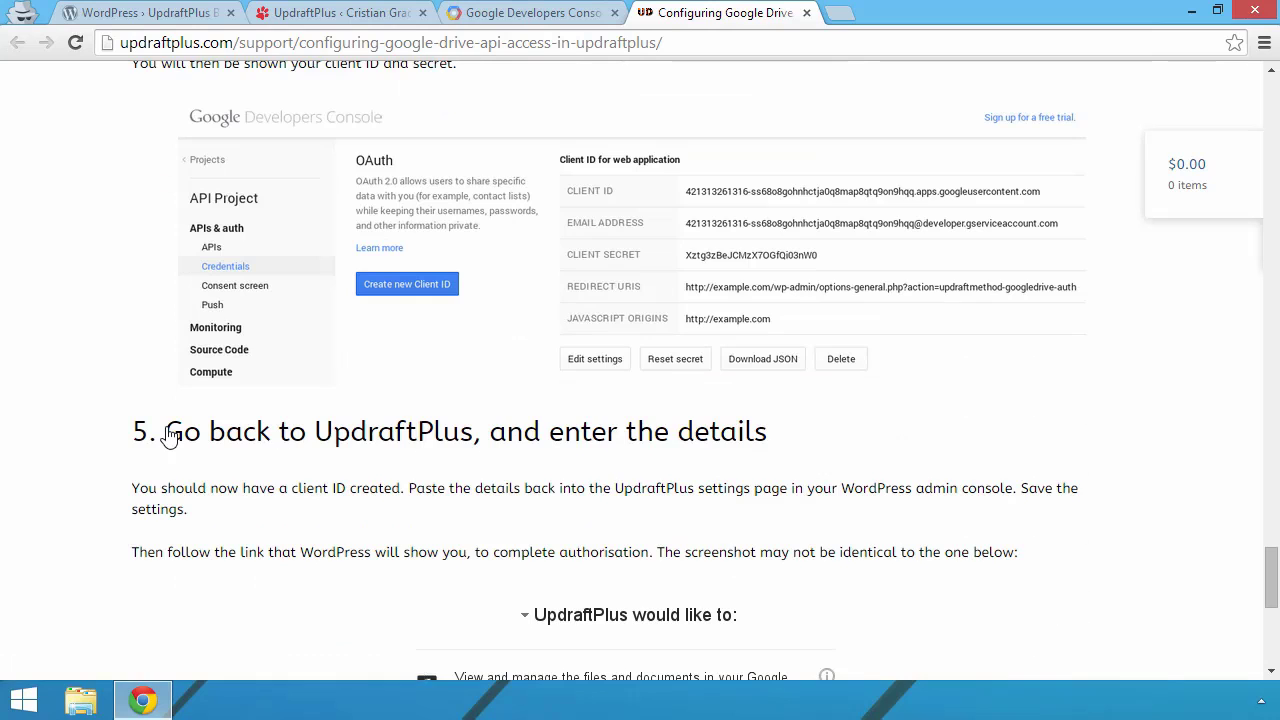
key(Home)
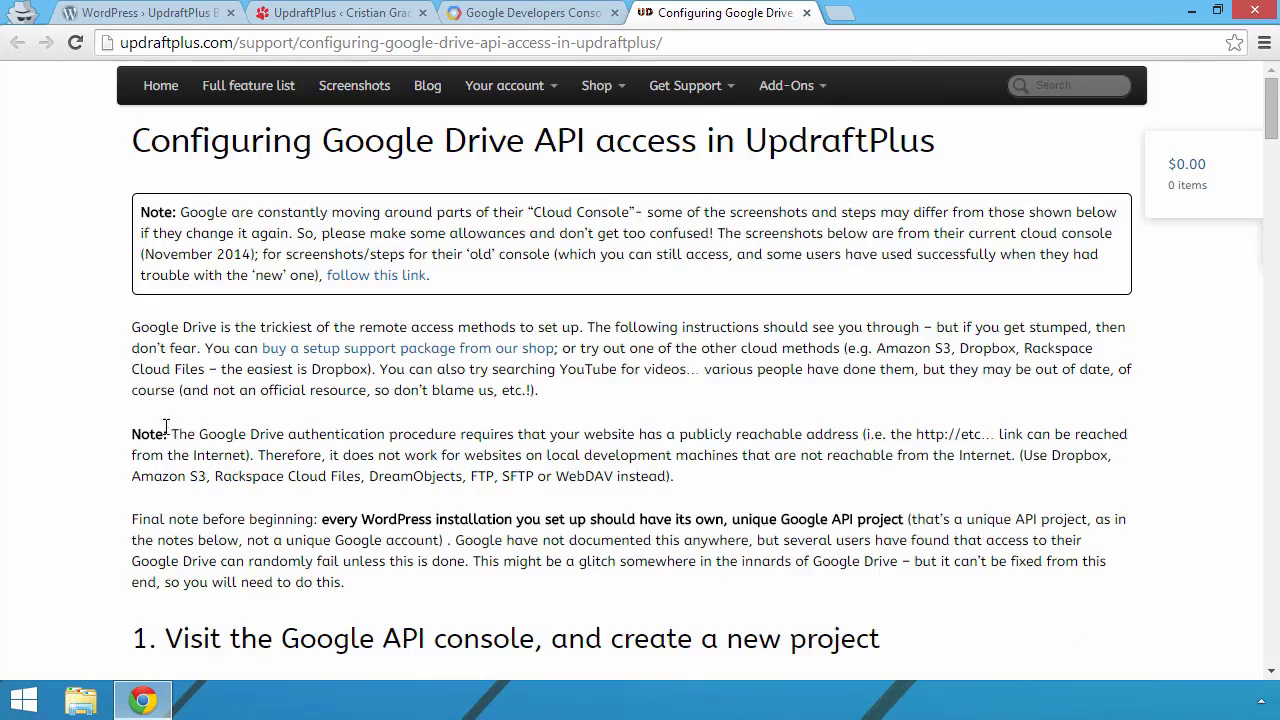
scroll(166, 434, down, 10)
Step: Close the guide and pick the account e-mail on the project's consent screen
click(807, 13)
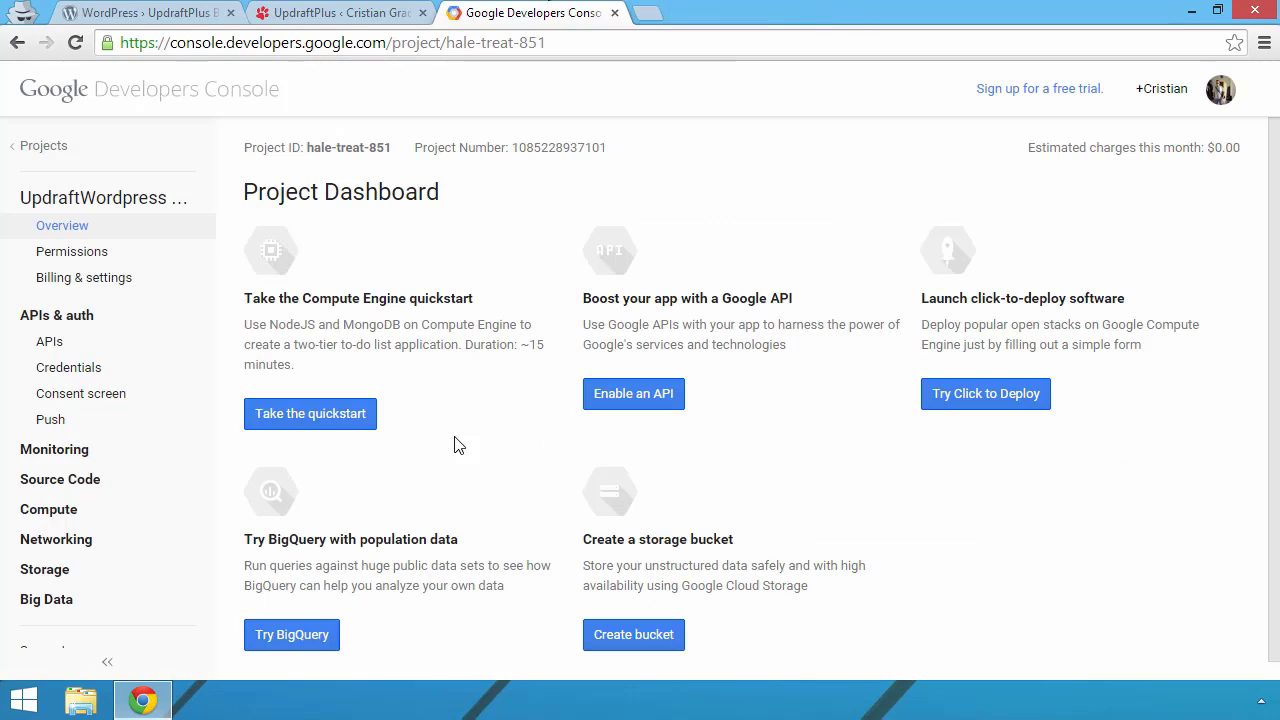
click(146, 400)
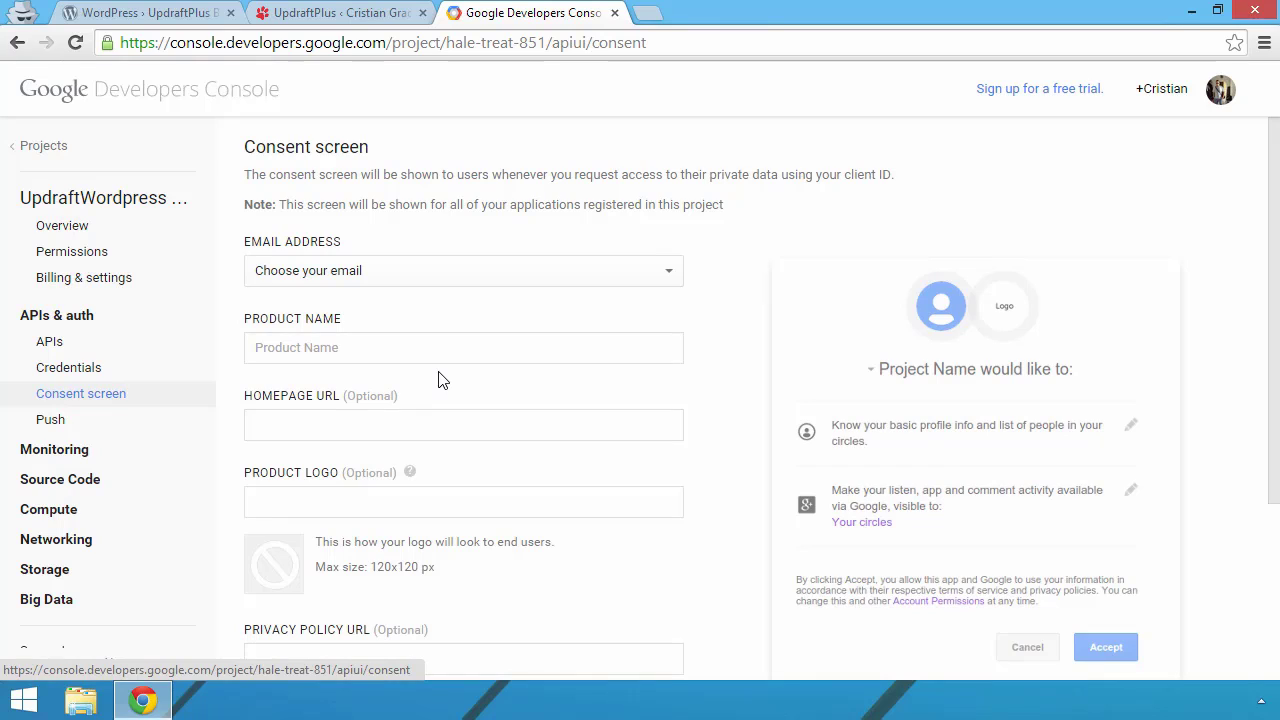
click(423, 272)
click(340, 278)
click(454, 360)
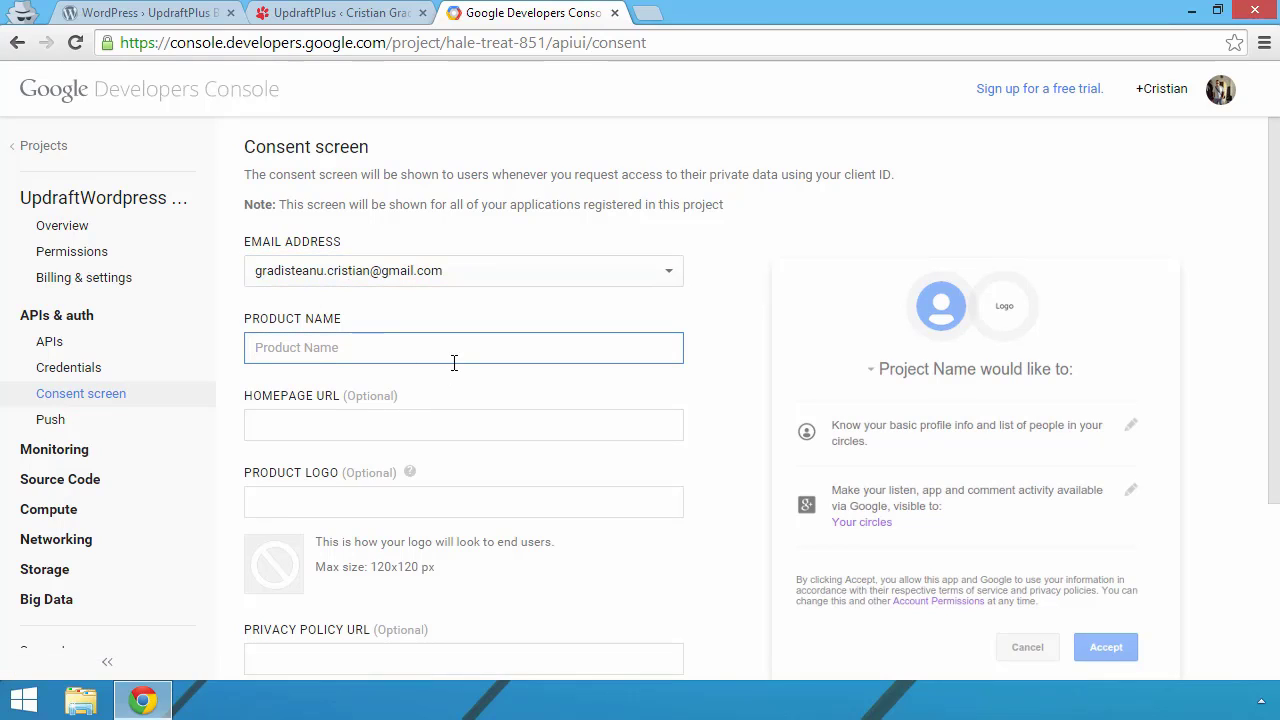
text(UpdraftWordpress)
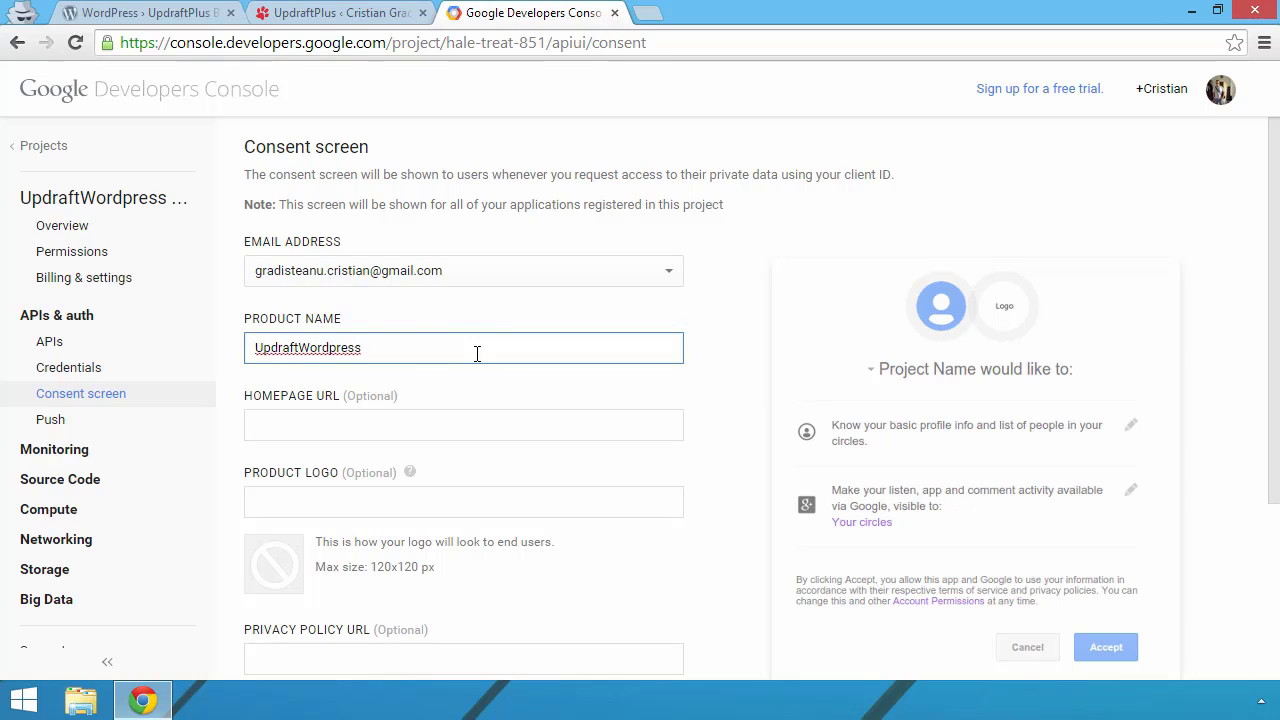
text( Backup)
key(Tab)
text(cristiangradistean)
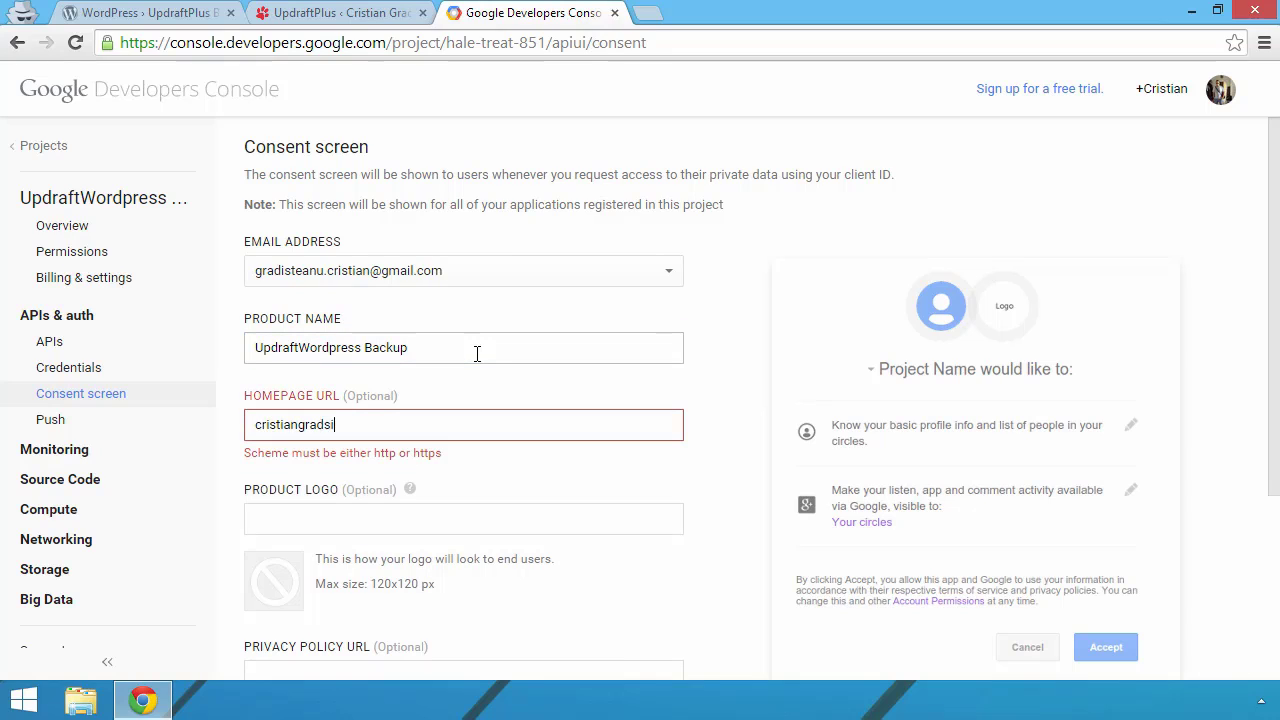
text(u.com)
key(Home)
text(www.)
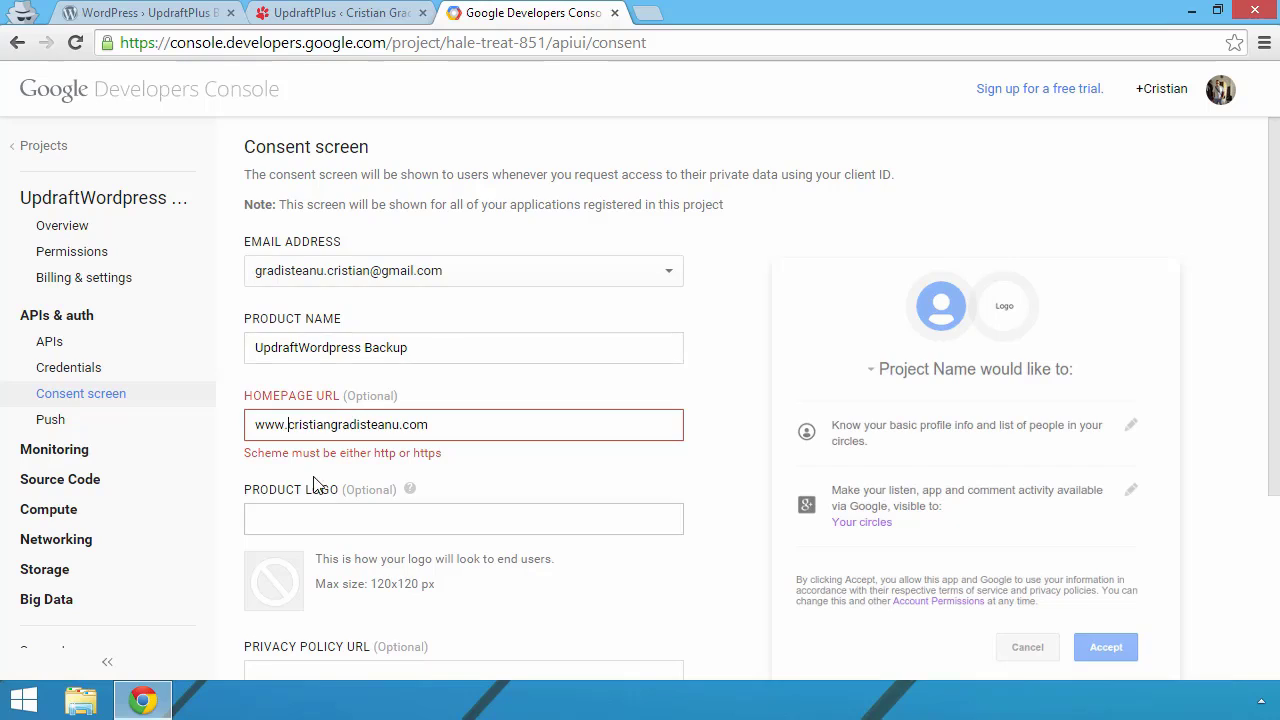
scroll(500, 365, down, 1)
key(Home)
text(http://)
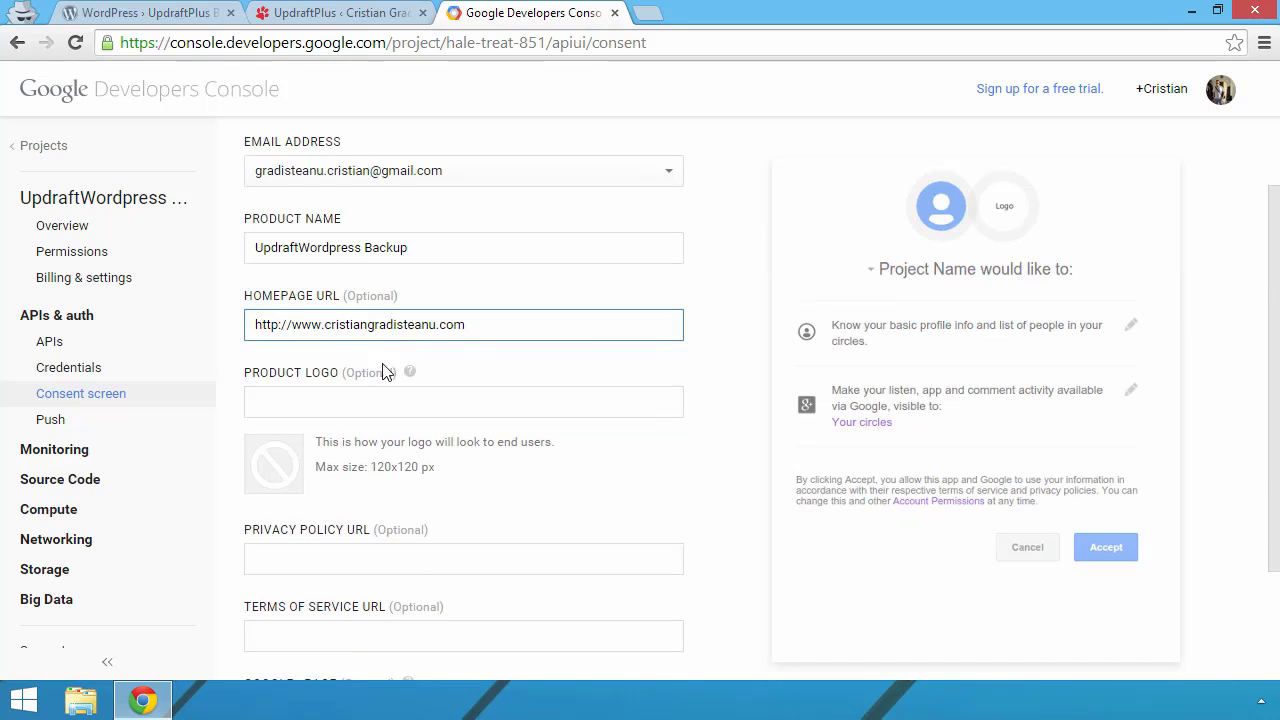
scroll(431, 440, down, 2)
click(278, 615)
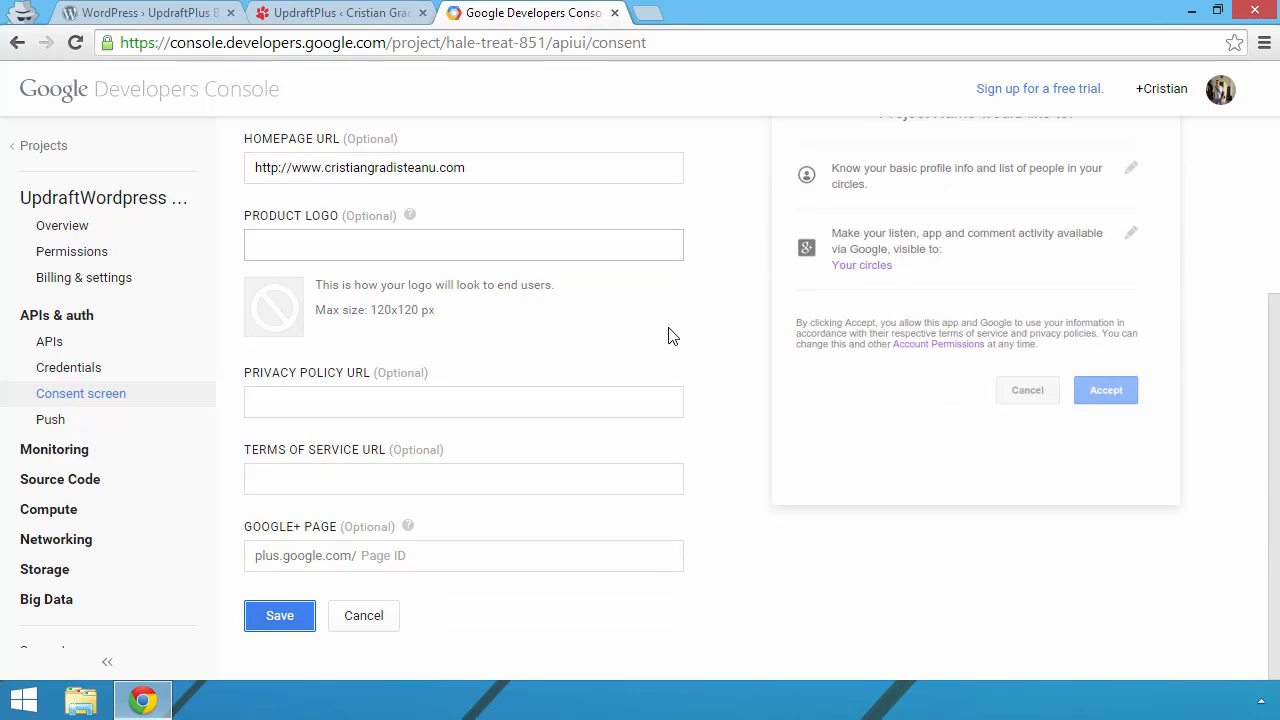
scroll(480, 316, up, 2)
click(68, 367)
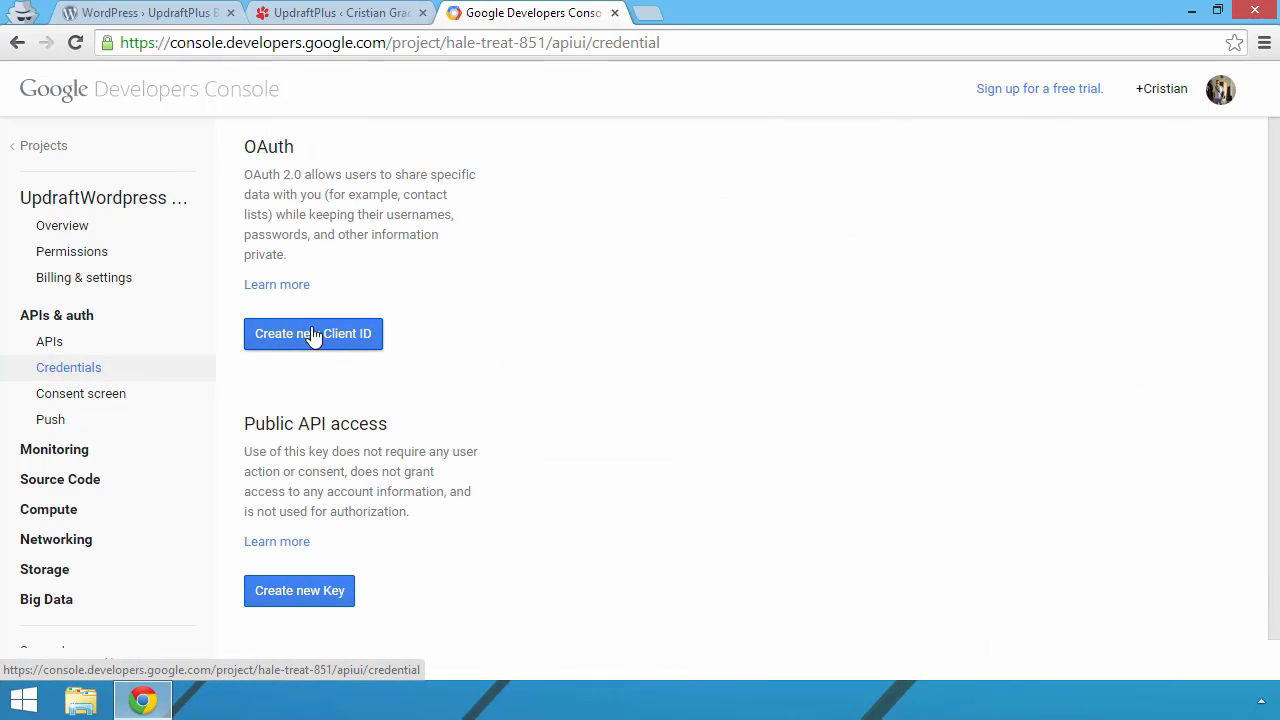
Step: Start a new client ID and copy the redirect URI again from UpdraftPlus settings
click(314, 334)
scroll(560, 300, down, 1)
click(330, 12)
click(531, 334)
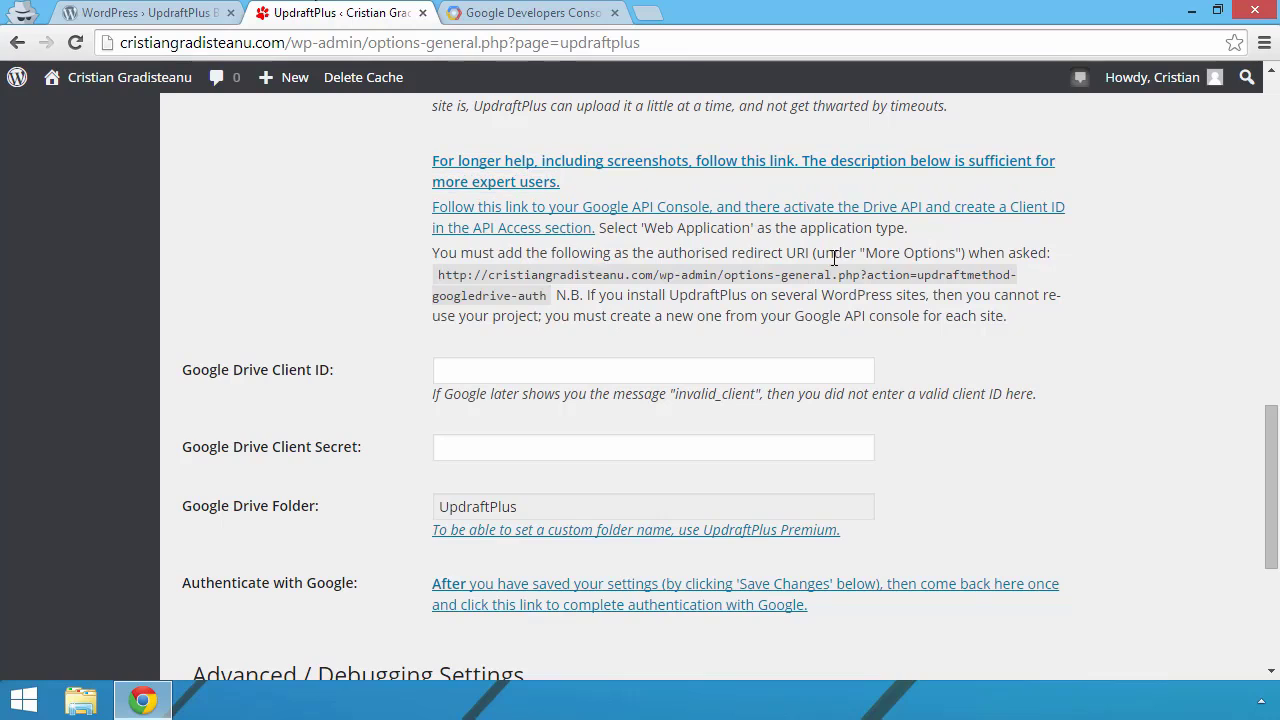
drag(552, 296, 460, 272)
right_click(460, 272)
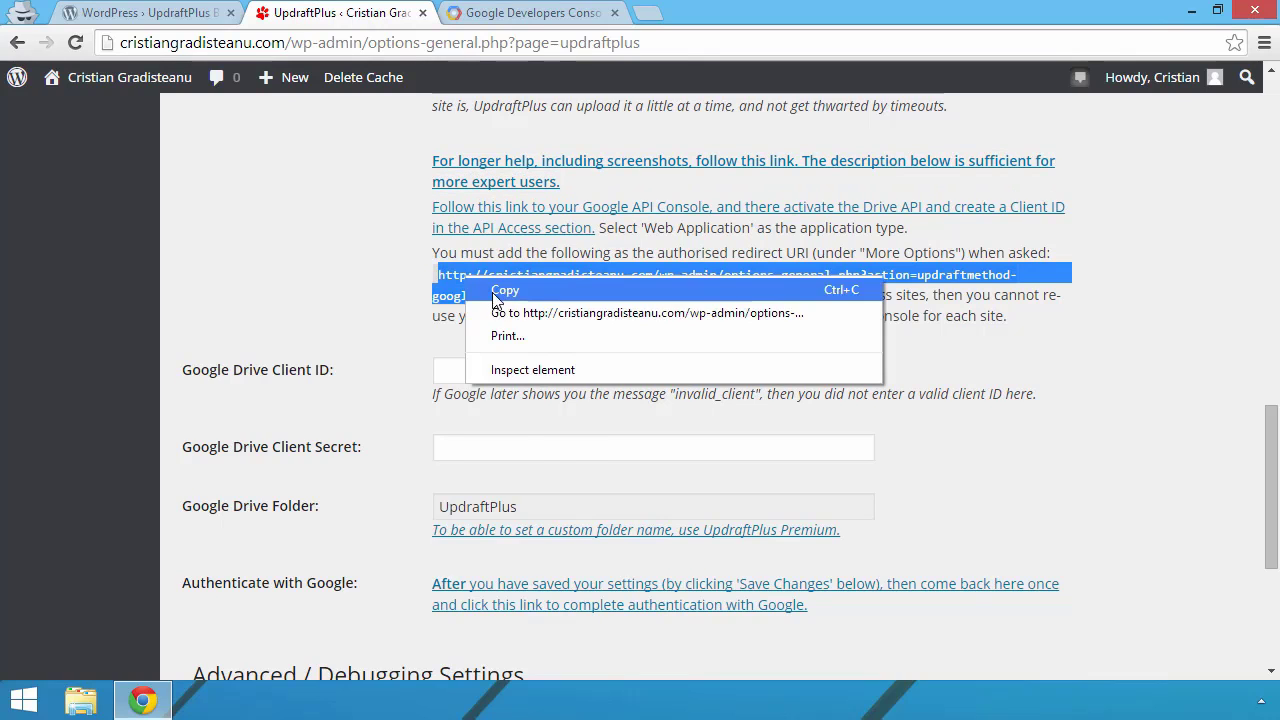
click(495, 285)
click(520, 14)
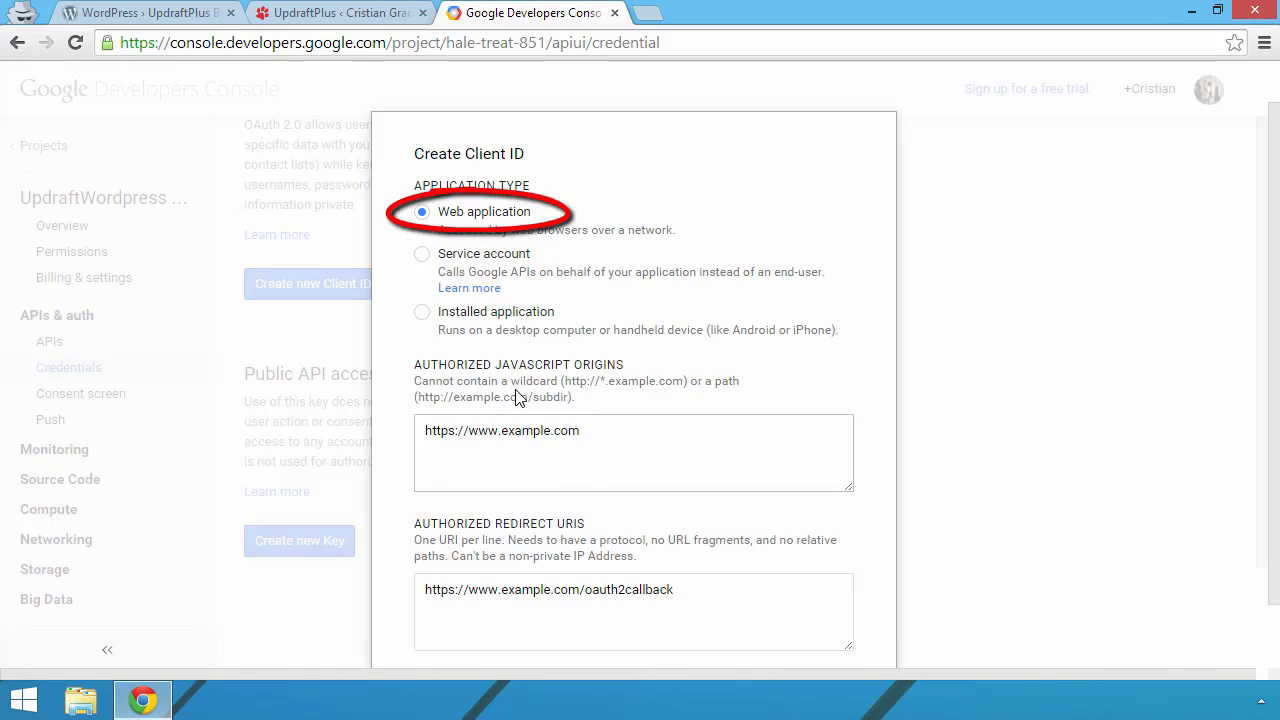
Step: Create the web client ID with the site's domain as JavaScript origin and the pasted redirect URI
scroll(560, 330, down, 1)
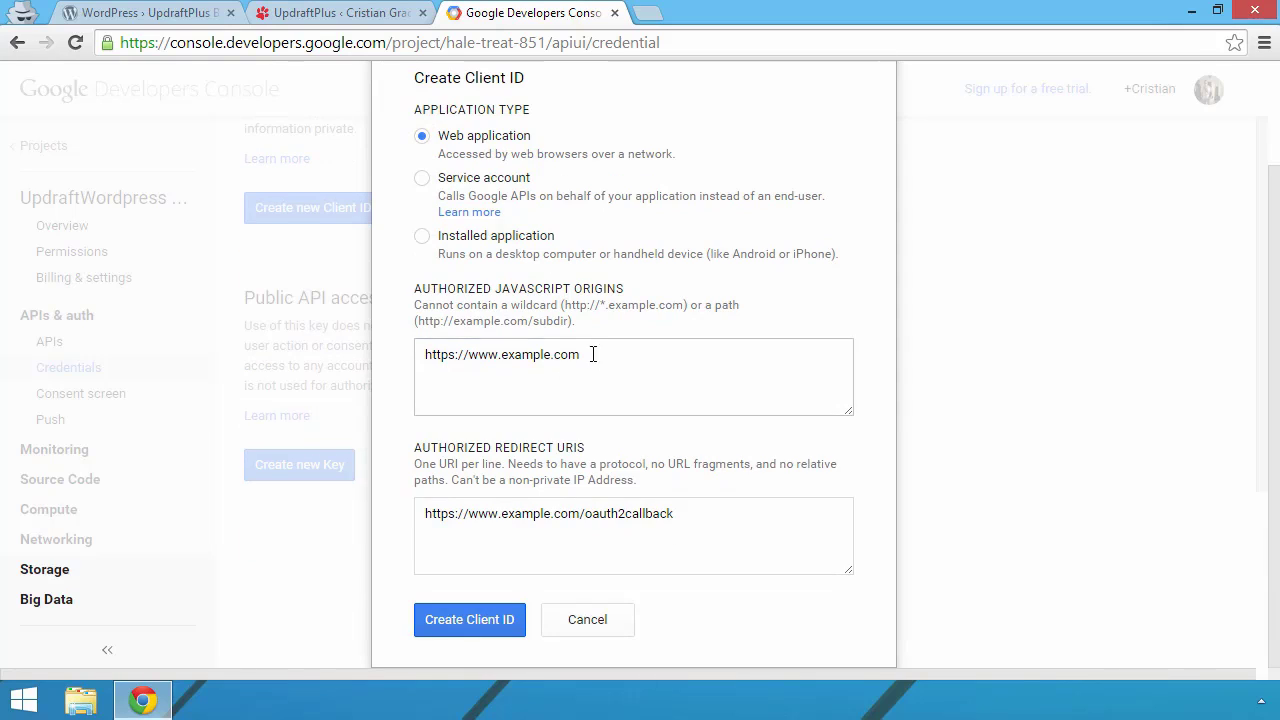
drag(593, 354, 503, 352)
text(cristiangg)
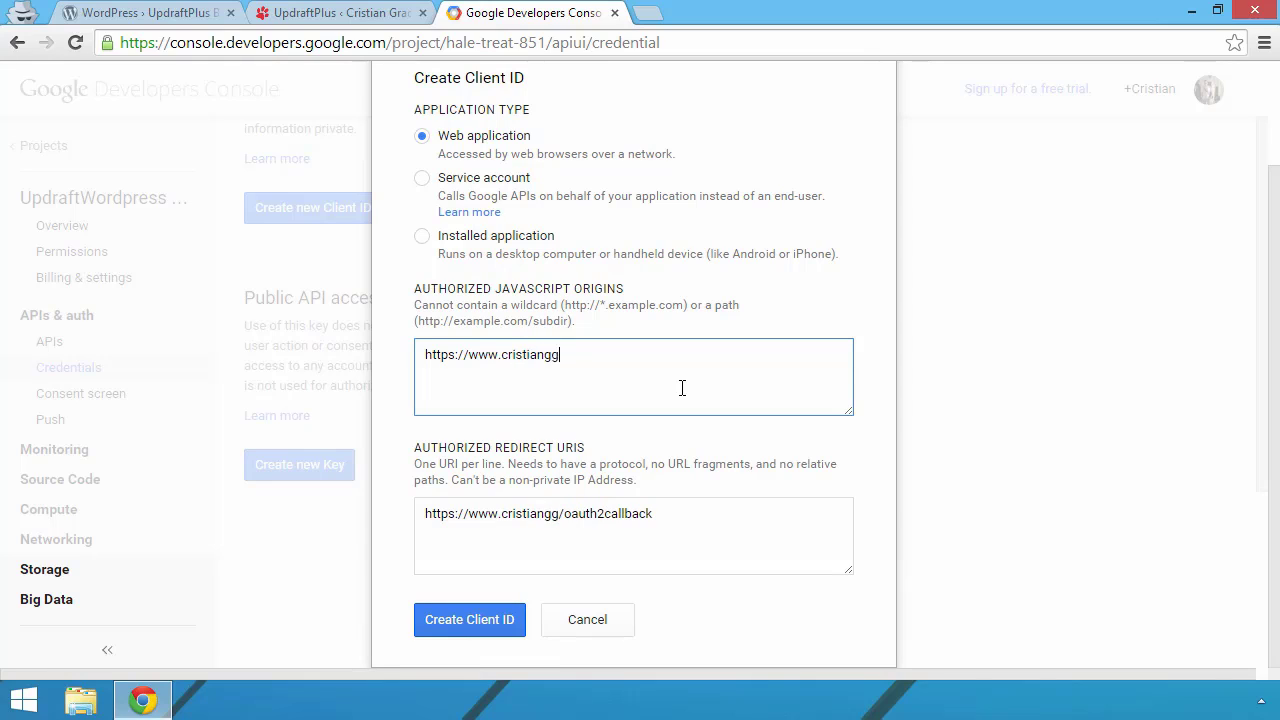
key(BackSpace)
text(radisteanu.com)
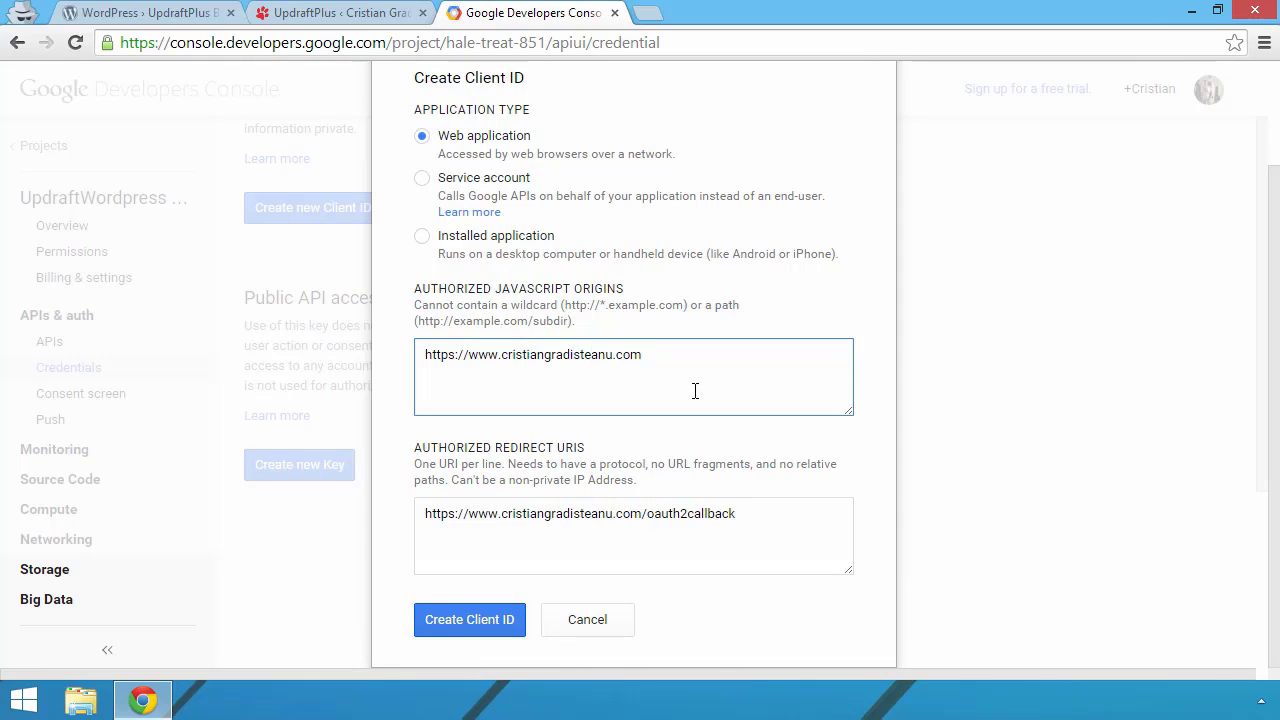
key(Tab)
right_click(510, 514)
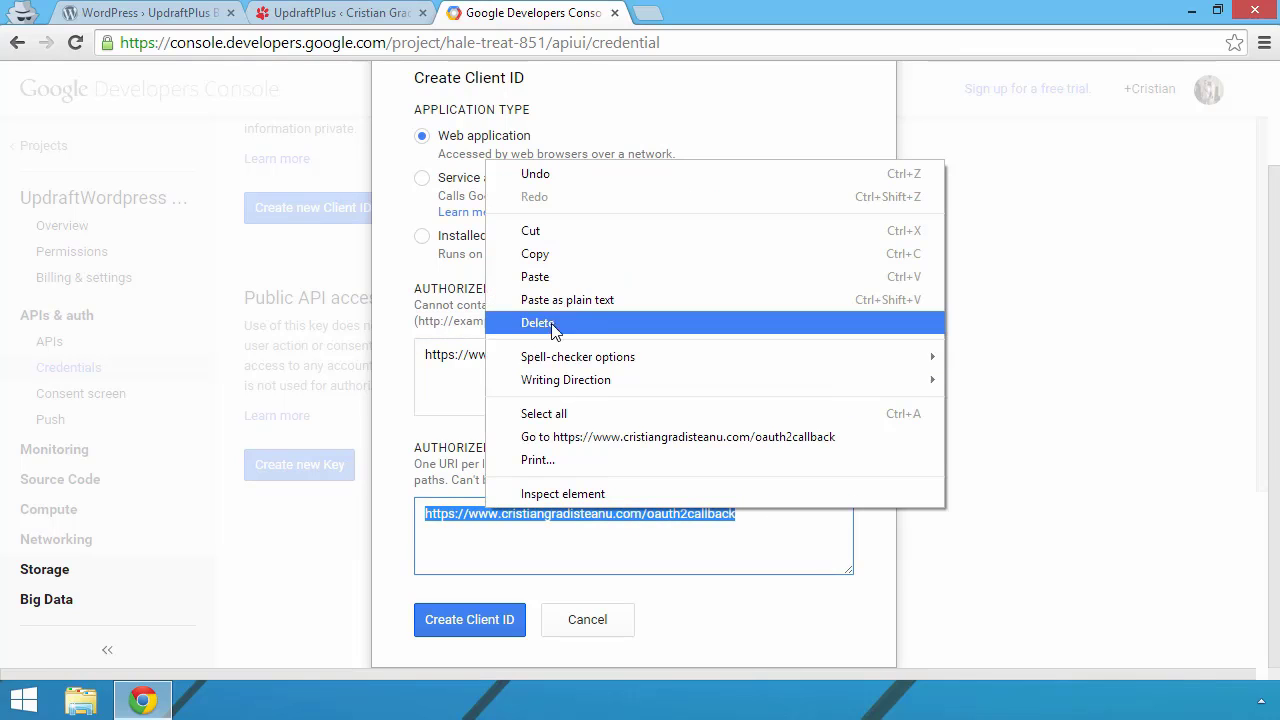
click(614, 274)
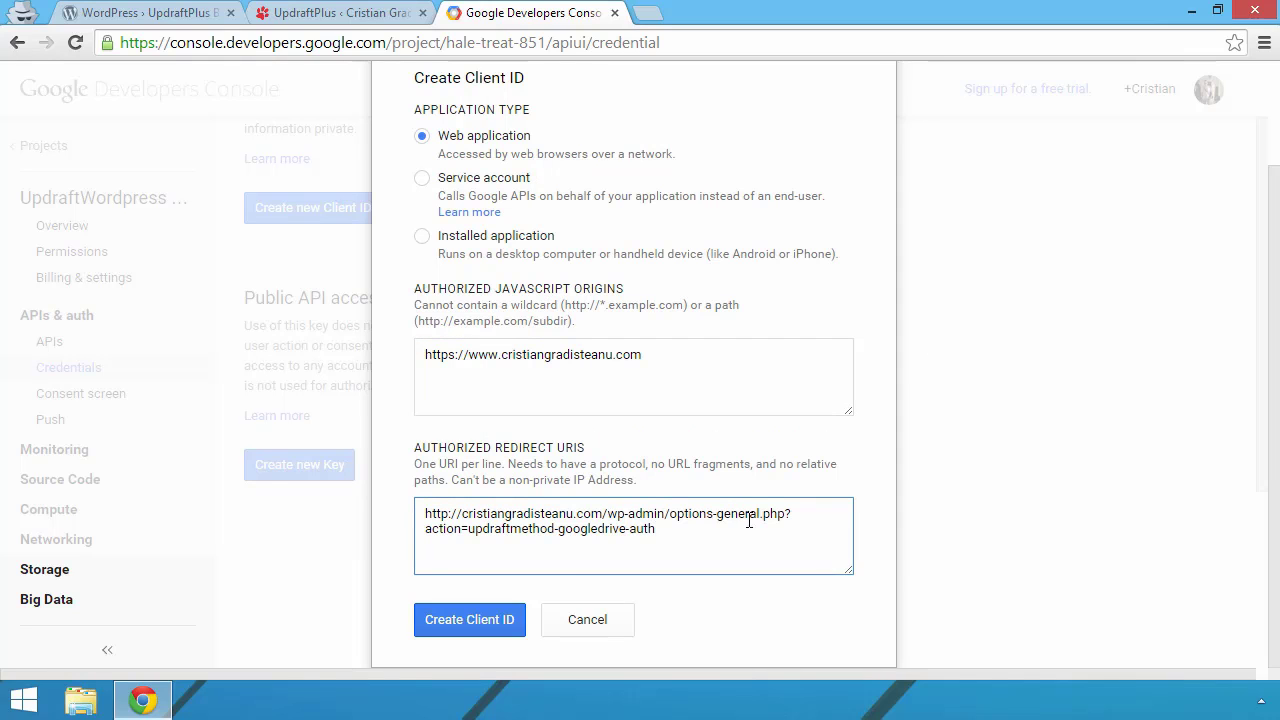
click(464, 625)
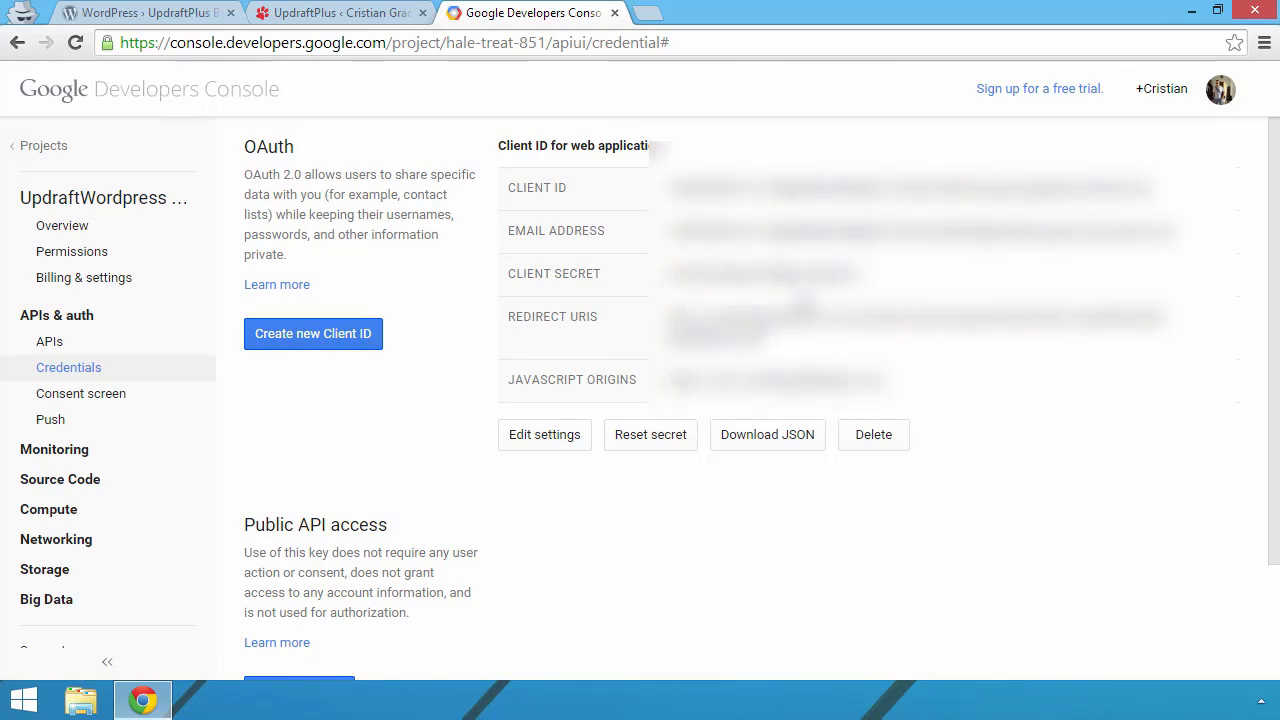
Step: Paste the new client ID into UpdraftPlus's Google Drive Client ID field
click(340, 12)
click(346, 382)
click(440, 370)
key(ctrl+v)
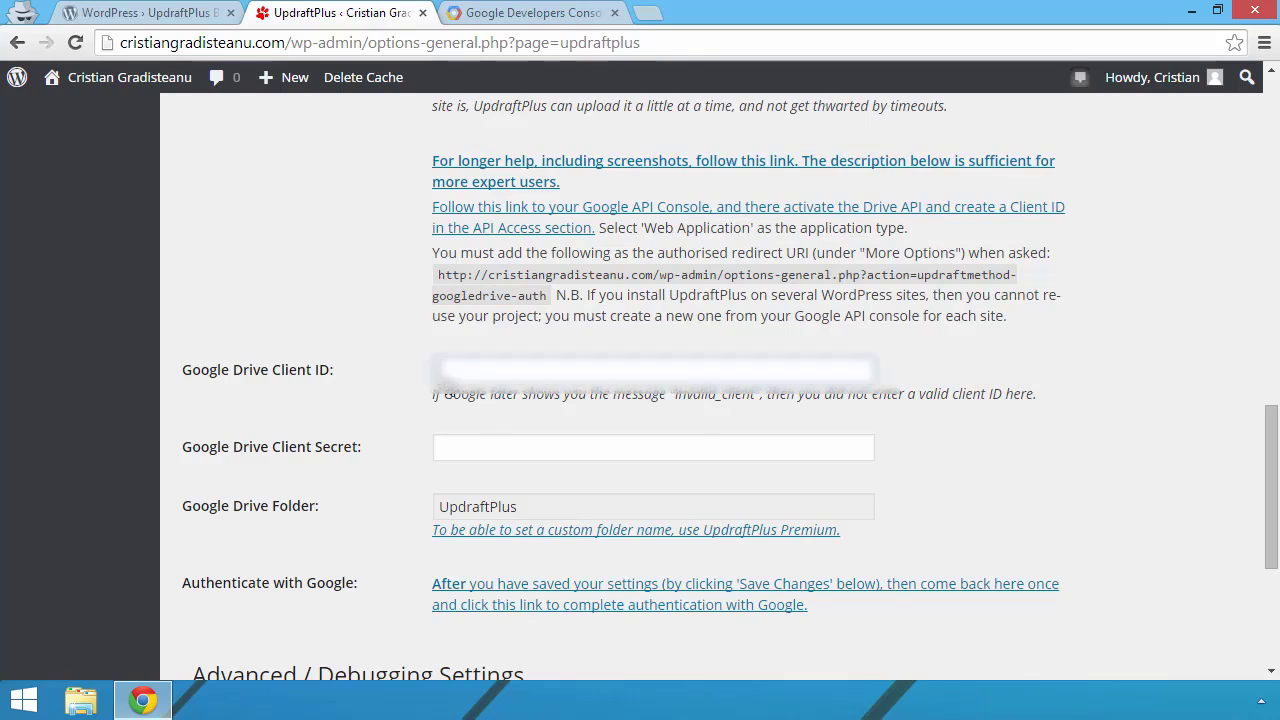
right_click(448, 380)
click(503, 489)
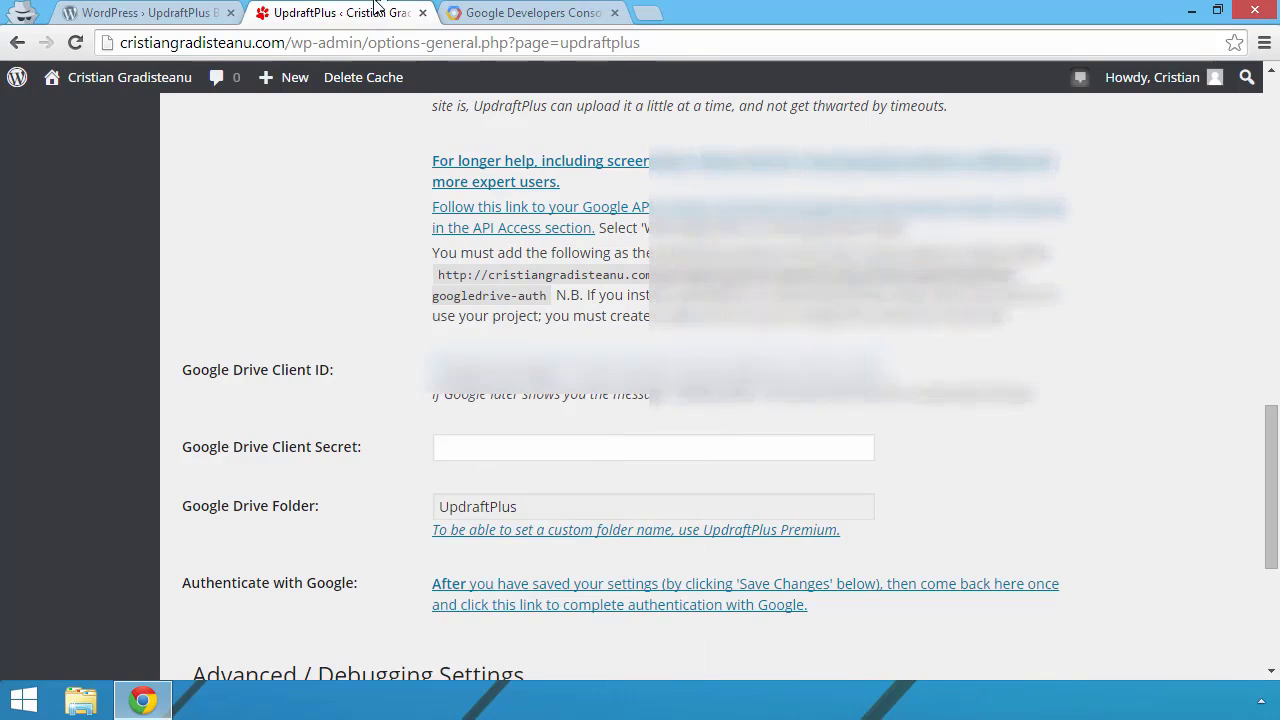
Step: Copy the client secret from the credentials page and paste it into the Client Secret field
click(470, 8)
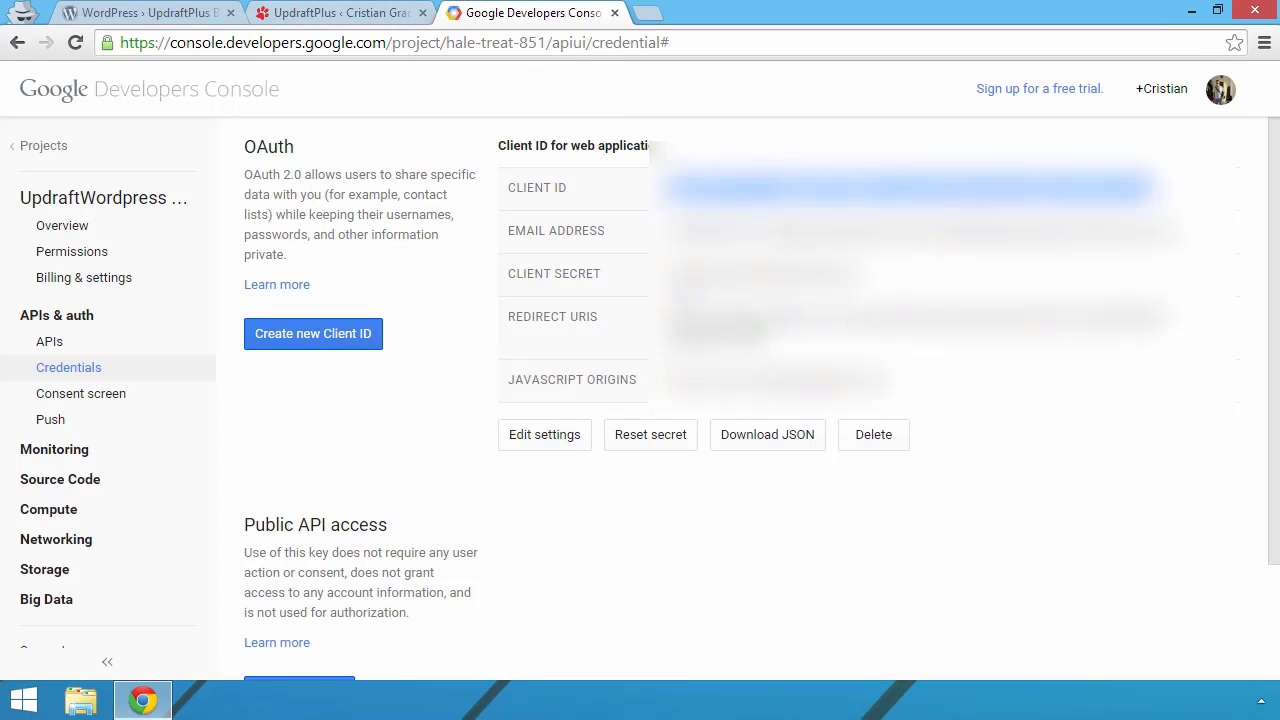
drag(670, 274, 860, 274)
right_click(830, 275)
click(862, 289)
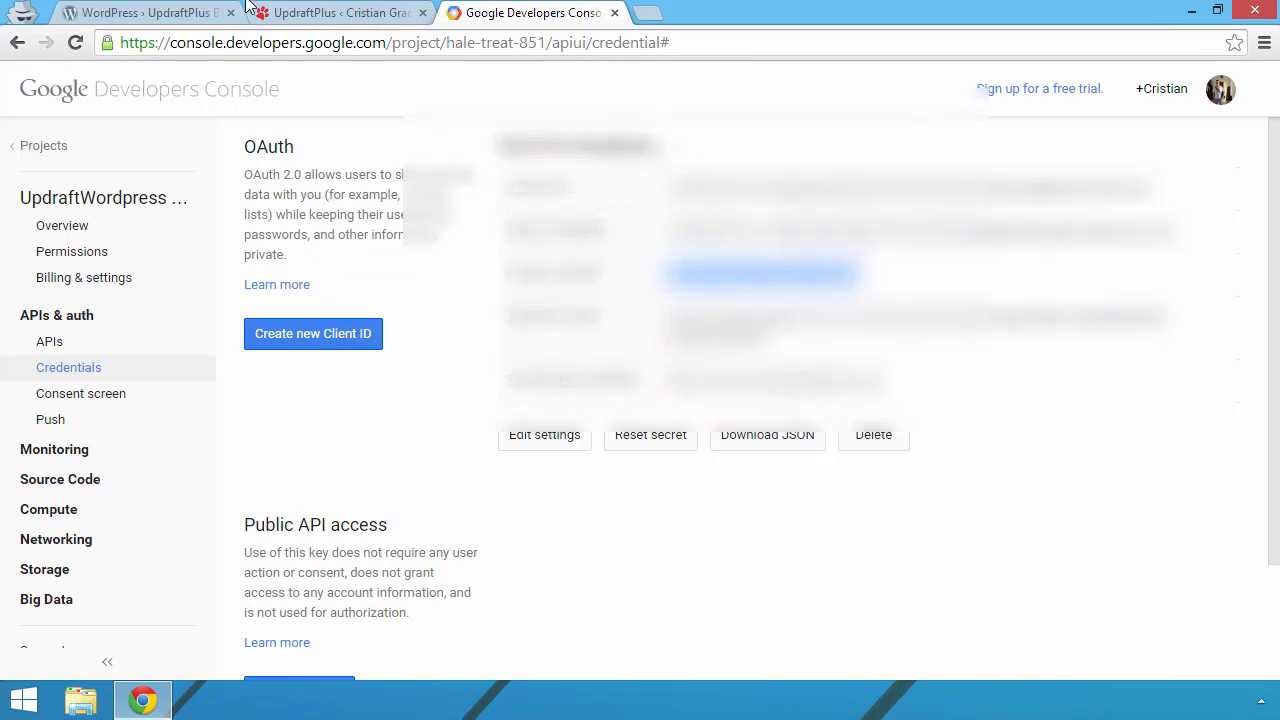
click(296, 12)
right_click(460, 392)
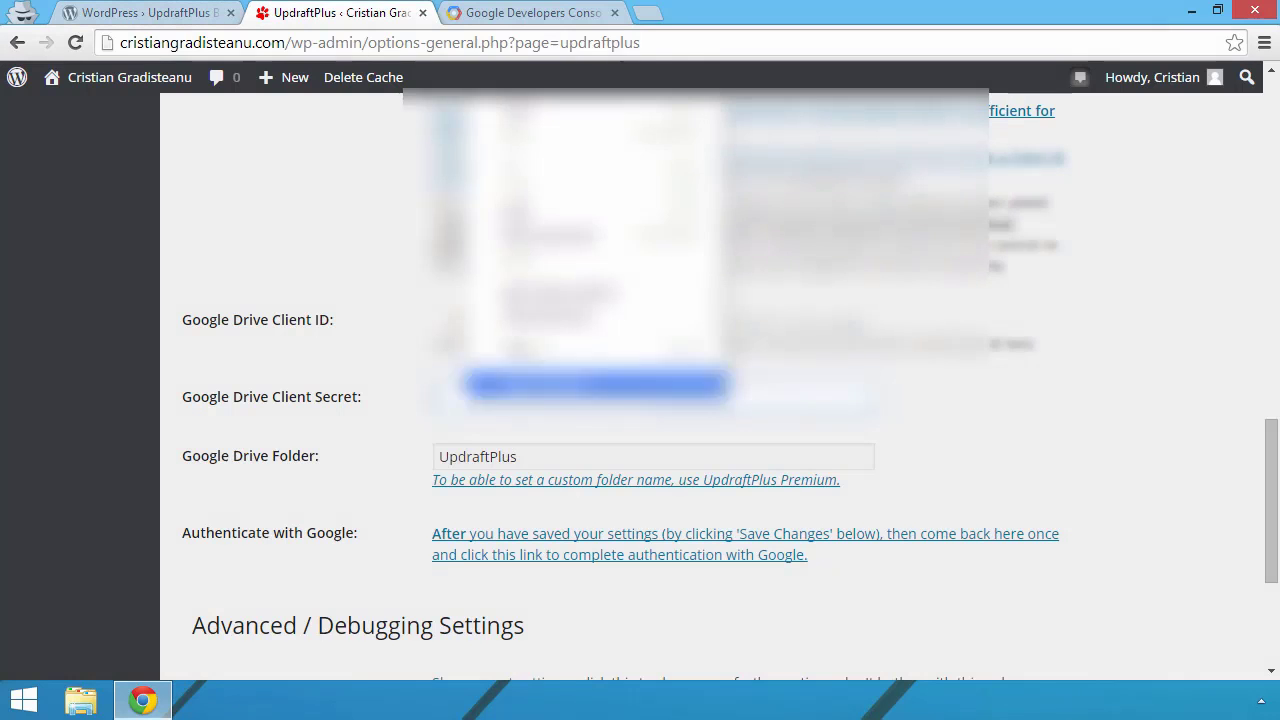
click(598, 384)
scroll(352, 520, down, 3)
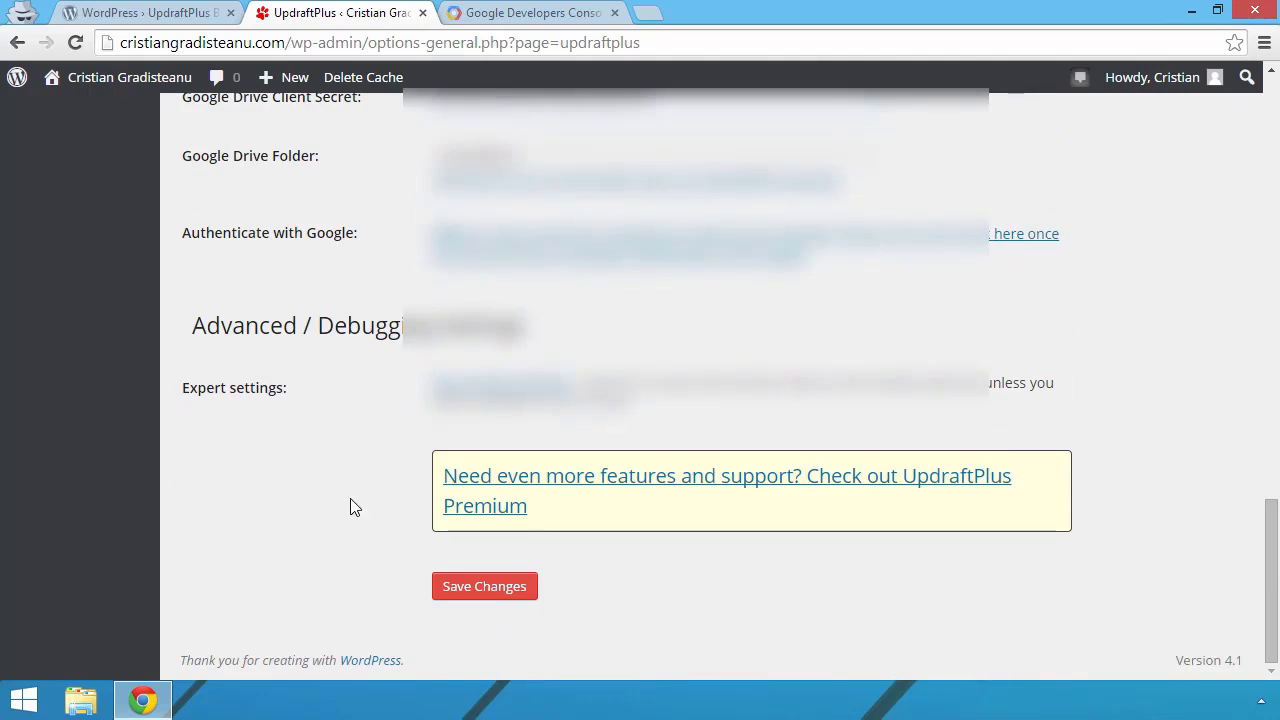
scroll(350, 540, up, 2)
scroll(373, 524, down, 2)
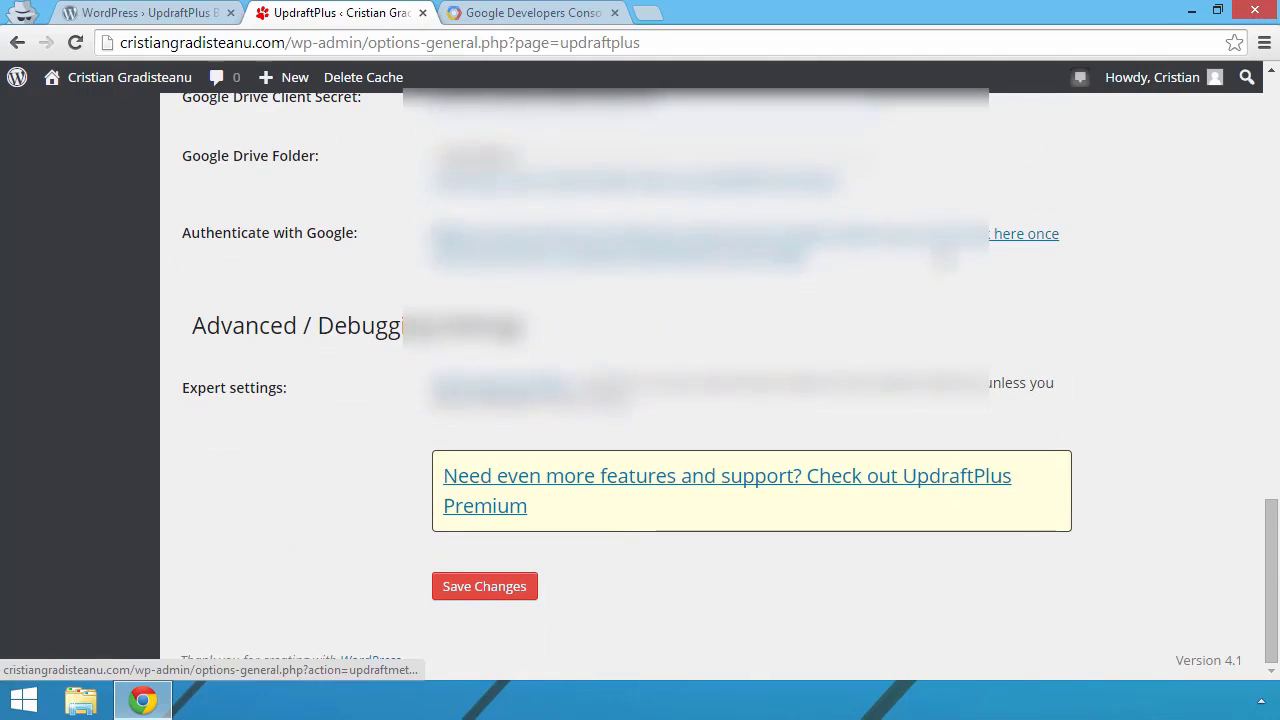
Step: Save the Google Drive settings and return to the UpdraftPlus Settings tab
click(502, 594)
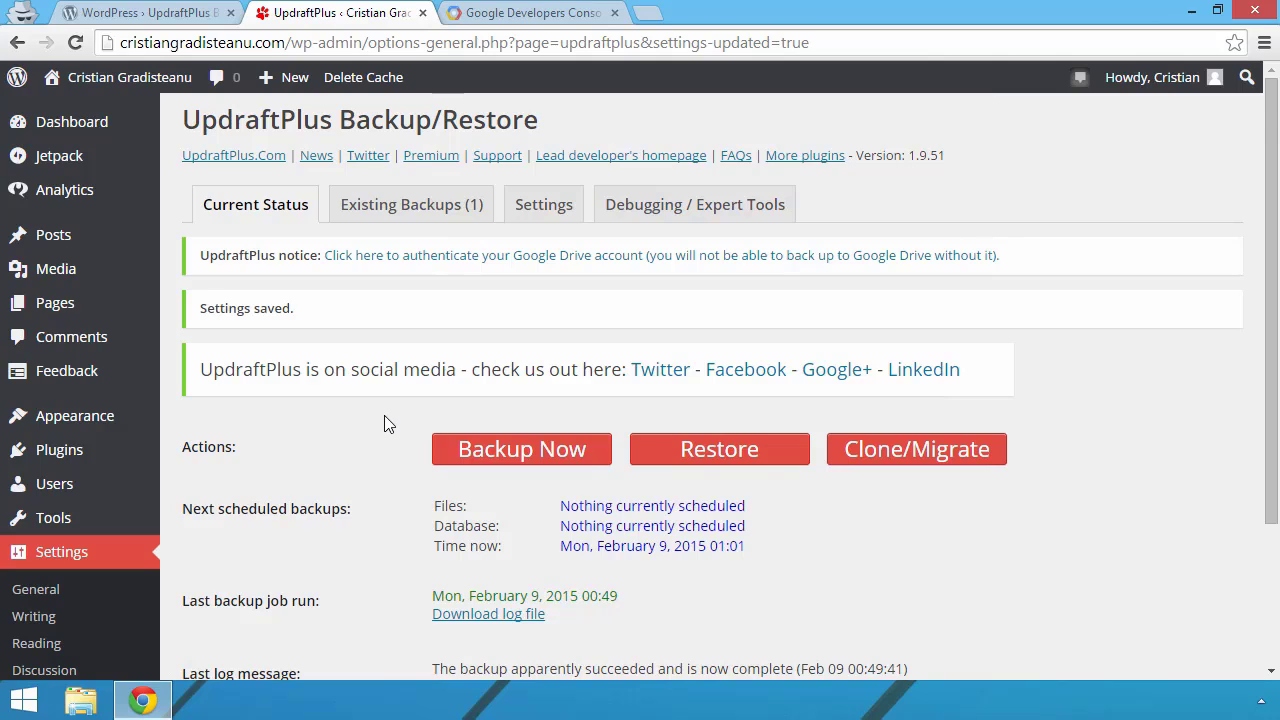
scroll(384, 415, down, 3)
scroll(384, 415, up, 3)
click(543, 205)
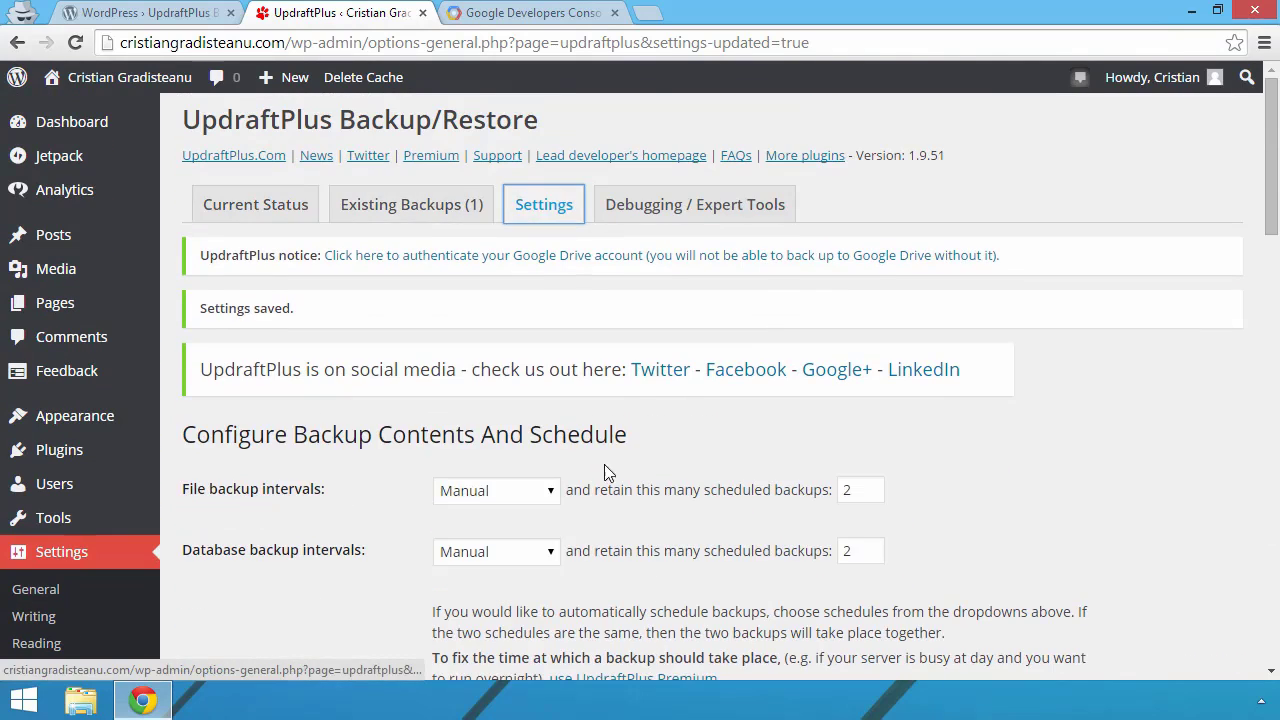
scroll(606, 480, down, 5)
scroll(389, 446, down, 10)
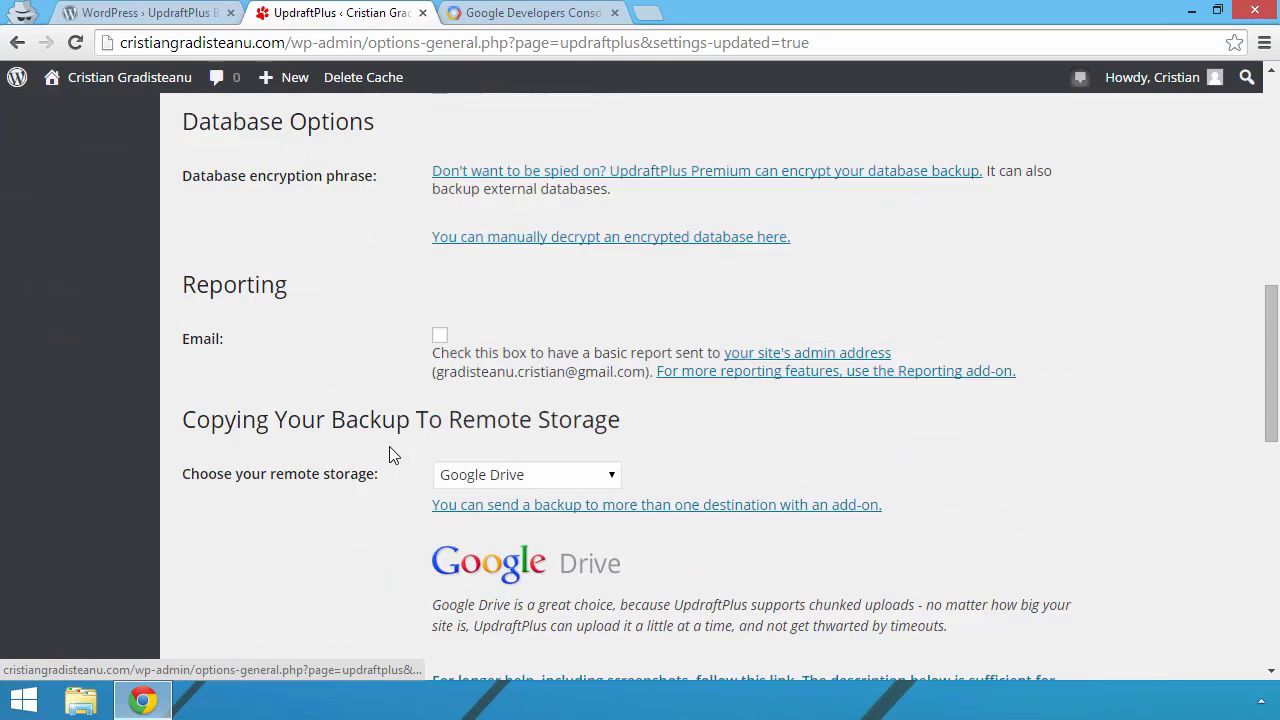
scroll(389, 446, down, 1)
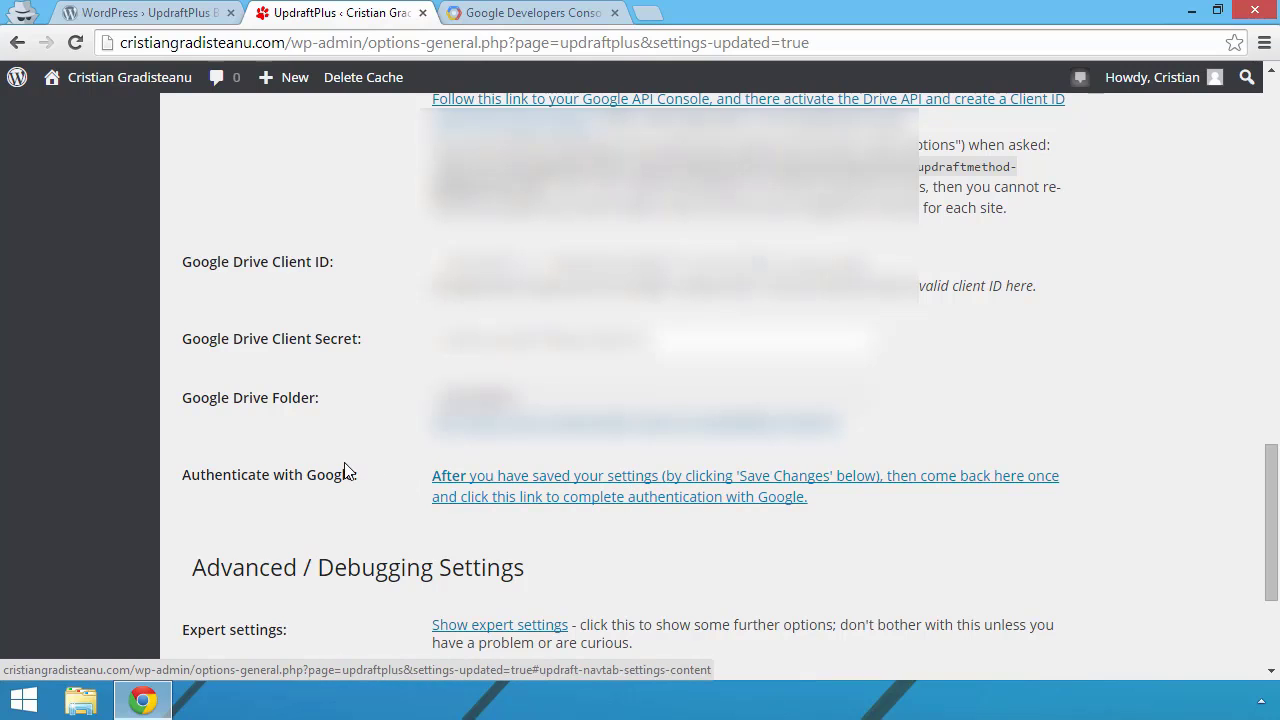
scroll(344, 472, down, 2)
Step: Authenticate with Google, allow access, and check the success notice showing 15293.7 Mb available
click(566, 298)
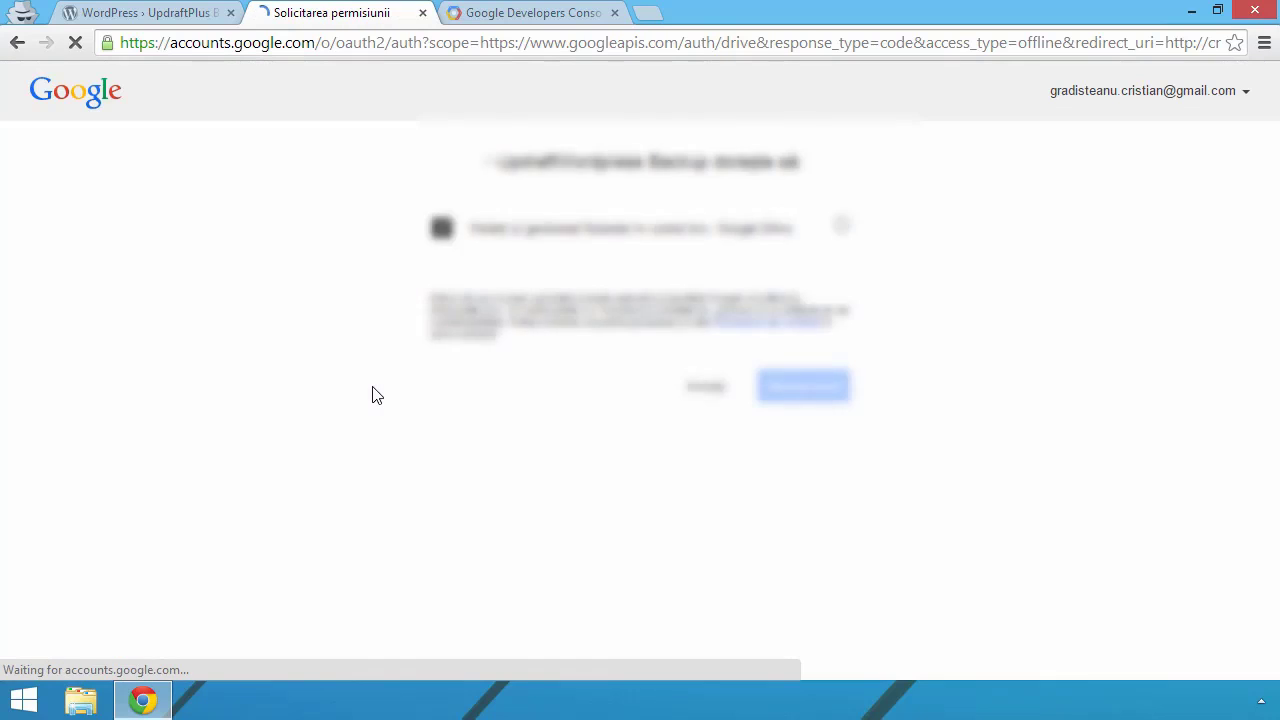
click(805, 386)
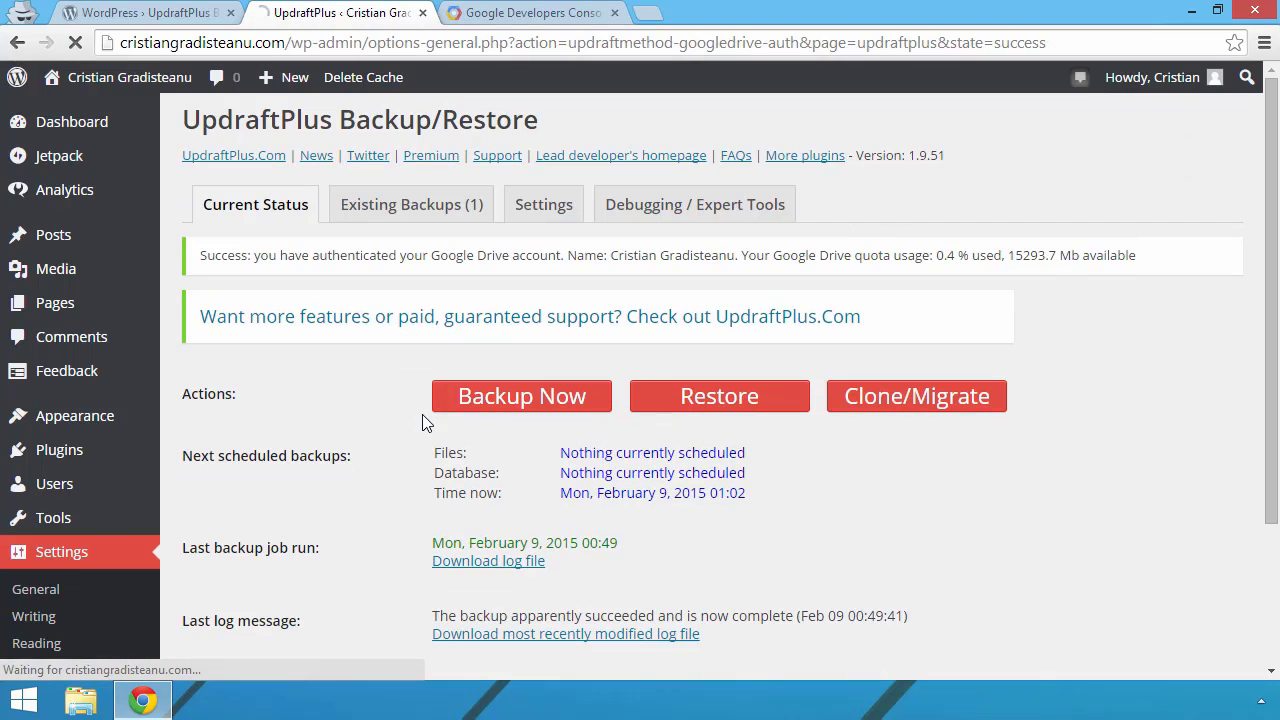
drag(194, 262, 1195, 269)
click(1166, 268)
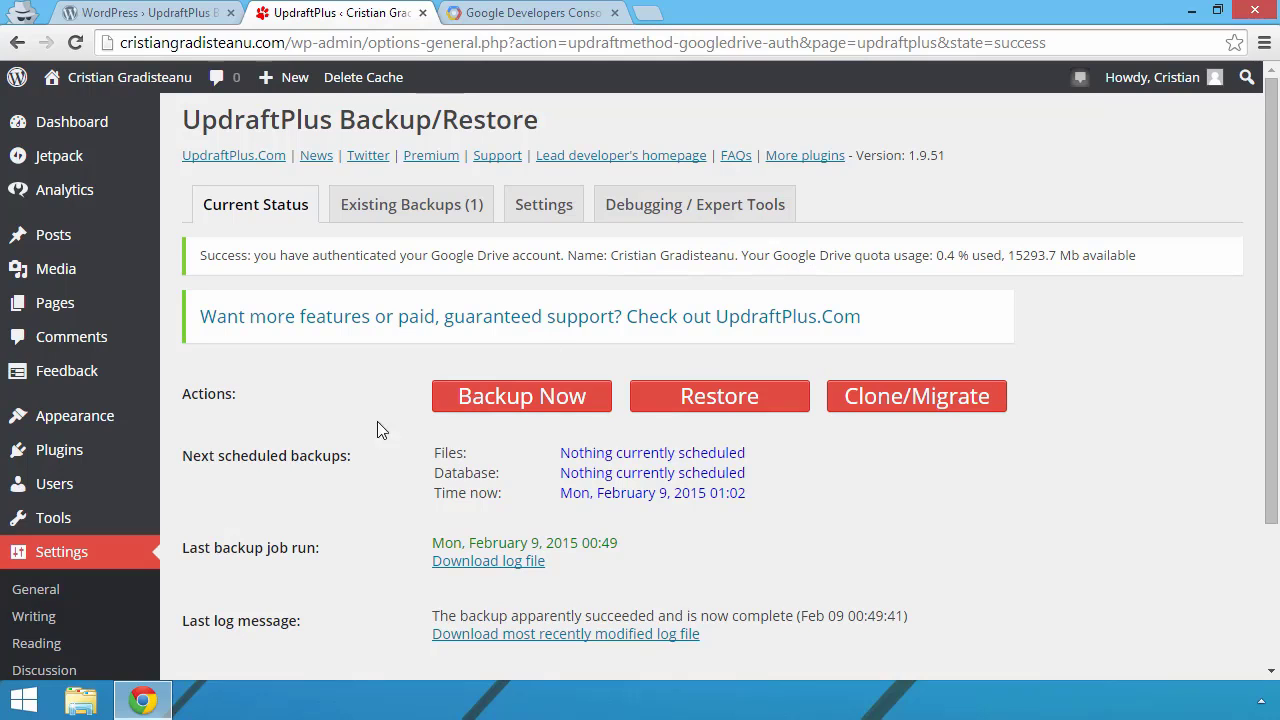
Step: Run a one-time UpdraftPlus backup that leaves out the database
click(491, 397)
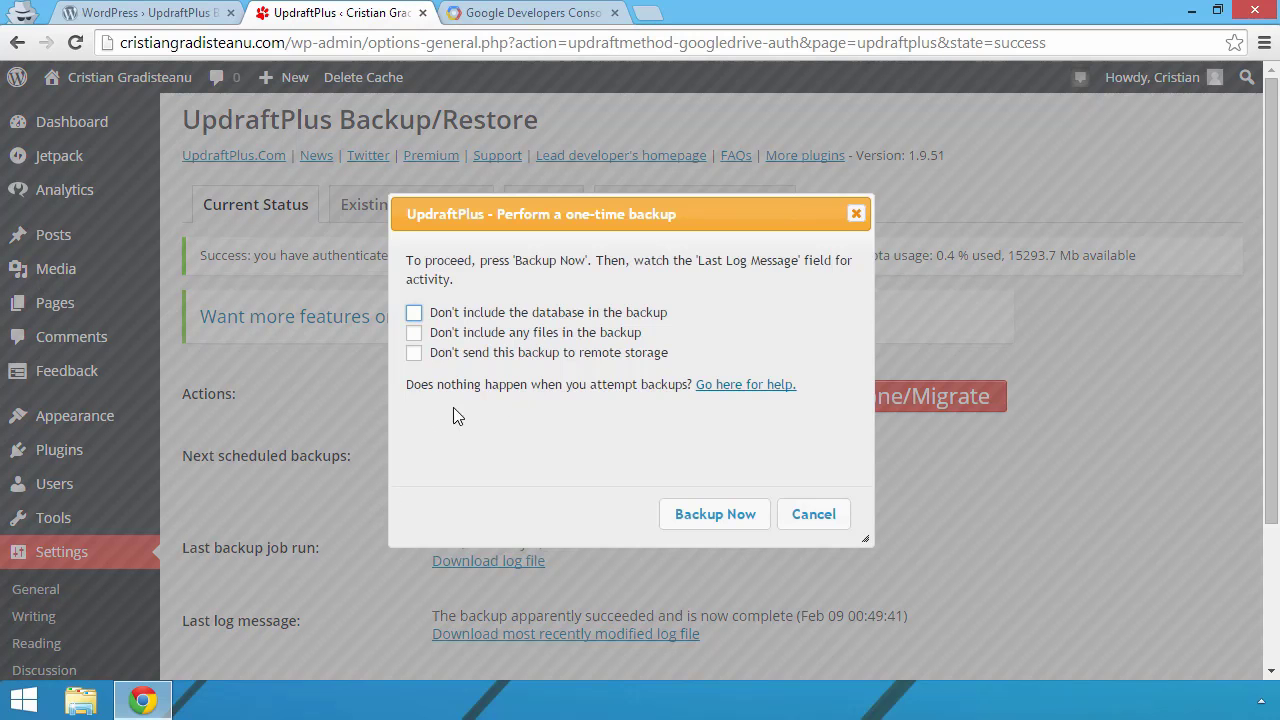
click(561, 314)
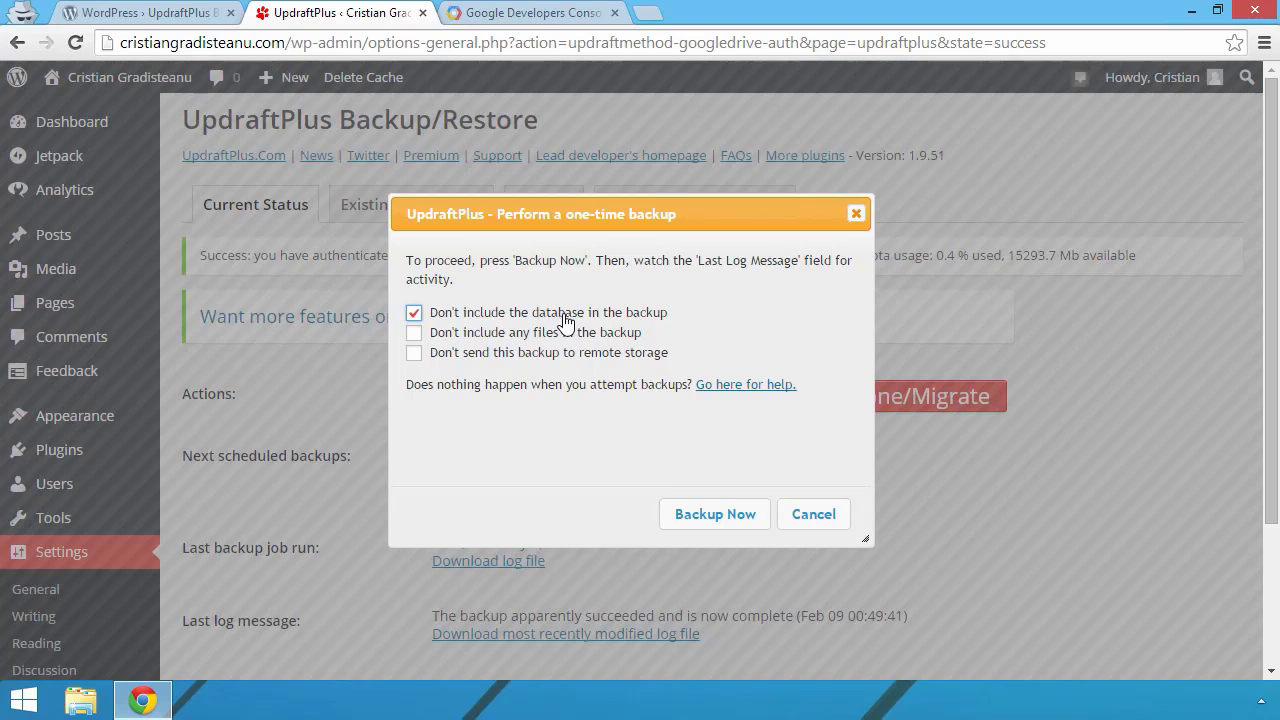
click(716, 515)
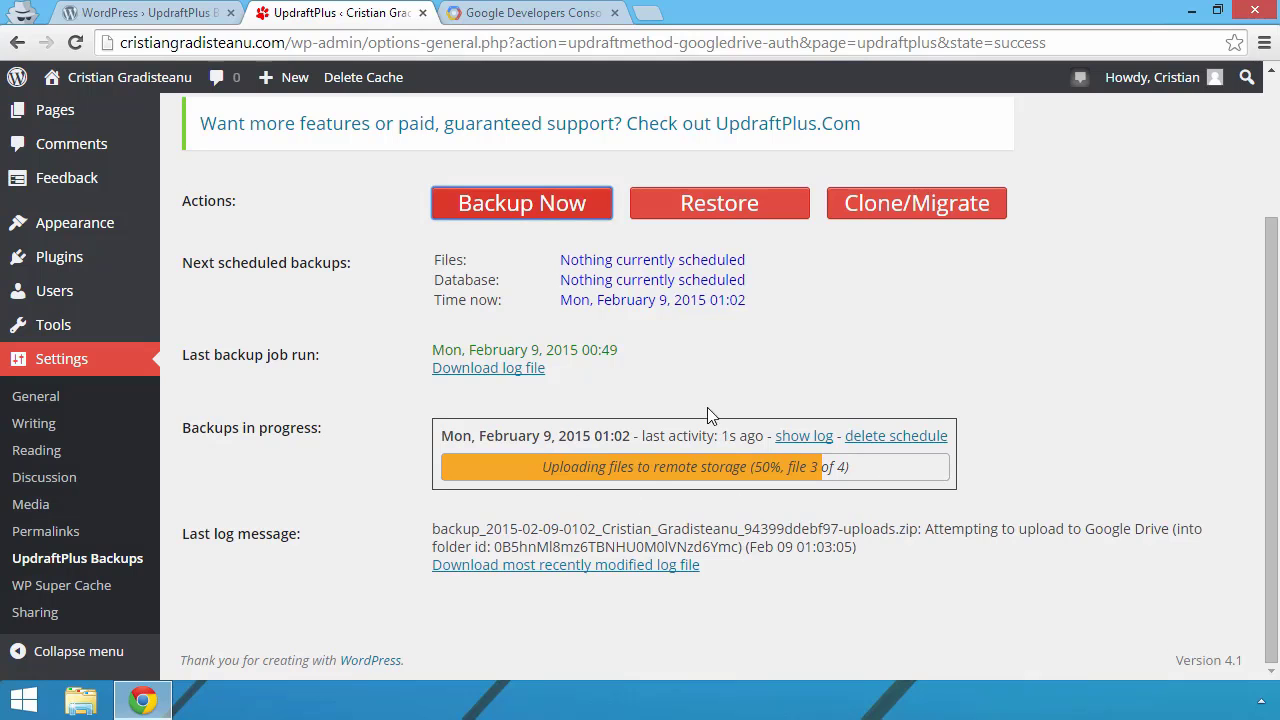
Step: Launch the local Google Drive folder from Windows search with 'drive'
key(super)
text(driv)
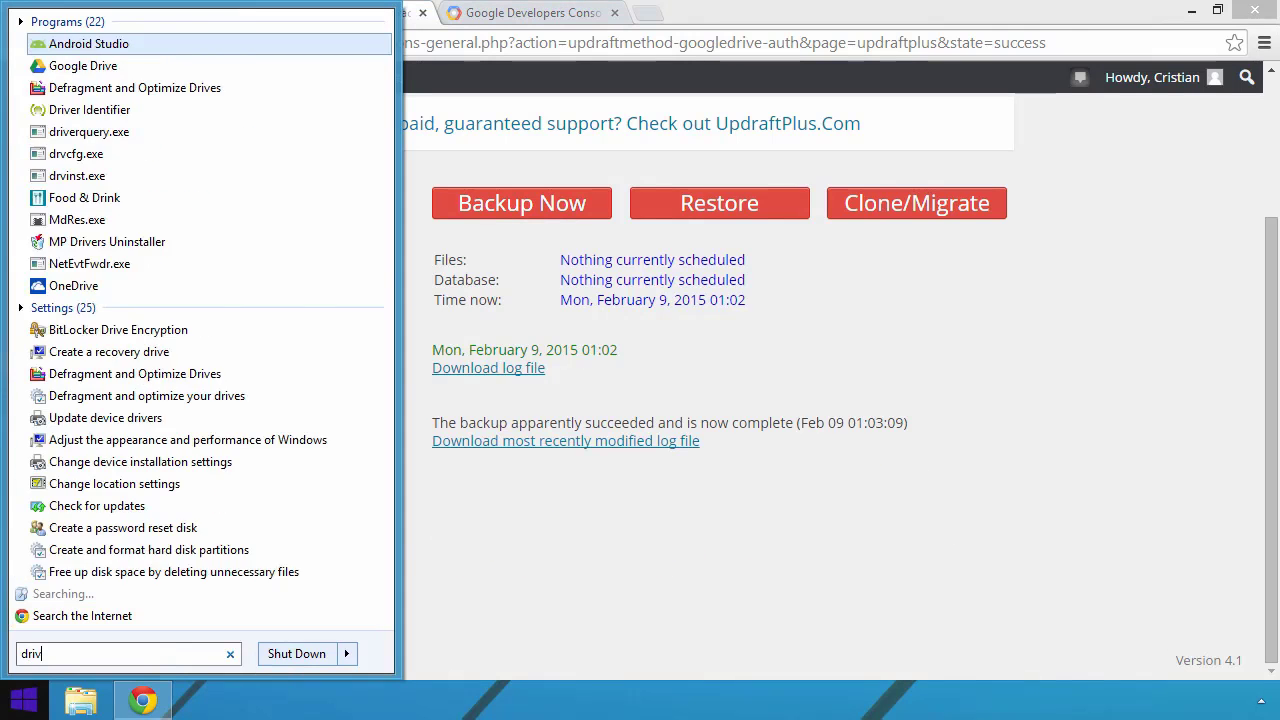
text(e)
key(Return)
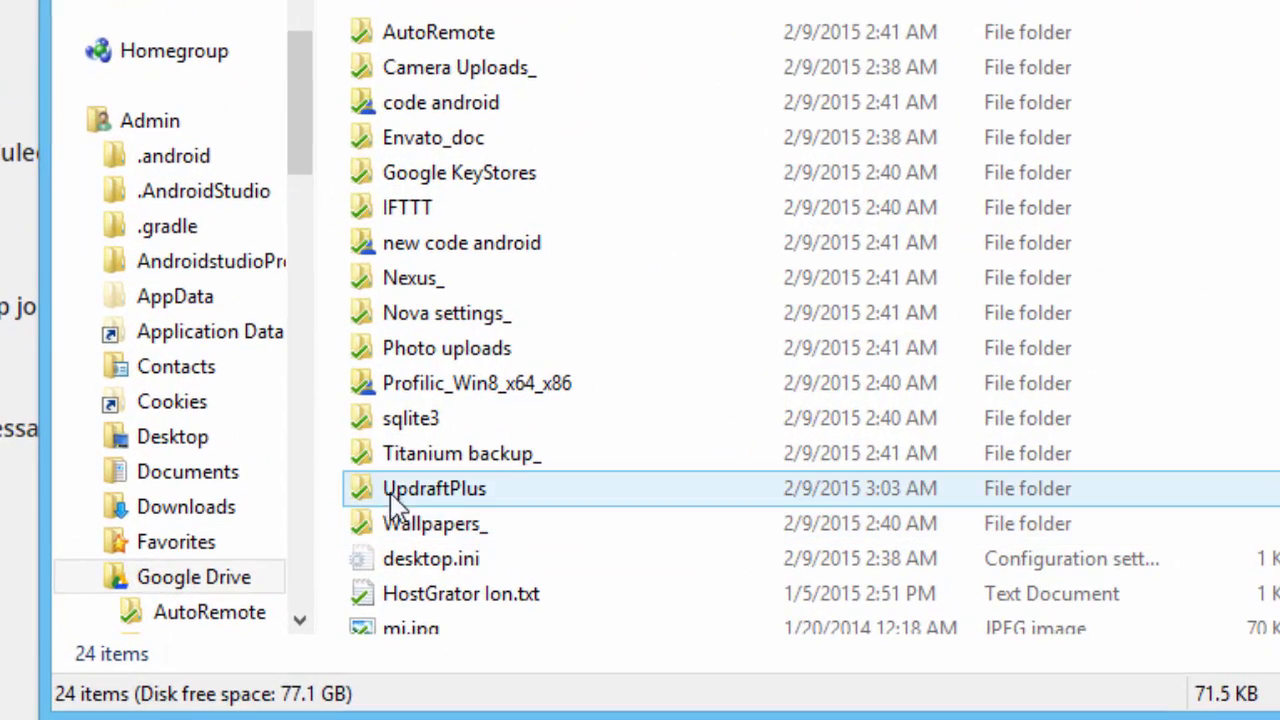
Step: Open the UpdraftPlus folder and check the sizes of the themes, others and uploads zip archives
click(392, 496)
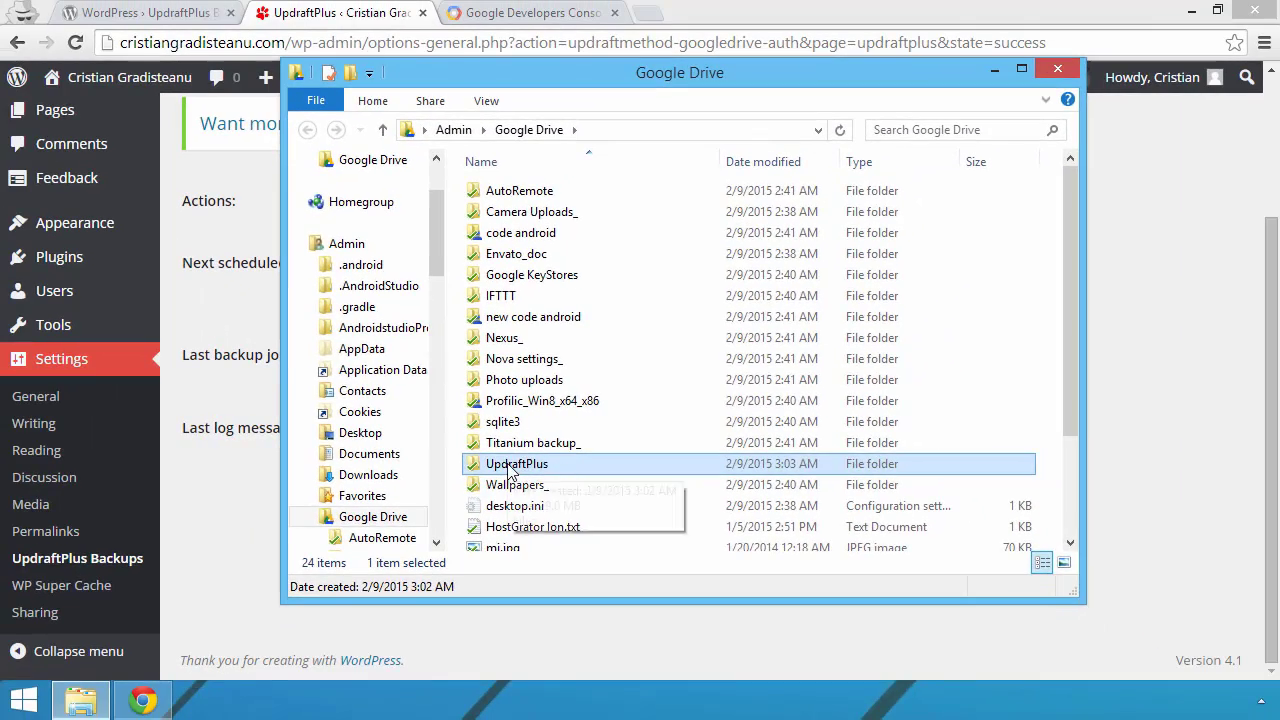
double_click(408, 494)
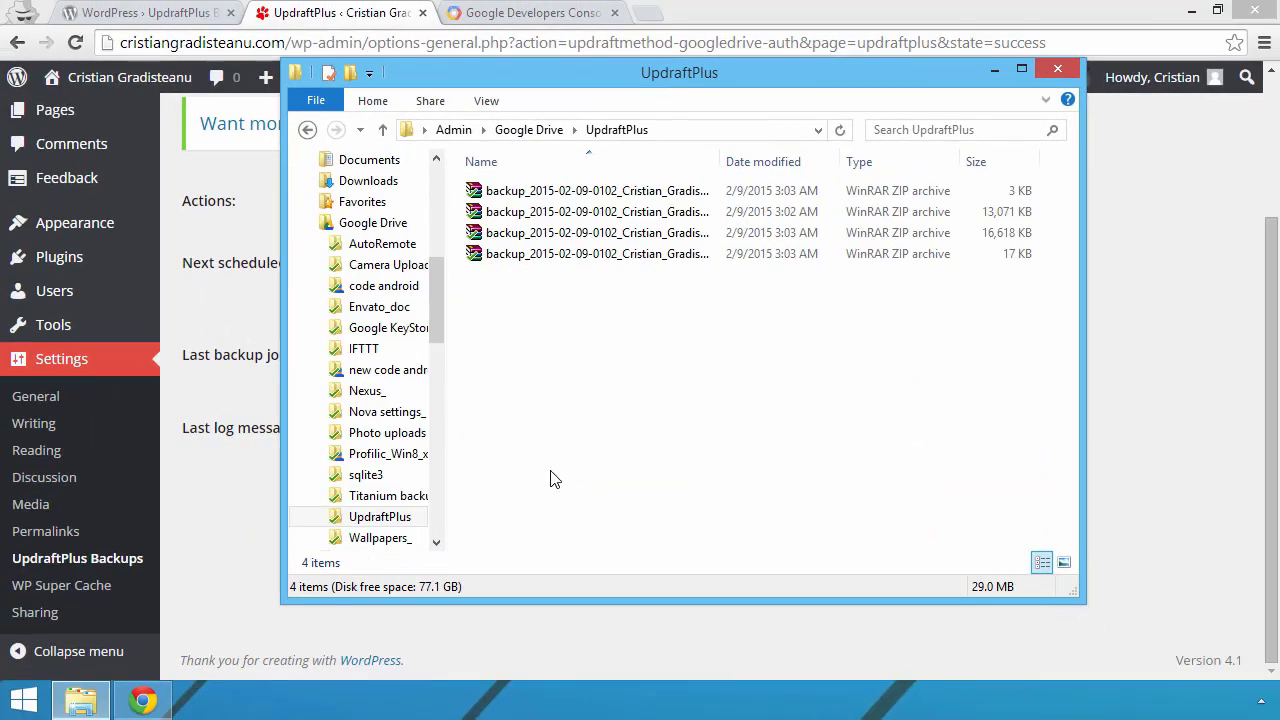
drag(719, 161, 834, 162)
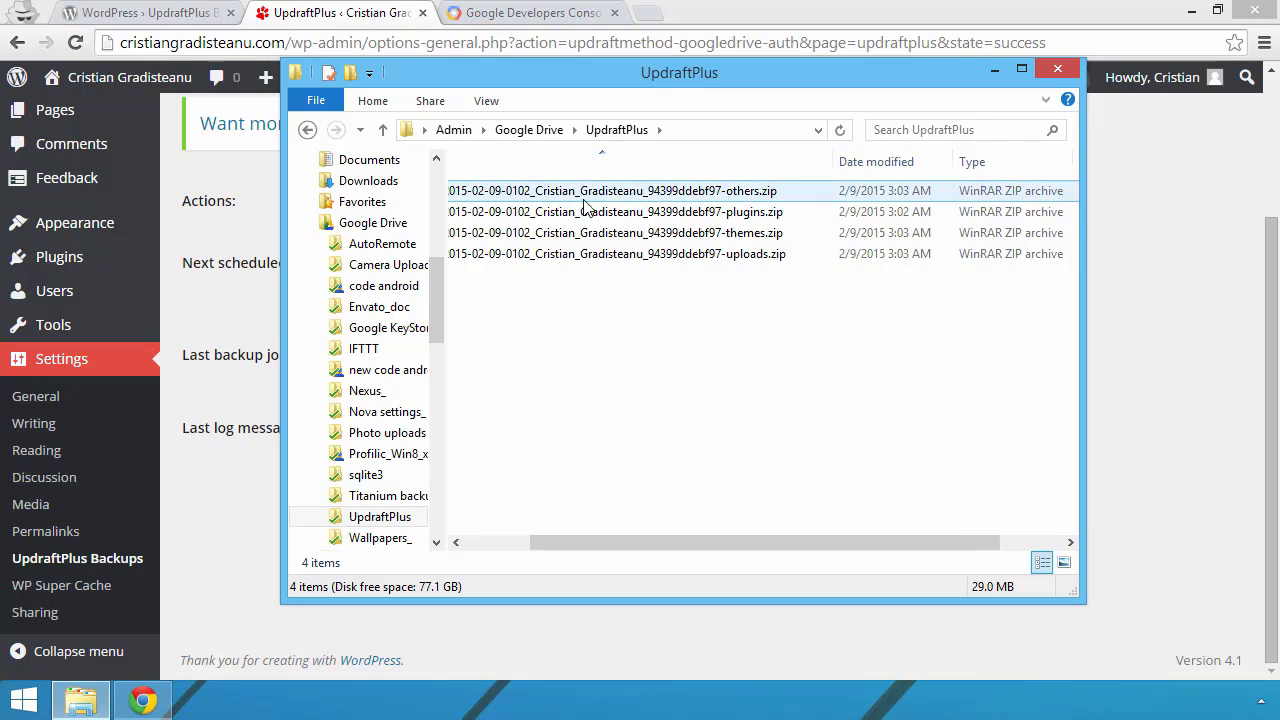
click(738, 234)
click(746, 194)
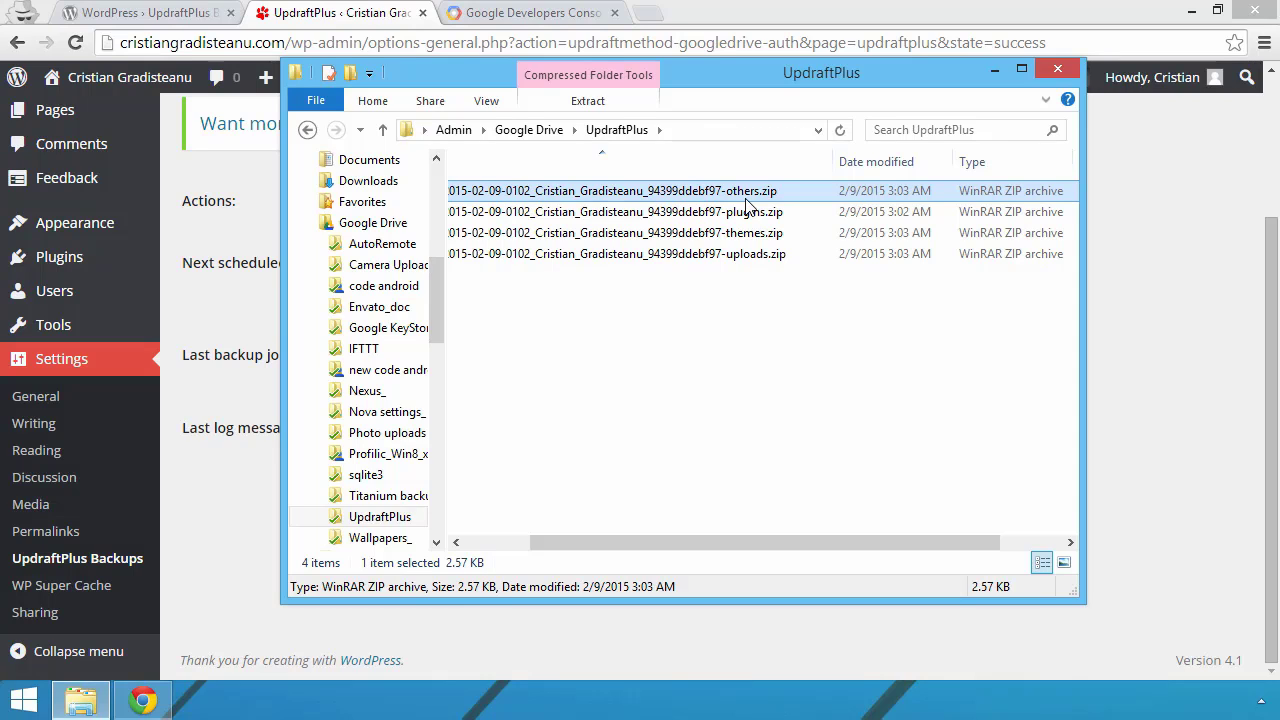
click(745, 253)
click(743, 234)
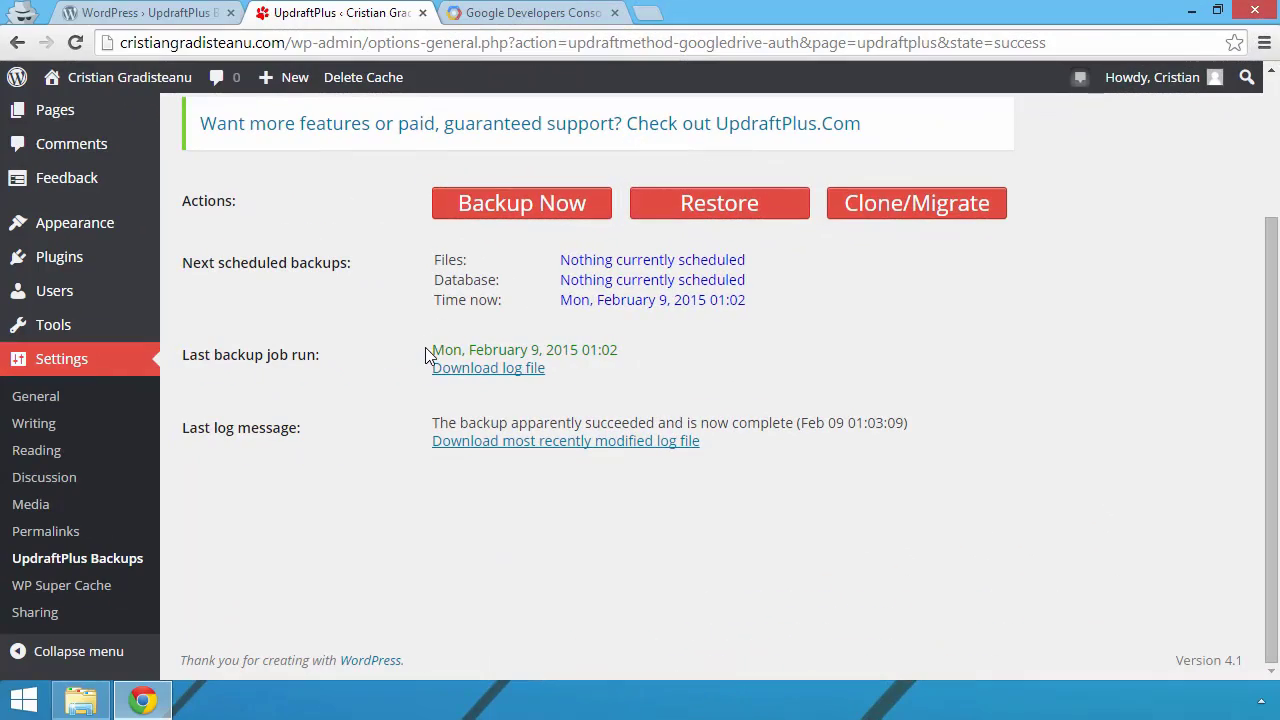
drag(428, 350, 671, 351)
click(755, 386)
drag(537, 334, 803, 300)
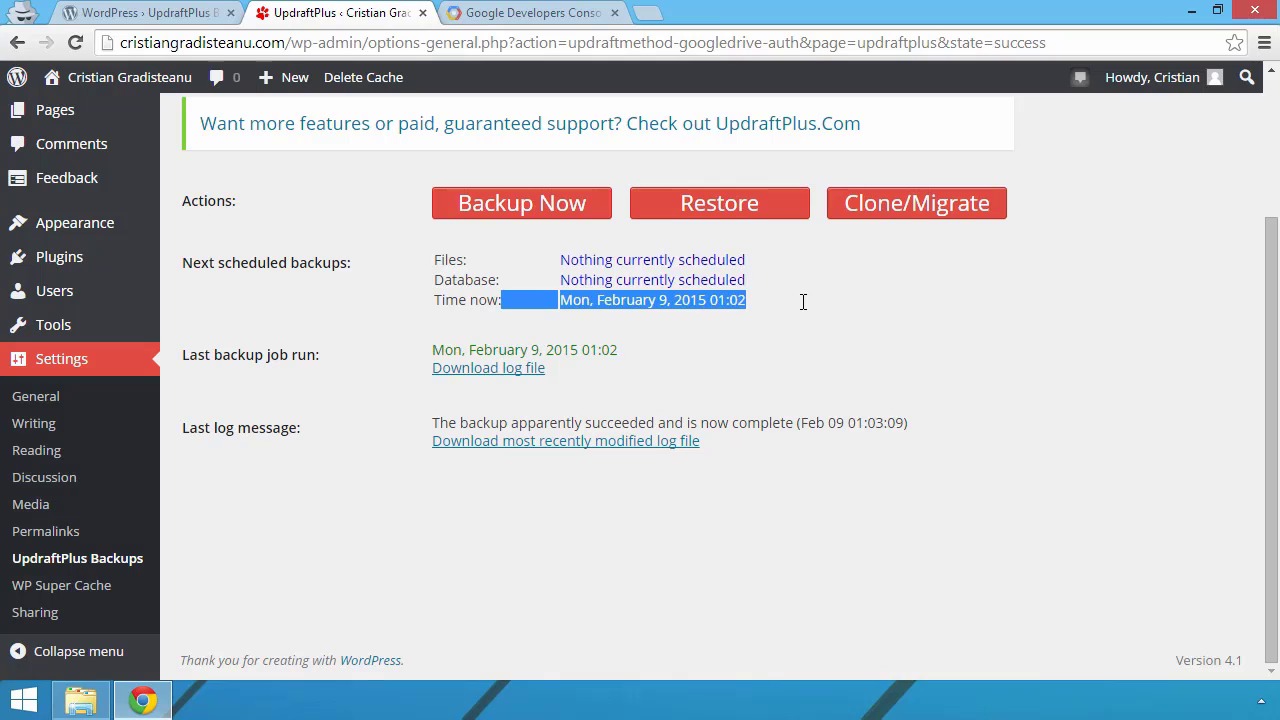
drag(427, 349, 704, 346)
click(769, 357)
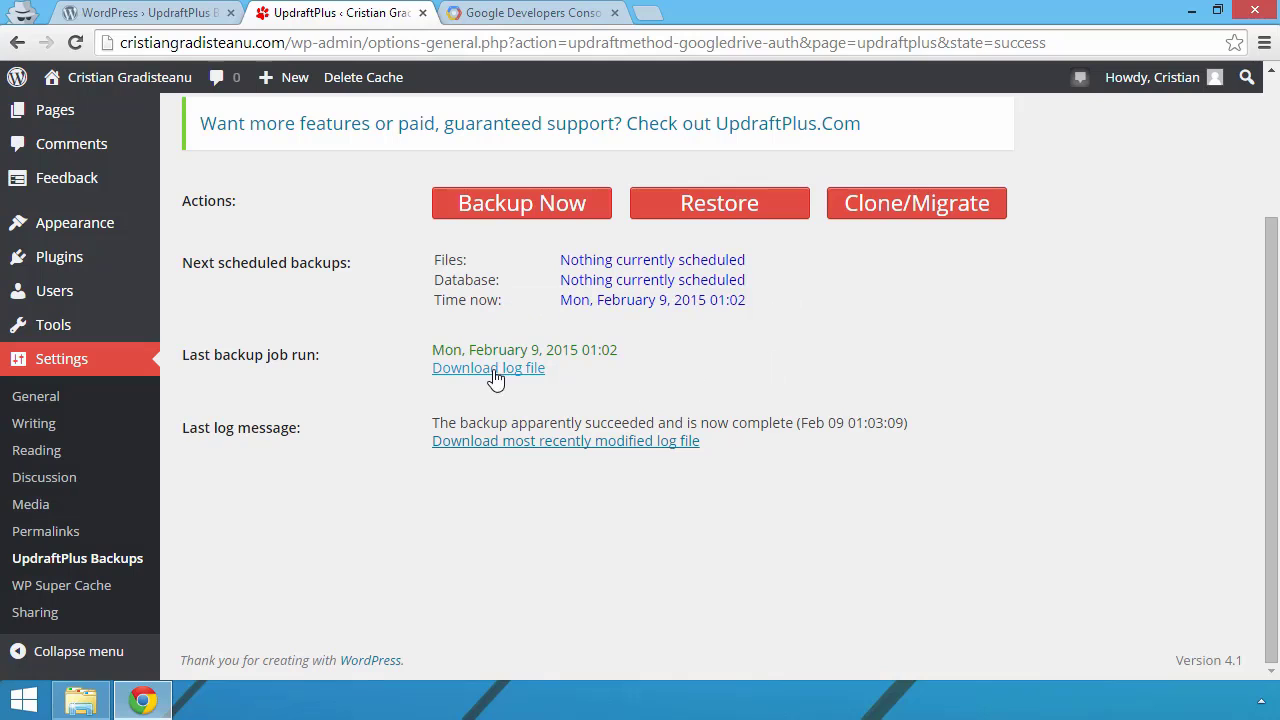
scroll(680, 370, up, 2)
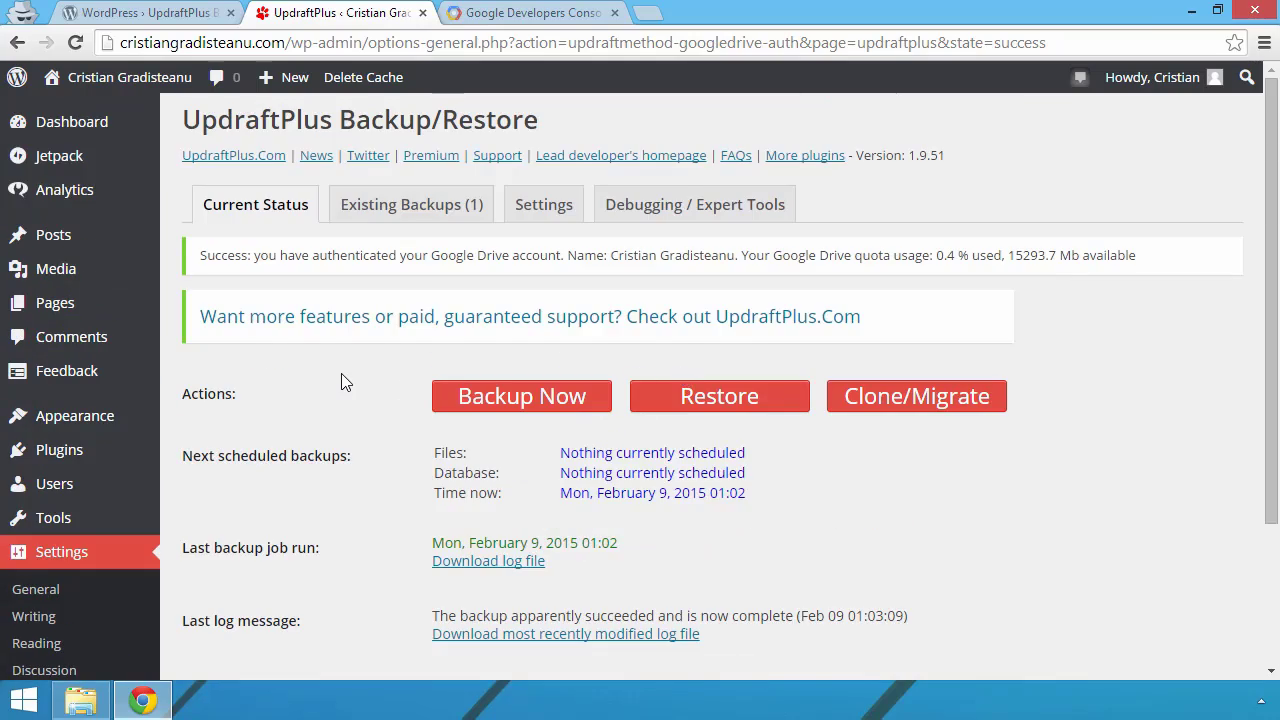
scroll(341, 382, down, 1)
click(540, 157)
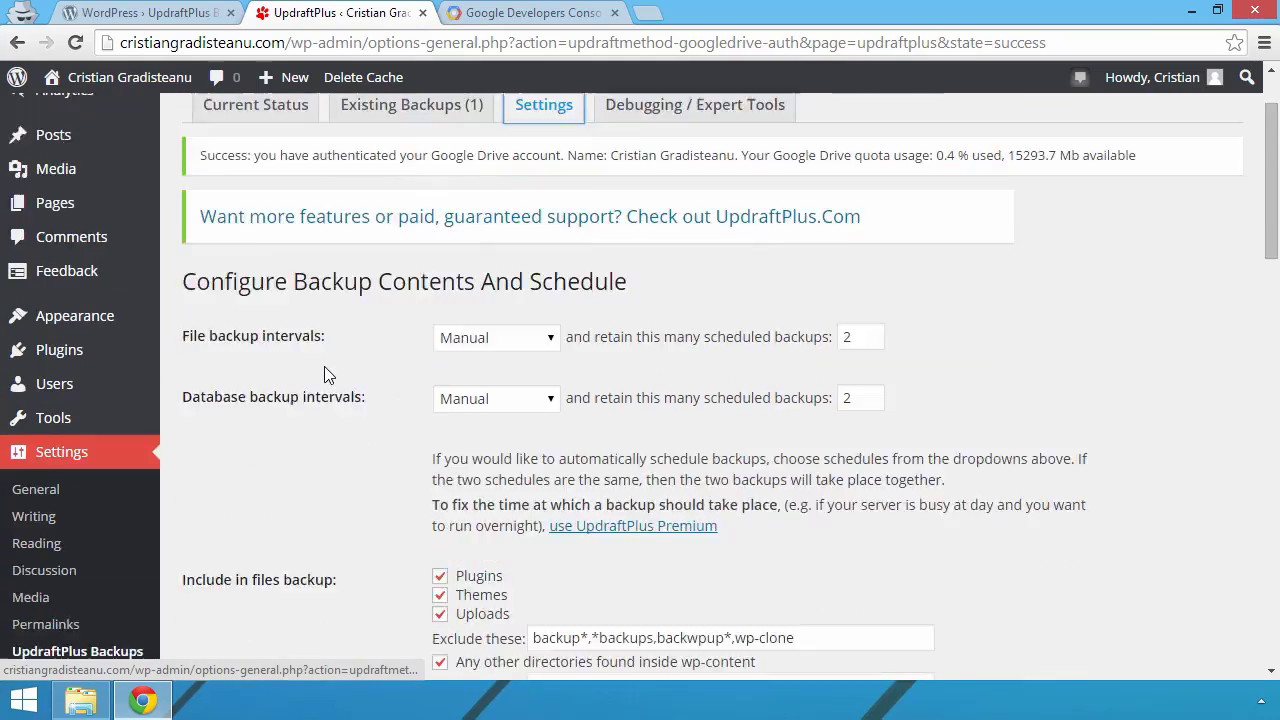
scroll(326, 375, down, 3)
scroll(326, 375, down, 3)
scroll(440, 325, up, 4)
scroll(394, 340, down, 5)
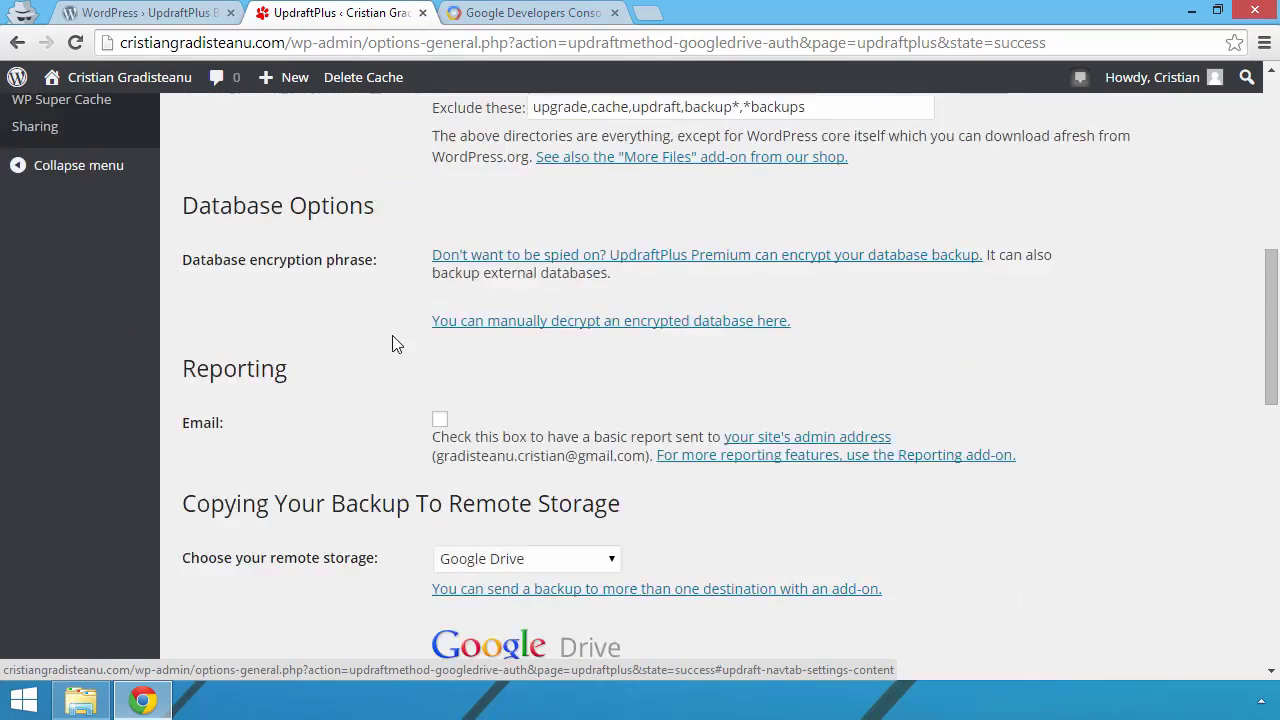
scroll(470, 290, up, 5)
click(475, 285)
click(337, 343)
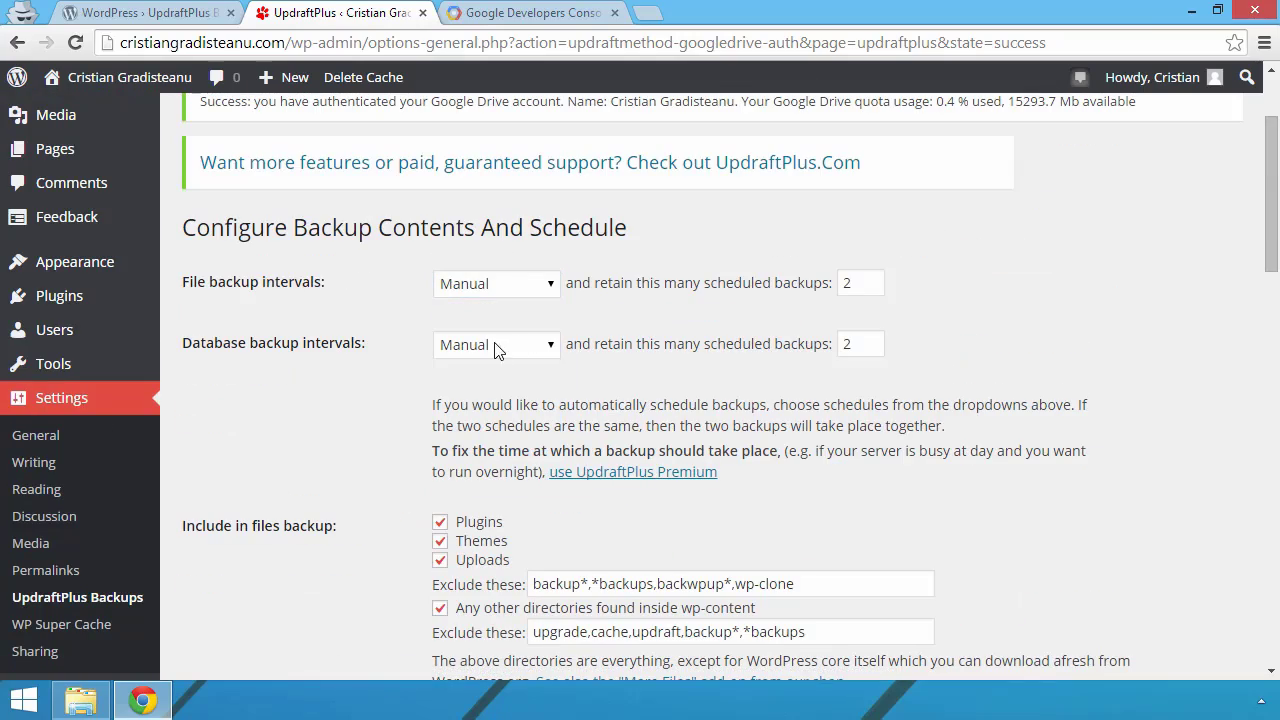
scroll(344, 318, down, 5)
scroll(344, 318, down, 2)
click(548, 343)
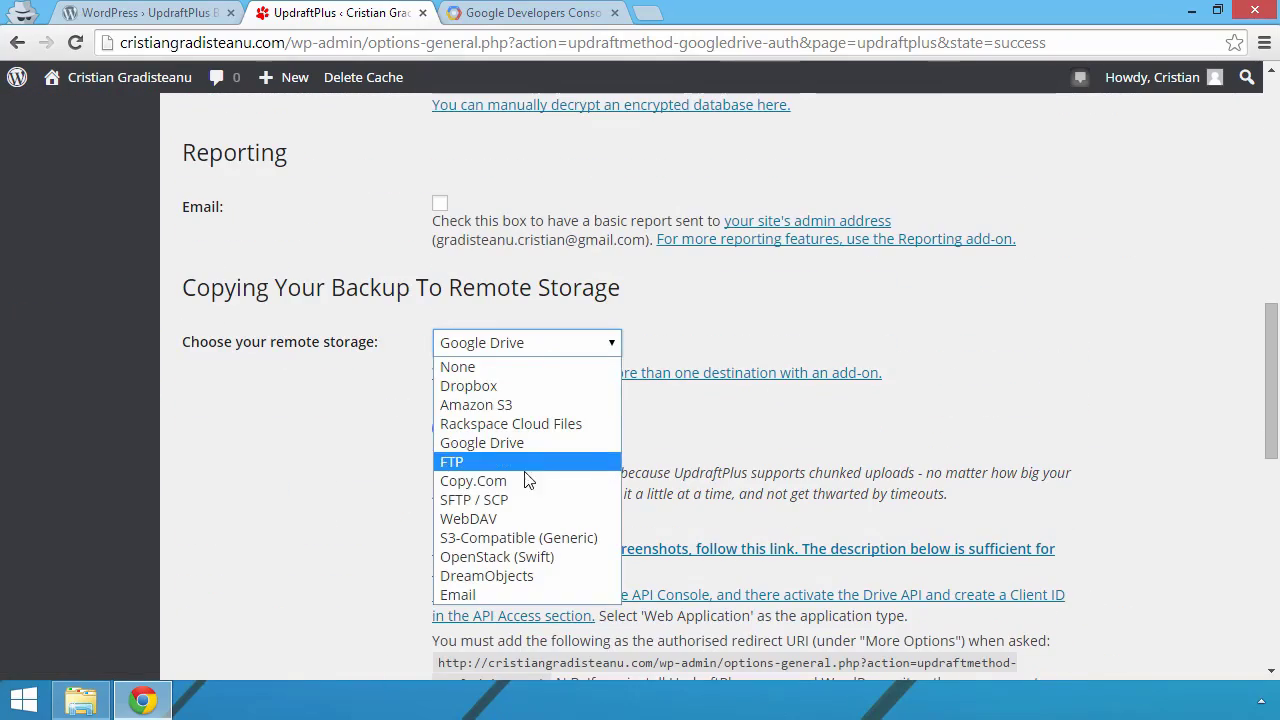
click(950, 300)
scroll(569, 397, up, 10)
scroll(437, 390, down, 3)
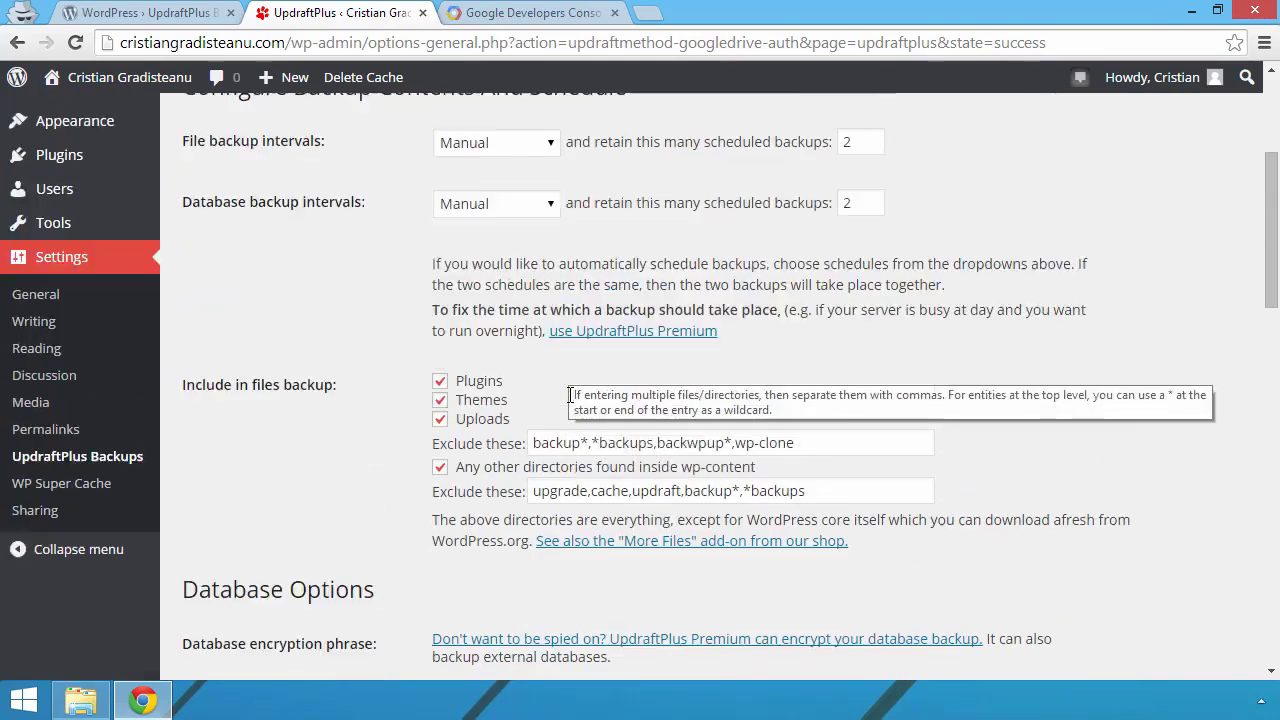
scroll(437, 300, up, 4)
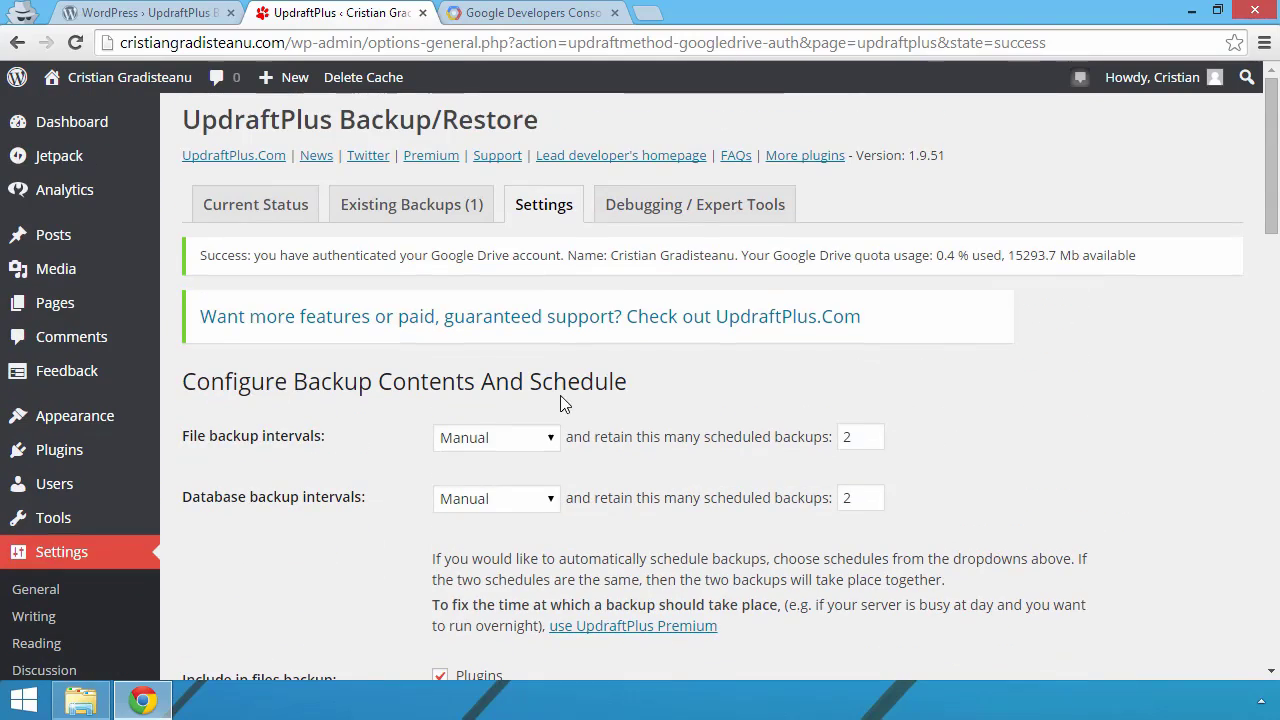
click(430, 157)
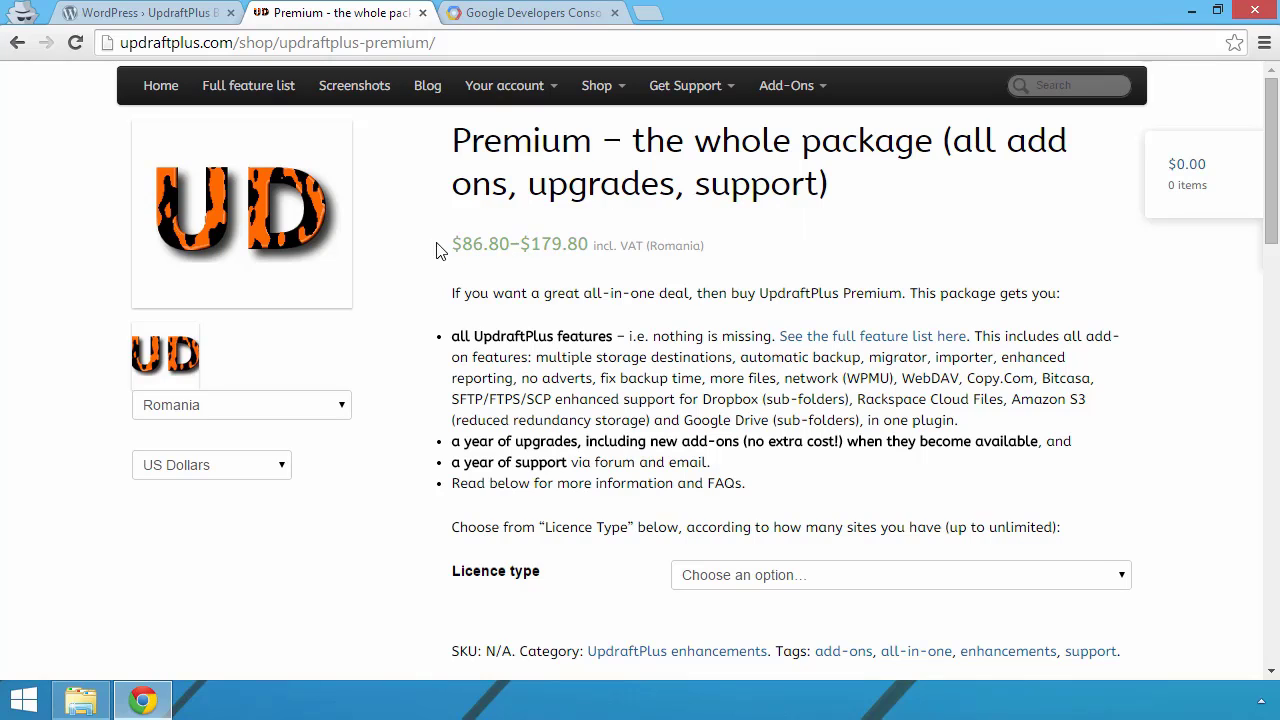
Step: Scroll the UpdraftPlus Premium page and view its Licence type options without choosing one
scroll(458, 330, down, 1)
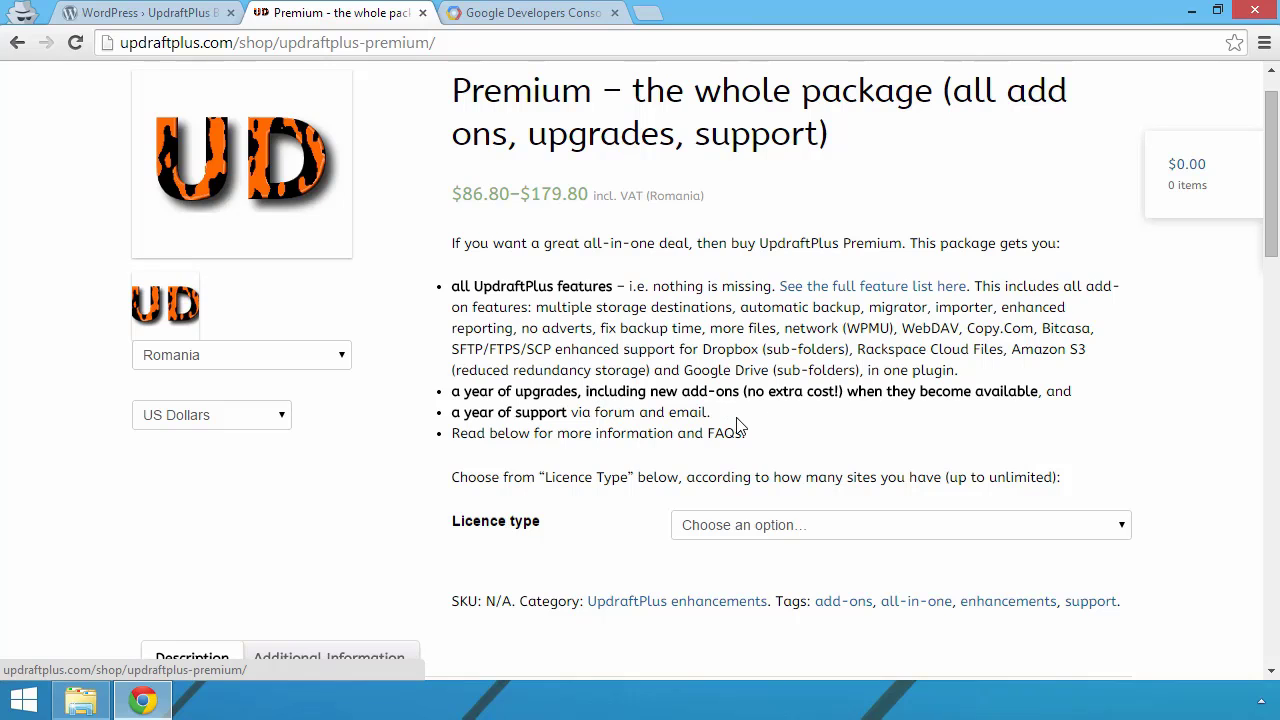
scroll(691, 503, down, 2)
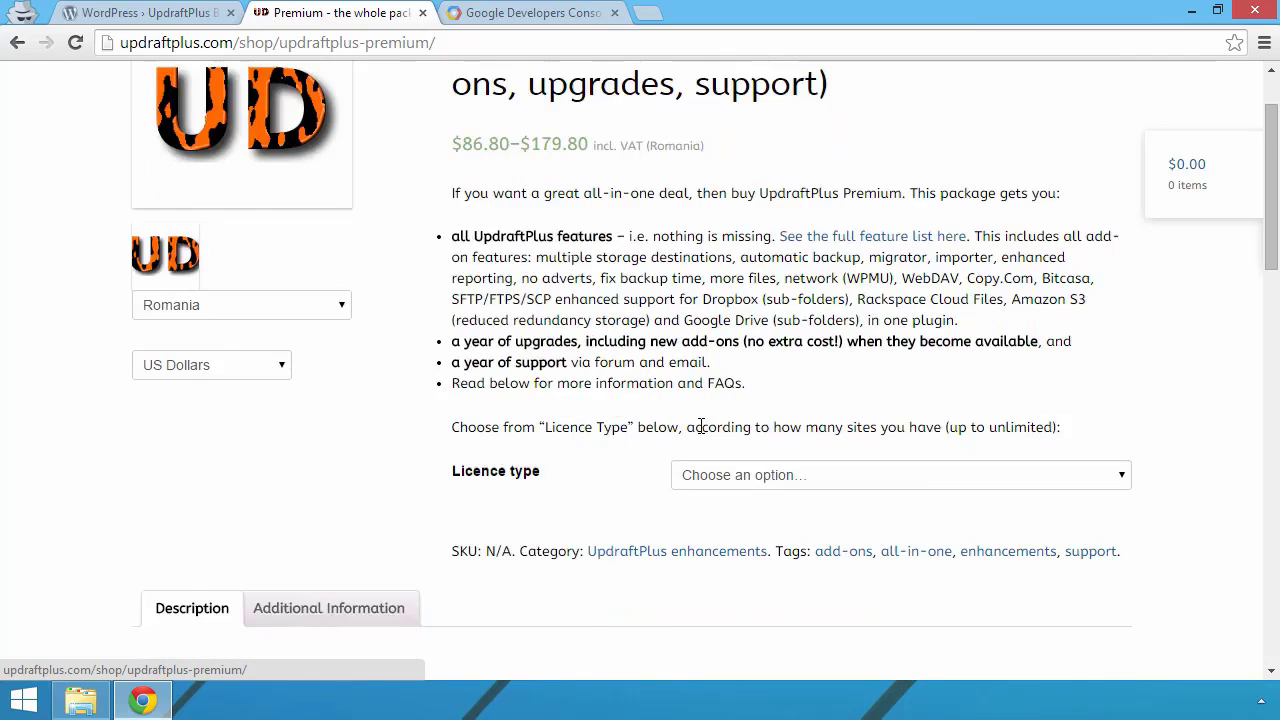
click(765, 333)
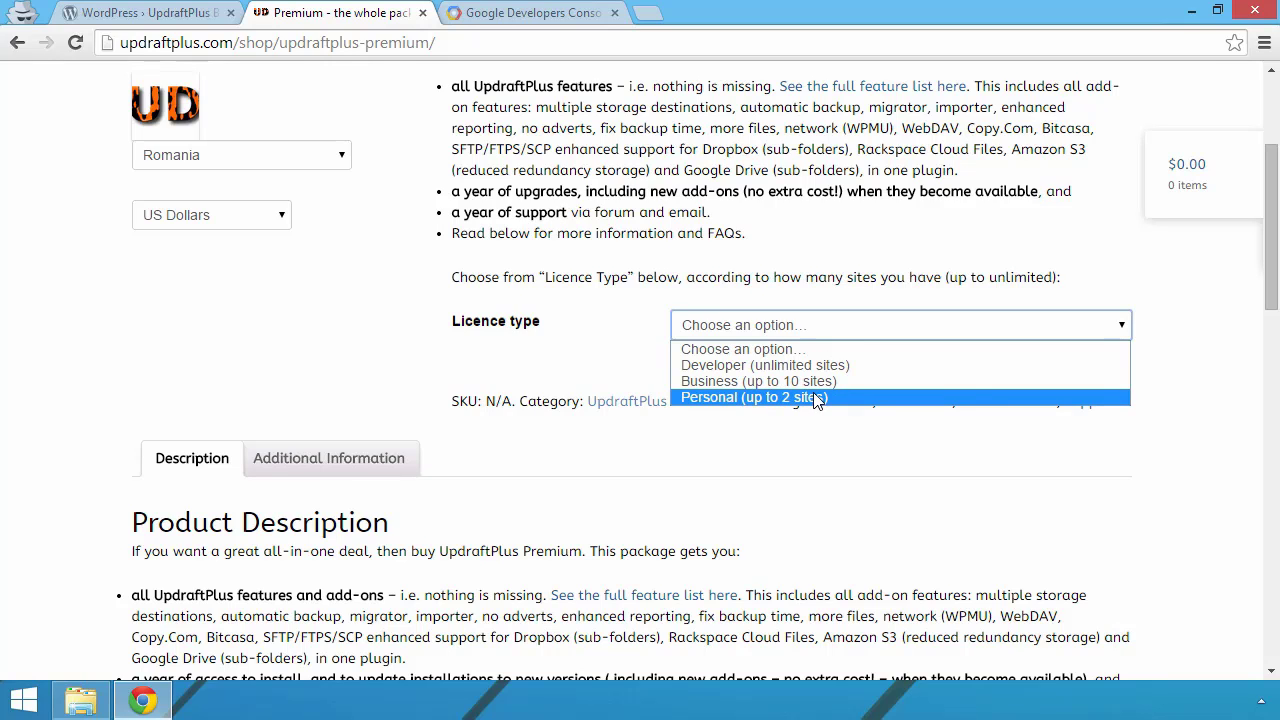
click(566, 372)
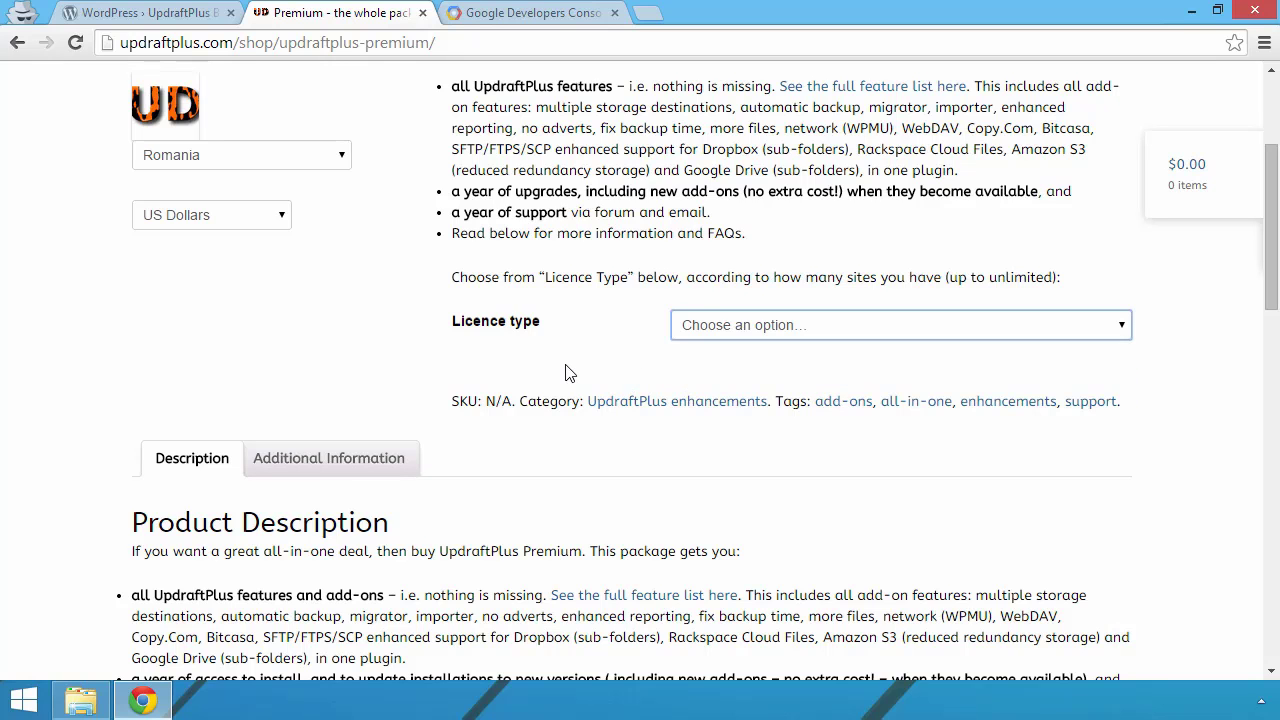
scroll(566, 372, up, 2)
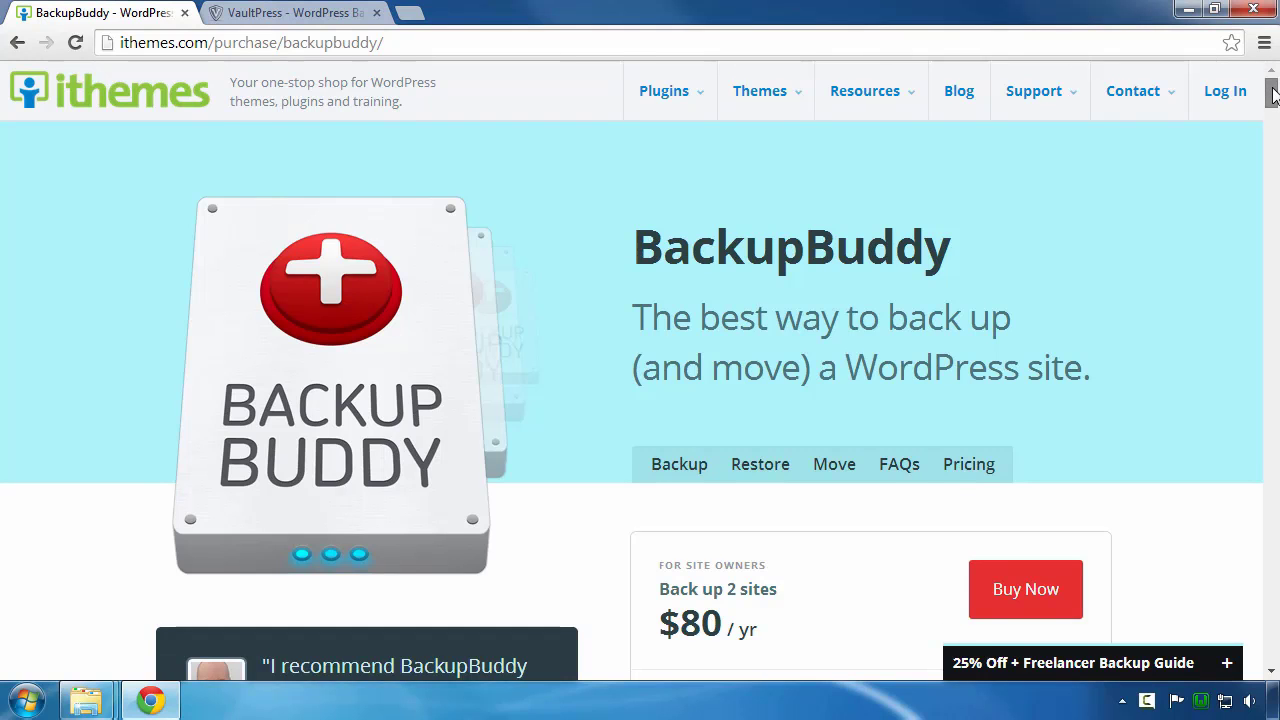
Step: Scroll the BackupBuddy purchase page down to the Gold, Developer, Freelancer and Blogger pricing tiers
drag(1273, 94, 1272, 121)
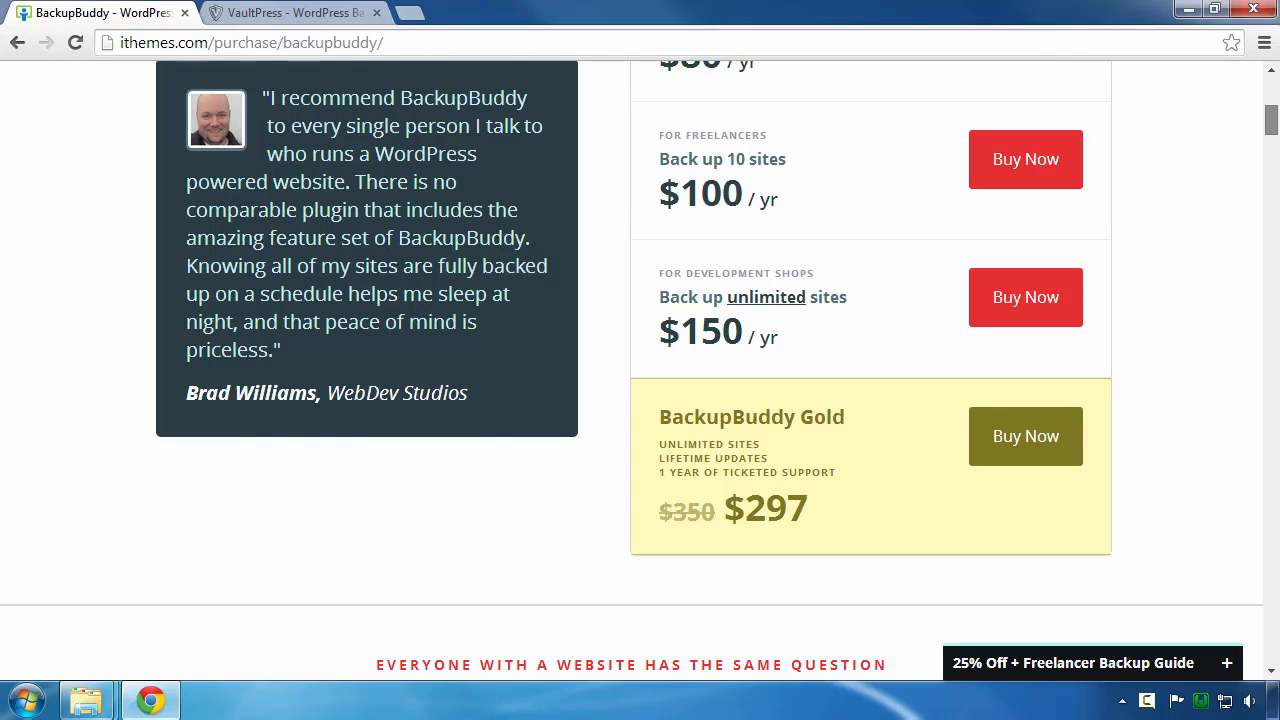
drag(1272, 118, 1268, 197)
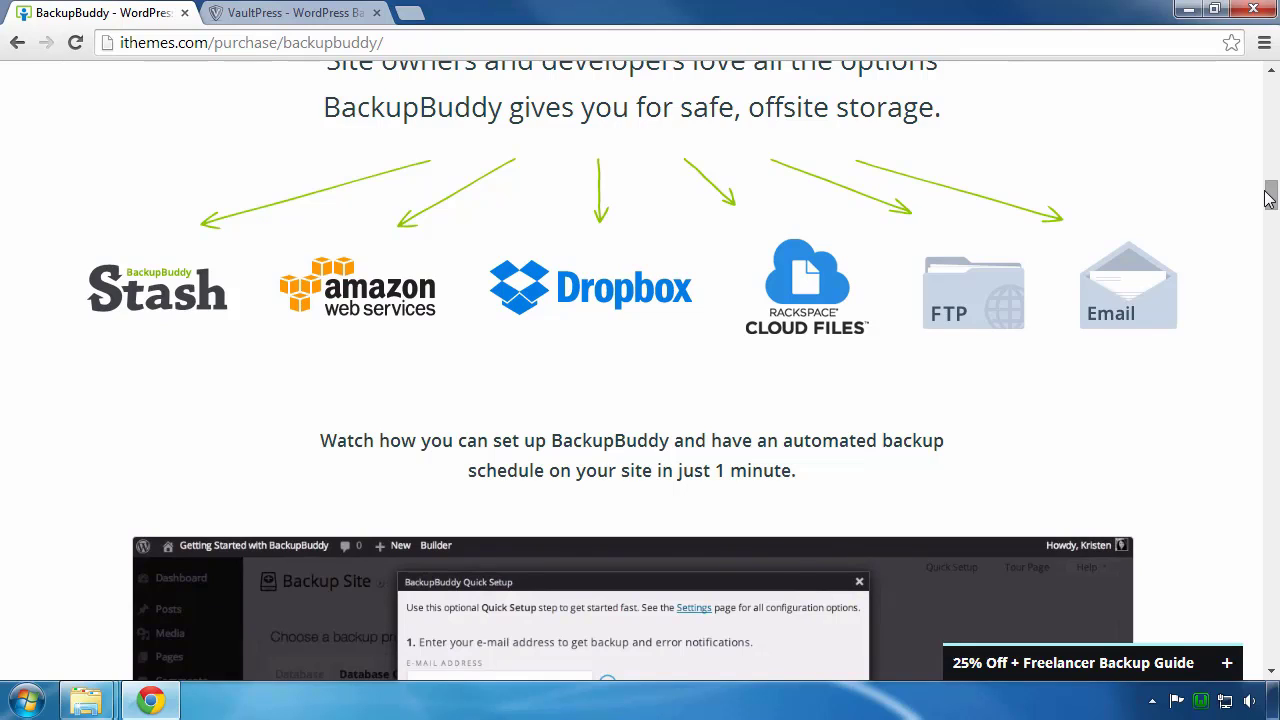
drag(1268, 197, 1271, 250)
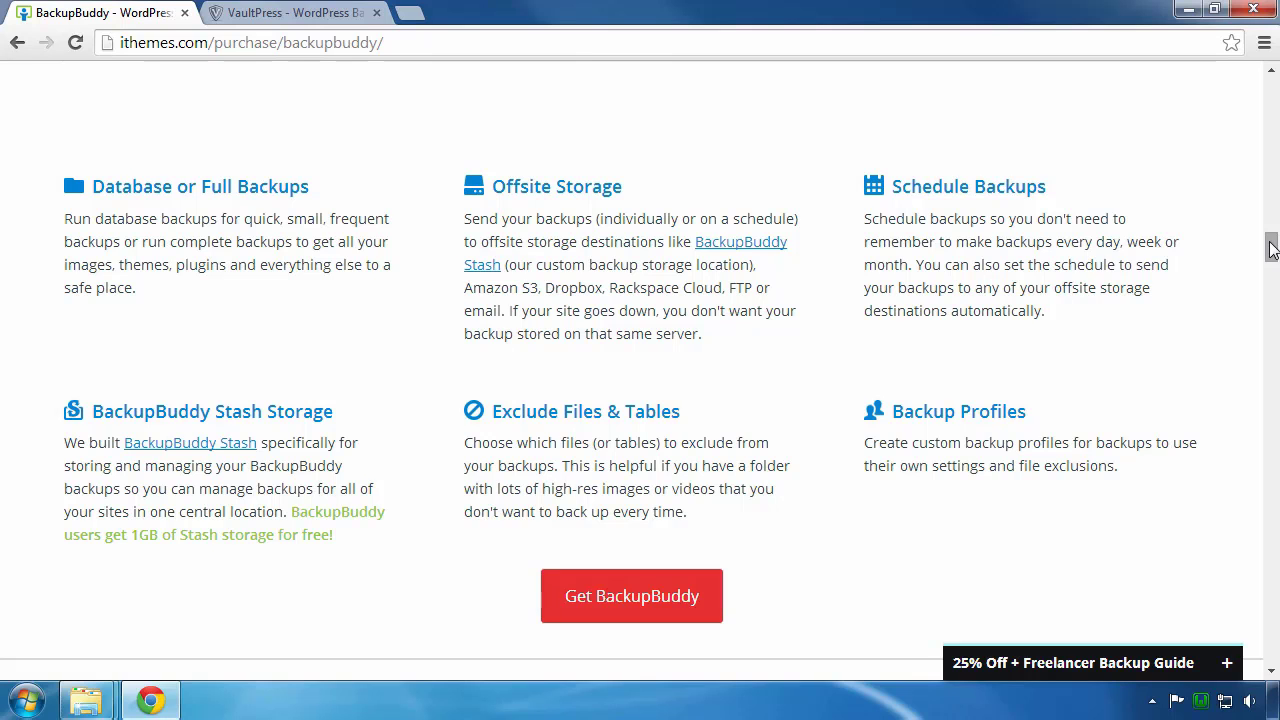
drag(1272, 250, 1272, 494)
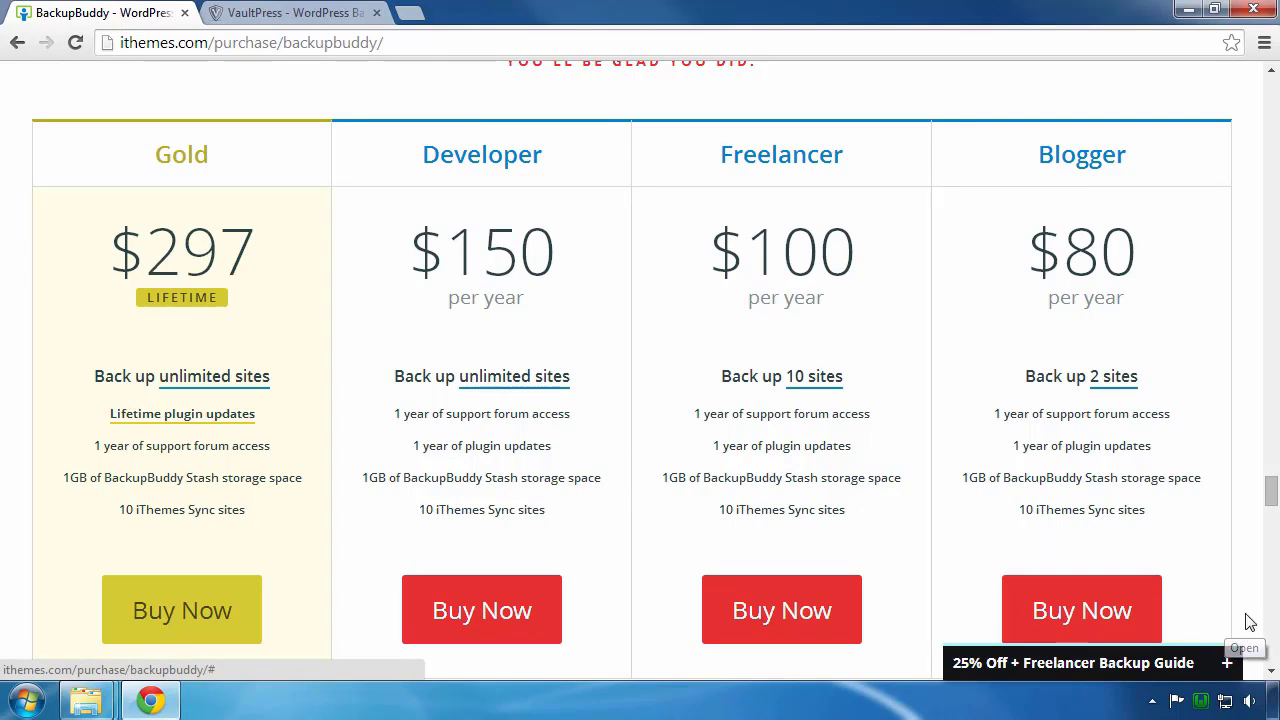
drag(1272, 494, 1272, 503)
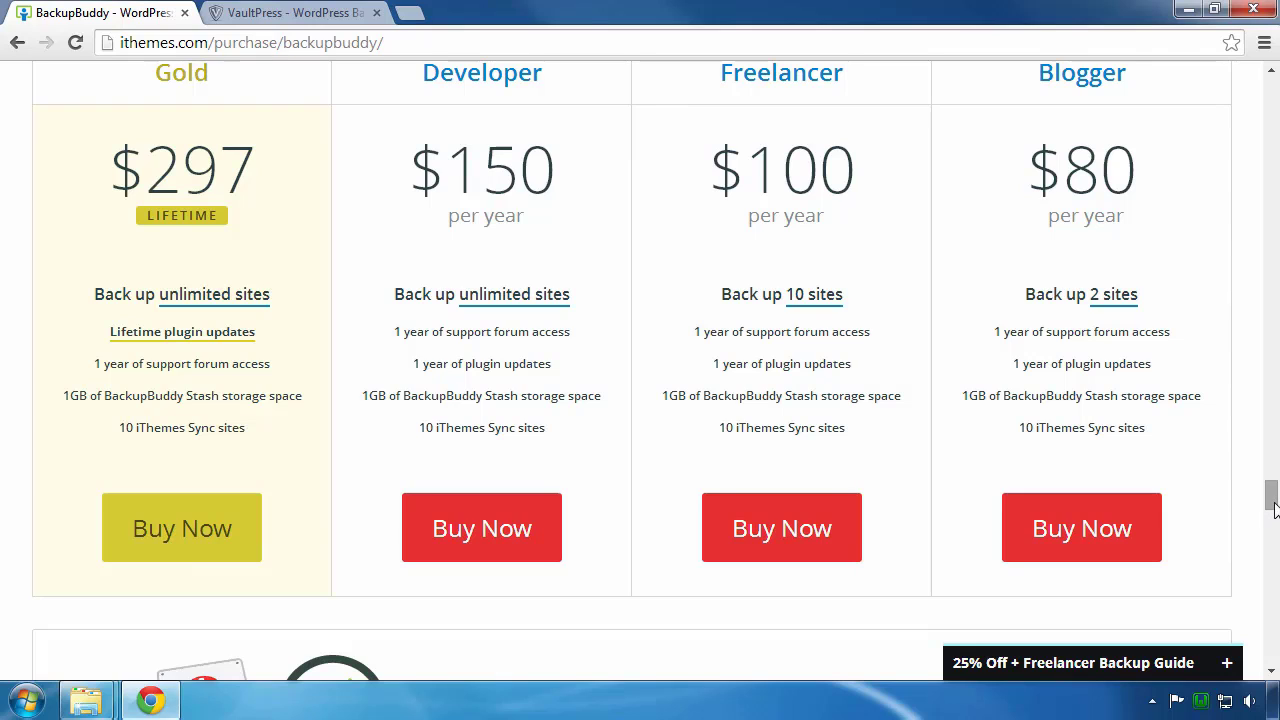
scroll(1274, 508, up, 1)
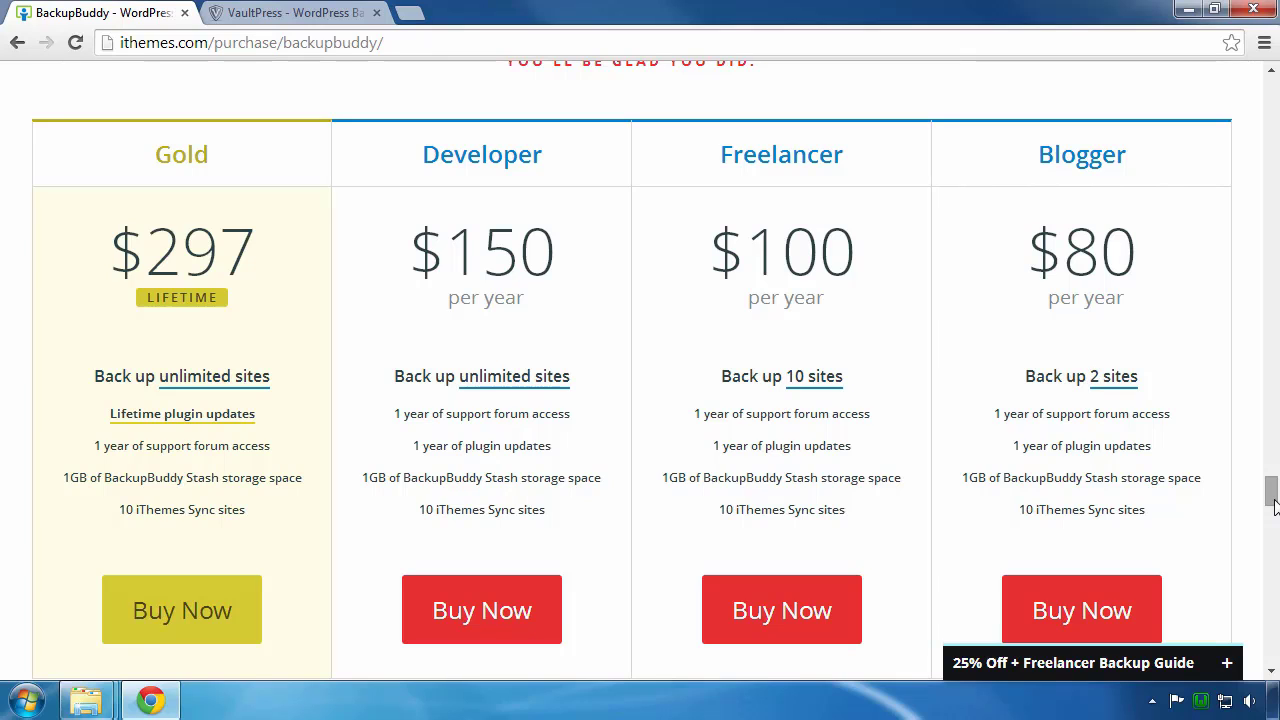
click(295, 13)
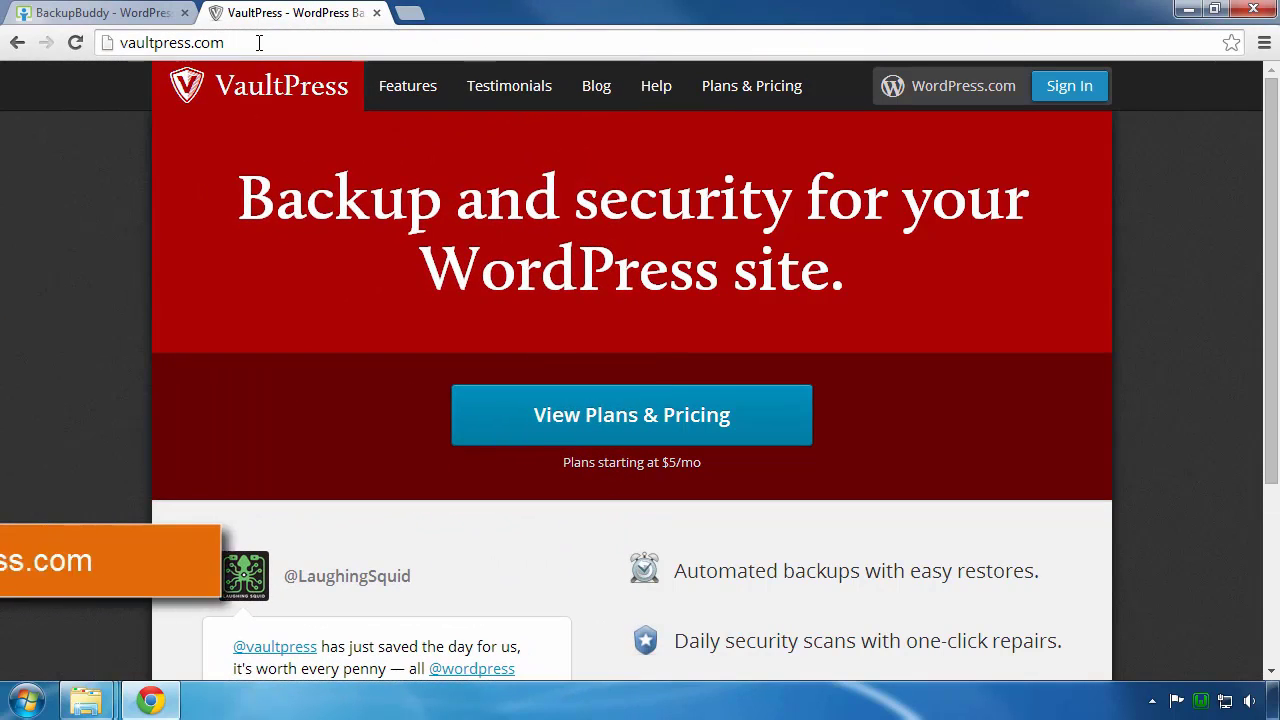
Step: Bring up VaultPress Plans & Pricing showing Lite $55, Basic $165 and Premium $440 per year
click(258, 43)
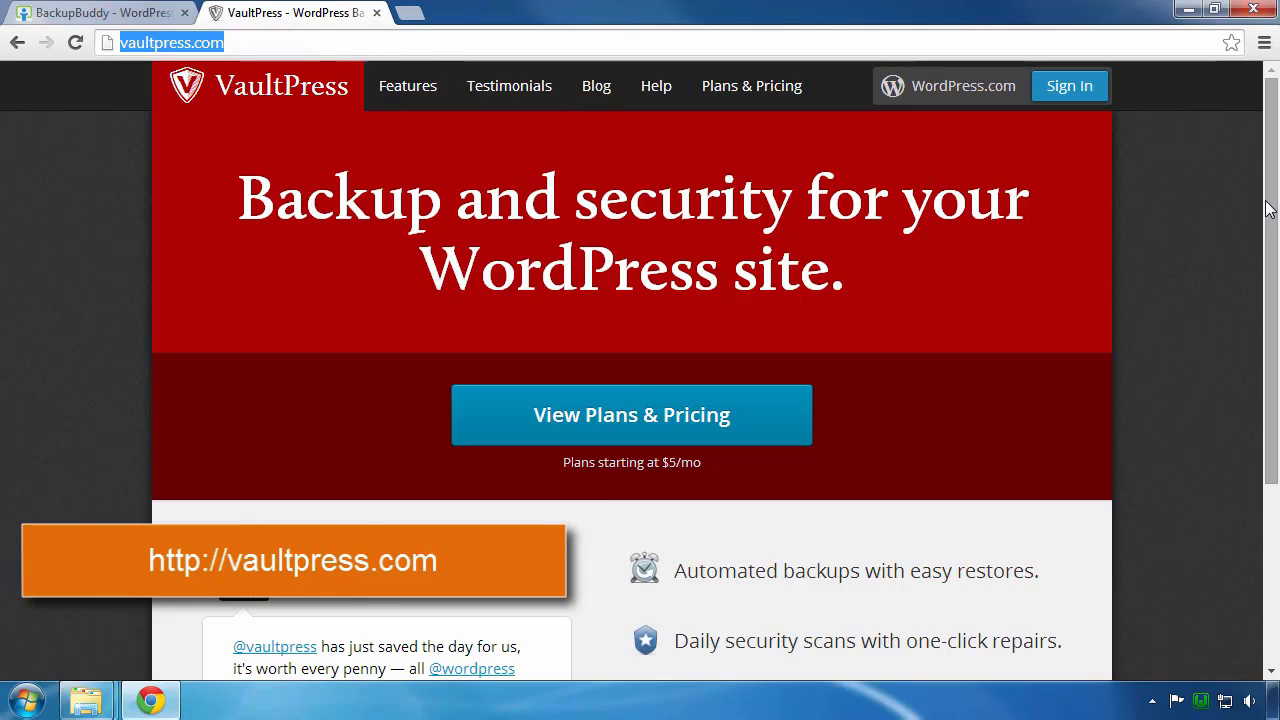
drag(1272, 201, 1274, 263)
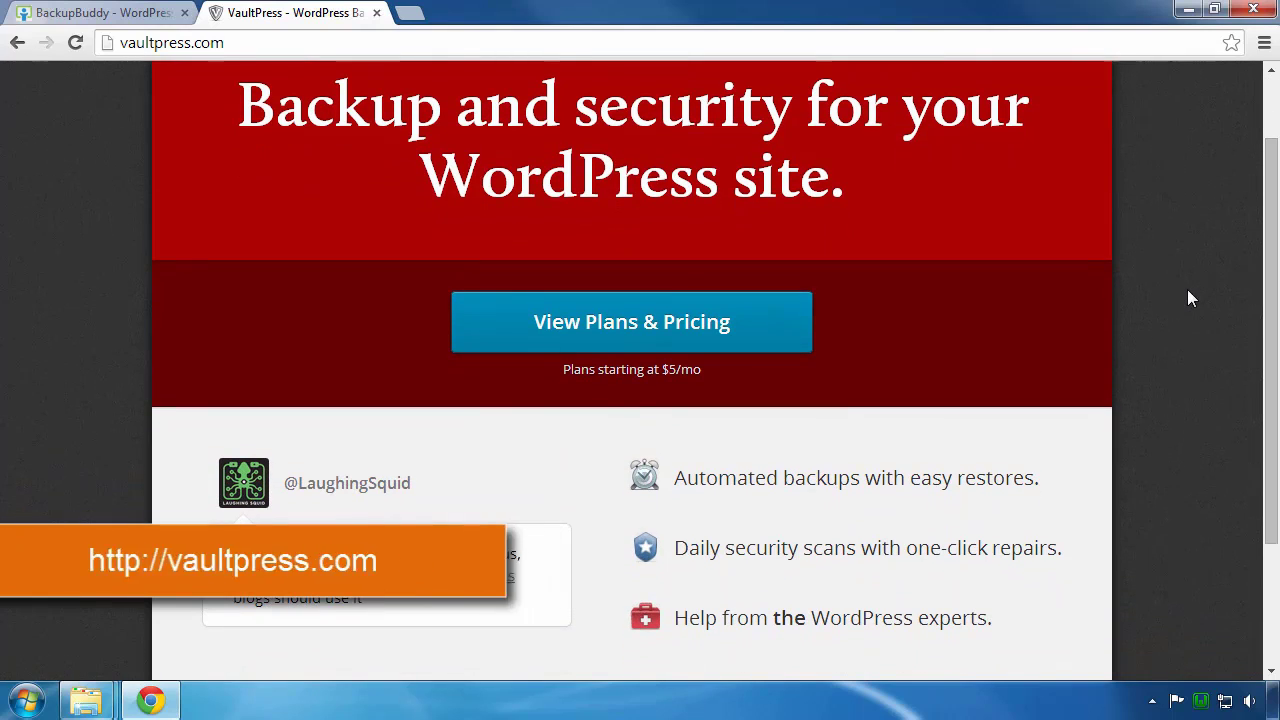
click(648, 320)
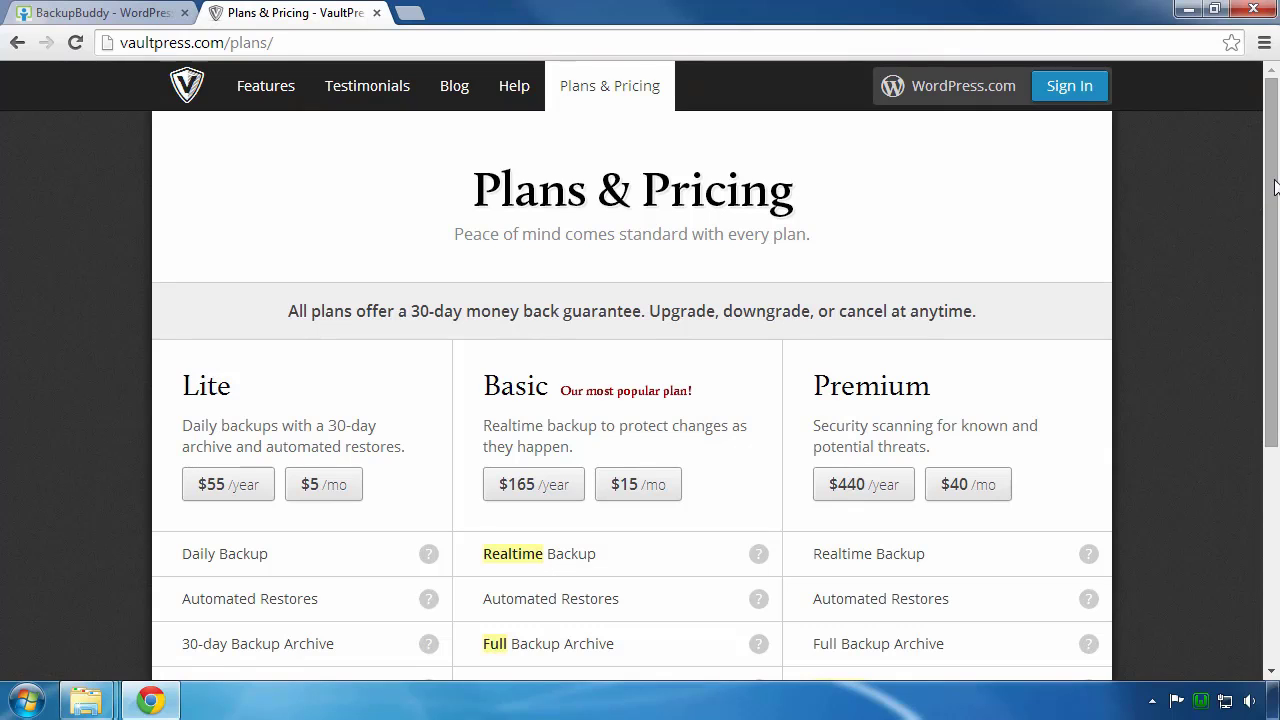
drag(1272, 188, 1275, 299)
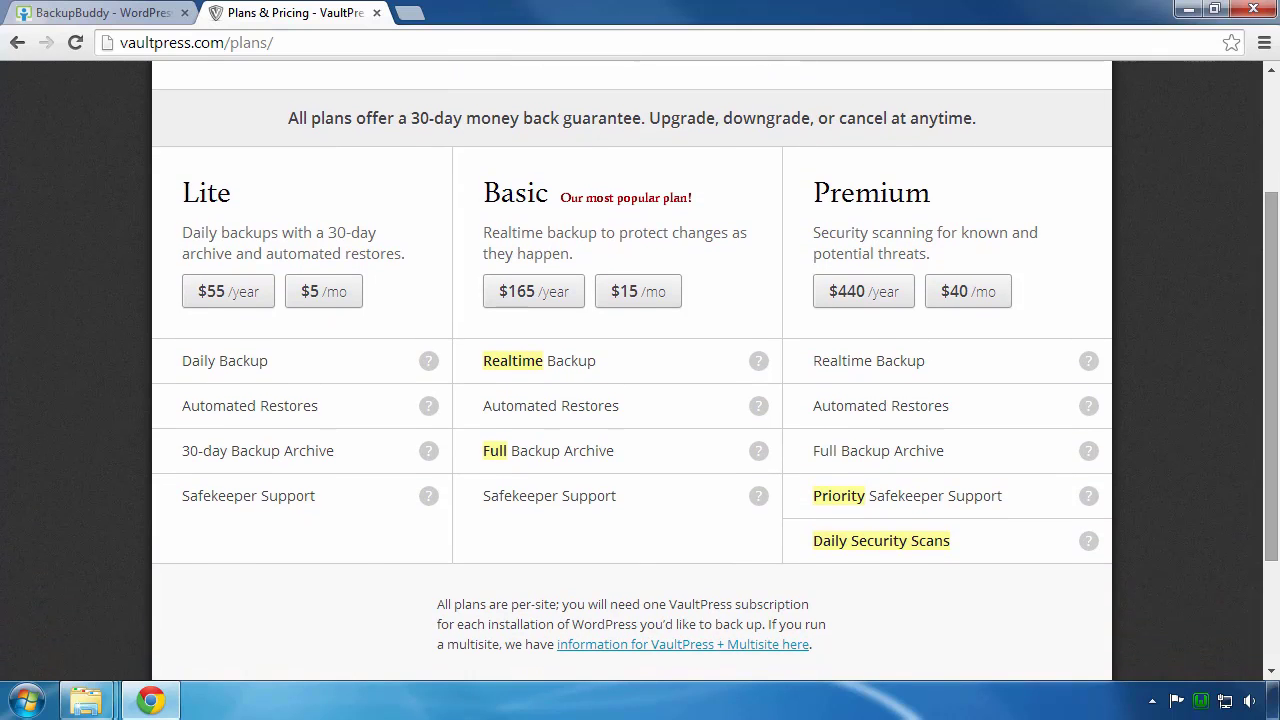